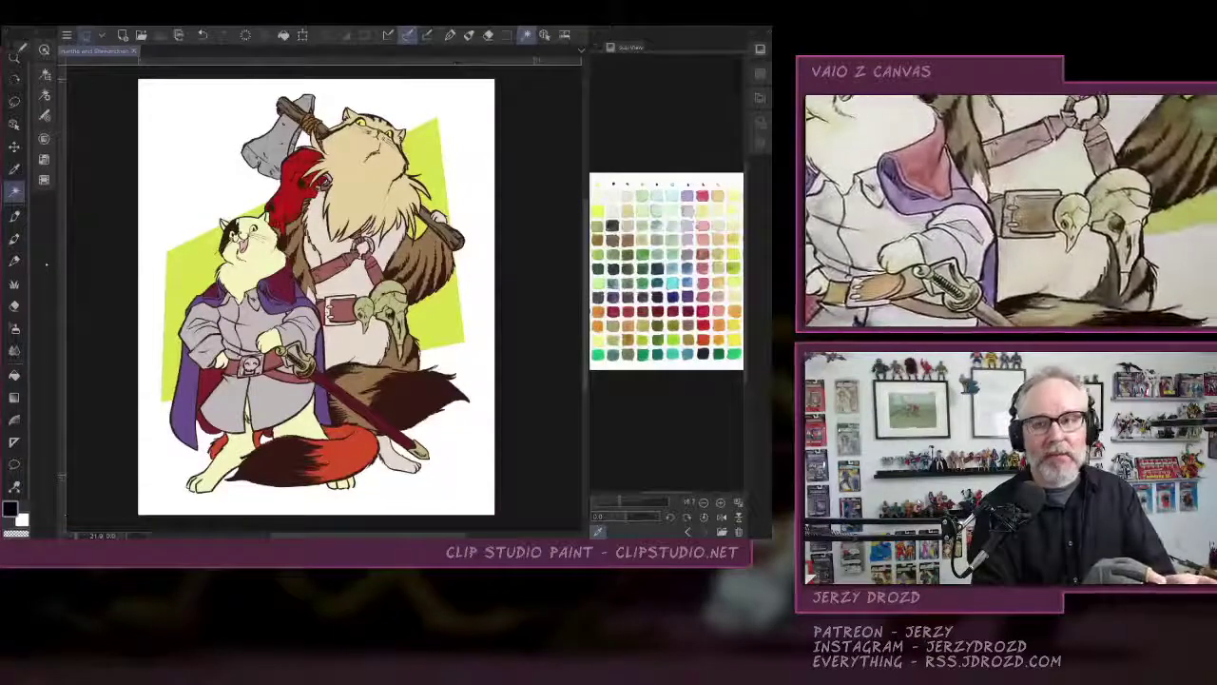
Examine the flat colours on the two cat characters, from the small cat's belt and tunic to the whole illustration.
scroll(240, 404, "up", 6)
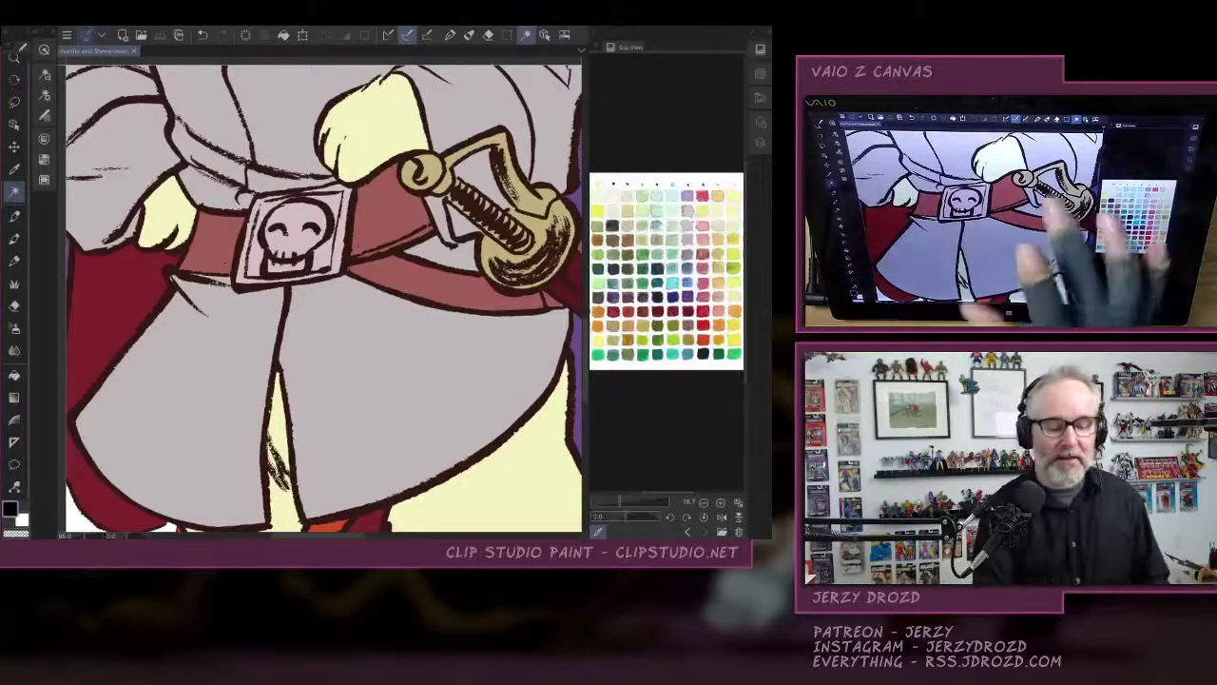
scroll(323, 295, "down", 3)
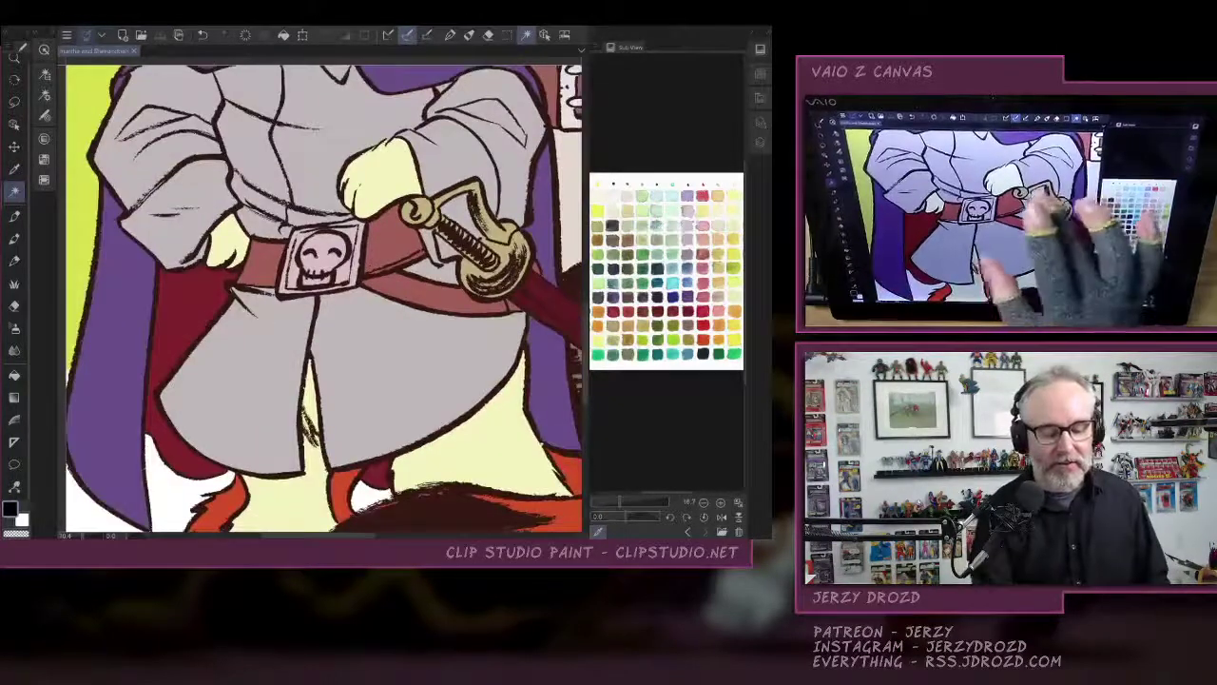
scroll(323, 295, "down", 3)
scroll(323, 295, "up", 1)
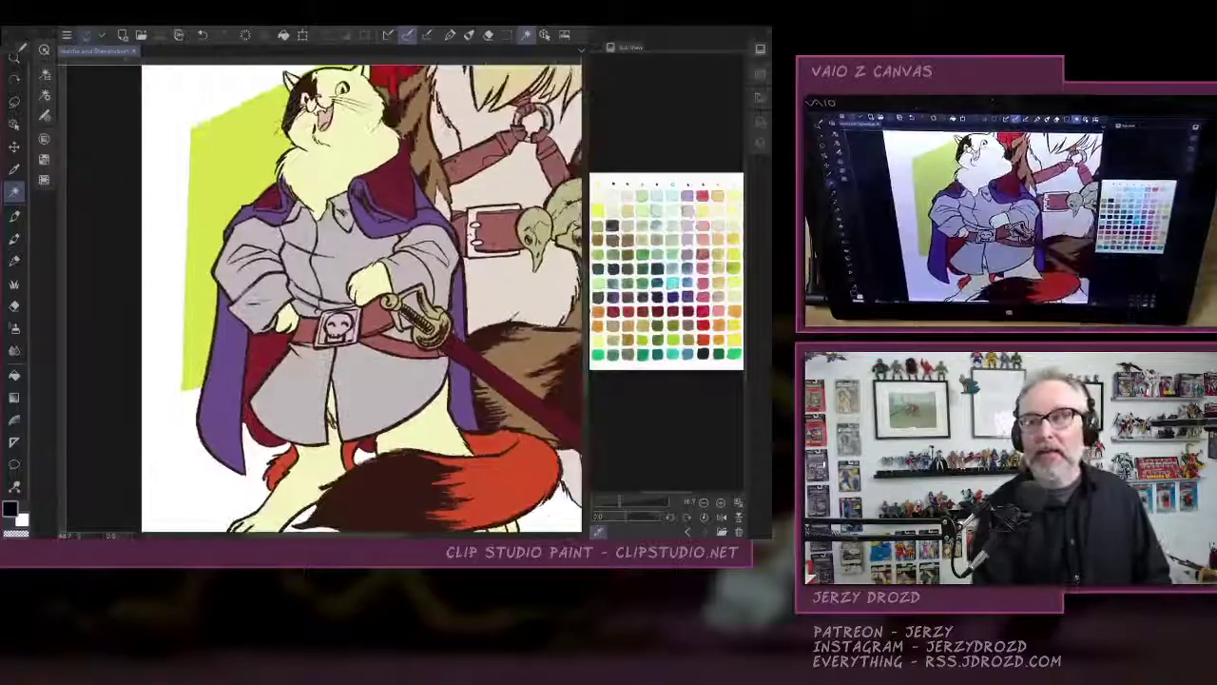
scroll(338, 390, "up", 2)
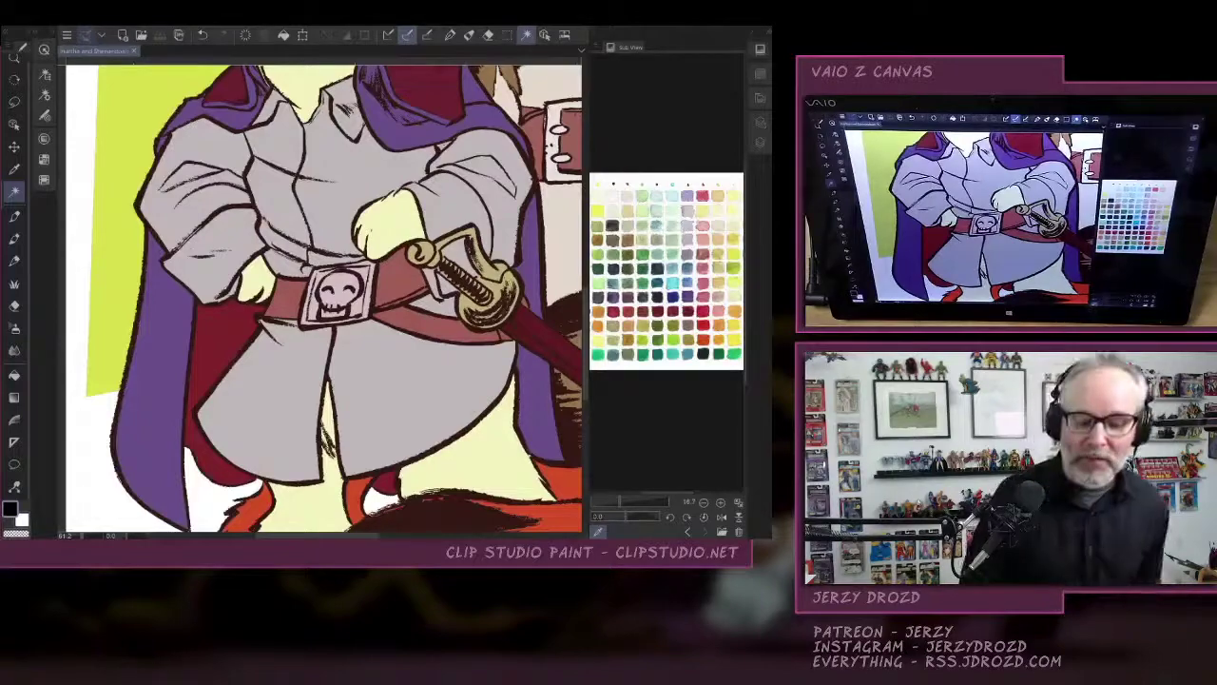
scroll(323, 295, "down", 3)
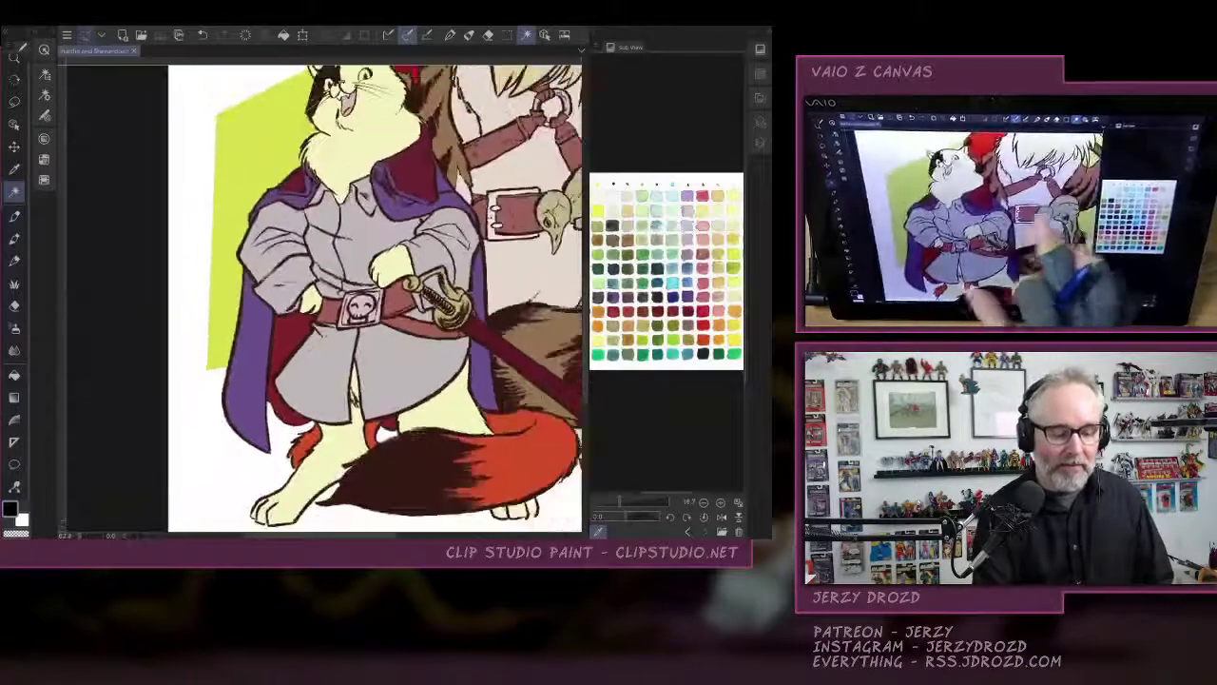
scroll(324, 298, "down", 3)
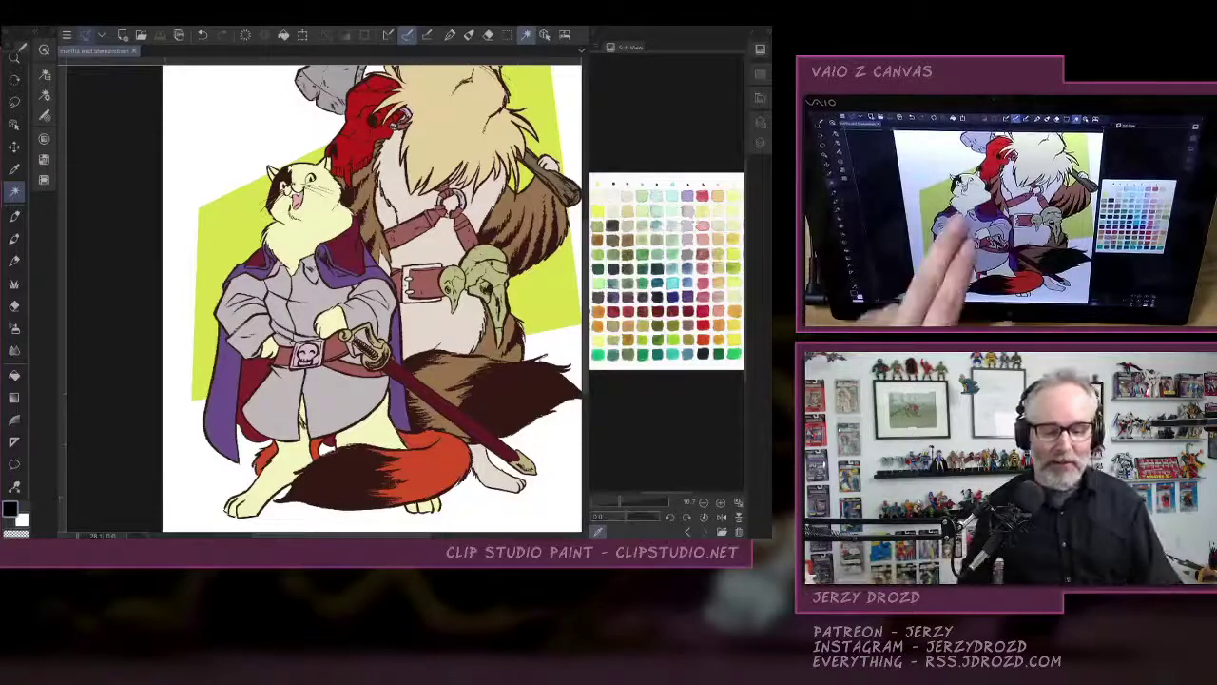
left_click_drag(319, 271, 232, 342)
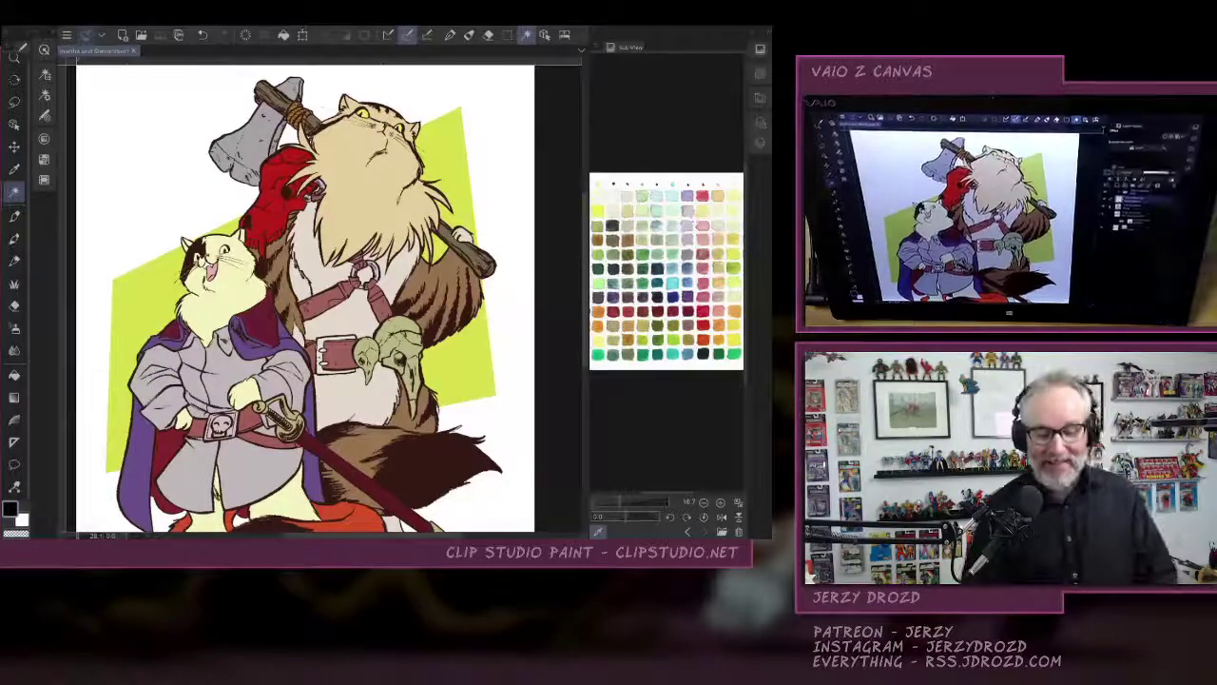
Hide the background color layer and try auto-selecting the small cat's cream chest fur from the watercolors layer.
left_click(759, 142)
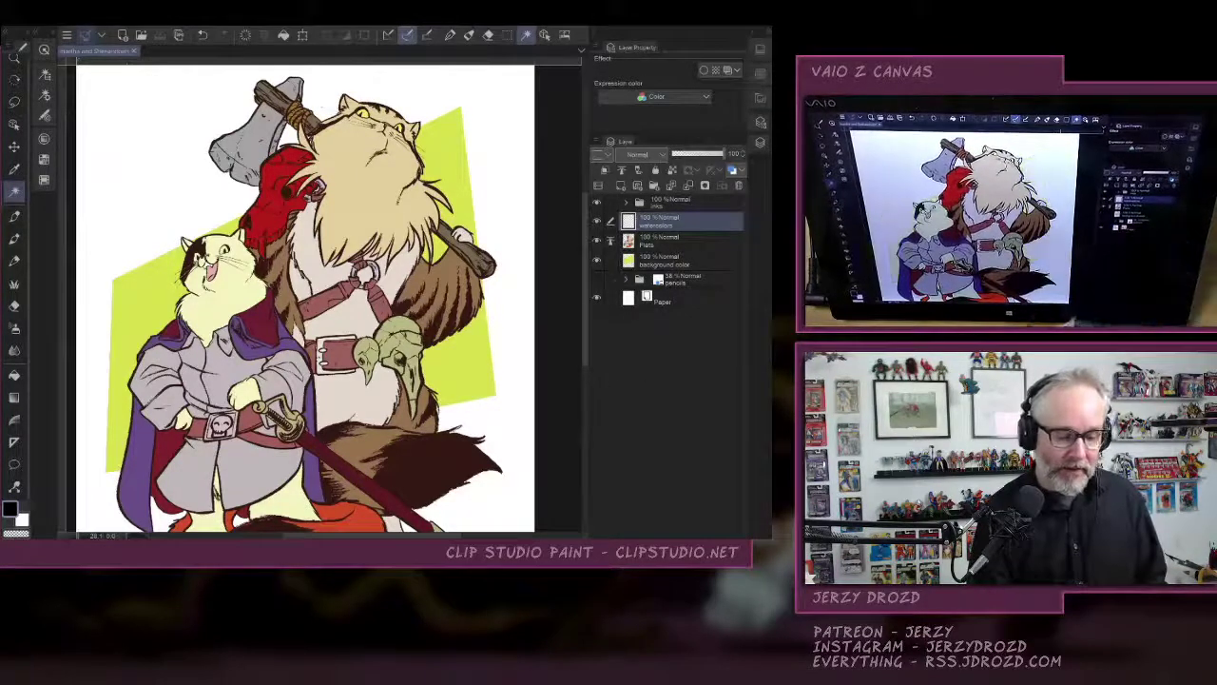
left_click(597, 260)
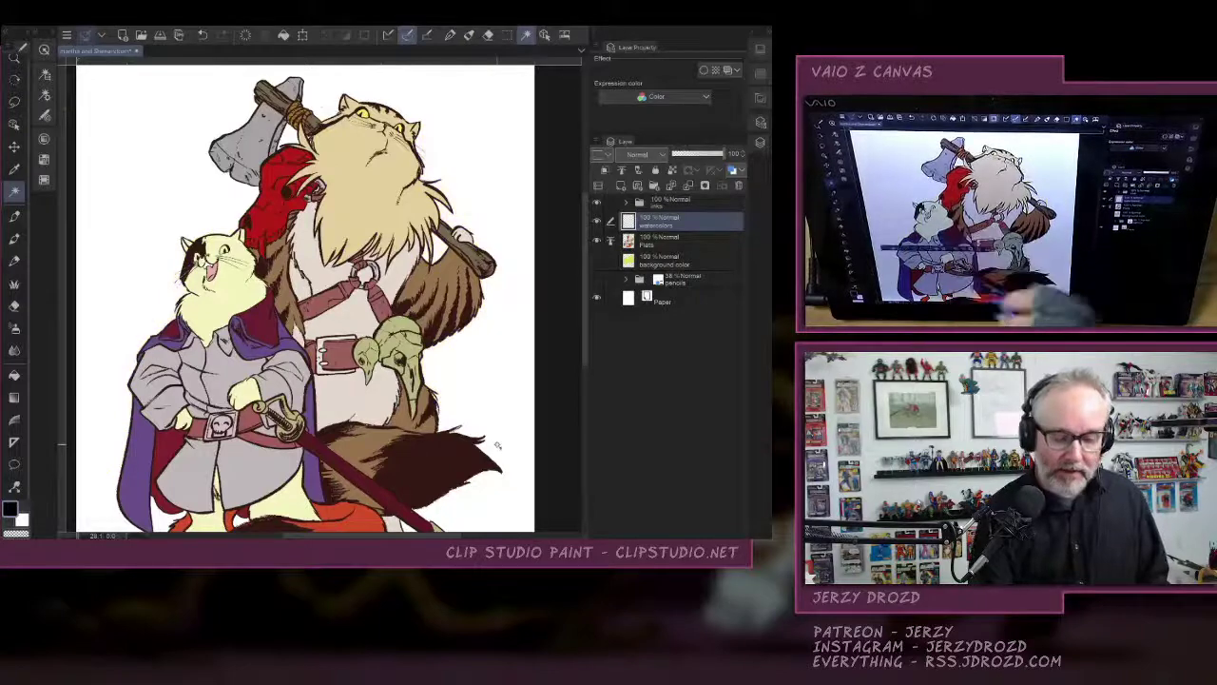
left_click(234, 292)
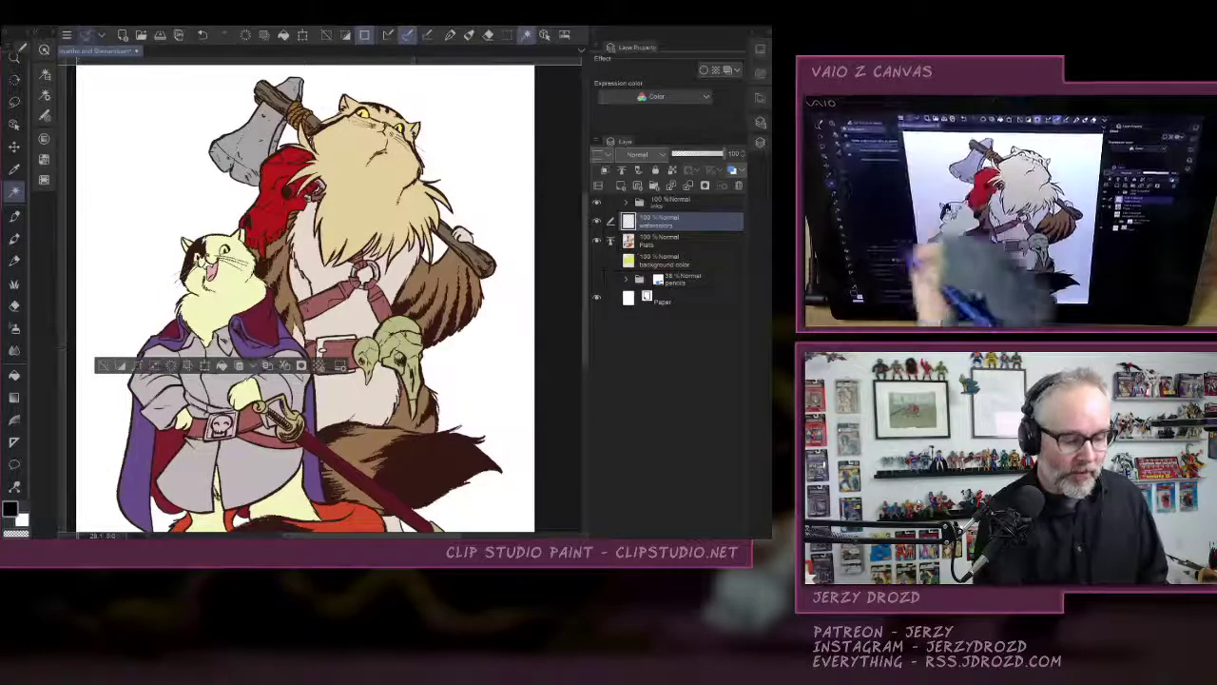
left_click(102, 278)
Make the Flats layer active, set Auto Select's Refer multiple option to the reference layer, and clear the current selection.
left_click(52, 31)
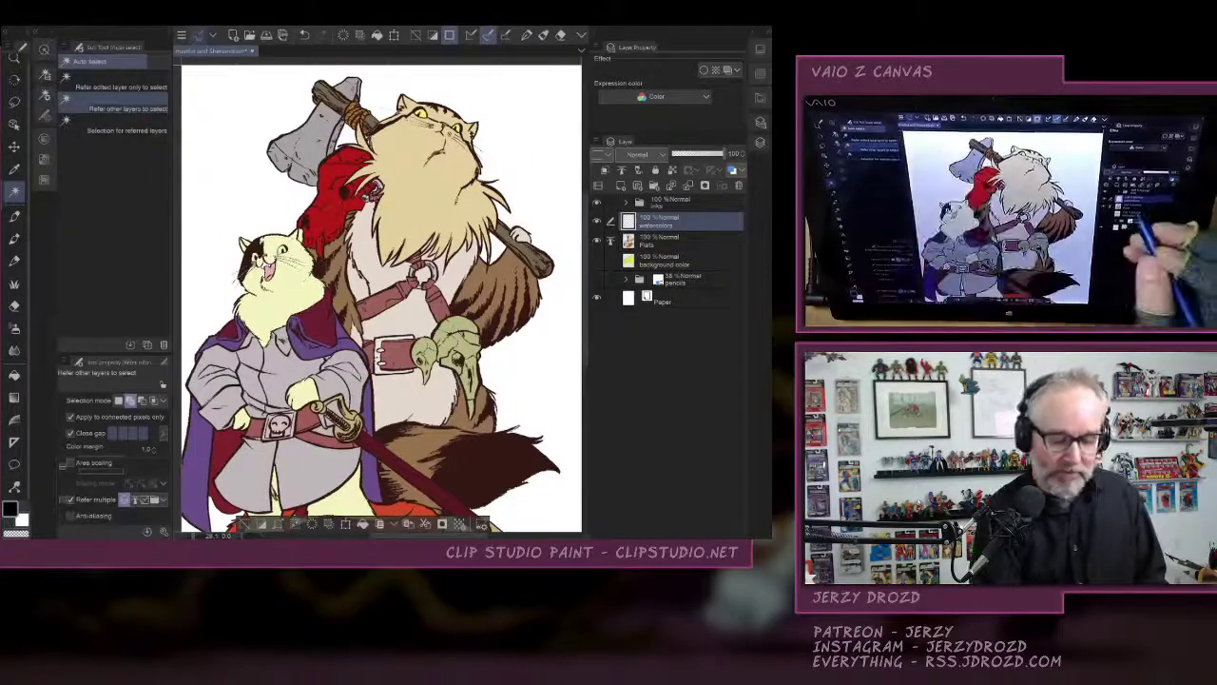
left_click(673, 242)
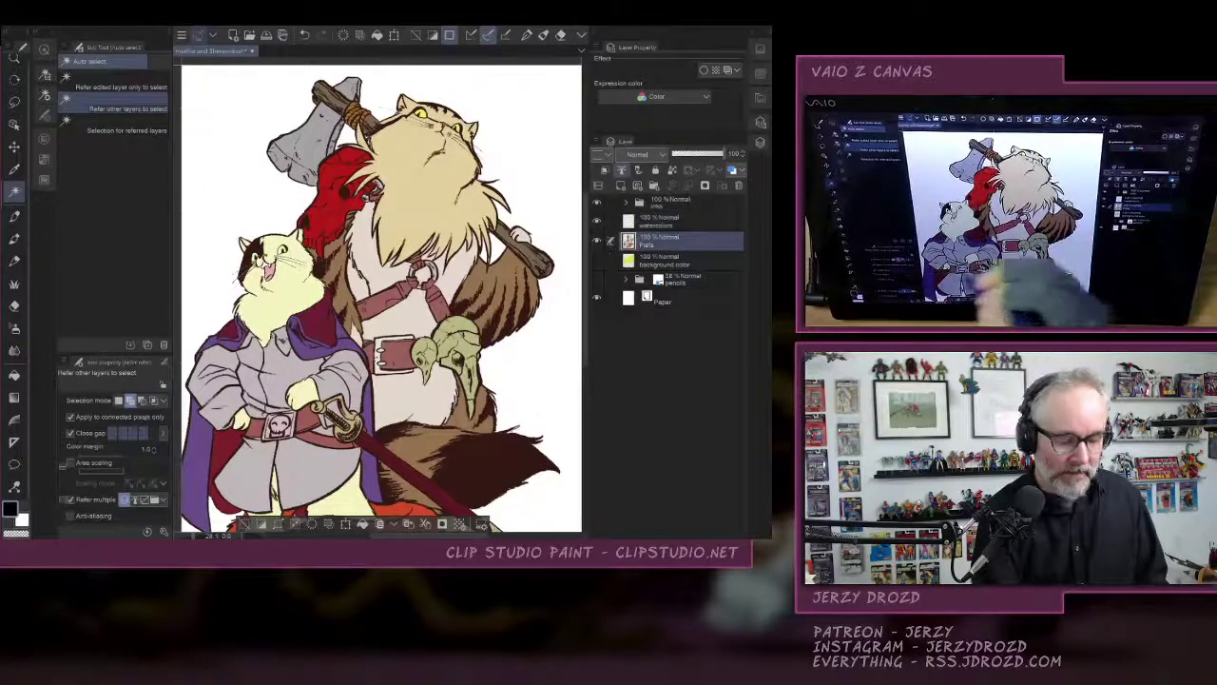
left_click(134, 499)
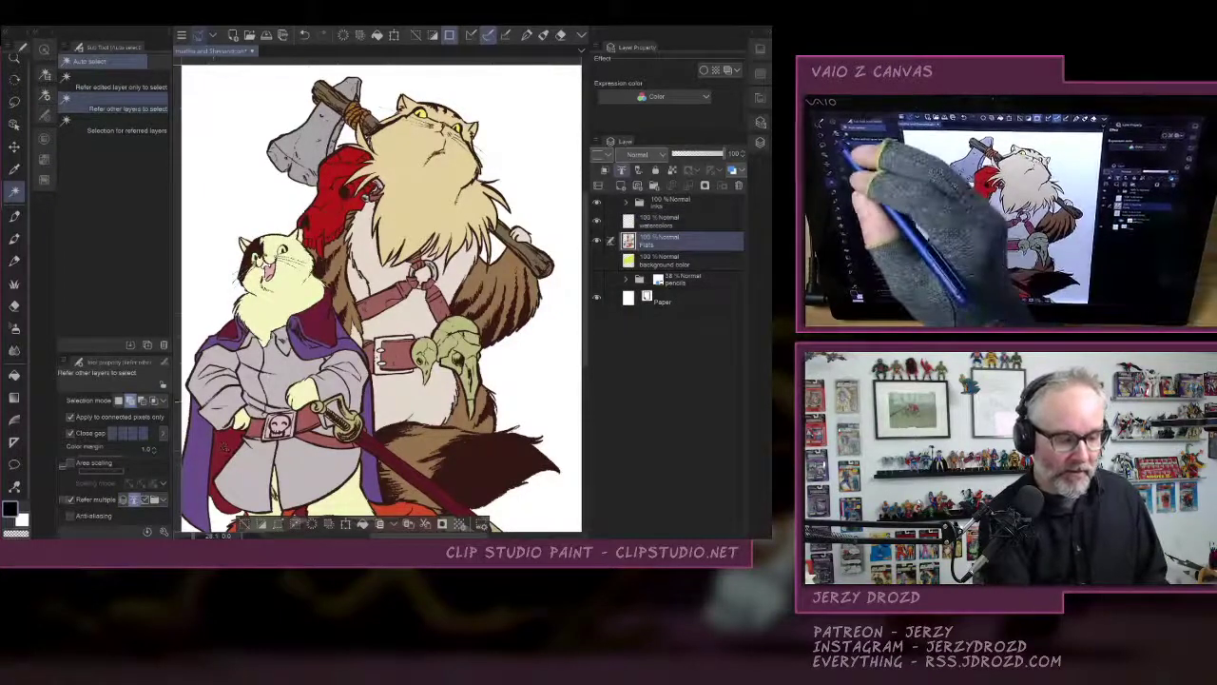
left_click(45, 115)
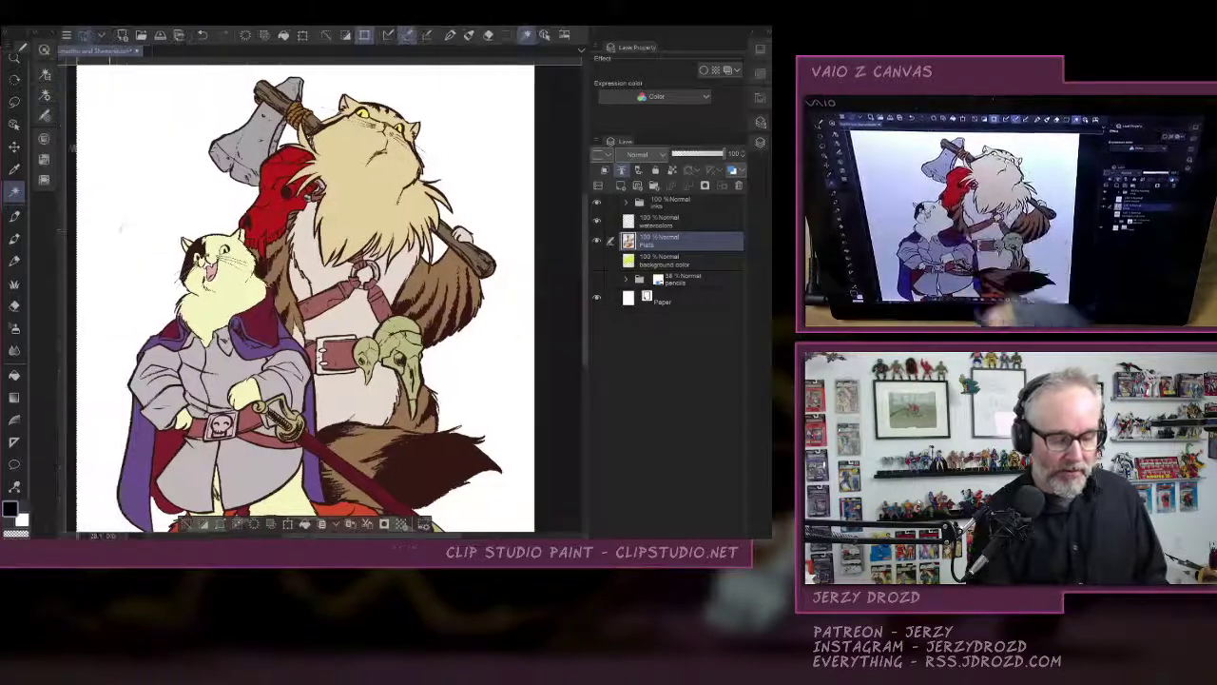
left_click(189, 524)
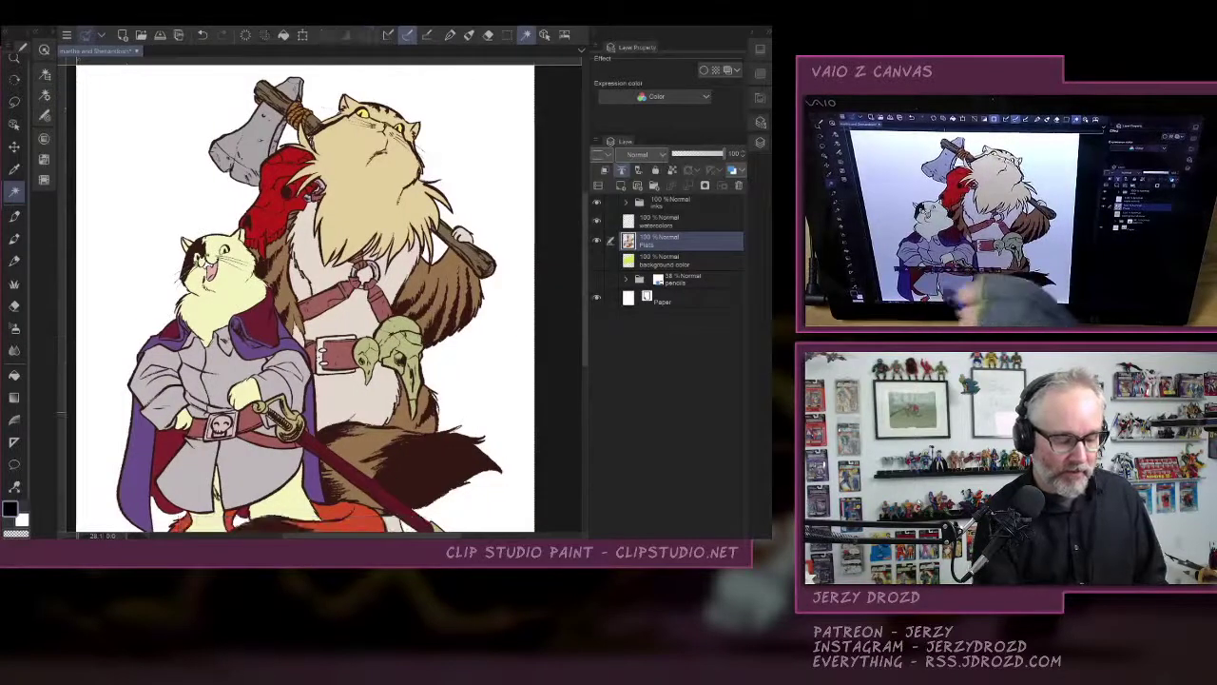
Turn off Apply to connected pixels only for Auto Select and select all of the small cat's cream fur areas.
left_click(249, 396)
left_click(127, 430)
left_click(44, 115)
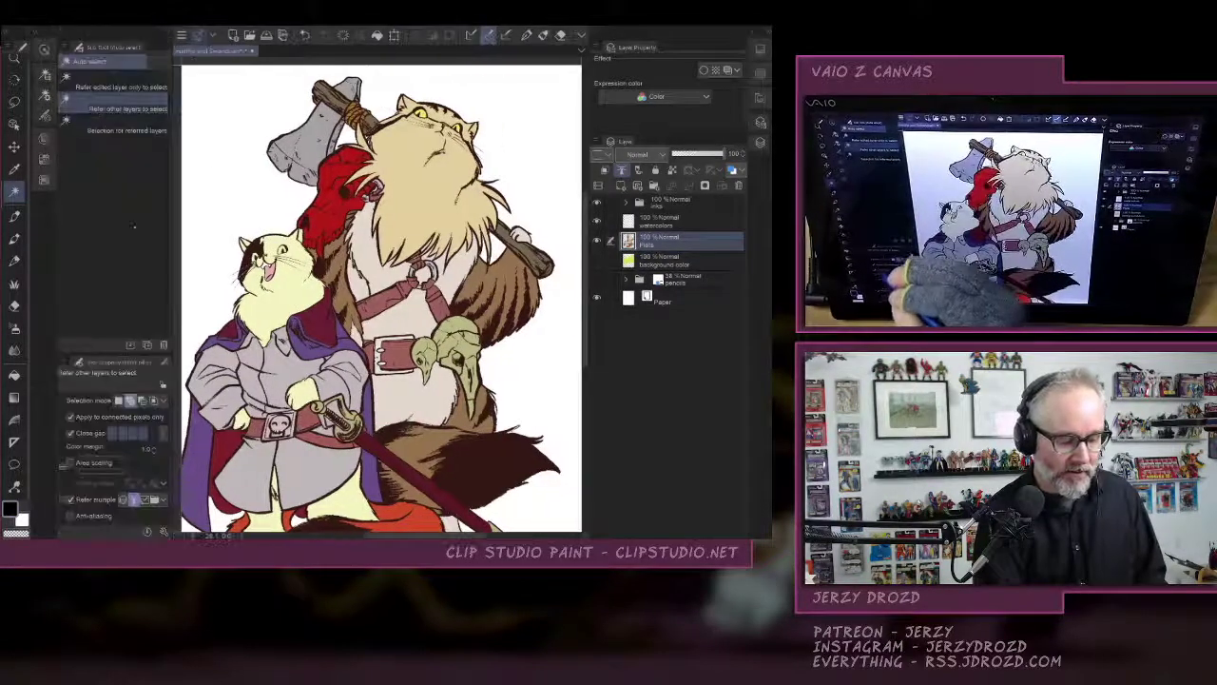
left_click(70, 432)
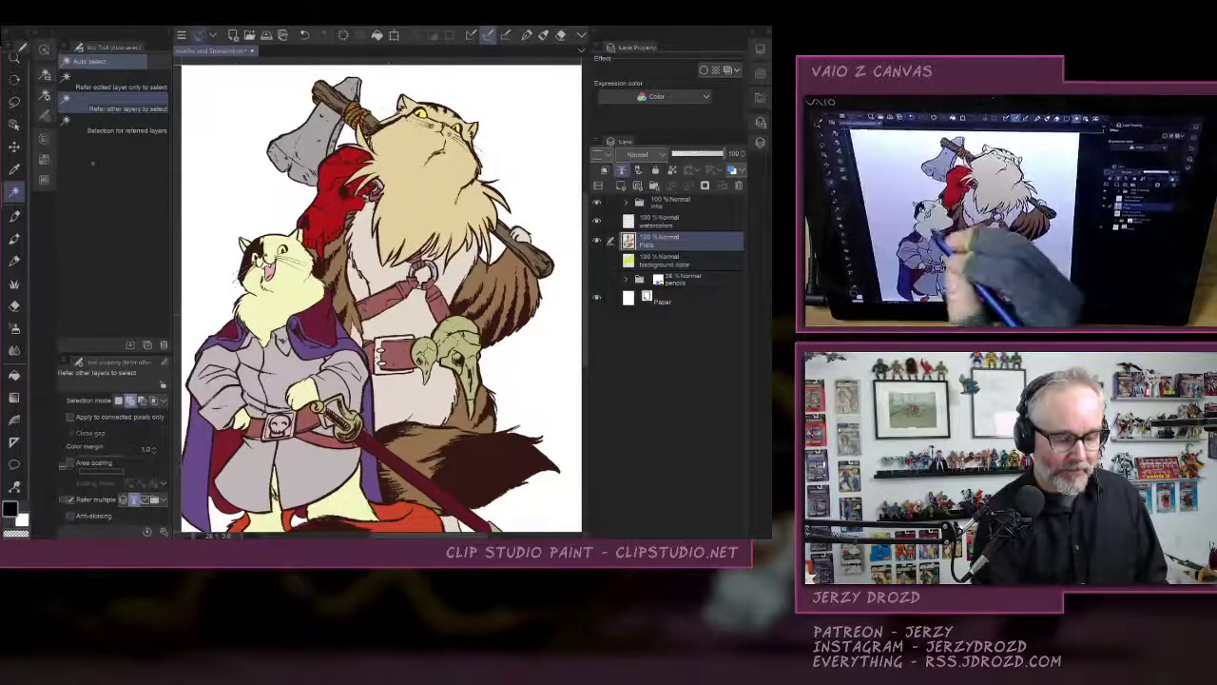
left_click(63, 41)
left_click(217, 305)
Hide the Flats layer and make the watercolors layer active for painting.
left_click_drag(405, 352, 420, 281)
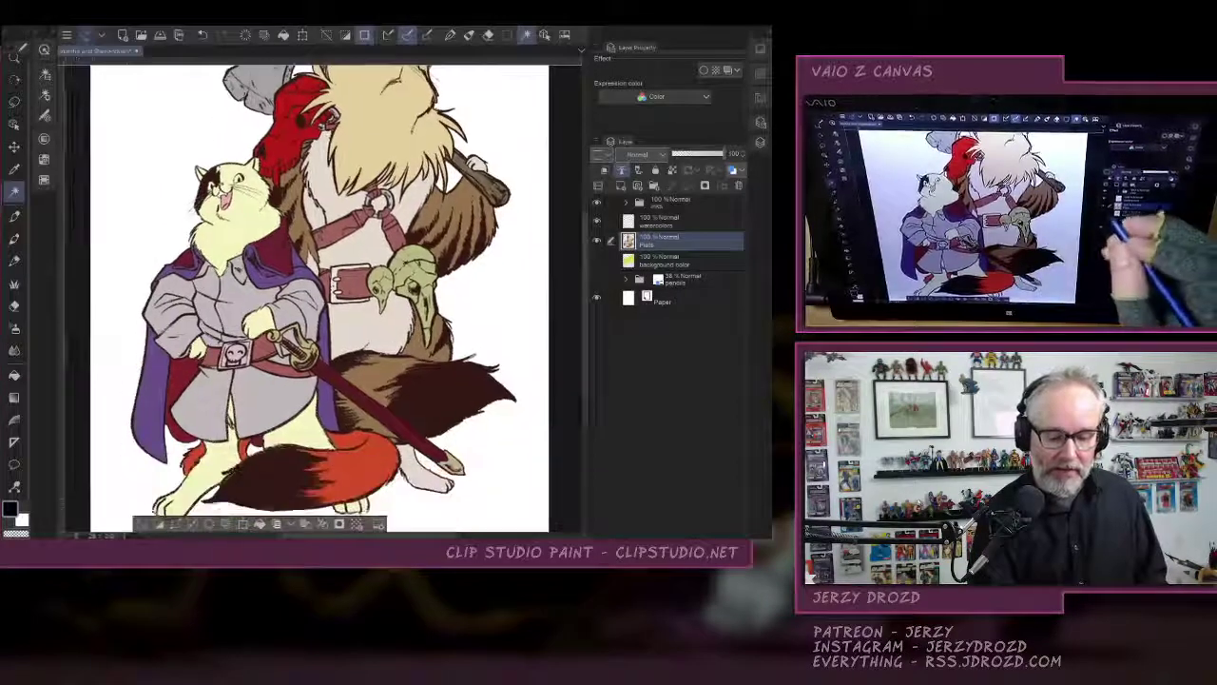
left_click(597, 241)
left_click(666, 221)
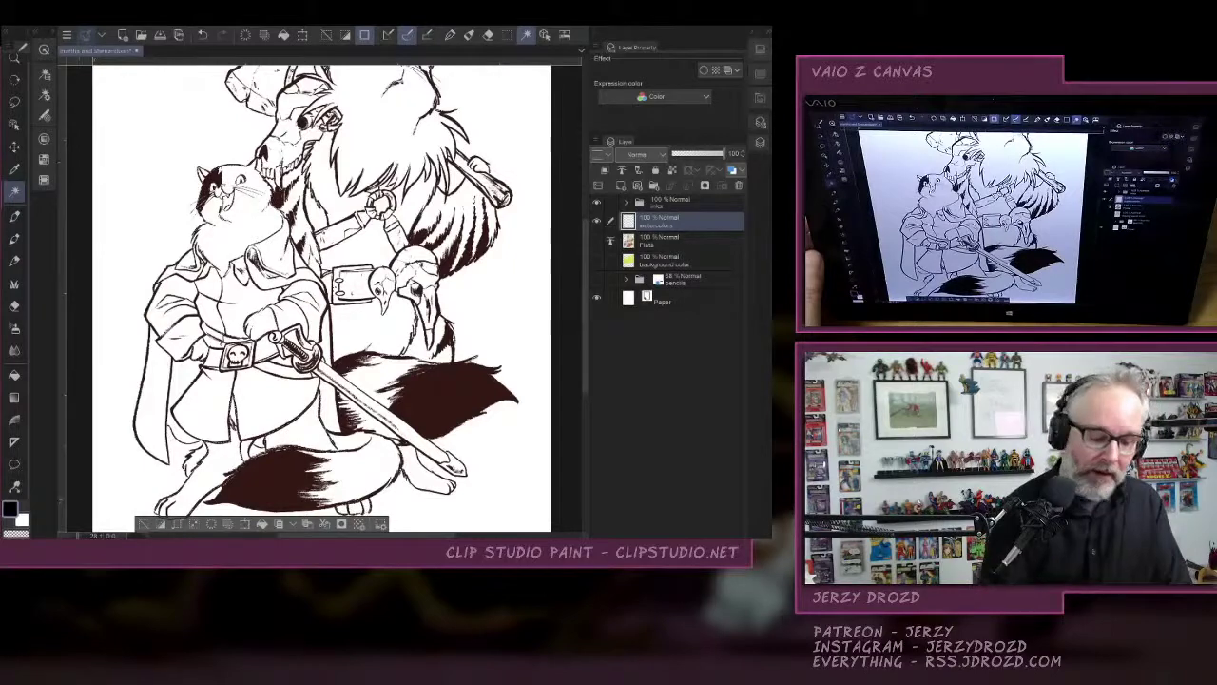
Sample an orange from the watercolor swatch chart and switch to the Watercolor brush for the small cat's head.
left_click(760, 49)
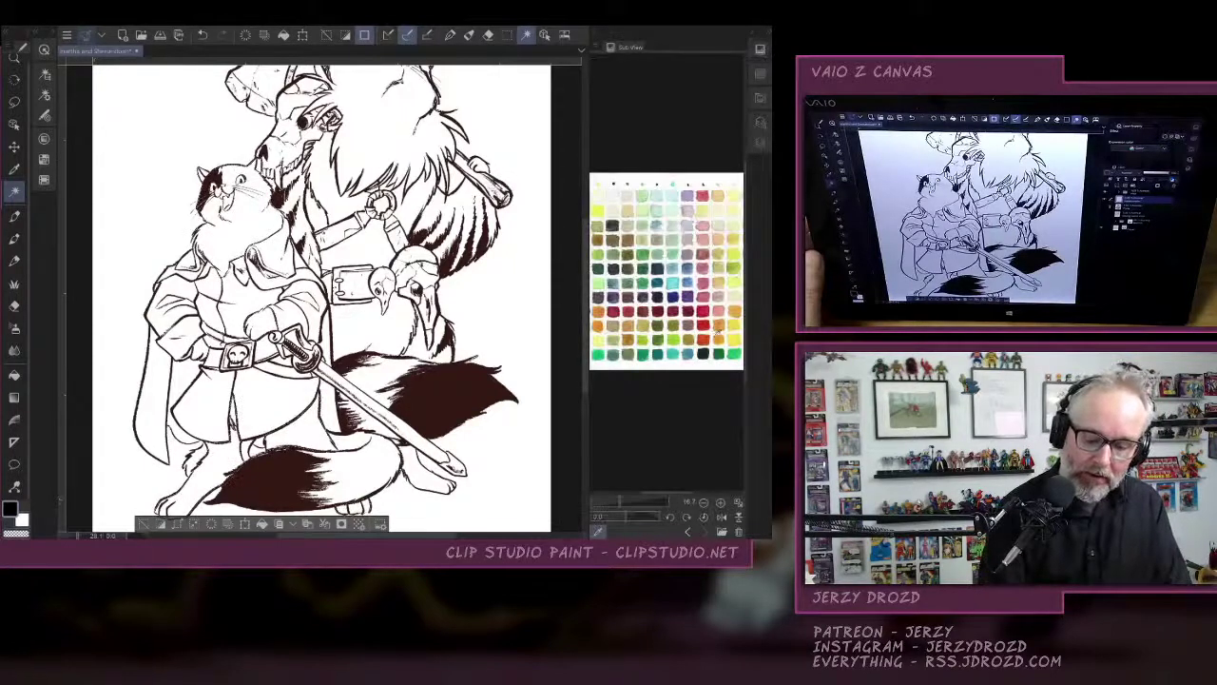
left_click(709, 336)
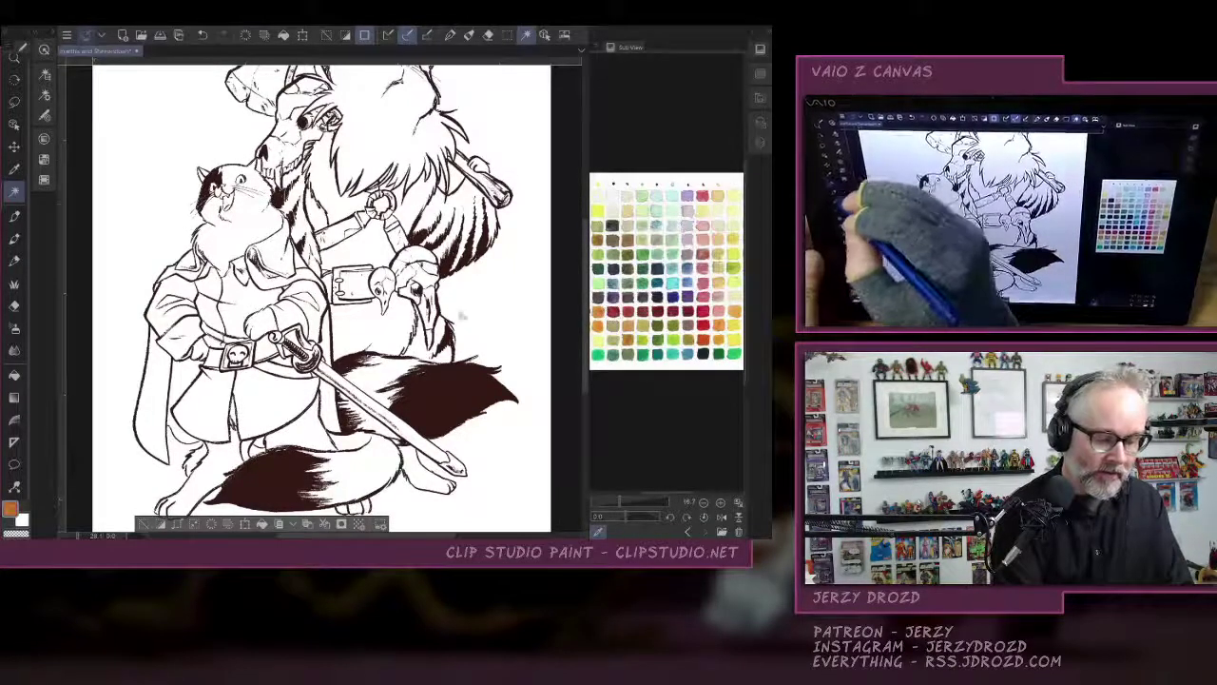
left_click(14, 216)
left_click(15, 239)
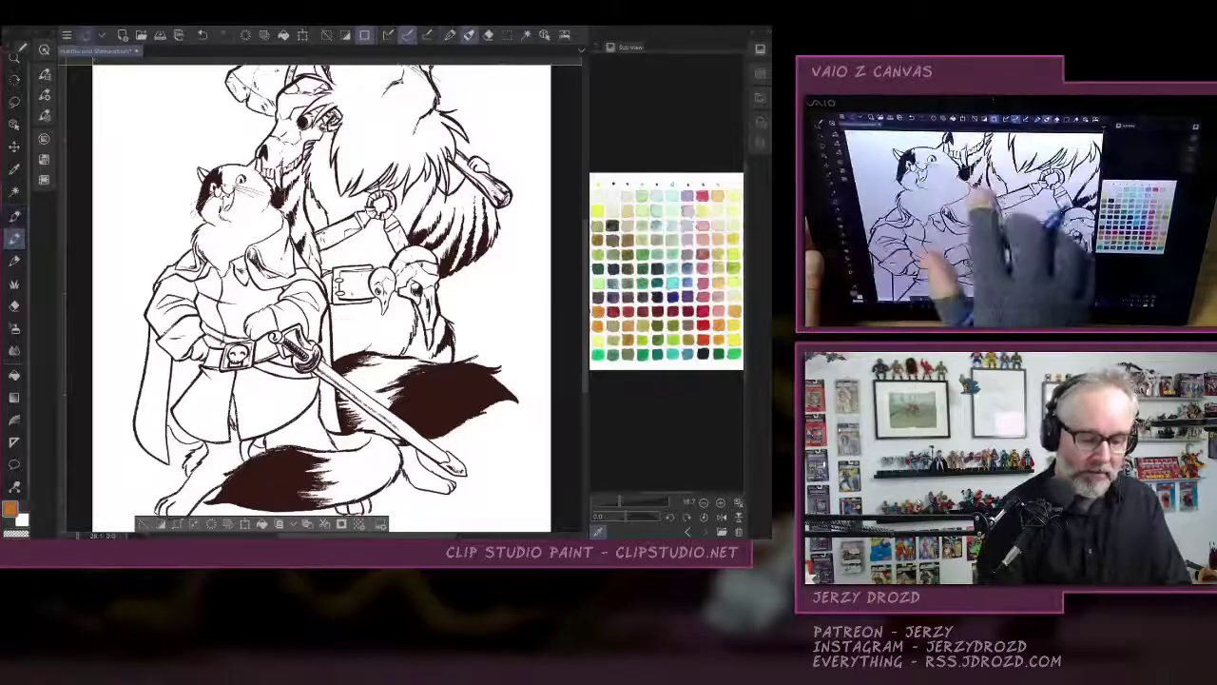
scroll(250, 247, "up", 3)
left_click_drag(324, 190, 417, 321)
scroll(333, 380, "up", 3)
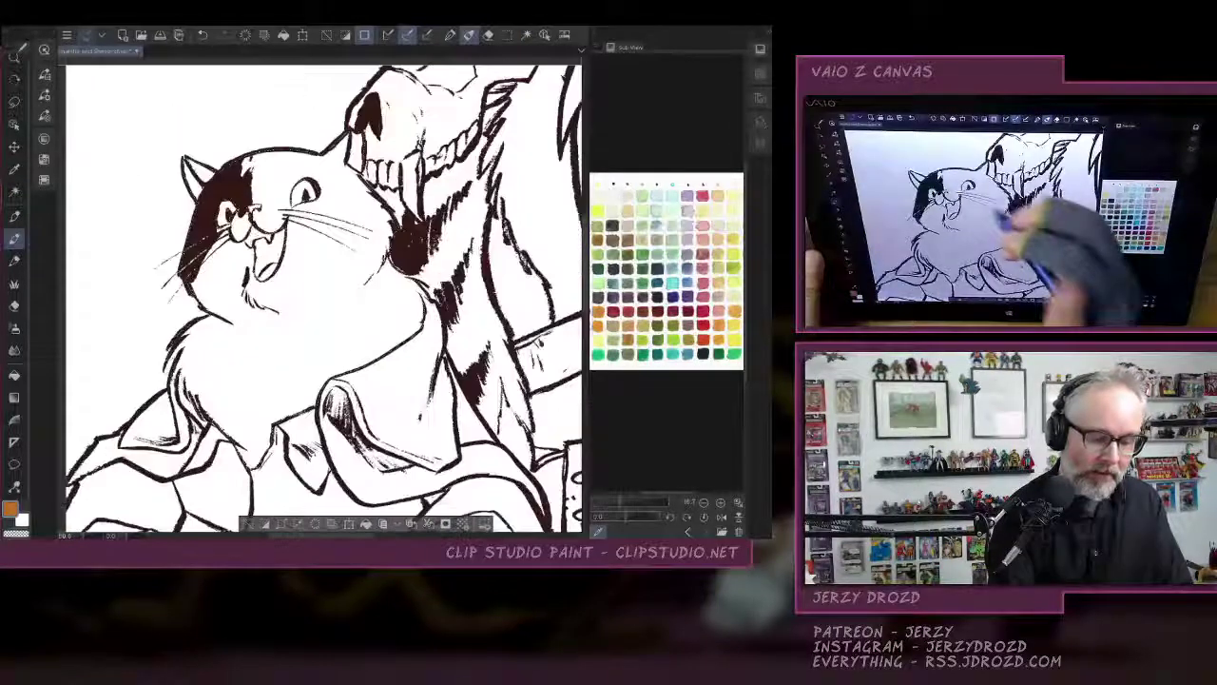
mouse_move(262, 160)
left_mouse_down()
mouse_move(278, 199)
mouse_move(251, 173)
mouse_move(310, 163)
left_mouse_up()
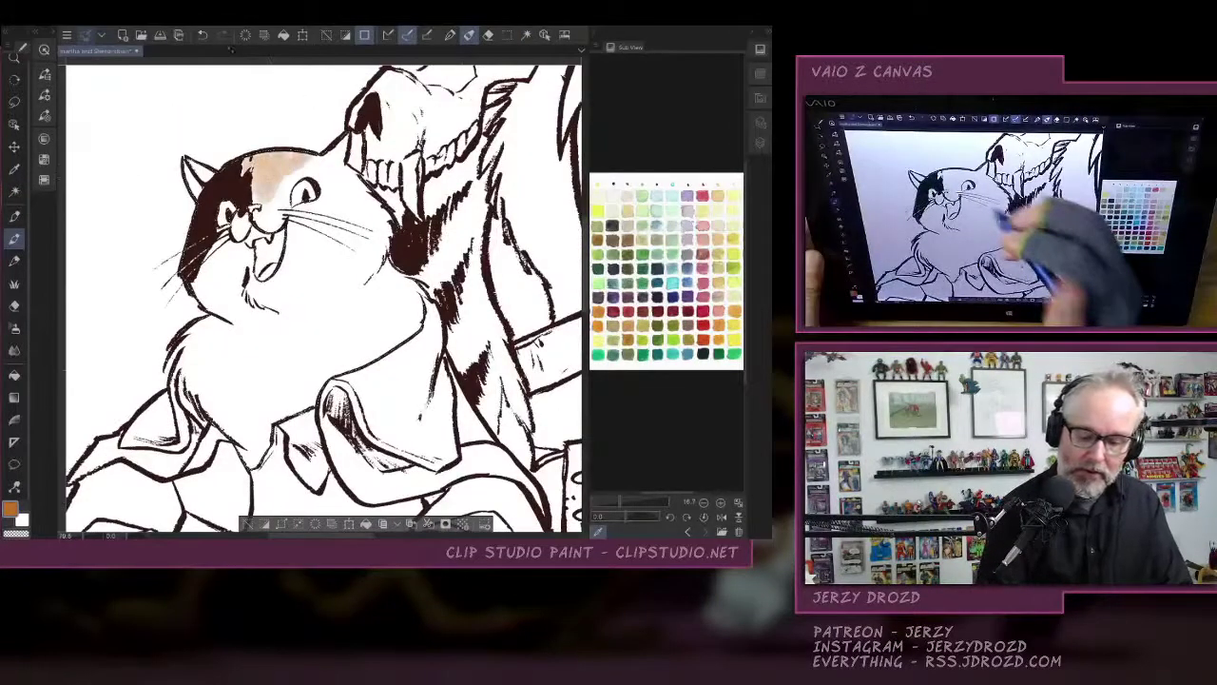
key("ctrl+z")
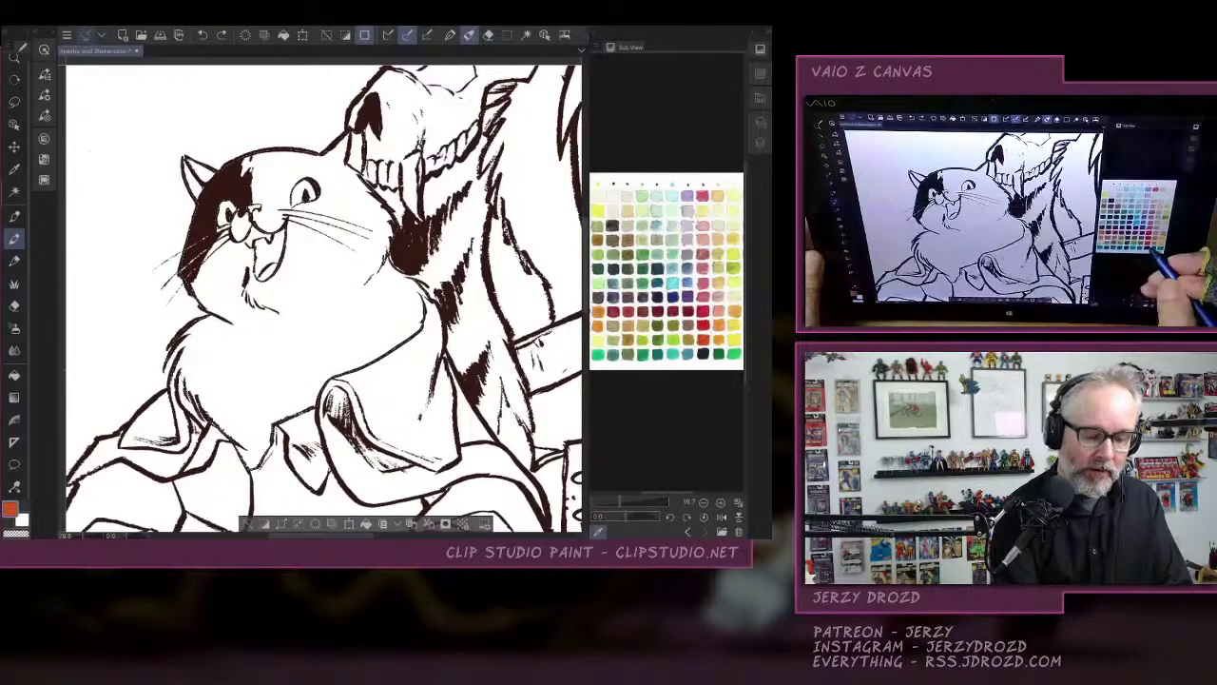
mouse_move(245, 156)
left_mouse_down()
mouse_move(302, 164)
mouse_move(319, 198)
left_mouse_up()
key("ctrl+z")
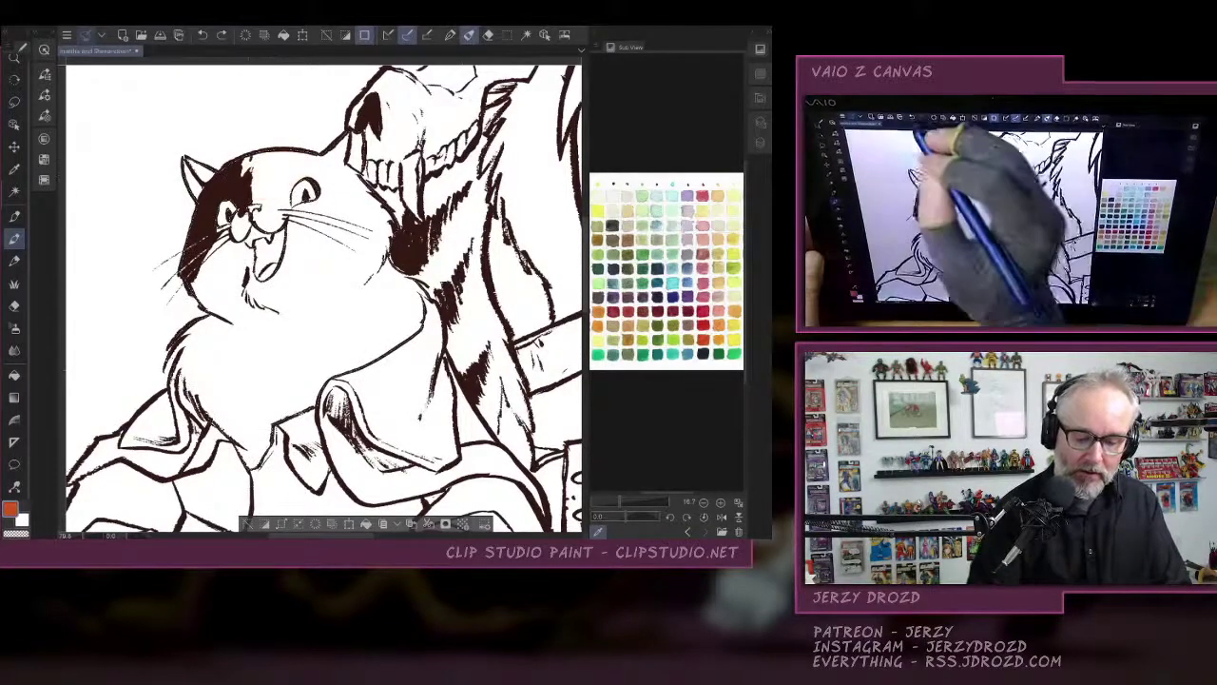
Sample a light orange from the swatch chart and paint layered watercolor washes over the small cat's forehead and both ears.
left_click(598, 312)
left_click_drag(647, 294, 671, 295)
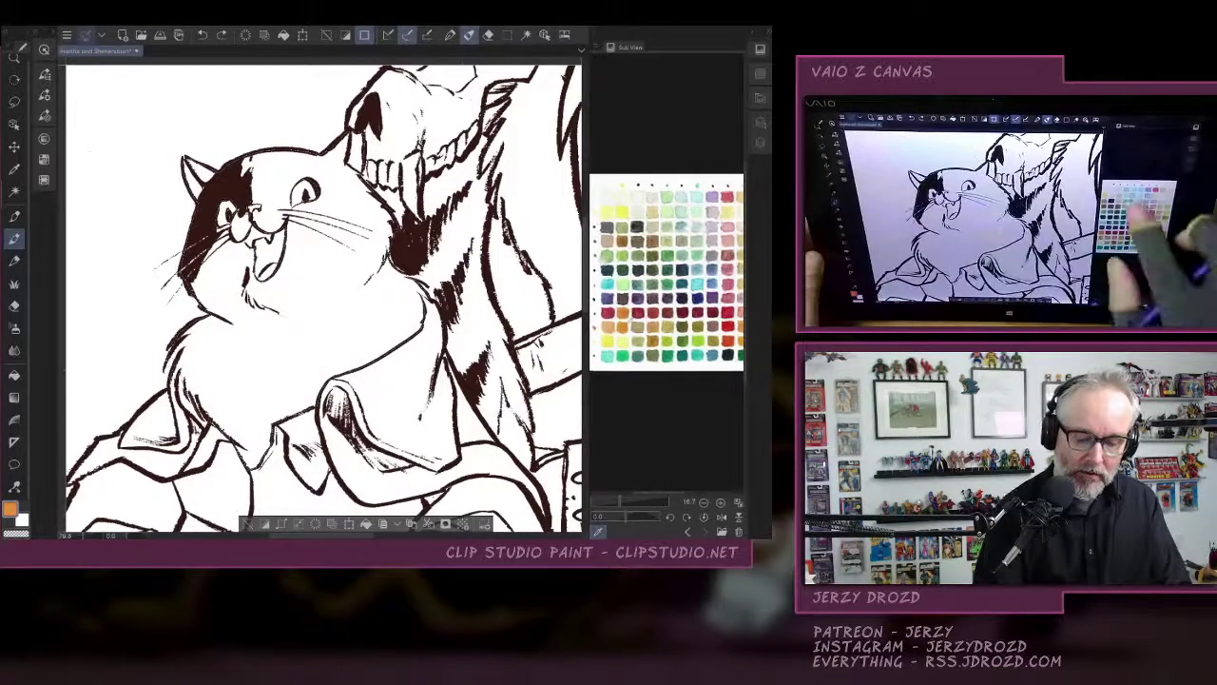
mouse_move(249, 162)
left_mouse_down()
mouse_move(309, 176)
mouse_move(343, 161)
left_mouse_up()
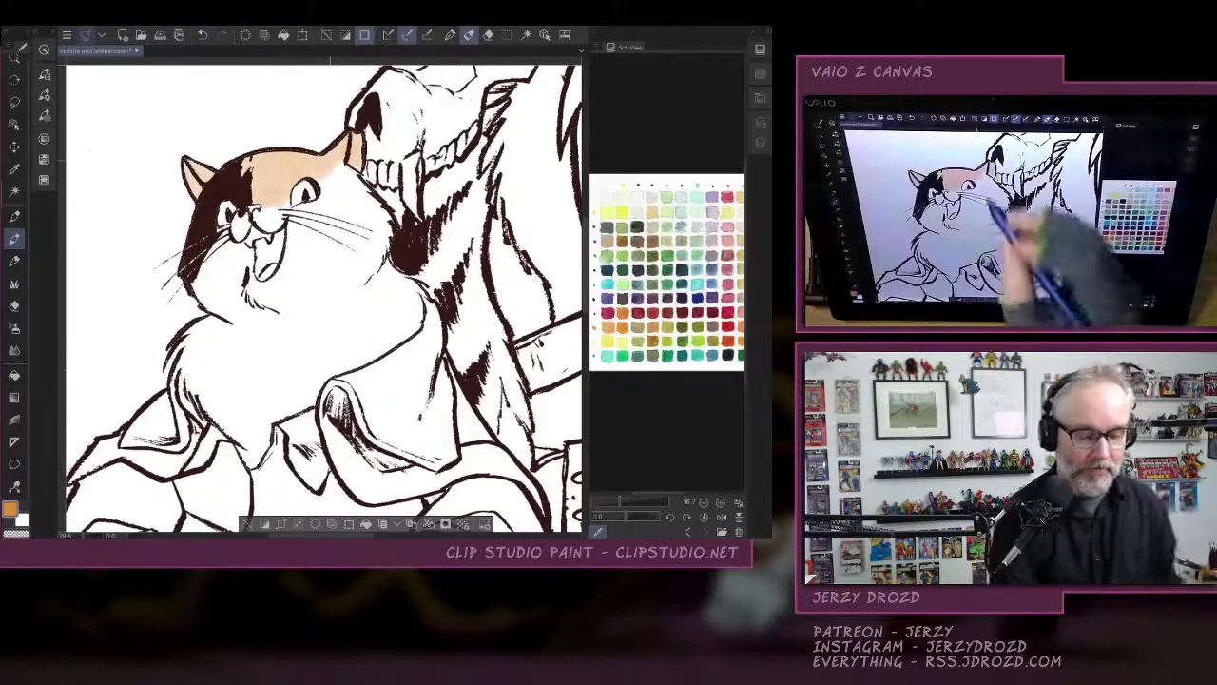
mouse_move(325, 170)
left_mouse_down()
mouse_move(344, 187)
mouse_move(332, 166)
mouse_move(249, 164)
mouse_move(283, 198)
left_mouse_up()
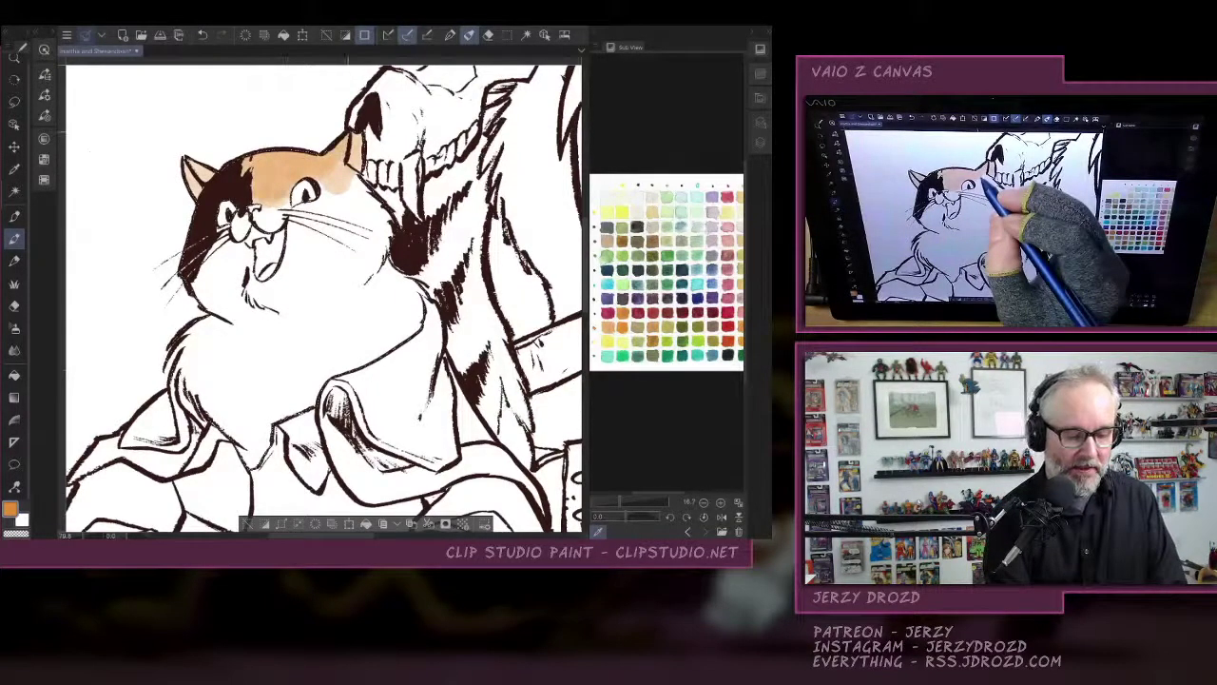
left_click_drag(193, 171, 205, 189)
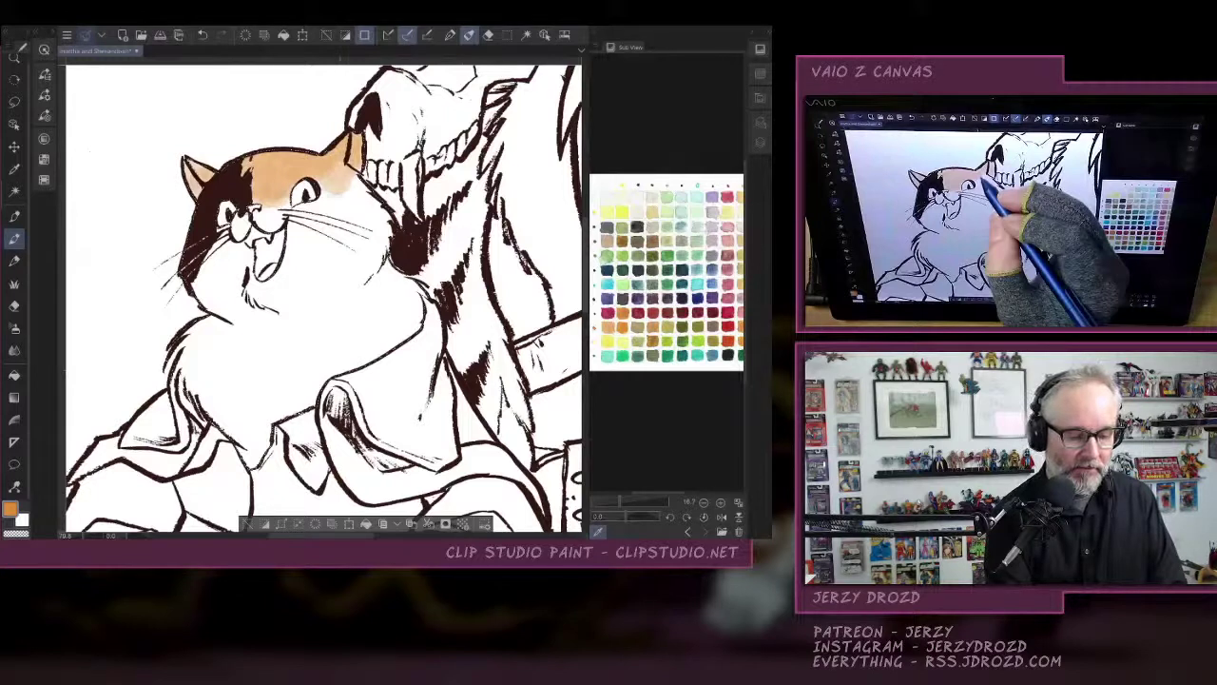
mouse_move(276, 202)
left_mouse_down()
mouse_move(300, 154)
mouse_move(247, 189)
left_mouse_up()
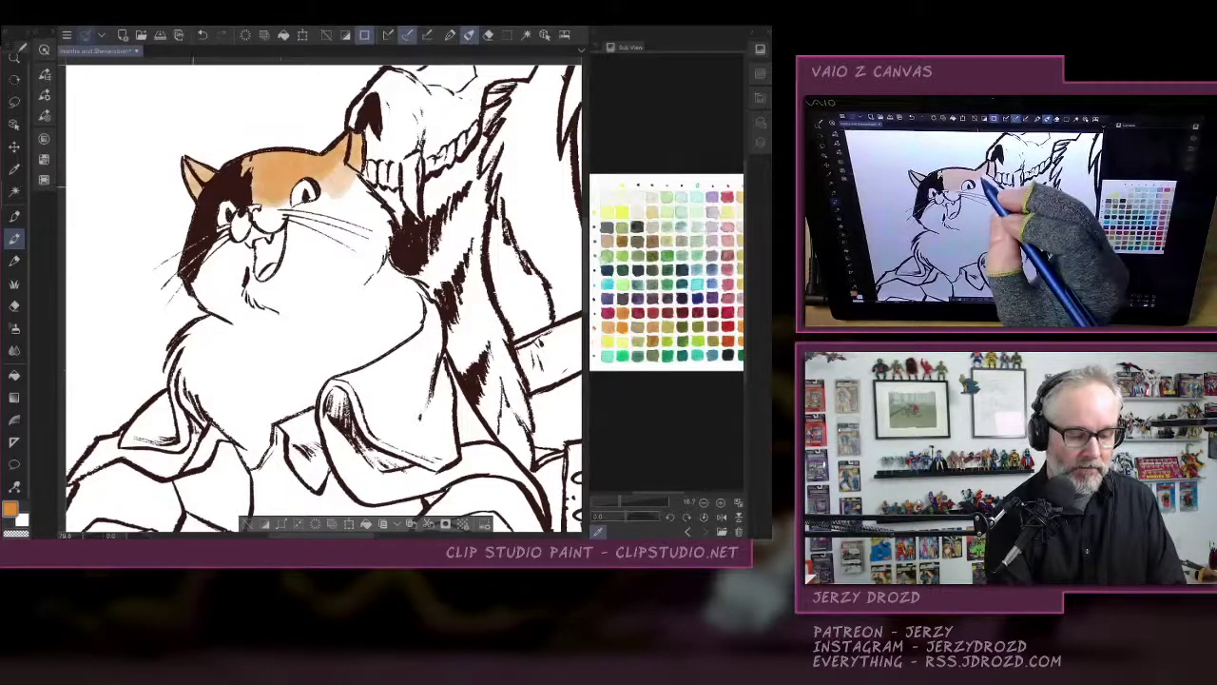
mouse_move(347, 162)
left_mouse_down()
mouse_move(333, 190)
mouse_move(328, 180)
left_mouse_up()
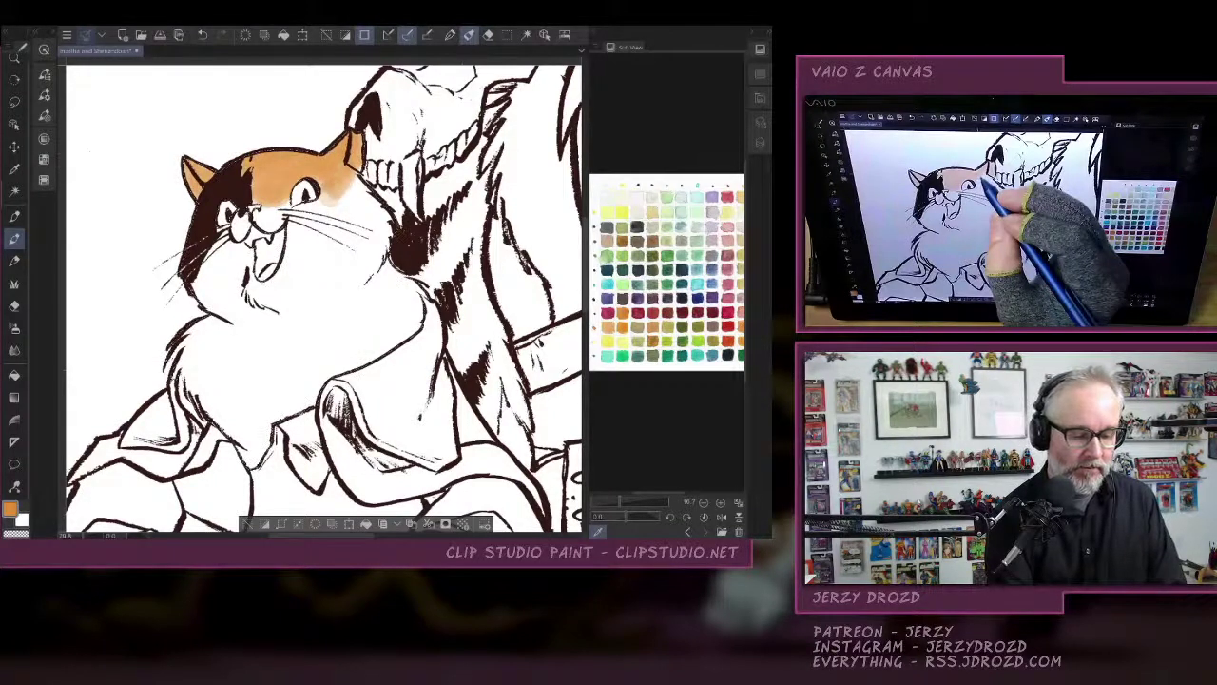
left_click_drag(347, 173, 333, 195)
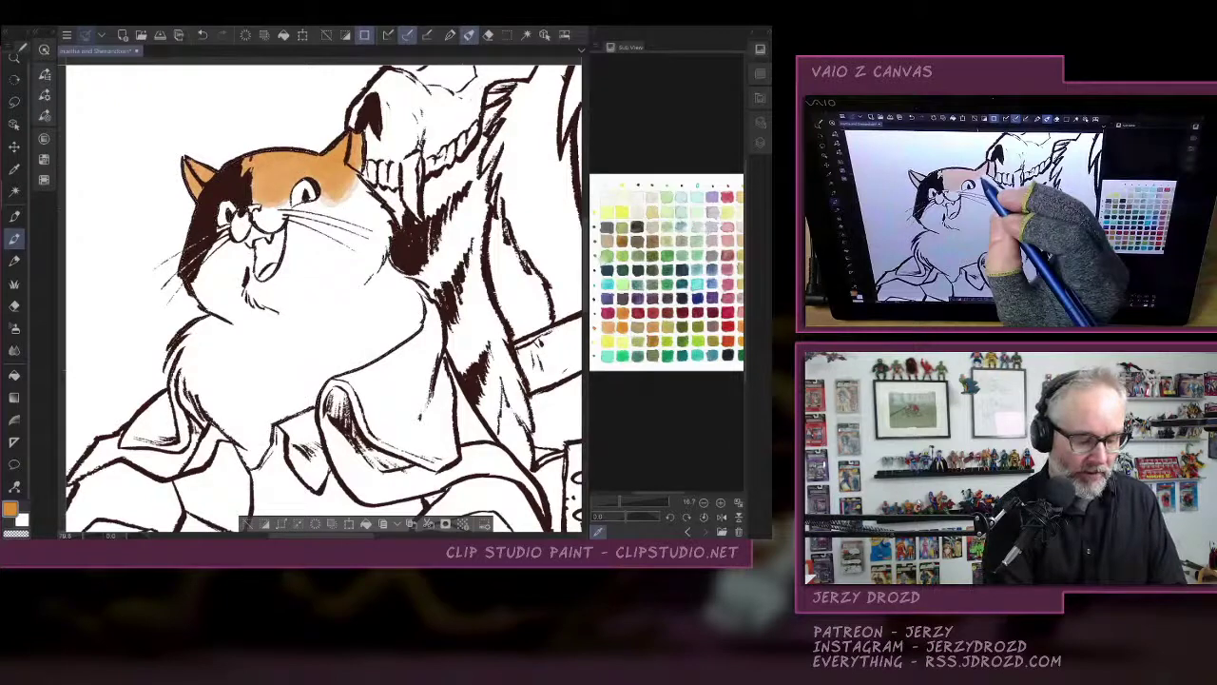
Set the Watercolor brush size to 50.4.
left_click(51, 33)
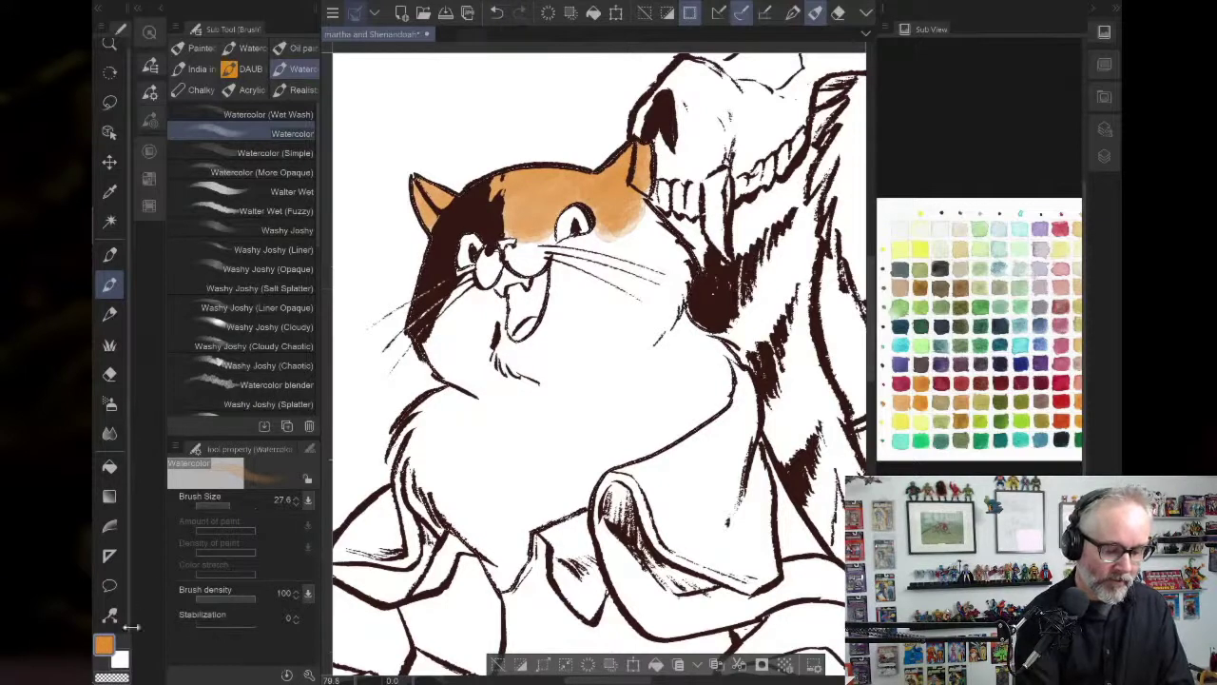
left_click(234, 505)
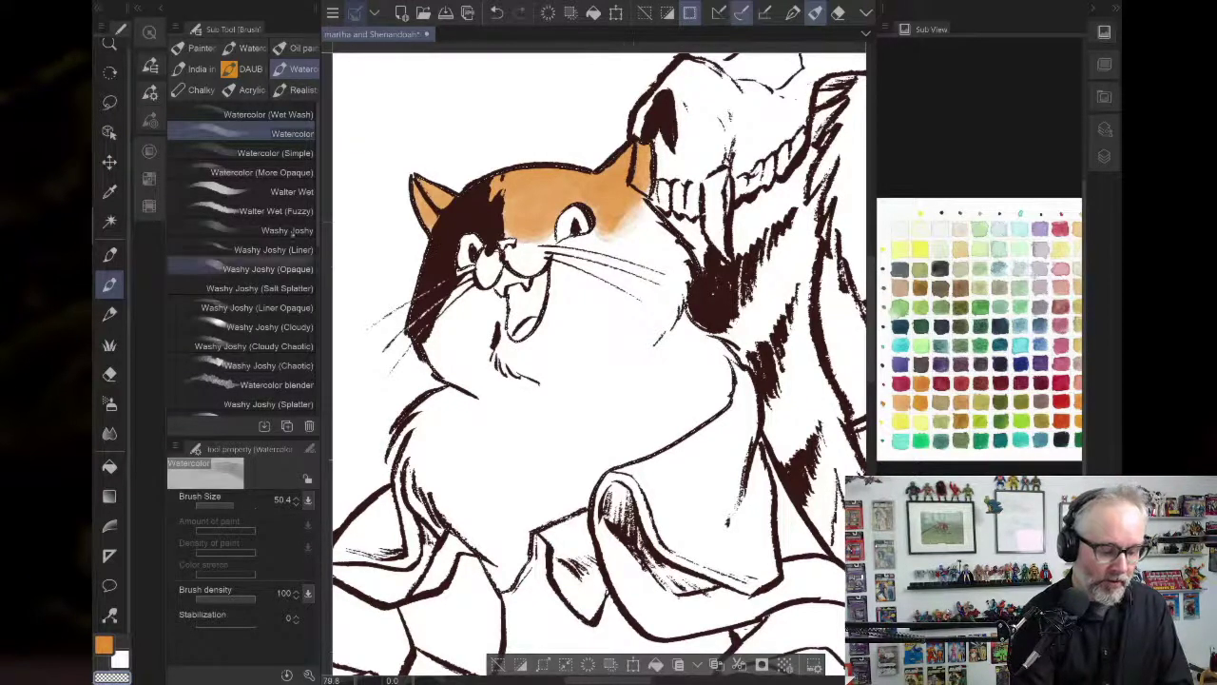
Switch to the Watercolor (More Opaque) brush, test it on the small cat's cheek, and set the brush size to 41.3.
left_click(263, 173)
key("c")
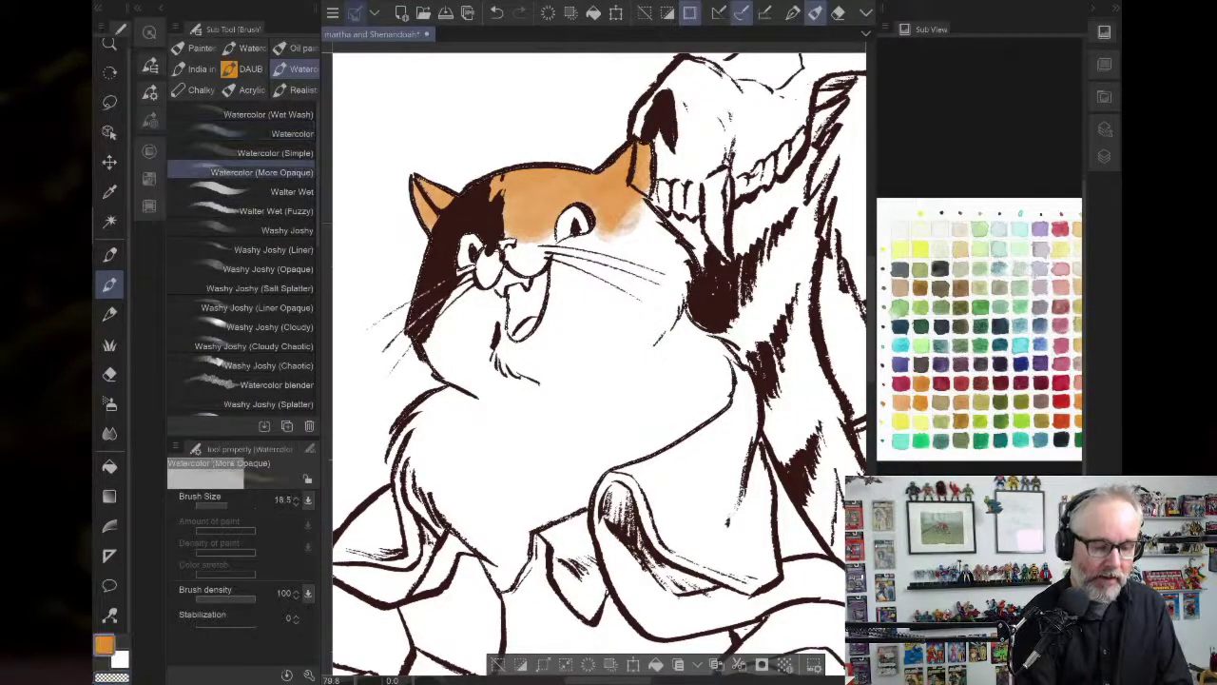
mouse_move(620, 233)
left_mouse_down()
mouse_move(647, 209)
mouse_move(631, 217)
mouse_move(635, 202)
left_mouse_up()
key("ctrl+z")
left_click(231, 505)
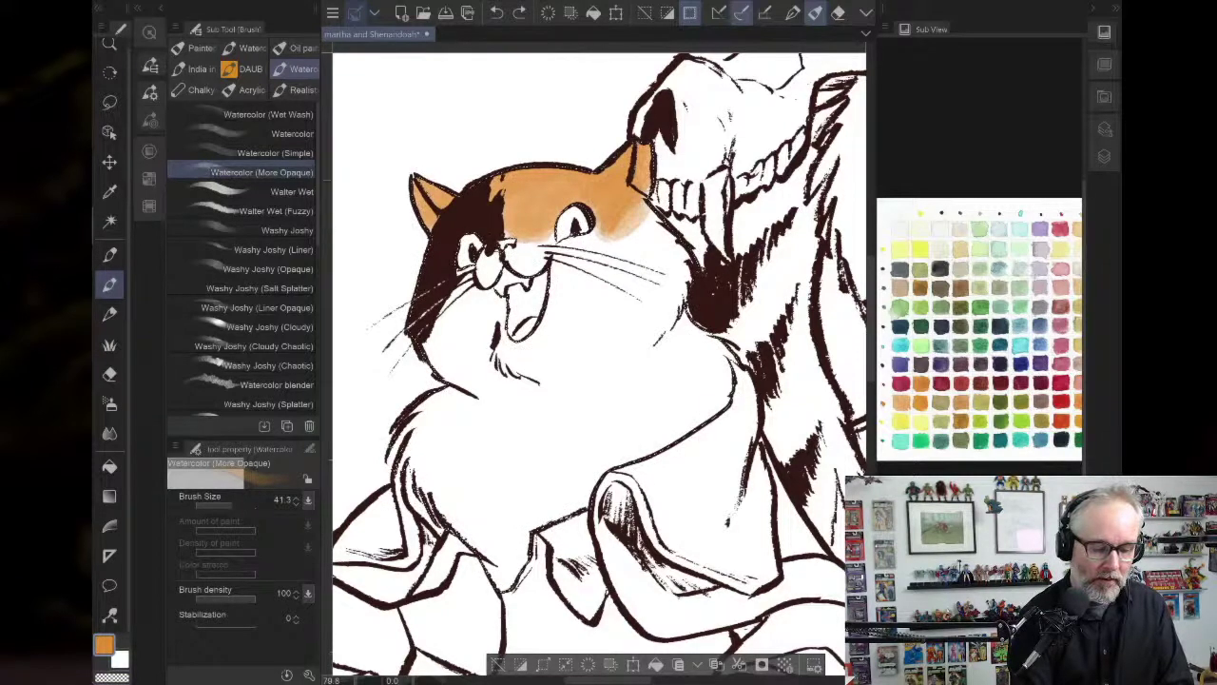
Try to soften the lower edge of the orange wash beside the small cat's eye, and undo the strokes.
mouse_move(542, 190)
left_mouse_down()
mouse_move(511, 219)
mouse_move(527, 237)
mouse_move(546, 228)
left_mouse_up()
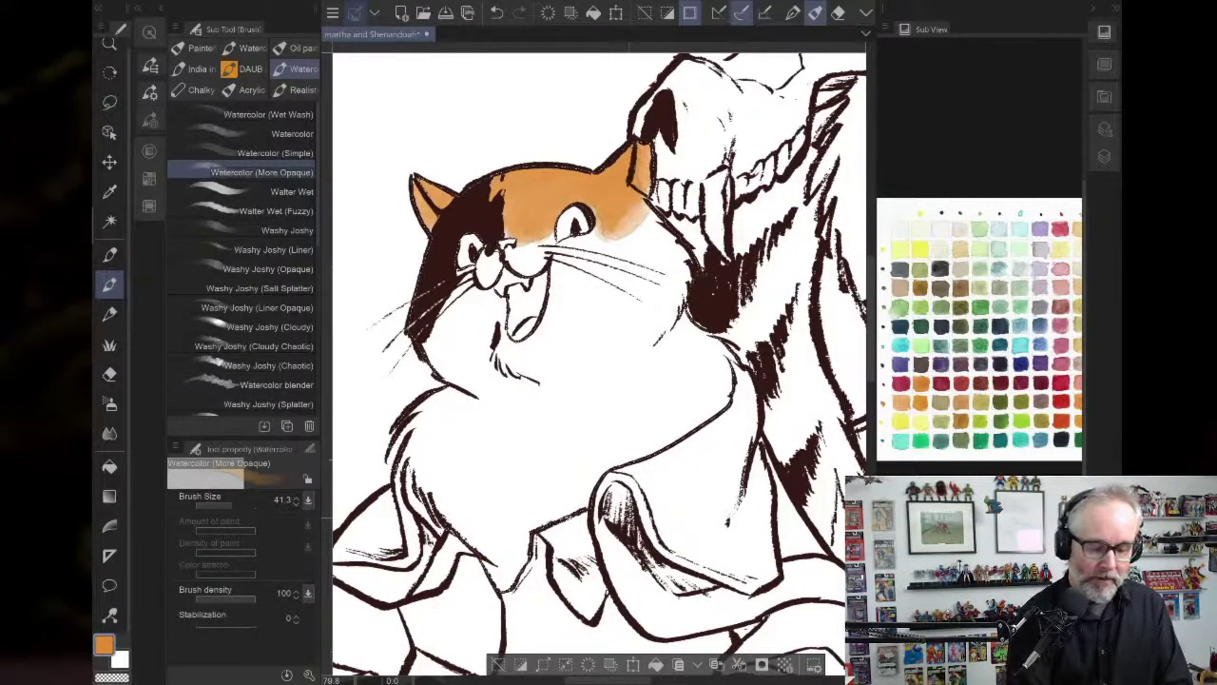
key("ctrl+z")
key("ctrl+z")
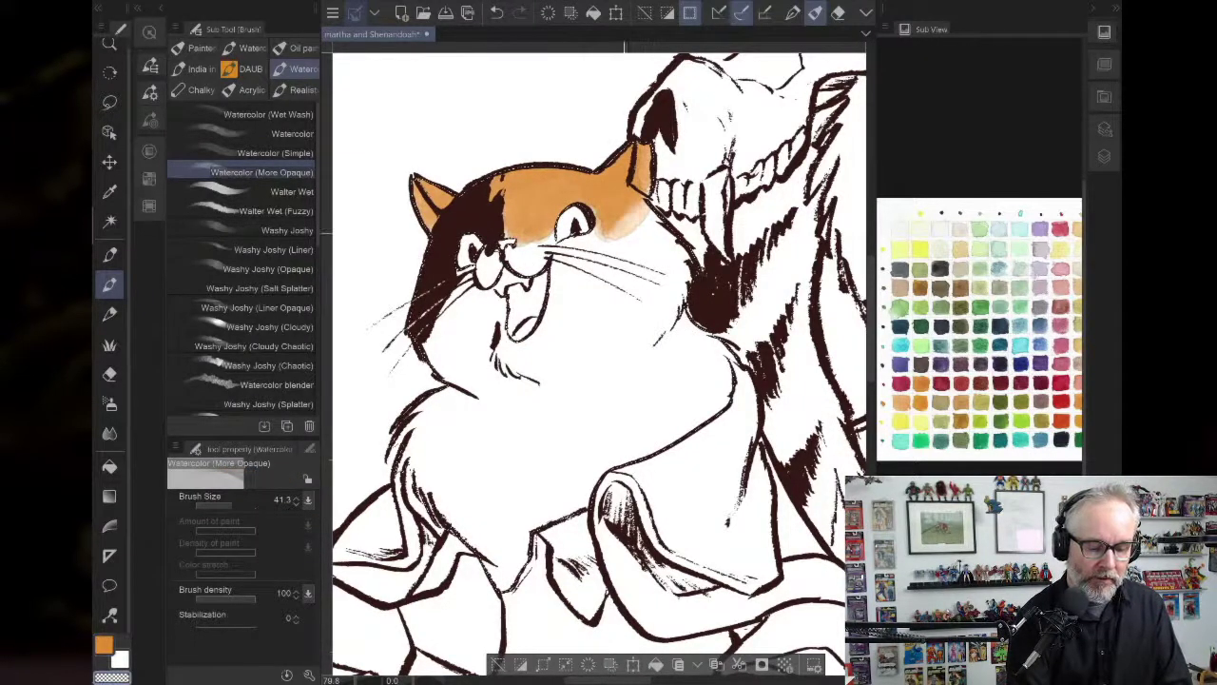
key("ctrl+z")
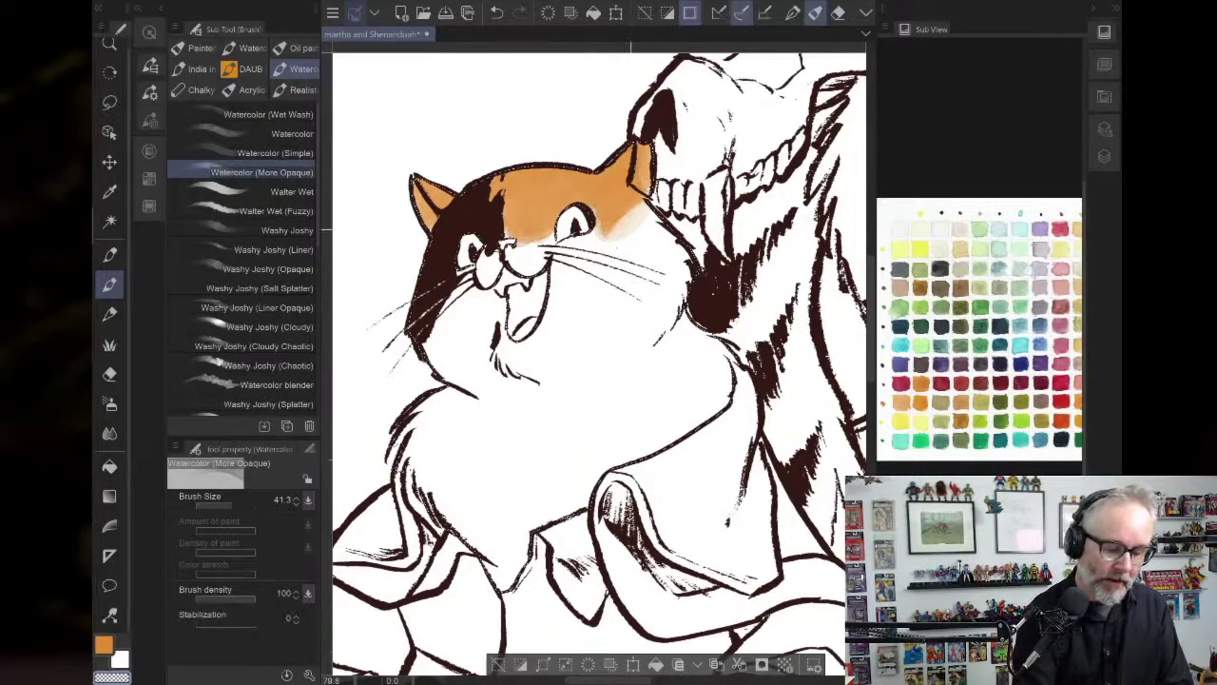
left_click_drag(613, 225, 628, 216)
left_click(498, 12)
left_click(497, 12)
left_click(497, 12)
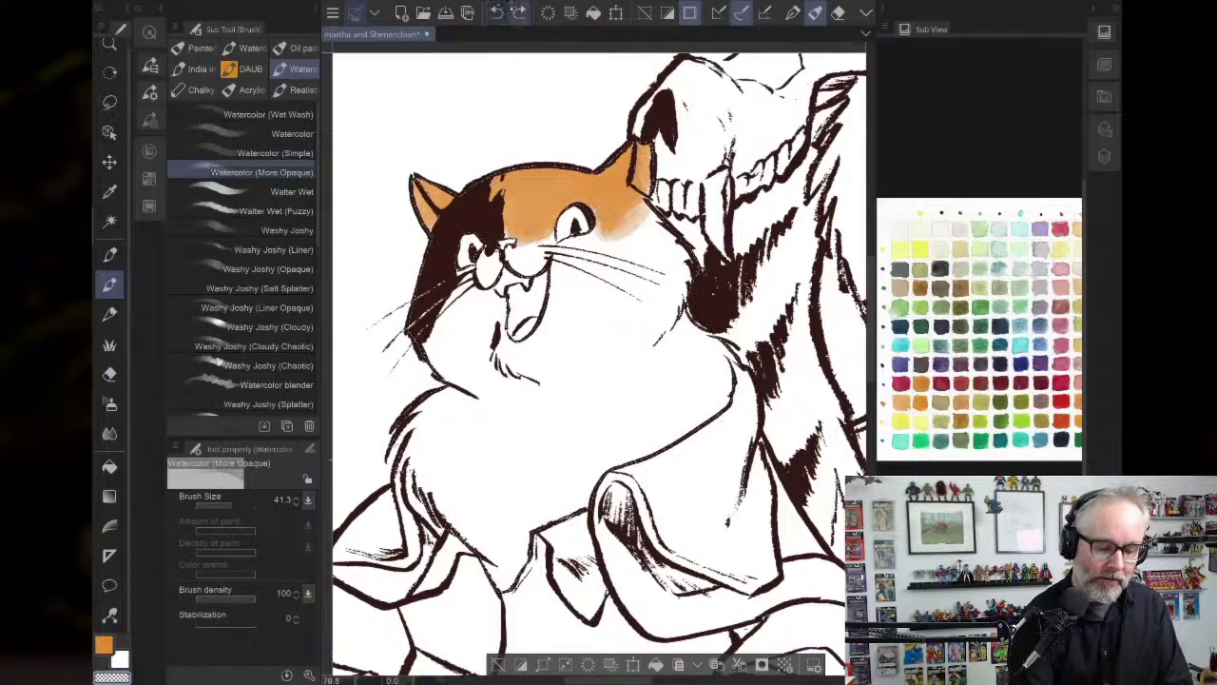
left_click(497, 13)
left_click(496, 12)
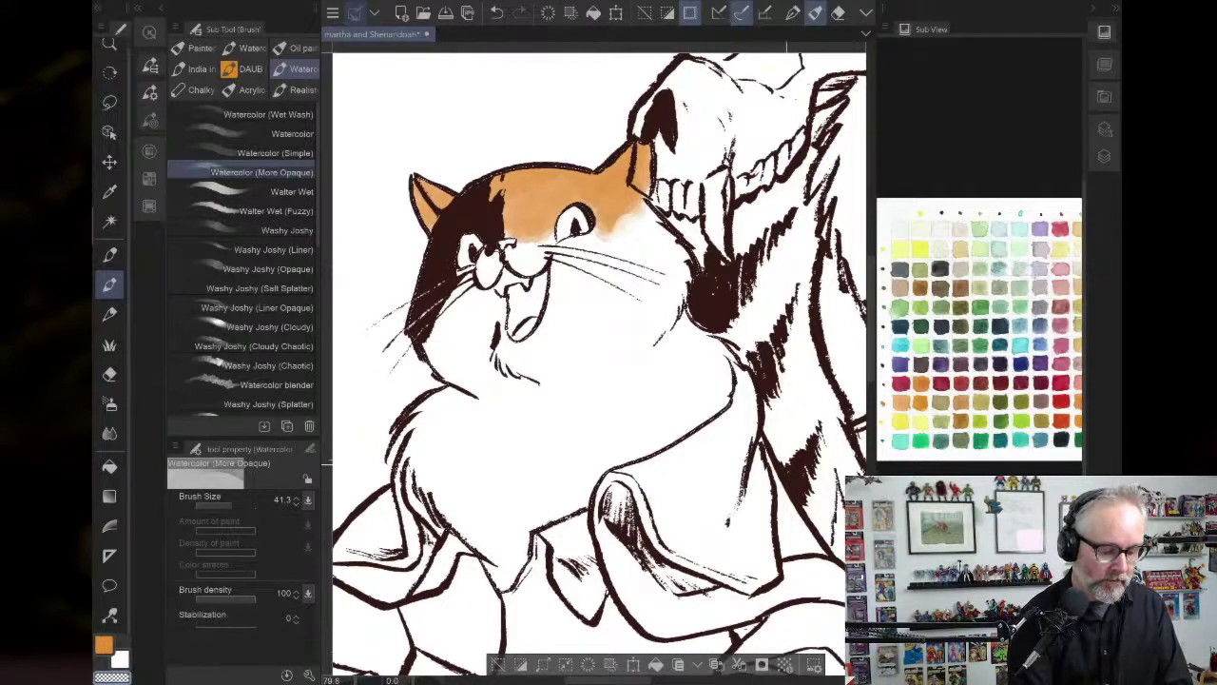
Sample a pale off-white from the swatch chart and wash it over the small cat's cheek and chest fur at brush size 192.3.
left_click_drag(231, 505, 241, 505)
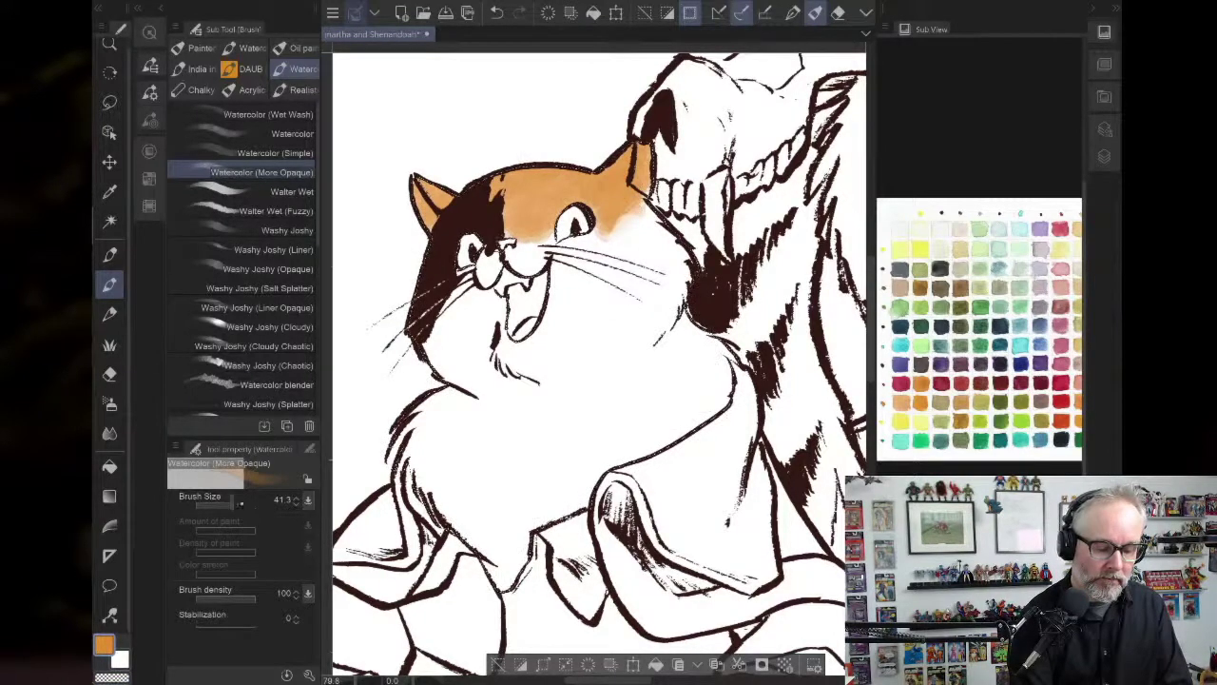
left_click_drag(548, 189, 511, 232)
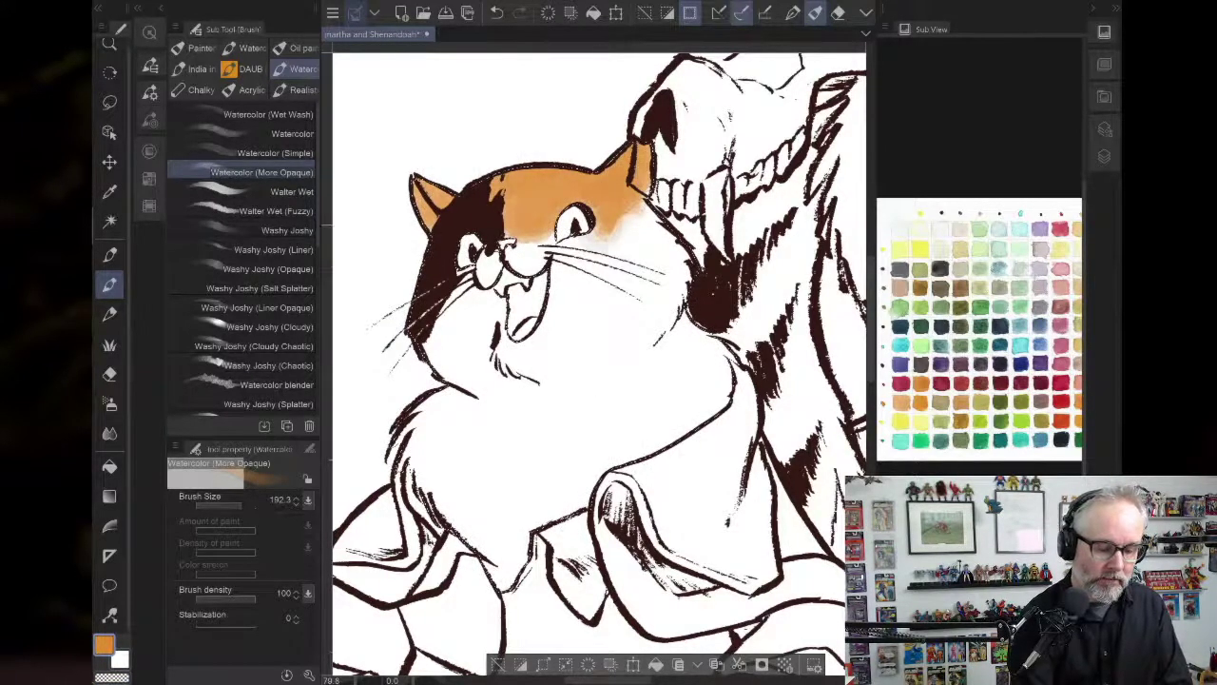
key("ctrl+z")
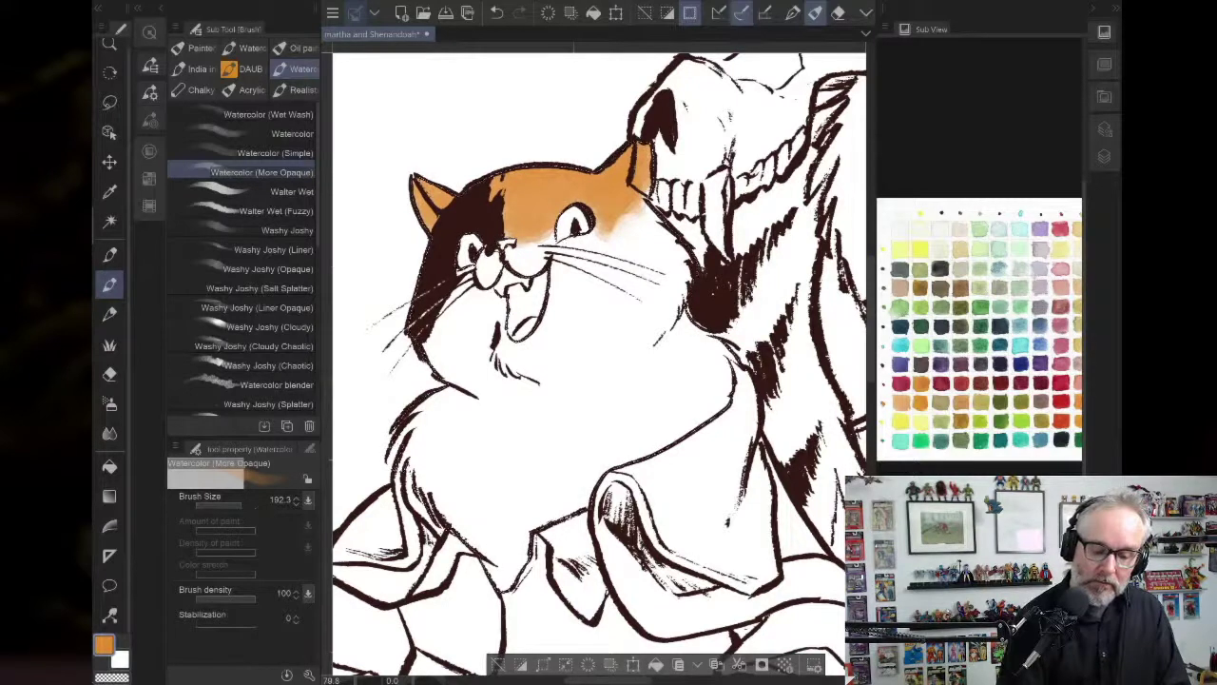
left_click(901, 249)
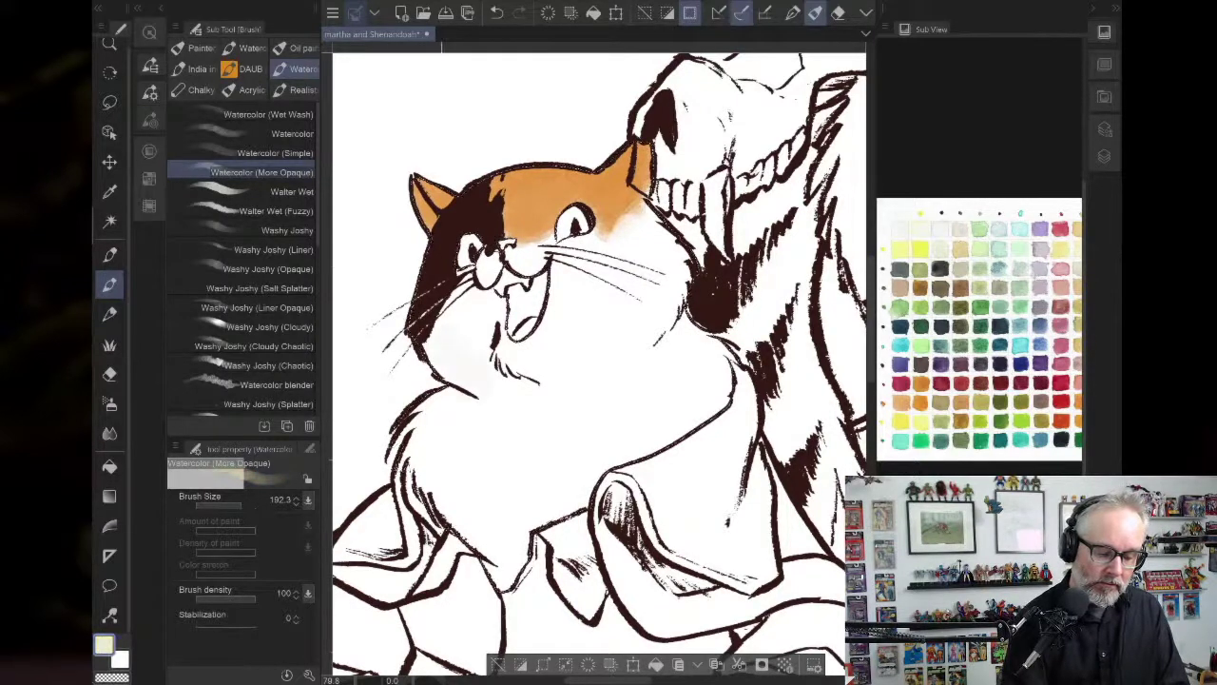
left_click_drag(418, 437, 475, 416)
left_click_drag(433, 481, 504, 561)
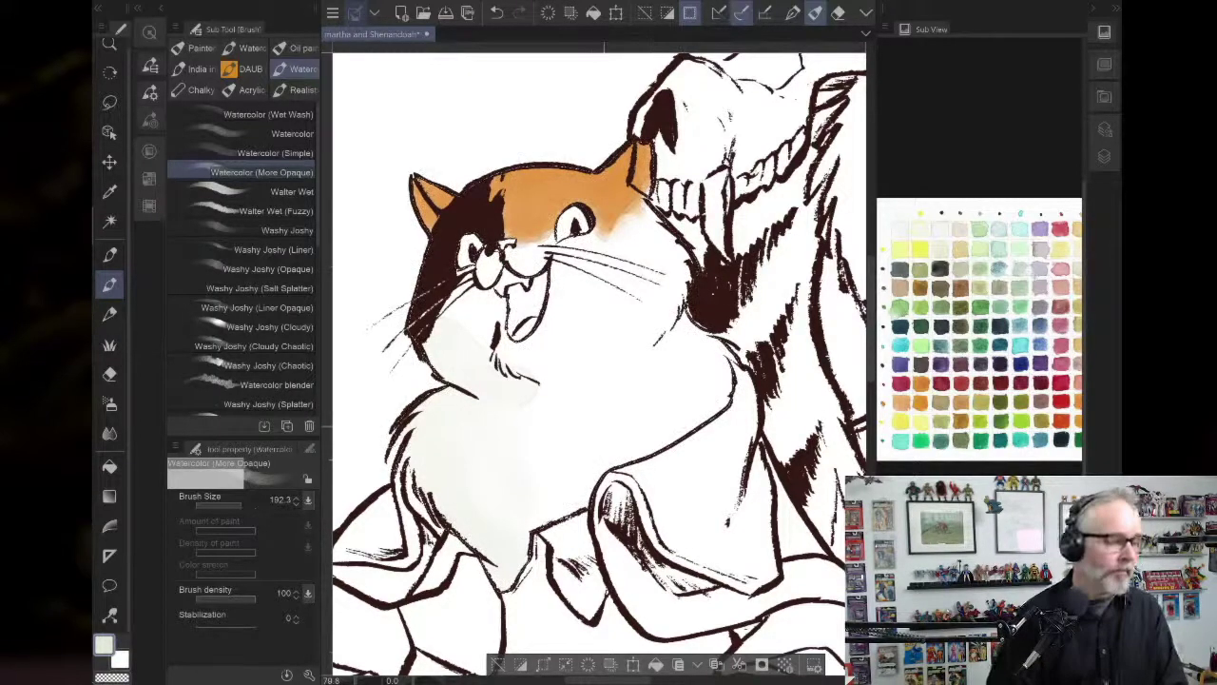
left_click_drag(592, 528, 604, 426)
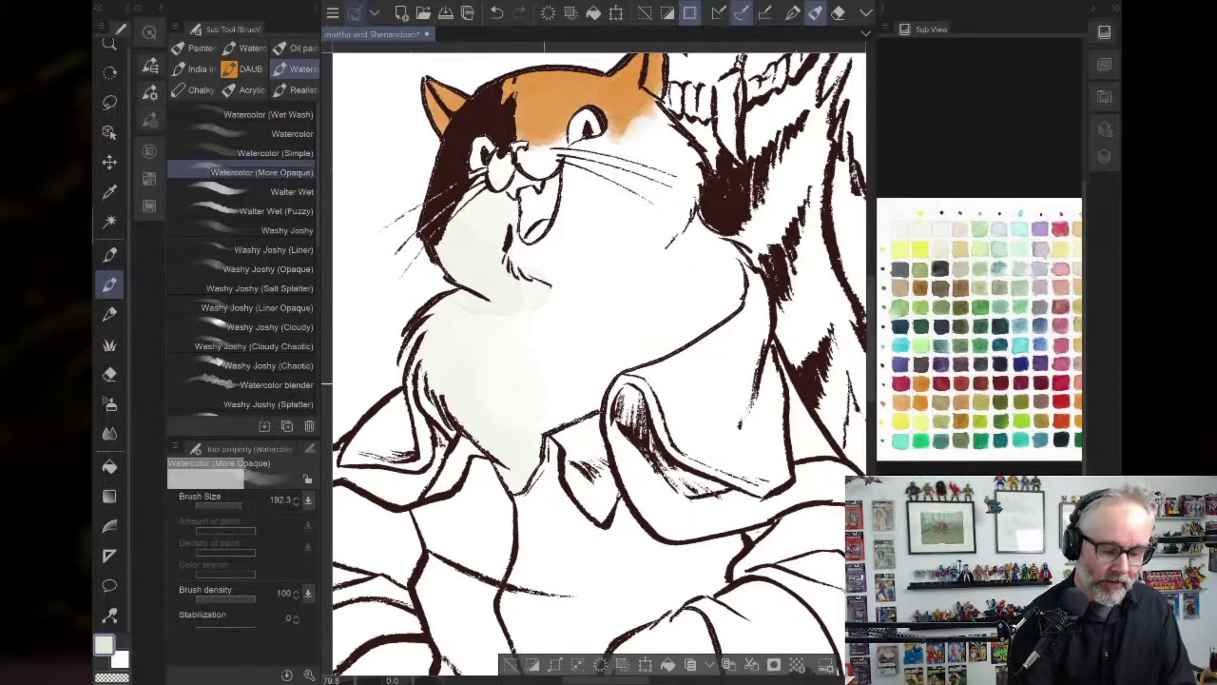
key("ctrl+z")
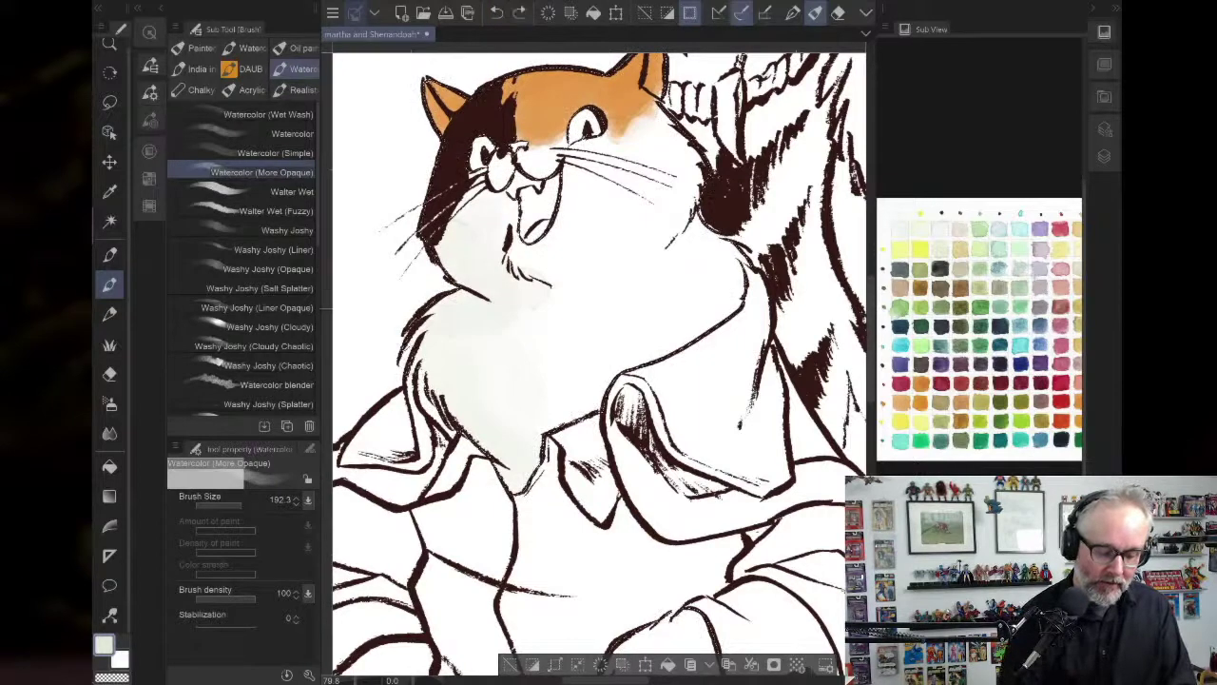
Paint the same pale off-white wash over the small cat's two front paws.
left_click_drag(571, 466, 675, 196)
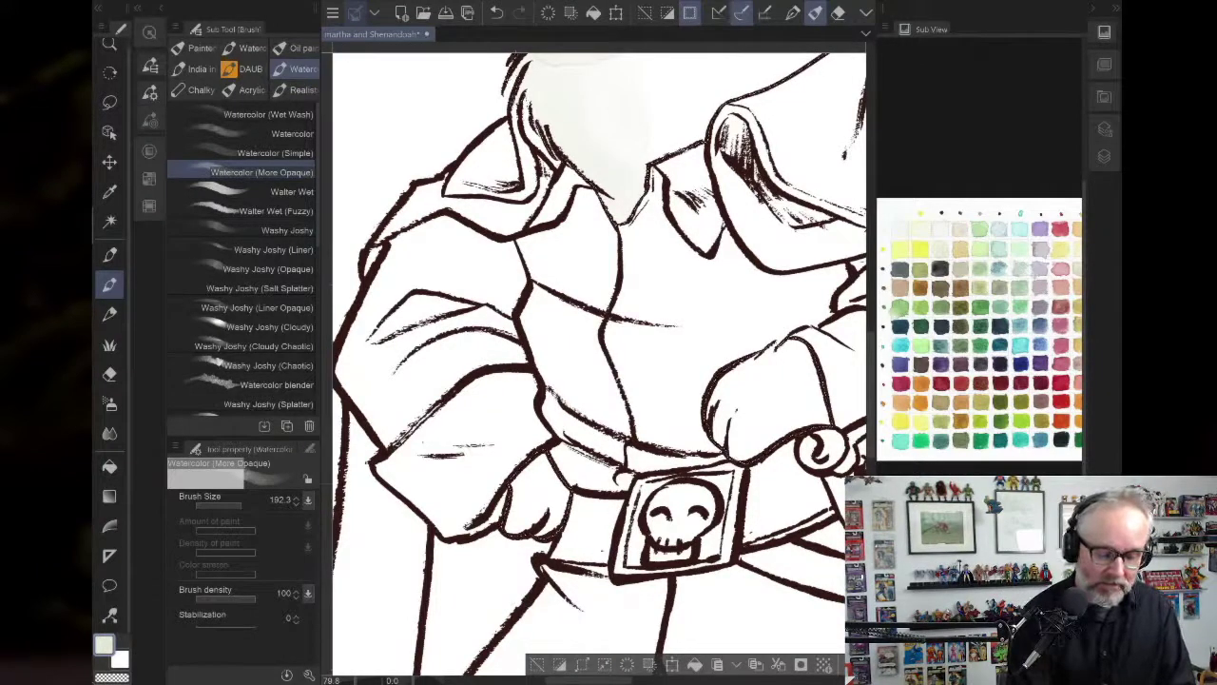
left_click_drag(539, 481, 515, 499)
key("ctrl+z")
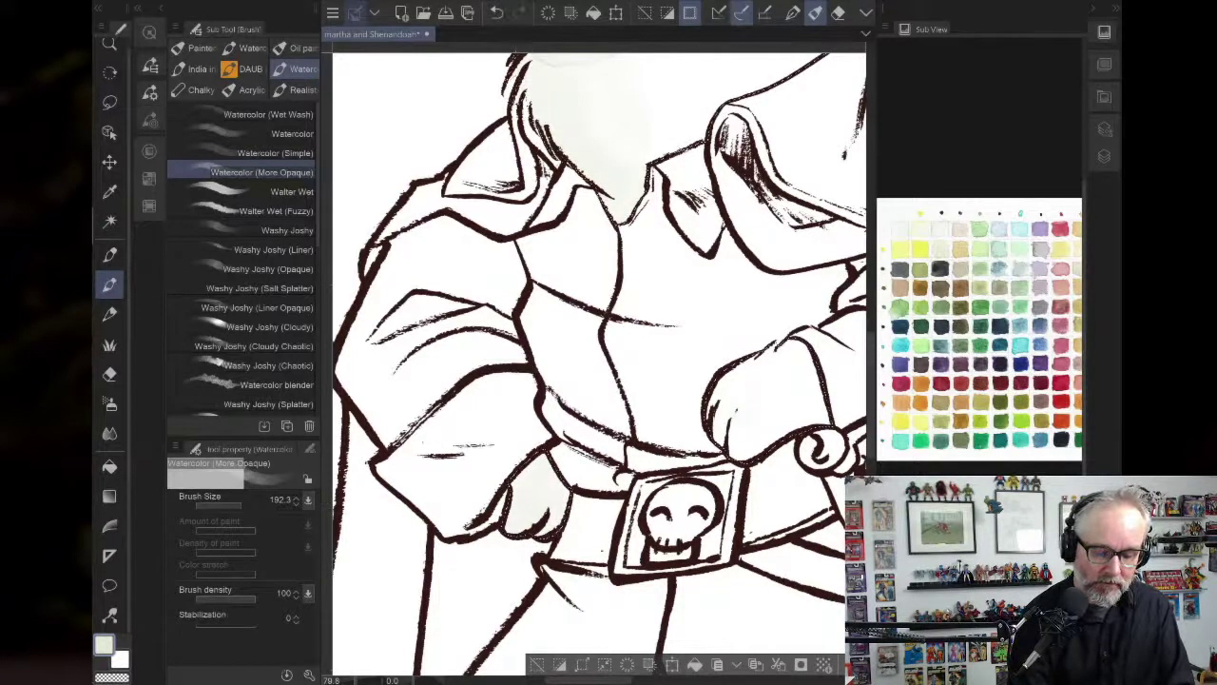
key("ctrl+z")
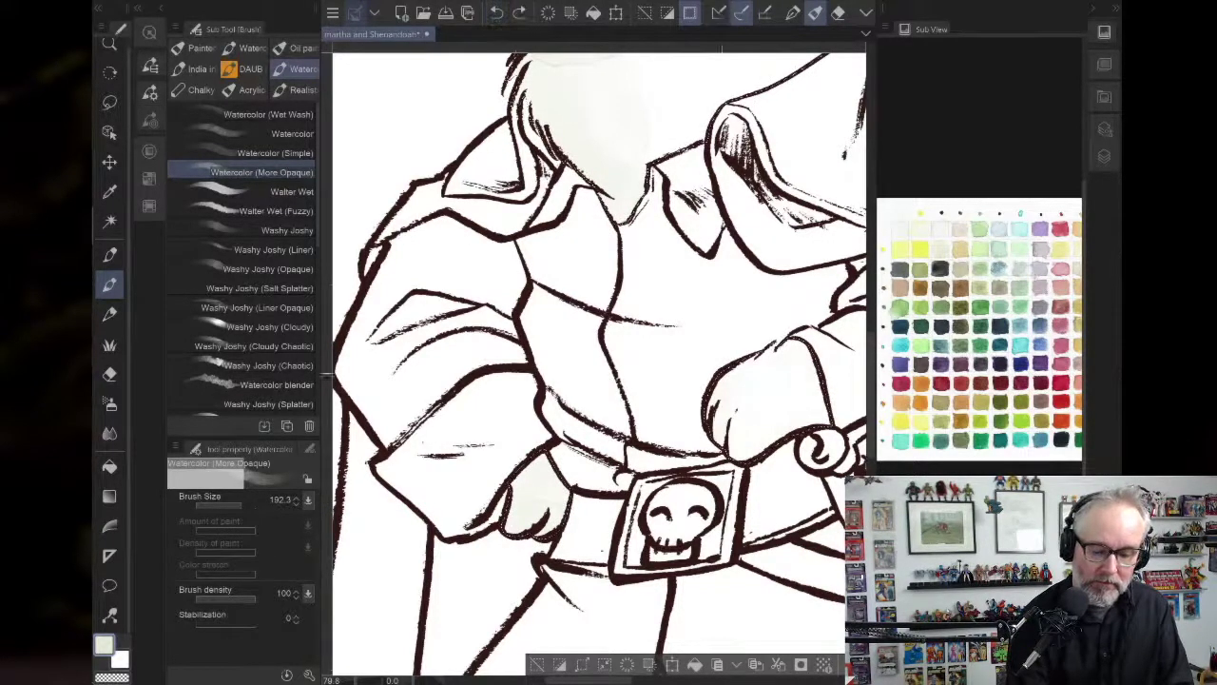
Sample a light yellow from the swatch chart and glaze it over the paws, cheek and chest fur.
left_click(903, 255)
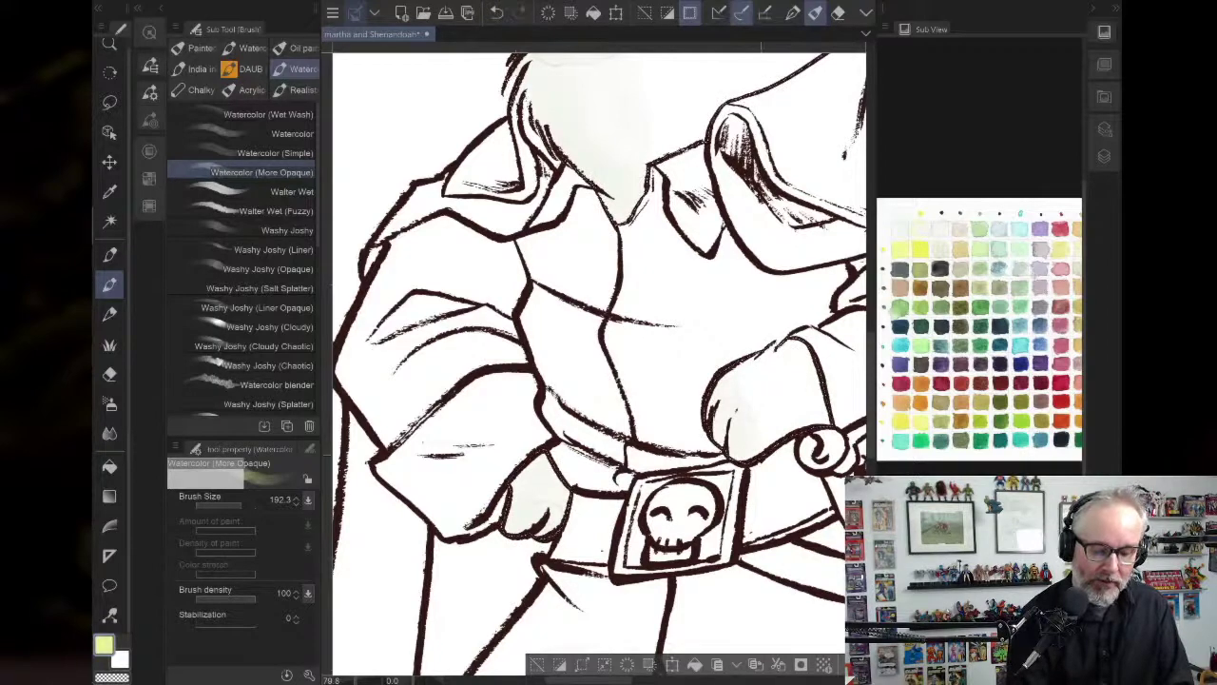
scroll(599, 361, "up", 5)
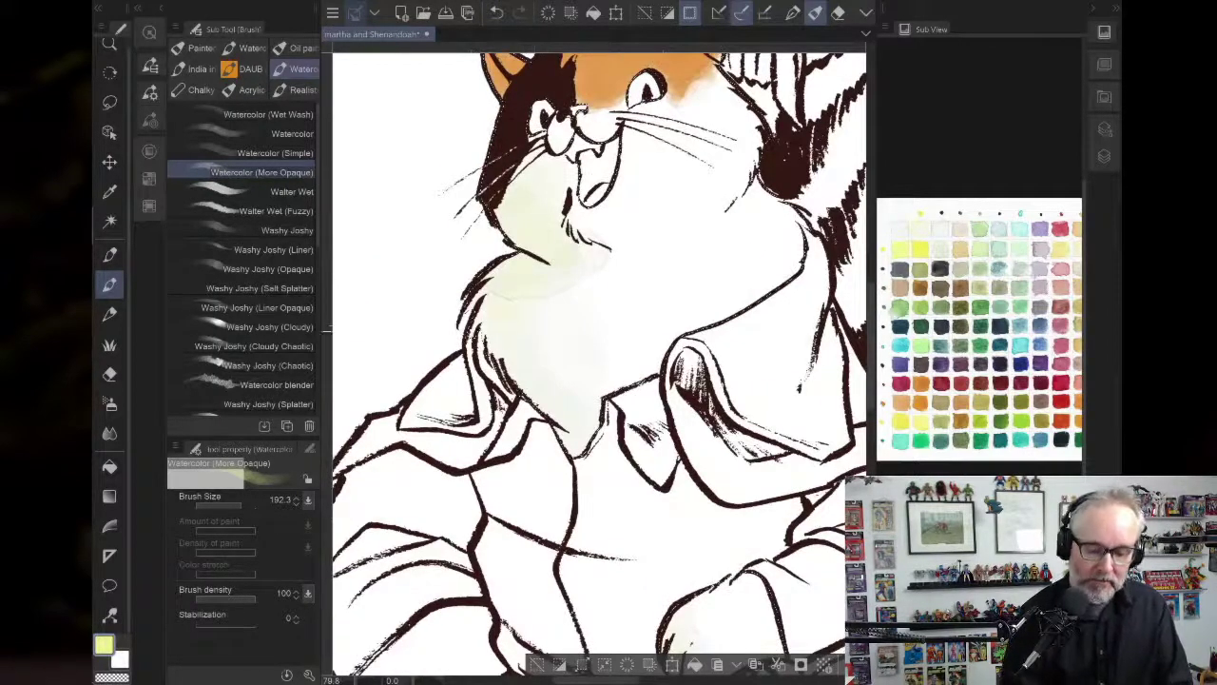
scroll(599, 361, "up", 2)
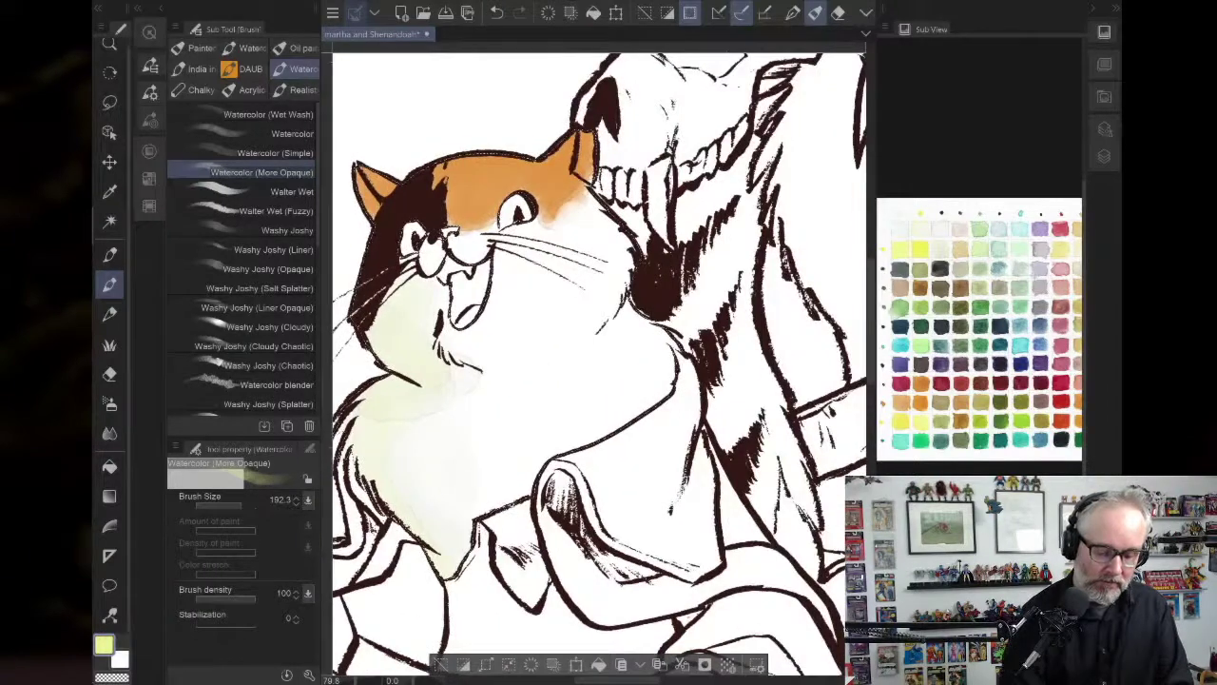
Wash light yellow and a sampled off-white over the small cat's legs and feet, collapsing the brush panels to widen the canvas.
scroll(600, 362, "down", 5)
scroll(599, 361, "down", 5)
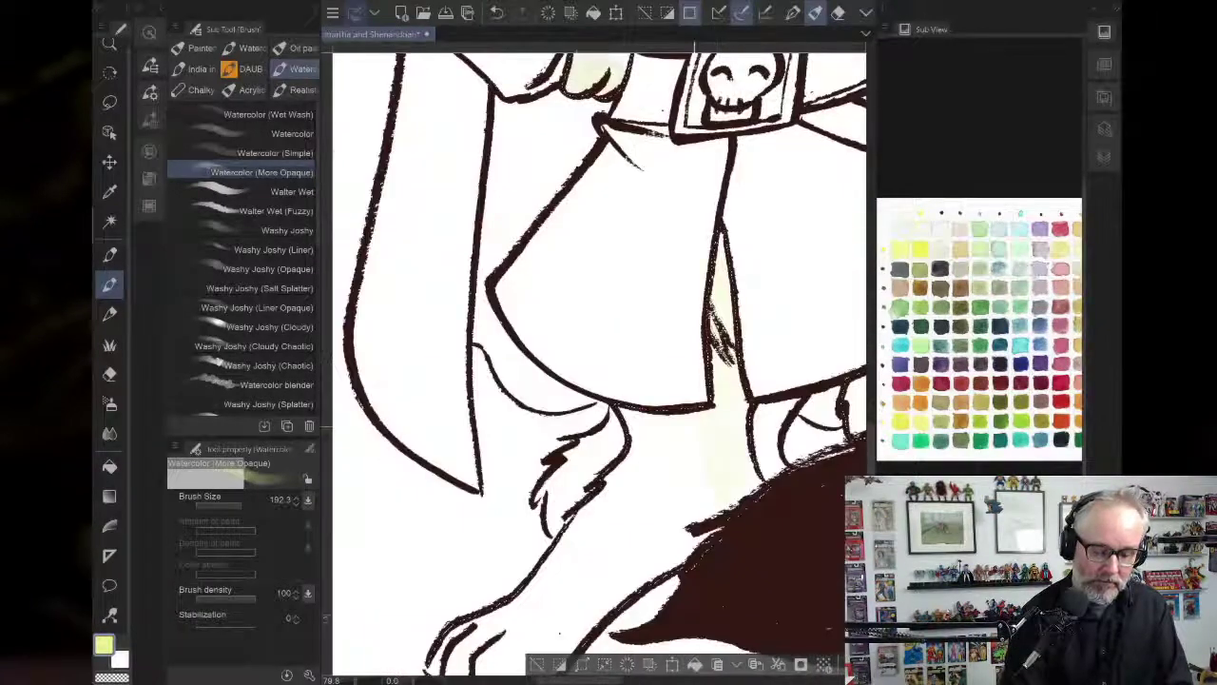
left_click(939, 229)
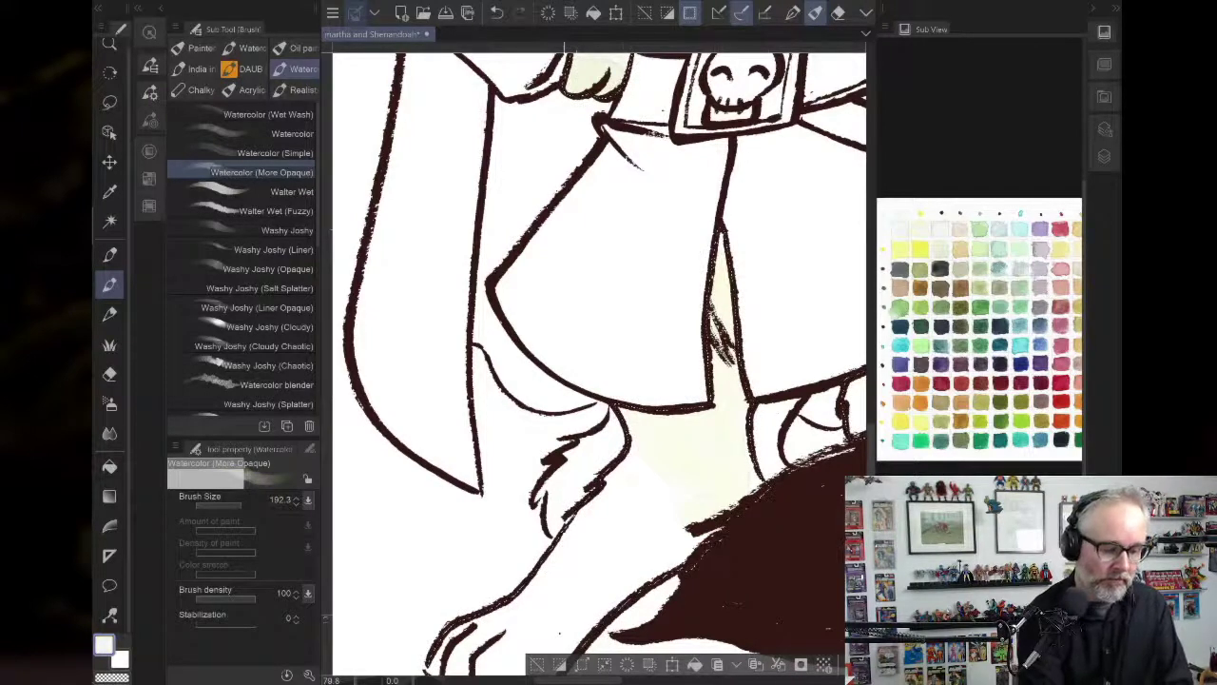
left_click(161, 8)
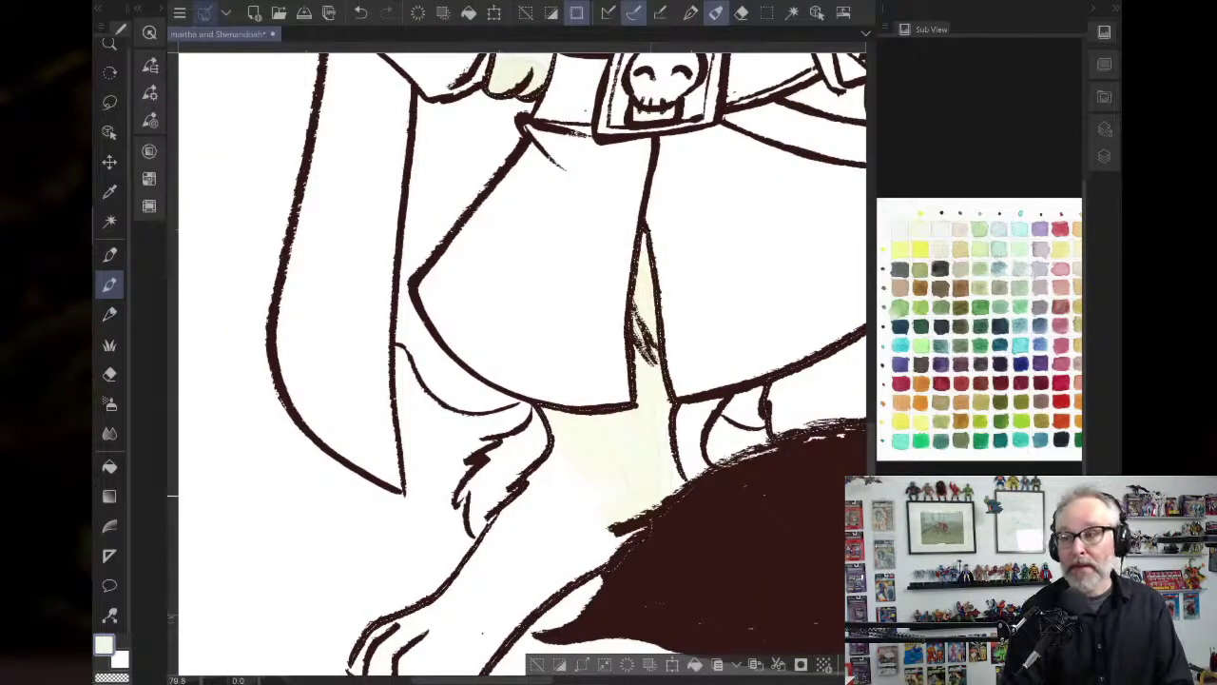
scroll(523, 362, "right", 3)
scroll(523, 361, "up", 1)
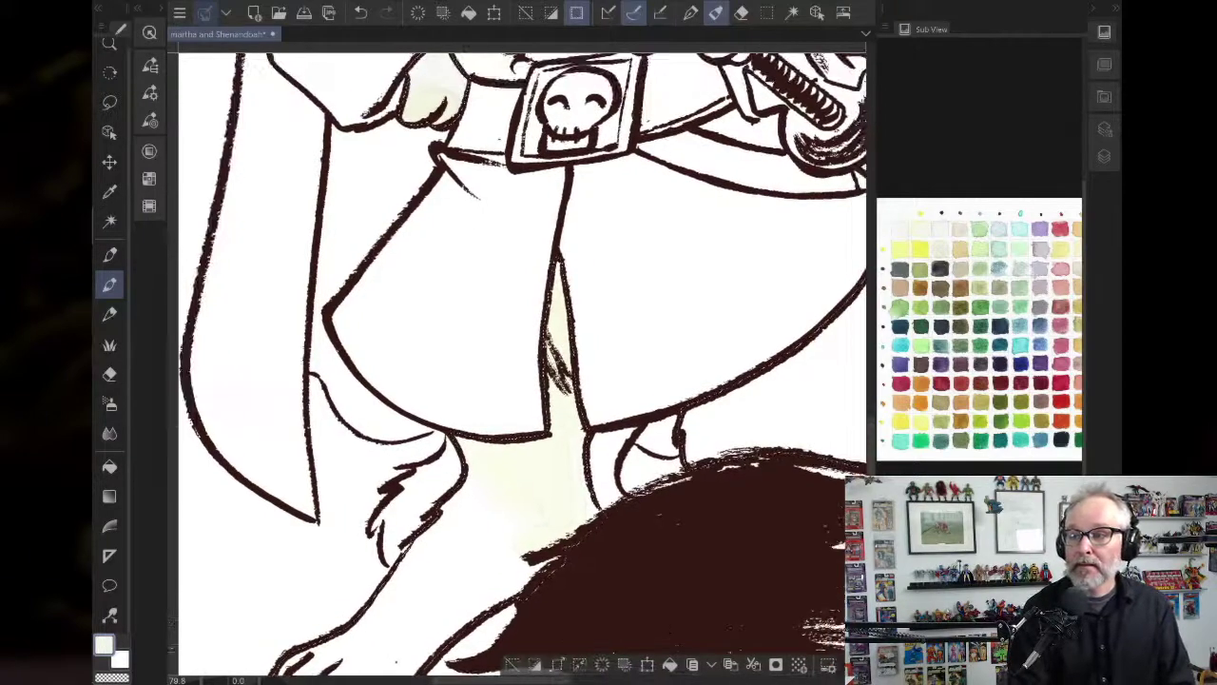
scroll(523, 361, "down", 3)
left_click_drag(523, 362, 415, 349)
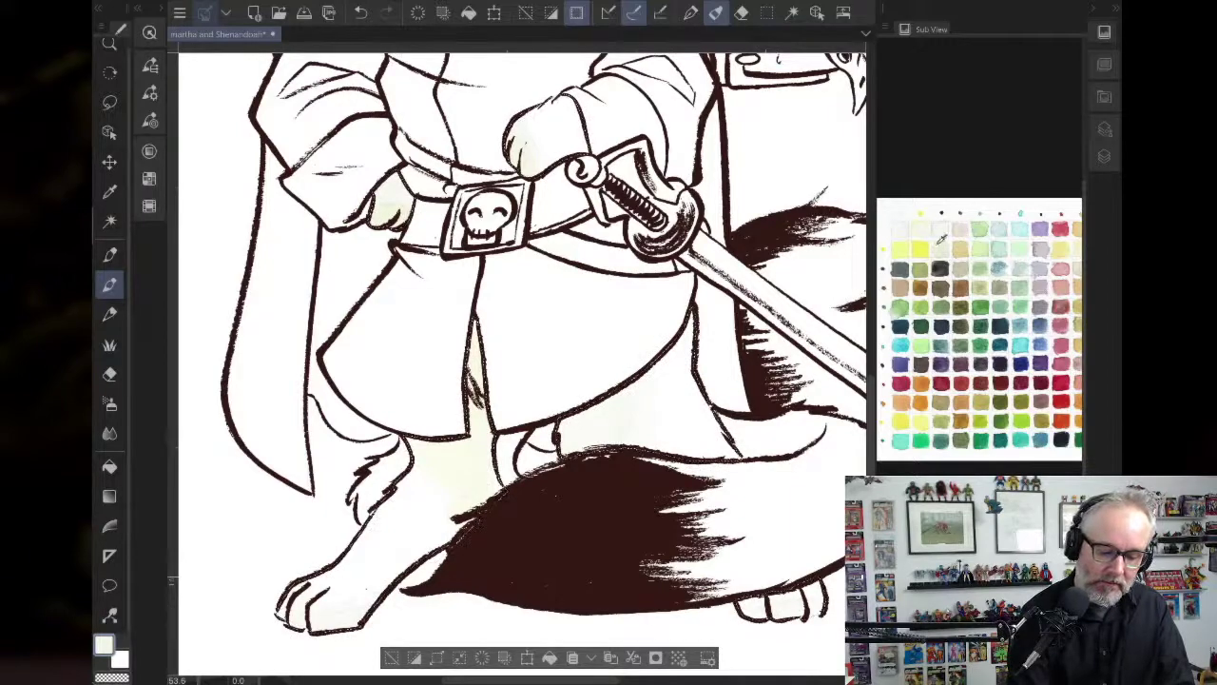
Sample the light yellow again and tint the small cat's foot, legs and the fur visible through the coat's slit.
left_click(905, 245)
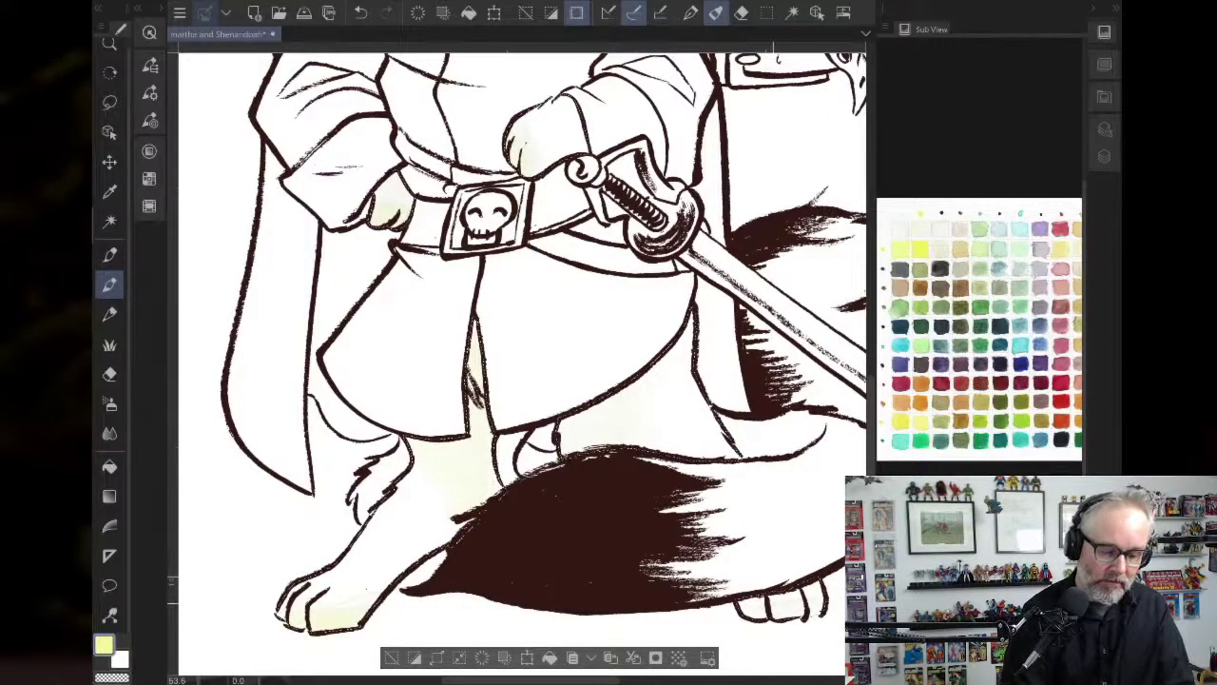
left_click_drag(513, 210, 513, 322)
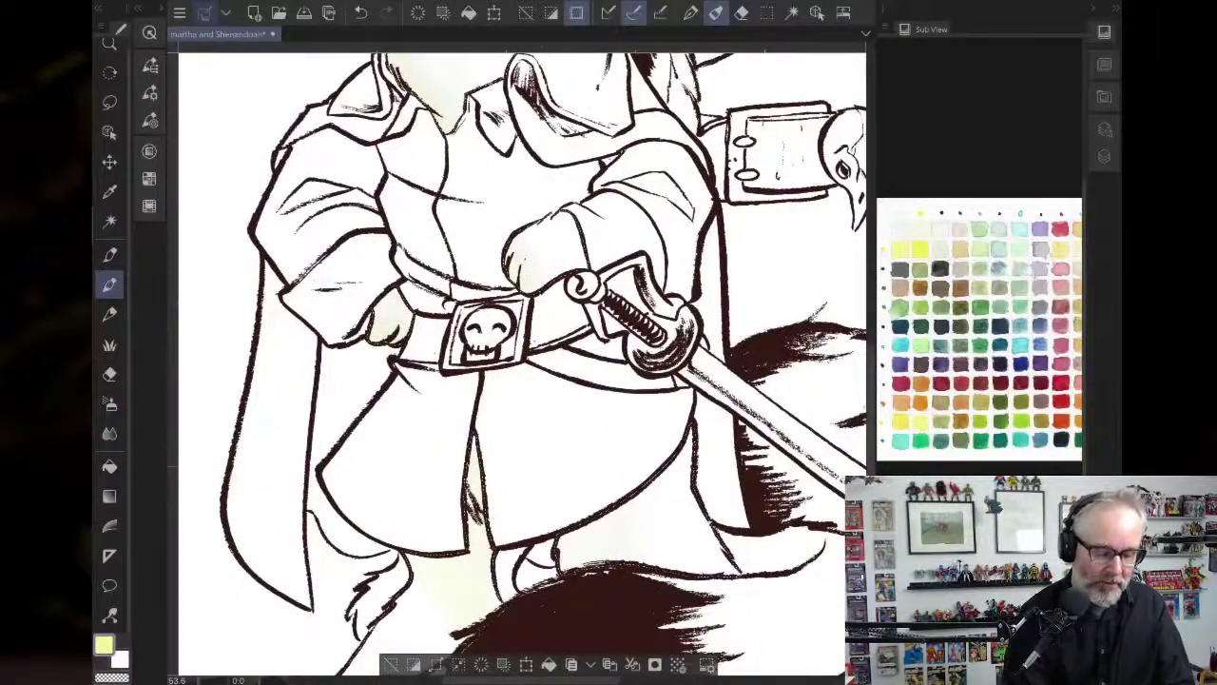
left_click_drag(570, 466, 583, 385)
left_click_drag(488, 364, 490, 432)
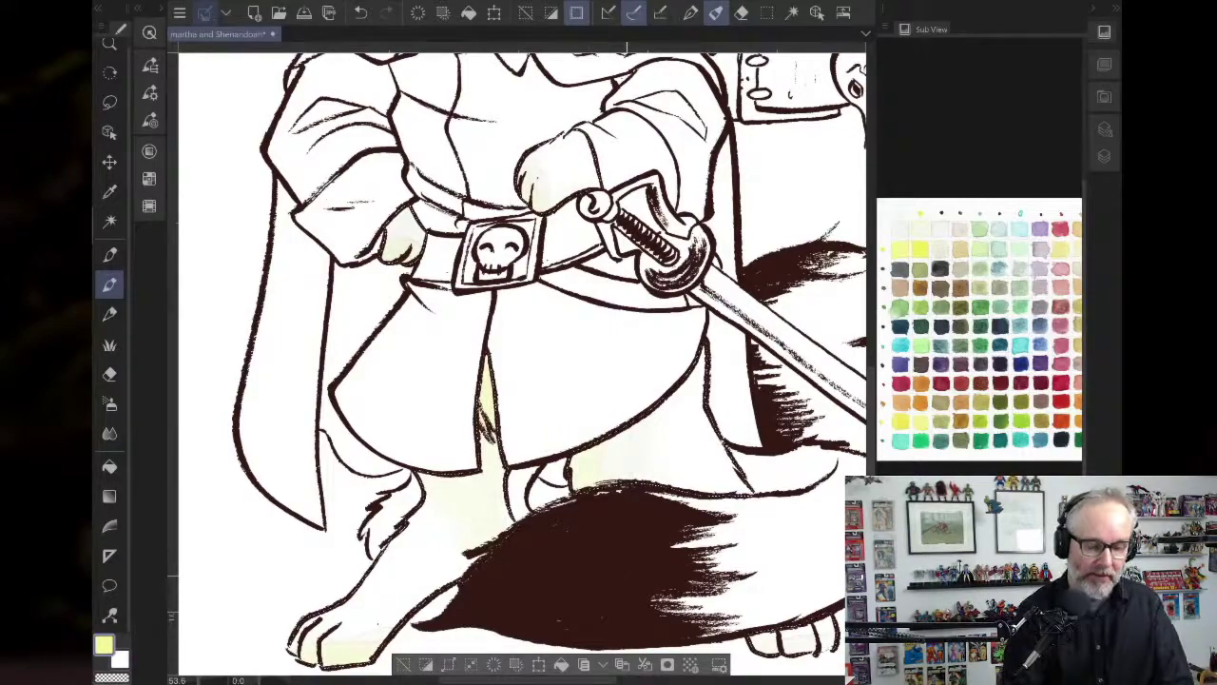
Clear the fur selection and auto-select the small orange marking above the nose, showing the Flats layer only for the selection.
left_click_drag(514, 285, 532, 611)
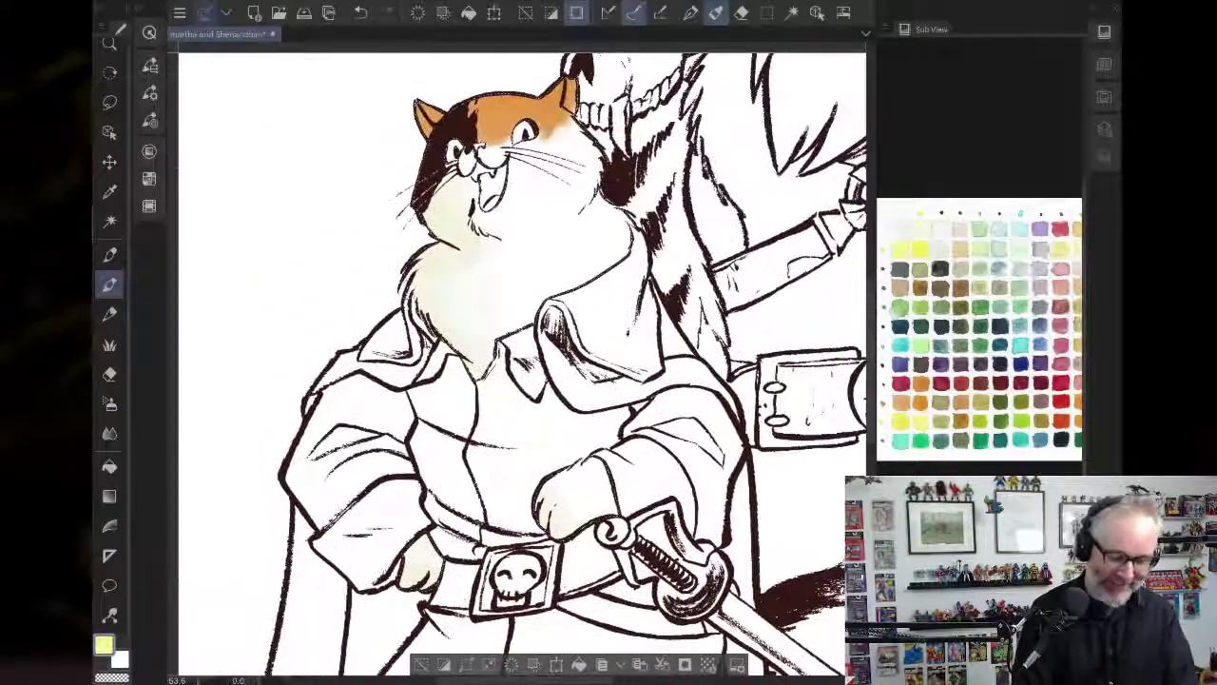
key("ctrl+plus")
key("ctrl+plus")
left_click_drag(475, 210, 553, 576)
key("ctrl+d")
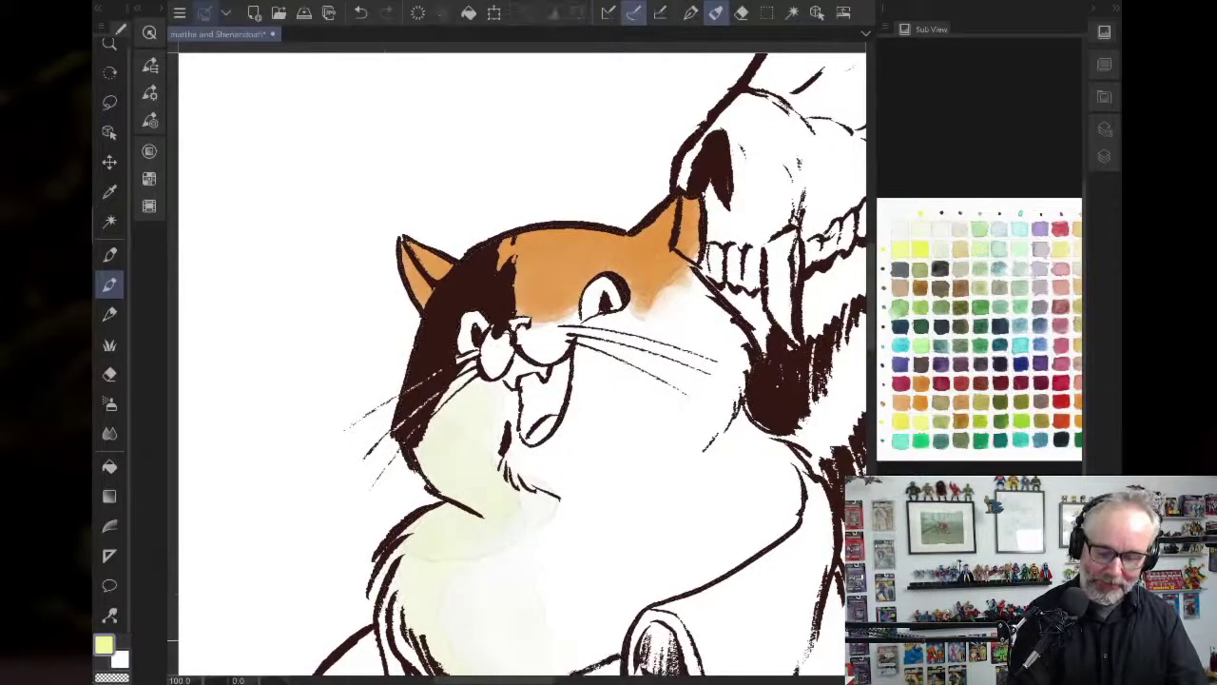
left_click(1104, 156)
left_click(886, 286)
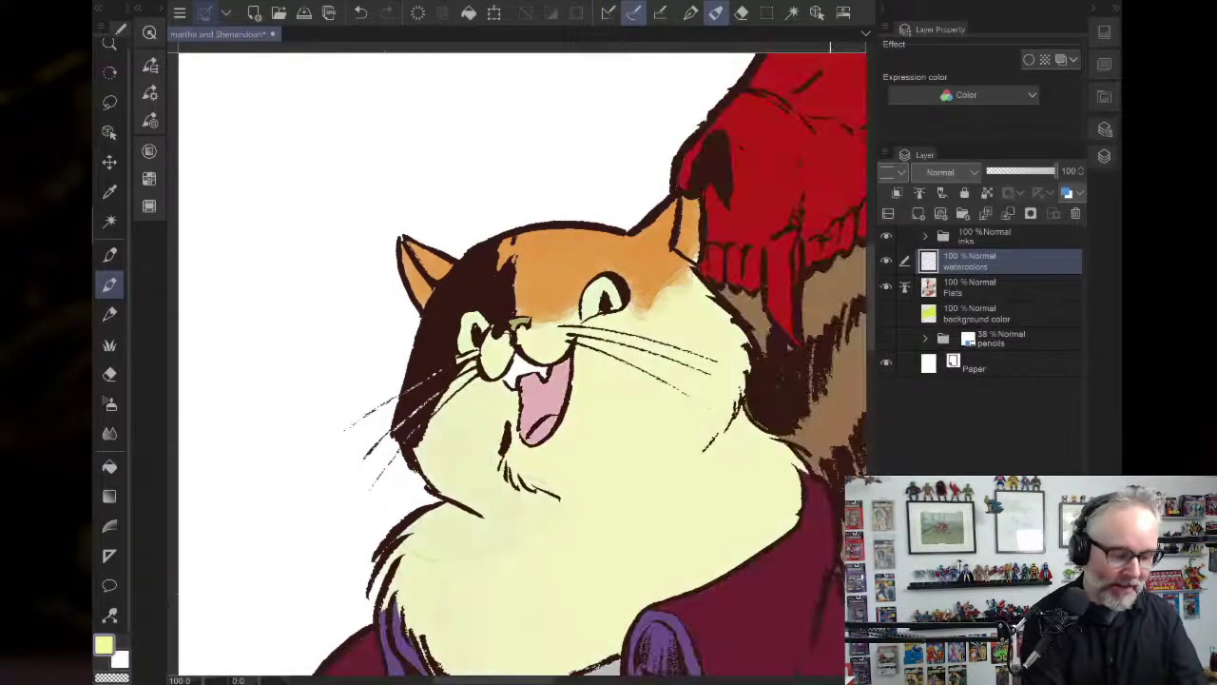
key("w")
left_click(519, 326)
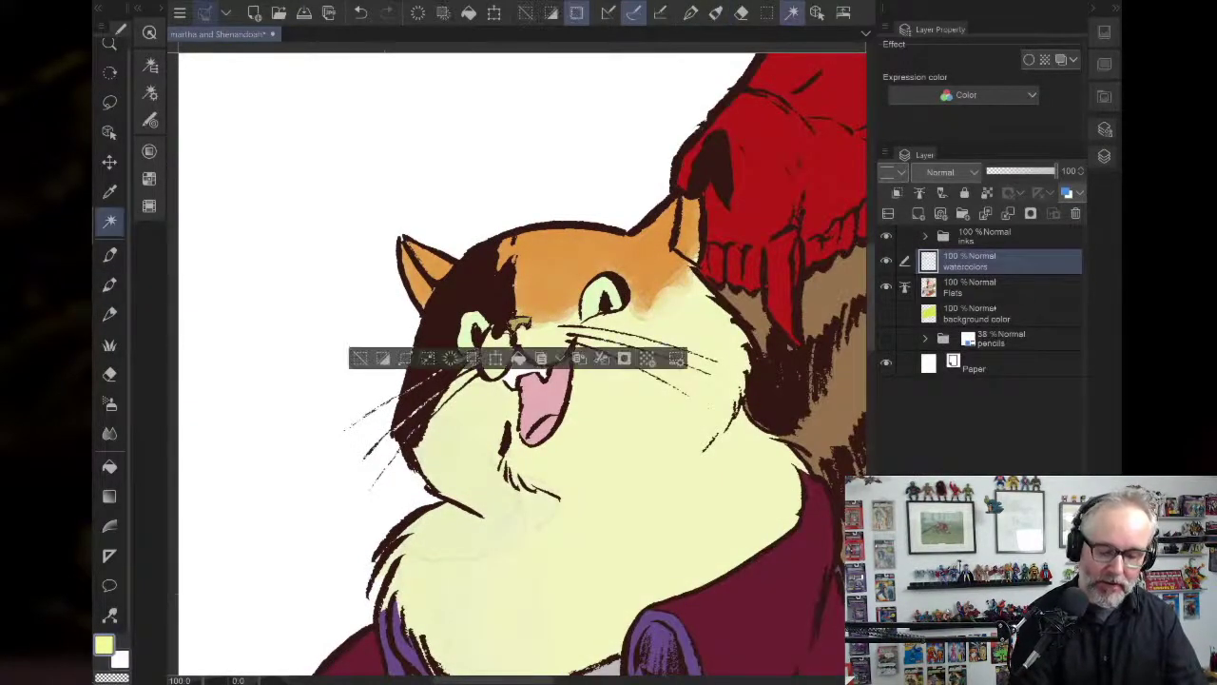
left_click(886, 286)
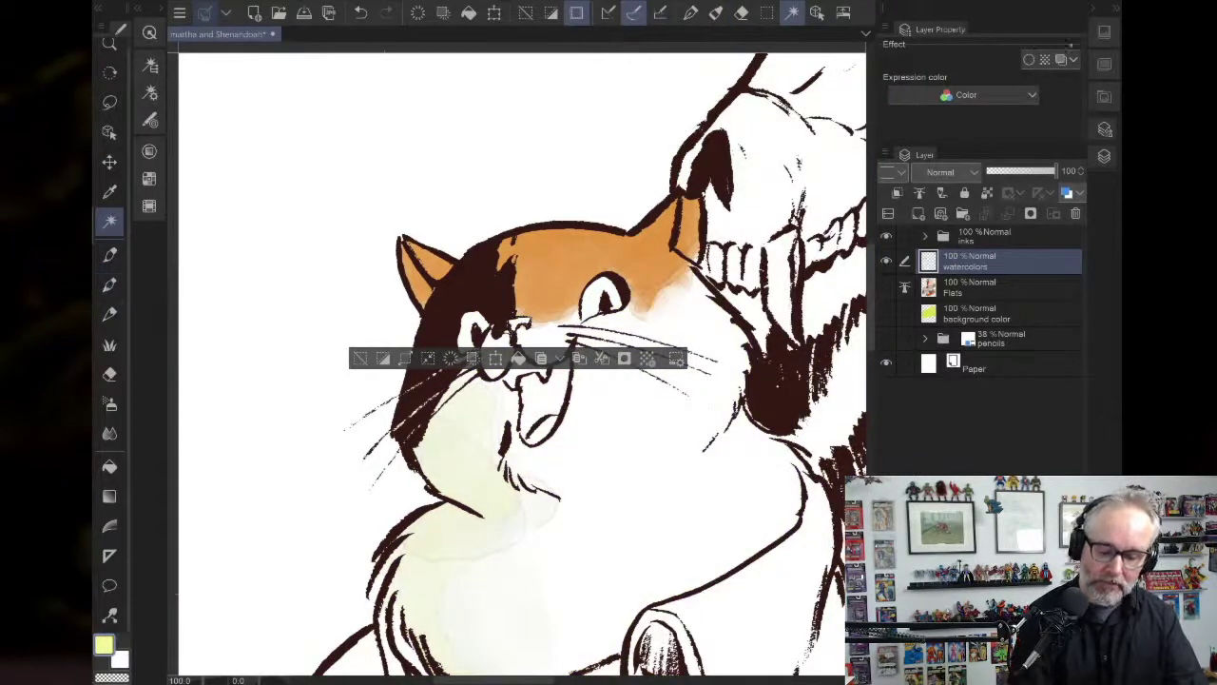
Sample an orange from the swatch chart and paint the selected marking above the small cat's nose with the watercolor brush.
left_click(1104, 31)
left_click(951, 400)
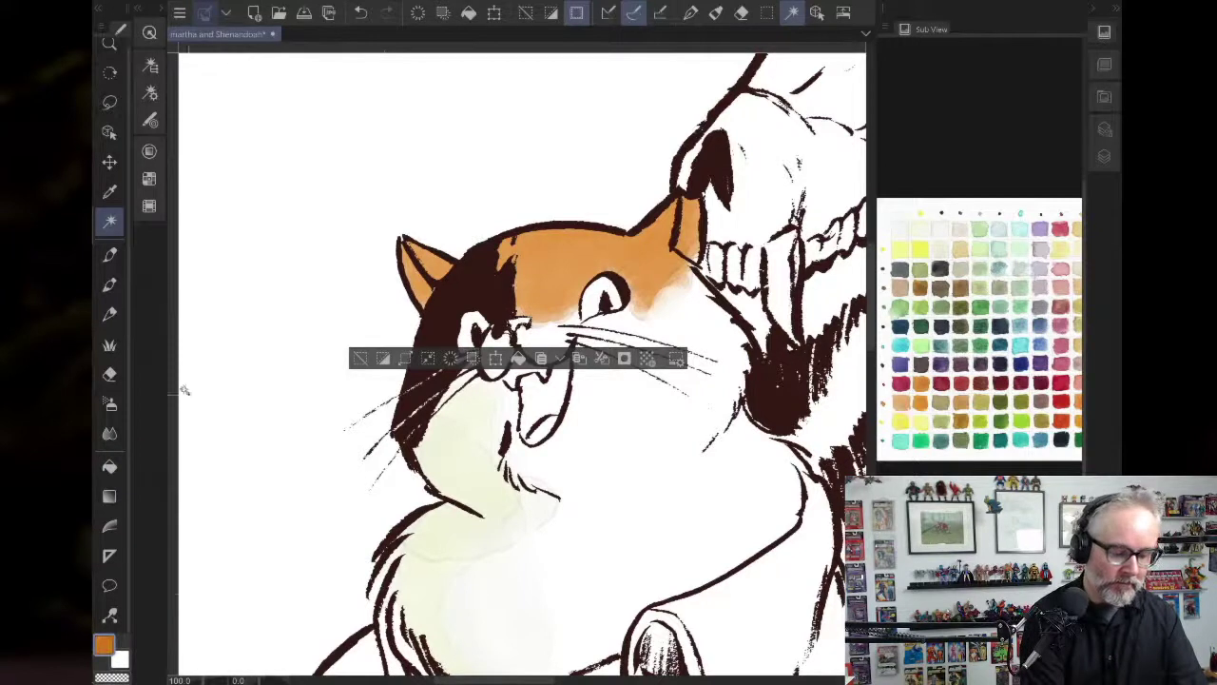
left_click(109, 285)
mouse_move(514, 324)
left_mouse_down()
mouse_move(528, 321)
mouse_move(511, 330)
left_mouse_up()
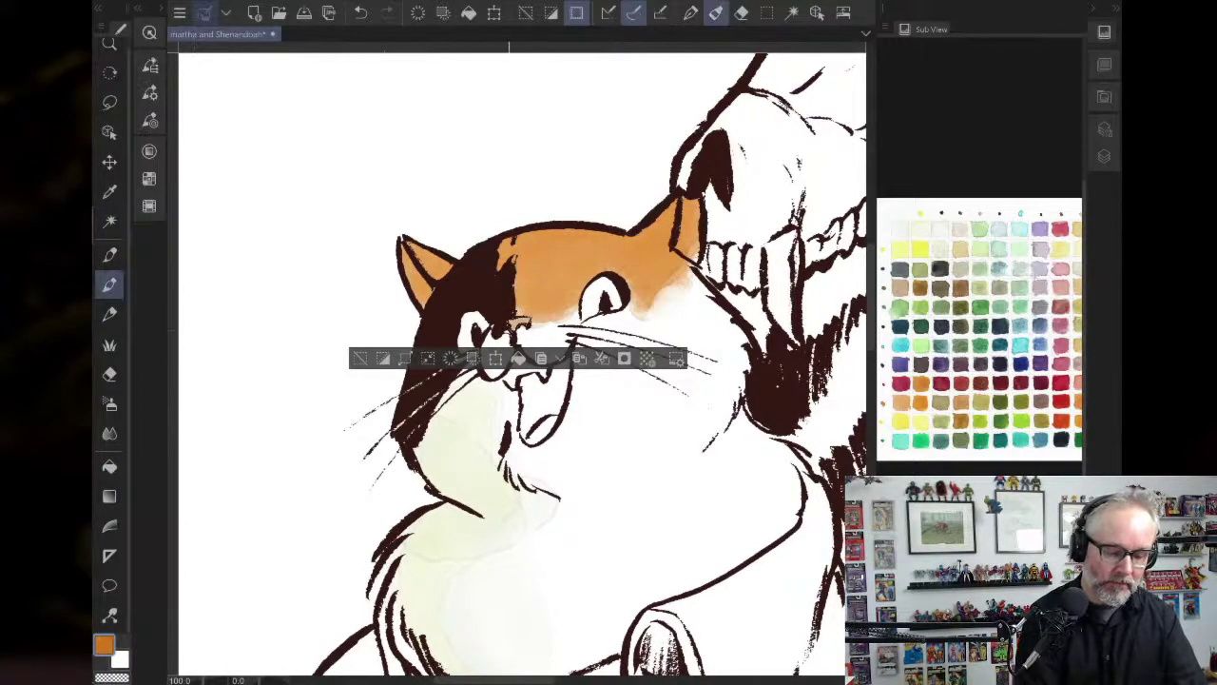
Clear the marking selection and auto-select the pink mouth area on the Flats layer, then hide Flats and return to the watercolors layer.
key("ctrl+d")
left_click(1104, 157)
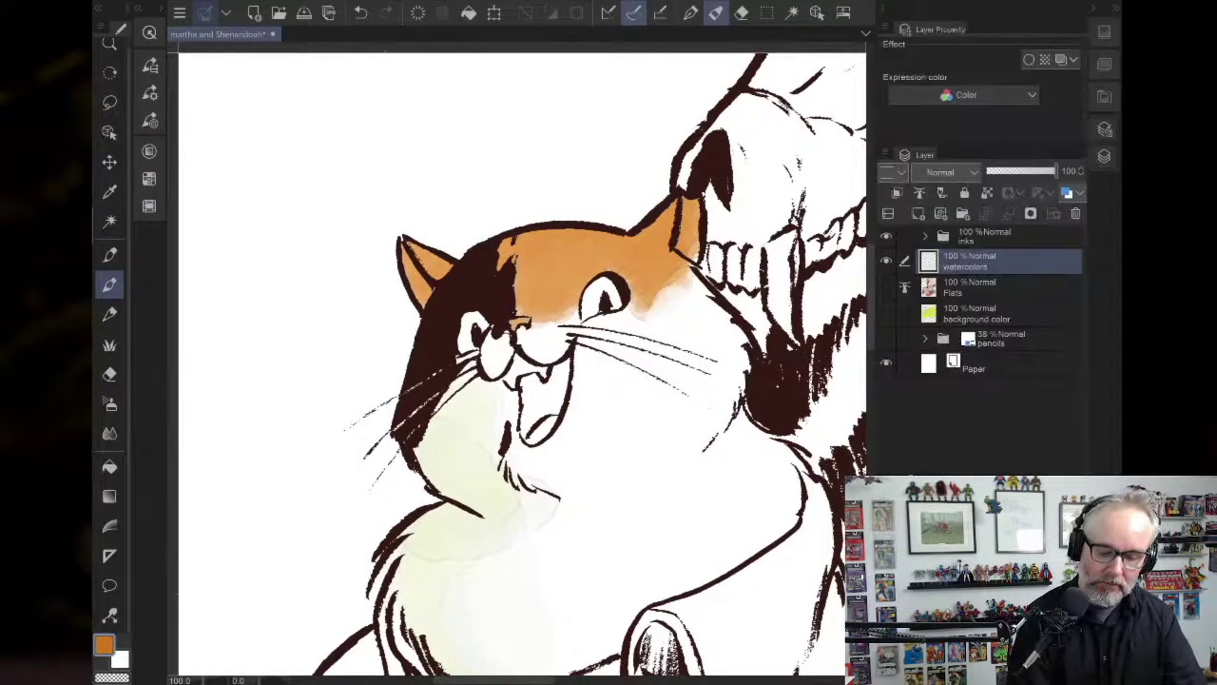
left_click(886, 286)
left_click(970, 285)
key("w")
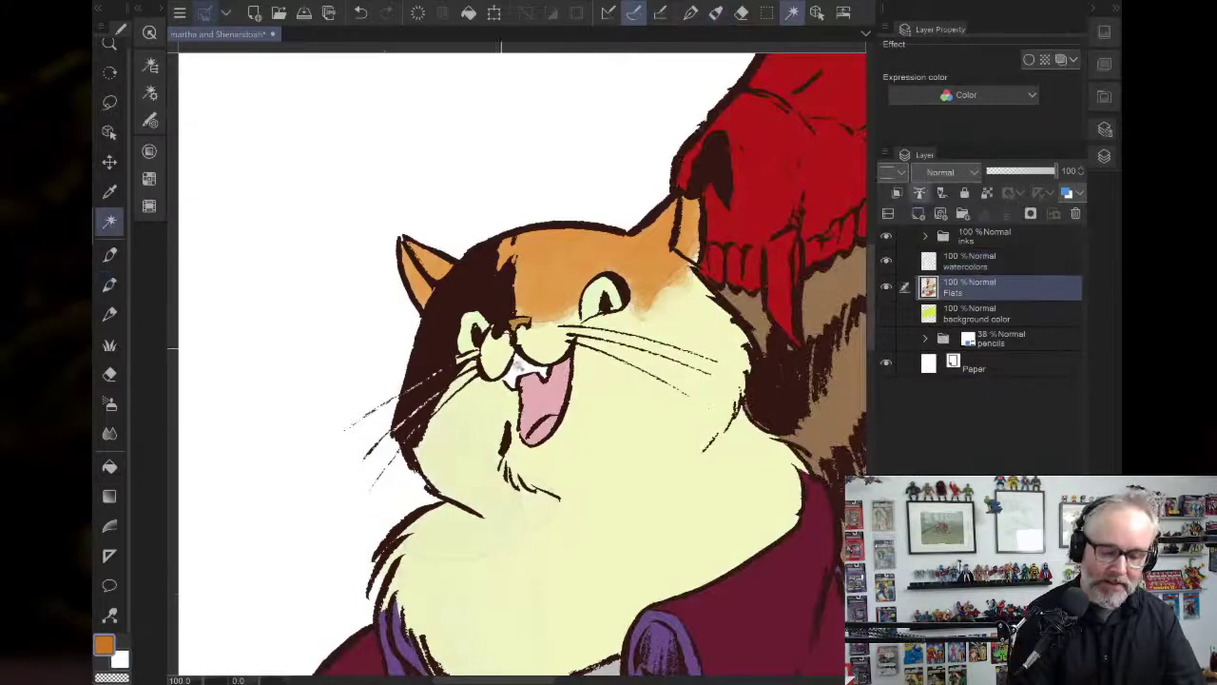
left_click(577, 553)
left_click(886, 286)
left_click(970, 261)
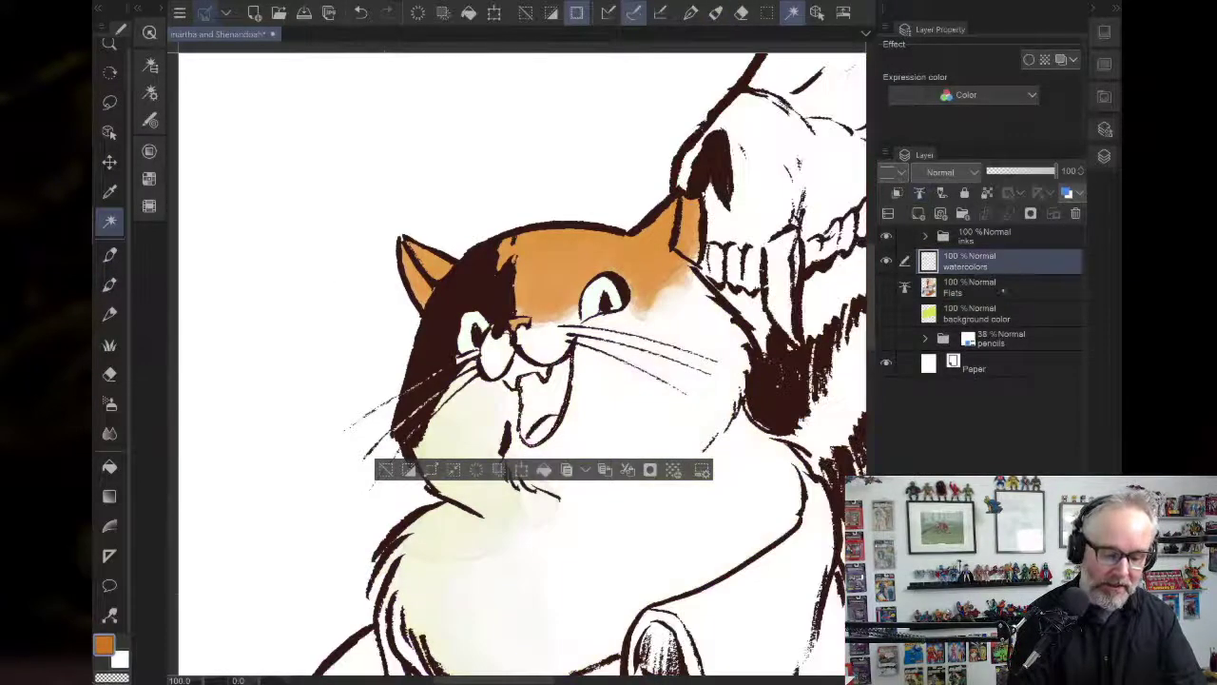
Sample a salmon pink from the swatch chart, wash it over the small cat's open mouth with the watercolor brush, and clear the selection.
left_click(1104, 156)
left_click_drag(493, 567, 357, 464)
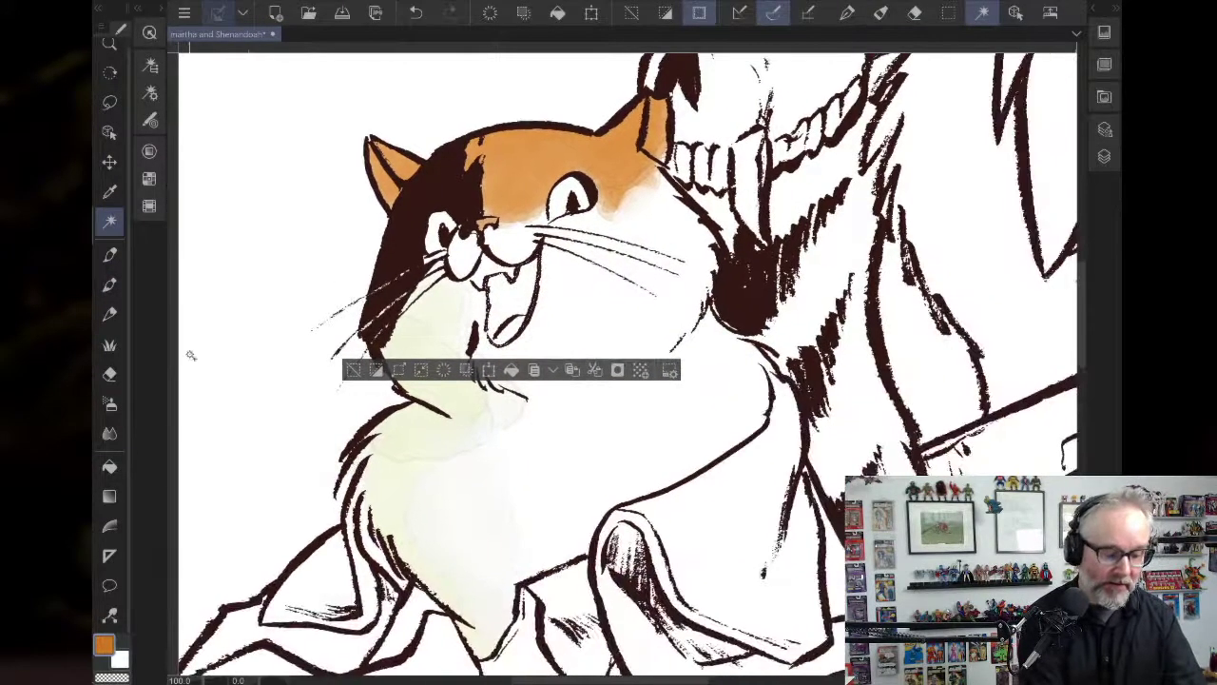
left_click(1104, 32)
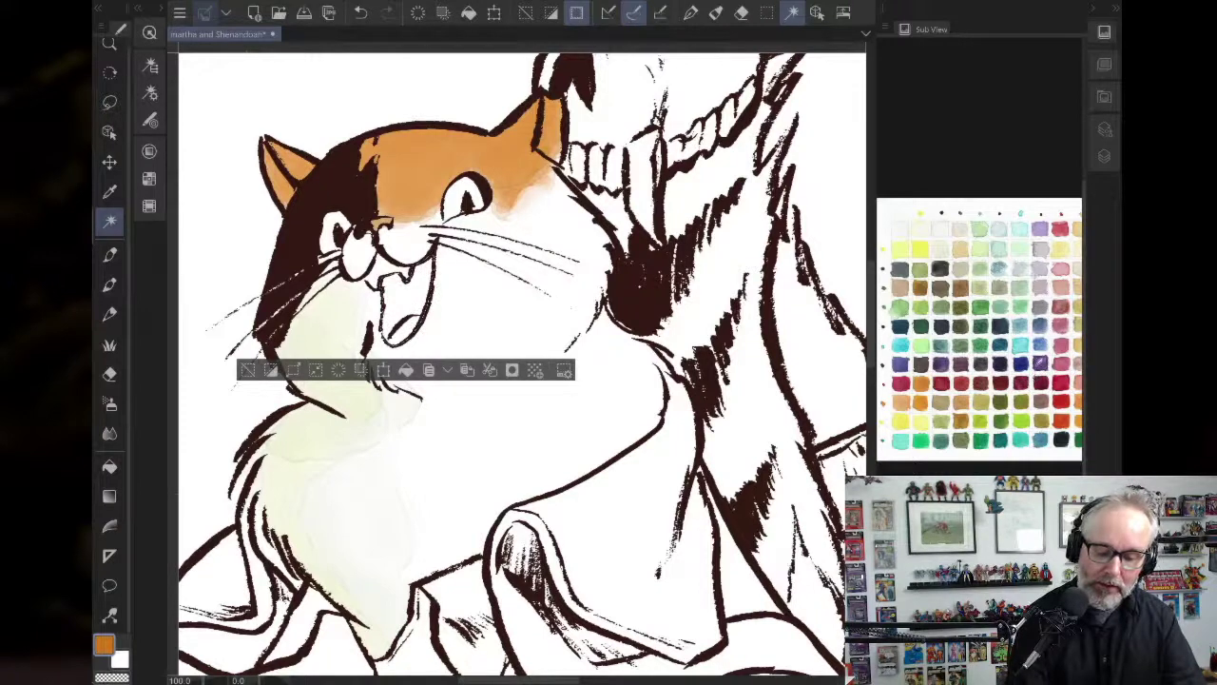
left_click(1068, 303)
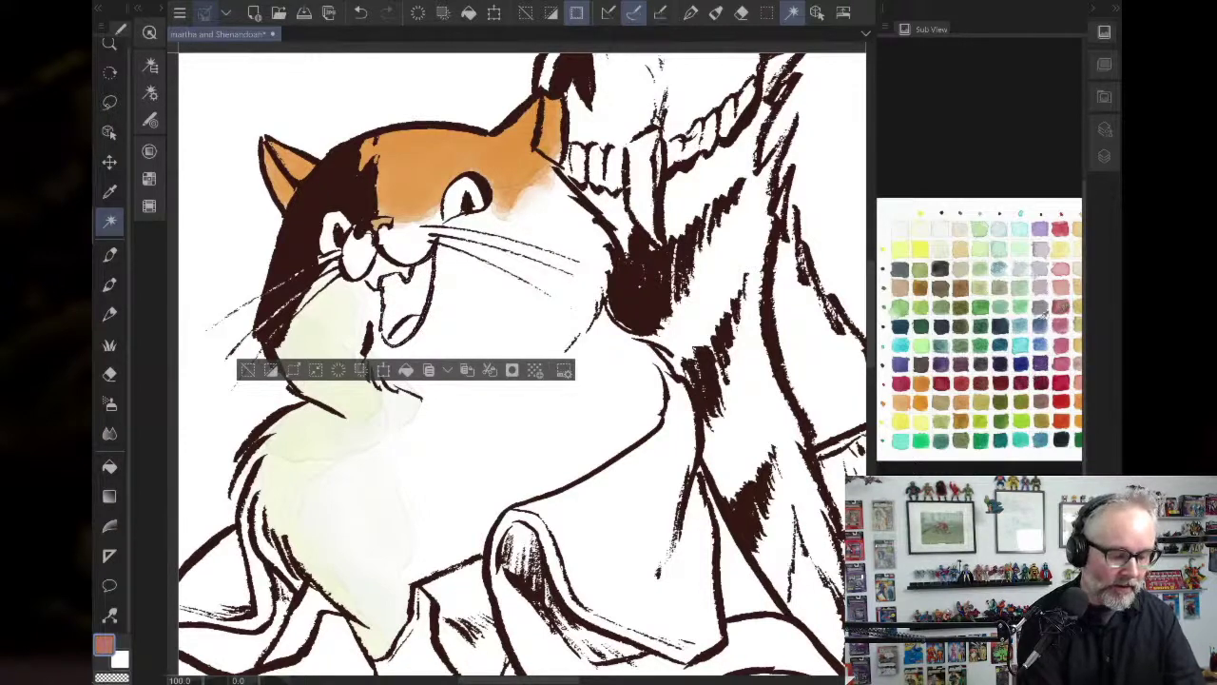
left_click(109, 284)
mouse_move(414, 316)
left_mouse_down()
mouse_move(390, 284)
mouse_move(410, 330)
mouse_move(396, 336)
mouse_move(404, 276)
mouse_move(399, 314)
left_mouse_up()
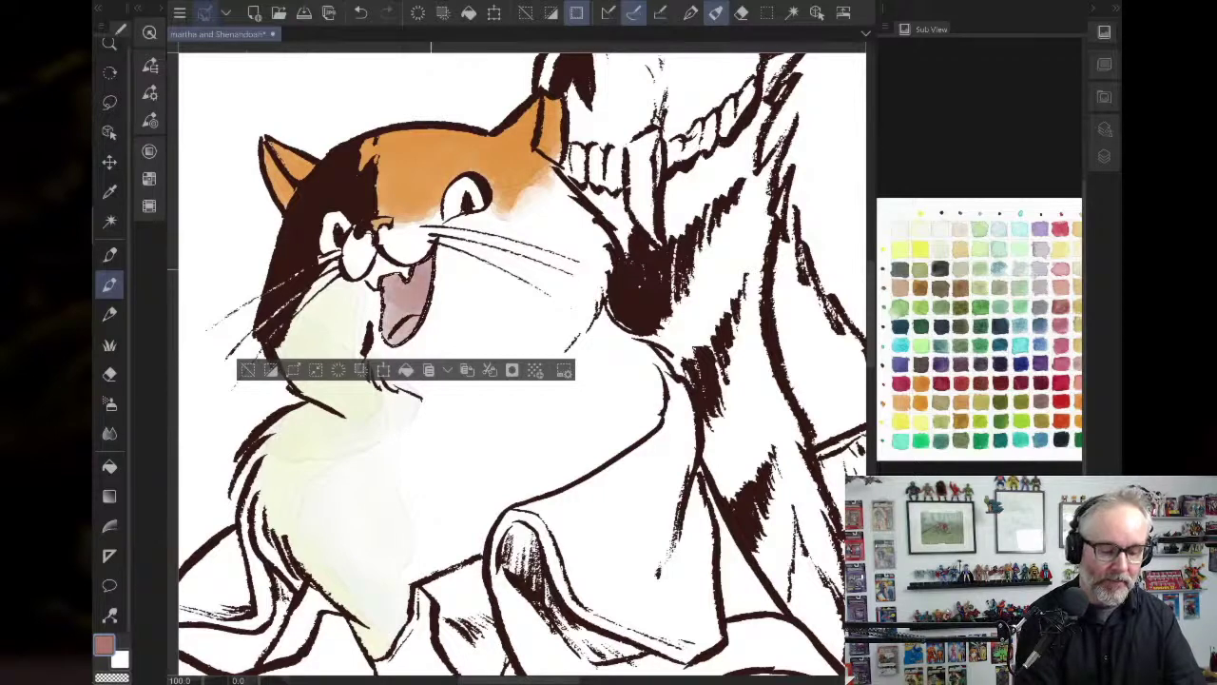
key("ctrl+d")
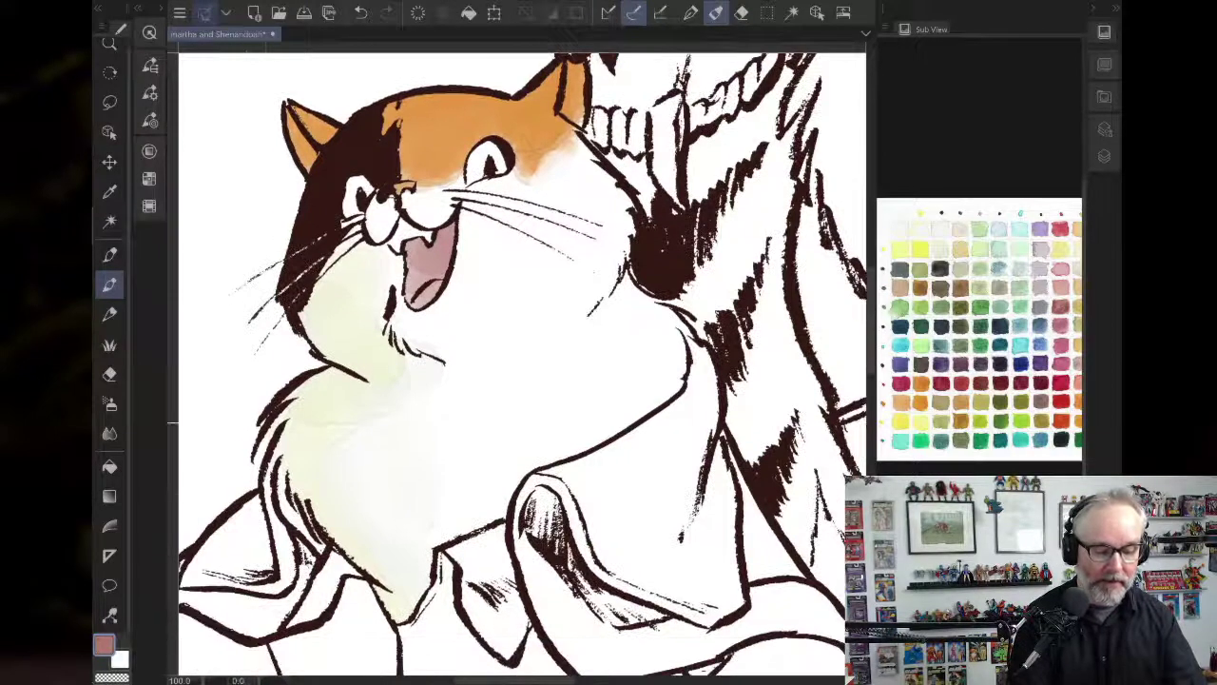
Auto-select the small cat's eye area on the Flats layer, then hide Flats and make the watercolors layer active.
left_click_drag(523, 371, 546, 335)
scroll(566, 445, "down", 3)
left_click(1104, 156)
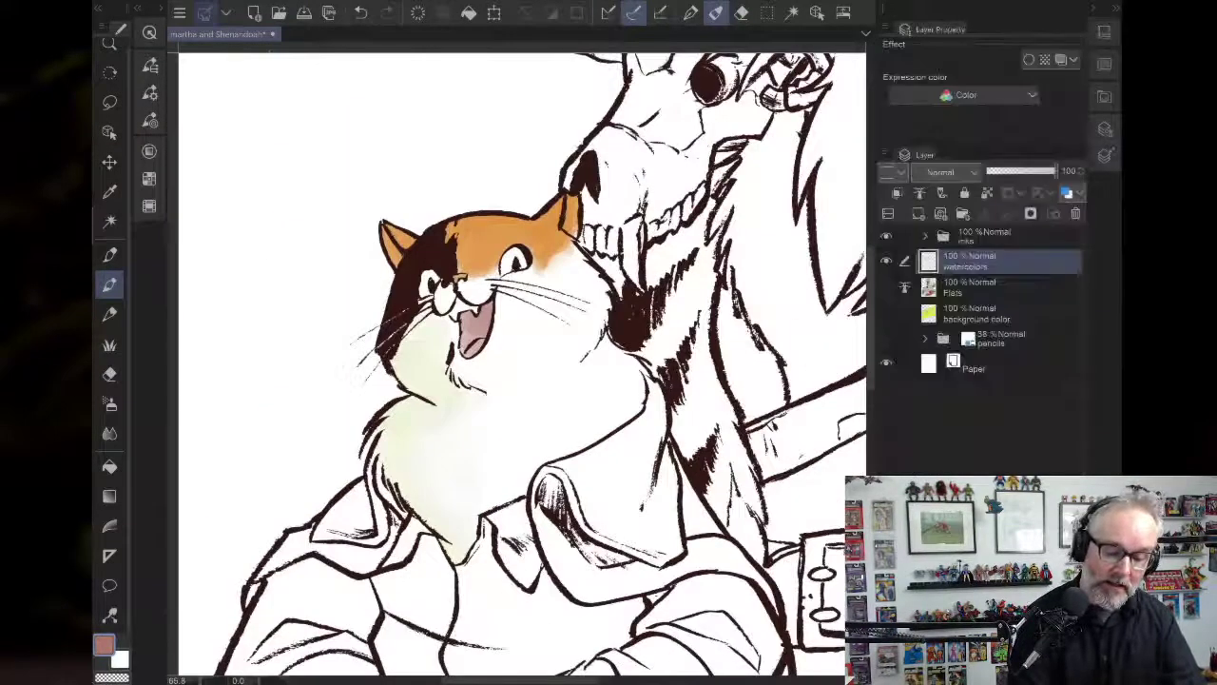
left_click(887, 286)
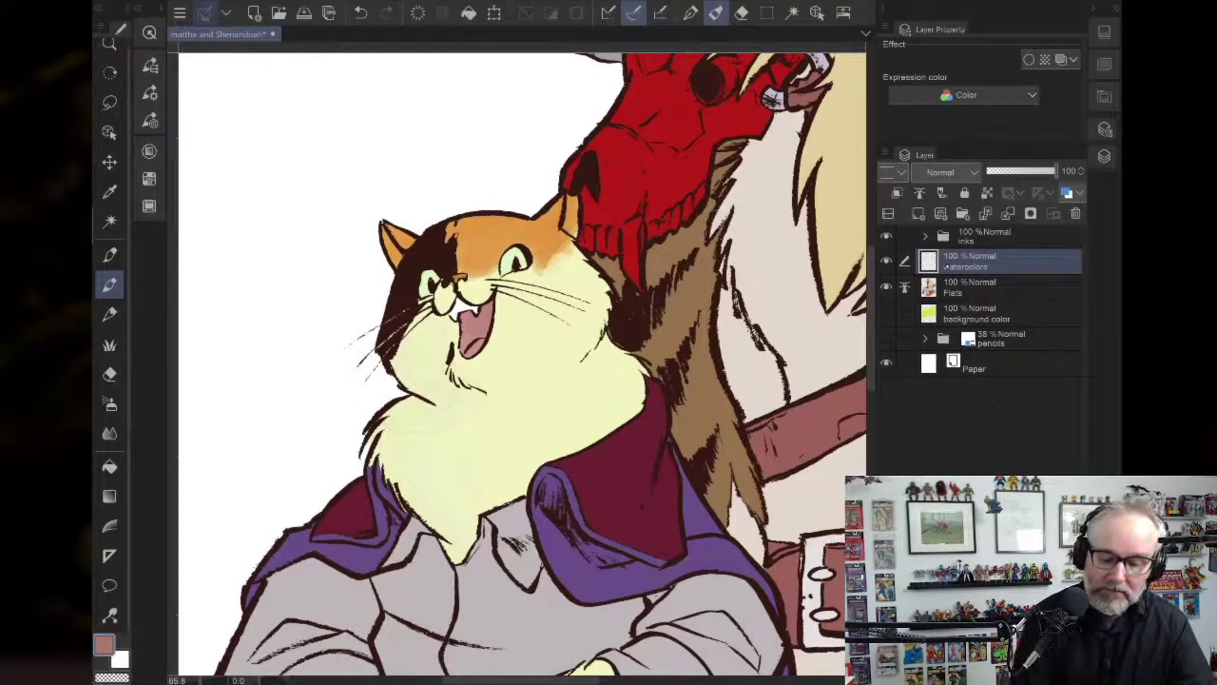
left_click(947, 287)
left_click(110, 222)
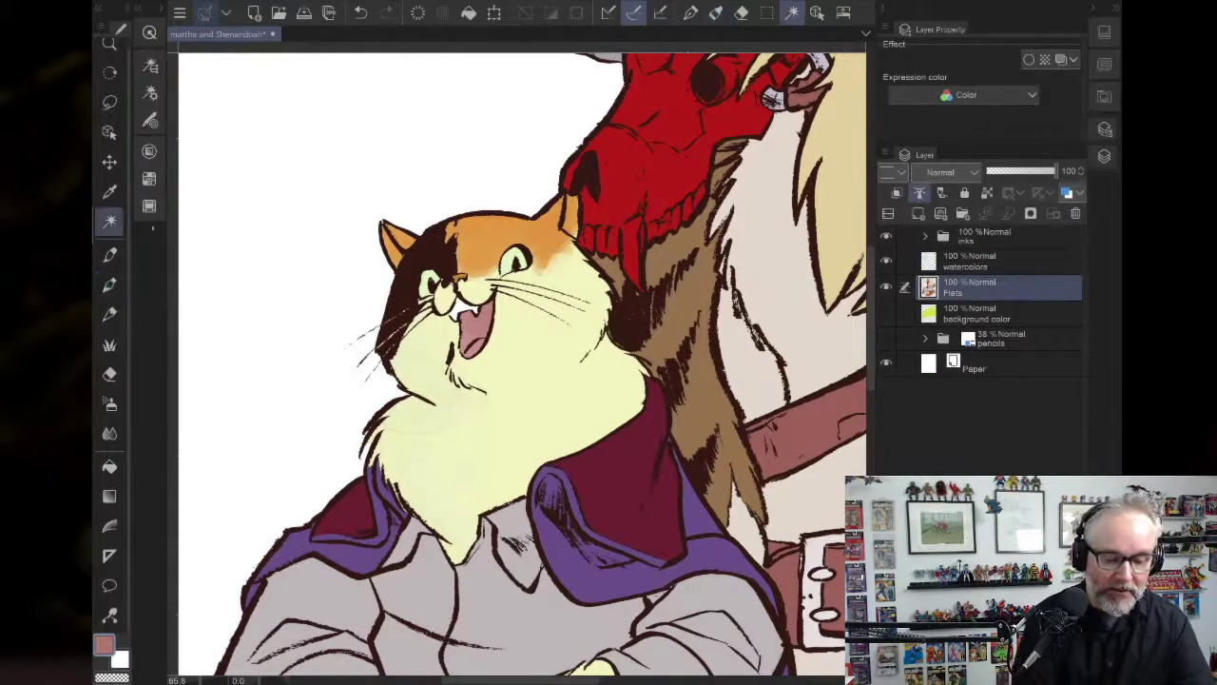
left_click(506, 246)
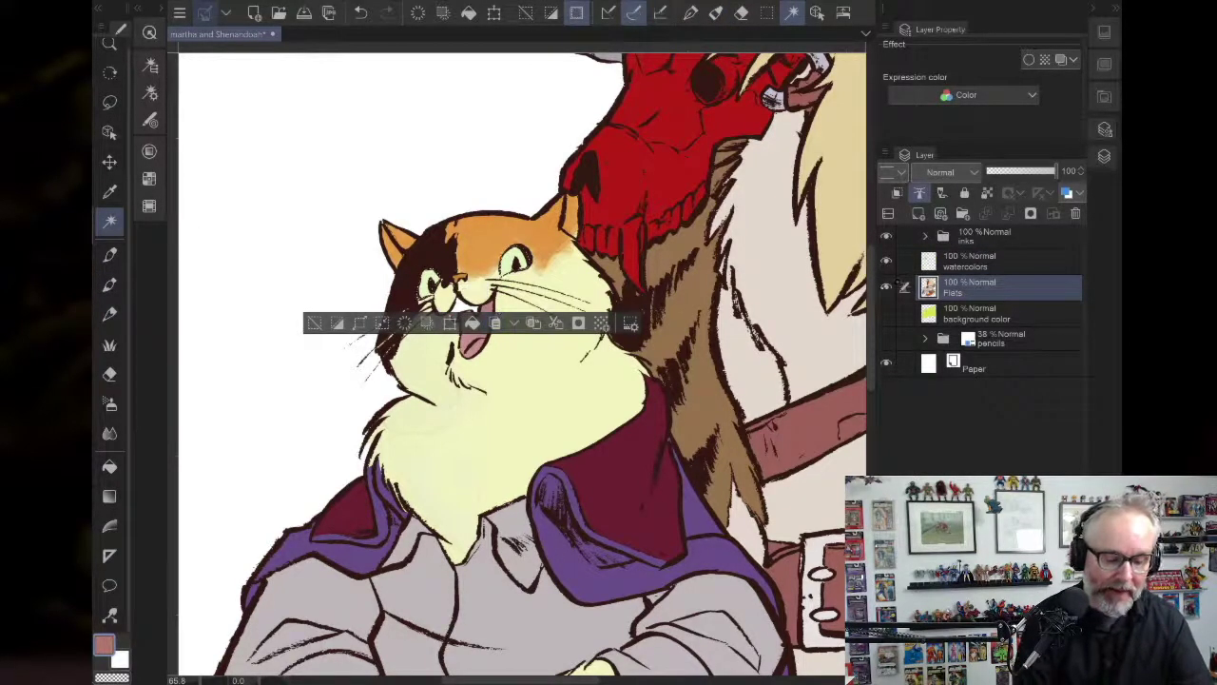
left_click(886, 287)
left_click(970, 262)
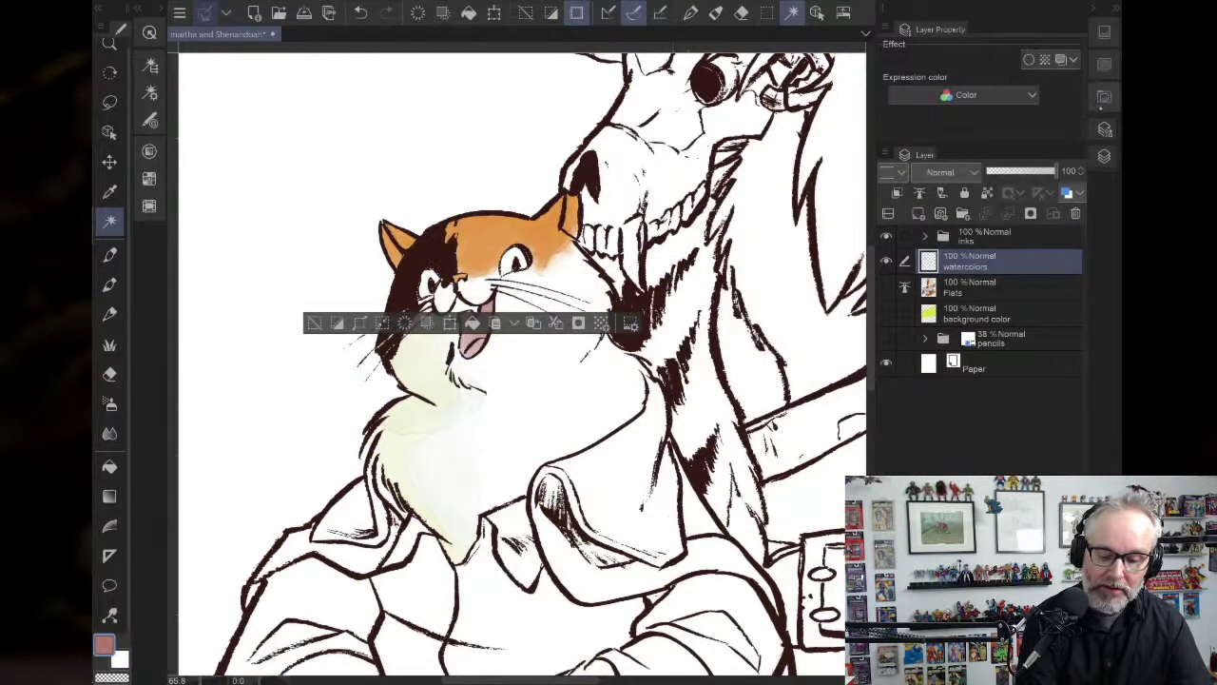
Paint the small cat's eyes with a light green and a yellow sampled from the swatch chart, then clear the selection.
left_click(1105, 129)
left_click(1105, 130)
left_click(1104, 33)
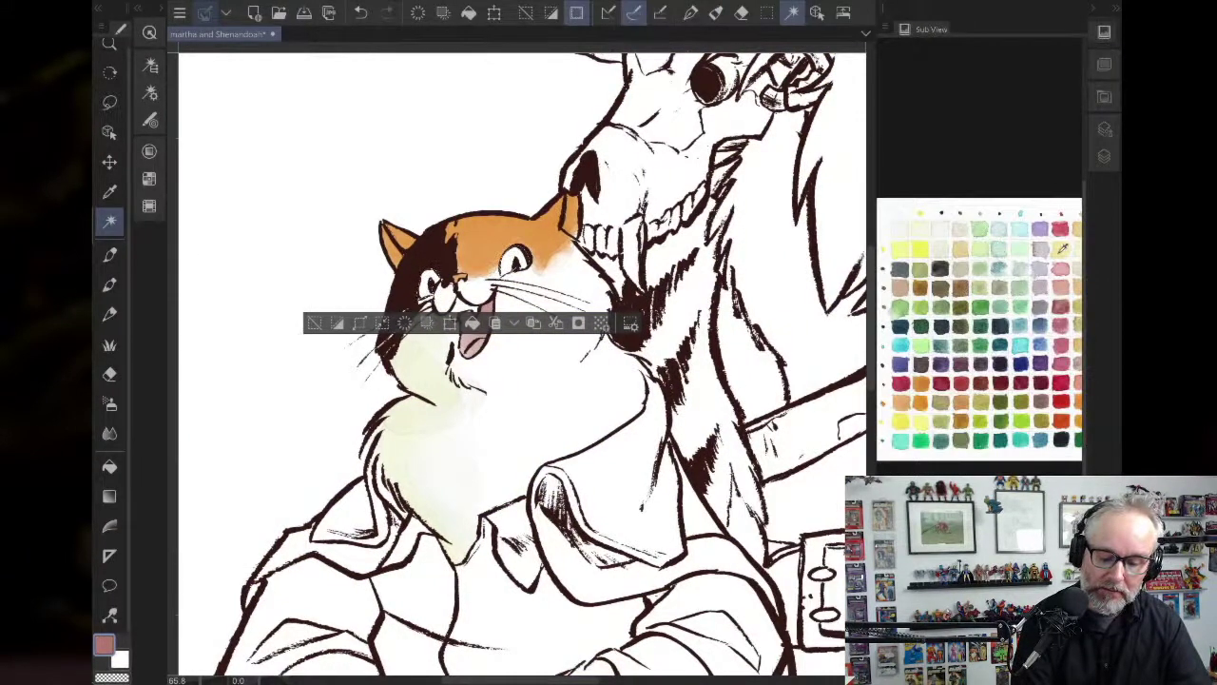
left_click(921, 304)
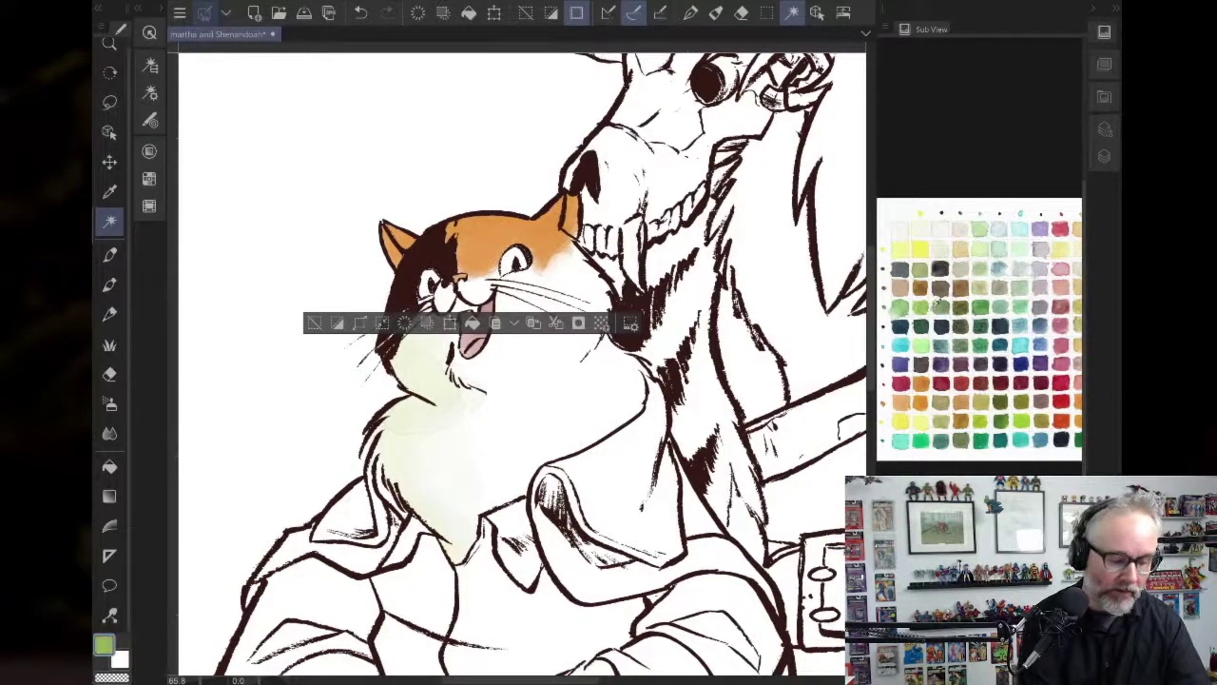
left_click(109, 284)
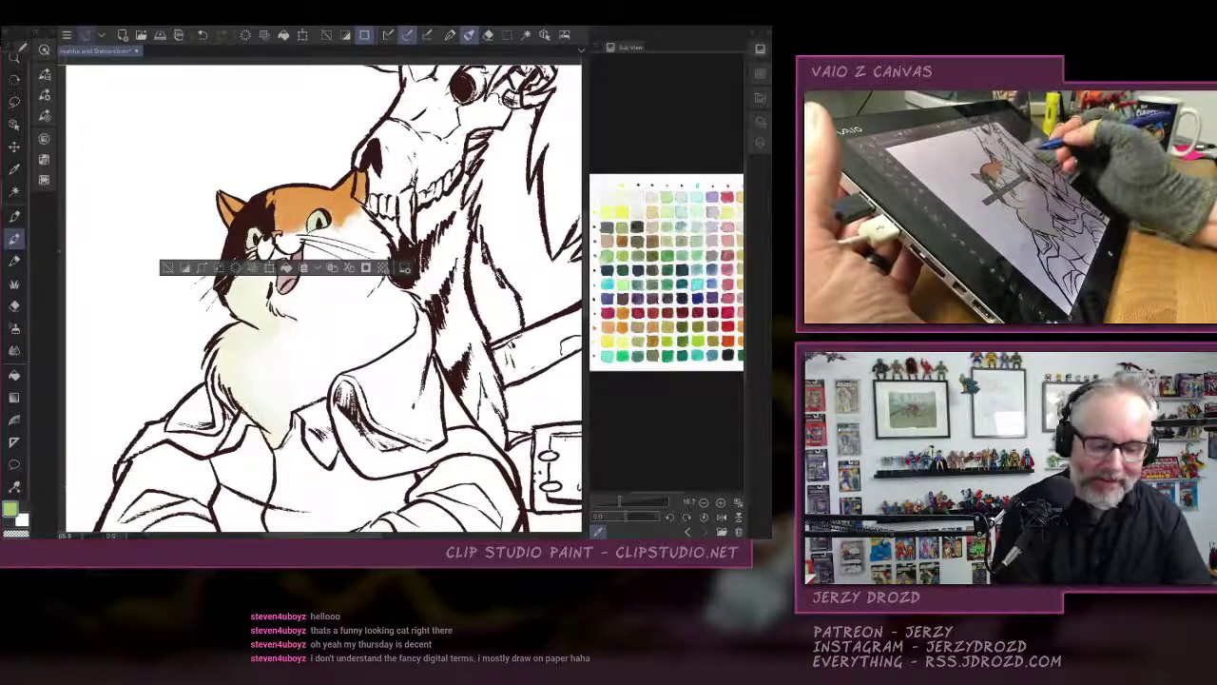
left_click(621, 212)
left_click_drag(314, 219, 322, 224)
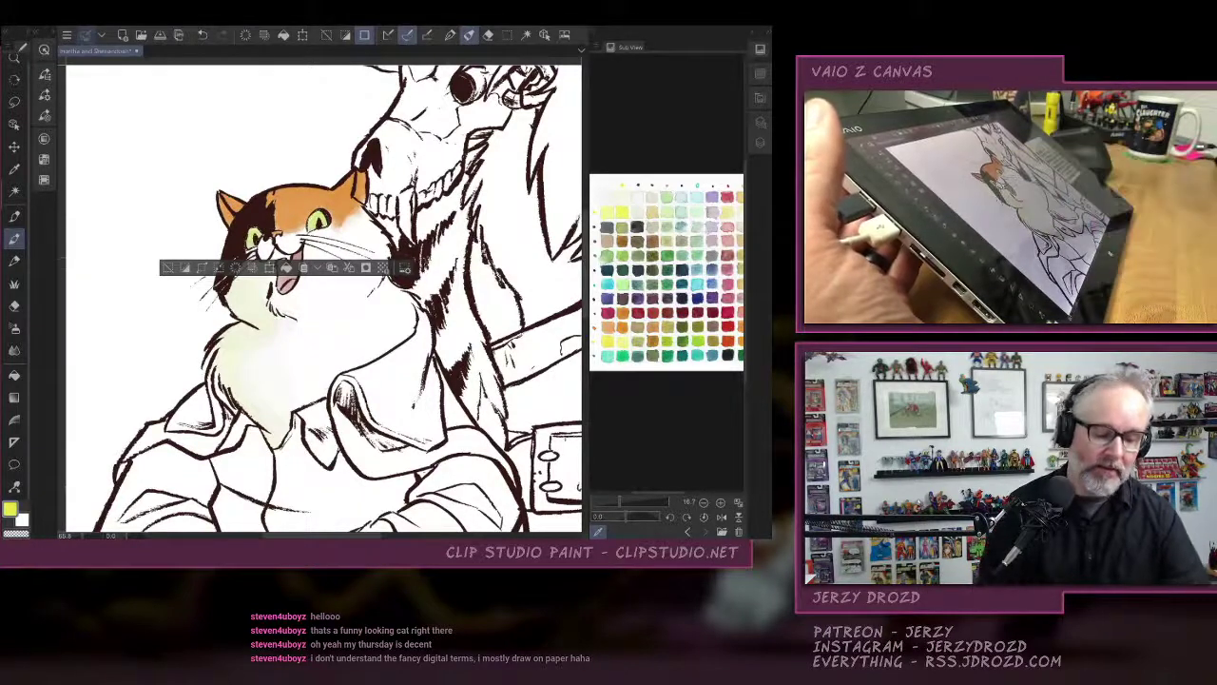
key("ctrl+d")
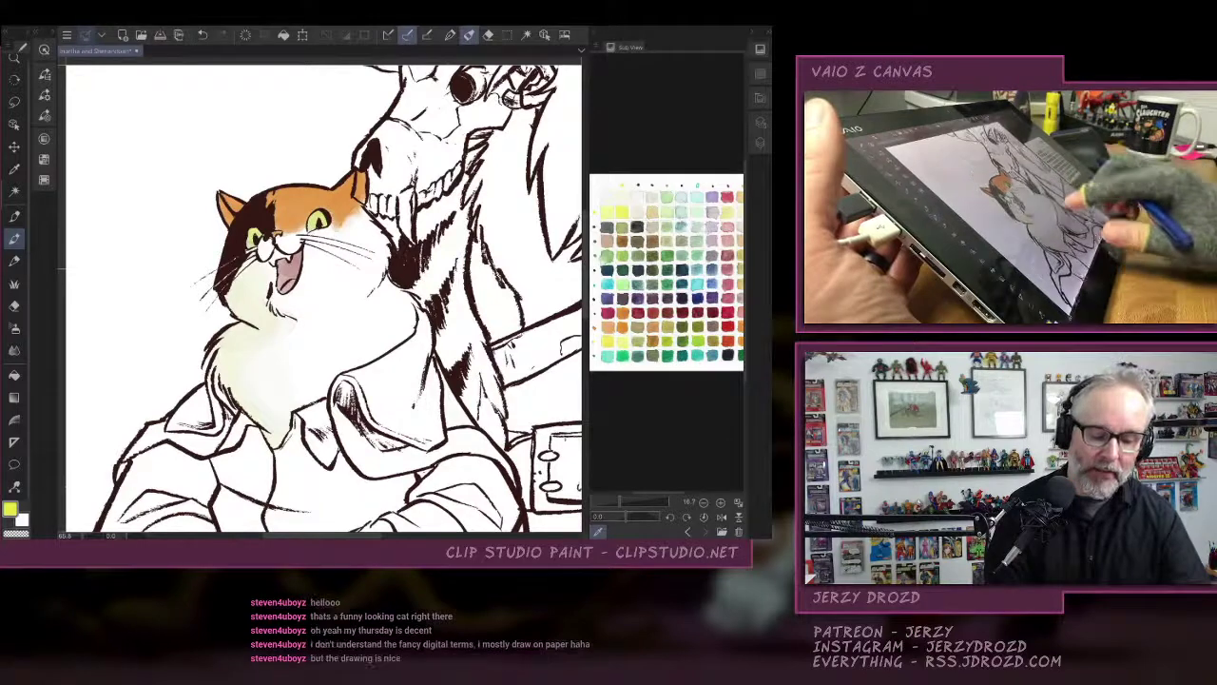
Show the Flats layer with the inks and watercolors hidden to examine the flat colour shapes, then turn both layers back on.
left_click_drag(324, 285, 301, 327)
left_click(760, 143)
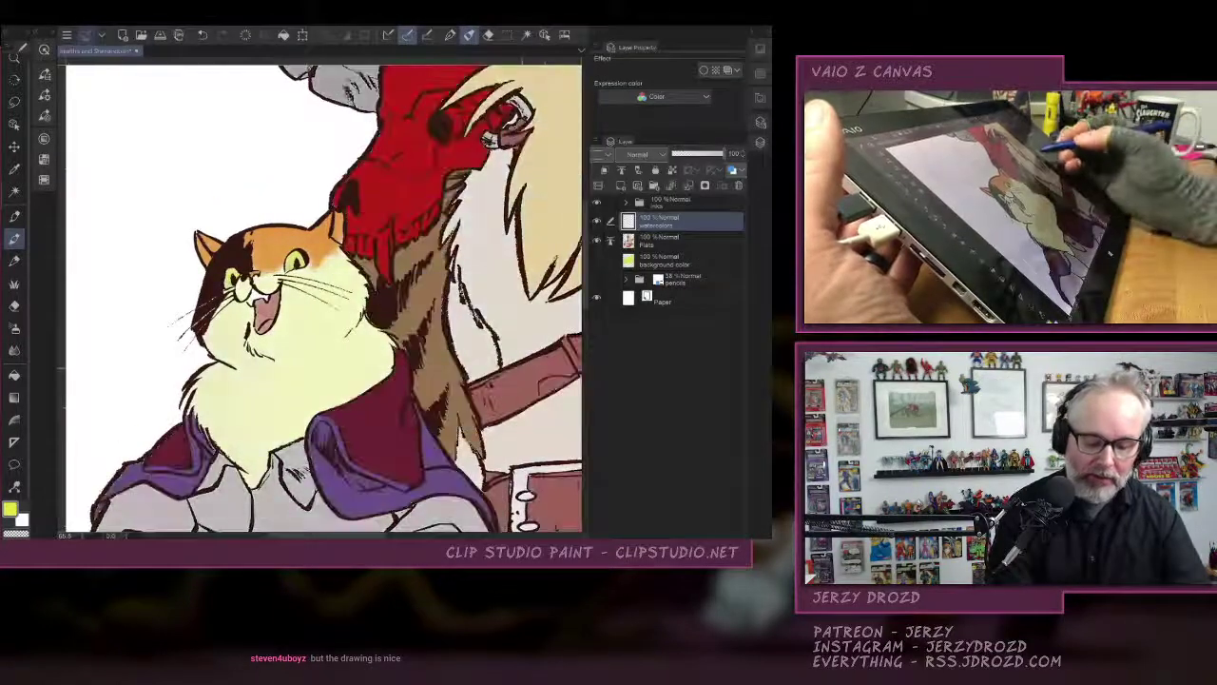
scroll(323, 295, "down", 4)
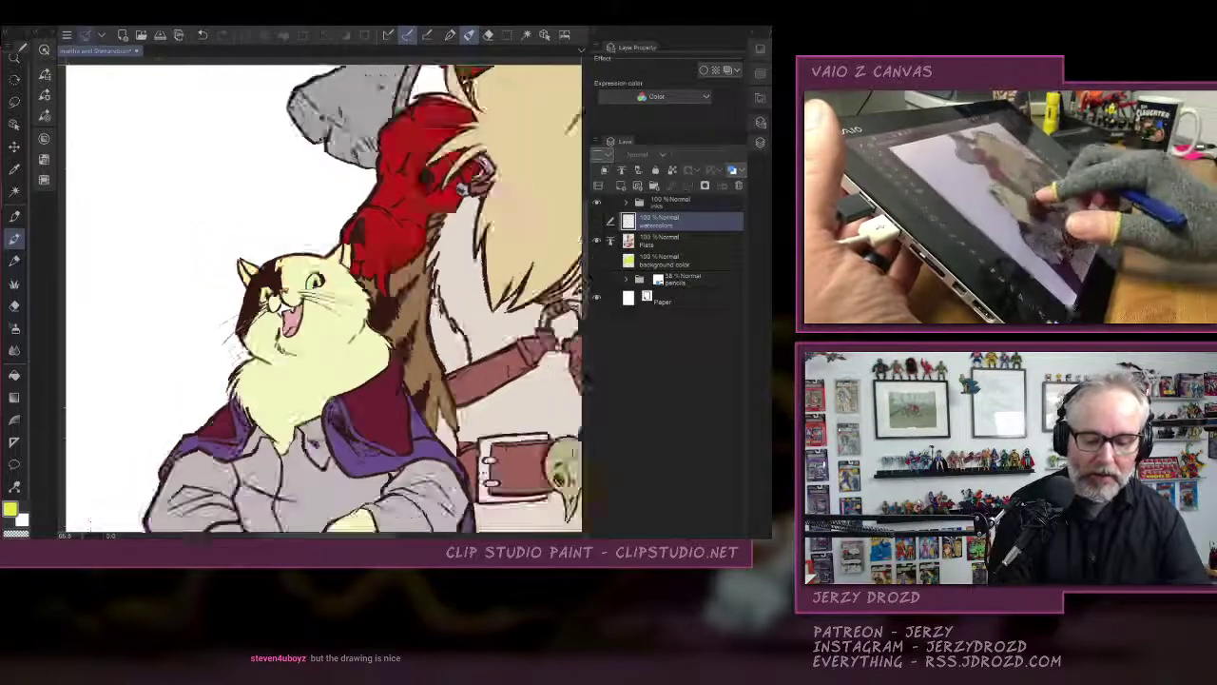
left_click(597, 202)
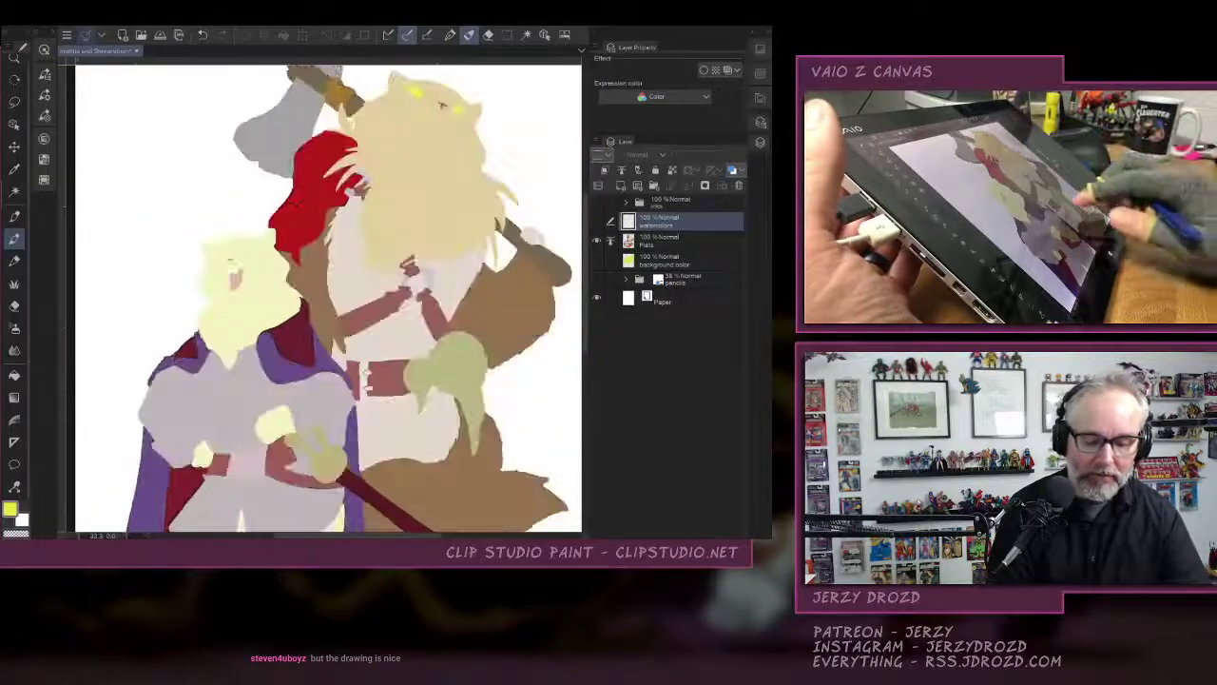
scroll(342, 190, "up", 5)
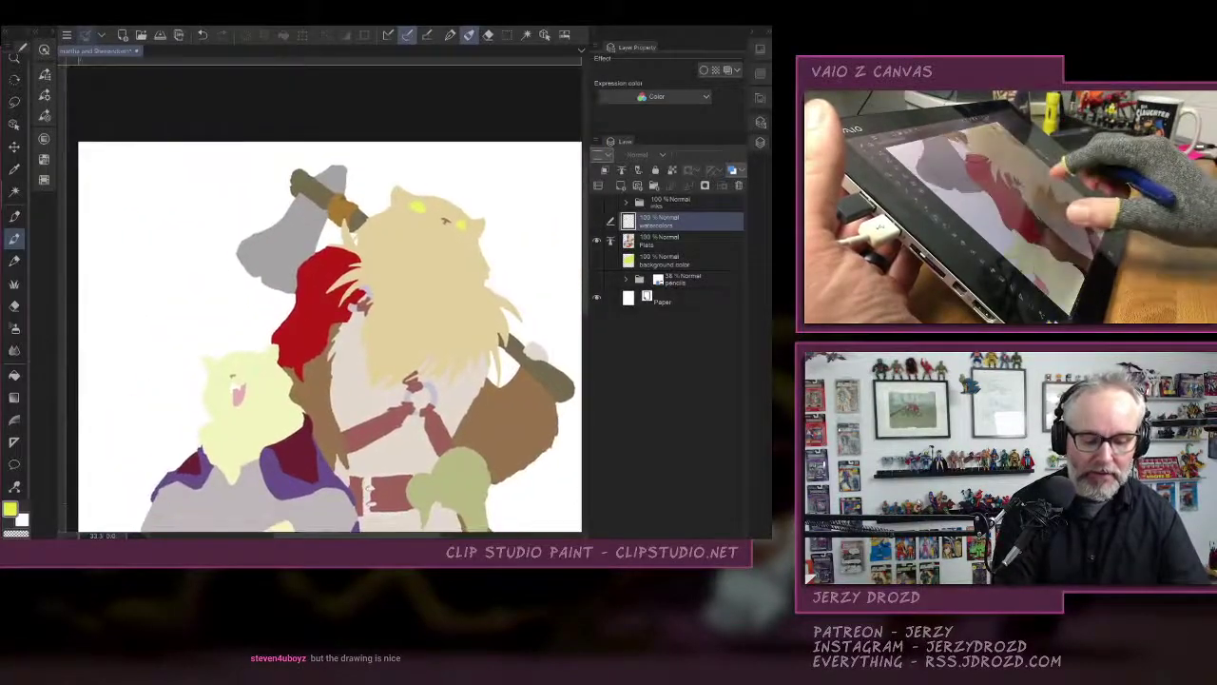
scroll(381, 333, "up", 3)
scroll(380, 333, "down", 2)
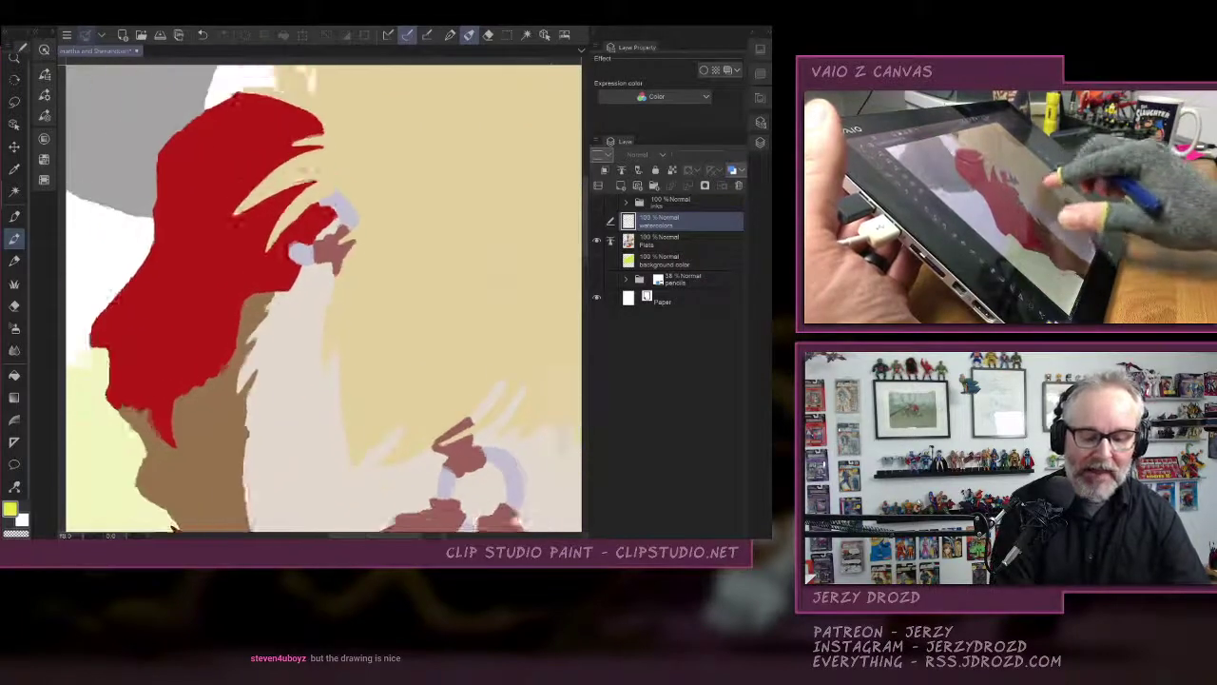
left_click_drag(380, 333, 219, 237)
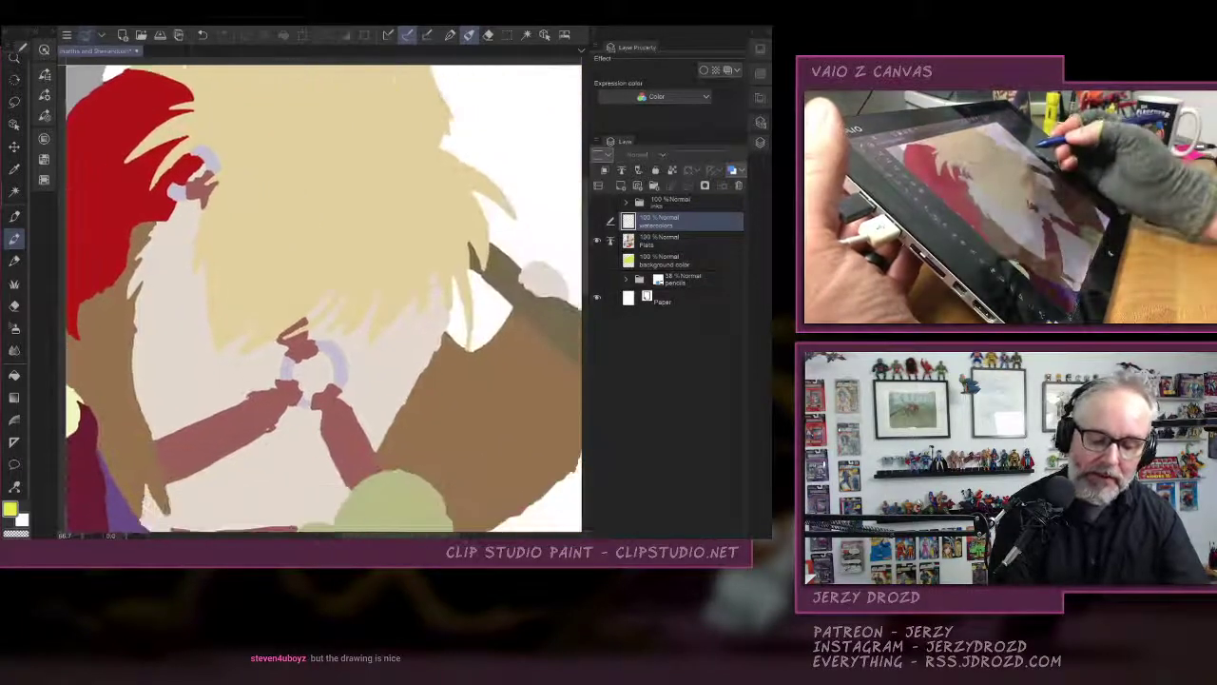
left_click(596, 201)
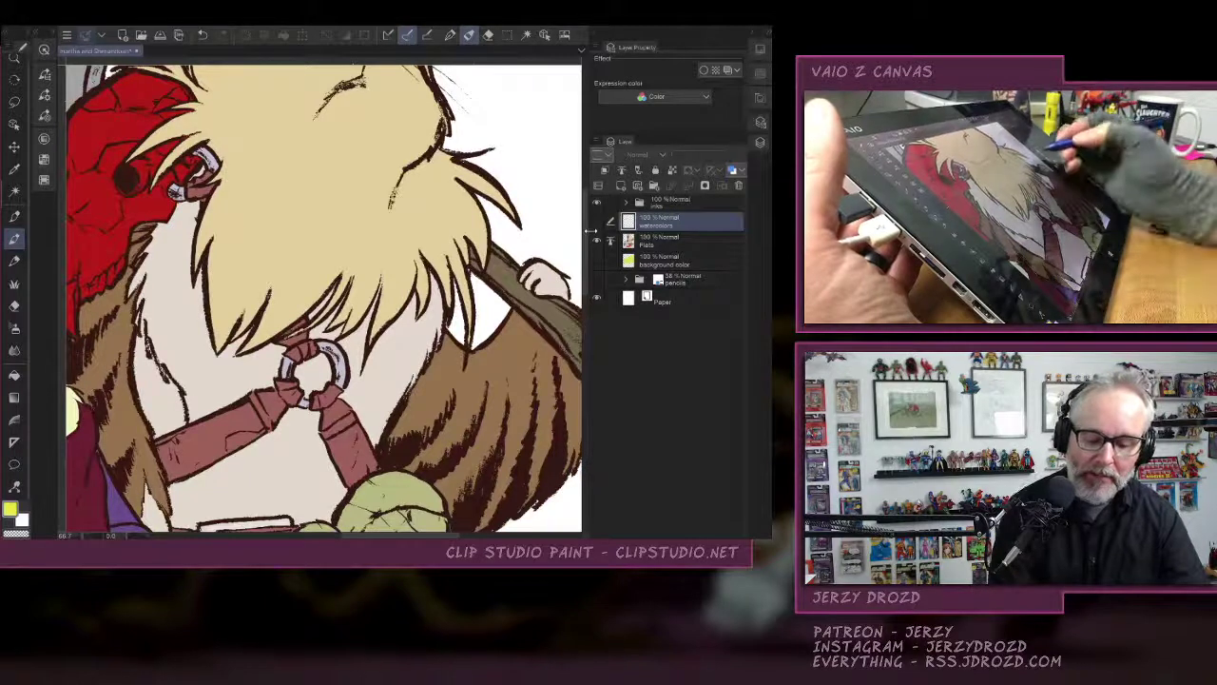
left_click(597, 222)
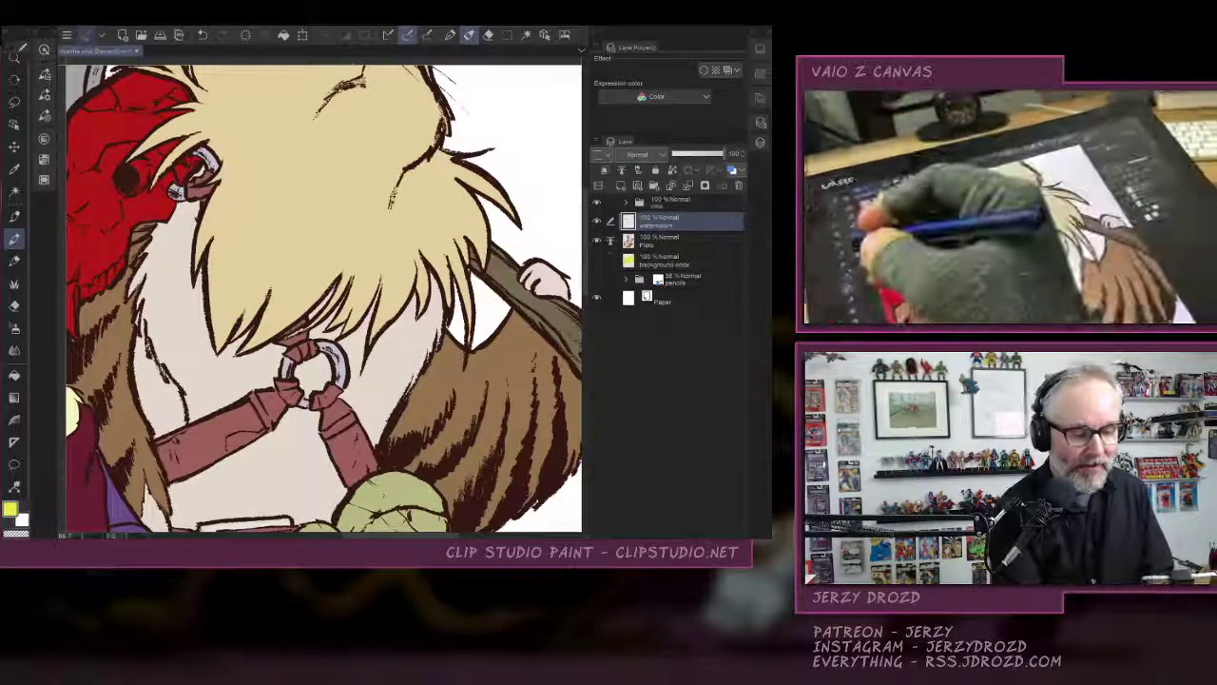
Auto-select the burgundy collar area of the small cat's cape from the flats and hide the Flats layer.
left_click(15, 193)
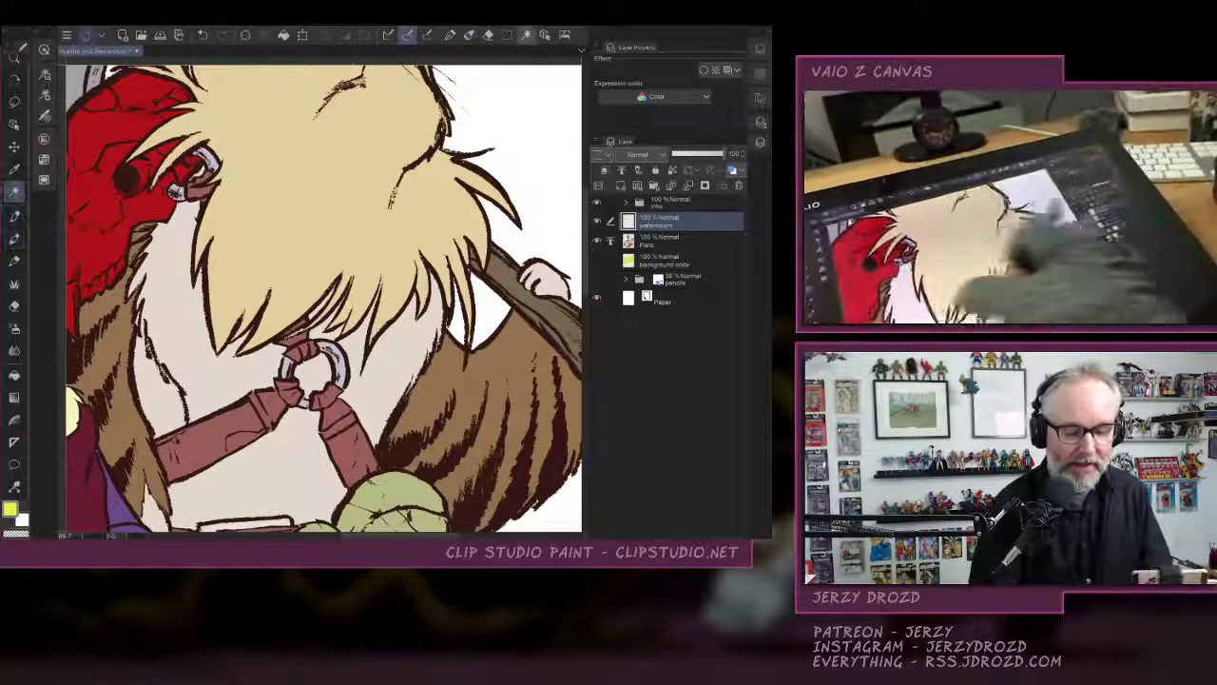
left_click_drag(162, 314, 498, 164)
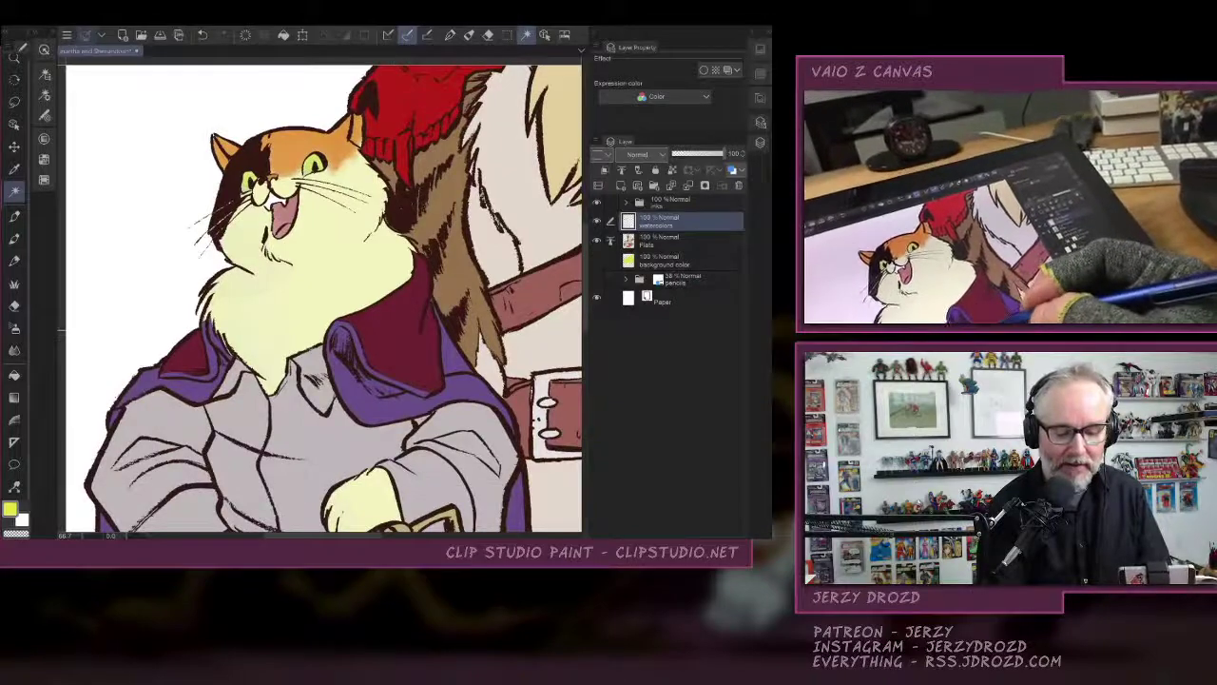
left_click(328, 261)
left_click(598, 241)
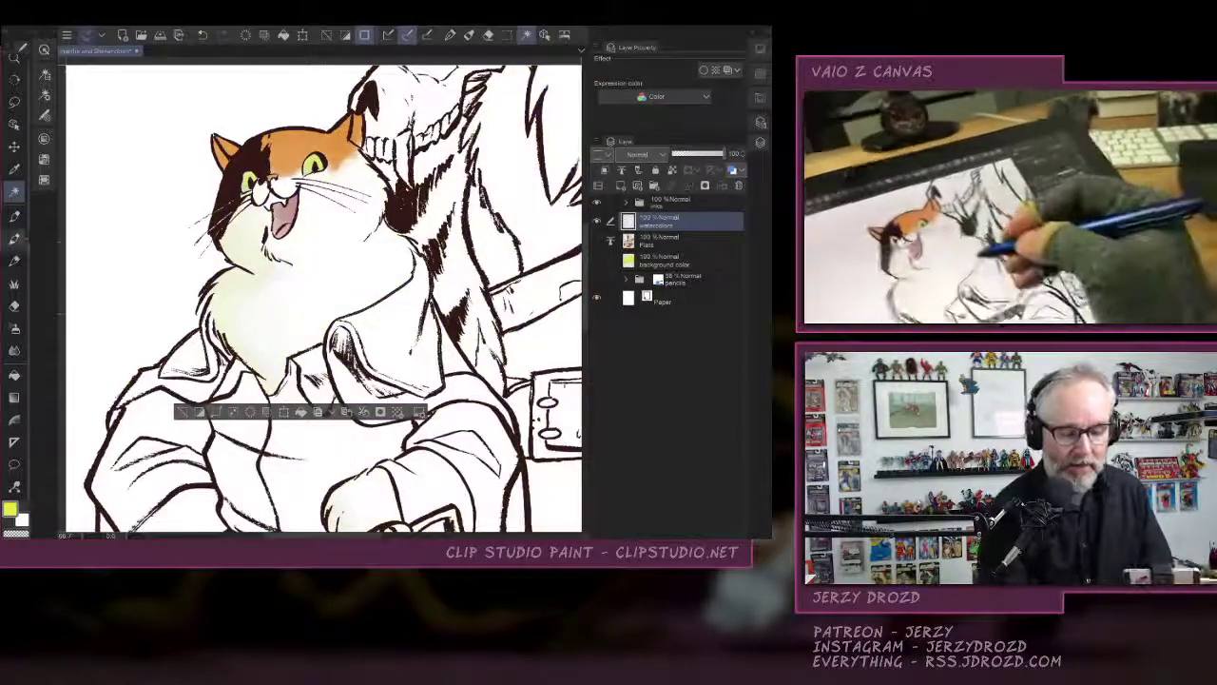
Try loose yellow pen strokes across the selected cape collar, then undo them.
left_click(14, 215)
mouse_move(376, 295)
left_mouse_down()
mouse_move(381, 365)
mouse_move(404, 383)
left_mouse_up()
left_click_drag(416, 265, 430, 388)
left_click_drag(369, 304, 374, 352)
left_click_drag(400, 306, 401, 364)
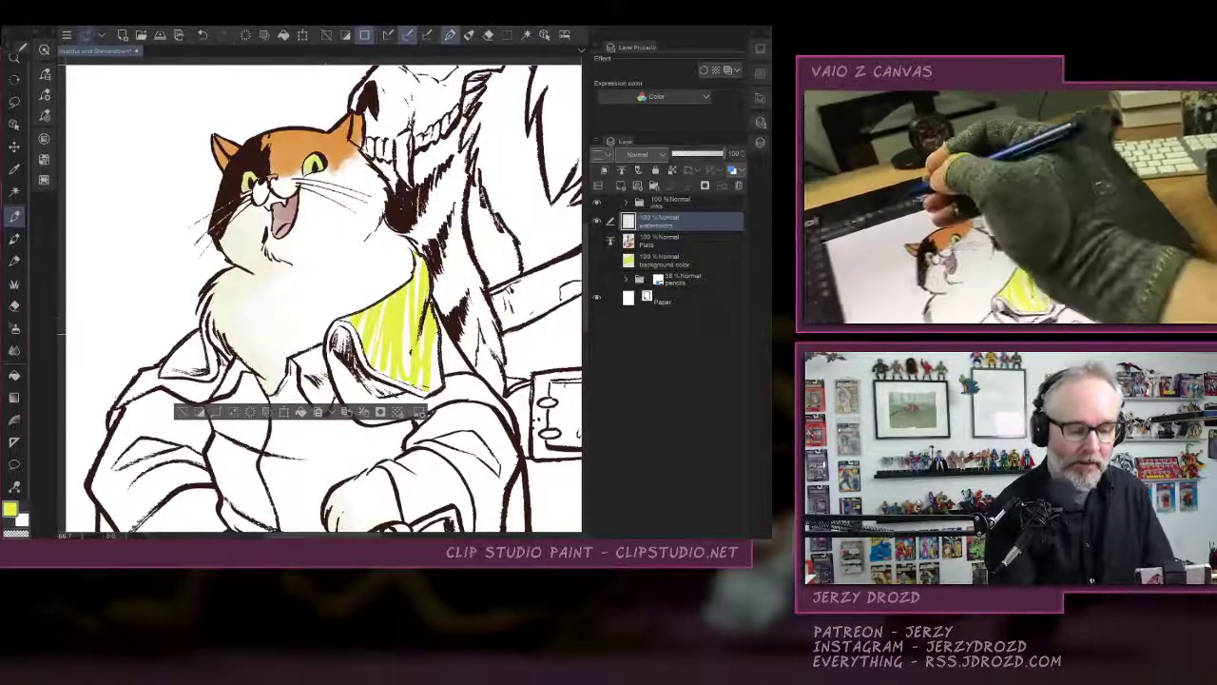
left_click(202, 35)
left_click(202, 35)
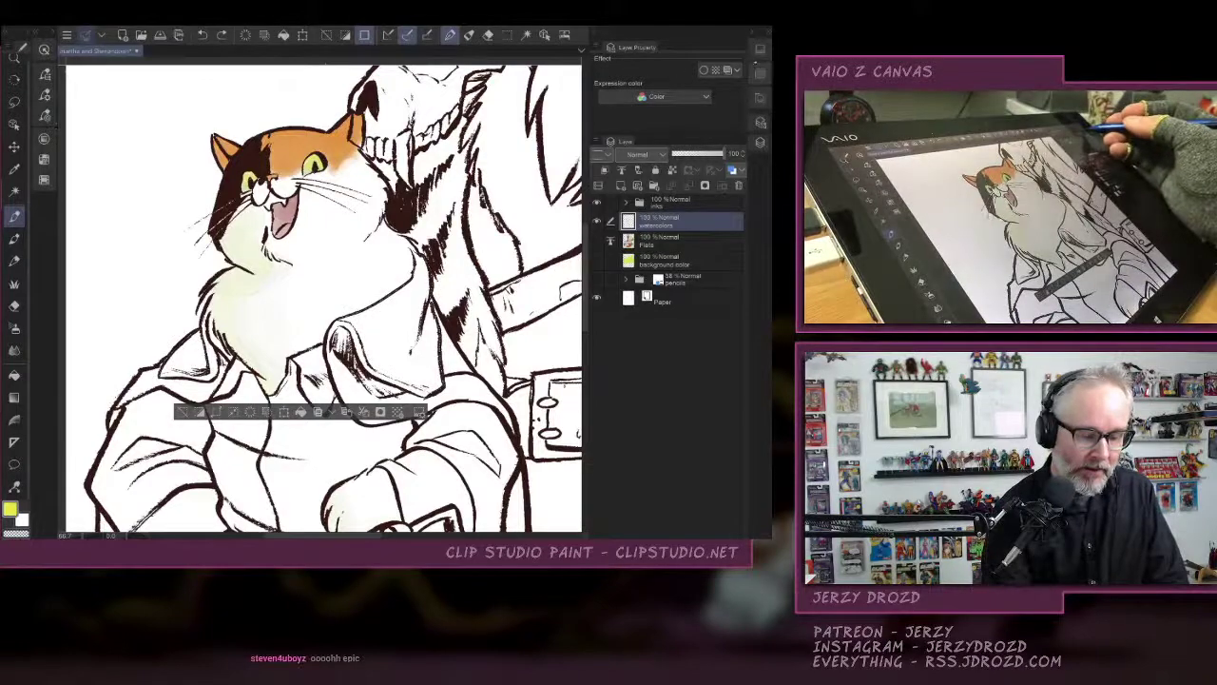
Clear the collar selection and auto-select the orange-red part of the bushy tail from the flats, hiding the Flats layer.
left_click_drag(325, 456, 330, 132)
left_click(188, 88)
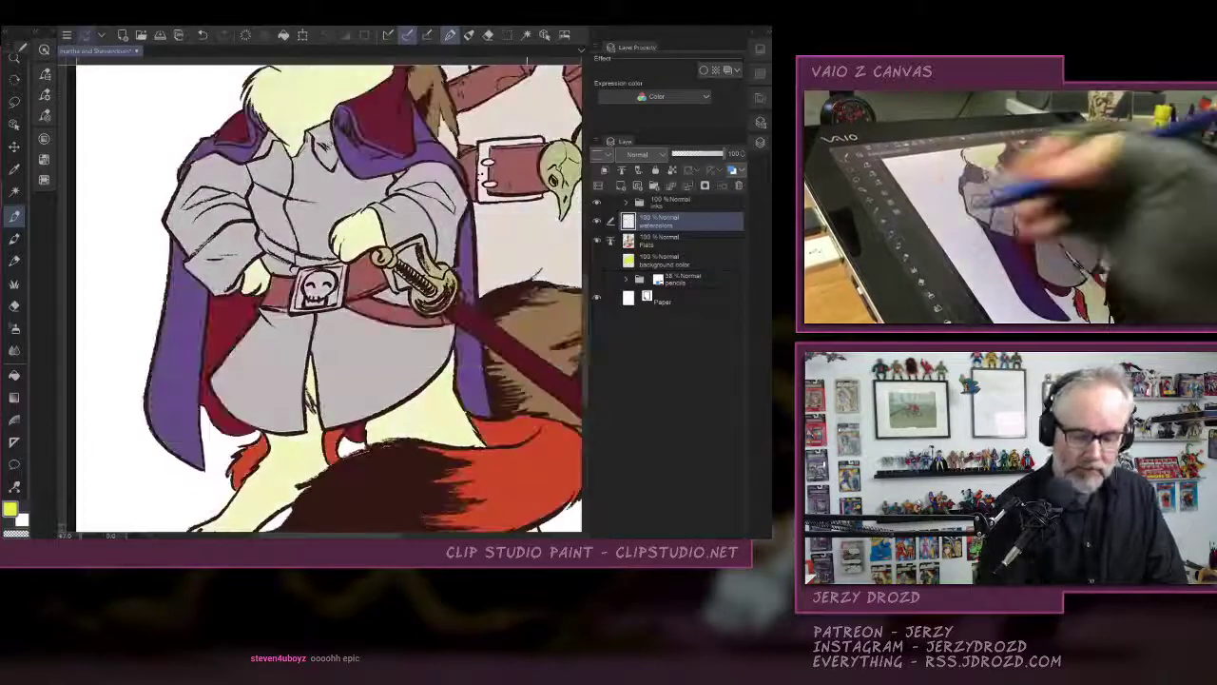
key("w")
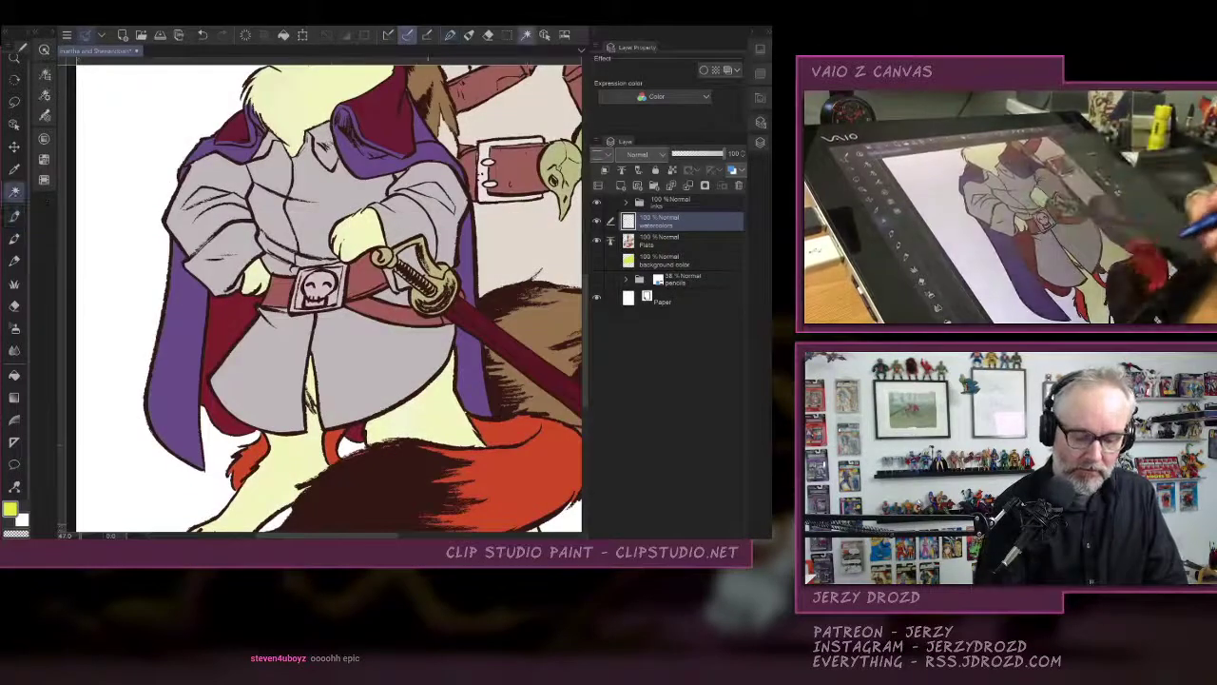
left_click(453, 491)
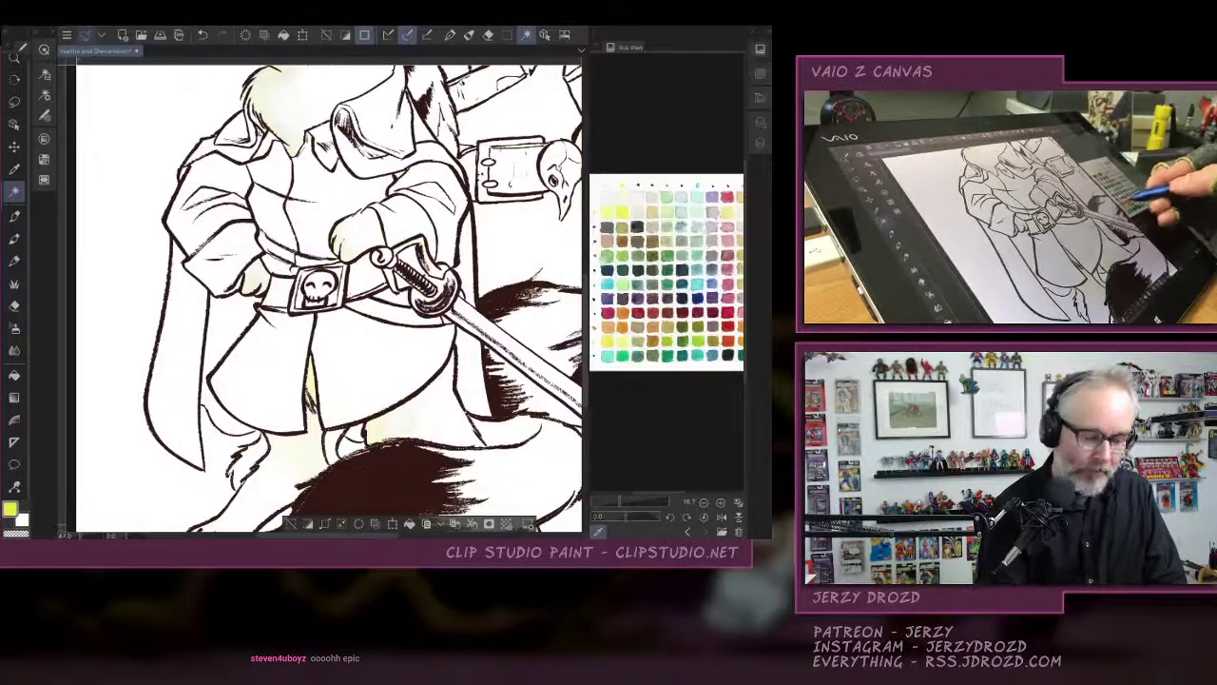
Try an orange wash on the fur tuft behind the small cat's leg with the Watercolor brush, and undo it.
left_click(623, 327)
left_click(15, 216)
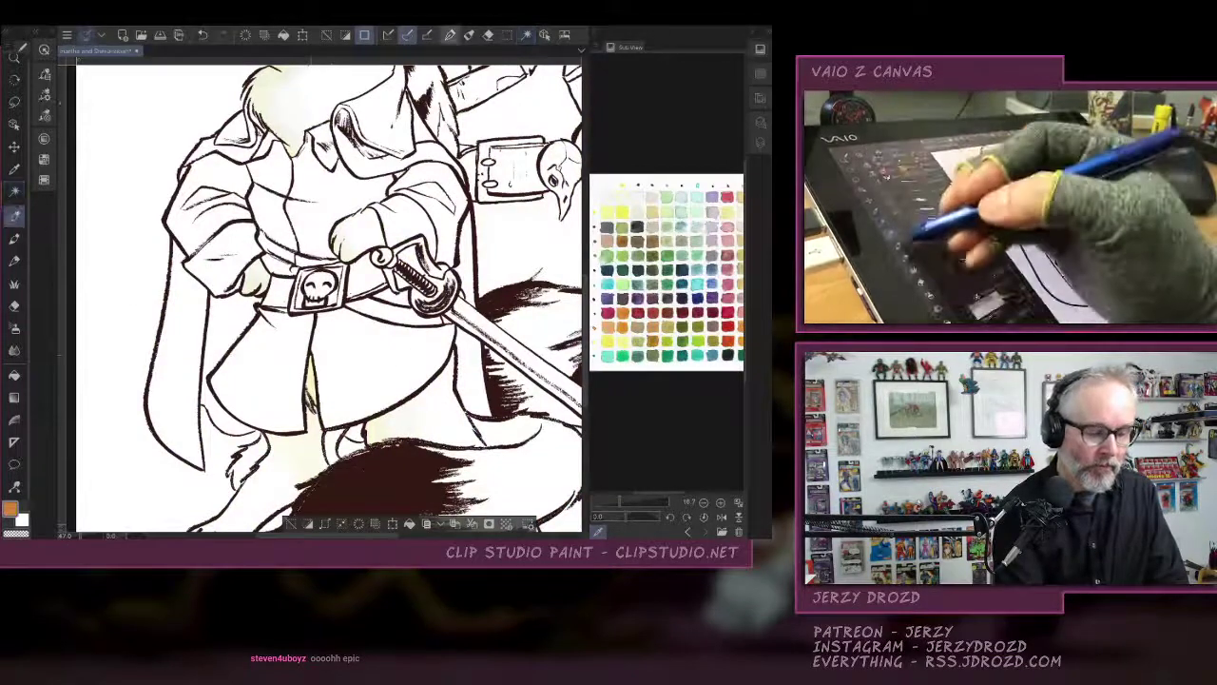
left_click(49, 32)
left_click(15, 239)
left_click(124, 125)
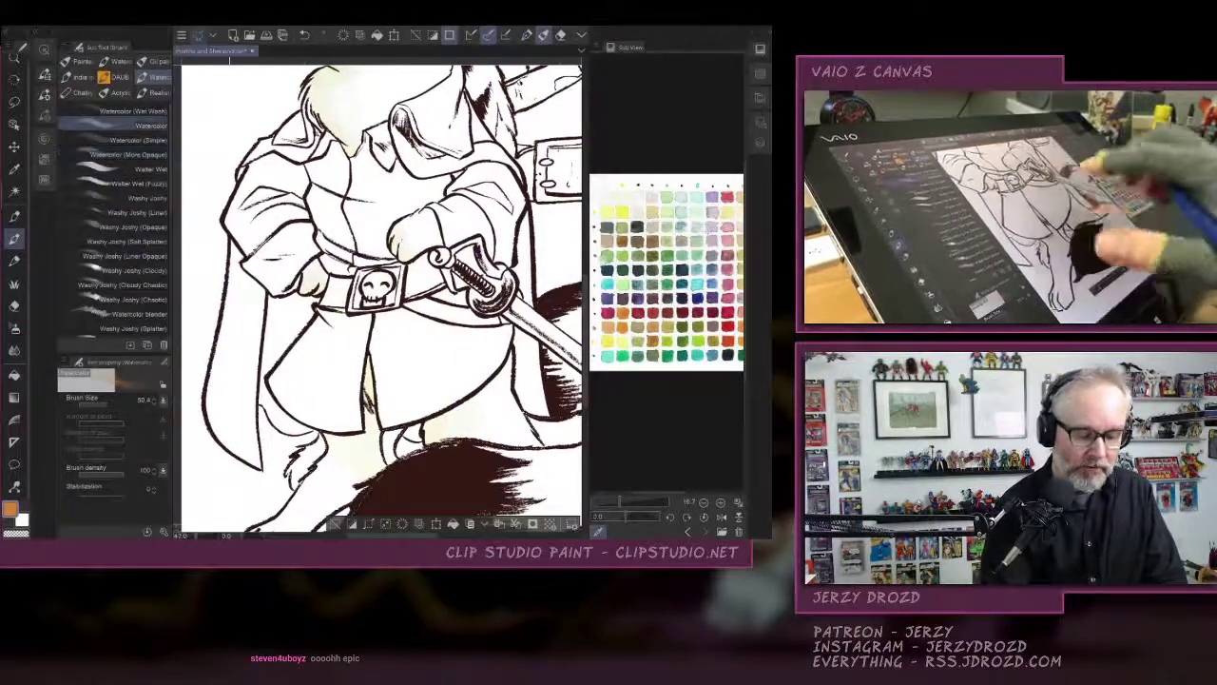
left_click_drag(410, 343, 360, 234)
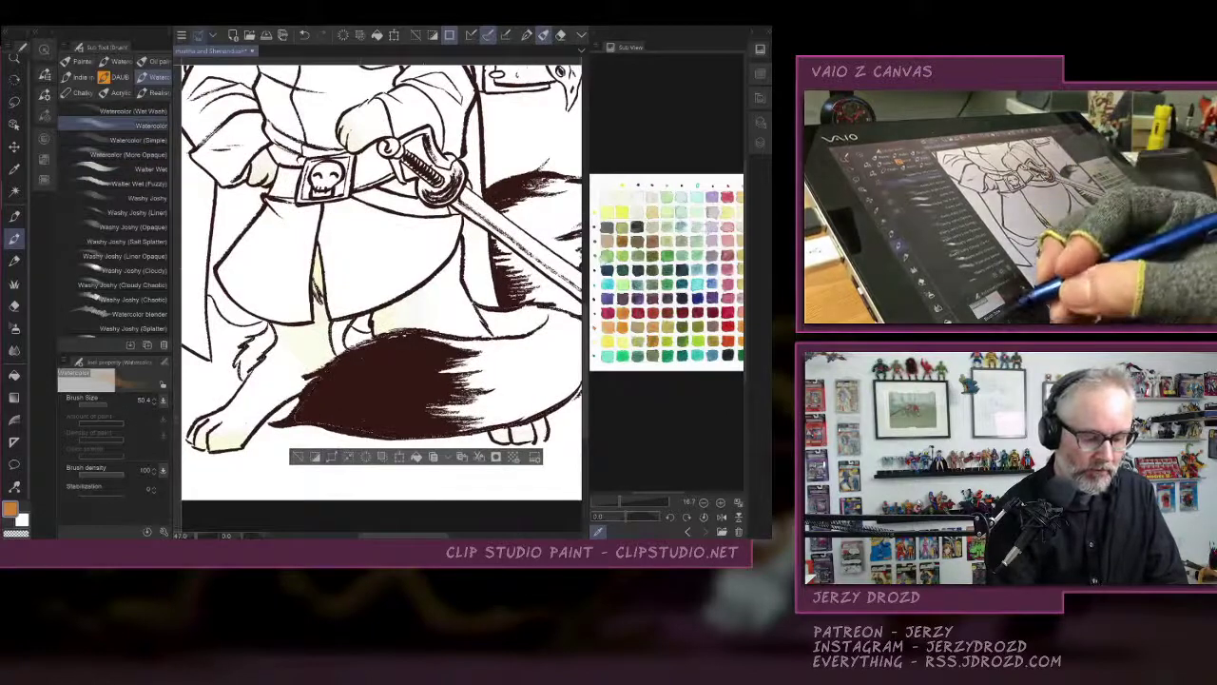
mouse_move(268, 331)
left_mouse_down()
mouse_move(243, 375)
mouse_move(240, 366)
left_mouse_up()
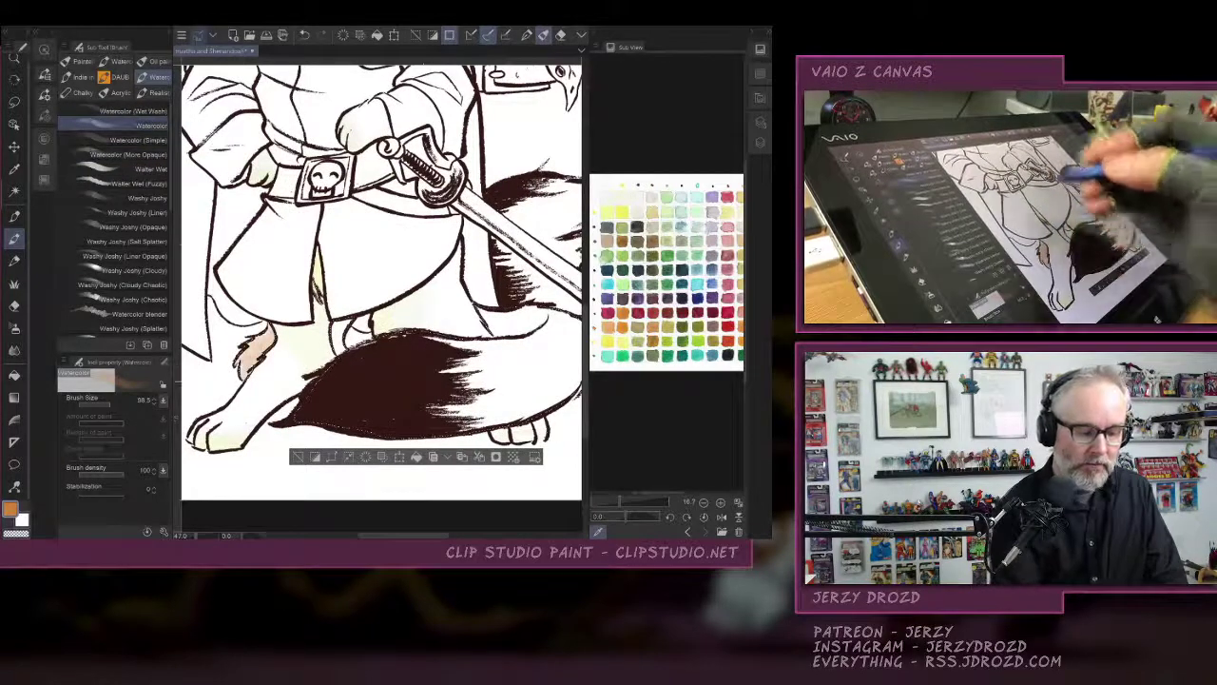
key("ctrl+z")
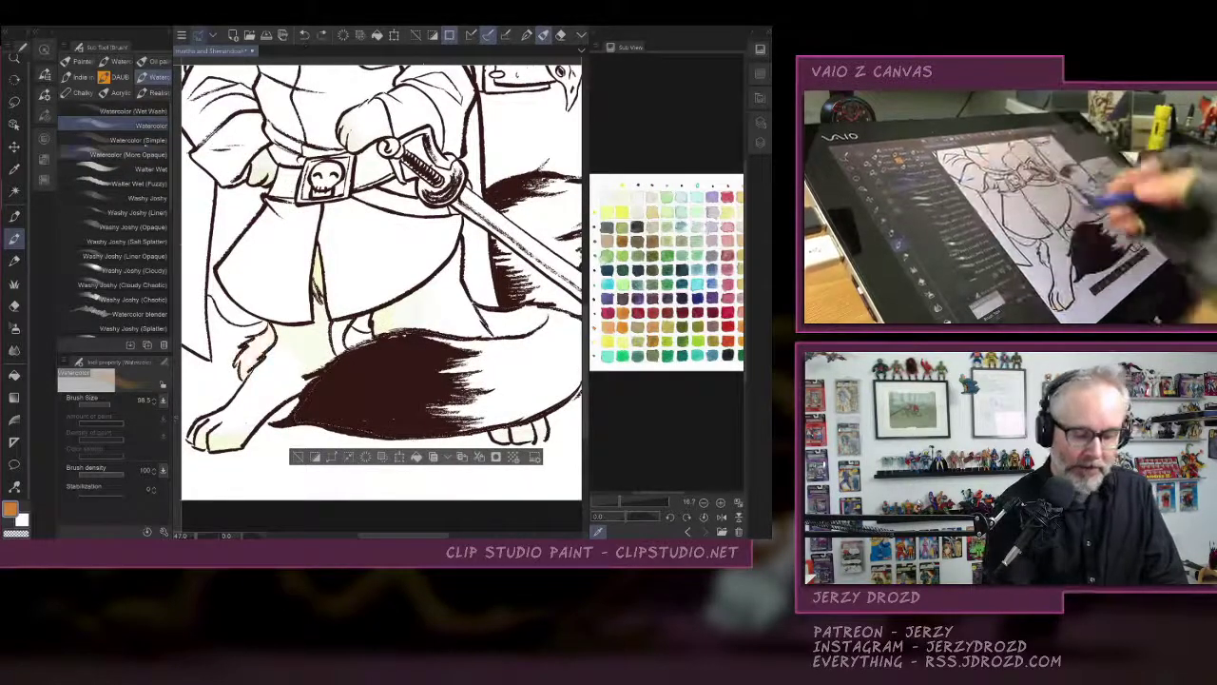
Try orange strokes on the fur tuft and bushy tail with the Watercolor (Simple) brush, and undo them.
left_click(133, 140)
left_click_drag(270, 333, 244, 367)
left_click_drag(340, 325, 336, 344)
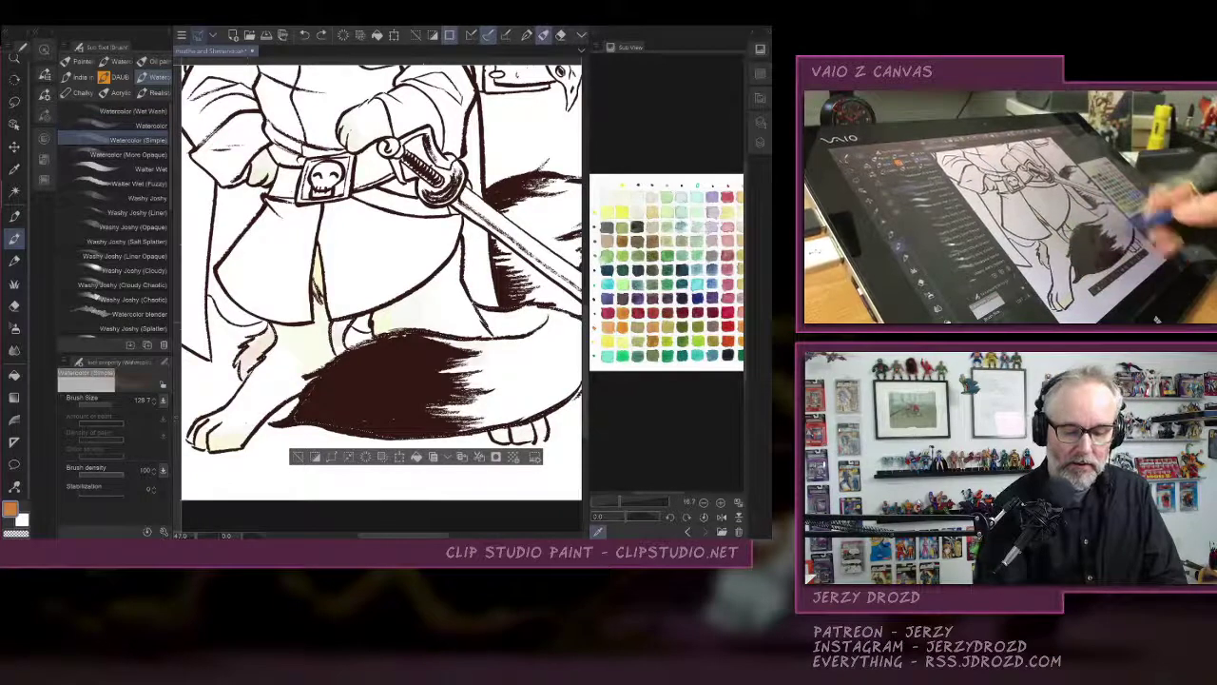
left_click_drag(544, 319, 483, 409)
left_click_drag(549, 342, 497, 413)
key("ctrl+z")
key("ctrl+z")
key("ctrl+z")
key("ctrl+z")
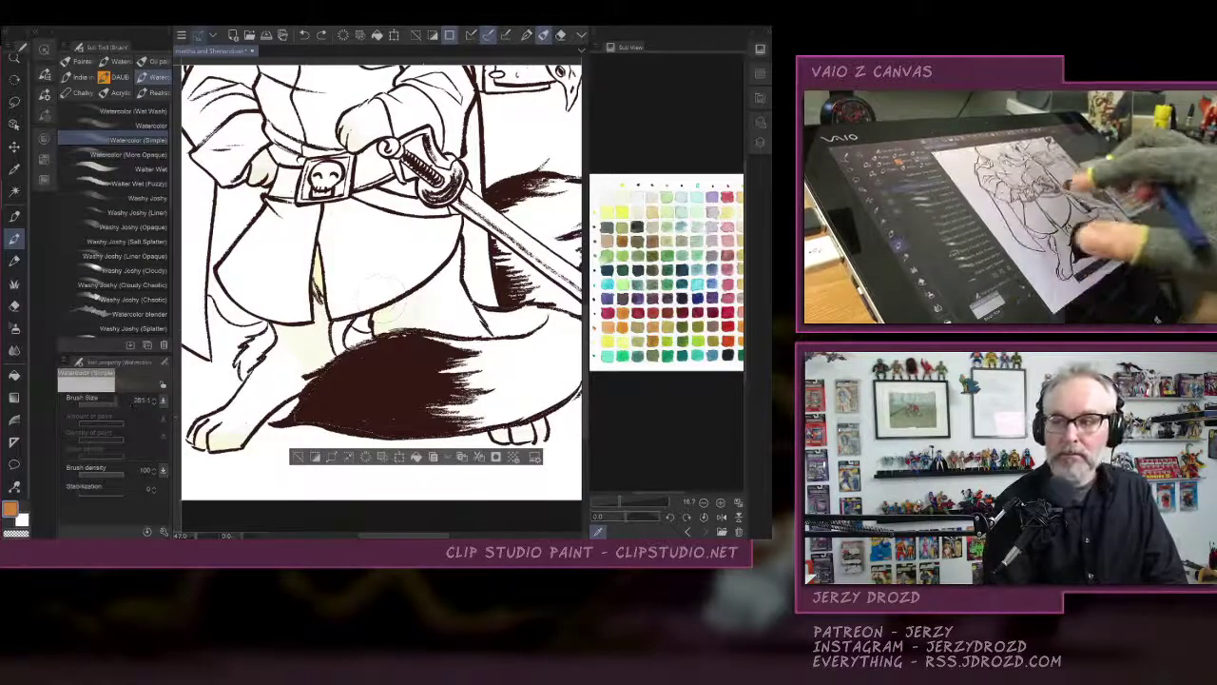
Lay light orange washes over the selected bushy tail and the fur tuft behind the leg with a larger Watercolor (Simple) brush.
key("ctrl+minus")
mouse_move(392, 324)
left_mouse_down()
mouse_move(371, 270)
mouse_move(456, 283)
mouse_move(428, 323)
mouse_move(490, 309)
mouse_move(502, 289)
left_mouse_up()
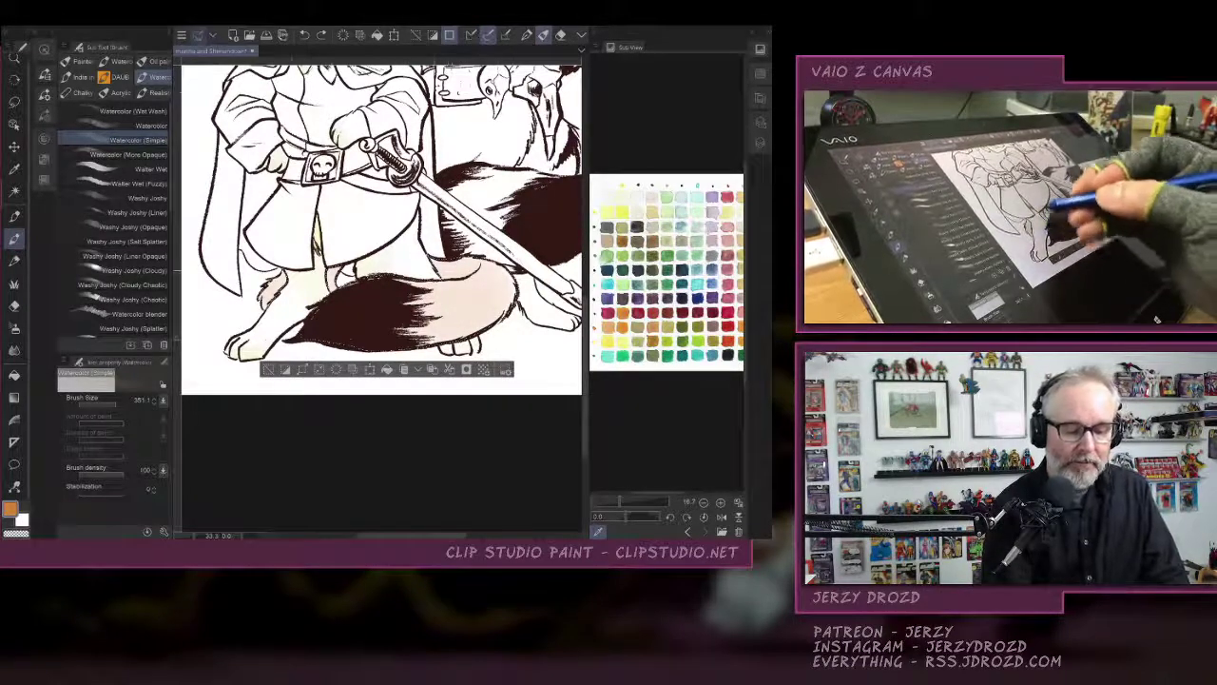
left_click_drag(281, 278, 265, 301)
mouse_move(416, 331)
left_mouse_down()
mouse_move(489, 288)
mouse_move(485, 262)
left_mouse_up()
left_click_drag(435, 272, 472, 258)
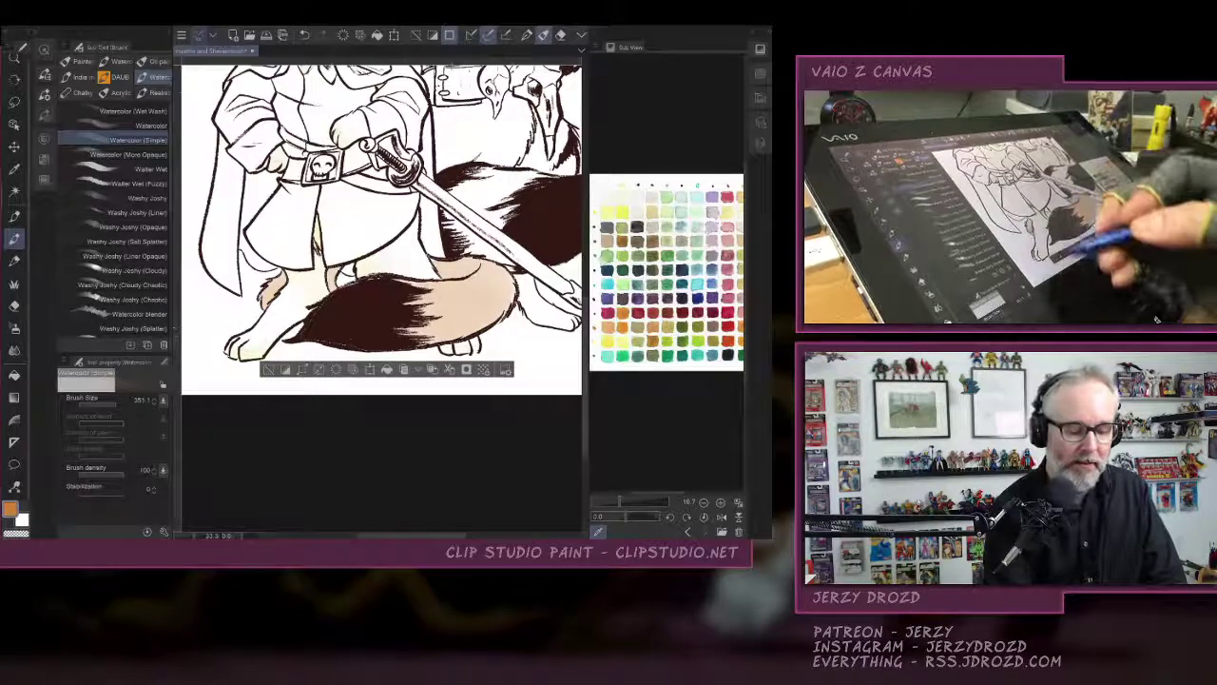
left_click_drag(281, 278, 266, 303)
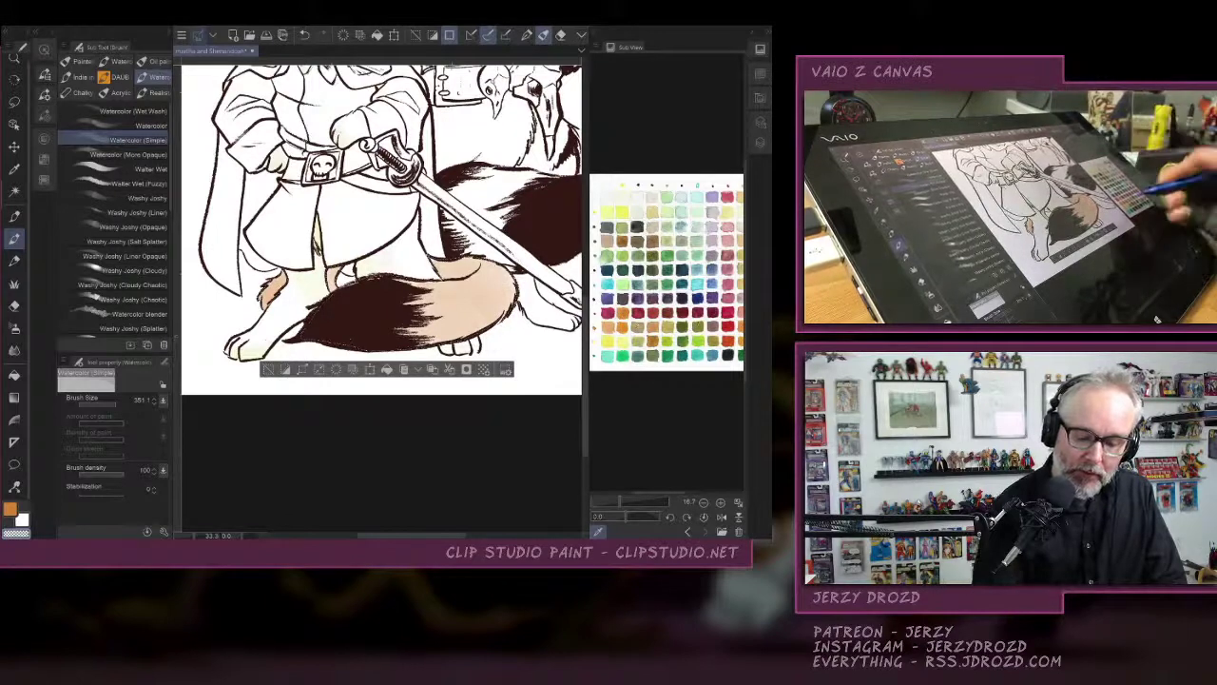
Shade the tail in muted reddish brown, and deepen its orange with the Watercolor (Simple) and Watercolor brushes.
left_click(714, 320)
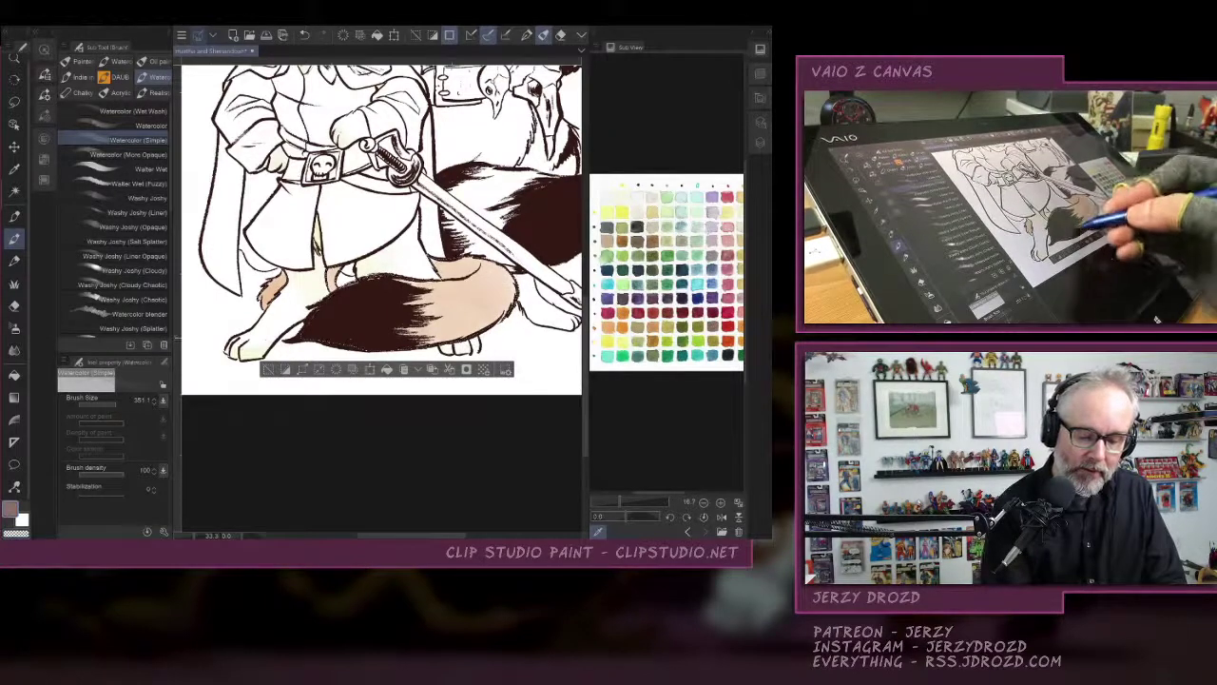
mouse_move(433, 333)
left_mouse_down()
mouse_move(490, 318)
mouse_move(511, 295)
left_mouse_up()
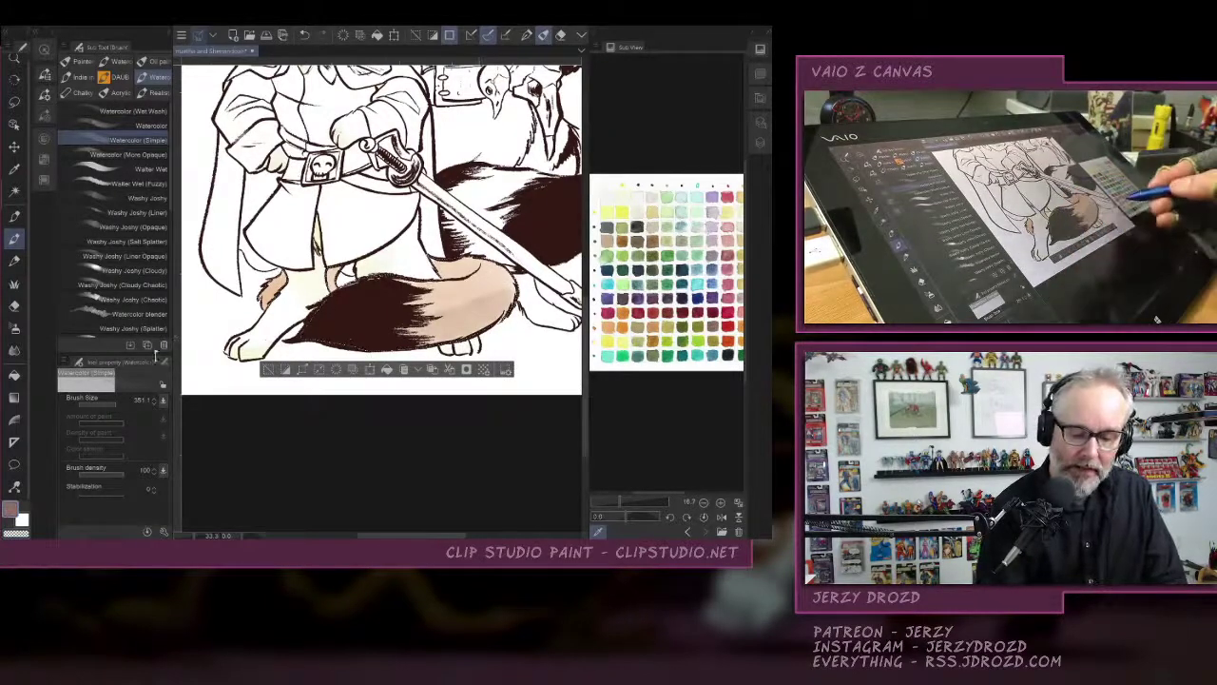
left_click(622, 328)
left_click_drag(445, 295, 467, 268)
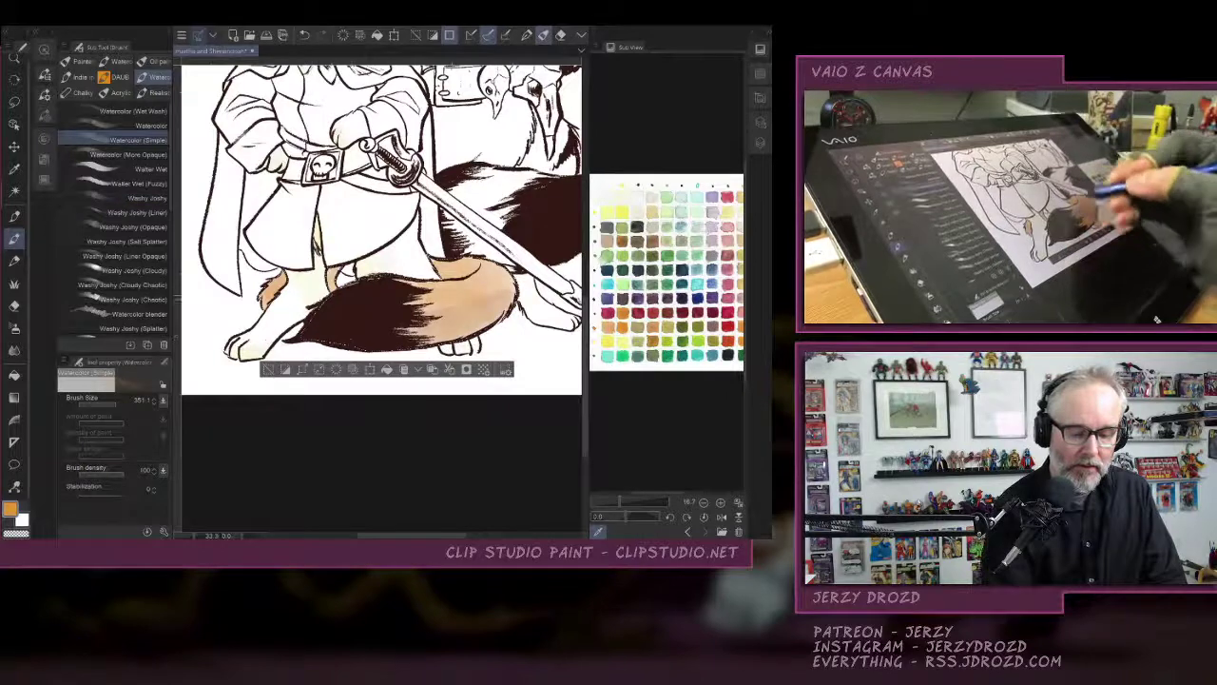
left_click(133, 126)
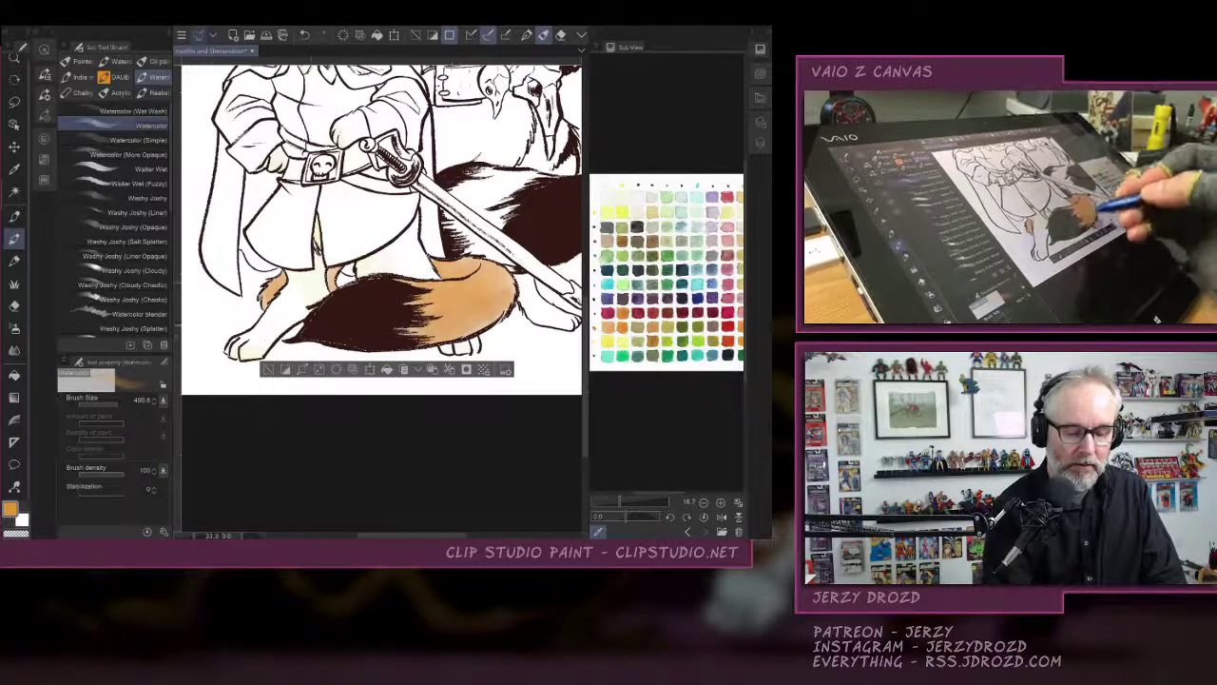
left_click_drag(500, 293, 511, 275)
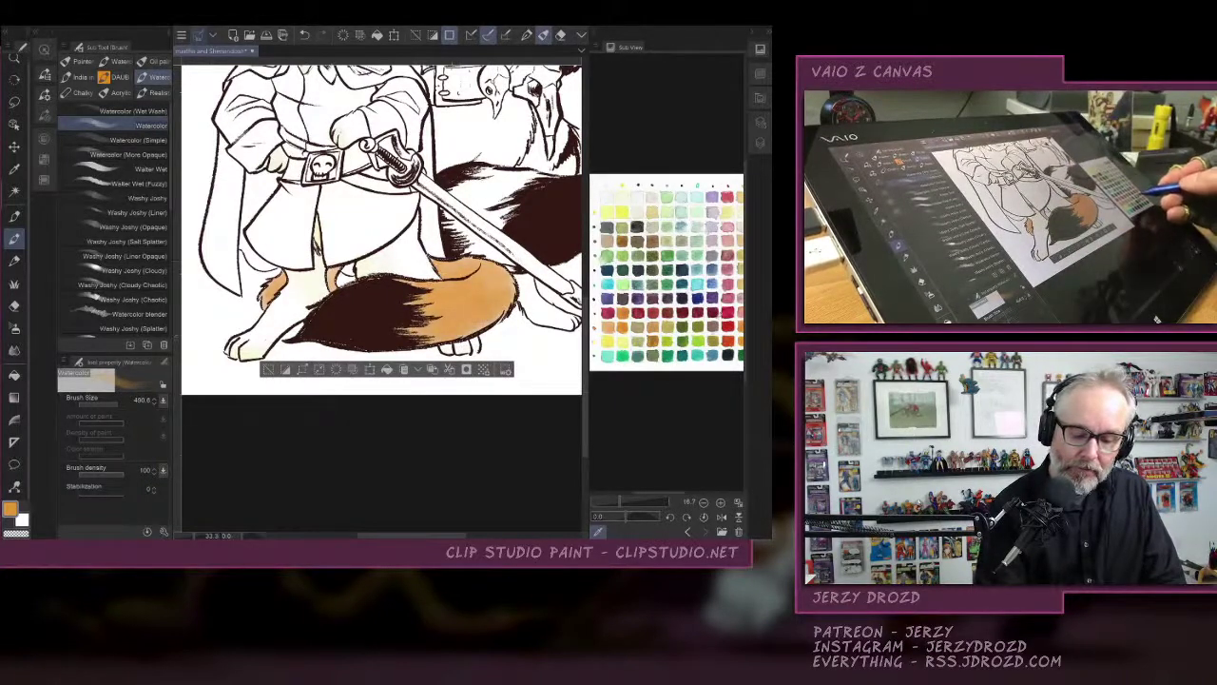
Darken the tail's underside and the fur tuft behind the leg with muted brown, using the Watercolor brush.
left_click(608, 313)
left_click_drag(435, 333, 500, 310)
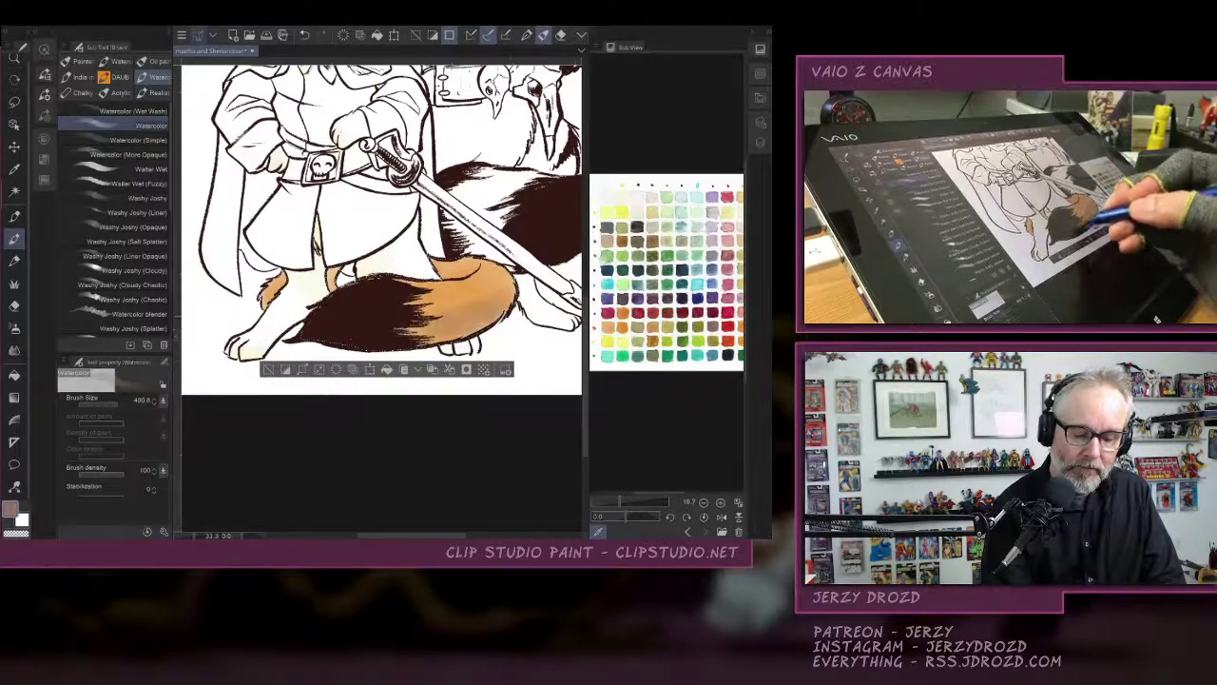
left_click_drag(419, 341, 485, 320)
mouse_move(333, 270)
left_mouse_down()
mouse_move(335, 287)
mouse_move(266, 297)
left_mouse_up()
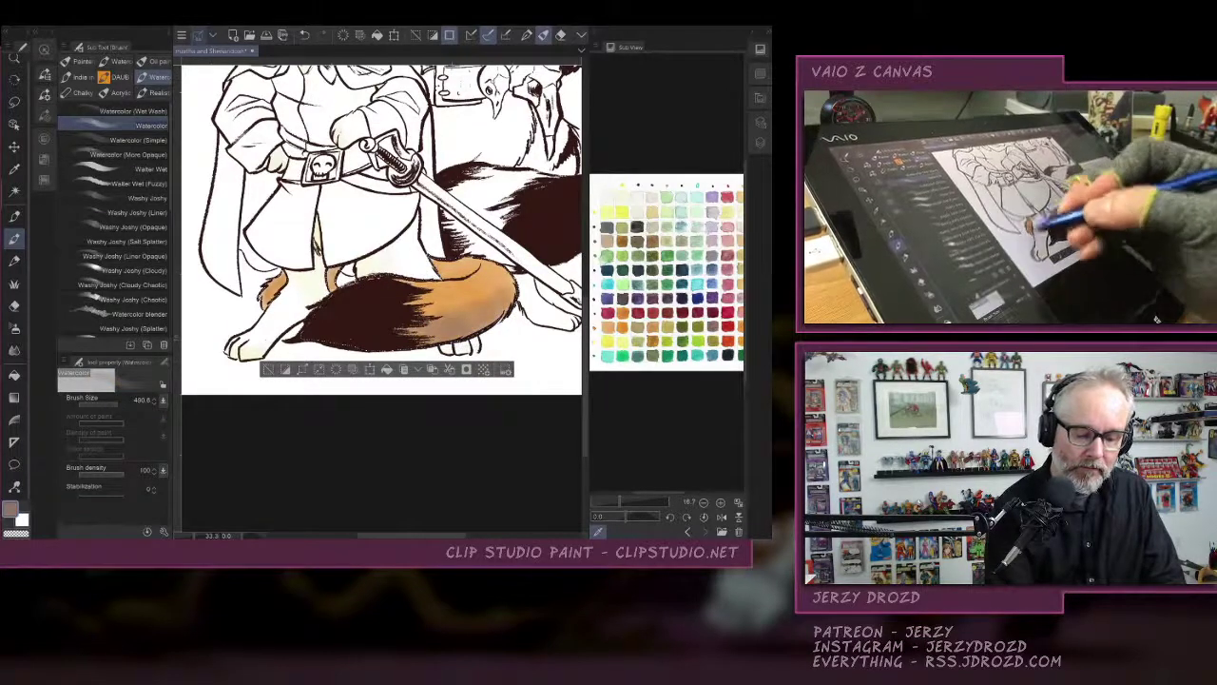
scroll(380, 257, "up", 2)
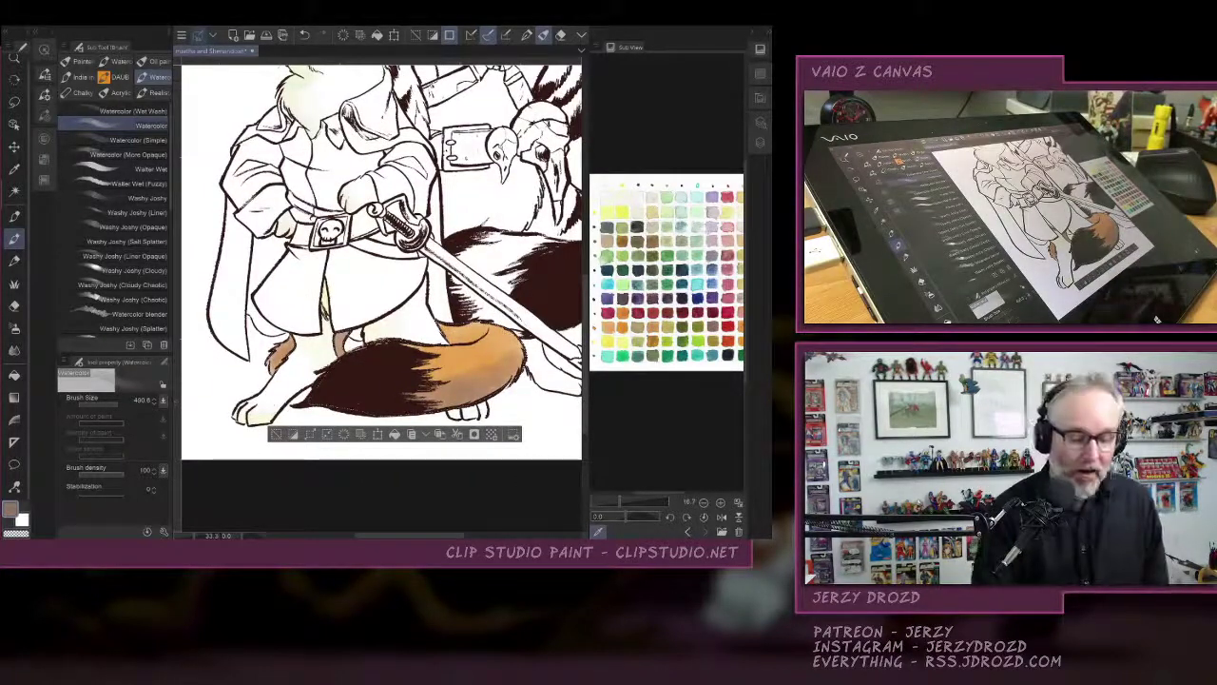
left_click_drag(287, 341, 276, 361)
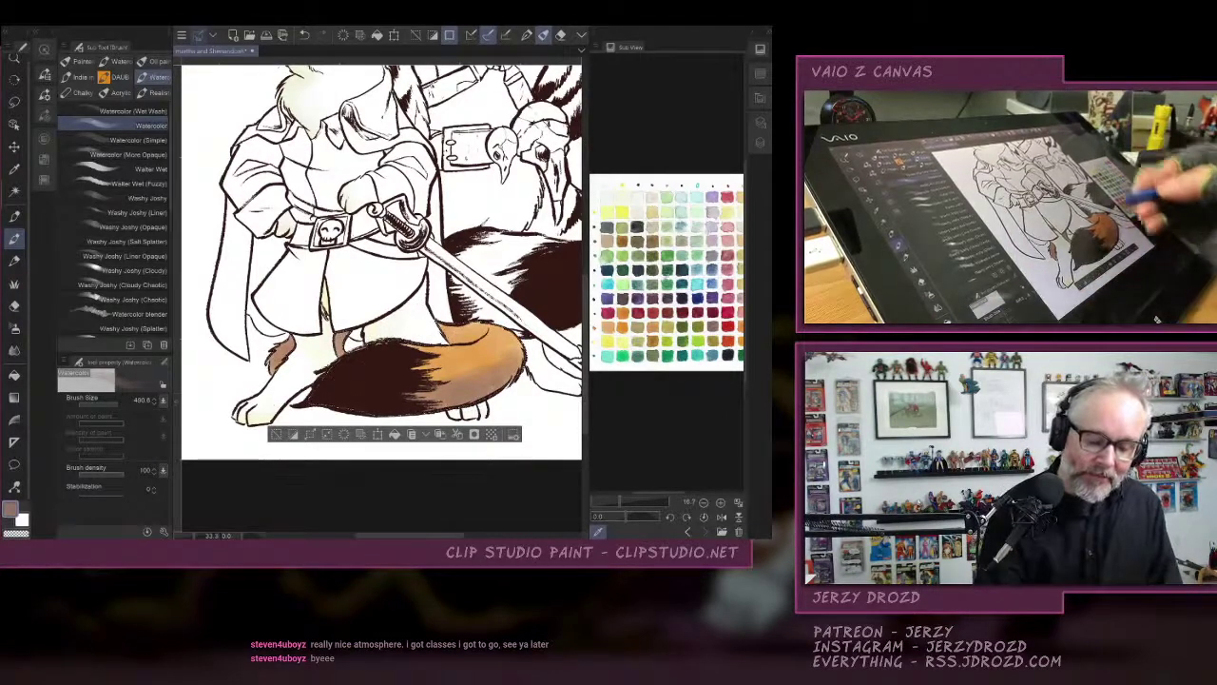
Glaze yellow over the upper part of the orange tail with a smaller Watercolor brush, and clear the selection.
left_click(620, 210)
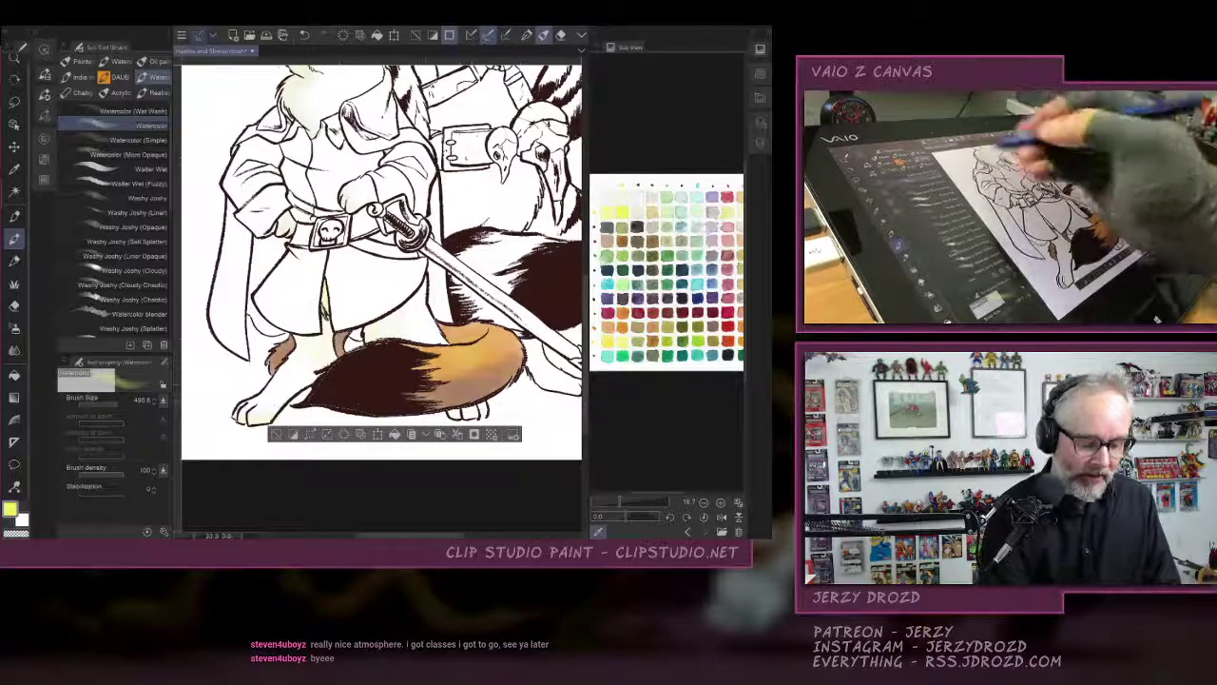
left_click(113, 405)
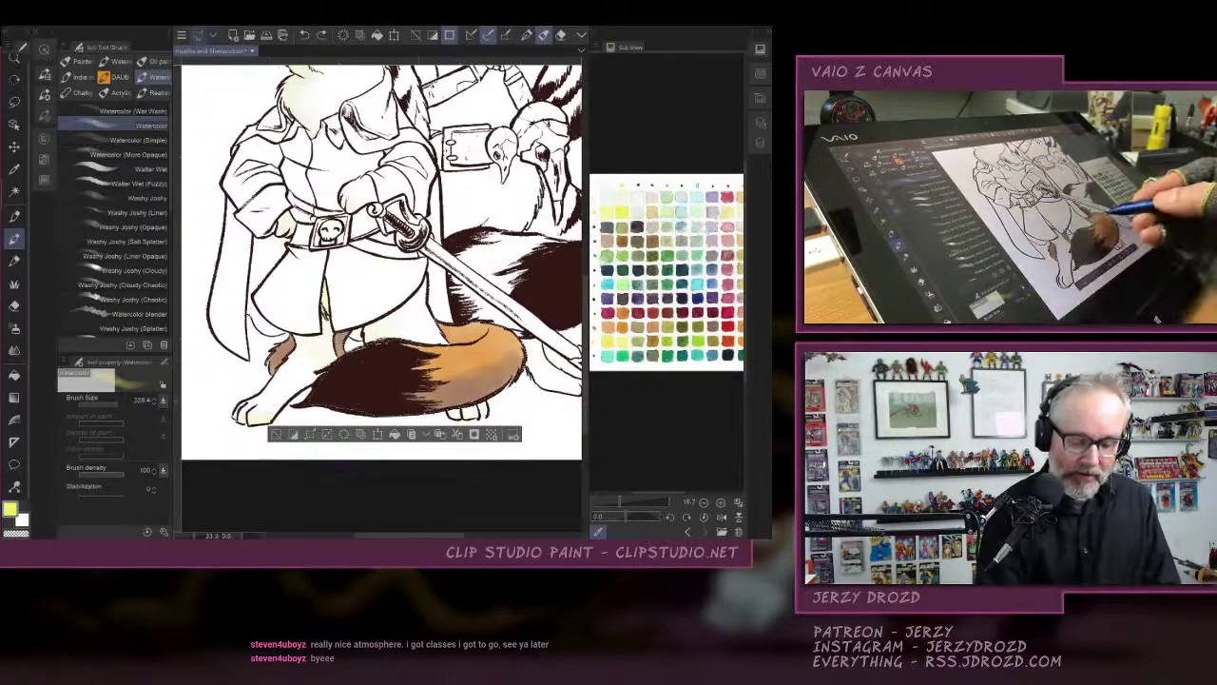
left_click_drag(443, 359, 479, 348)
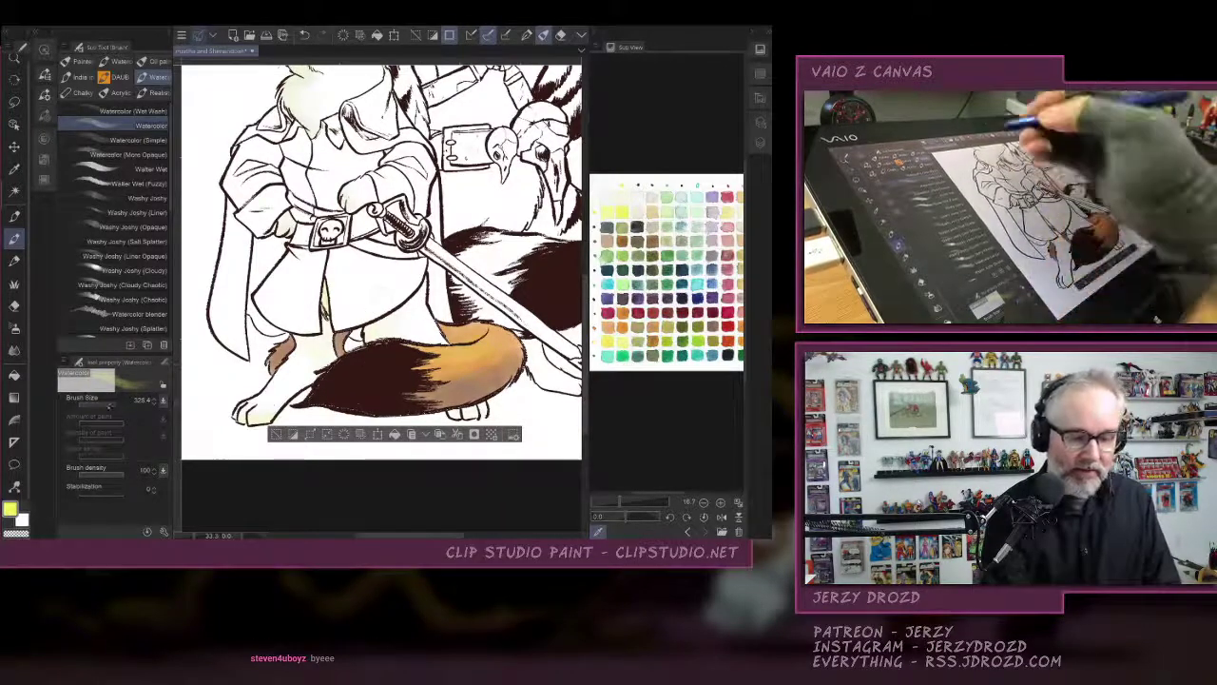
left_click_drag(110, 406, 105, 405)
key("ctrl+z")
left_click_drag(443, 354, 498, 352)
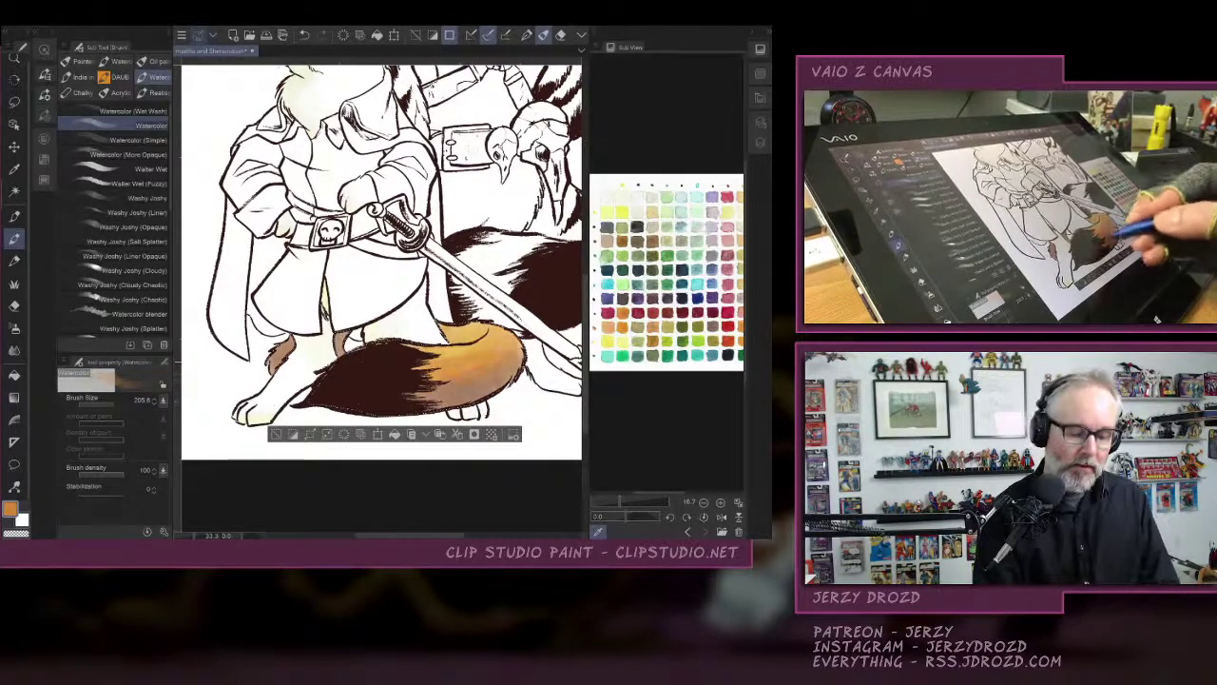
key("ctrl+d")
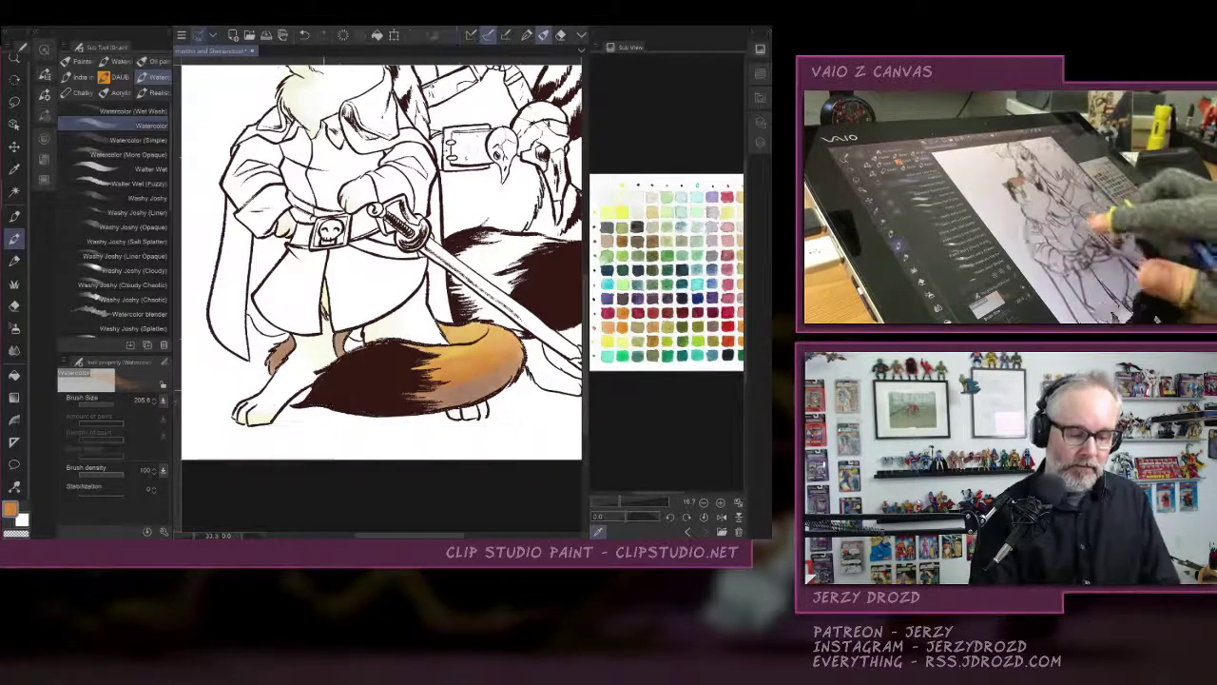
Auto-select the small cat's head fur from the Flats layer, hide the flats and make the watercolors layer active.
left_click_drag(380, 247, 386, 402)
key("ctrl+plus")
key("ctrl+plus")
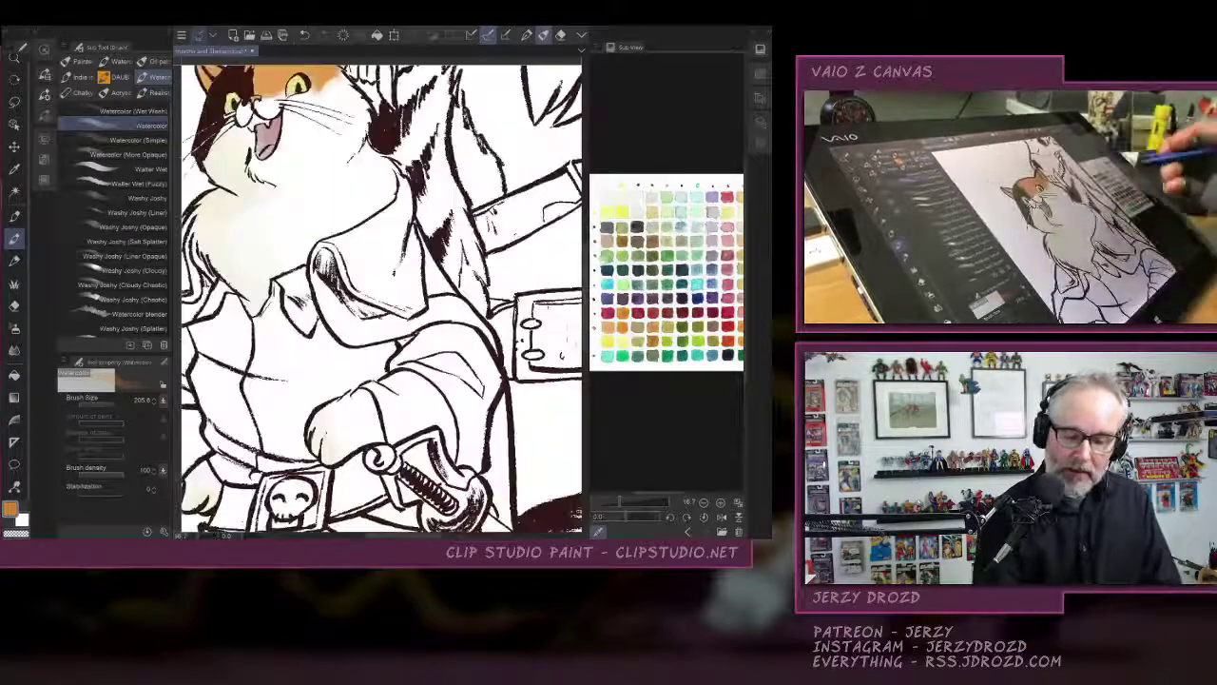
left_click_drag(380, 247, 466, 395)
left_click(760, 49)
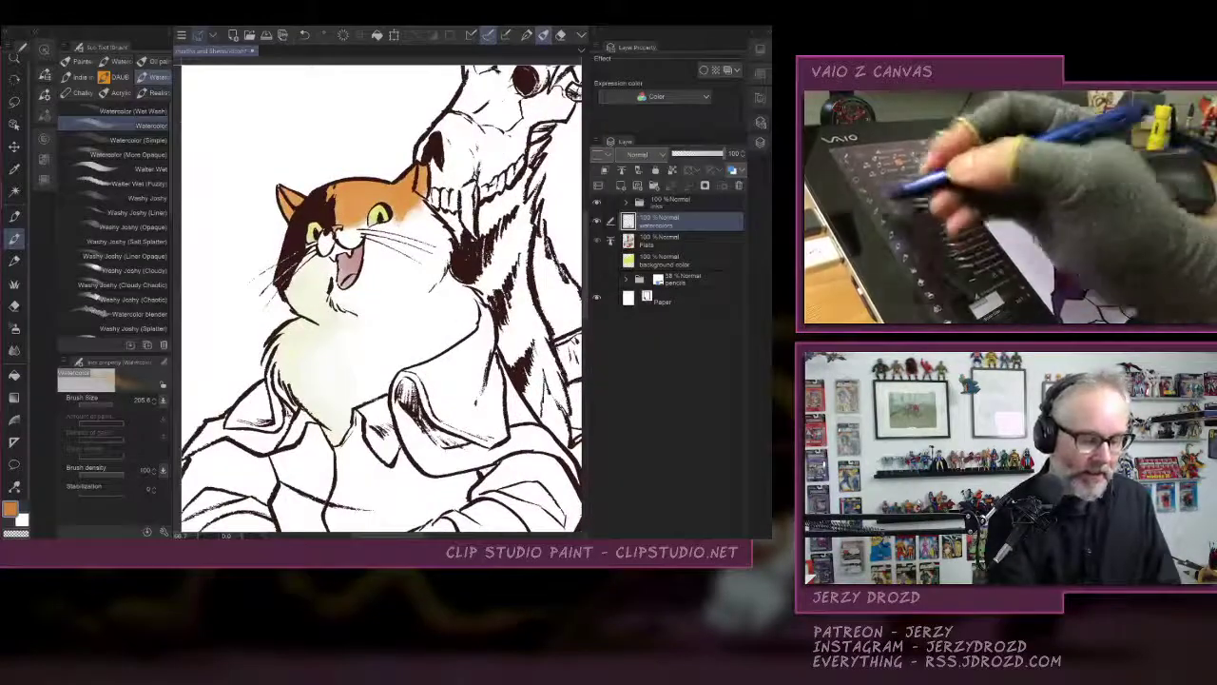
left_click(597, 240)
left_click(675, 240)
key("w")
left_click(366, 196)
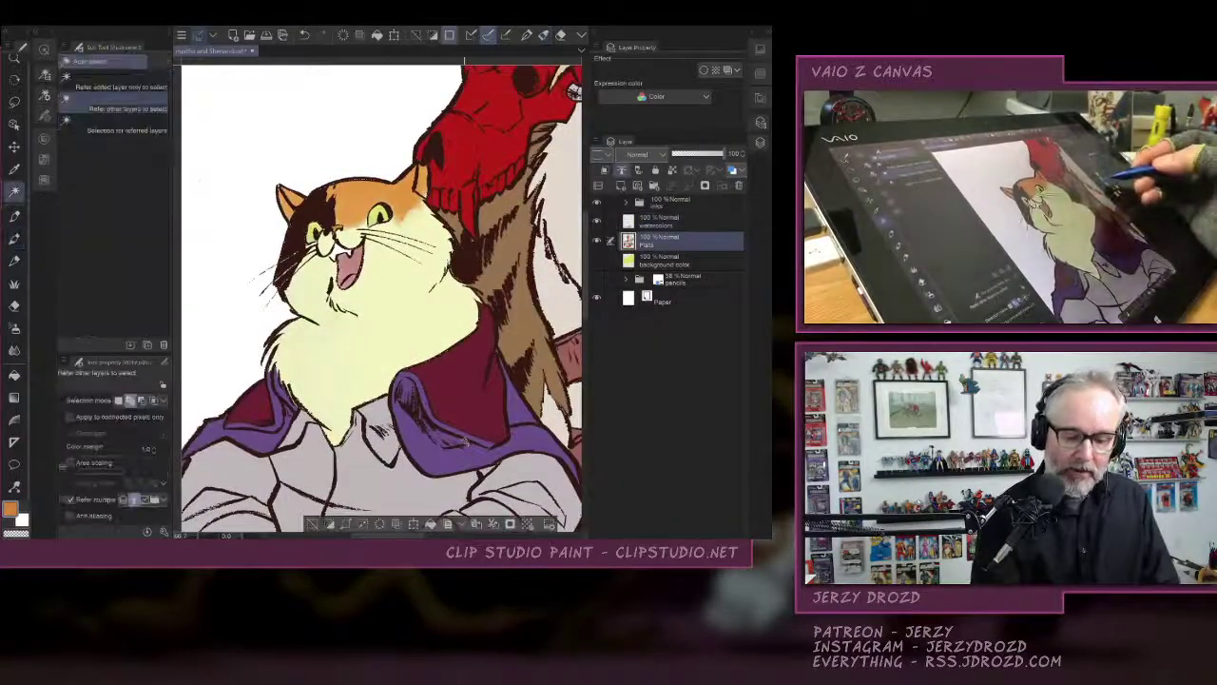
left_click(675, 220)
left_click(598, 240)
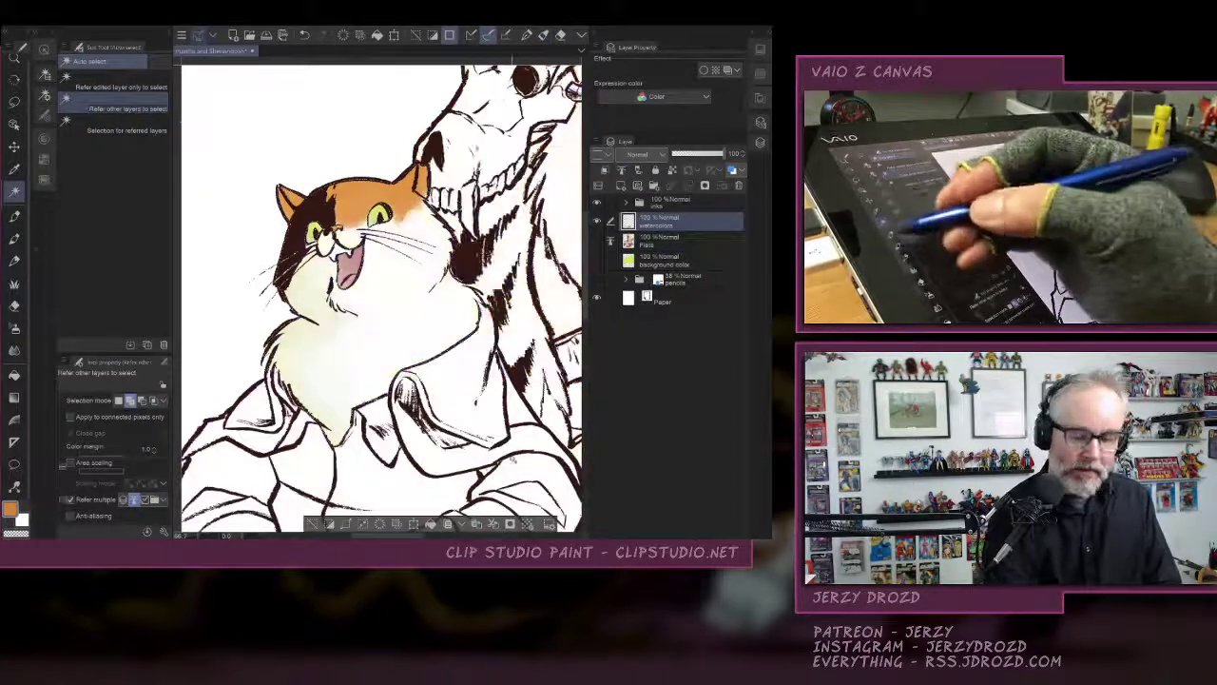
Tint the small cat's ear and chest fur with yellow from the swatch reference, using the Watercolor brush.
left_click(760, 142)
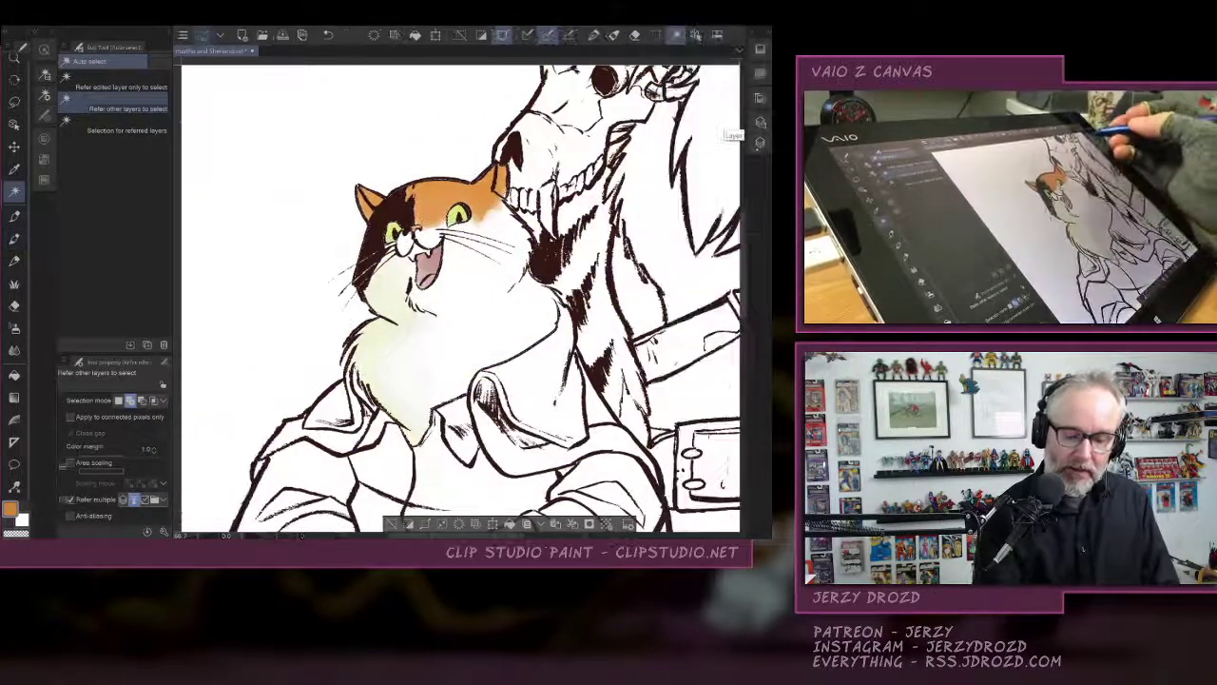
left_click(760, 73)
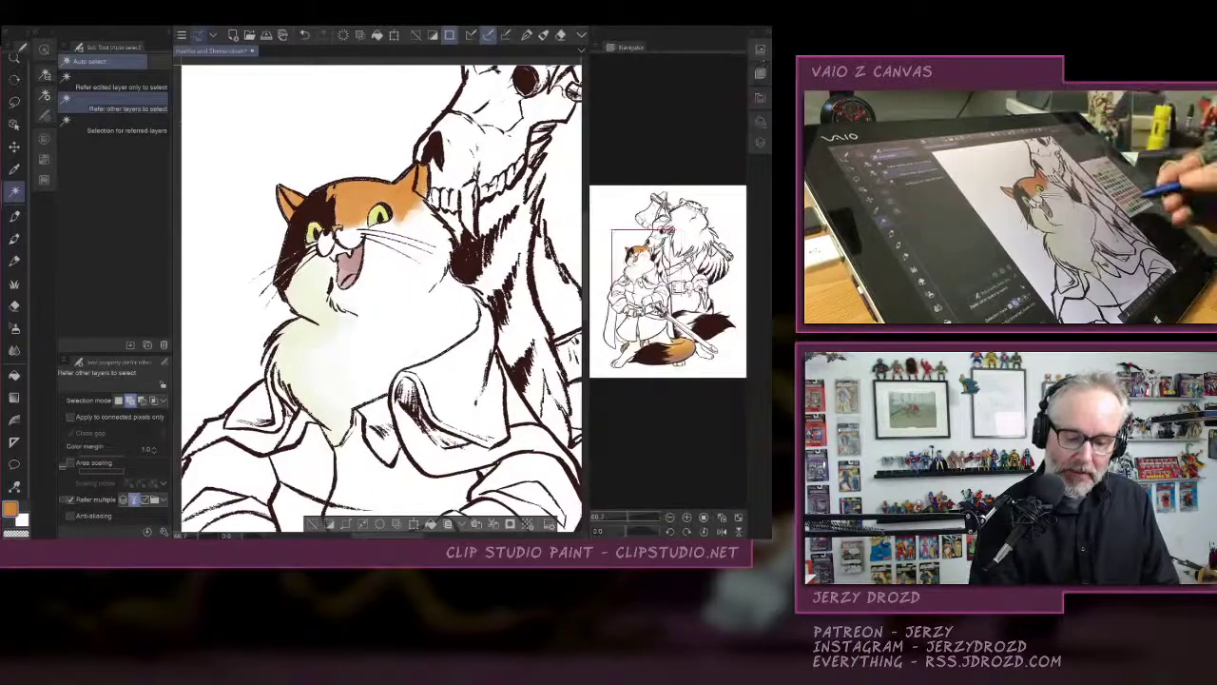
left_click(760, 96)
left_click(652, 326)
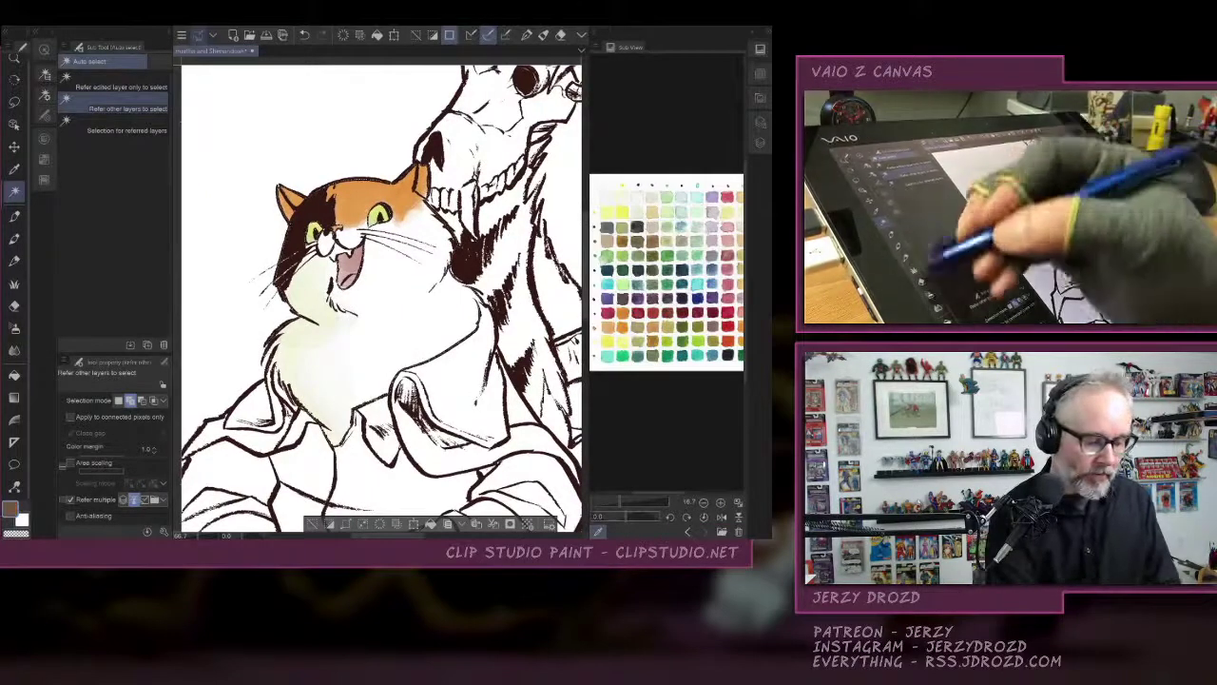
left_click(14, 214)
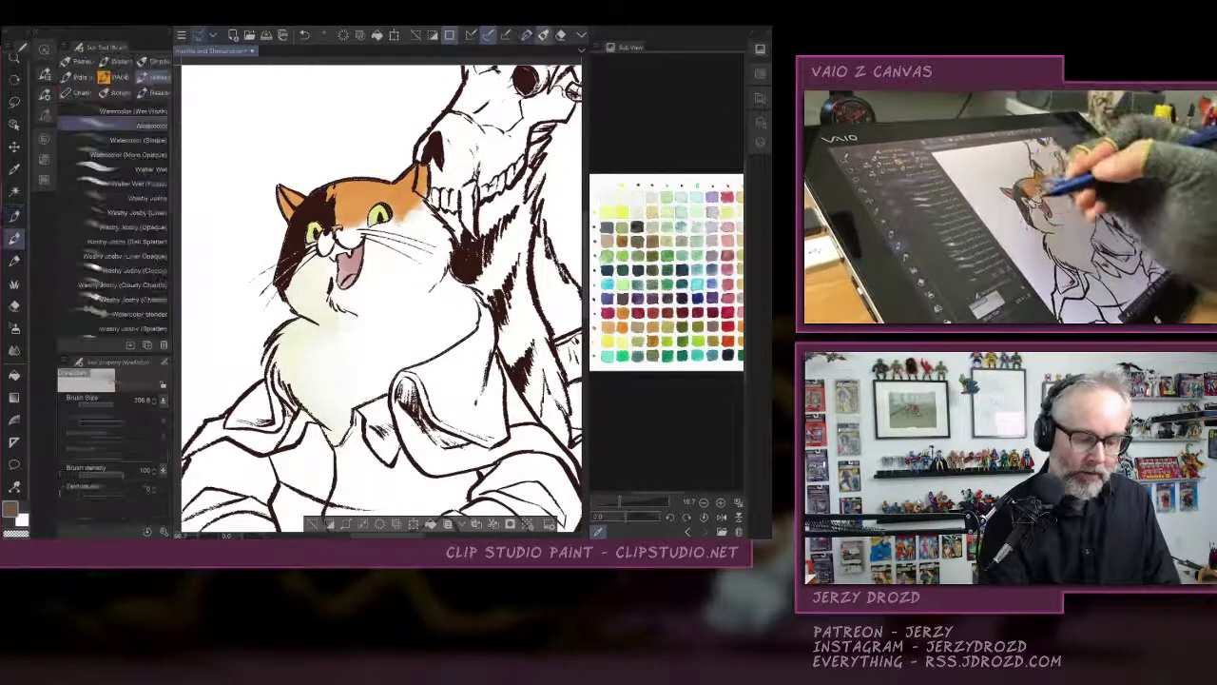
left_click(153, 76)
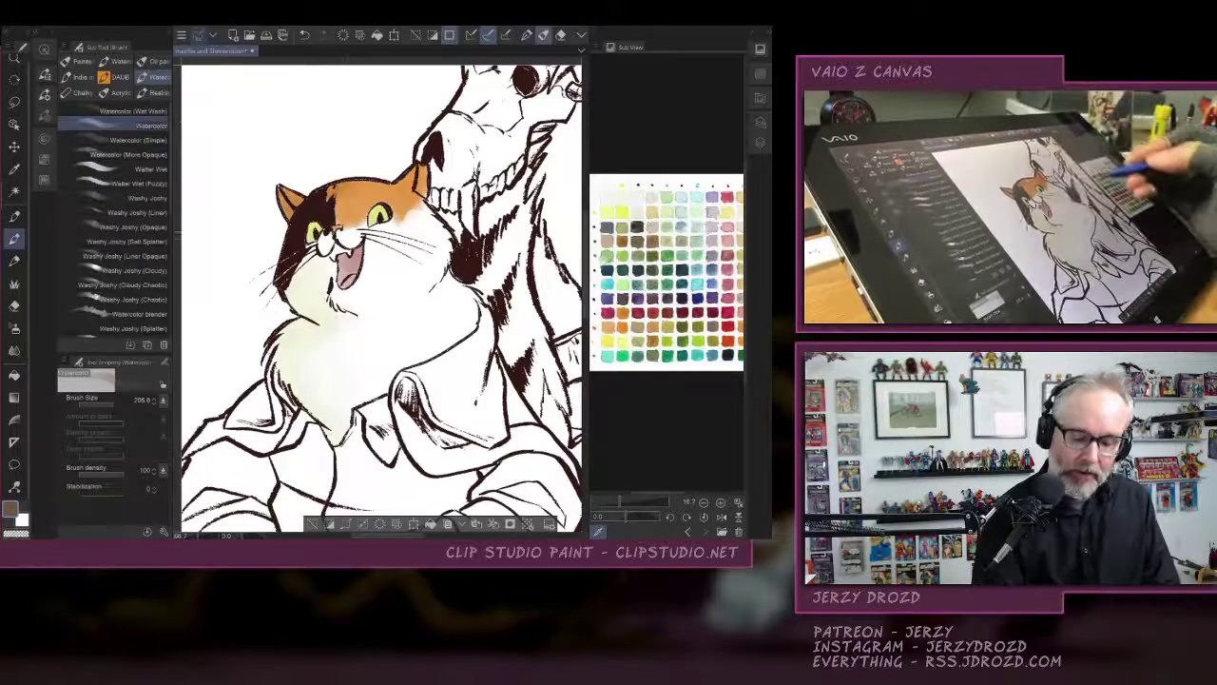
left_click(623, 209)
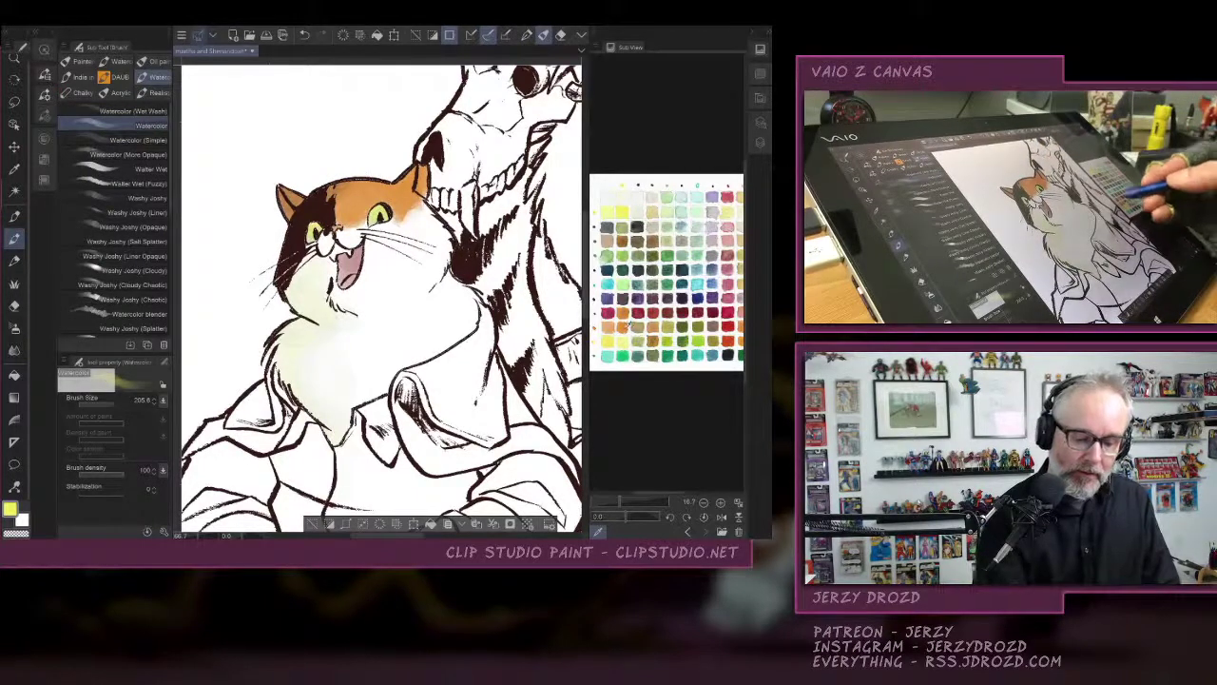
left_click_drag(422, 172, 420, 183)
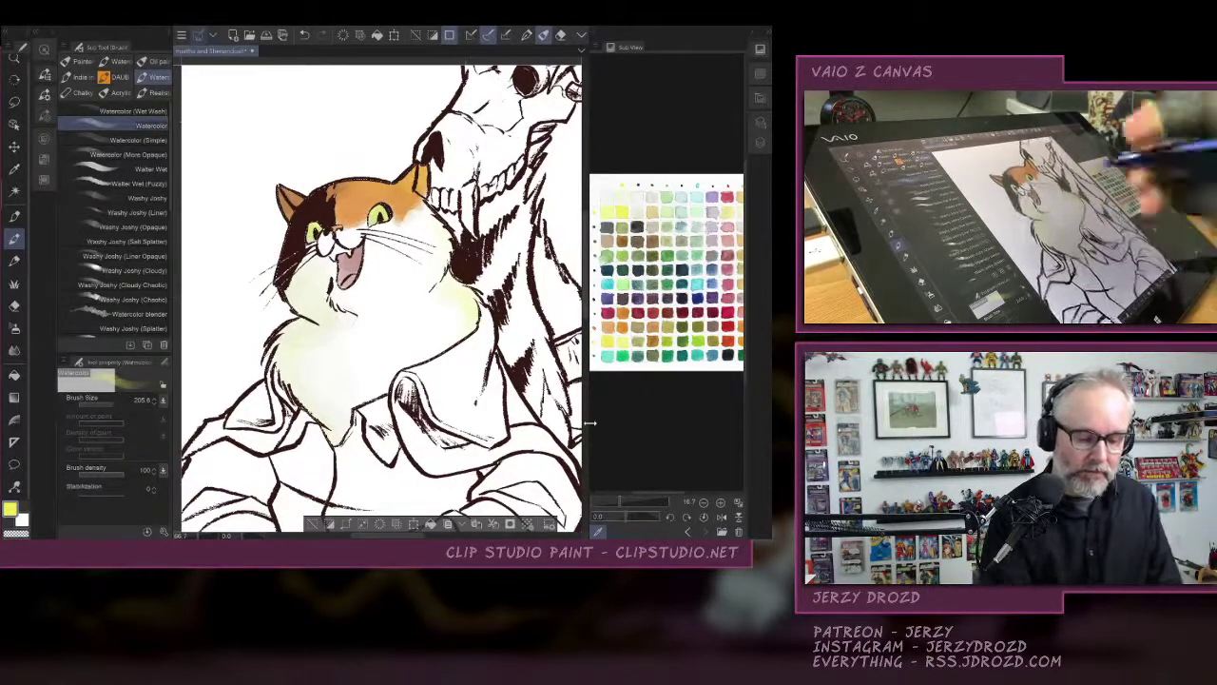
Undo the last fur stroke and switch to the Watercolor (More Opaque) brush.
left_click_drag(381, 328, 377, 288)
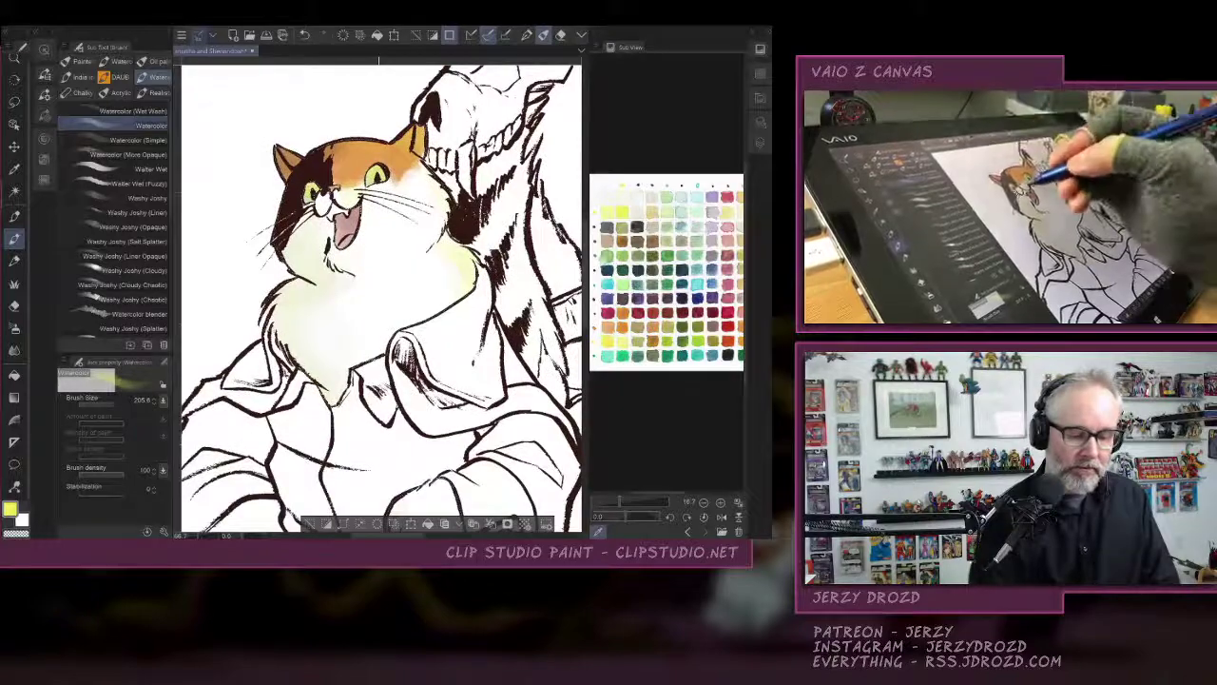
key("ctrl+z")
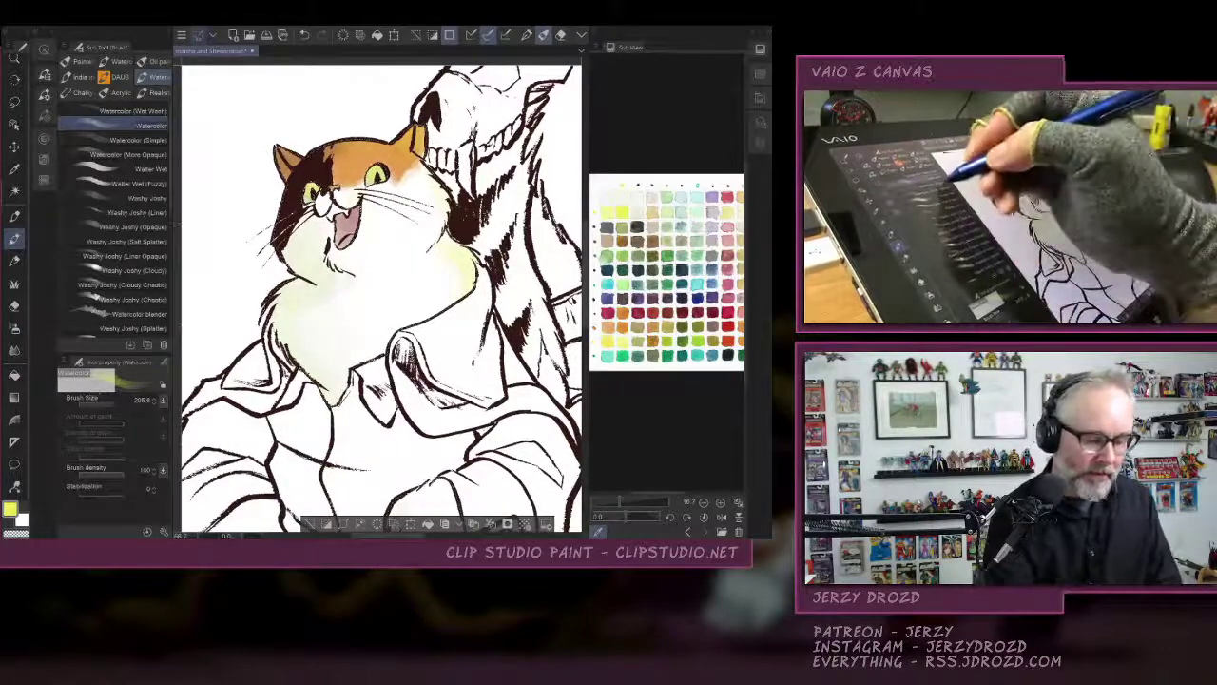
left_click(126, 155)
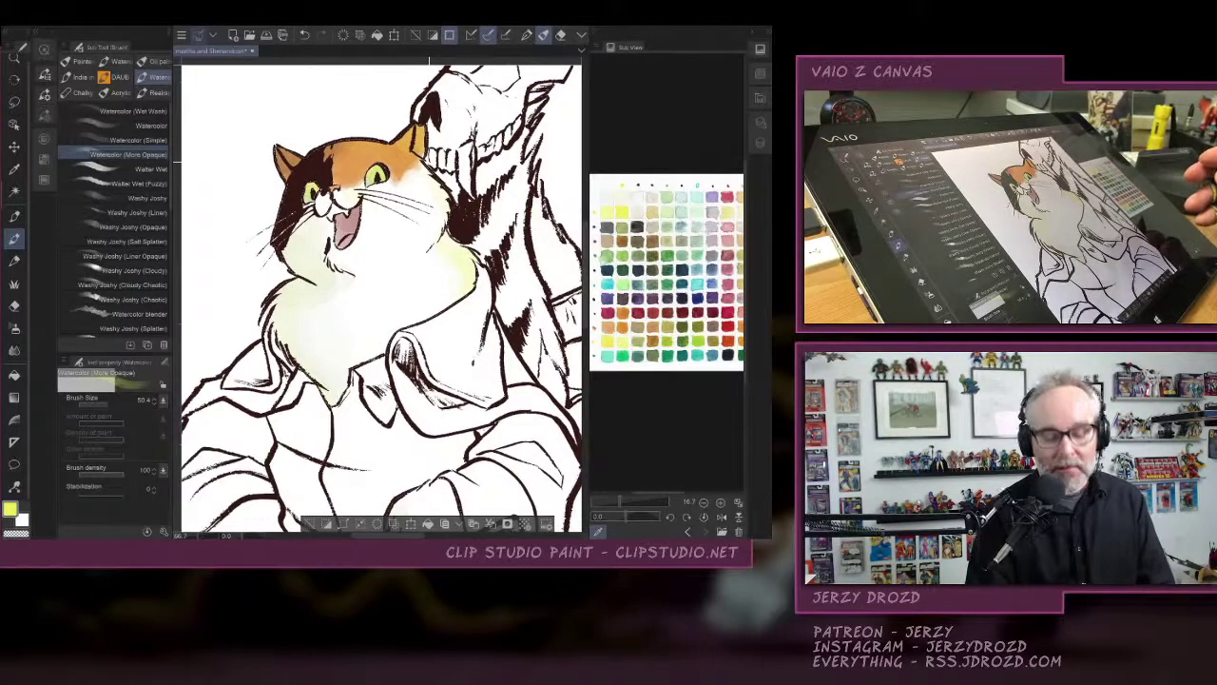
scroll(384, 298, "down", 3)
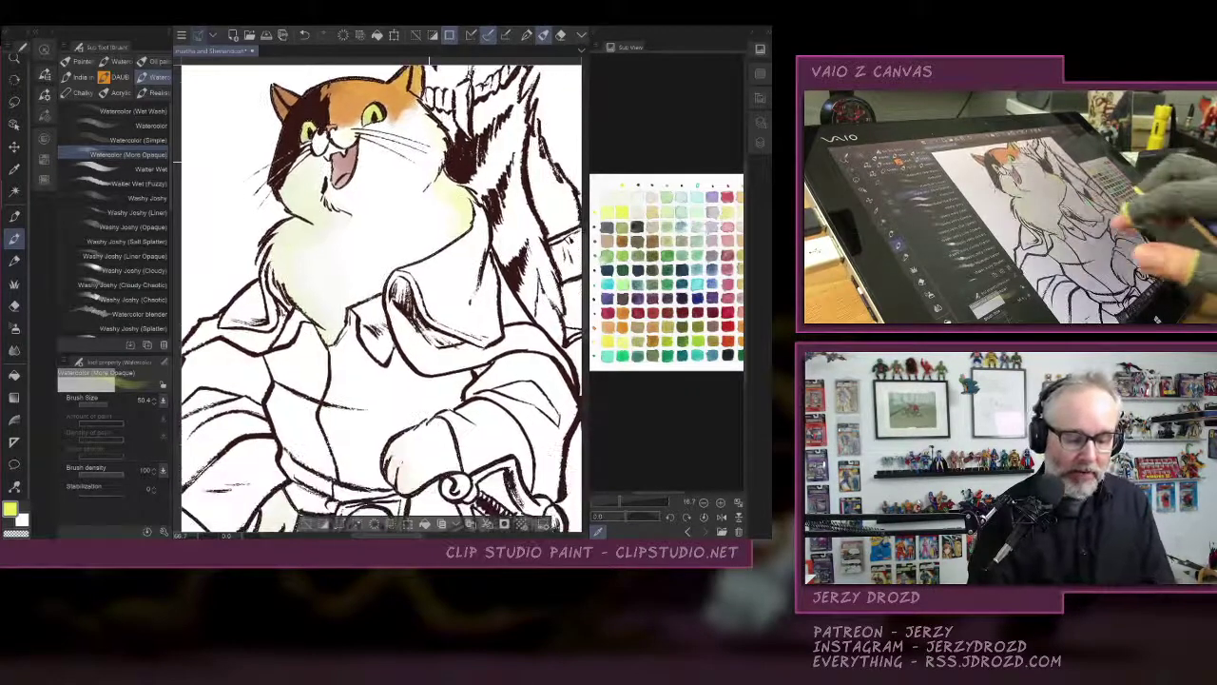
scroll(384, 298, "down", 4)
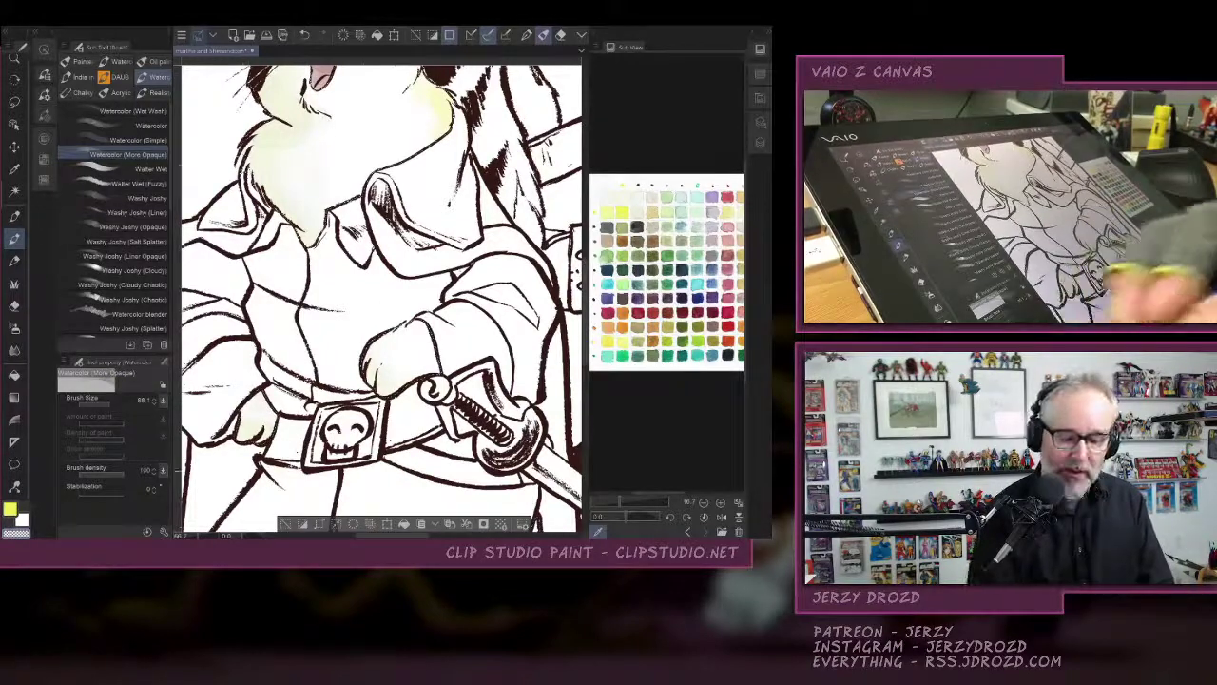
scroll(380, 297, "up", 3)
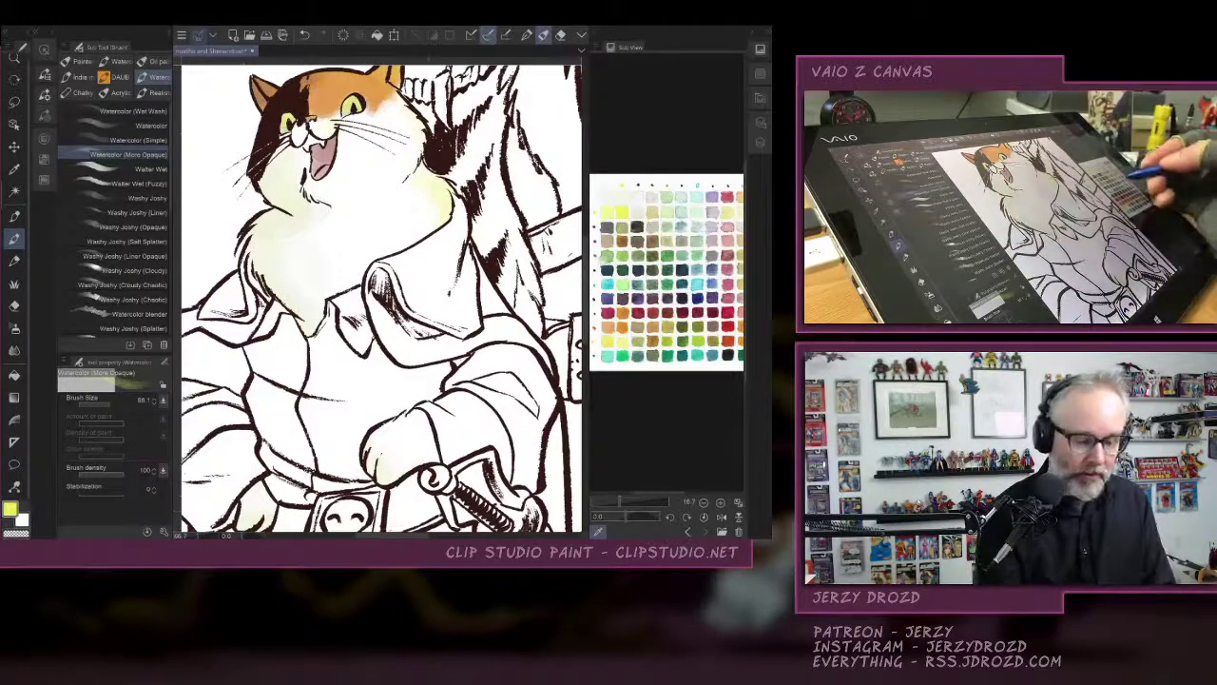
Auto-select the dark red collar lining of the small cat's cape from the Flats layer, hide the flats and make the watercolors layer active.
left_click(14, 192)
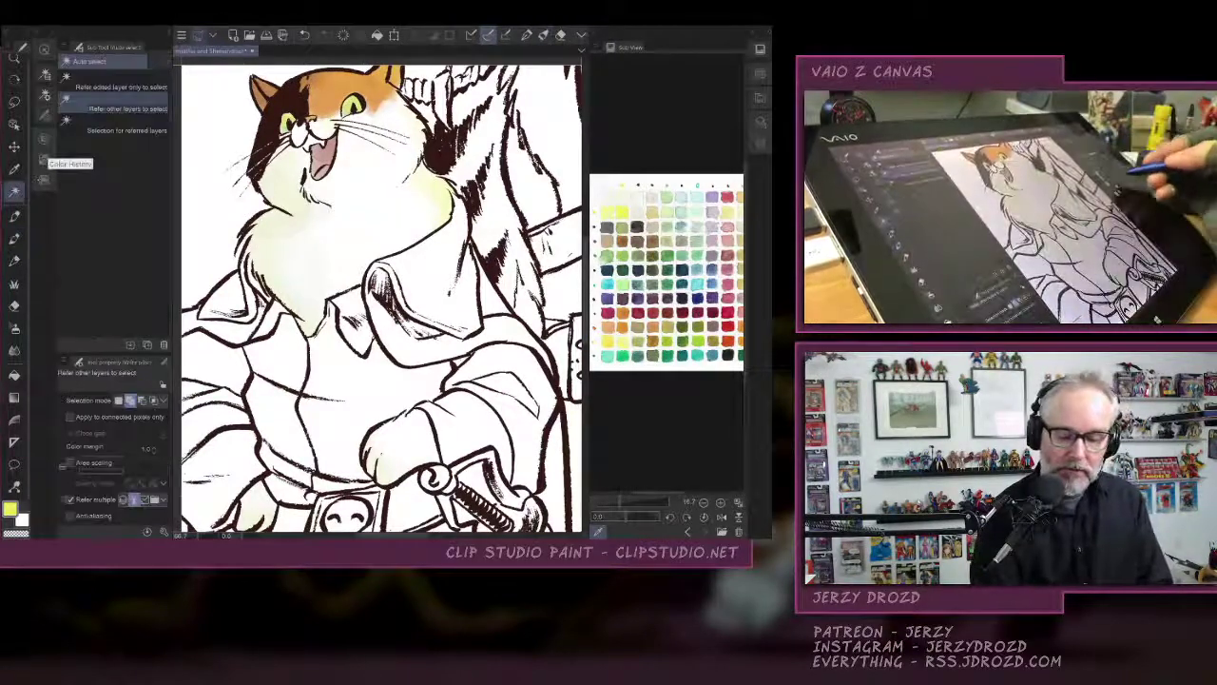
left_click(760, 142)
left_click(677, 241)
left_click(597, 240)
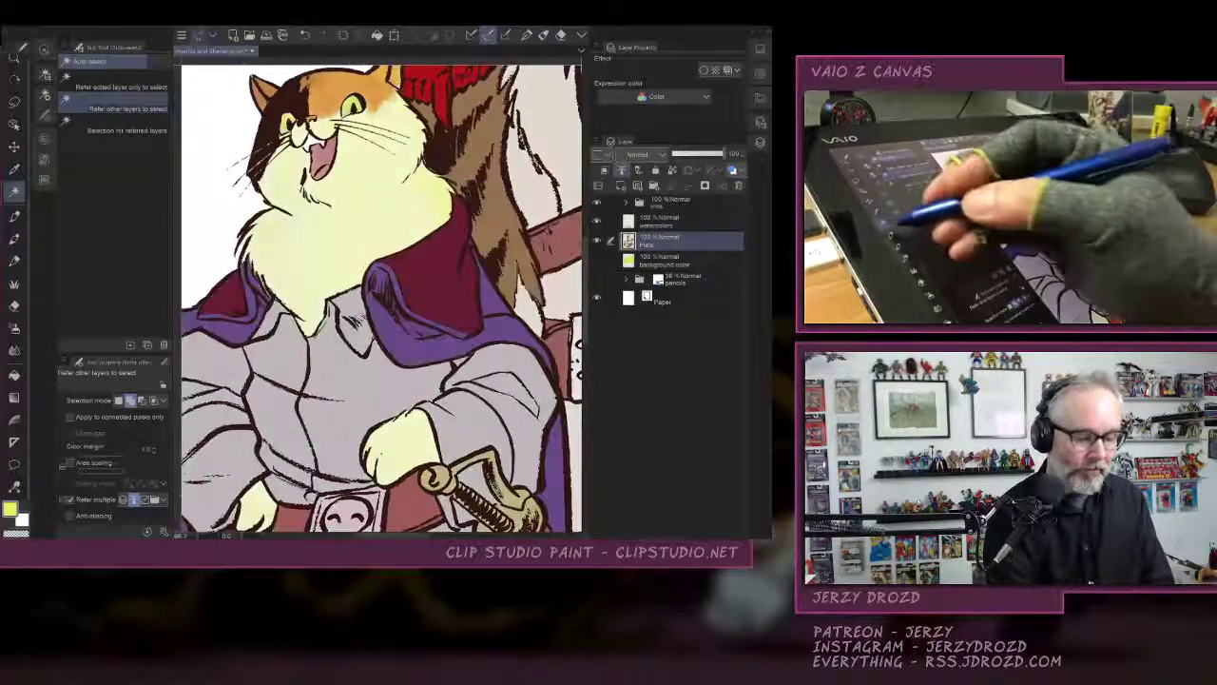
left_click(430, 281)
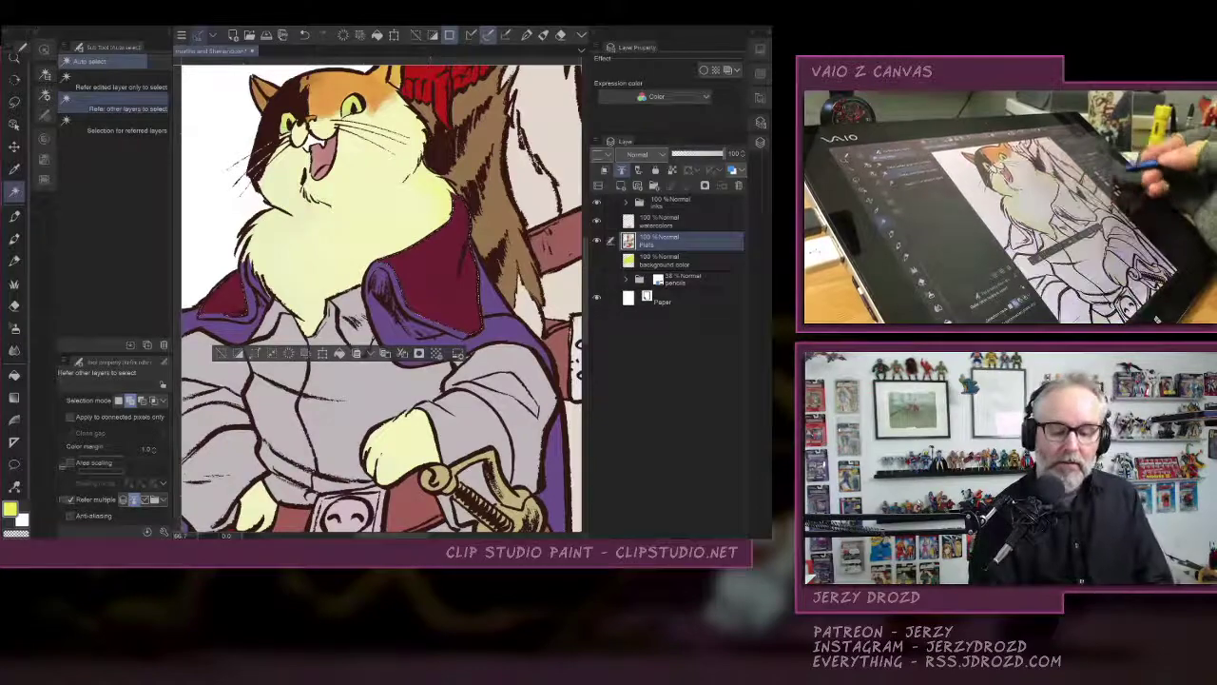
left_click(597, 241)
left_click(677, 221)
Lay a muted magenta wash over both sides of the collar lining with the Watercolor brush, sampling the colour from the swatch reference.
key("ctrl+minus")
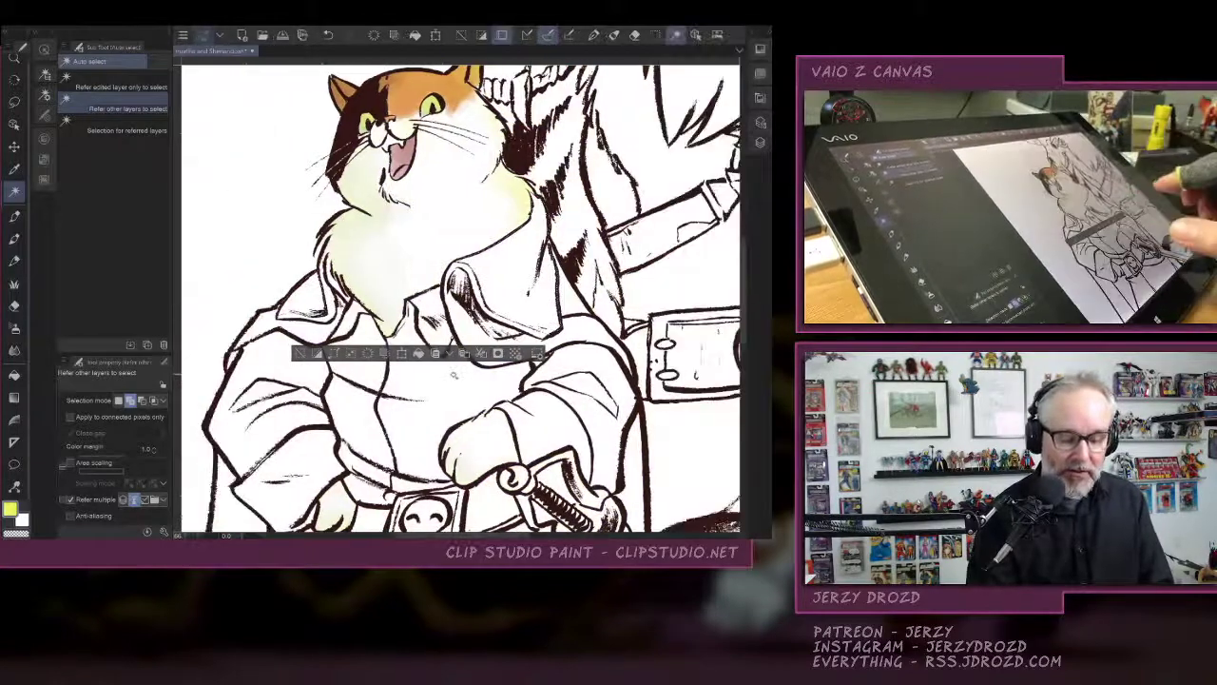
key("Tab")
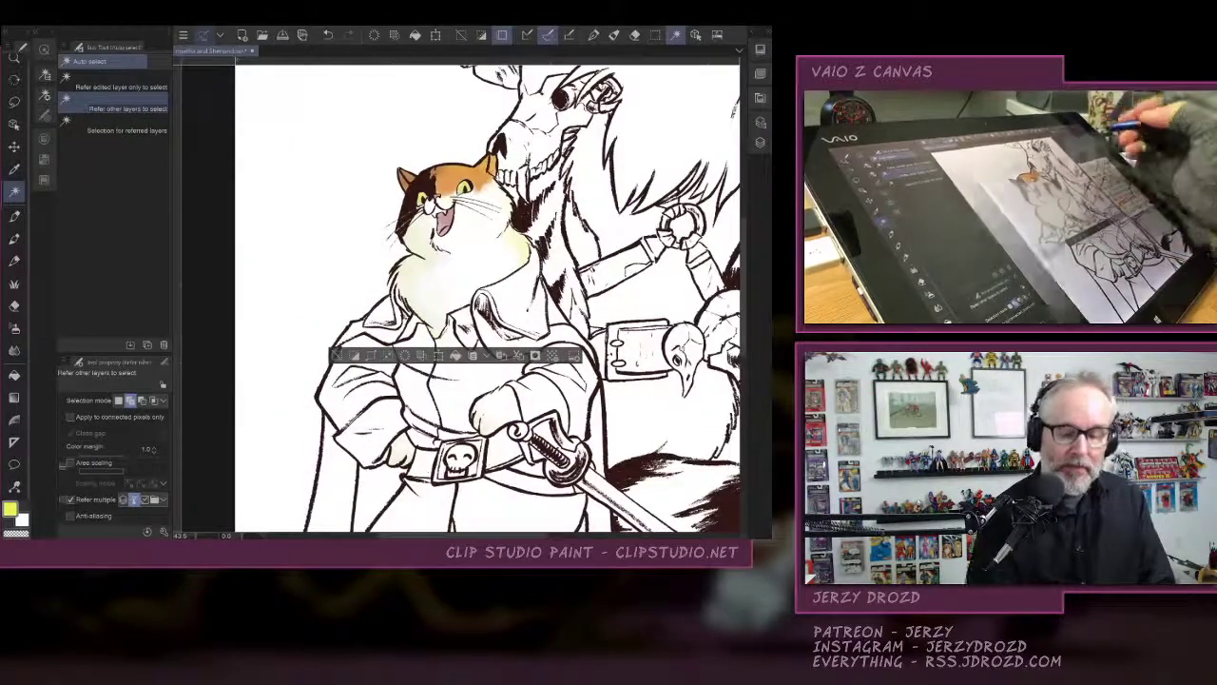
left_click(760, 49)
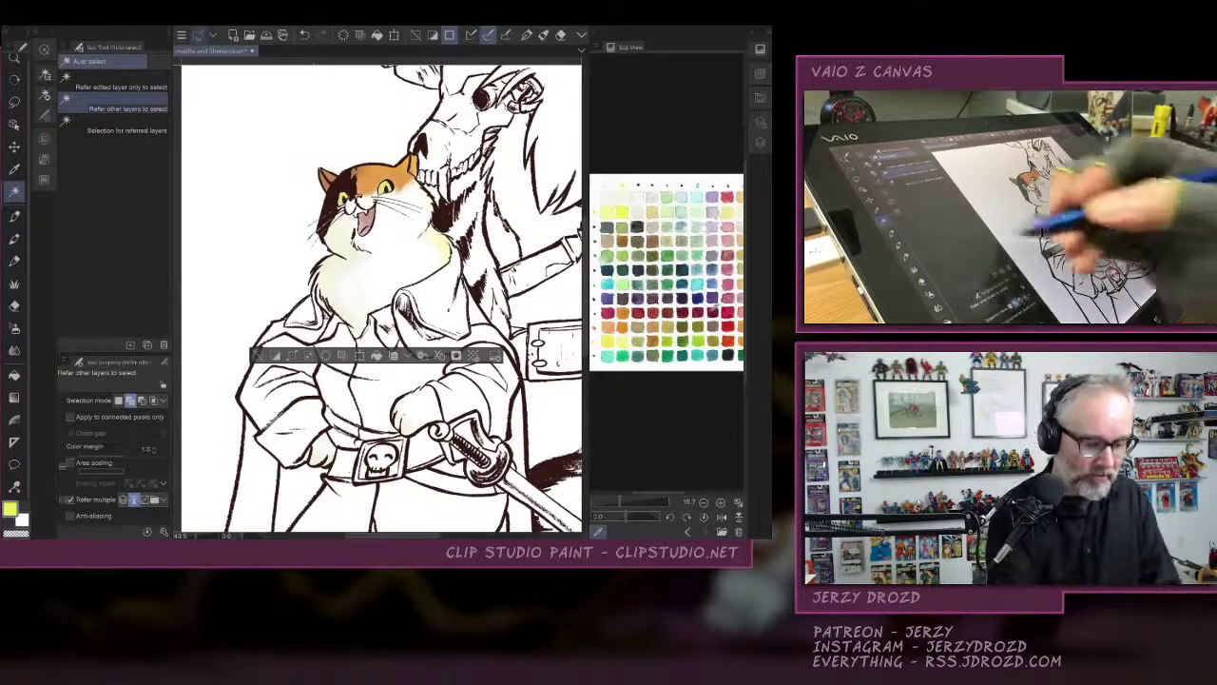
left_click(716, 307)
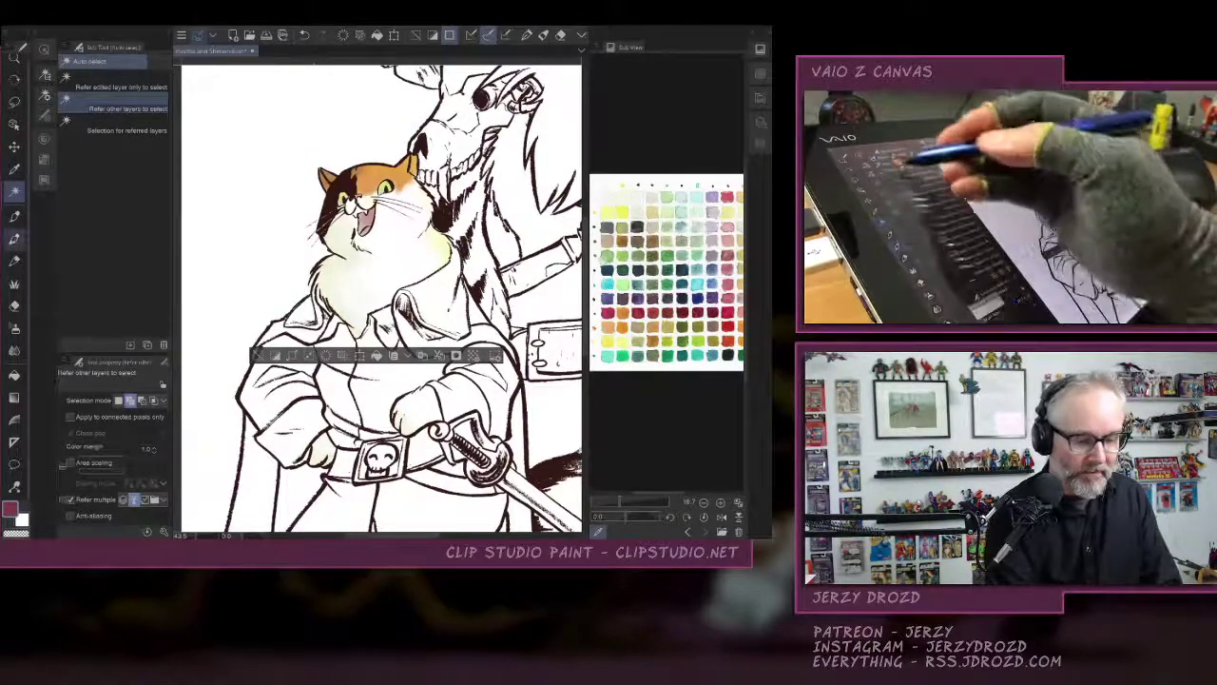
left_click(14, 239)
left_click(133, 126)
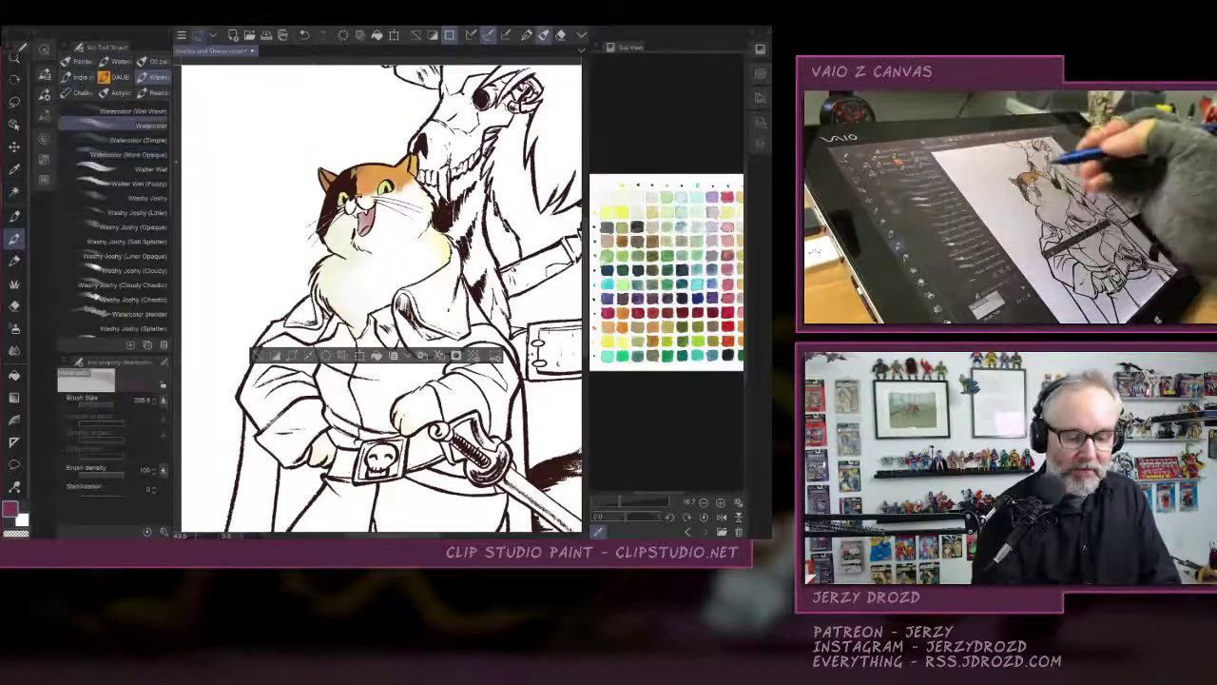
left_click_drag(409, 255, 468, 335)
left_click_drag(285, 301, 312, 325)
mouse_move(450, 251)
left_mouse_down()
mouse_move(419, 291)
mouse_move(460, 329)
left_mouse_up()
left_click_drag(308, 306, 314, 326)
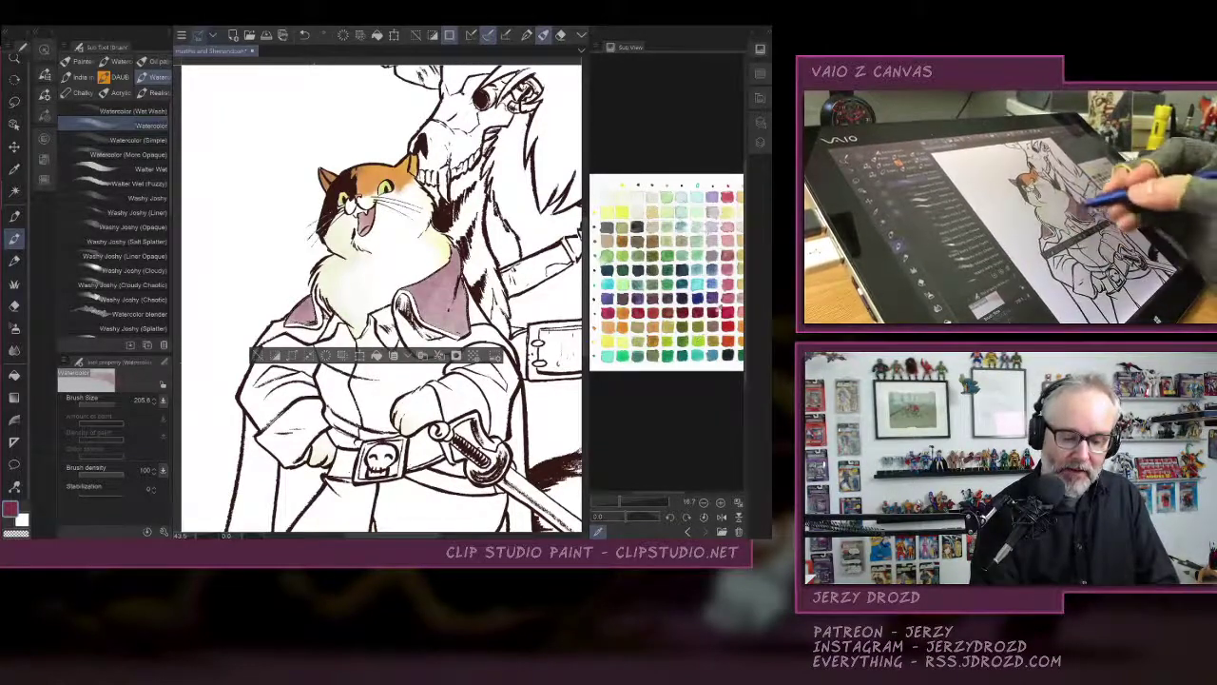
Deepen the collar lining with layered crimson and plum glazes, darkening the folds beneath the fur.
left_click_drag(426, 287, 470, 337)
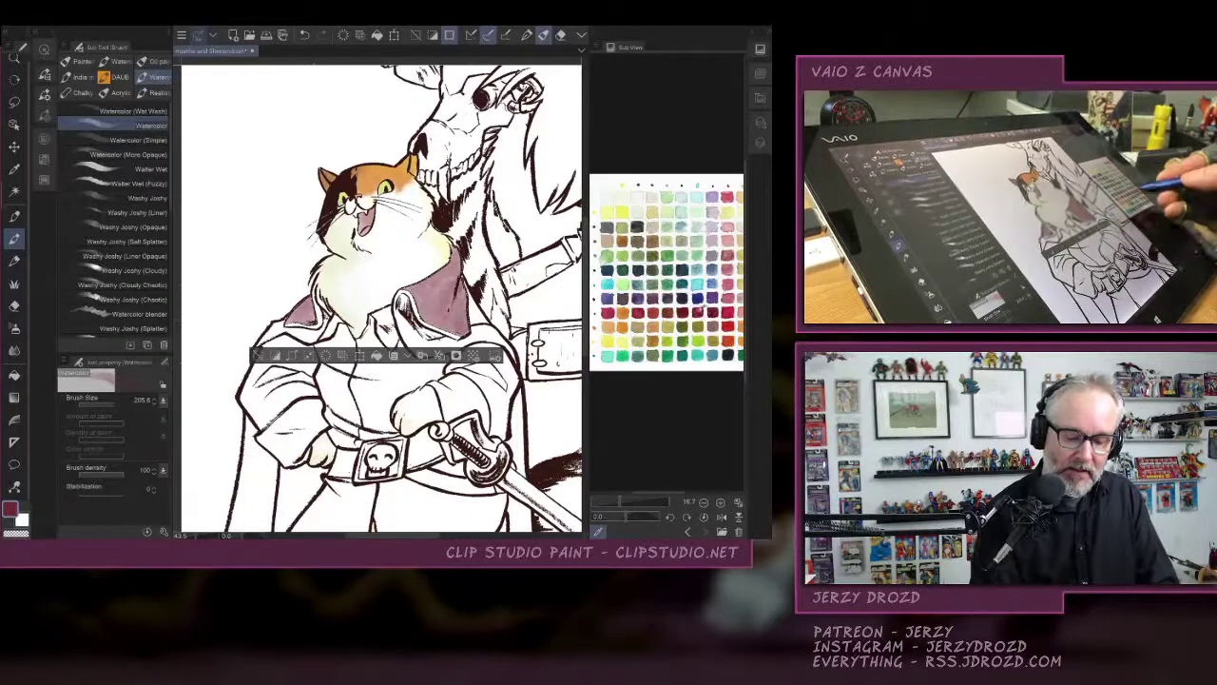
mouse_move(453, 257)
left_mouse_down()
mouse_move(430, 293)
mouse_move(457, 320)
left_mouse_up()
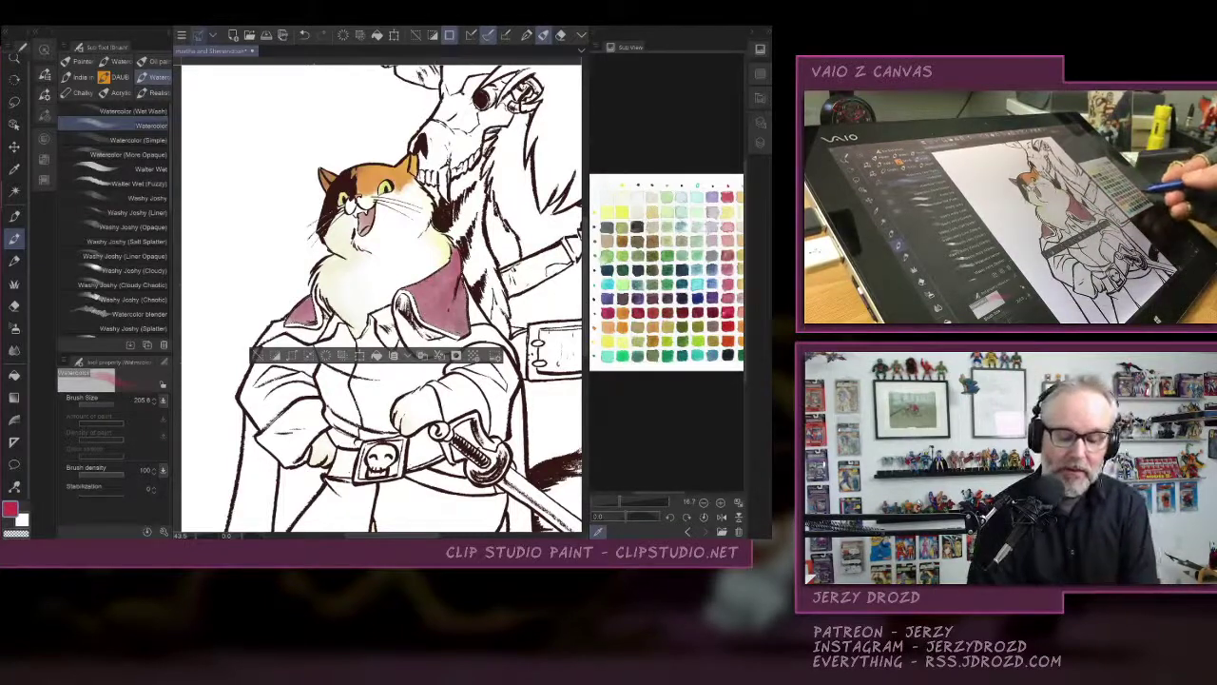
left_click(715, 310)
mouse_move(458, 287)
left_mouse_down()
mouse_move(460, 304)
mouse_move(430, 329)
mouse_move(443, 316)
left_mouse_up()
left_click_drag(308, 299, 312, 323)
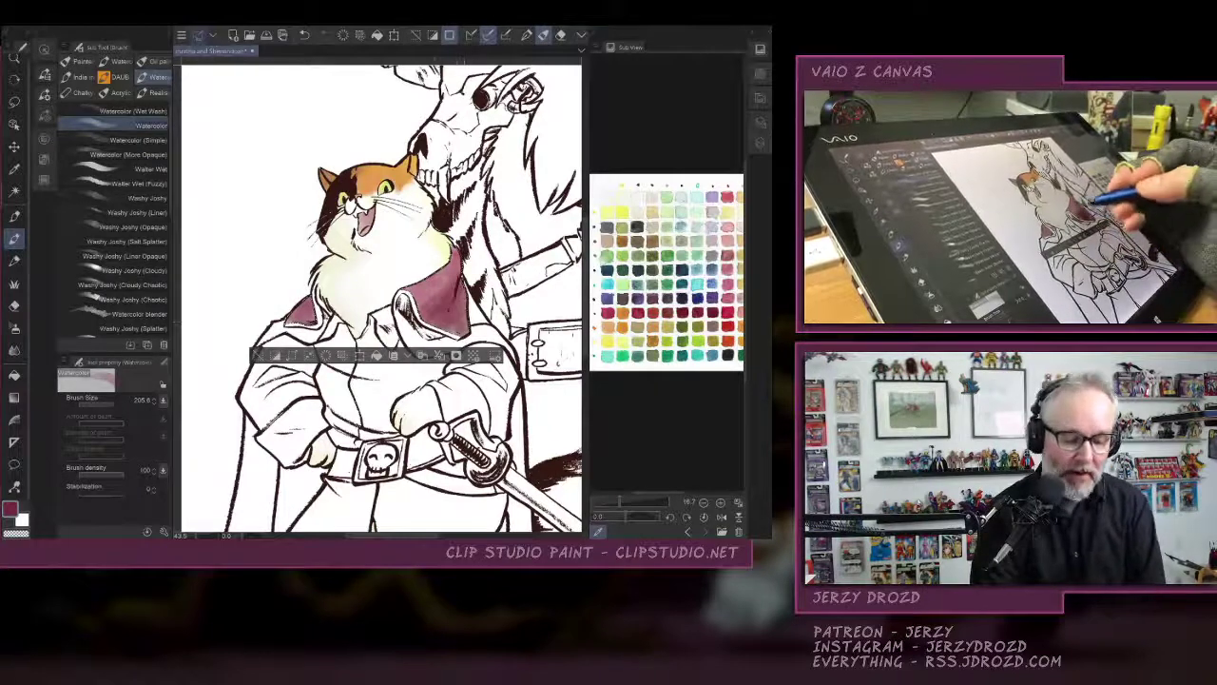
left_click_drag(432, 262, 456, 287)
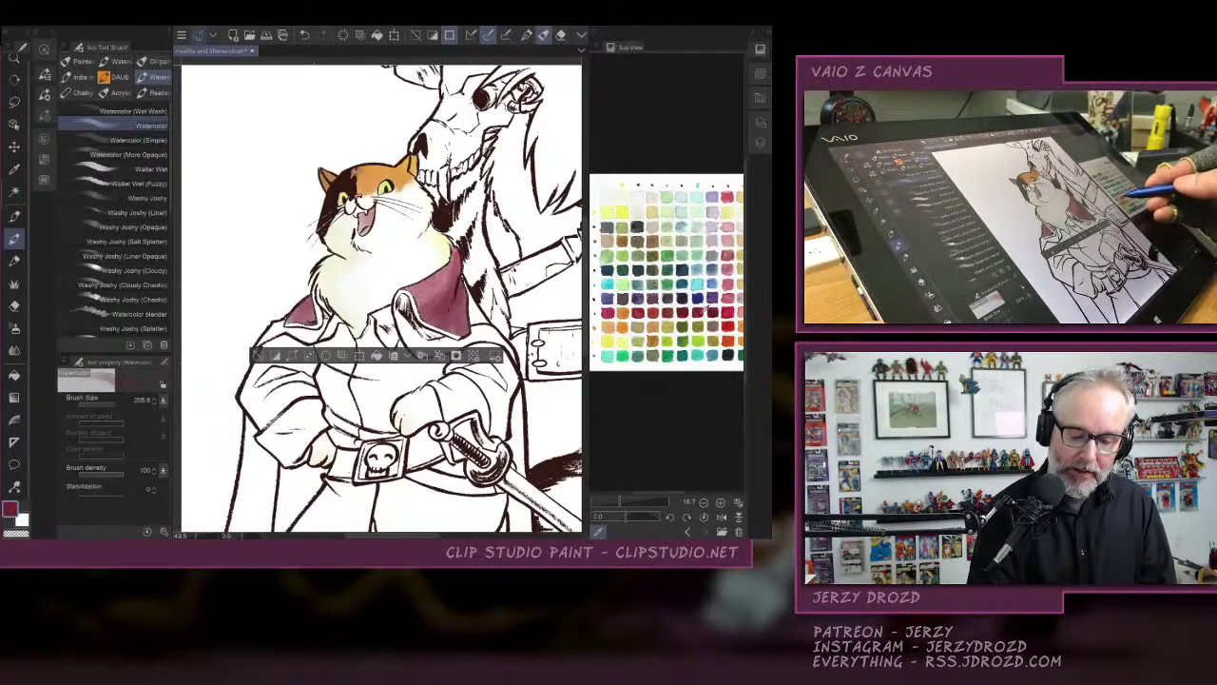
Warm the collar lining with orange-red from the swatch reference, and clear the selection.
left_click(632, 312)
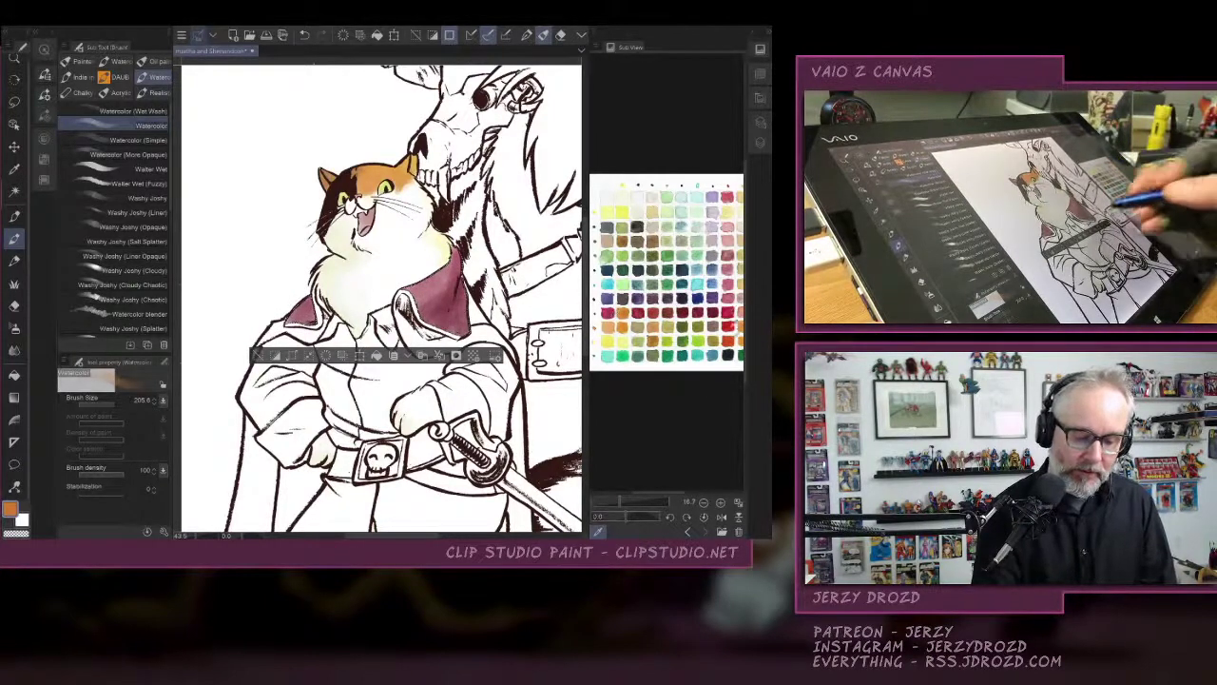
left_click(734, 337)
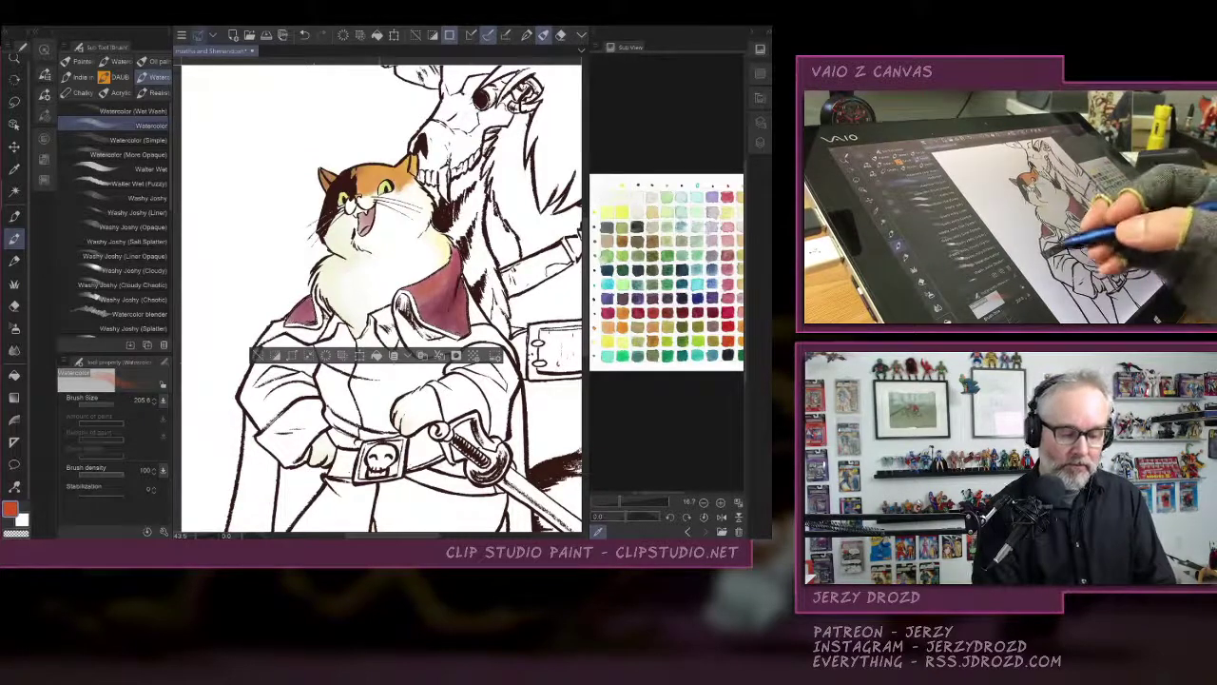
key("ctrl+d")
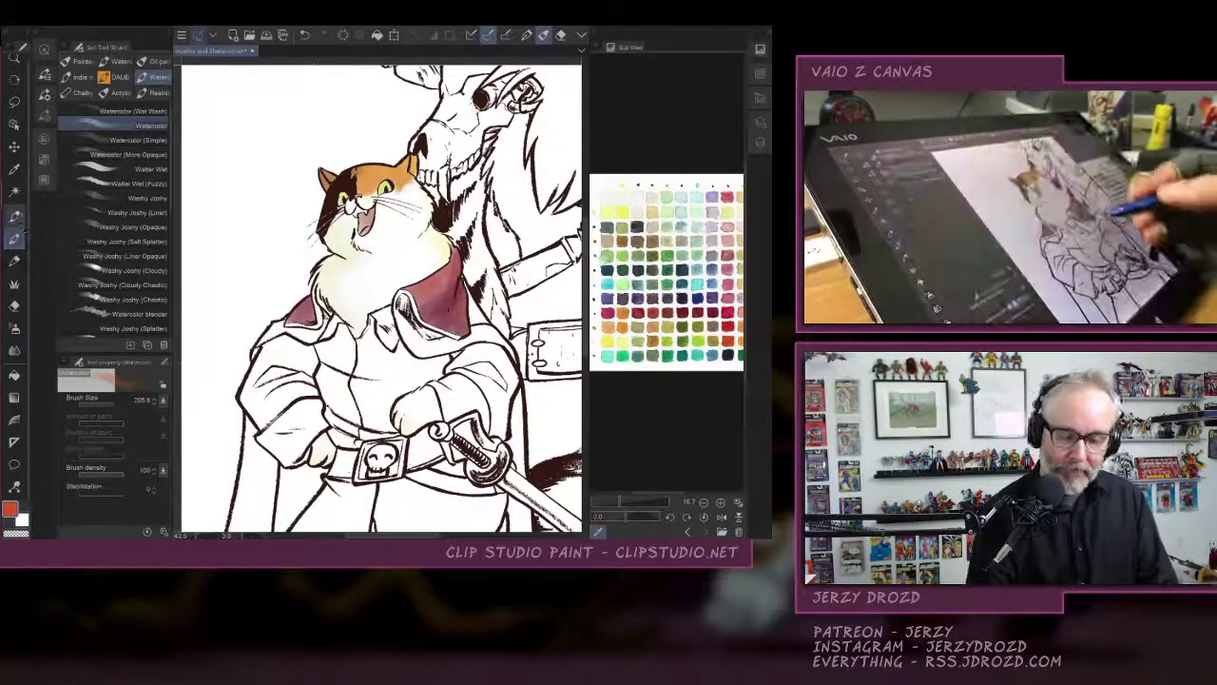
Show the flats, auto-select the purple outside of the small cat's cape, and hide the flats again.
left_click(14, 193)
left_click(760, 142)
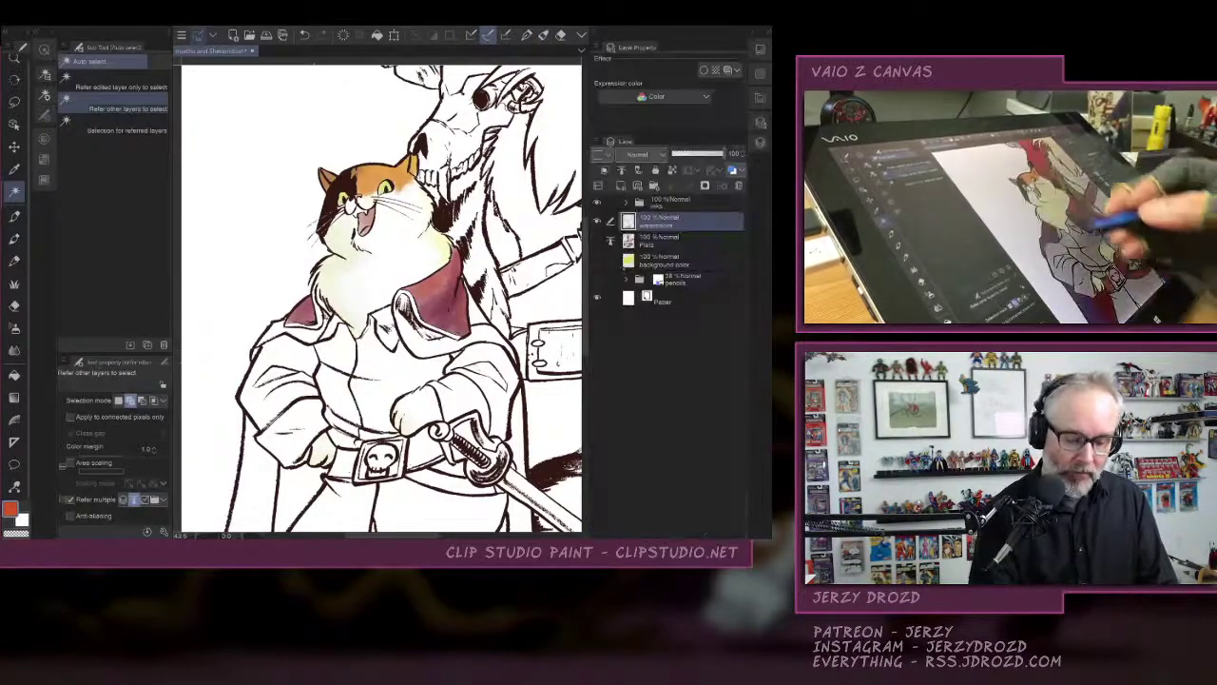
left_click(597, 241)
left_click(420, 344)
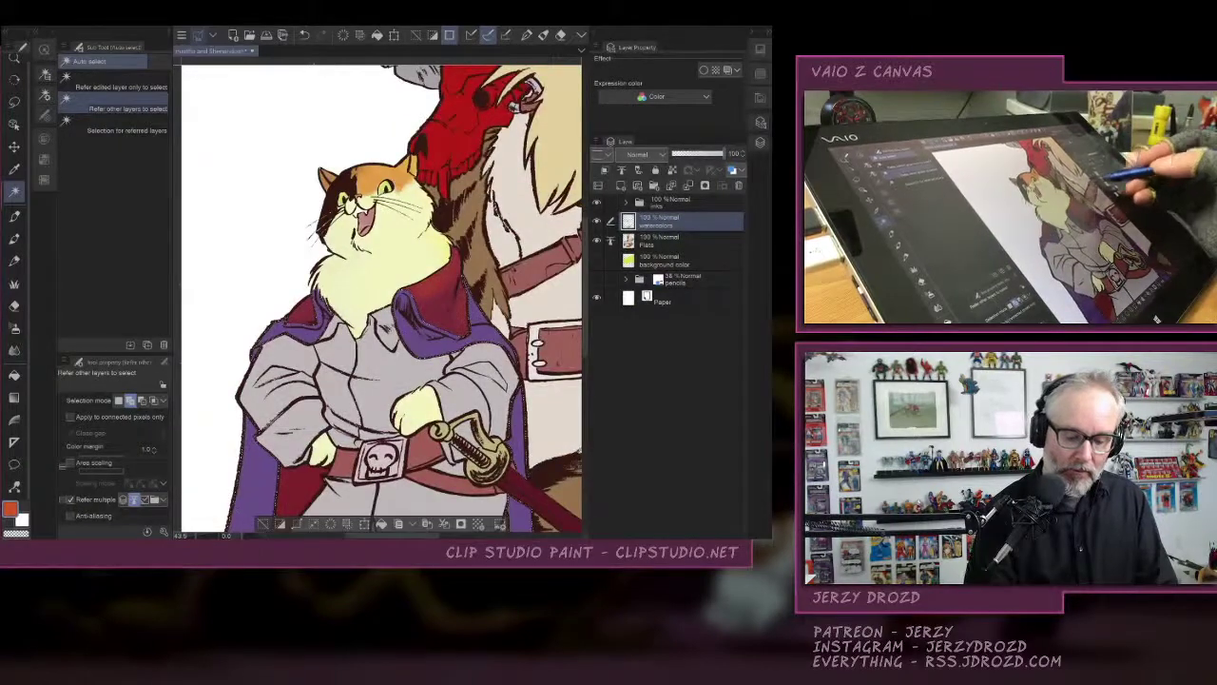
left_click(597, 241)
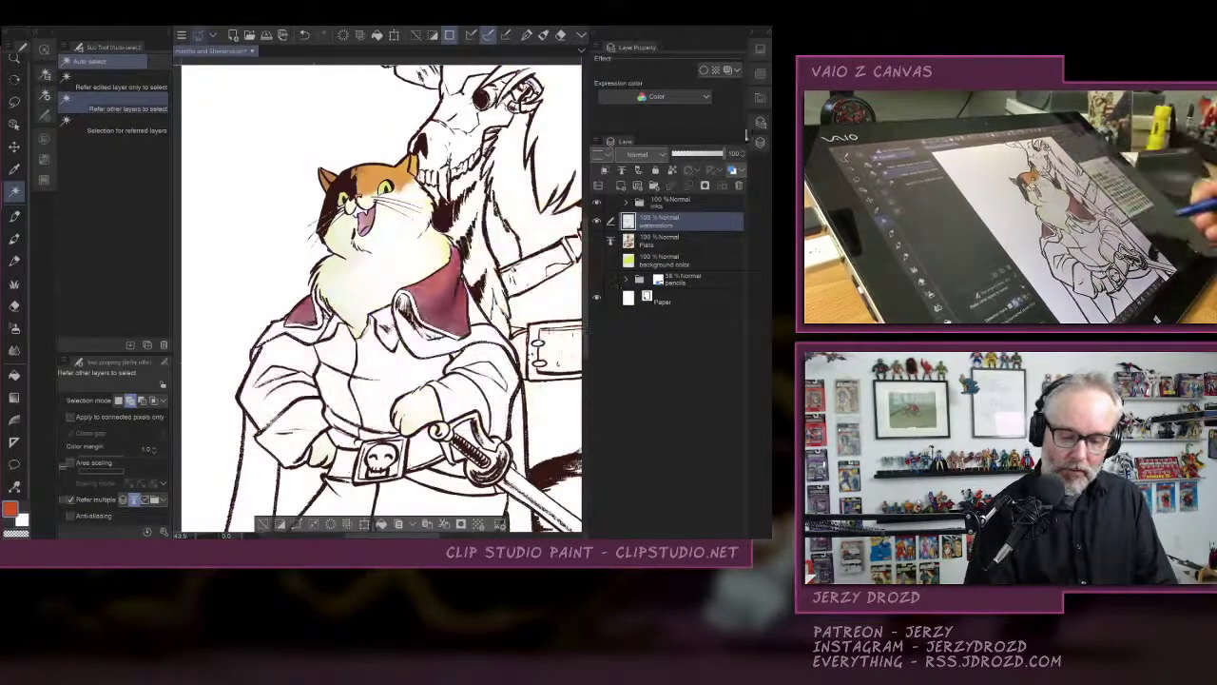
Wash violet from the swatch reference over the long cape panel beside the bent elbow, using the Watercolor (Simple) brush.
left_click(760, 48)
left_click(713, 299)
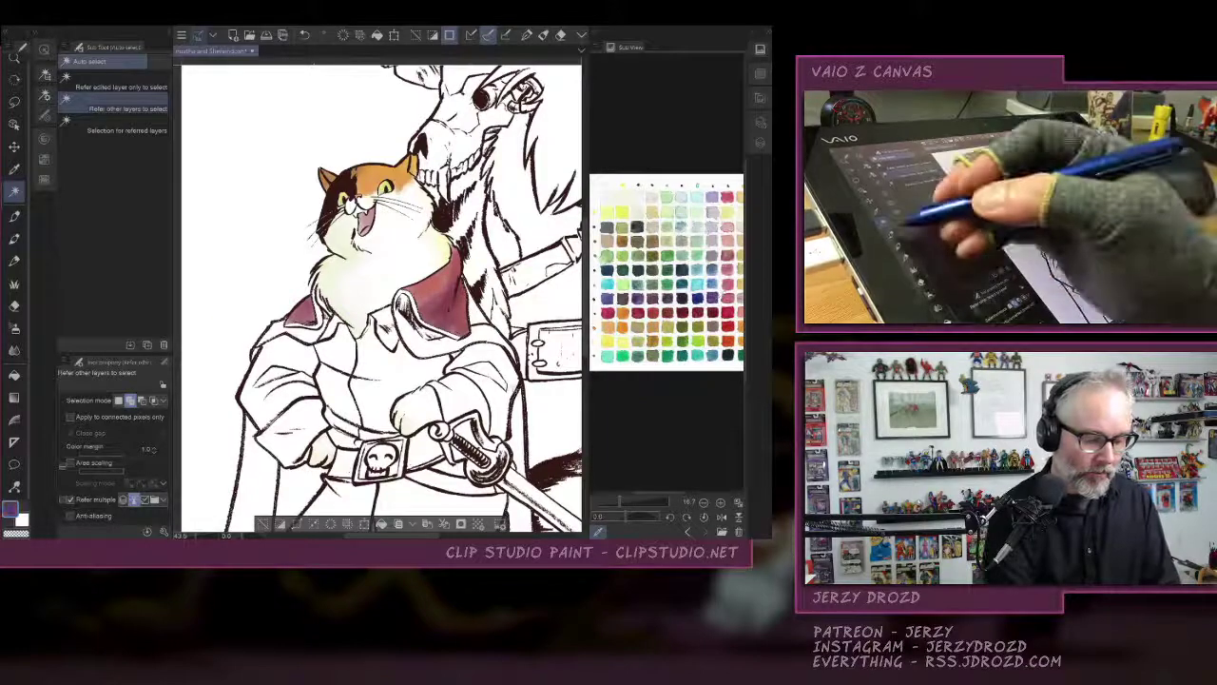
left_click(13, 239)
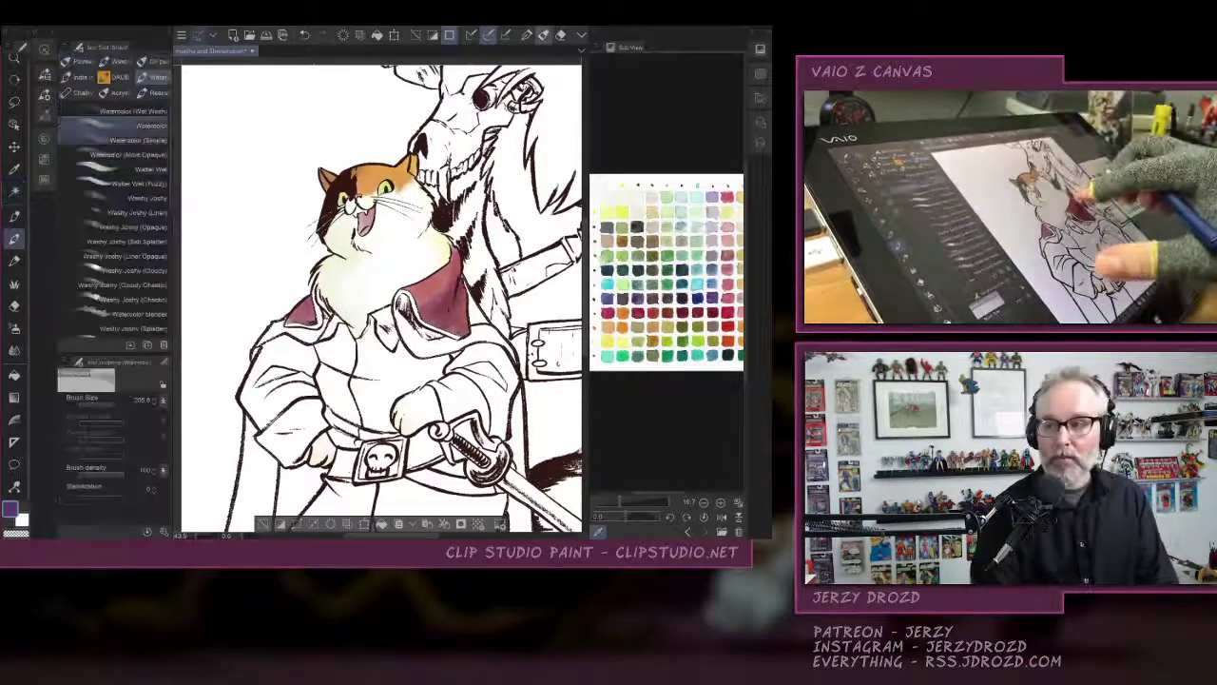
left_click(133, 140)
scroll(400, 295, "down", 1)
mouse_move(399, 342)
left_mouse_down()
mouse_move(346, 234)
mouse_move(263, 230)
left_mouse_up()
left_click_drag(249, 303, 219, 415)
left_click_drag(249, 369, 234, 447)
left_click_drag(227, 397, 219, 453)
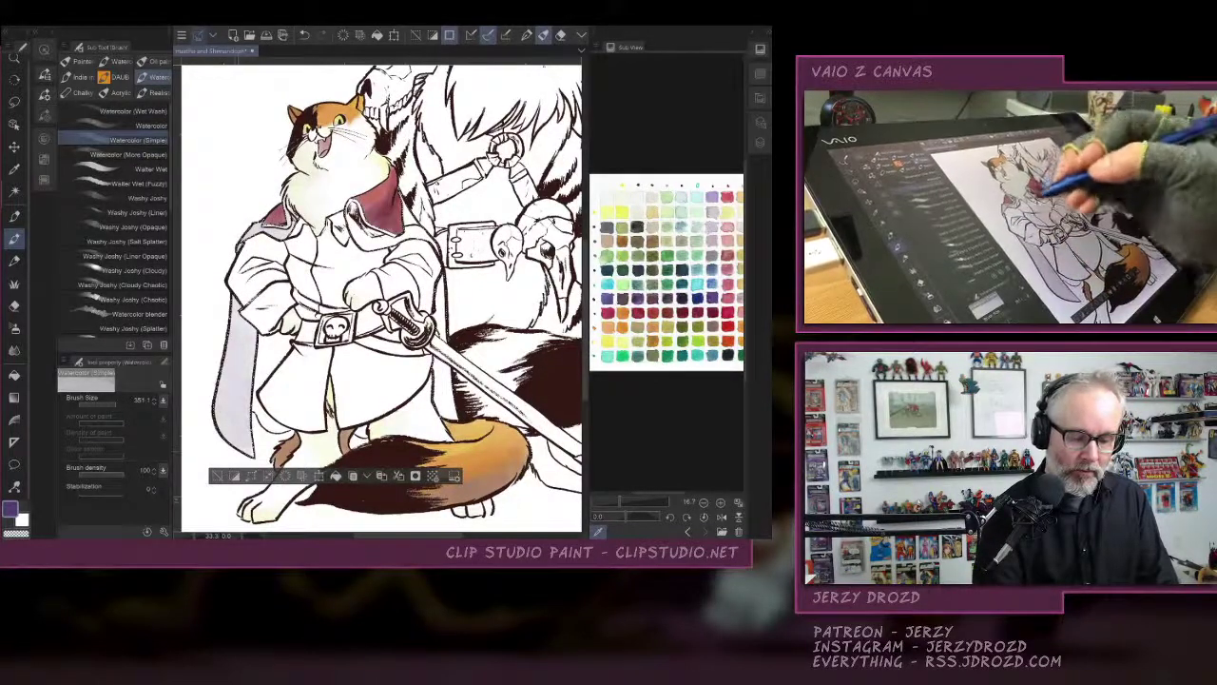
Paint violet along the cape's collar edge, shoulder and the strip behind the sword, and add a second layer to the long panel.
mouse_move(354, 201)
left_mouse_down()
mouse_move(365, 239)
mouse_move(420, 245)
left_mouse_up()
mouse_move(407, 230)
left_mouse_down()
mouse_move(431, 242)
mouse_move(441, 341)
left_mouse_up()
left_click_drag(443, 360, 451, 418)
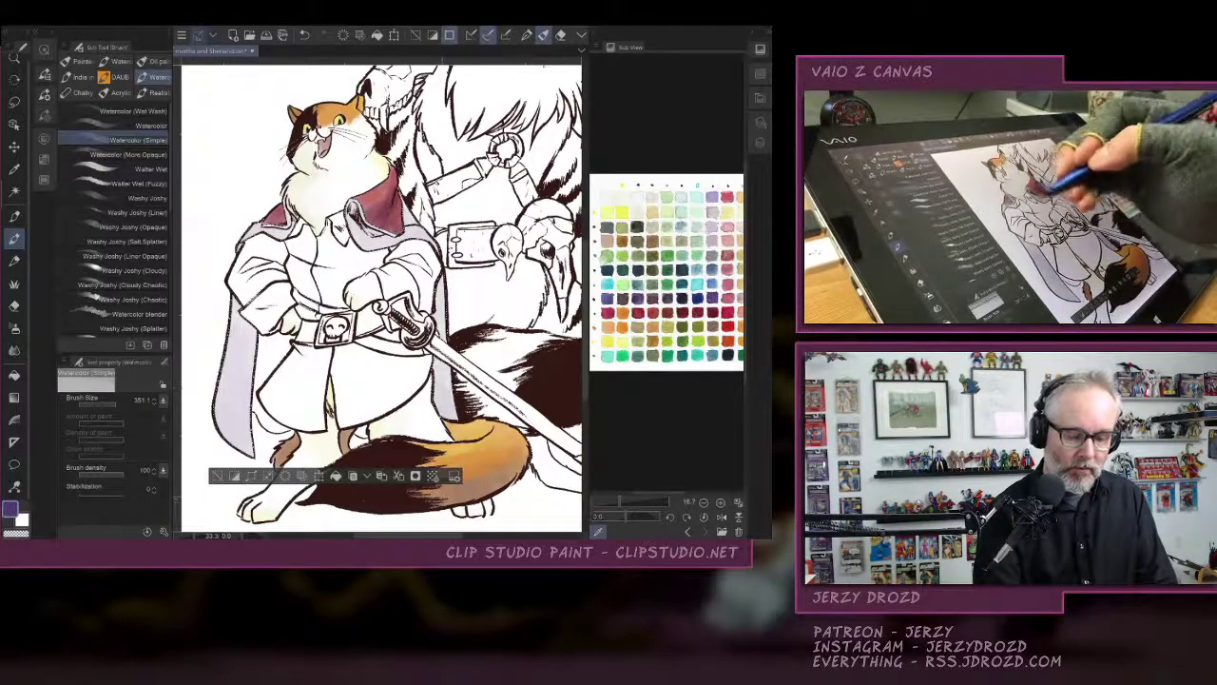
mouse_move(352, 204)
left_mouse_down()
mouse_move(388, 244)
mouse_move(422, 234)
left_mouse_up()
left_click_drag(440, 278, 449, 416)
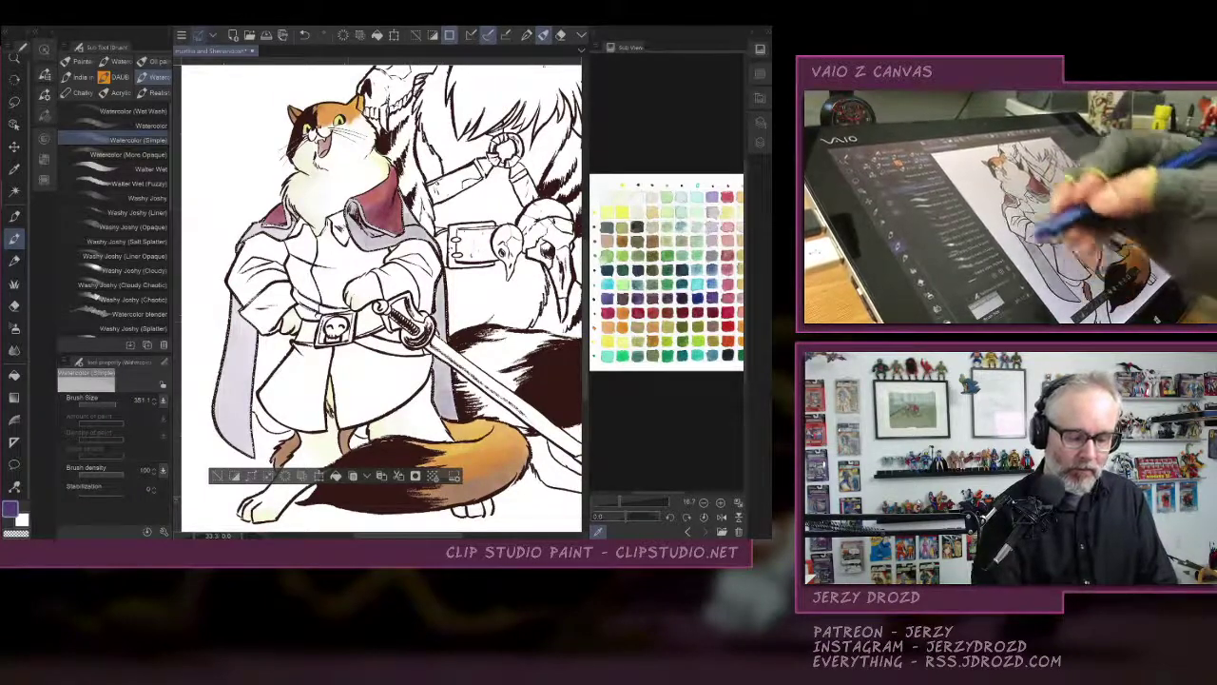
left_click_drag(290, 217, 277, 235)
left_click_drag(251, 302, 228, 445)
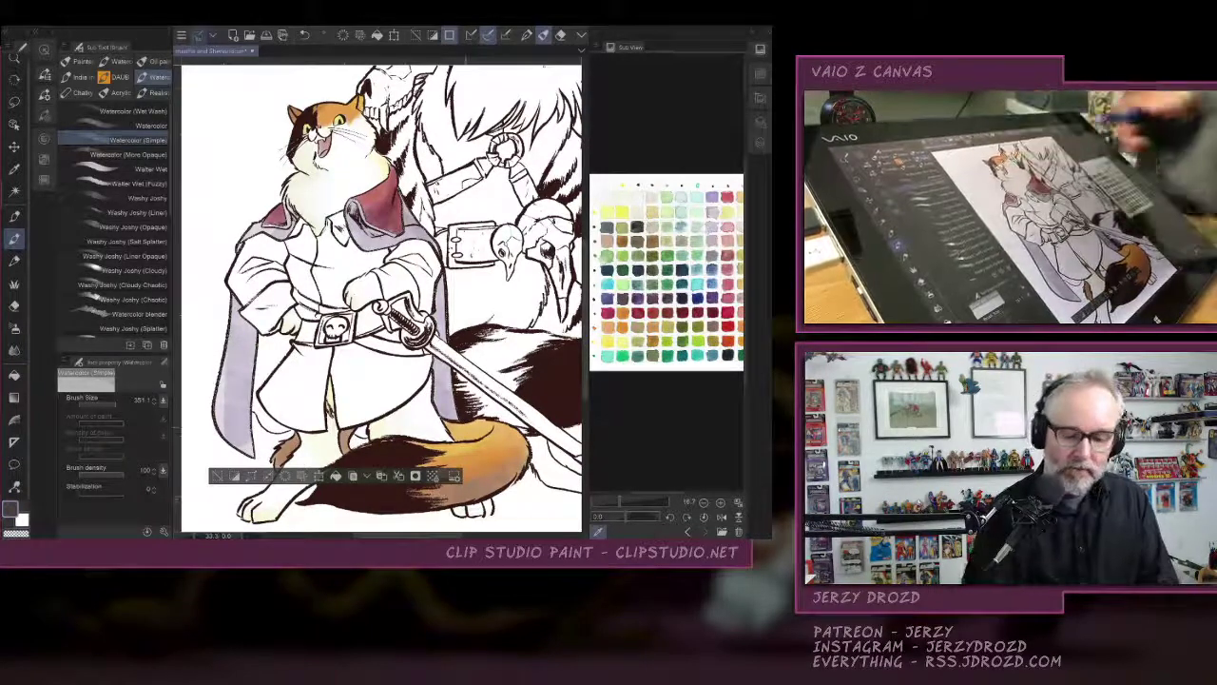
Resample violet from the swatch reference and glaze it over the folds of the long cape panel.
left_click(715, 212)
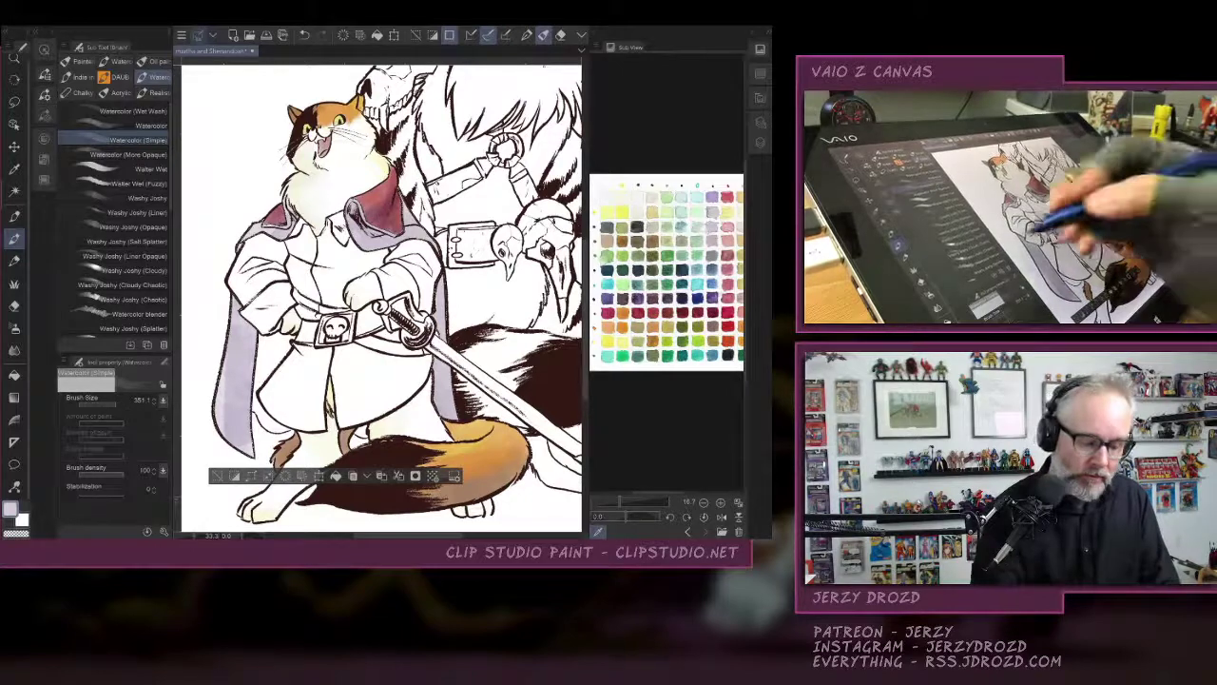
left_click(716, 295)
left_click_drag(243, 415, 234, 375)
mouse_move(239, 437)
left_mouse_down()
mouse_move(234, 325)
mouse_move(220, 426)
left_mouse_up()
left_click_drag(235, 321, 238, 298)
mouse_move(354, 205)
left_mouse_down()
mouse_move(357, 238)
mouse_move(407, 241)
mouse_move(381, 231)
left_mouse_up()
mouse_move(240, 423)
left_mouse_down()
mouse_move(221, 393)
mouse_move(221, 352)
mouse_move(217, 433)
mouse_move(218, 350)
left_mouse_up()
left_click(305, 34)
left_click(305, 34)
Deepen the long cape panel and the collar edge with another layer of violet.
left_click_drag(245, 447, 236, 306)
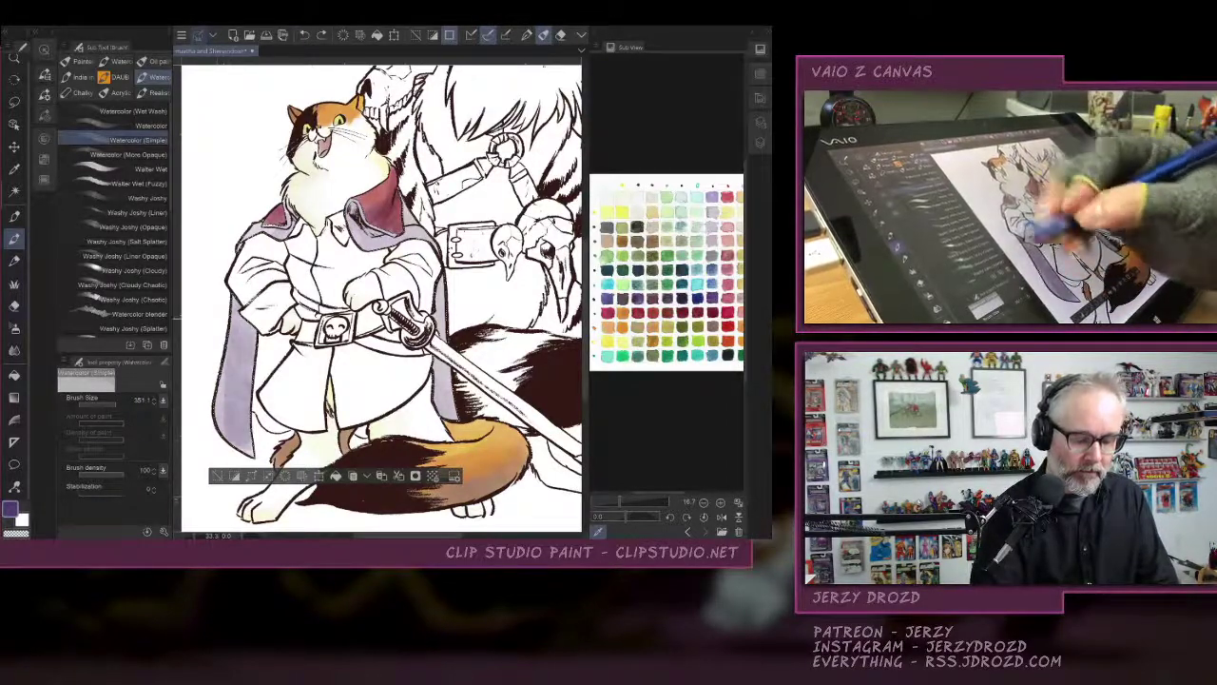
mouse_move(238, 443)
left_mouse_down()
mouse_move(221, 322)
mouse_move(245, 352)
mouse_move(255, 329)
left_mouse_up()
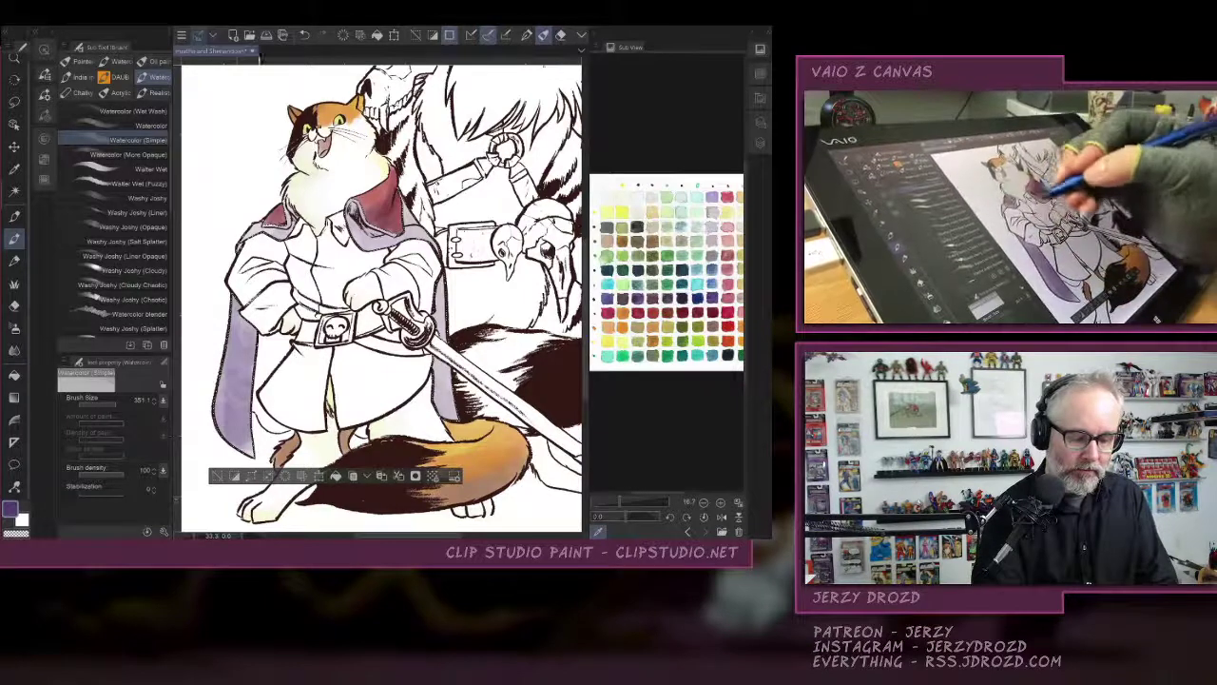
left_click_drag(356, 220, 401, 245)
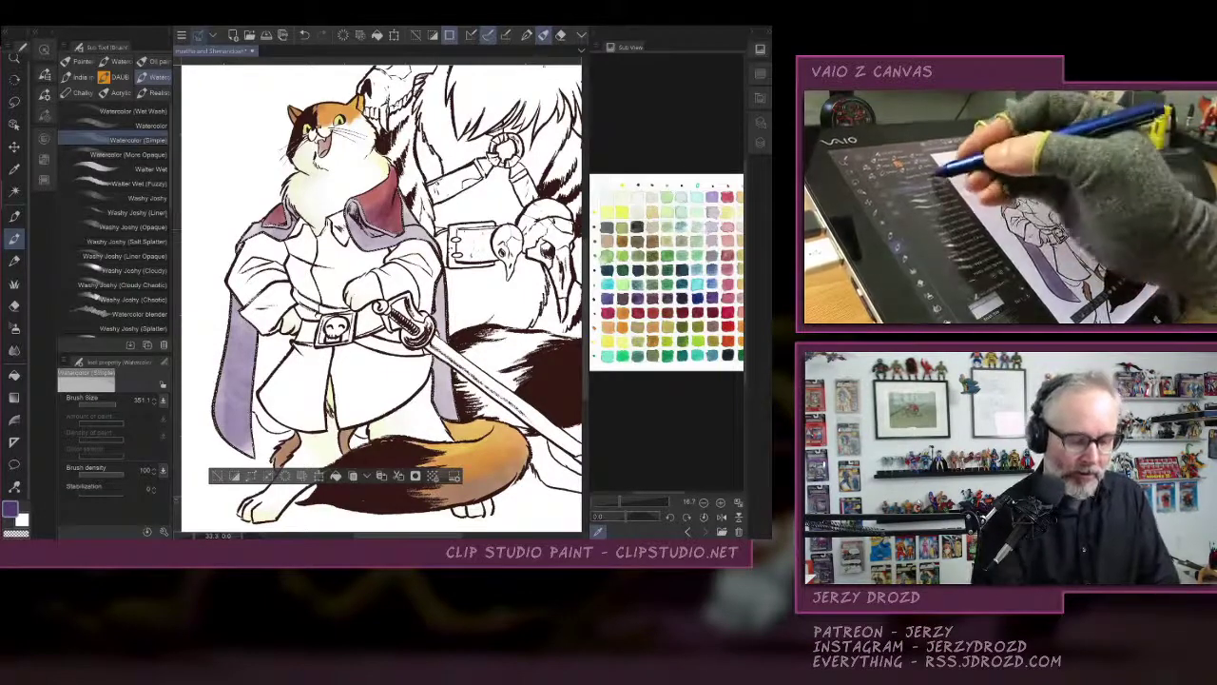
Shade the folds of the violet cape panels, collar edge and shoulder with the Watercolor brush, and clear the selection.
left_click(138, 125)
mouse_move(291, 219)
left_mouse_down()
mouse_move(283, 232)
mouse_move(247, 230)
mouse_move(289, 207)
left_mouse_up()
left_click_drag(238, 320, 241, 373)
left_click_drag(250, 428, 244, 454)
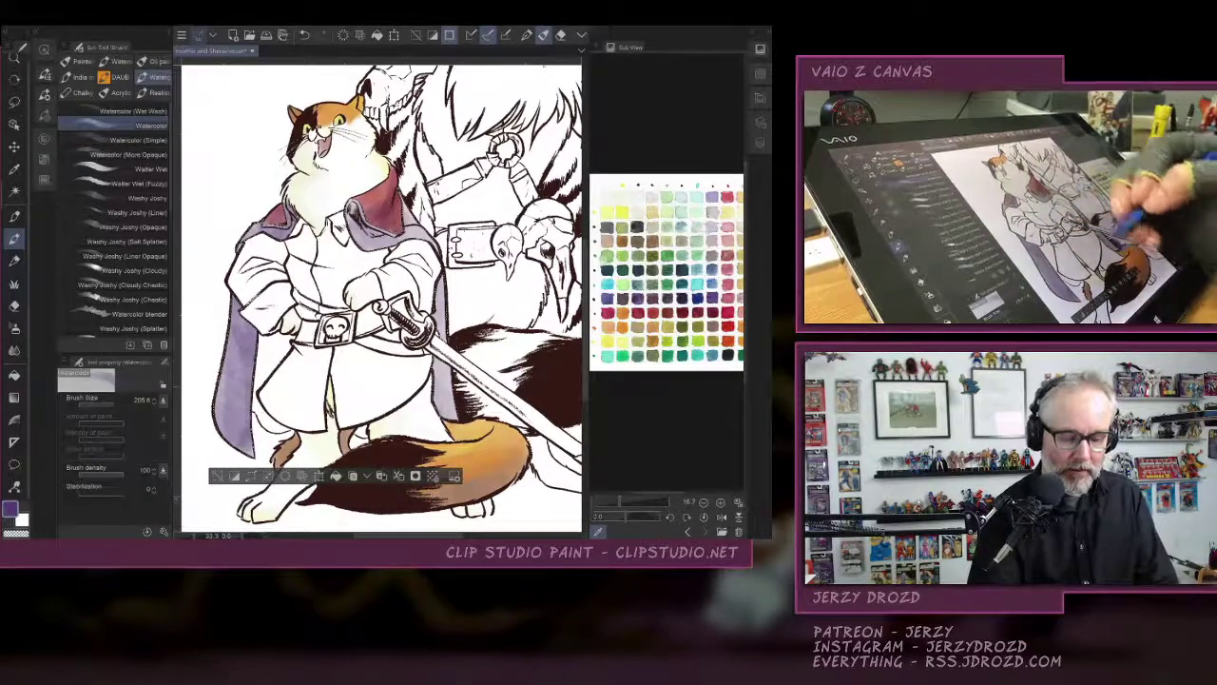
mouse_move(438, 360)
left_mouse_down()
mouse_move(442, 420)
mouse_move(443, 405)
left_mouse_up()
mouse_move(352, 205)
left_mouse_down()
mouse_move(379, 245)
mouse_move(347, 224)
left_mouse_up()
left_click_drag(381, 241, 416, 236)
left_click(620, 211)
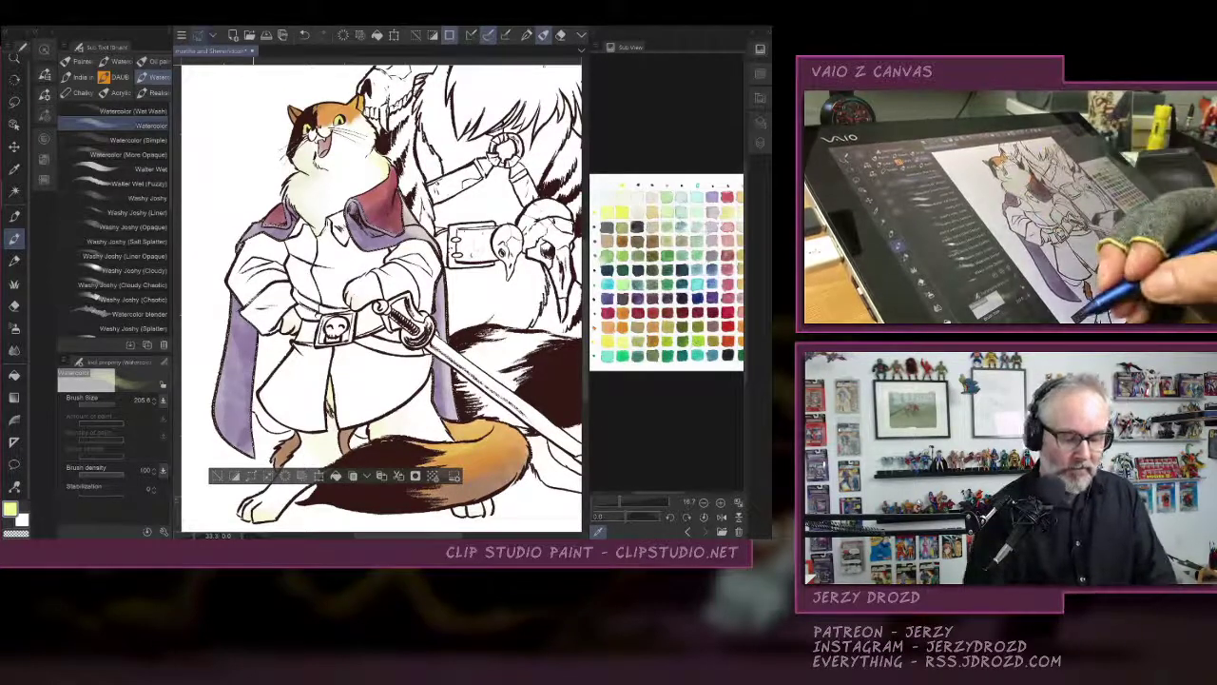
key("ctrl+d")
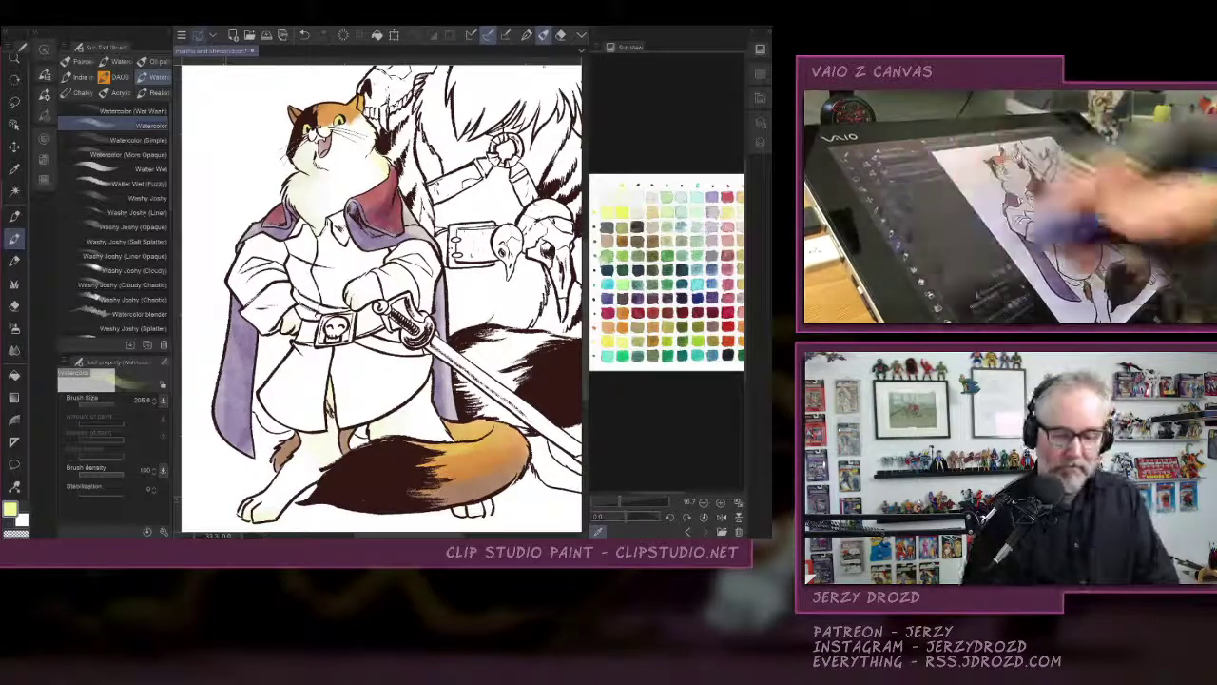
Select the cape's red lining with Auto select using the Flats layer, hide the flats again, and make the watercolors layer active.
left_click(14, 191)
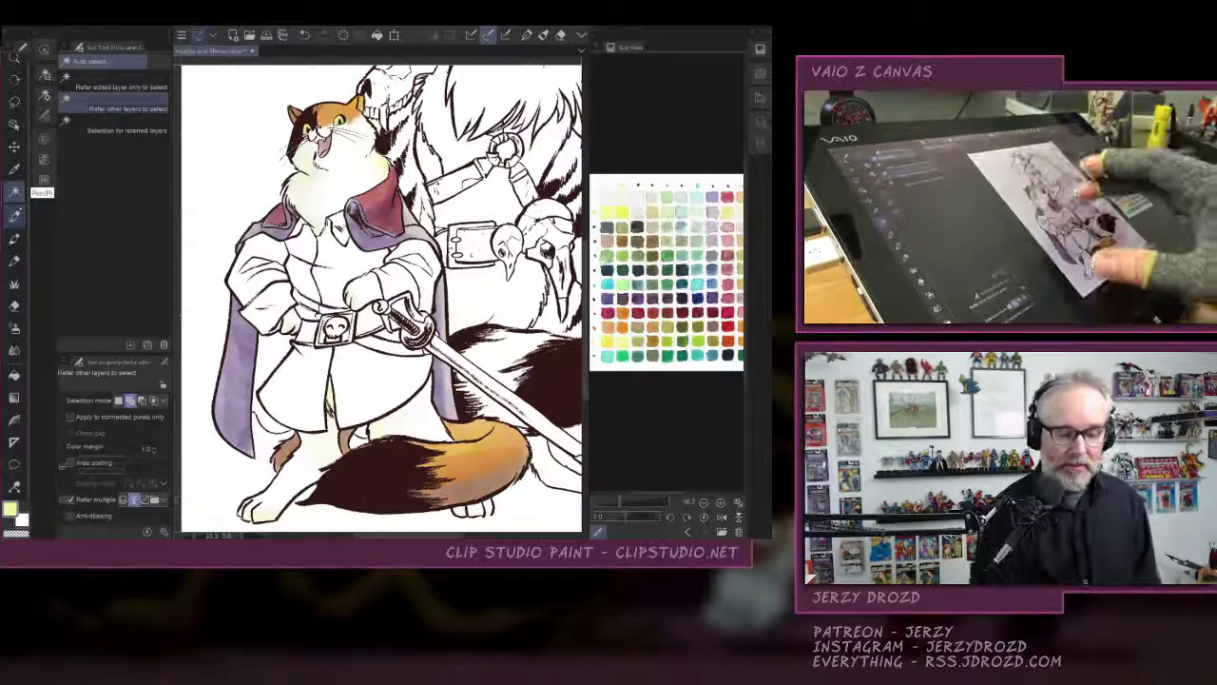
scroll(380, 299, "down", 3)
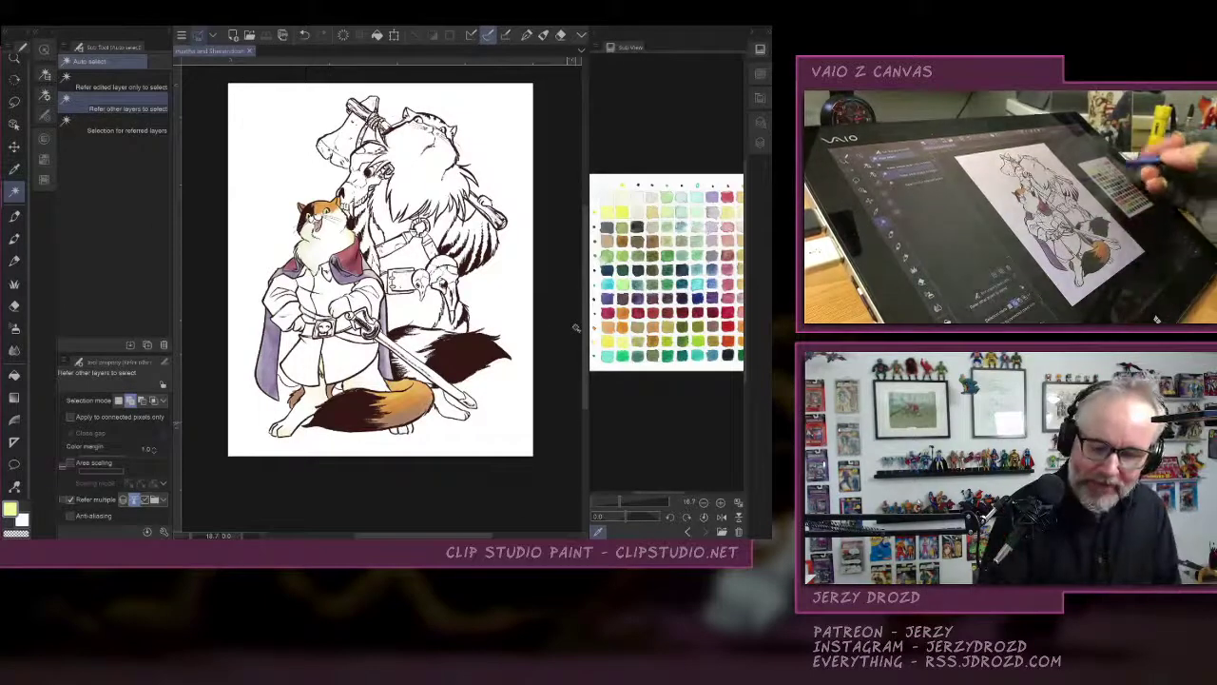
left_click(760, 143)
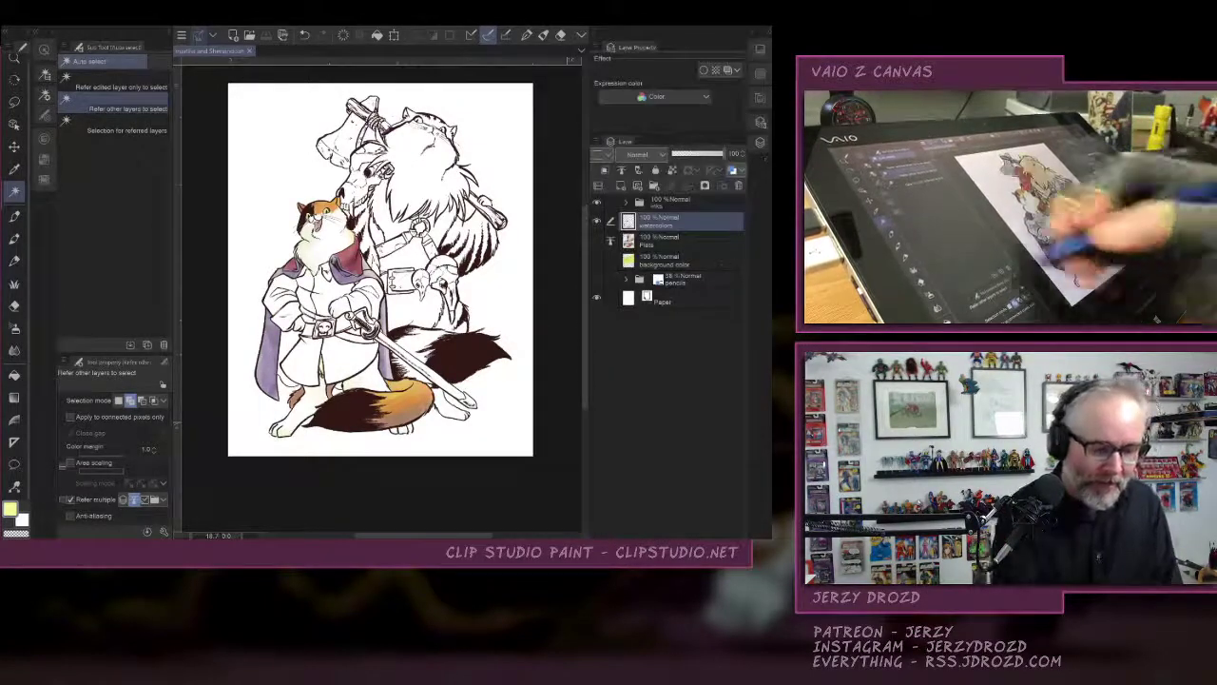
left_click(597, 241)
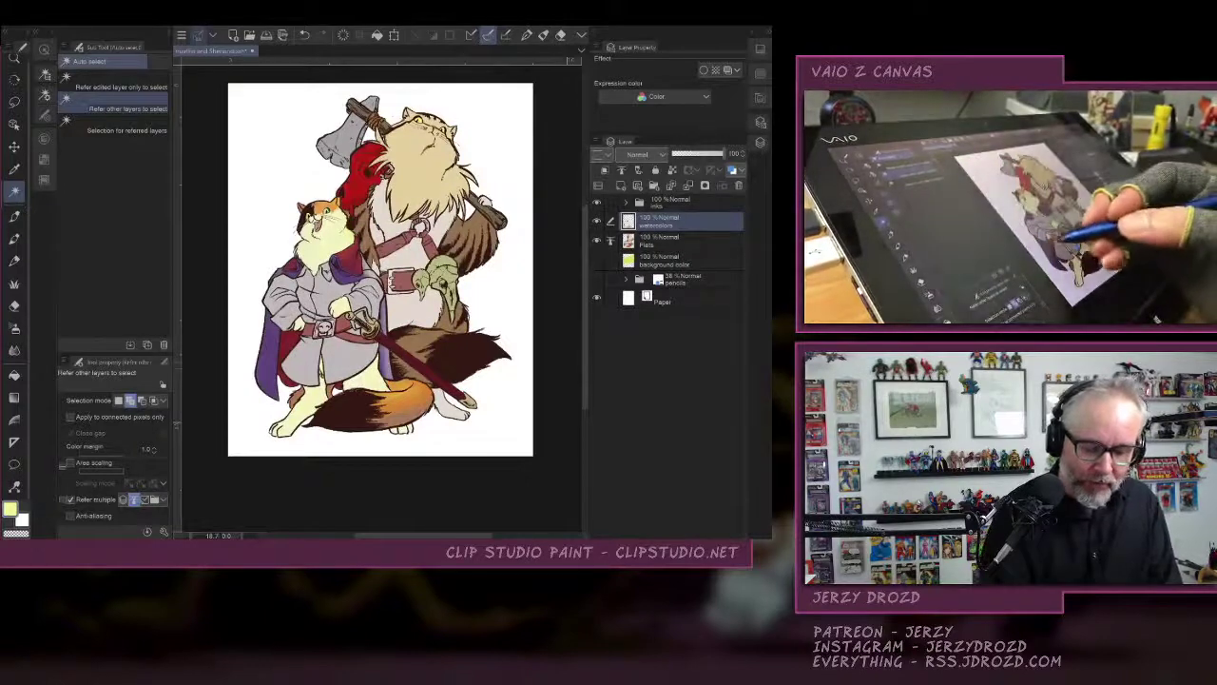
left_click(675, 241)
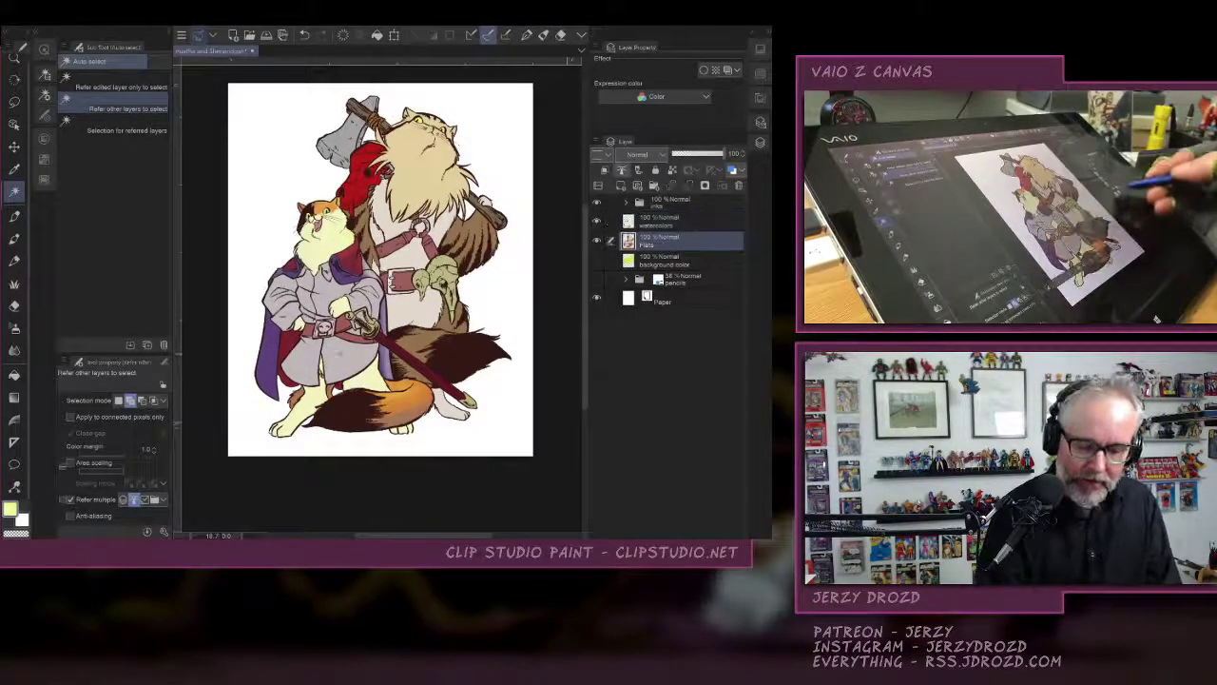
left_click(385, 362)
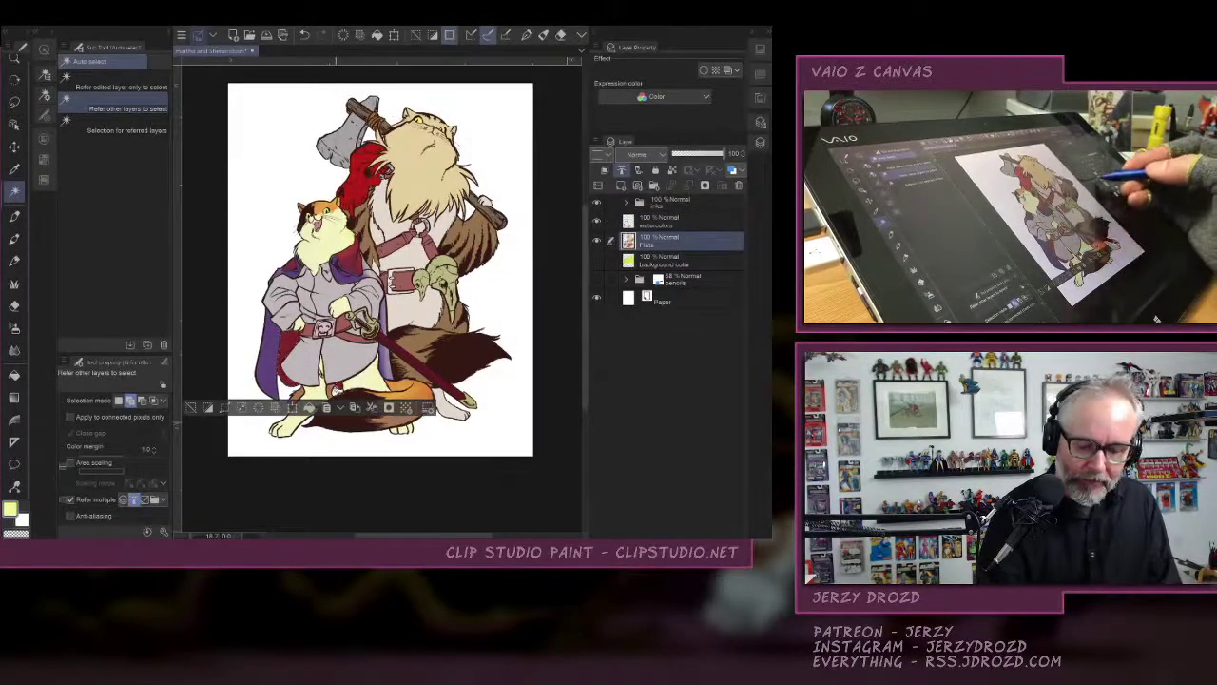
left_click(597, 240)
left_click(675, 222)
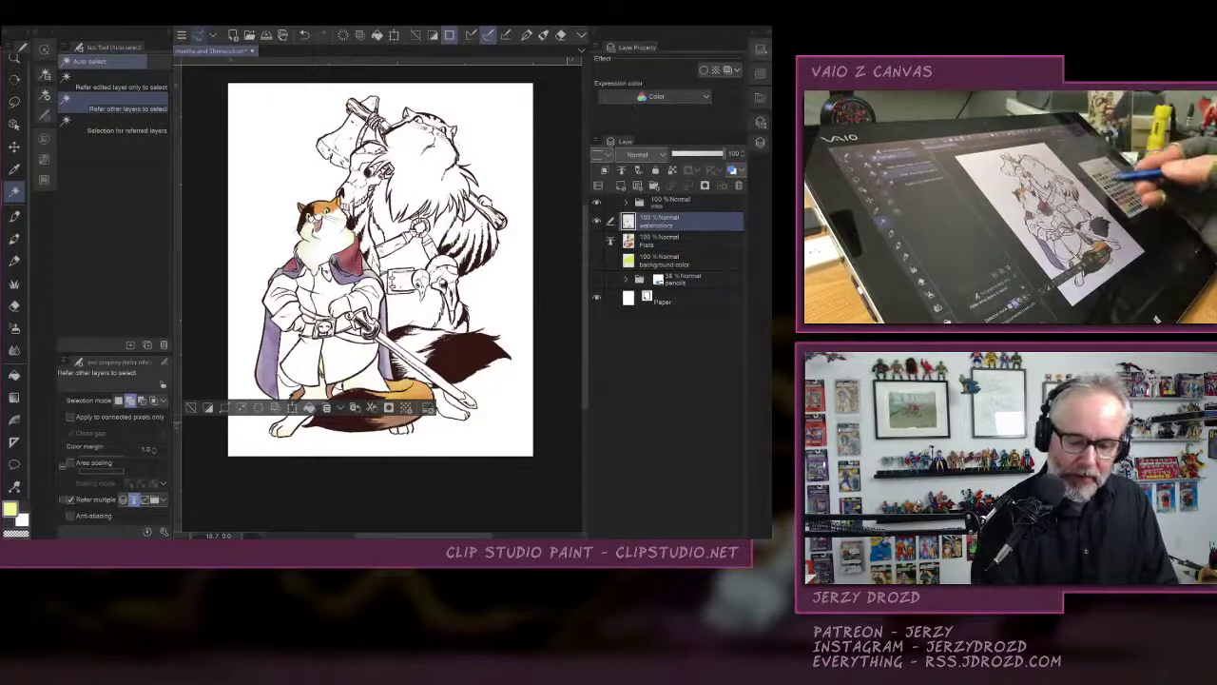
left_click(761, 50)
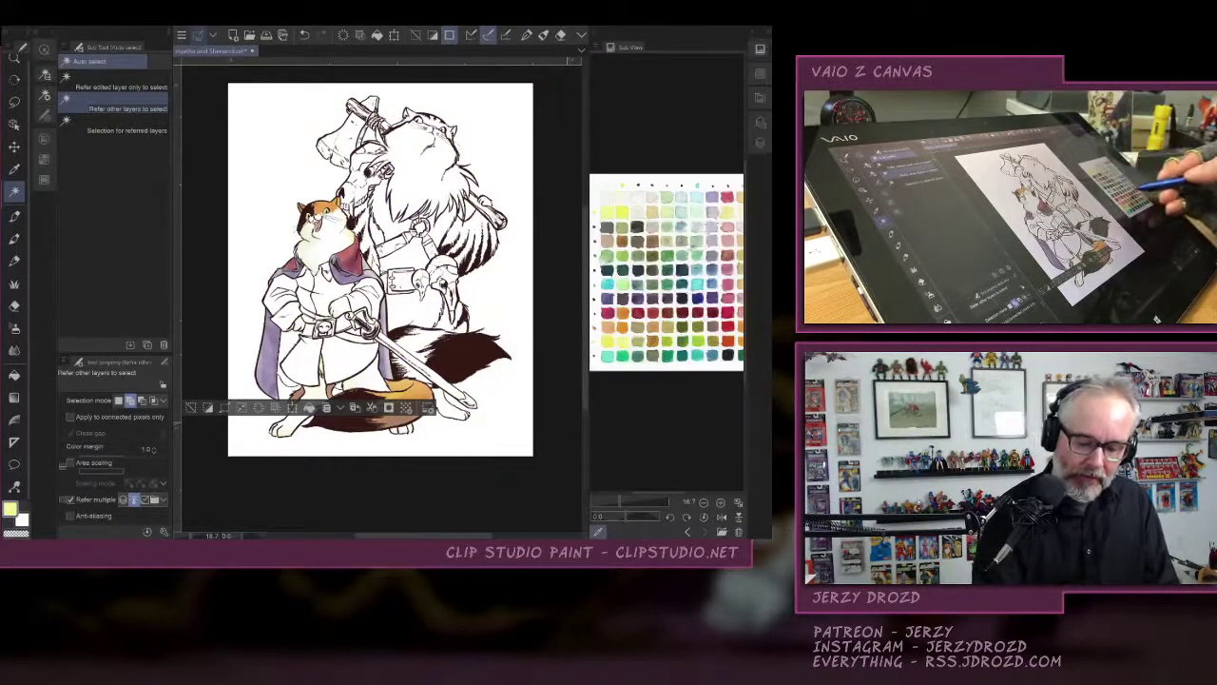
Wash crimson from the swatch reference over the cape lining beside the bent elbow, using the Watercolor (Simple) brush.
left_click(719, 306)
left_click(14, 238)
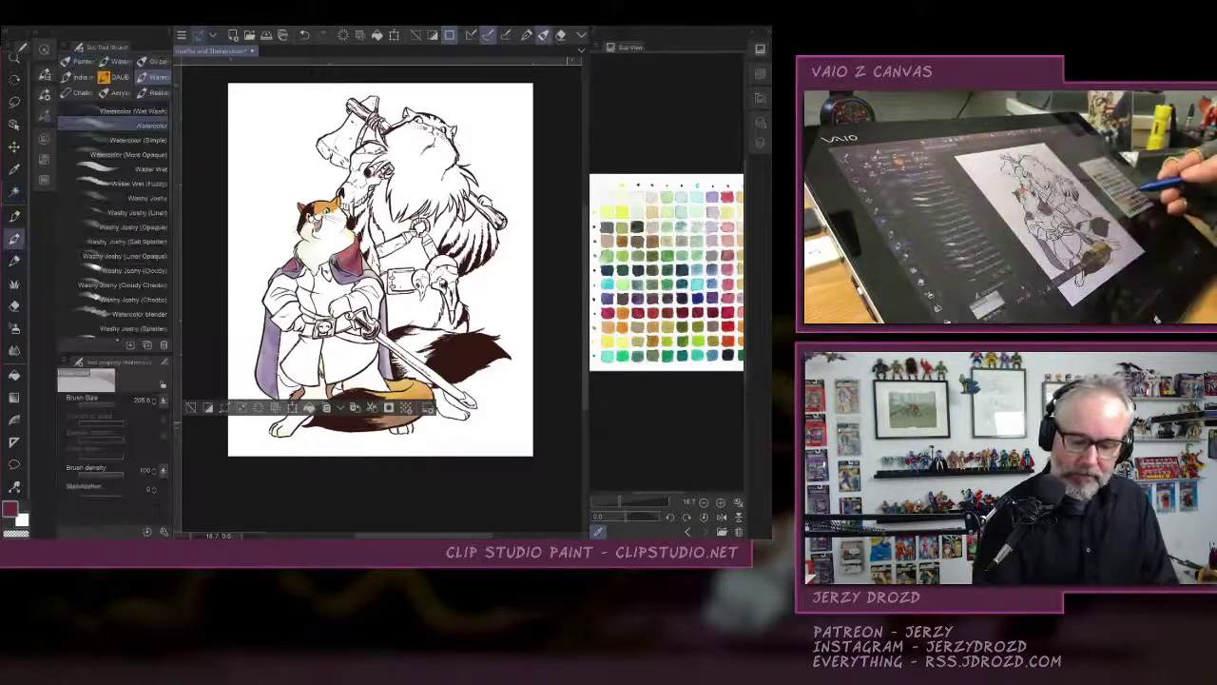
left_click(722, 310)
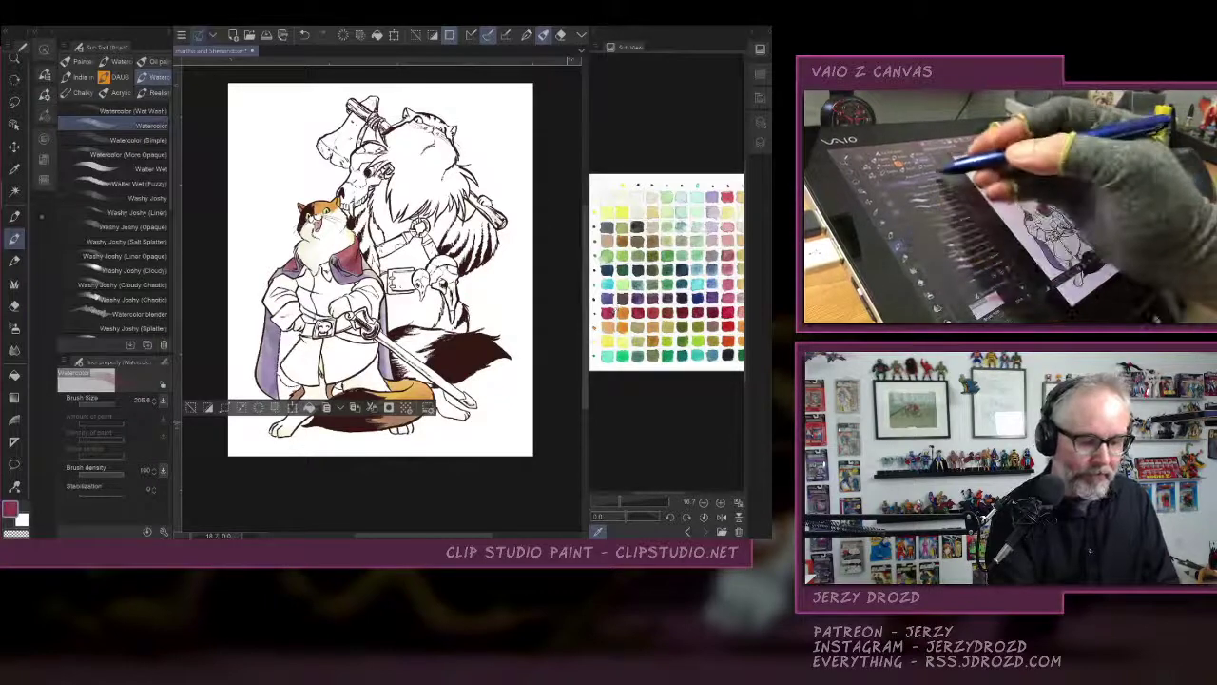
left_click(123, 140)
left_click_drag(295, 332, 283, 384)
left_click_drag(292, 334, 279, 361)
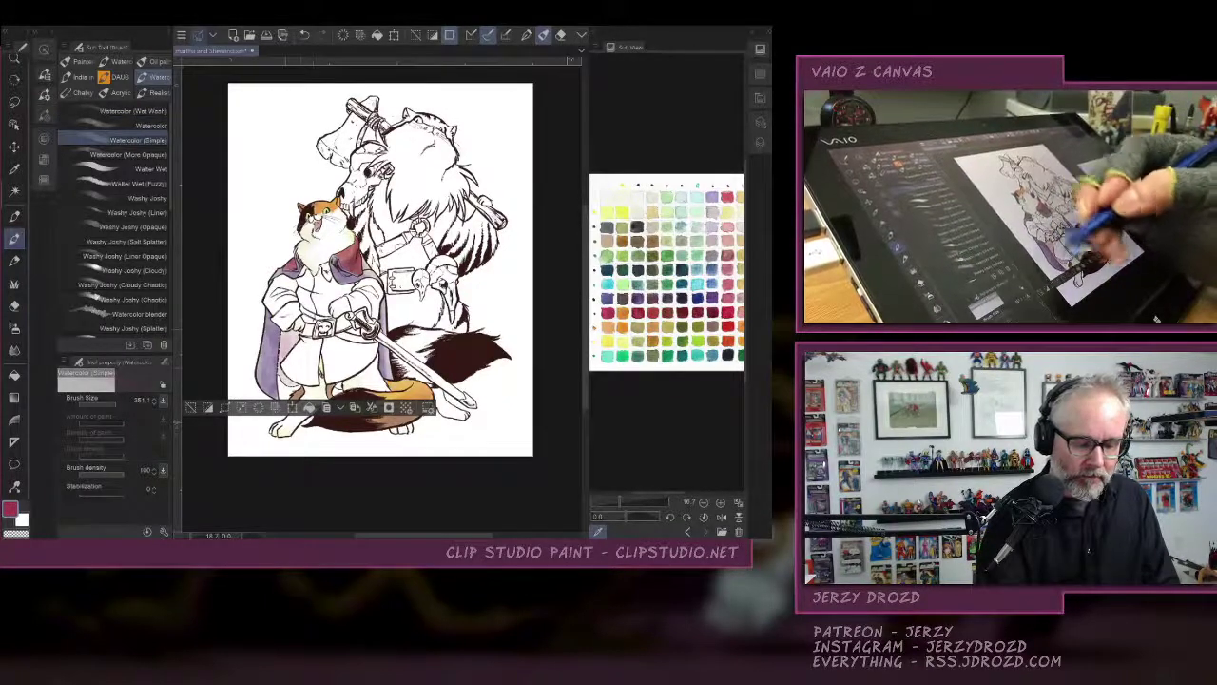
Deepen the crimson cape lining with another Watercolor (Simple) layer below the elbow and along the lower edge.
scroll(298, 390, "up", 3)
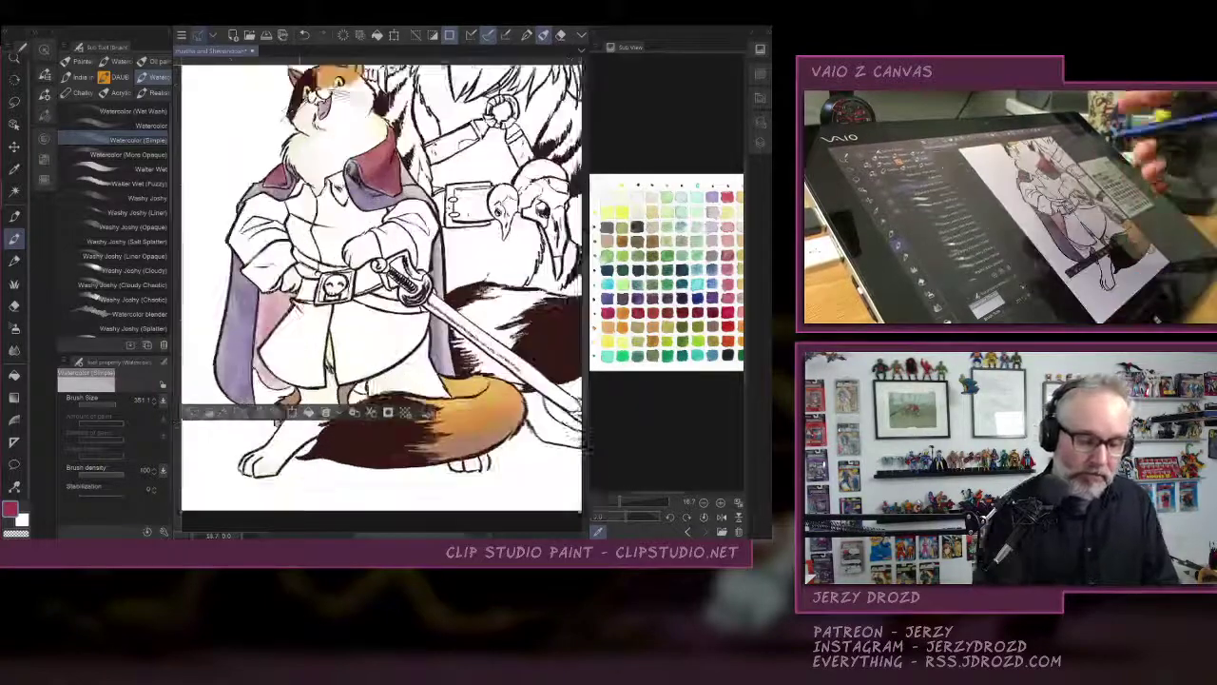
mouse_move(345, 280)
left_mouse_down()
mouse_move(415, 280)
mouse_move(343, 367)
mouse_move(361, 320)
mouse_move(360, 375)
mouse_move(346, 367)
left_mouse_up()
left_click(304, 35)
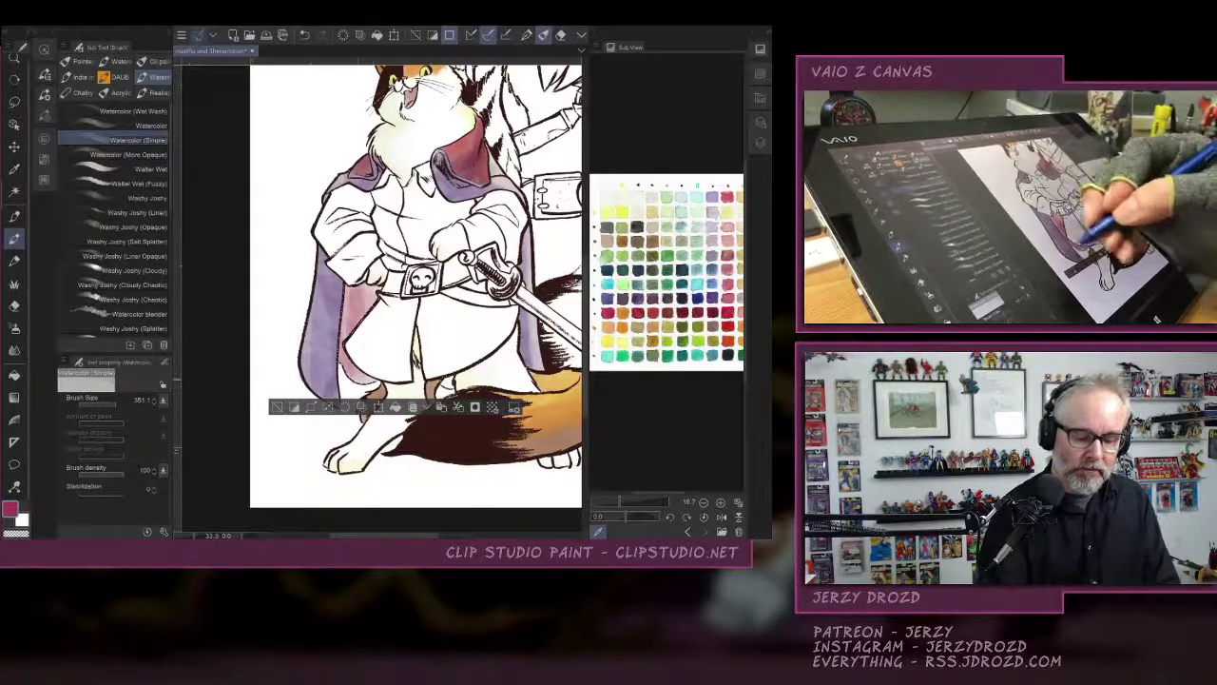
left_click_drag(367, 312, 374, 288)
mouse_move(364, 379)
left_mouse_down()
mouse_move(352, 294)
mouse_move(341, 371)
mouse_move(376, 385)
left_mouse_up()
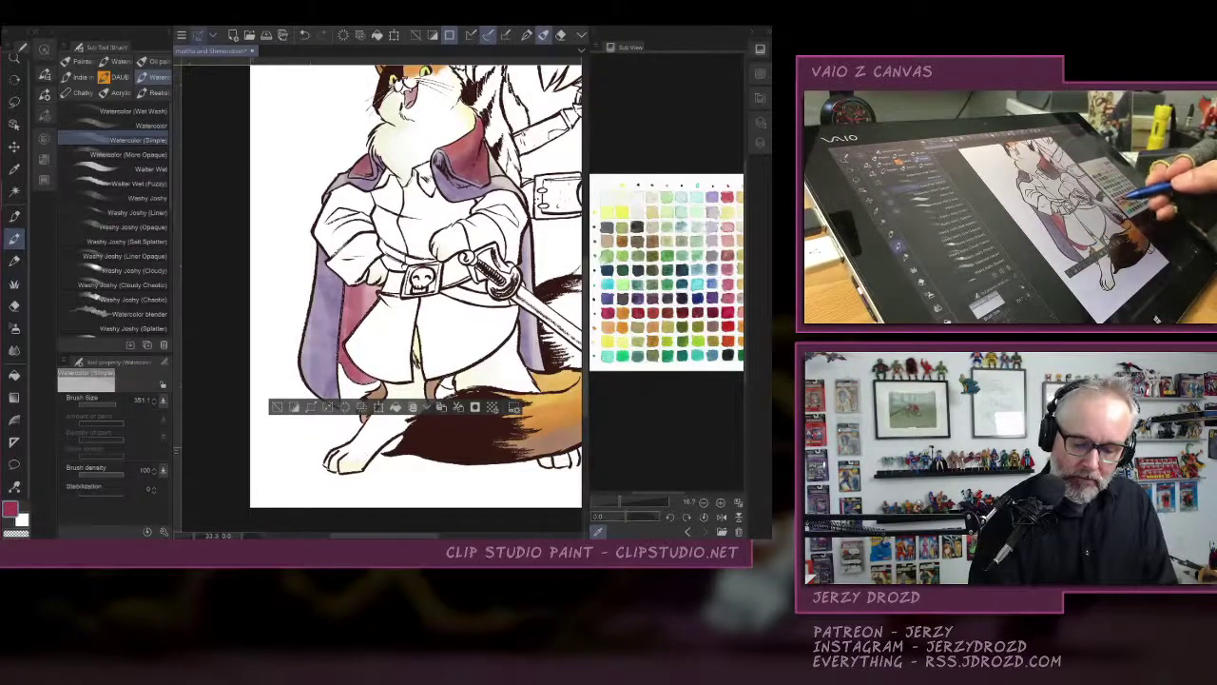
Glaze orange and dark red from the swatch reference over the cape lining with the Watercolor brush, and clear the selection.
left_click(635, 312)
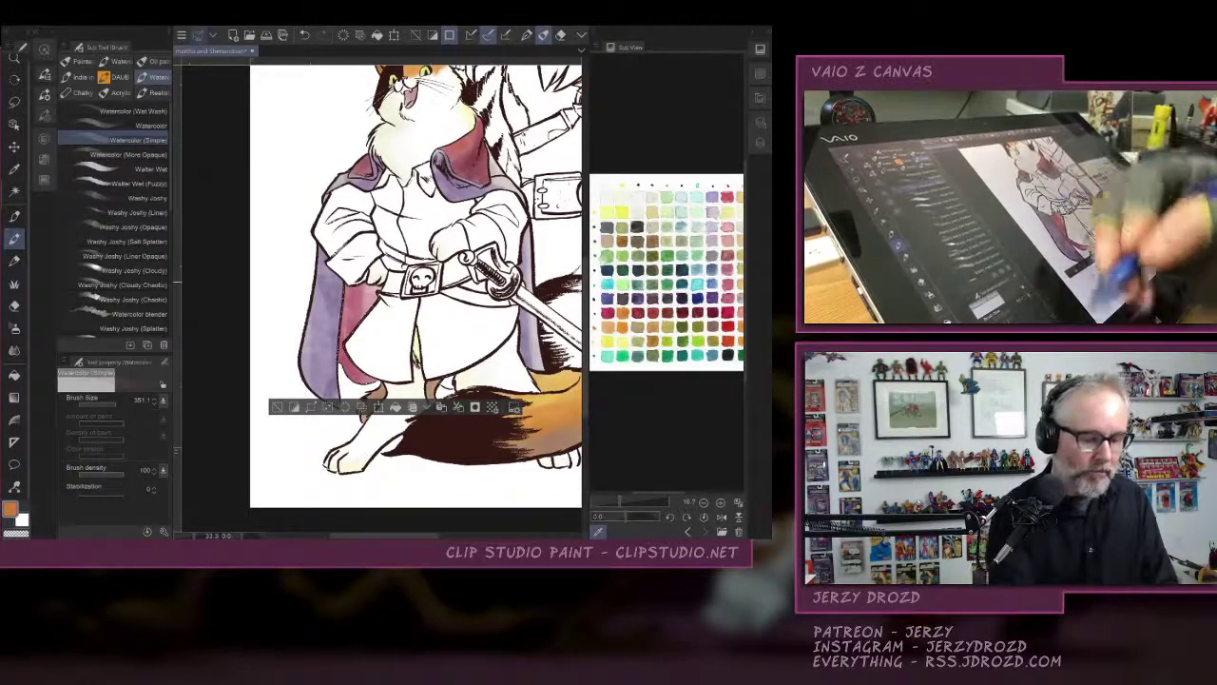
left_click(138, 125)
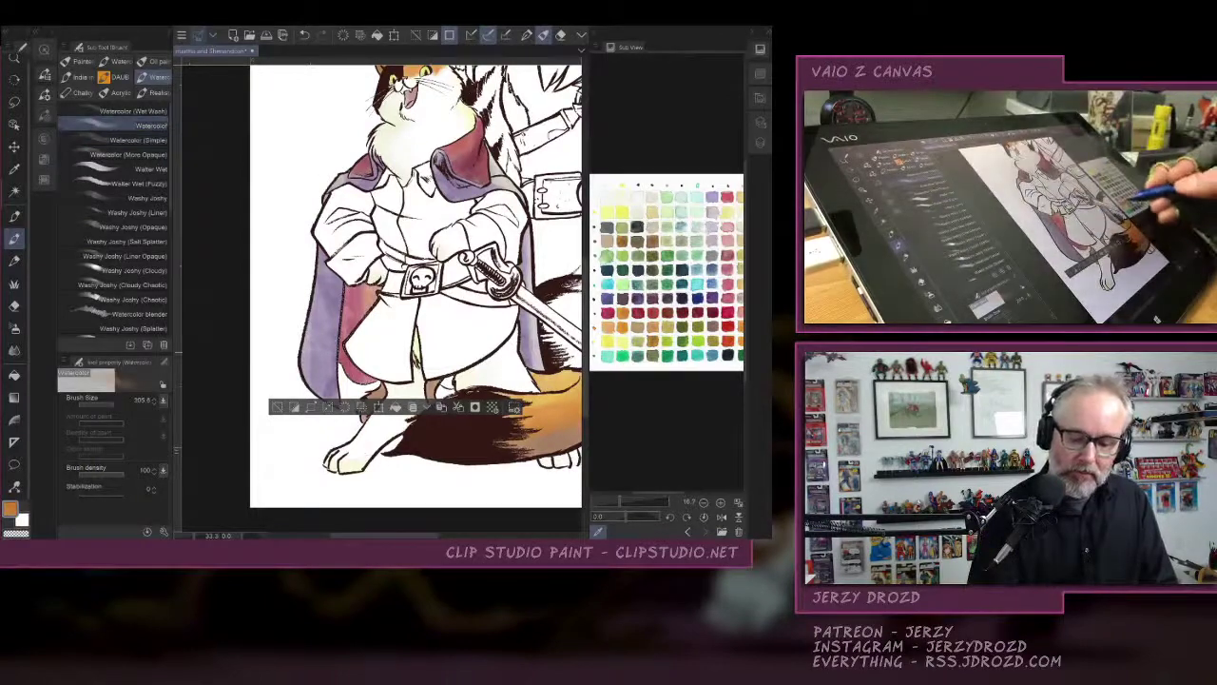
left_click(698, 312)
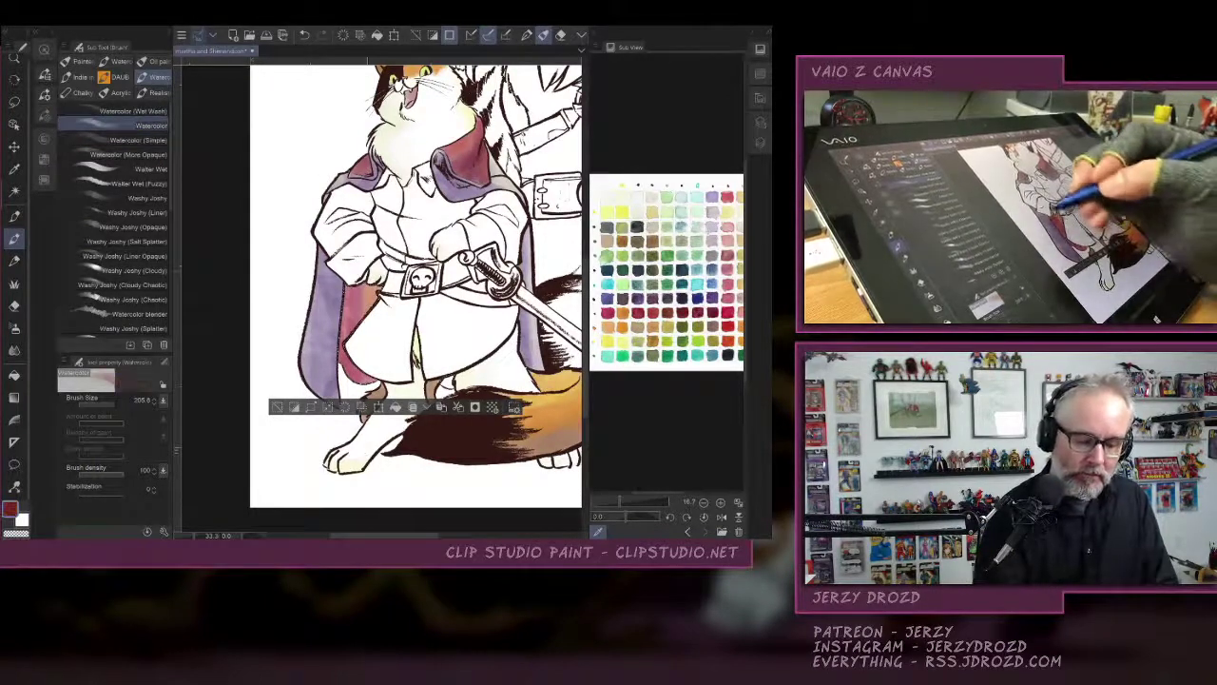
mouse_move(346, 289)
left_mouse_down()
mouse_move(344, 352)
mouse_move(361, 302)
mouse_move(348, 313)
mouse_move(344, 375)
left_mouse_up()
left_click_drag(377, 285, 371, 299)
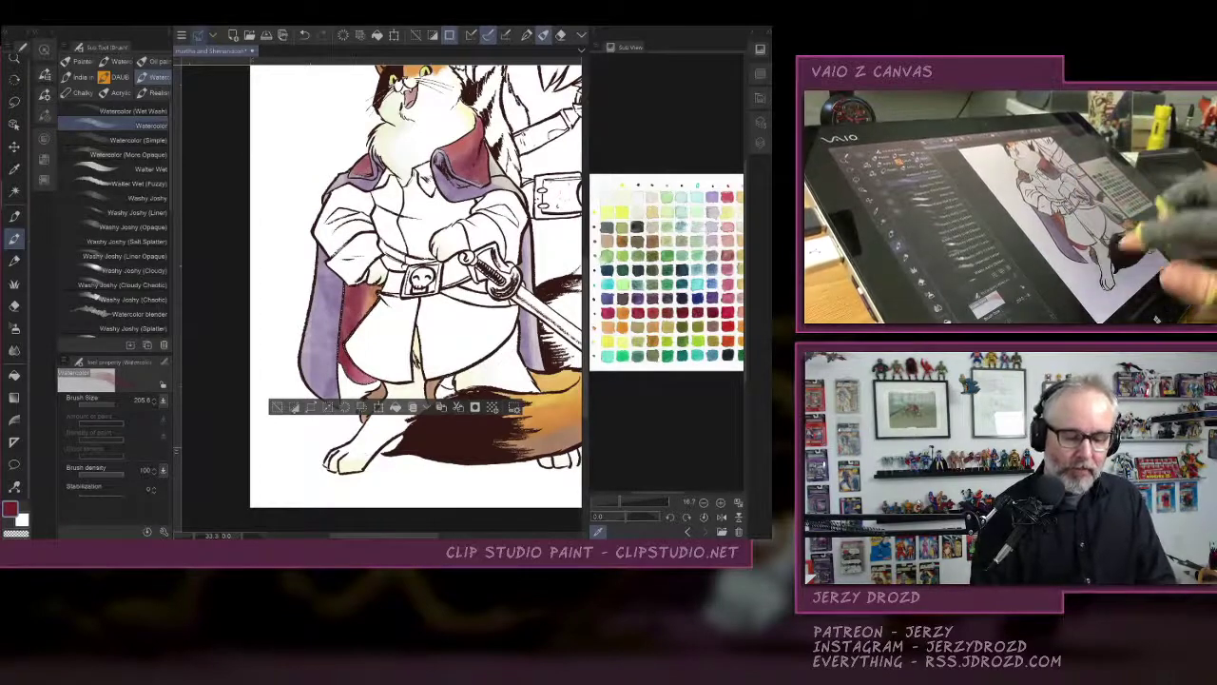
left_click(277, 407)
Select the small cat's grey coat from the Flats layer, hide the flats again, and make the watercolors layer active.
left_click_drag(456, 276, 396, 295)
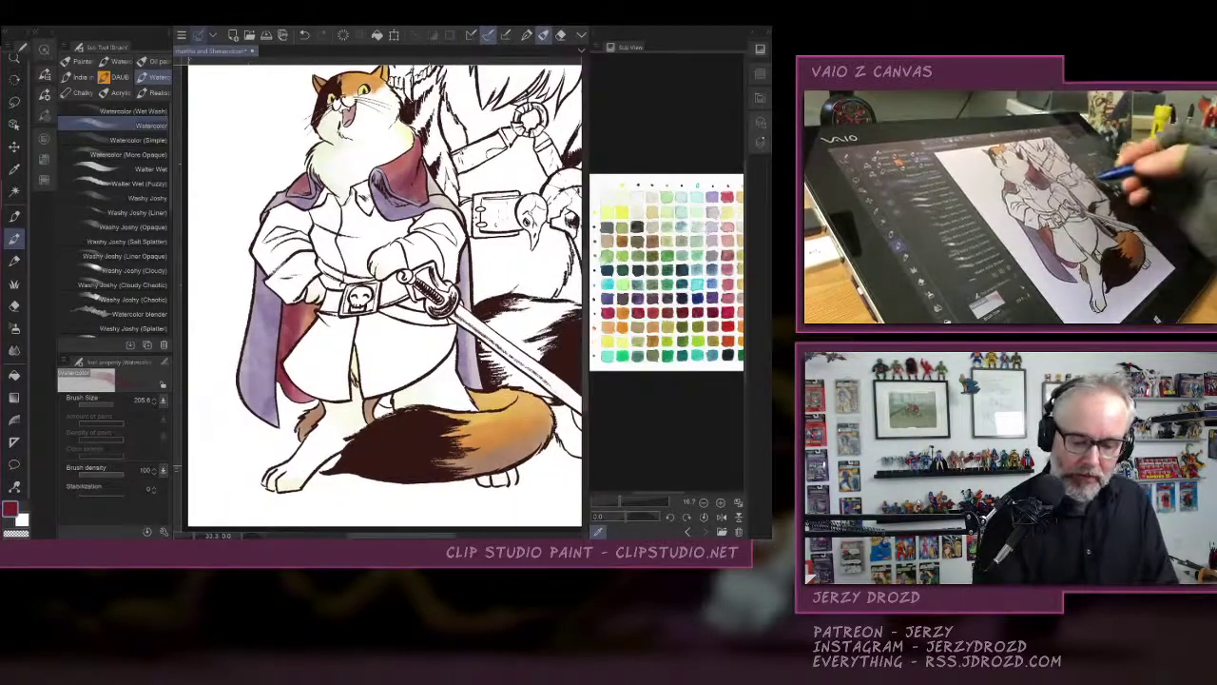
left_click(760, 141)
left_click(597, 241)
left_click(675, 242)
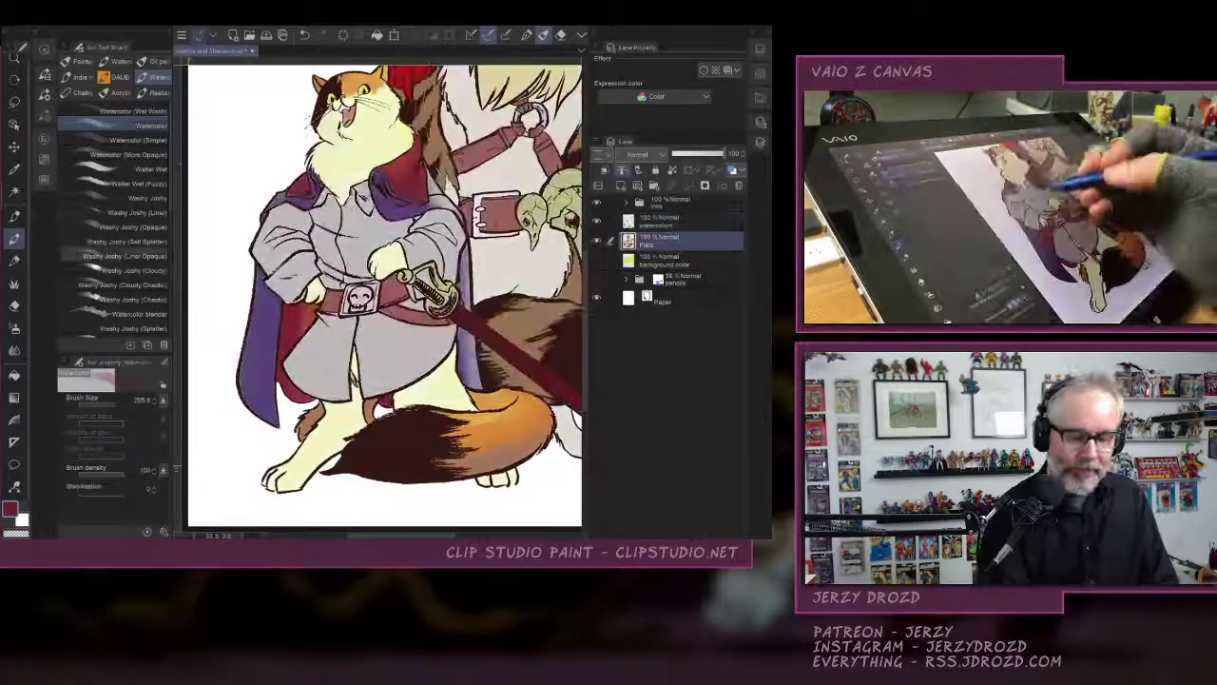
key("w")
left_click(409, 335)
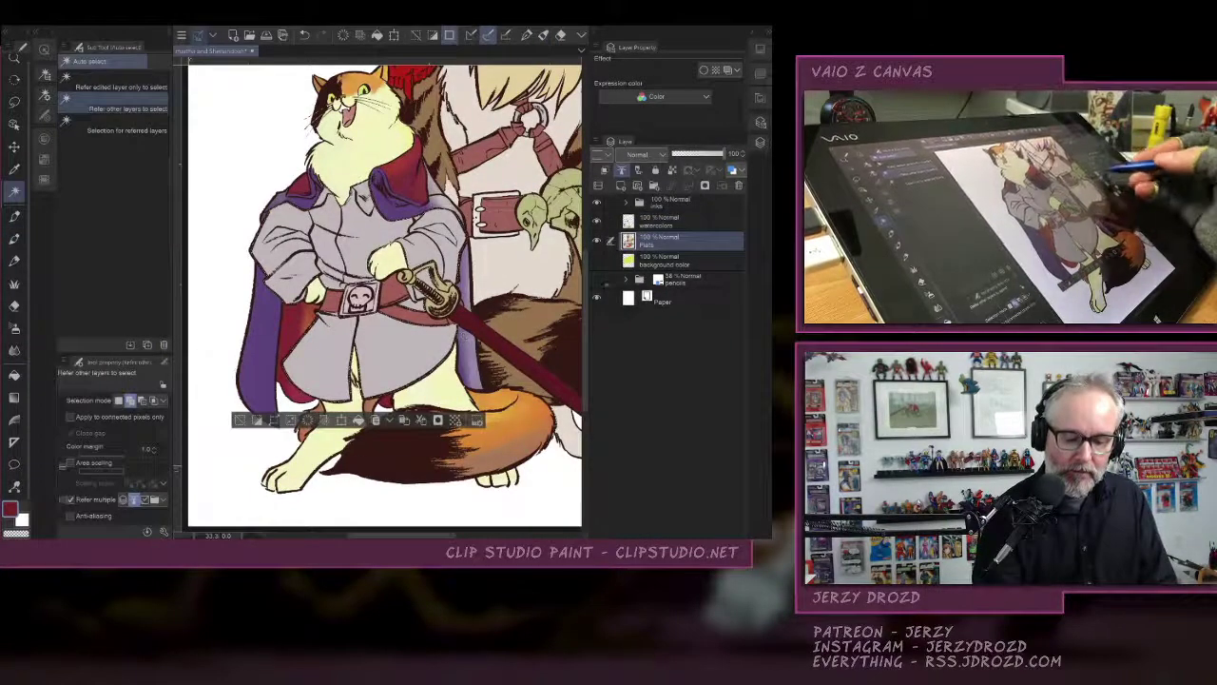
left_click(597, 241)
left_click(675, 222)
left_click(760, 142)
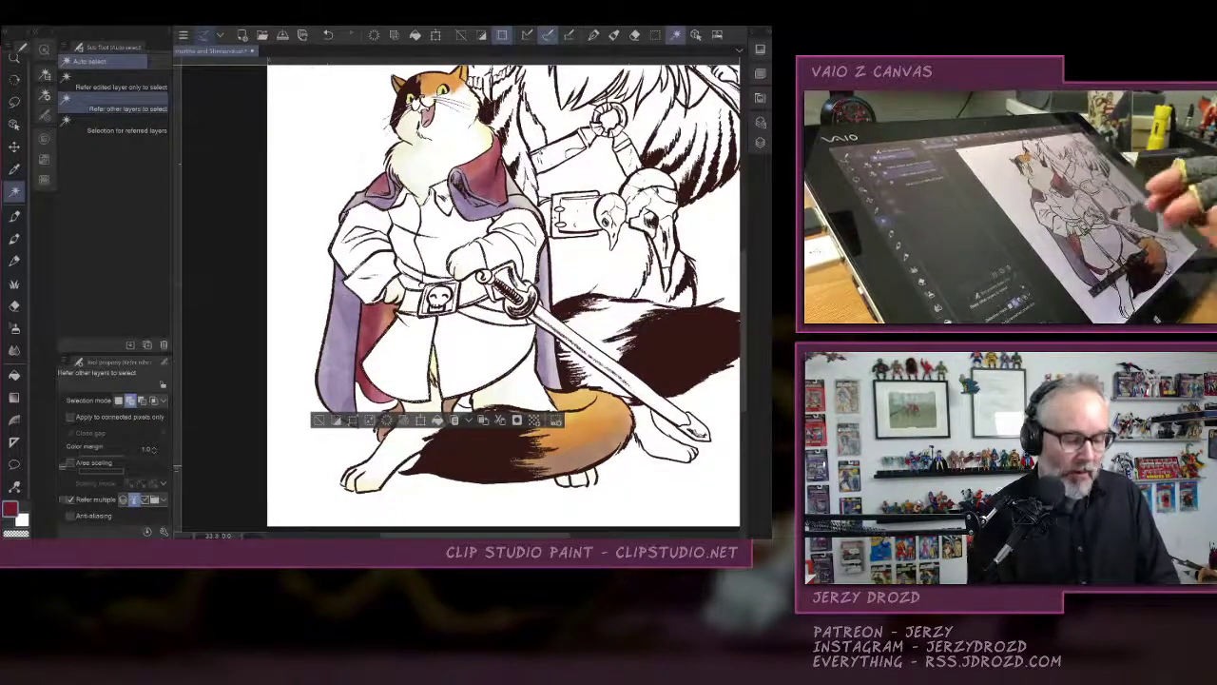
Wash a pale grey from the swatch reference over the small cat's coat, using the Watercolor (Simple) brush.
left_click_drag(608, 247, 583, 287)
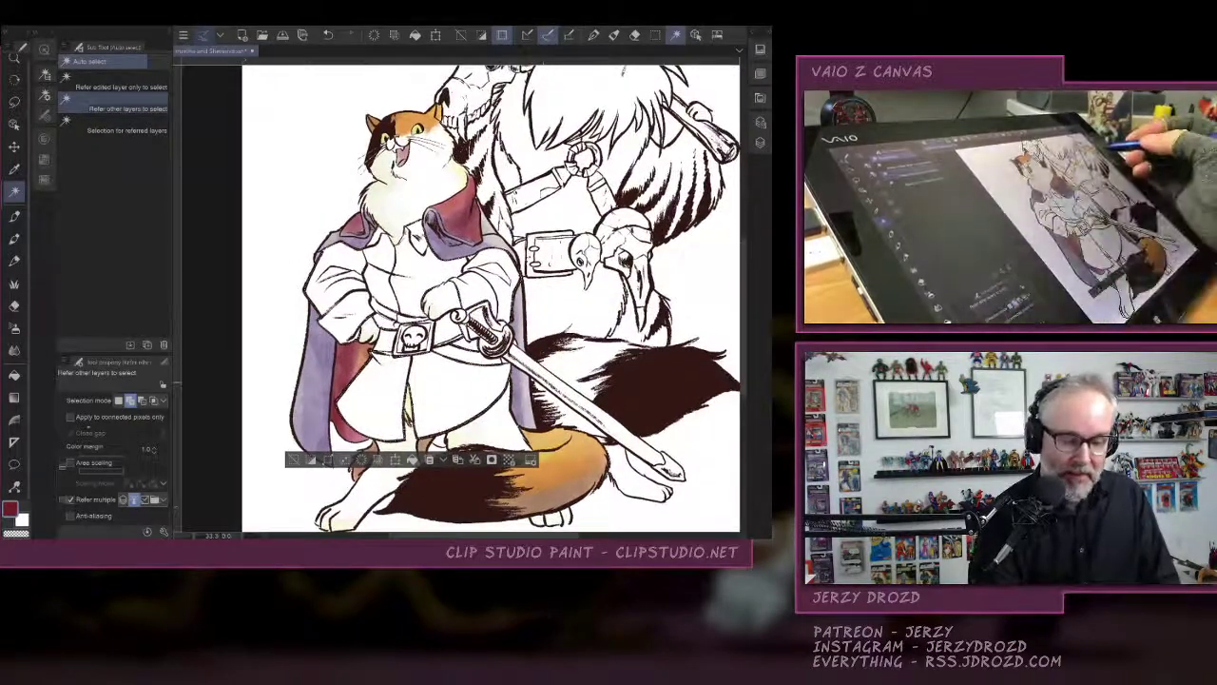
left_click(760, 142)
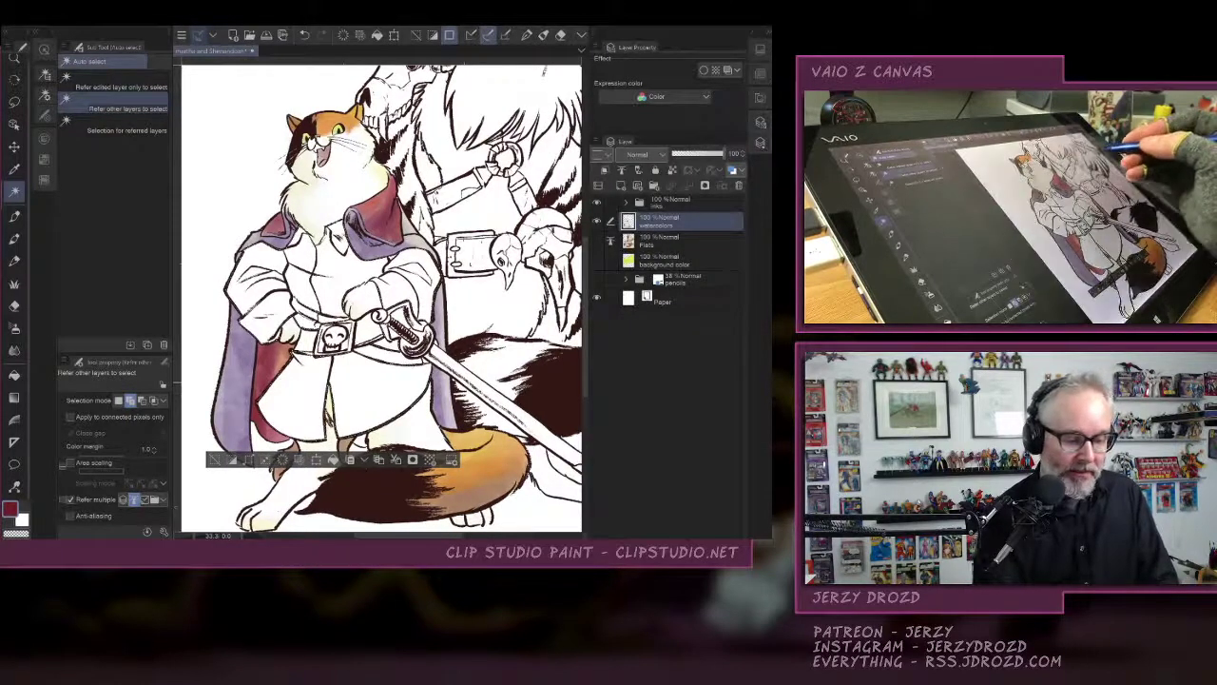
key("b")
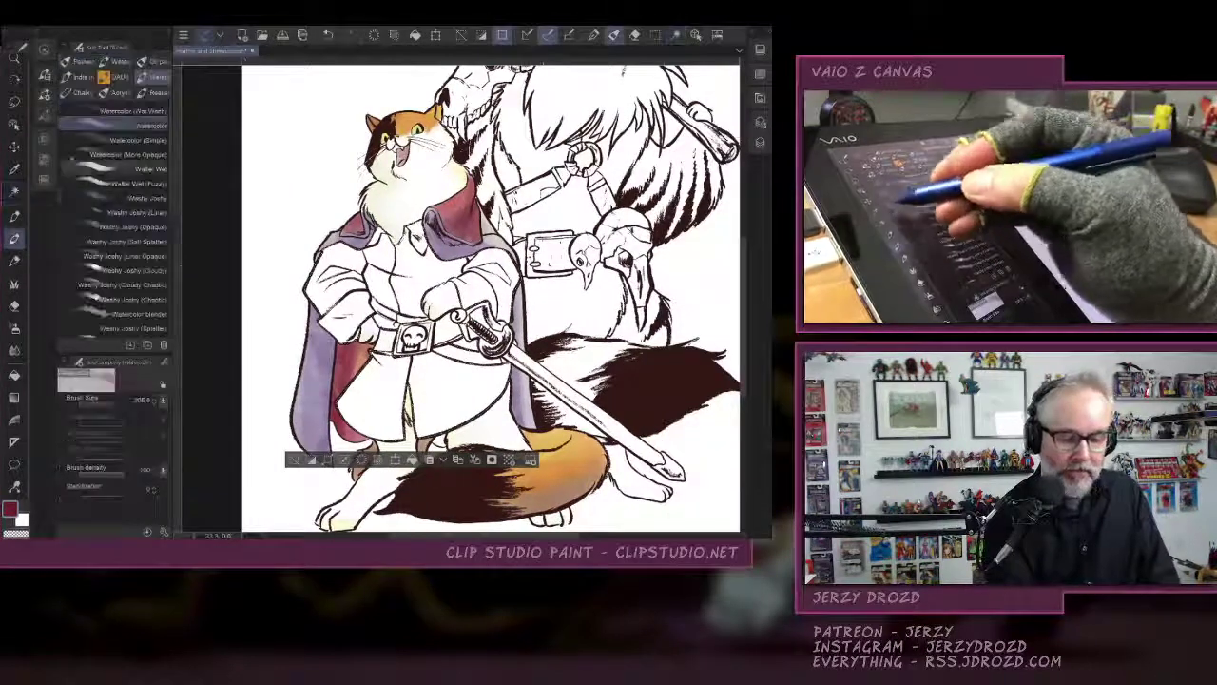
left_click(760, 49)
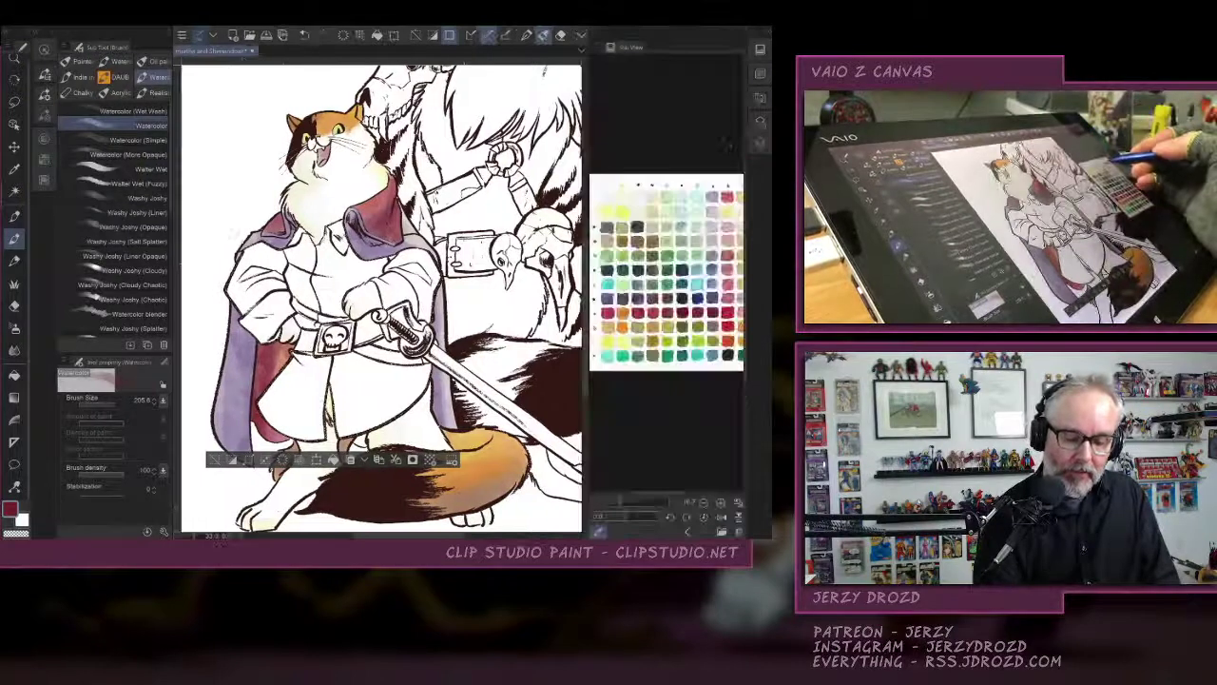
left_click(714, 204)
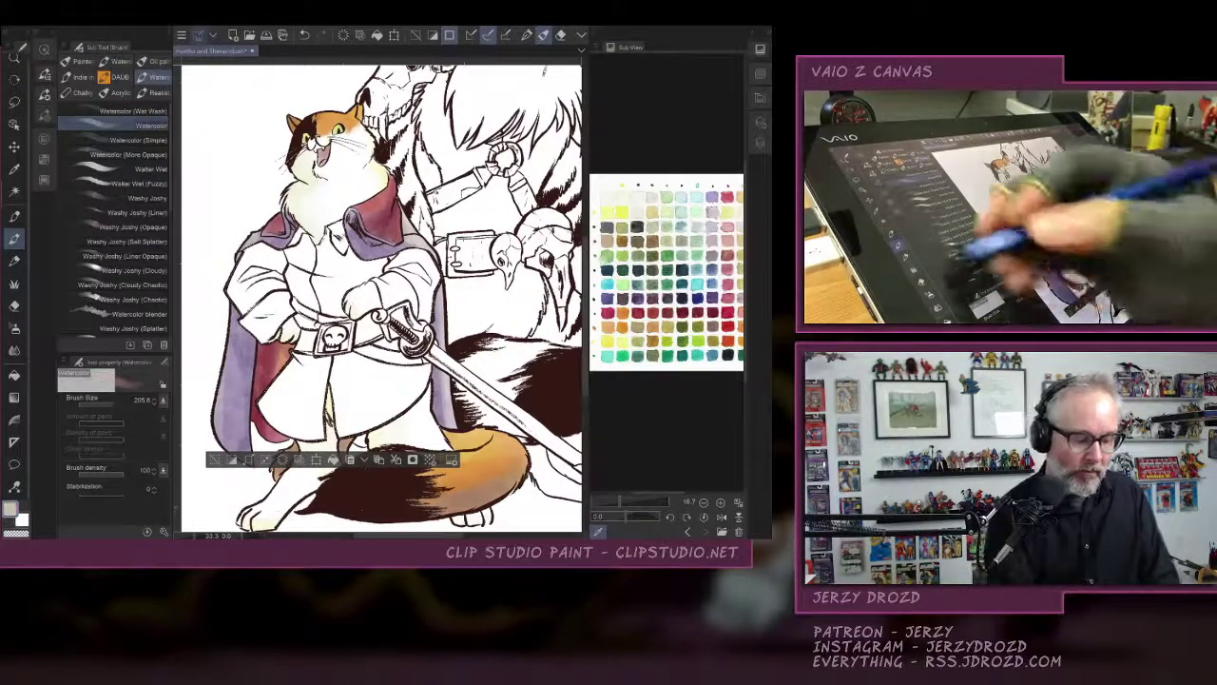
left_click(133, 140)
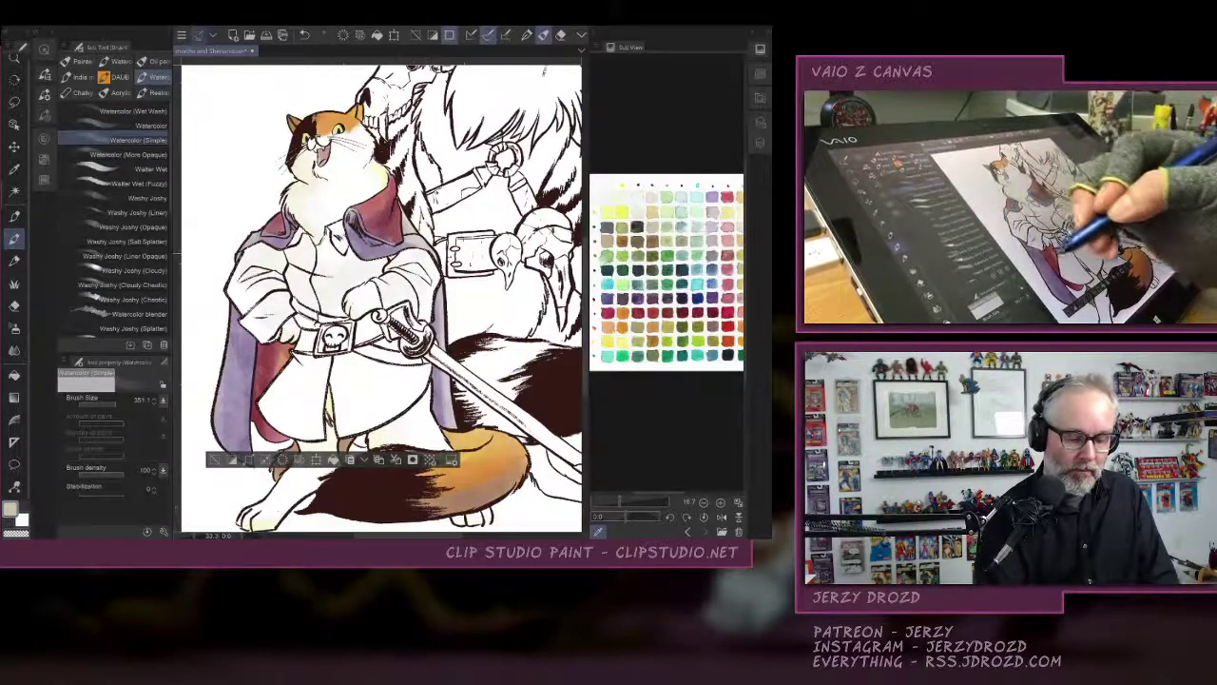
left_click_drag(265, 397, 304, 415)
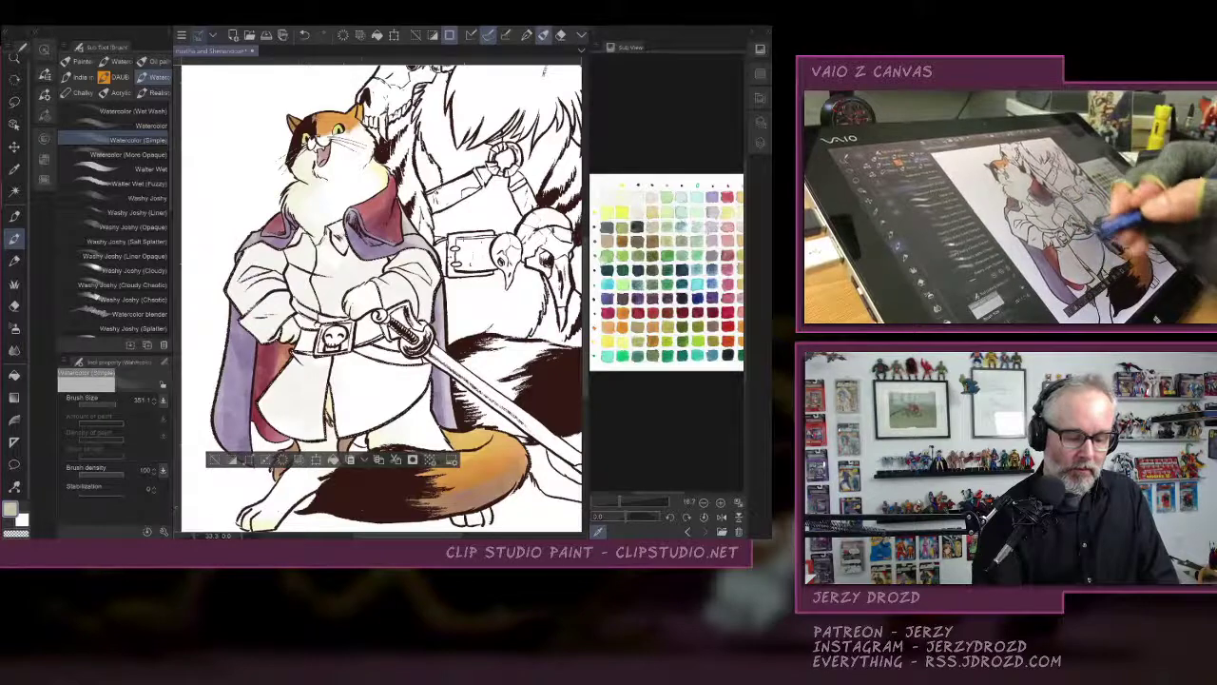
left_click_drag(336, 369, 365, 411)
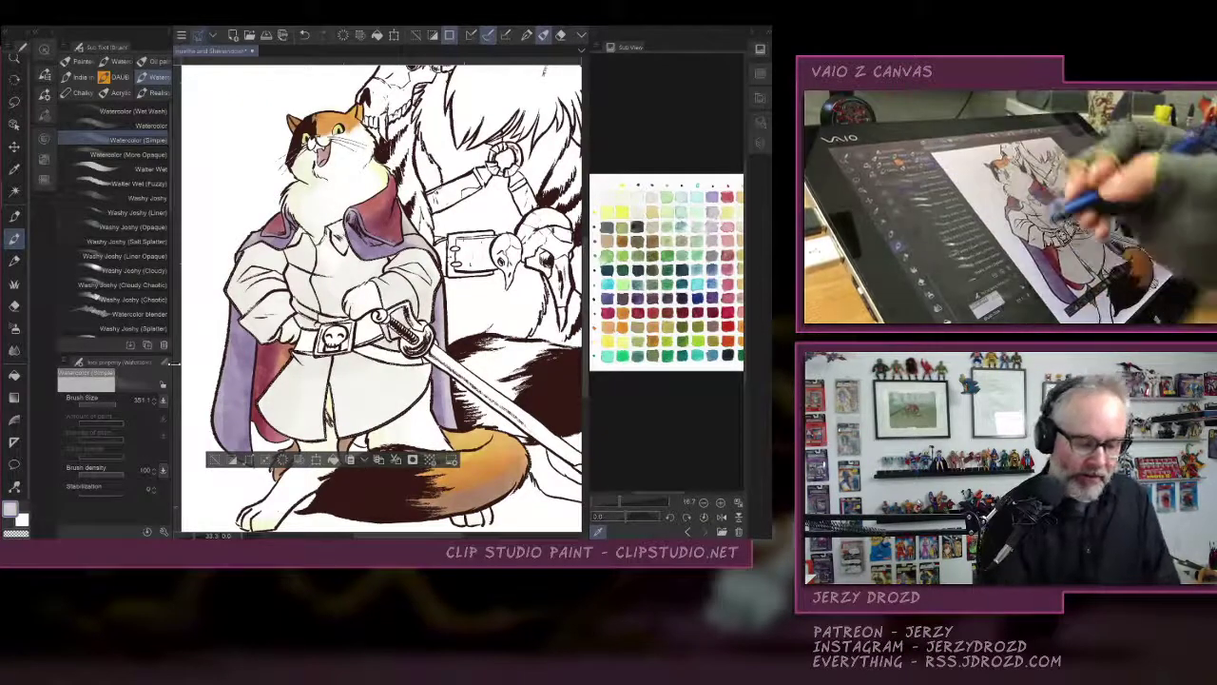
Glaze pale lavender and light yellow from the swatch reference over the small cat's coat with the Watercolor brush, and clear the selection.
left_click(133, 126)
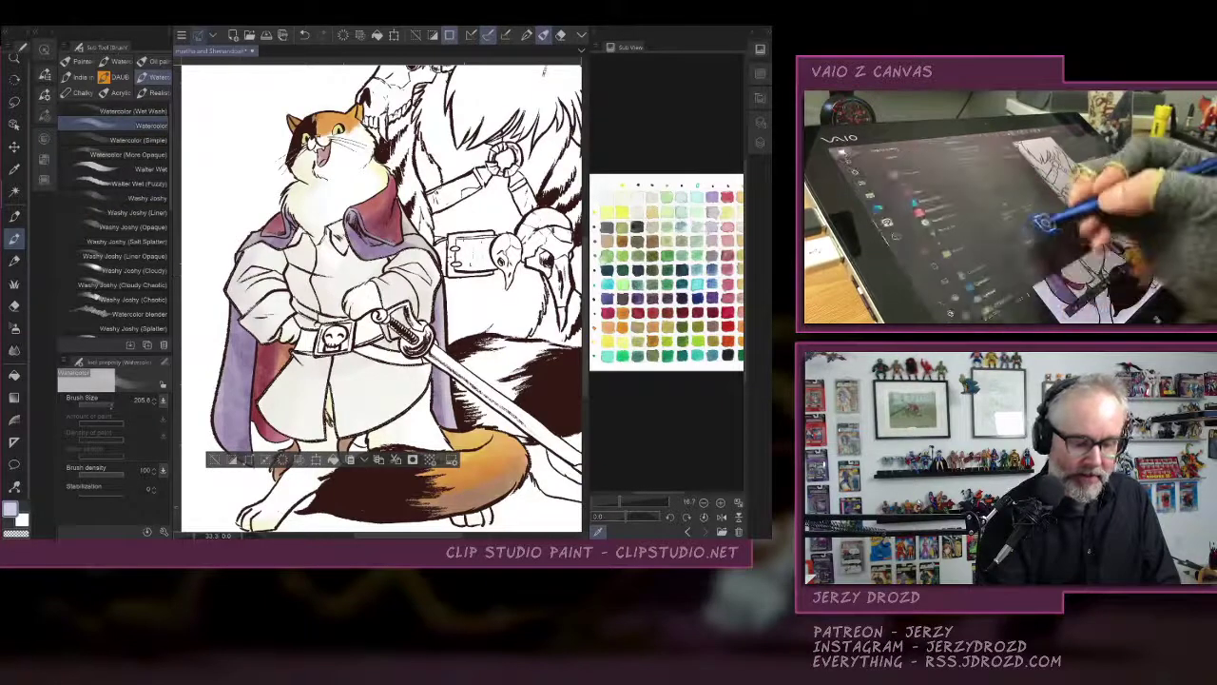
key("super")
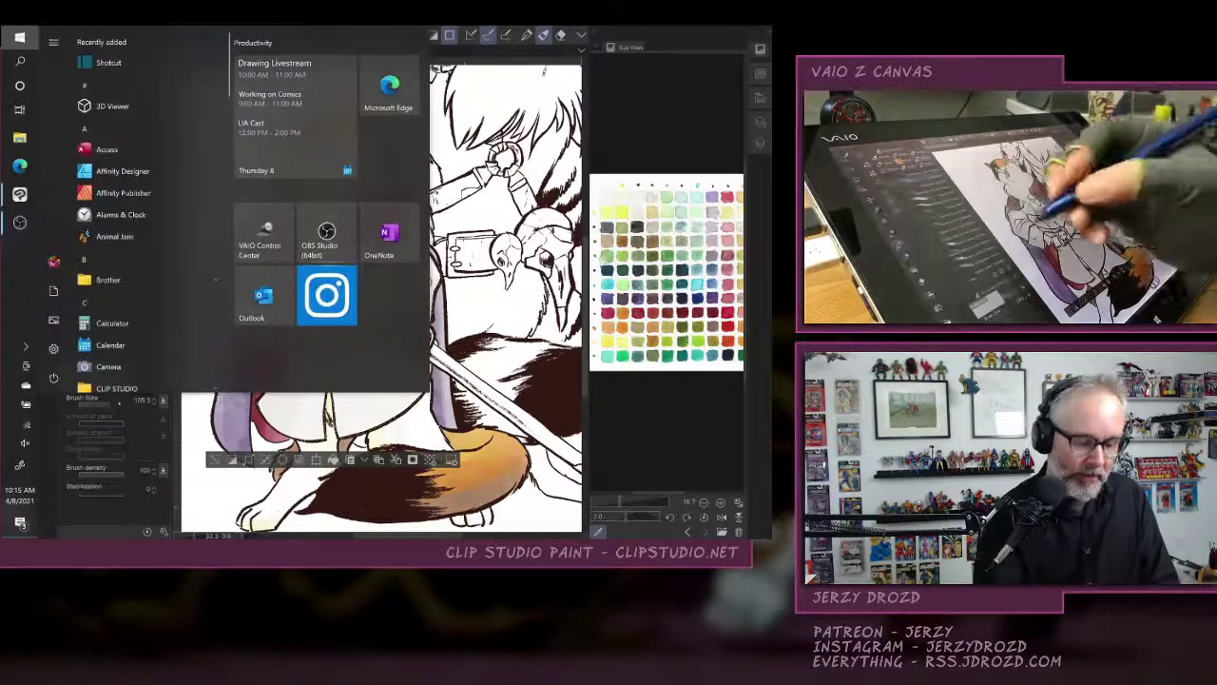
key("super")
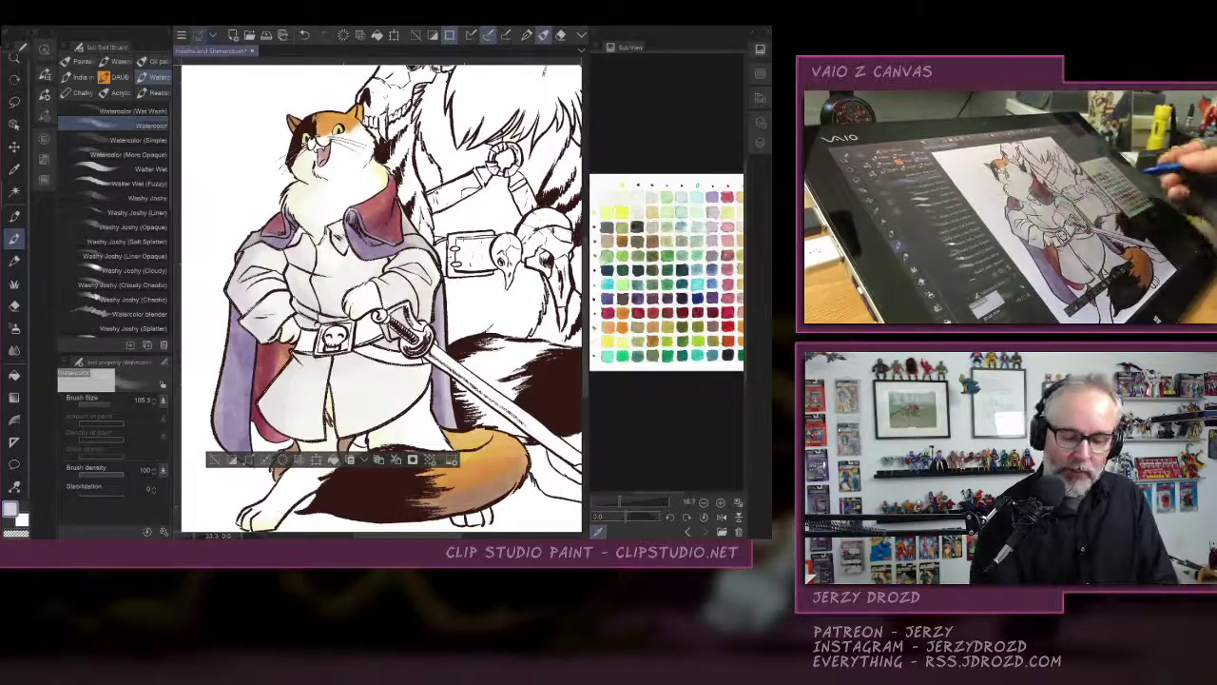
left_click(713, 228)
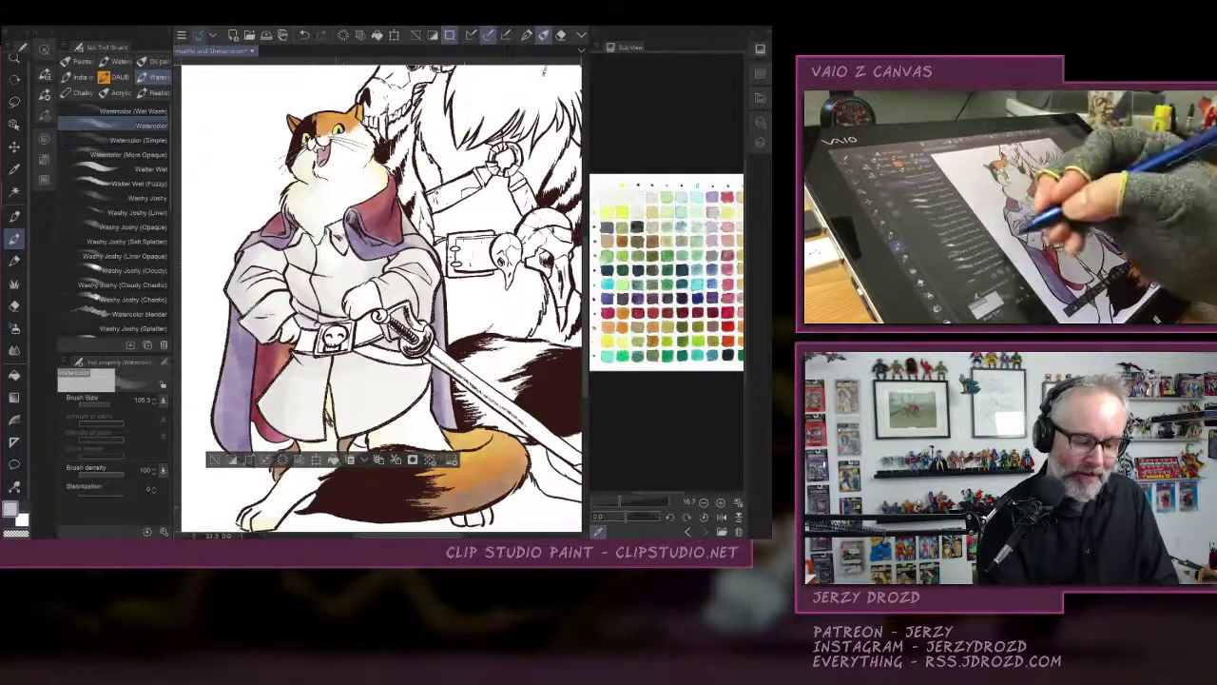
left_click_drag(247, 317, 286, 363)
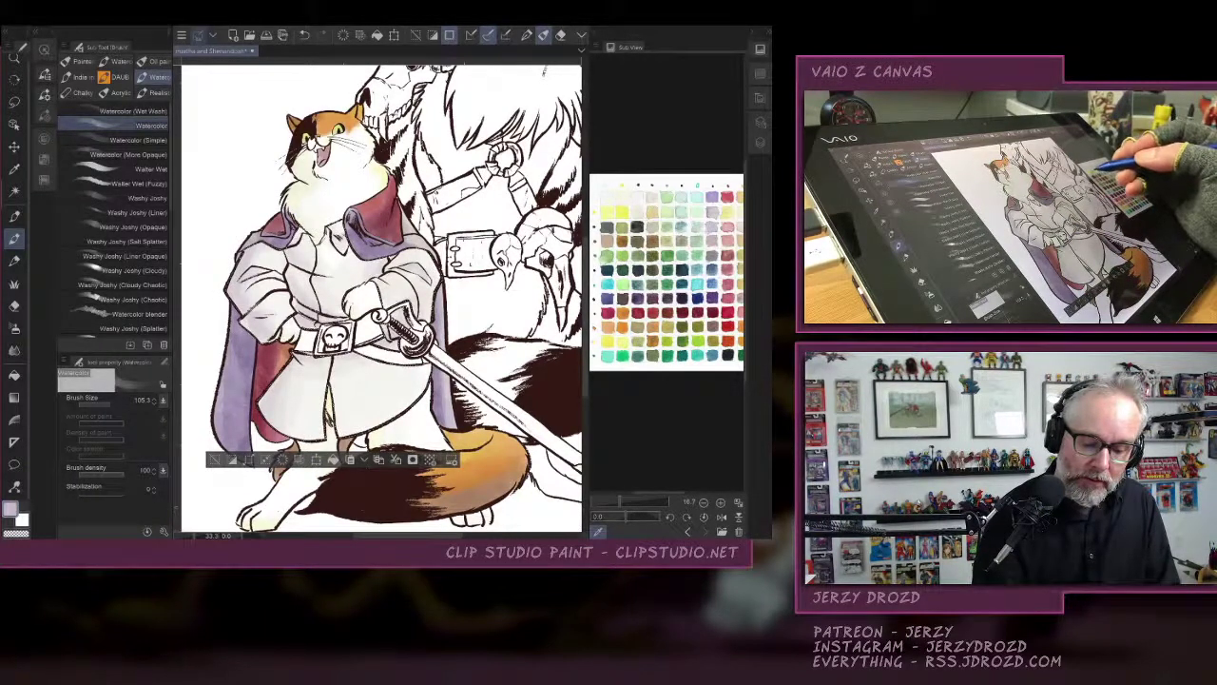
left_click(620, 212)
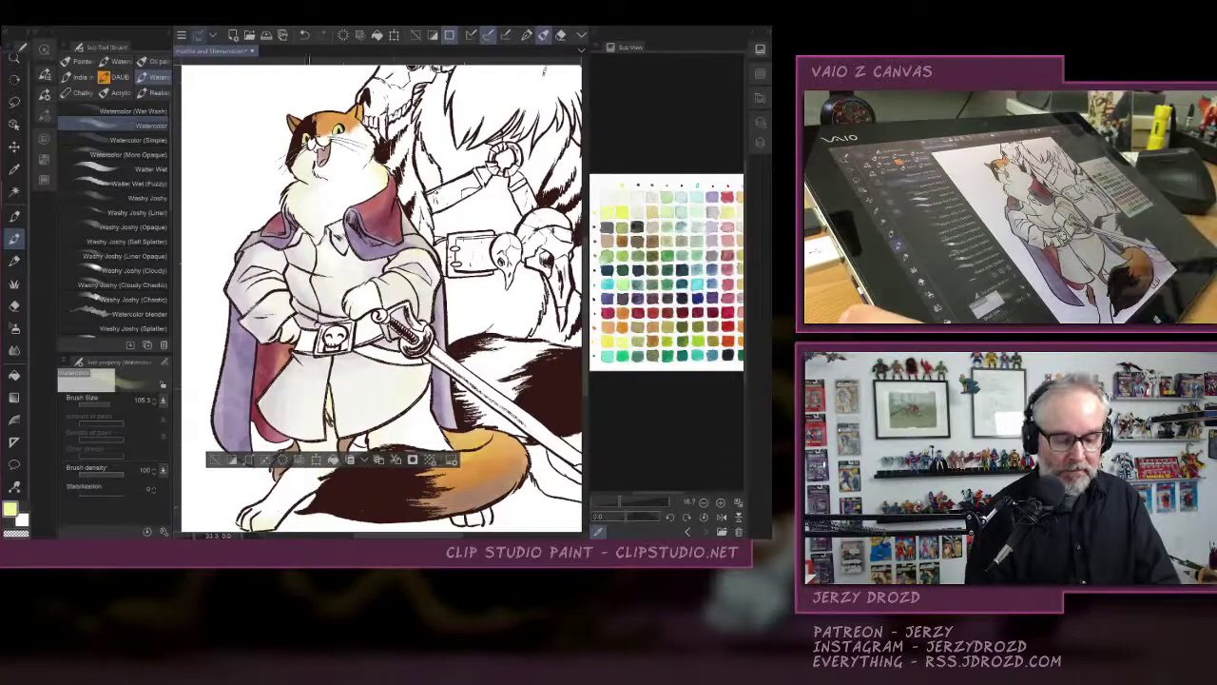
key("ctrl+d")
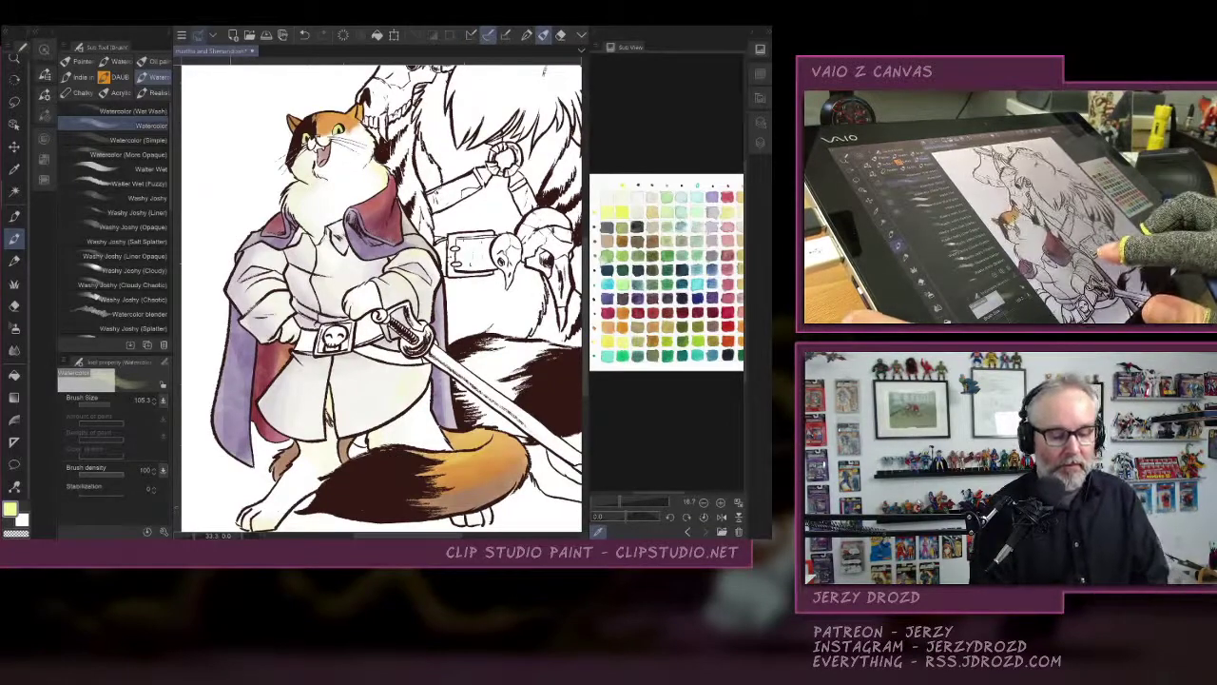
Select the small cat's belt from the Flats layer, hide the flats again, and bring back the colour swatch reference.
mouse_move(381, 248)
left_mouse_down()
mouse_move(309, 348)
mouse_move(309, 375)
mouse_move(375, 290)
mouse_move(365, 248)
left_mouse_up()
left_click(760, 49)
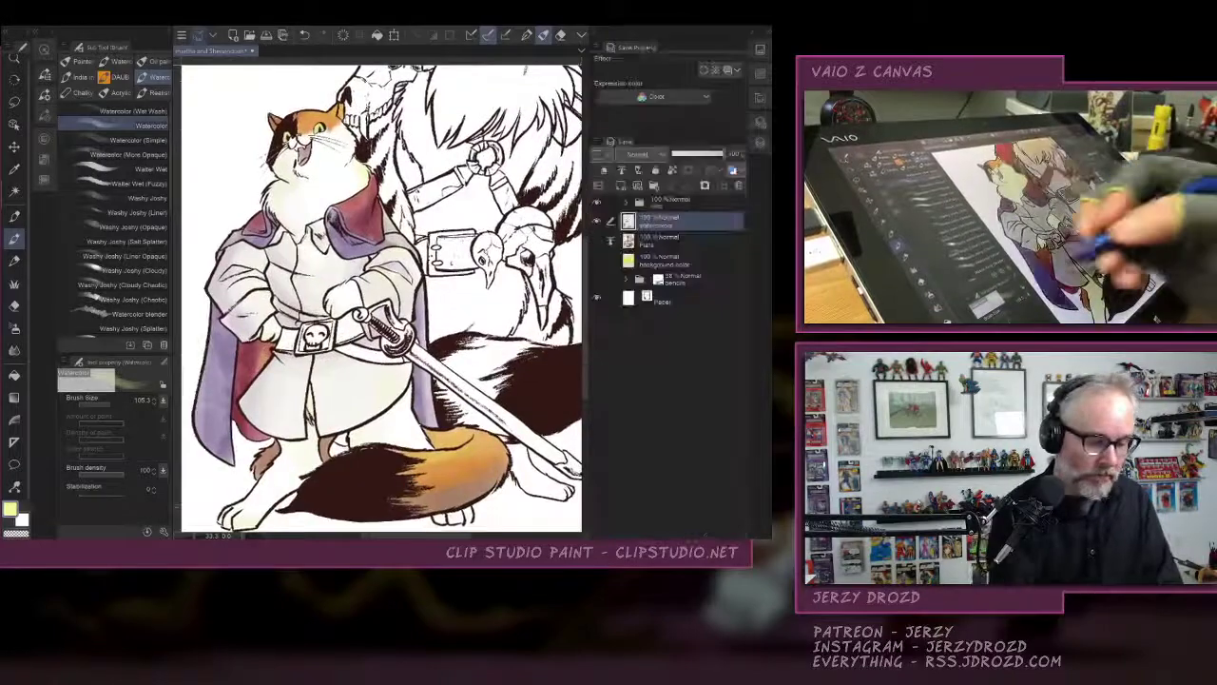
left_click(597, 241)
left_click(14, 217)
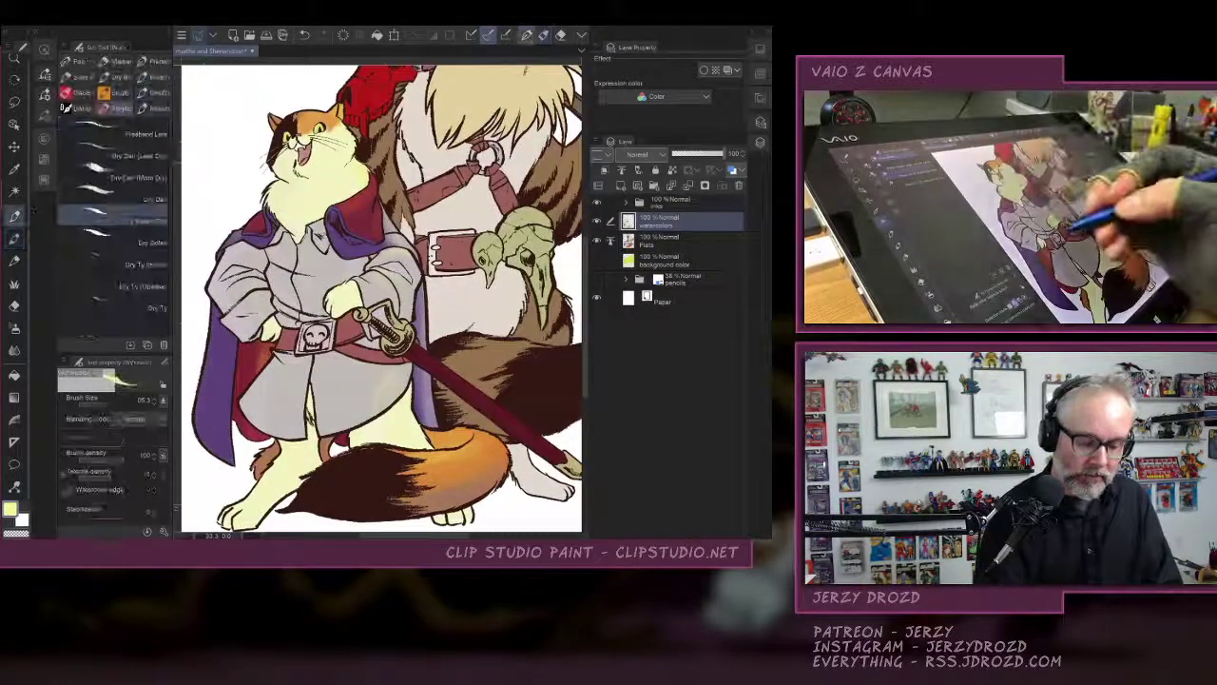
key("w")
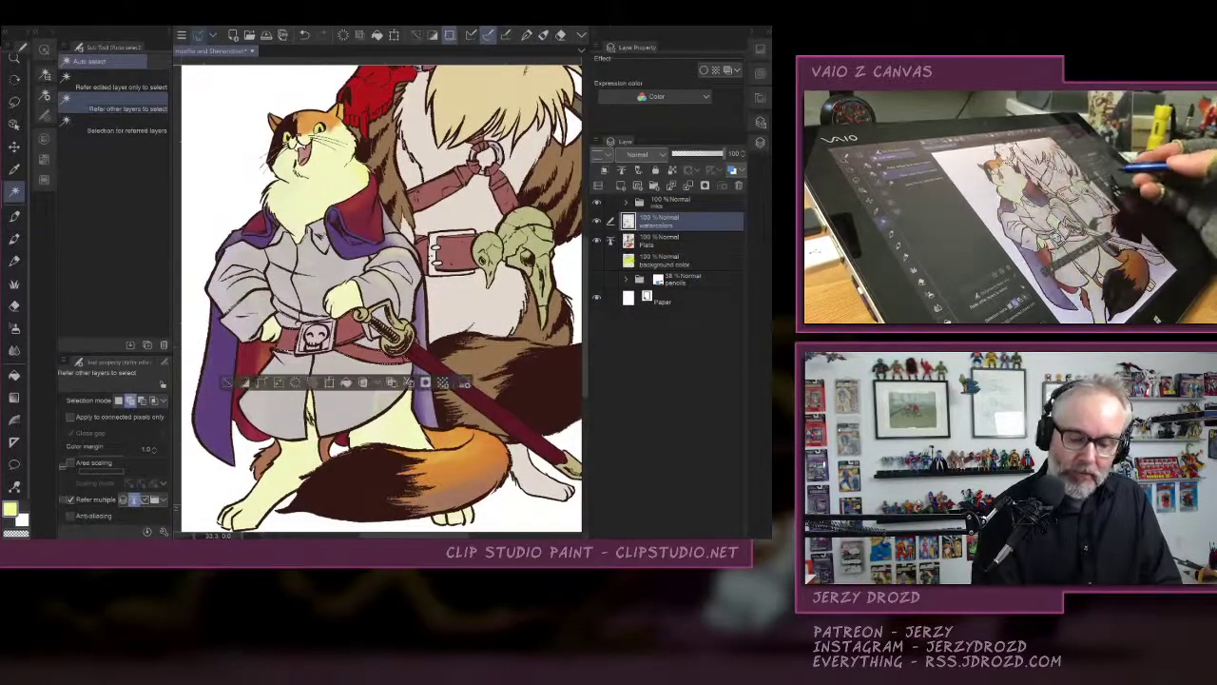
left_click(598, 240)
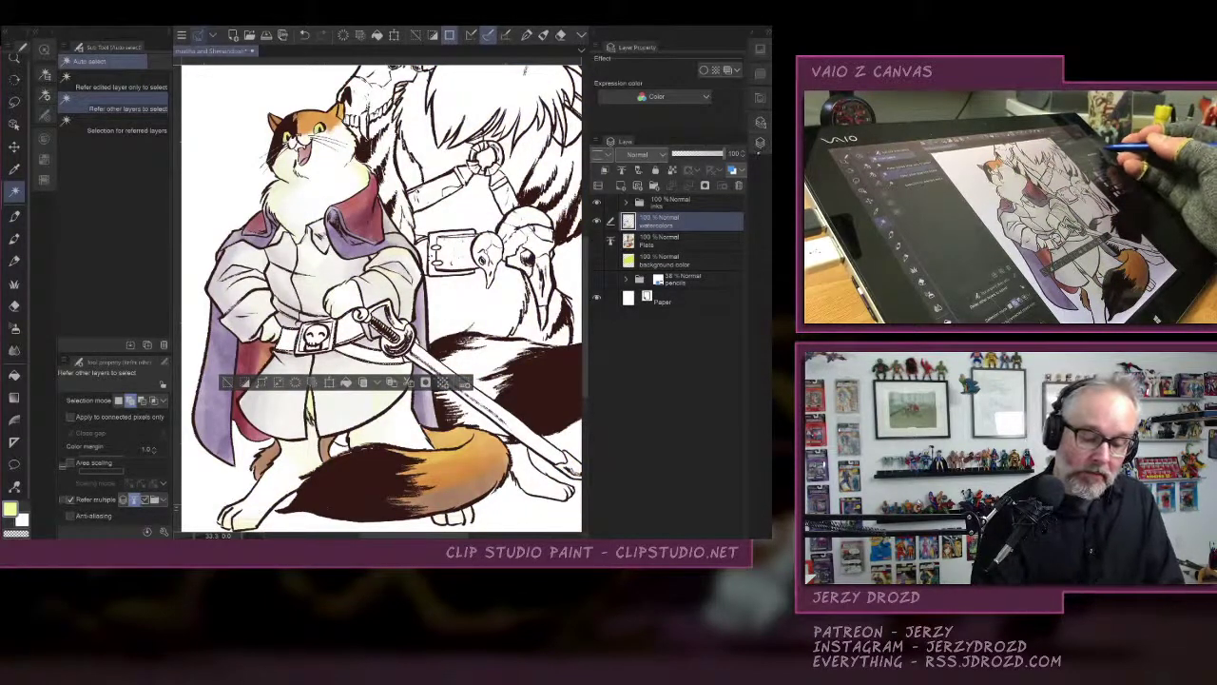
left_click(760, 141)
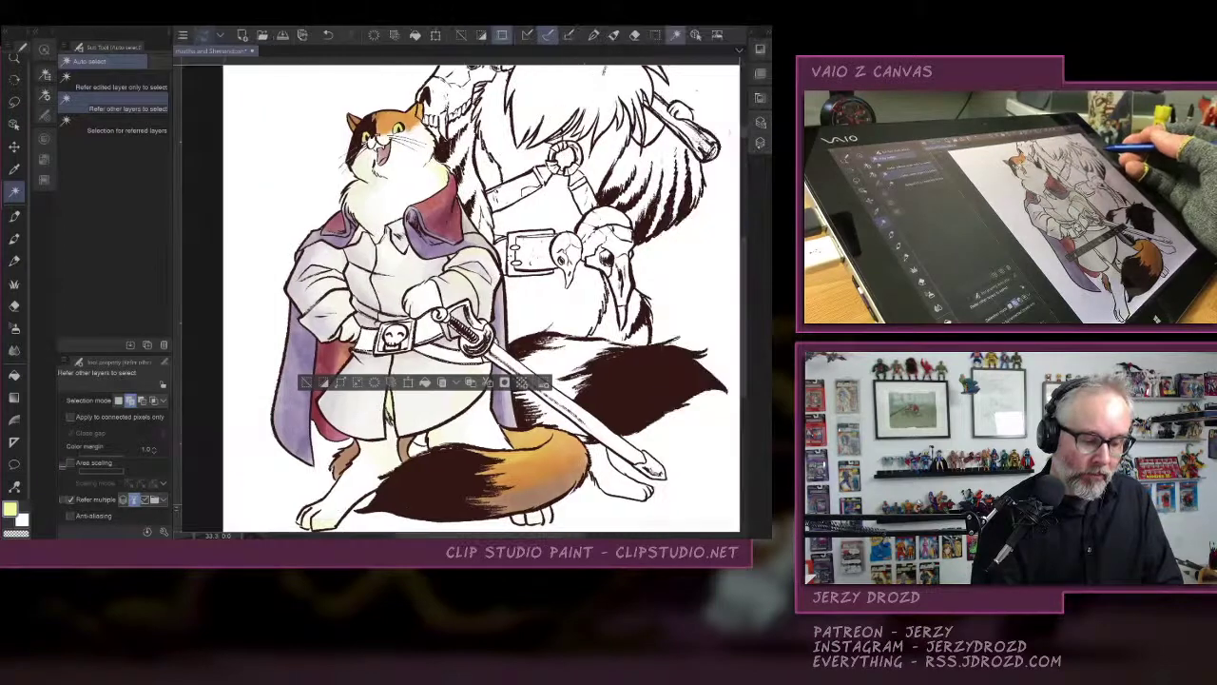
left_click(760, 142)
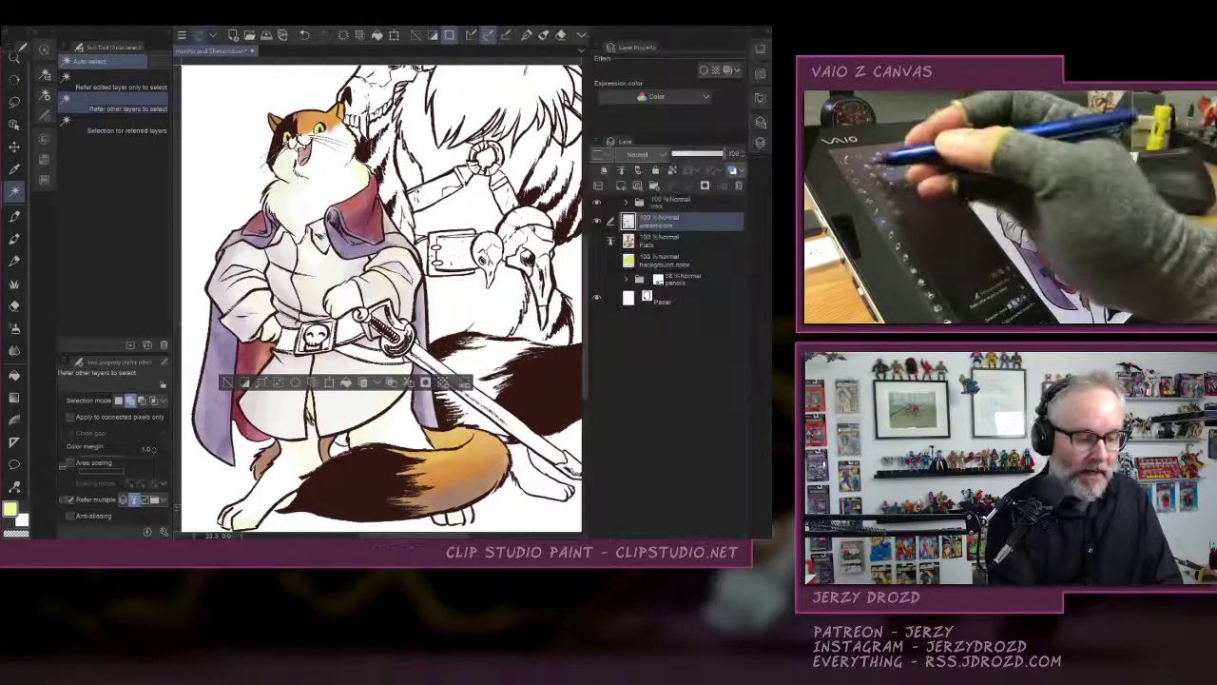
left_click(760, 50)
left_click(44, 75)
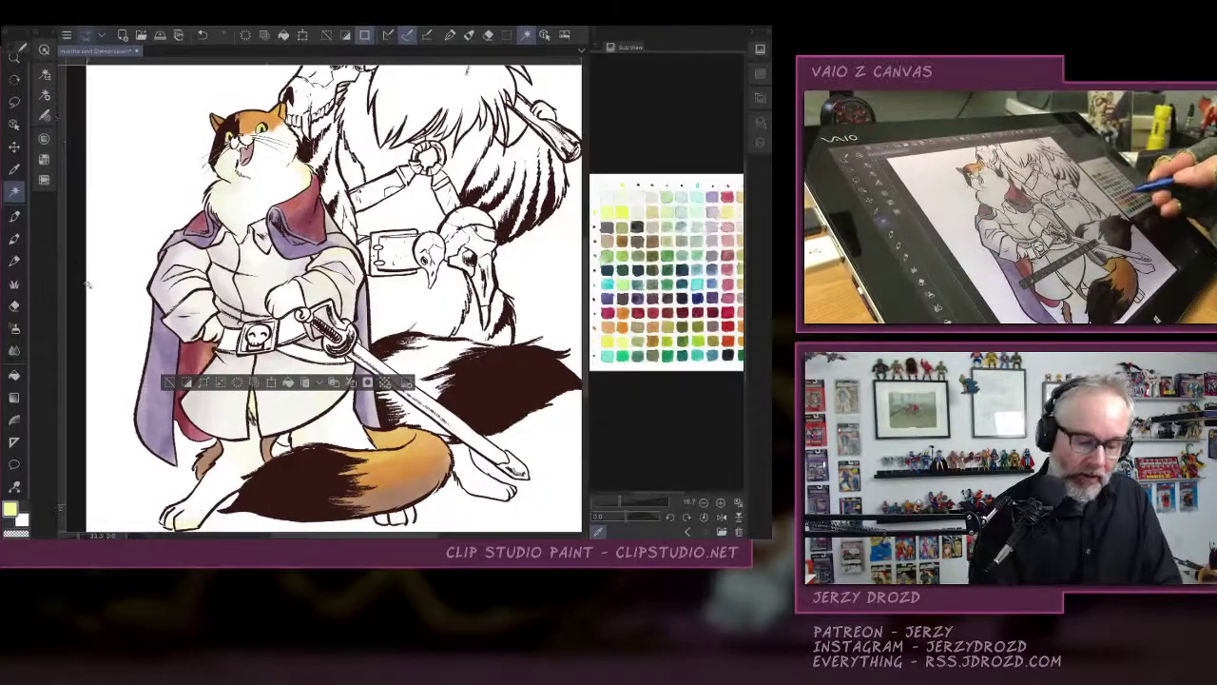
Wash a dark red from the swatch reference over the small cat's belt in several layers, using the Watercolor brush.
left_click(688, 310)
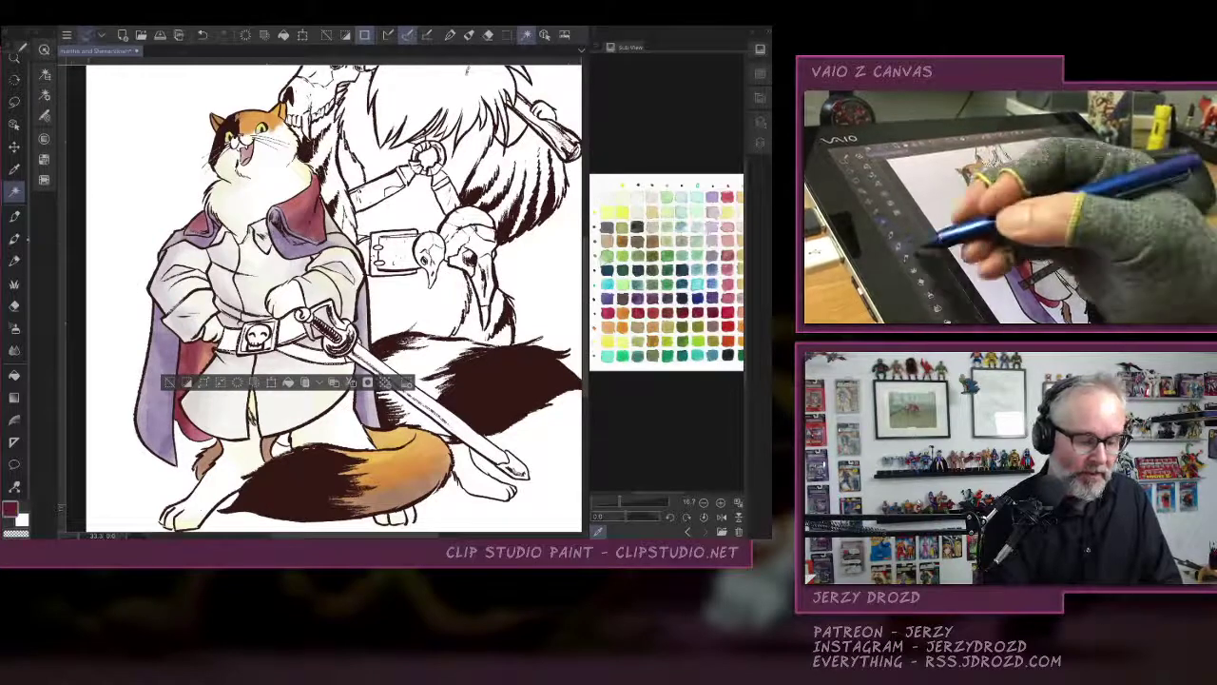
left_click(14, 239)
mouse_move(219, 328)
left_mouse_down()
mouse_move(239, 348)
mouse_move(303, 332)
mouse_move(310, 354)
mouse_move(346, 361)
left_mouse_up()
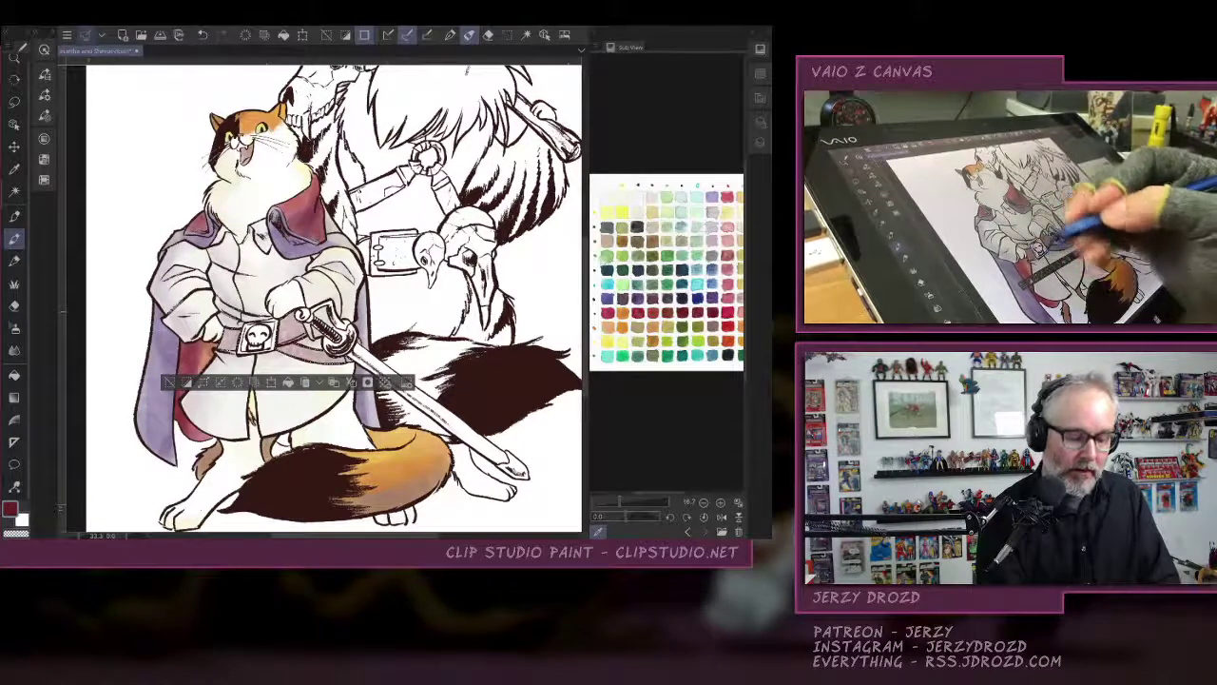
mouse_move(221, 330)
left_mouse_down()
mouse_move(240, 349)
mouse_move(302, 333)
mouse_move(339, 362)
left_mouse_up()
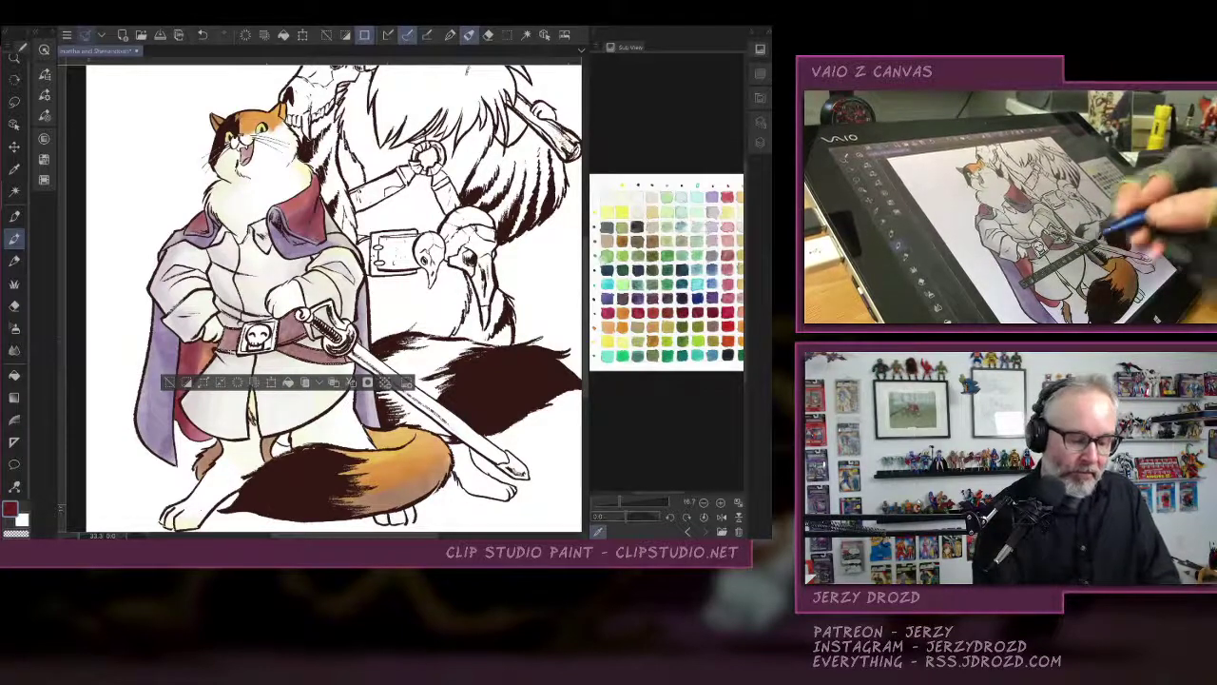
left_click_drag(230, 331, 242, 352)
left_click_drag(278, 312, 296, 354)
mouse_move(285, 329)
left_mouse_down()
mouse_move(302, 358)
mouse_move(296, 335)
mouse_move(239, 343)
left_mouse_up()
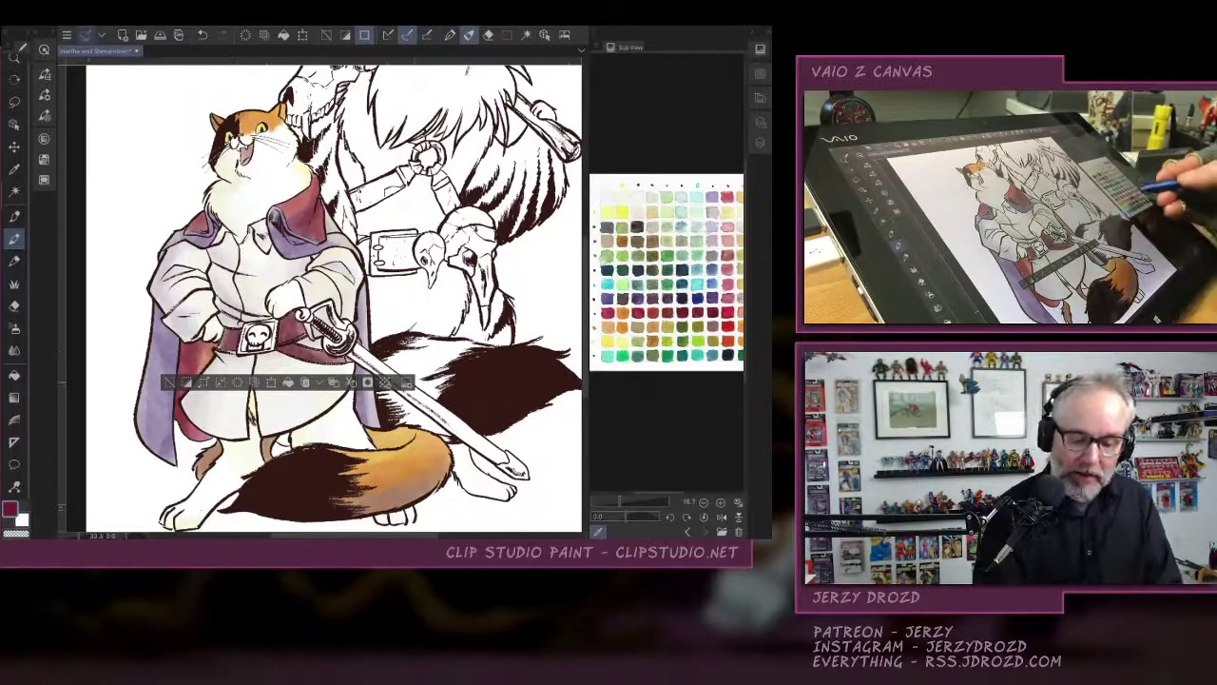
Warm the belt with orange, shade it in dark purple with the Watercolor (More Opaque) brush, and clear the selection.
left_click(623, 313)
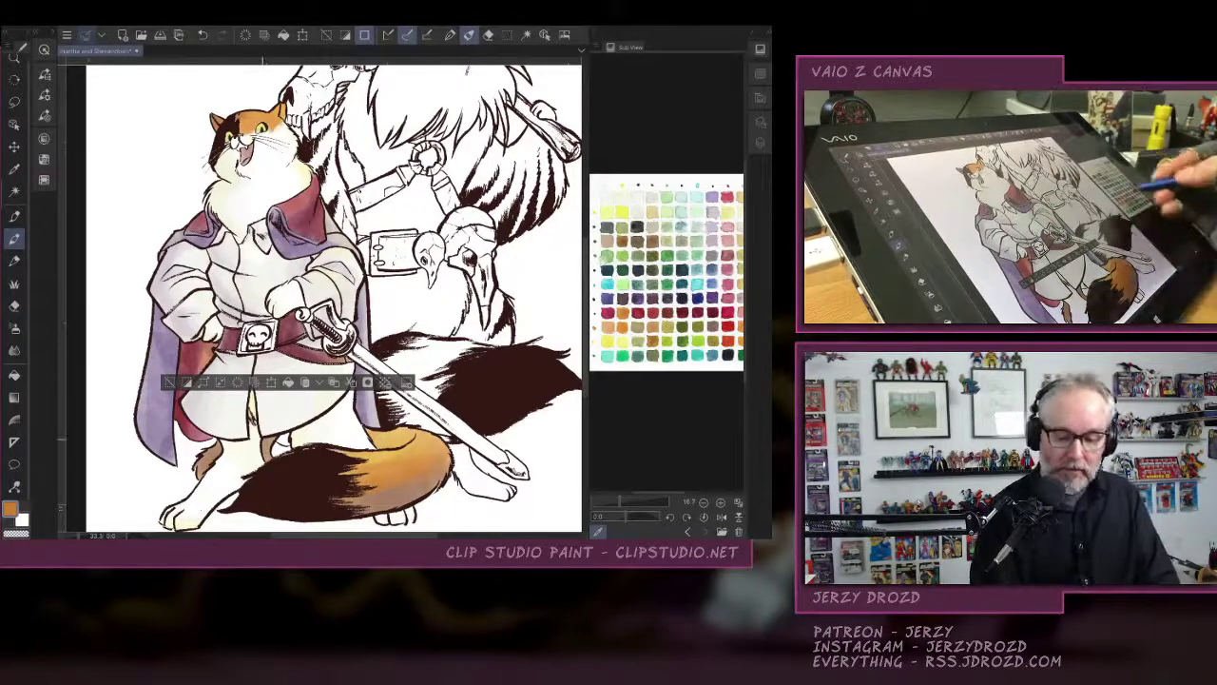
left_click(715, 300)
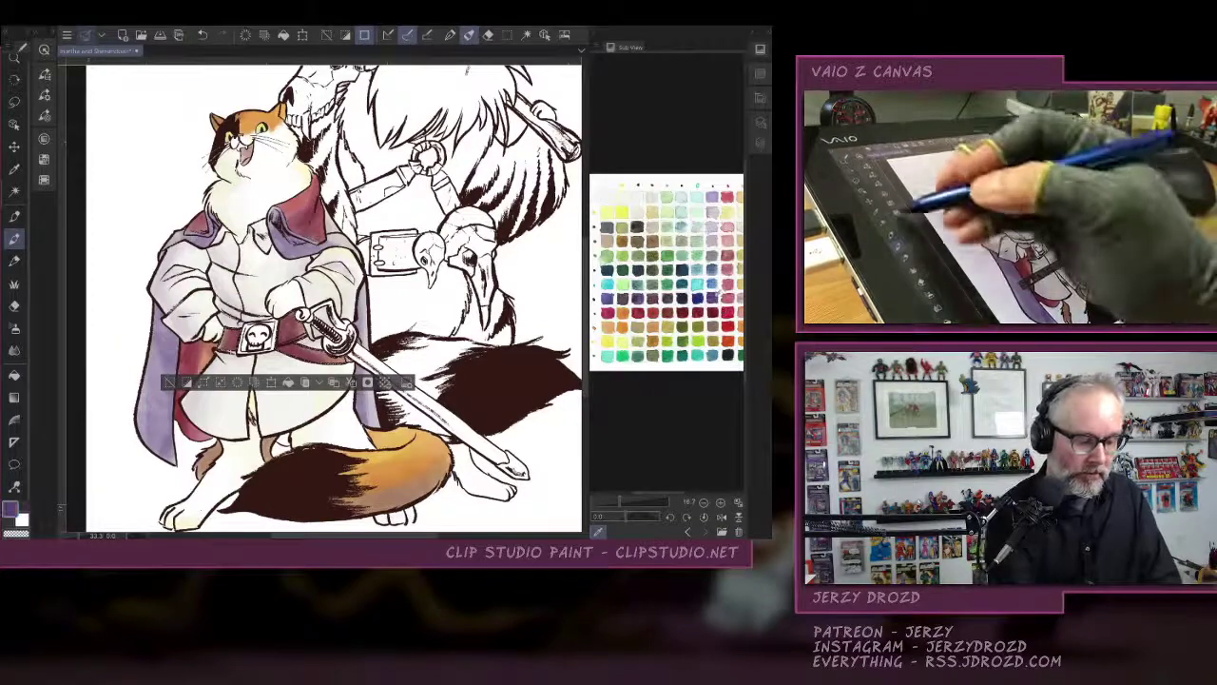
left_click(63, 32)
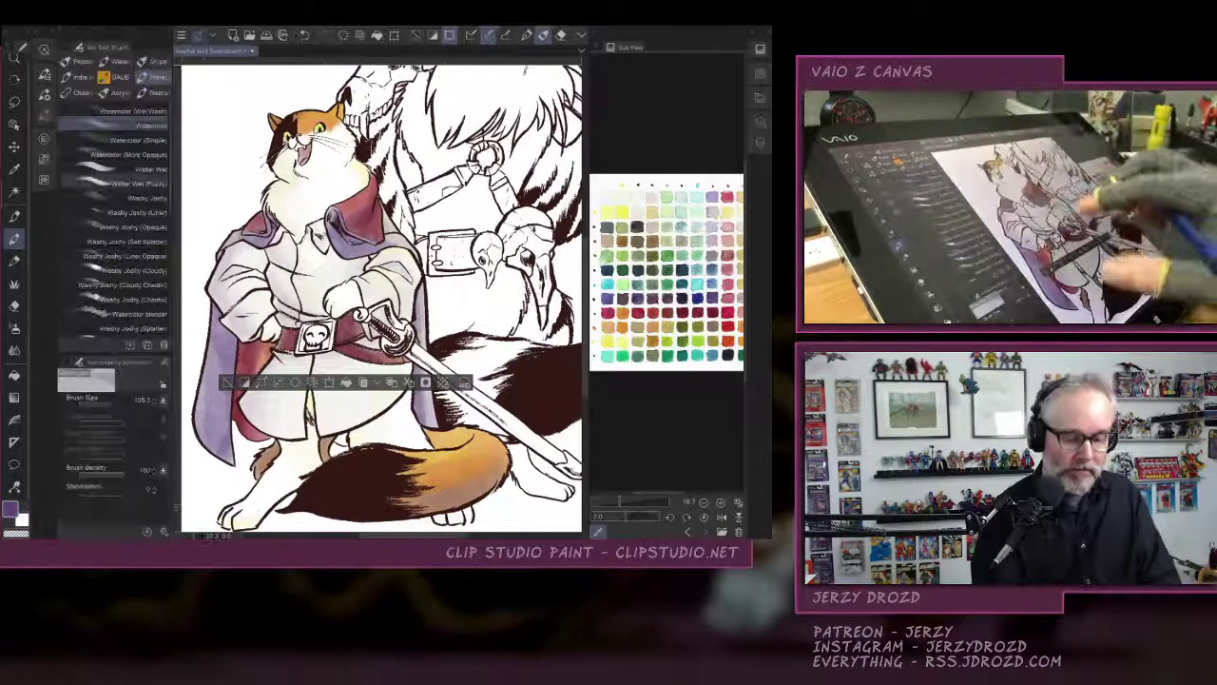
left_click(128, 154)
scroll(431, 356, "up", 3)
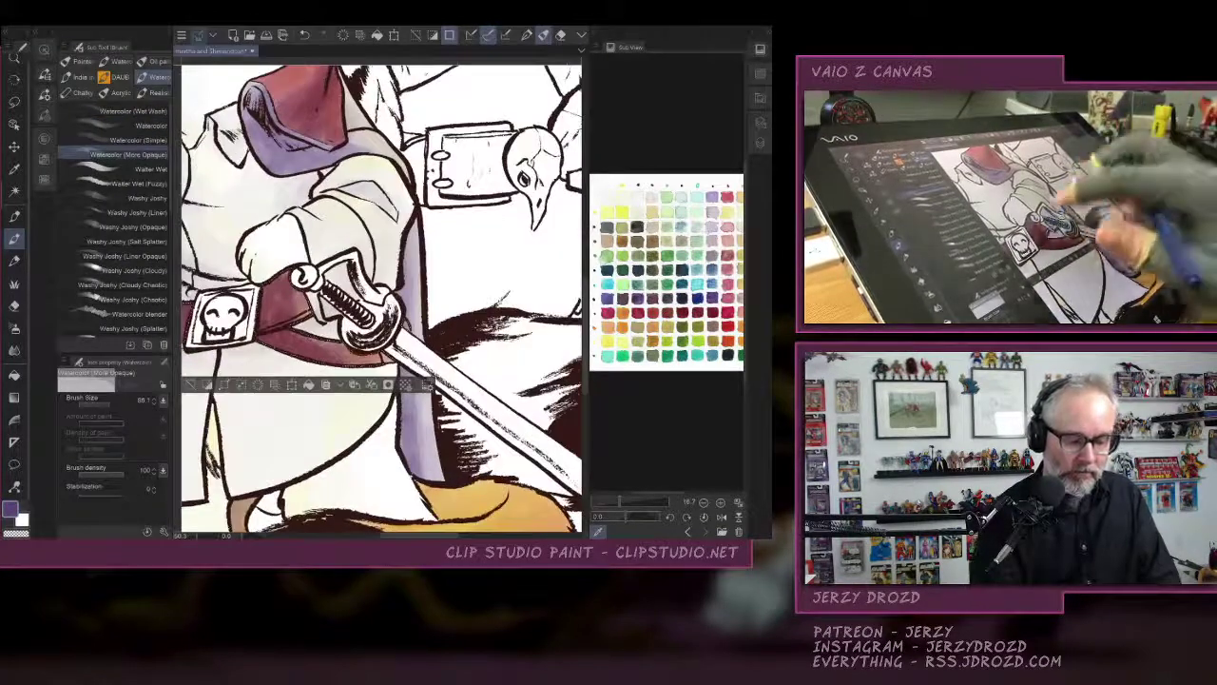
left_click_drag(362, 304, 461, 311)
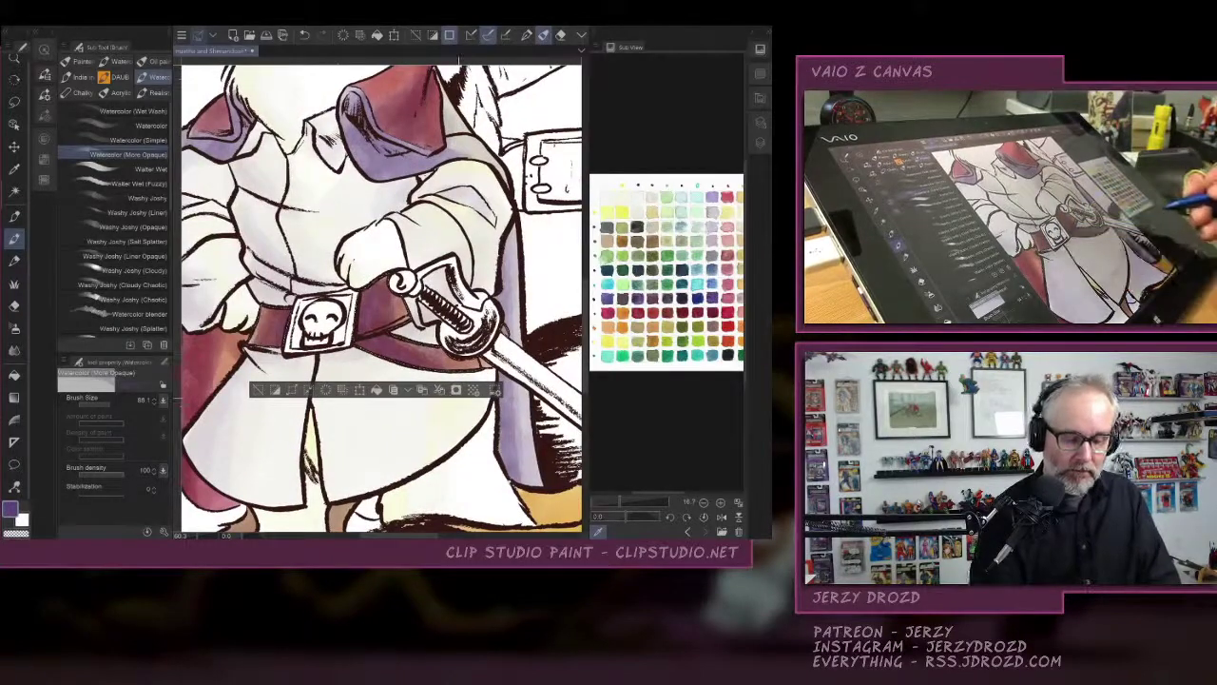
key("ctrl+d")
Select the small cat's red scabbard from the Flats layer, hide the flats again, and make the watercolors layer active.
key("w")
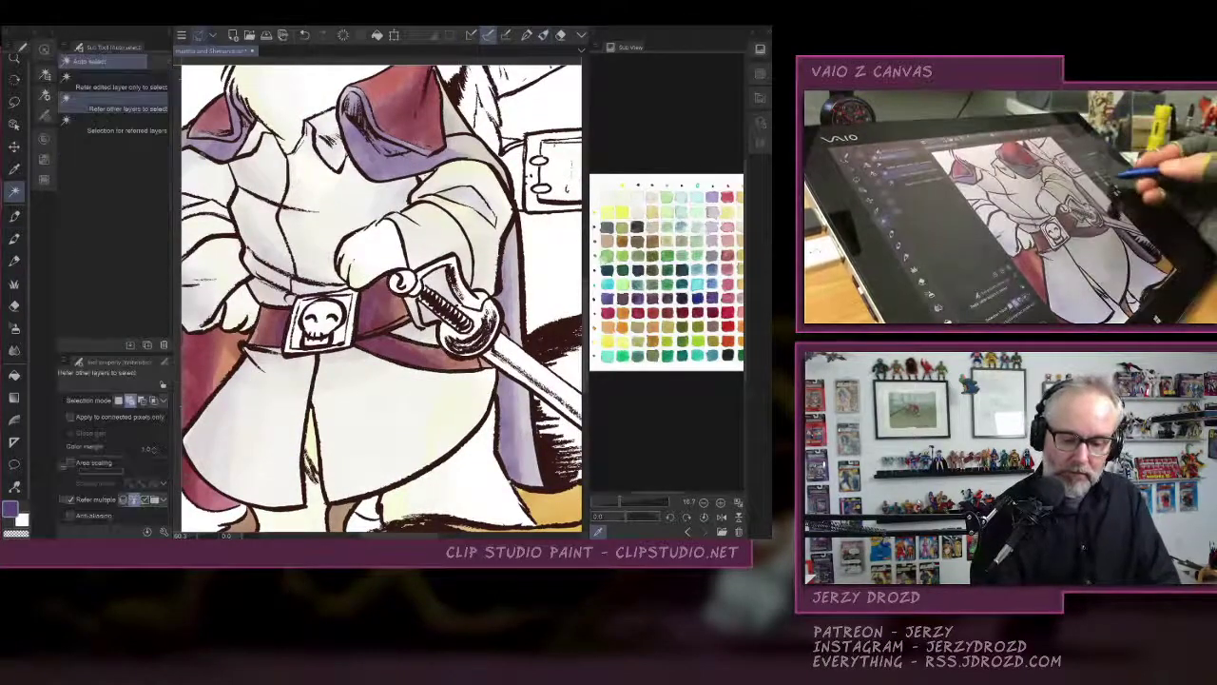
left_click(759, 142)
left_click(598, 240)
left_click(666, 241)
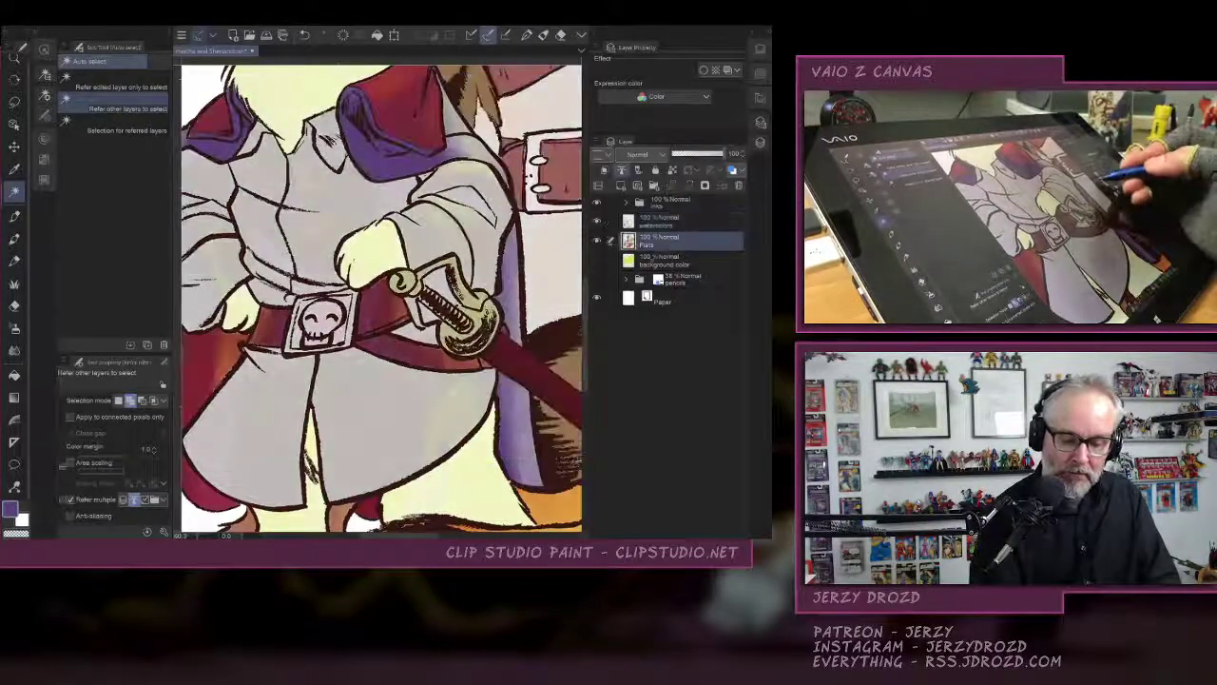
left_click(553, 359)
left_click(666, 221)
left_click(597, 241)
left_click(759, 142)
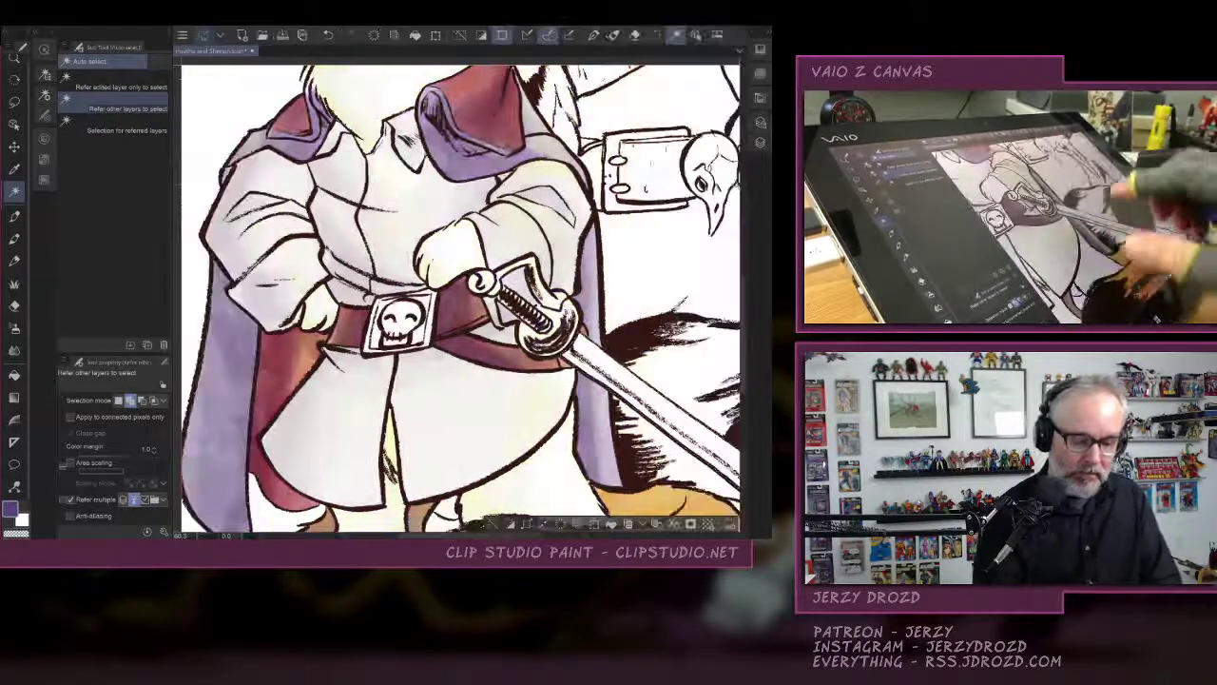
Wash a dark red from the swatch reference along the full length of the scabbard, using the Watercolor brush.
left_click_drag(618, 323, 428, 252)
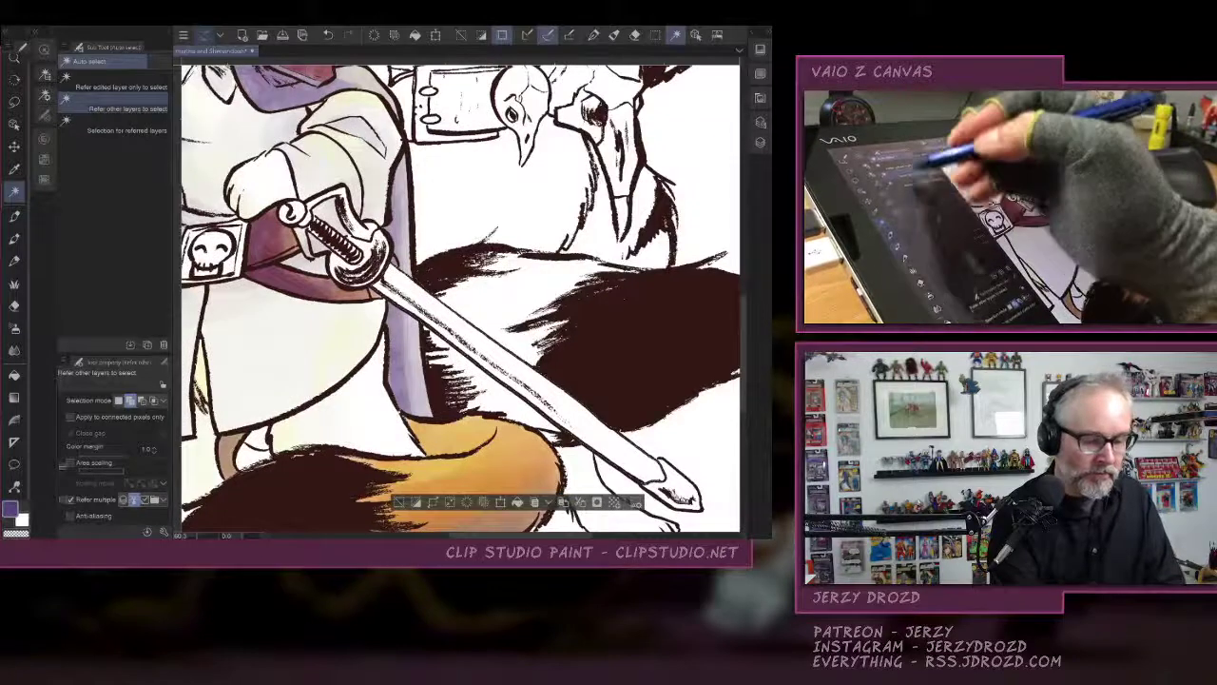
left_click(14, 238)
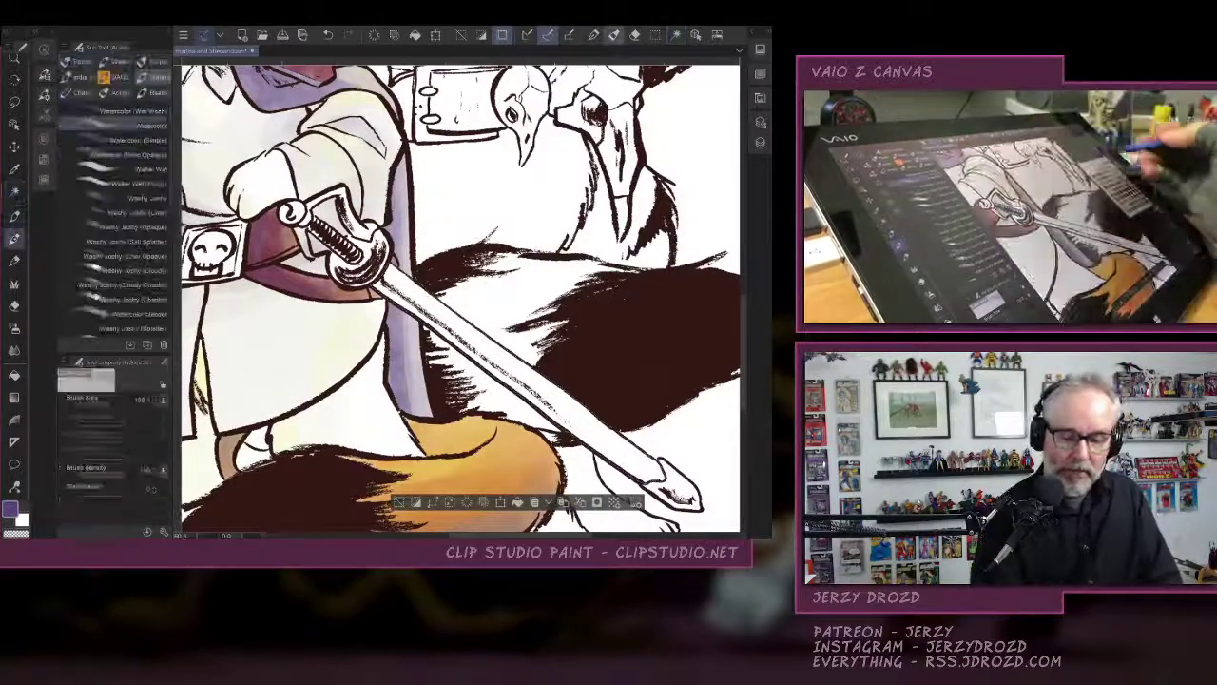
left_click(760, 73)
left_click(683, 312)
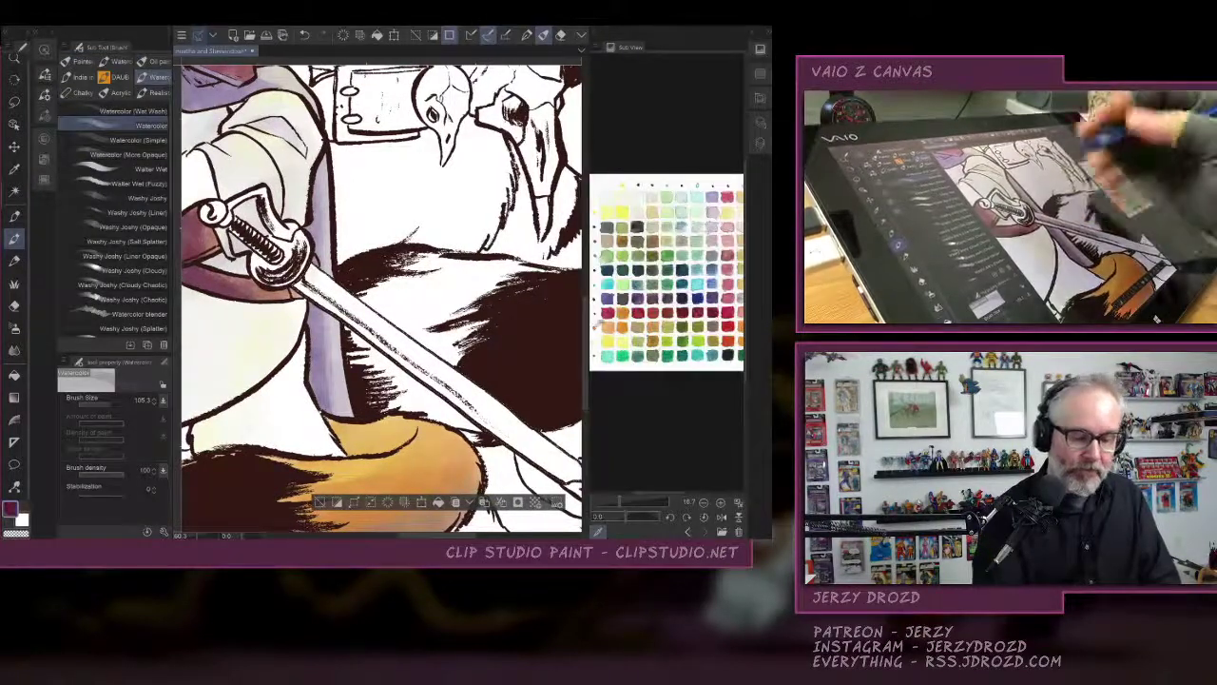
left_click_drag(310, 277, 440, 379)
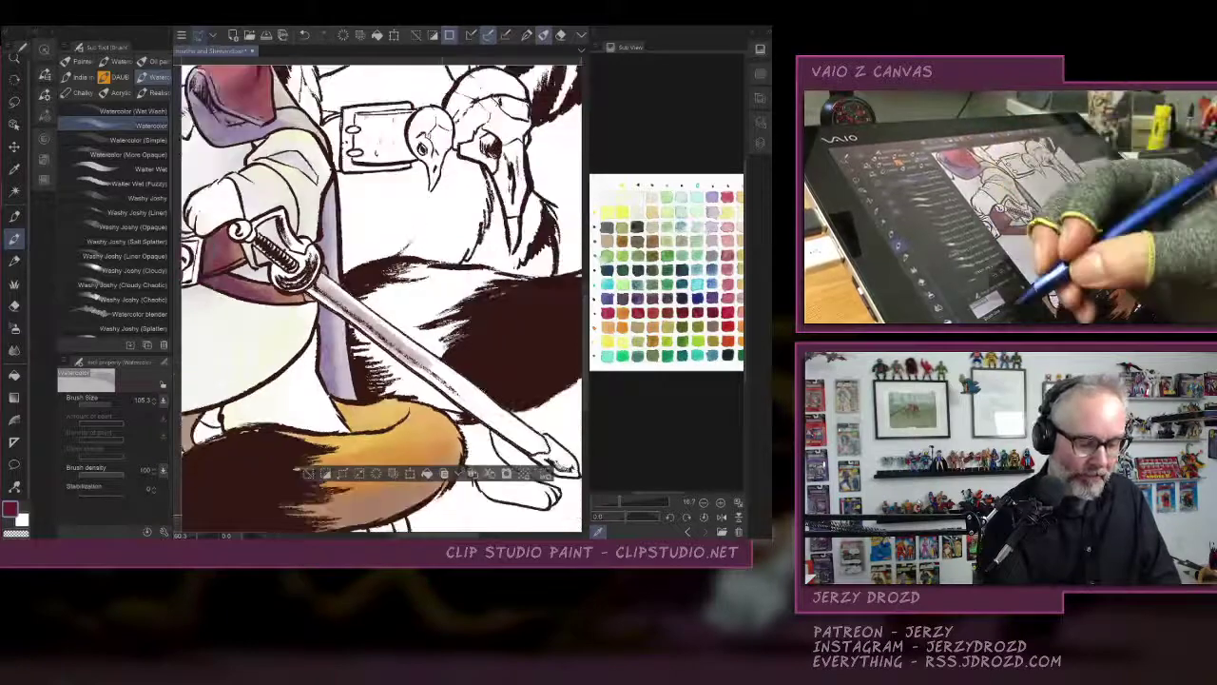
left_click_drag(310, 279, 430, 367)
left_click_drag(310, 279, 485, 422)
left_click_drag(444, 367, 548, 453)
left_click_drag(310, 280, 548, 453)
left_click_drag(336, 304, 546, 453)
left_click_drag(312, 274, 479, 394)
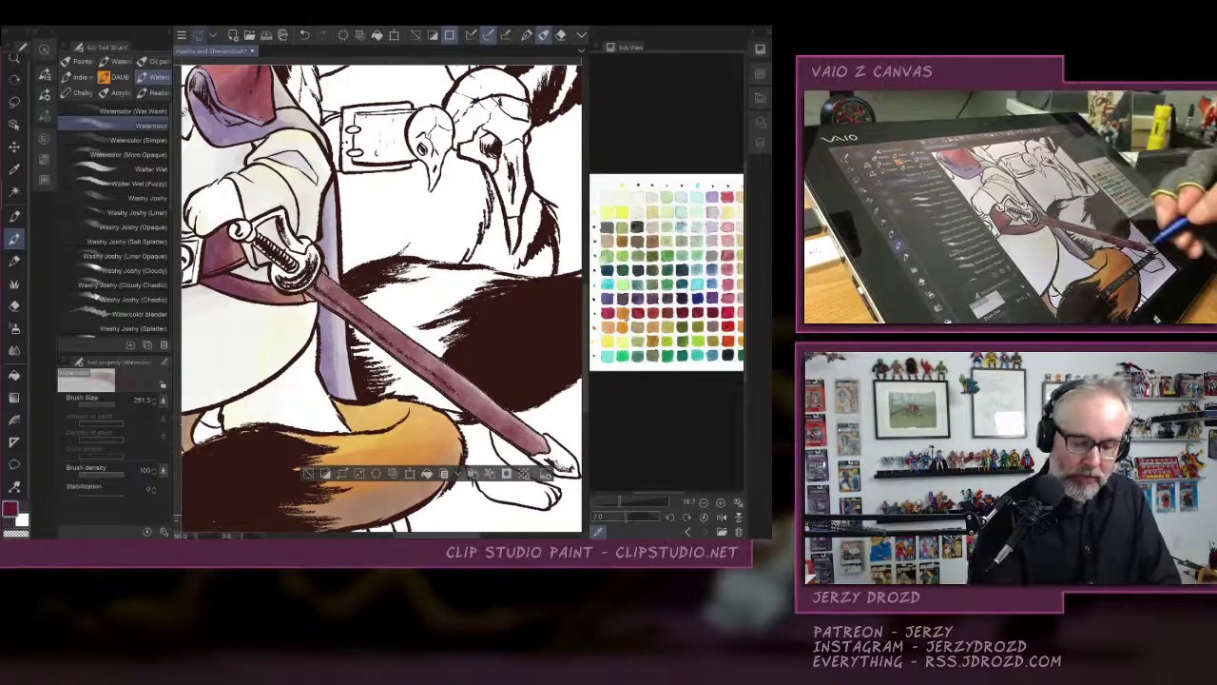
Glaze orange and dark red over the scabbard, and shade its lower edge in purple with the Watercolor (More Opaque) brush.
left_click(622, 313)
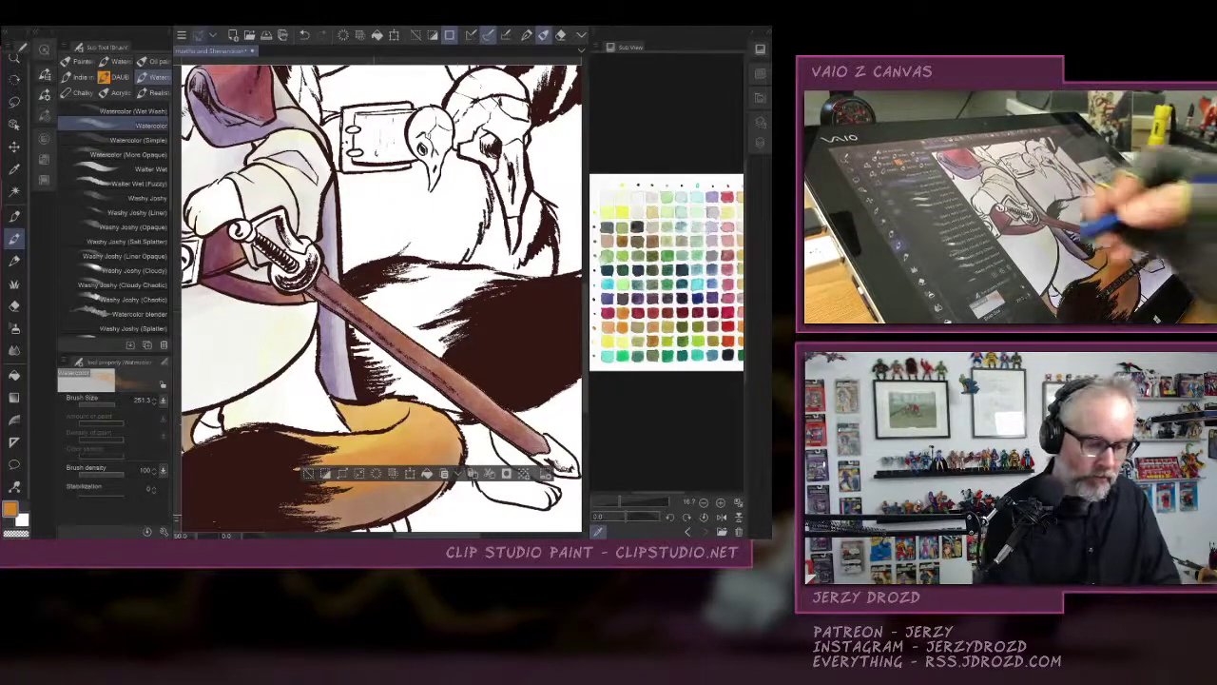
left_click(713, 312)
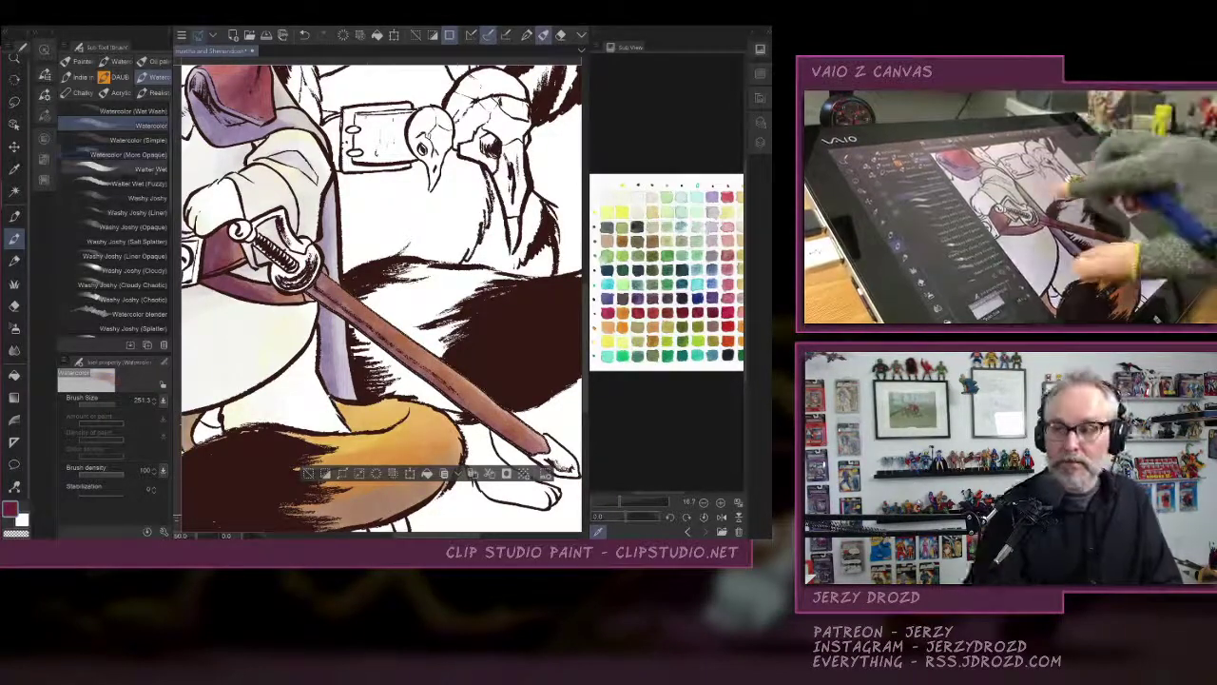
left_click(129, 154)
mouse_move(504, 433)
left_mouse_down()
mouse_move(569, 286)
mouse_move(430, 317)
left_mouse_up()
mouse_move(565, 270)
left_mouse_down()
mouse_move(312, 358)
mouse_move(571, 264)
mouse_move(426, 298)
left_mouse_up()
left_click(695, 296)
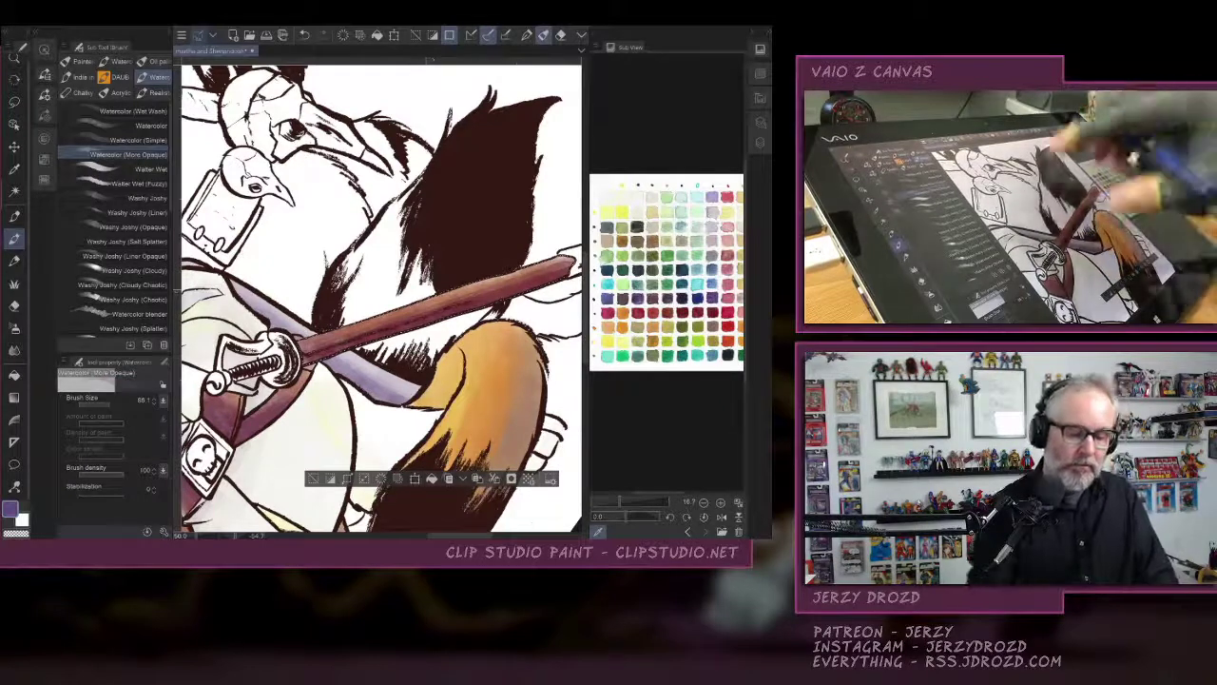
key("ctrl+at")
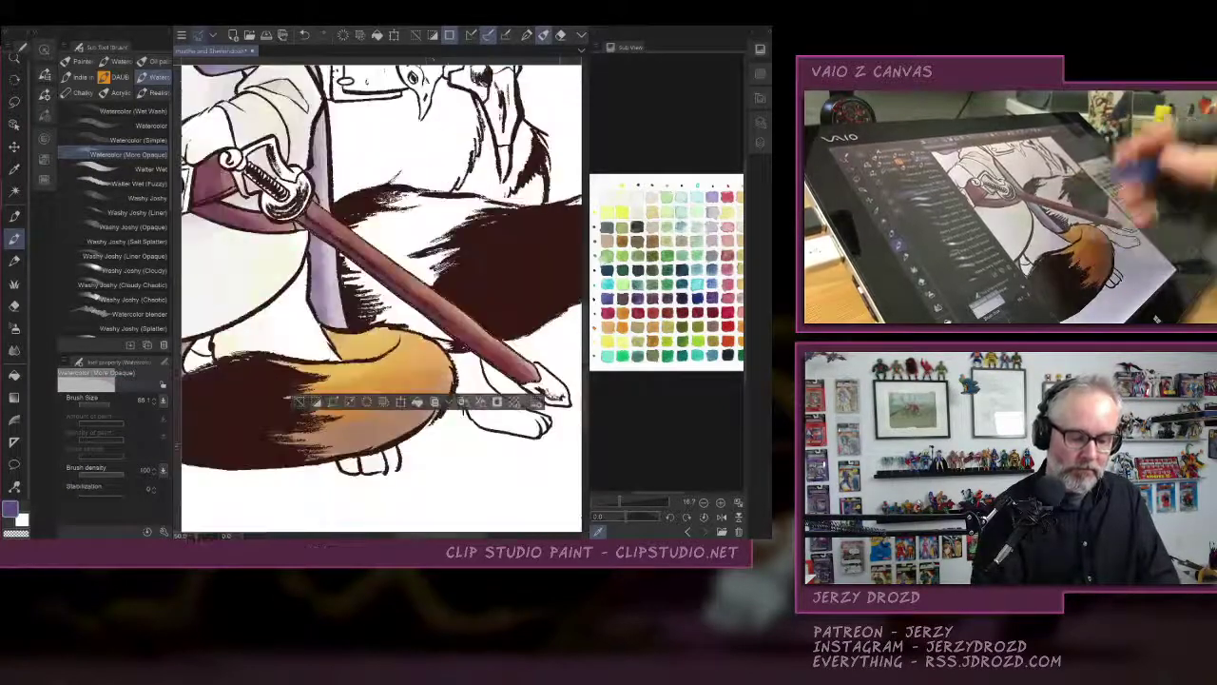
Clear the selection, select the small cat's sword hilt and scabbard tip using the Flats layer, and hide the flats again.
key("ctrl+d")
key("ctrl+minus")
key("ctrl+minus")
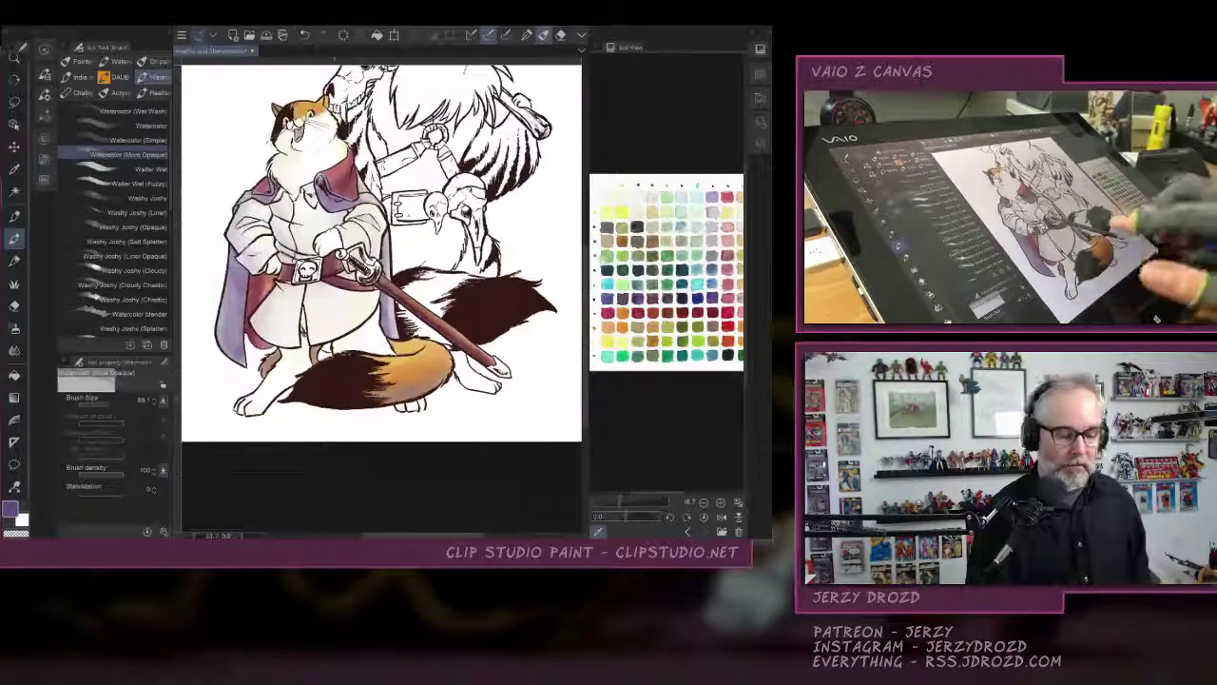
left_click_drag(381, 285, 386, 325)
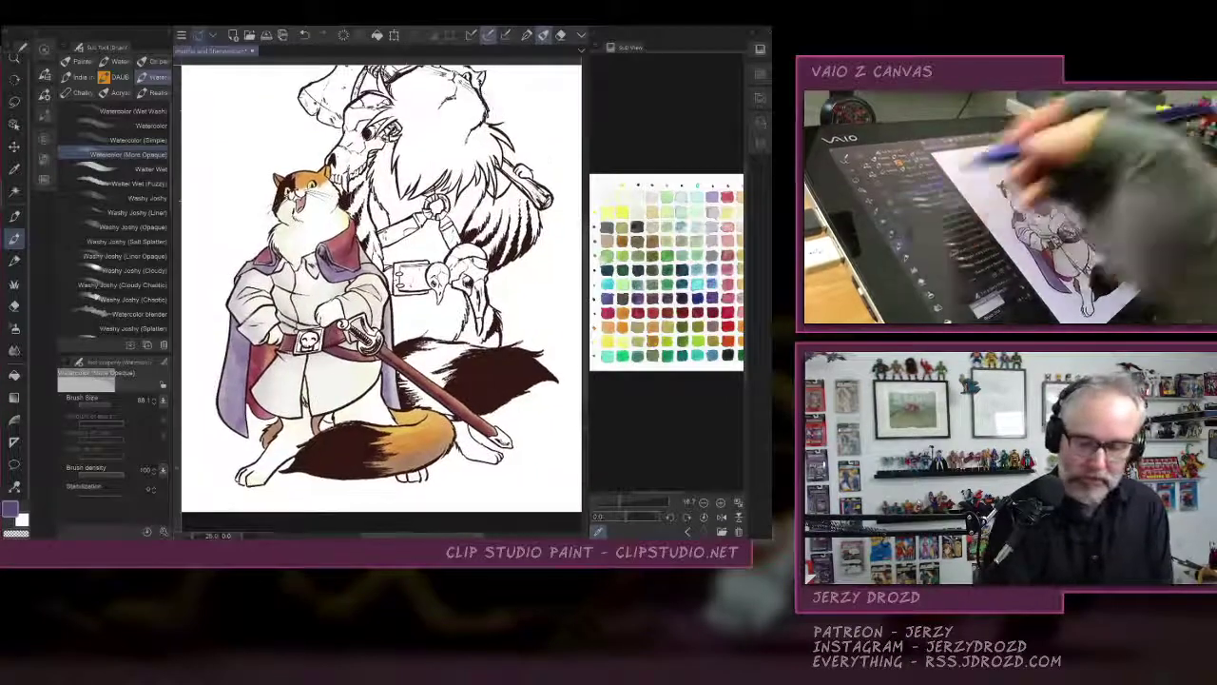
key("w")
left_click(760, 142)
left_click(597, 241)
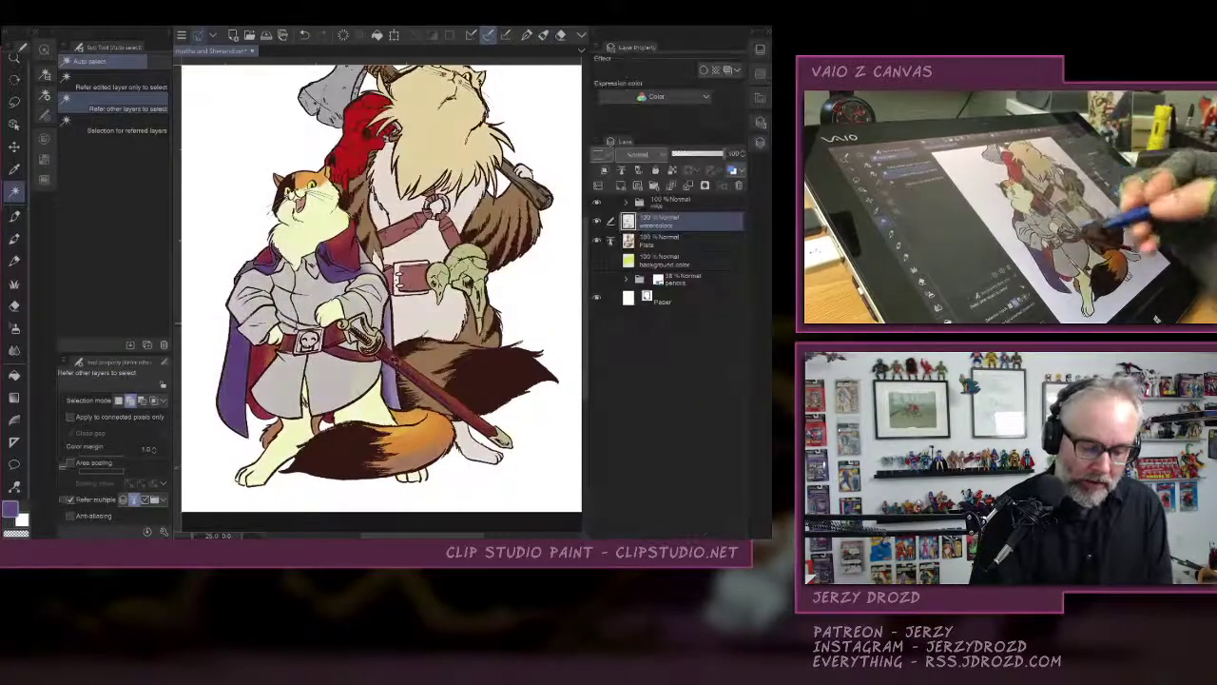
left_click(376, 345)
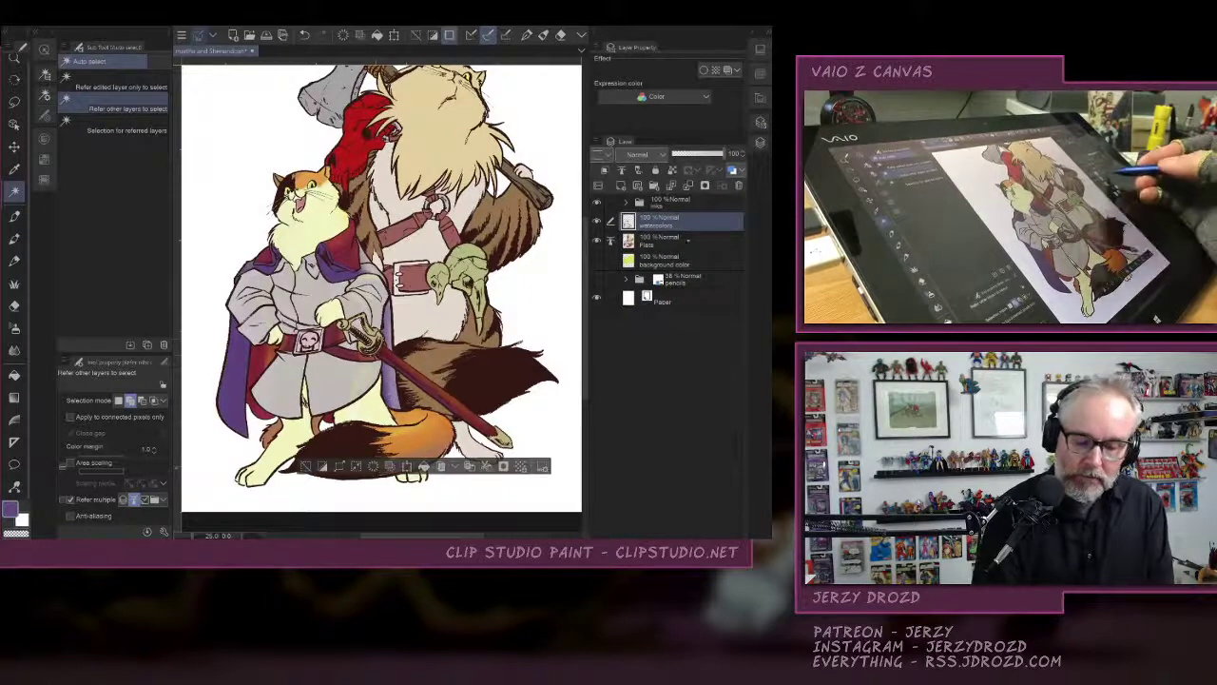
left_click(598, 241)
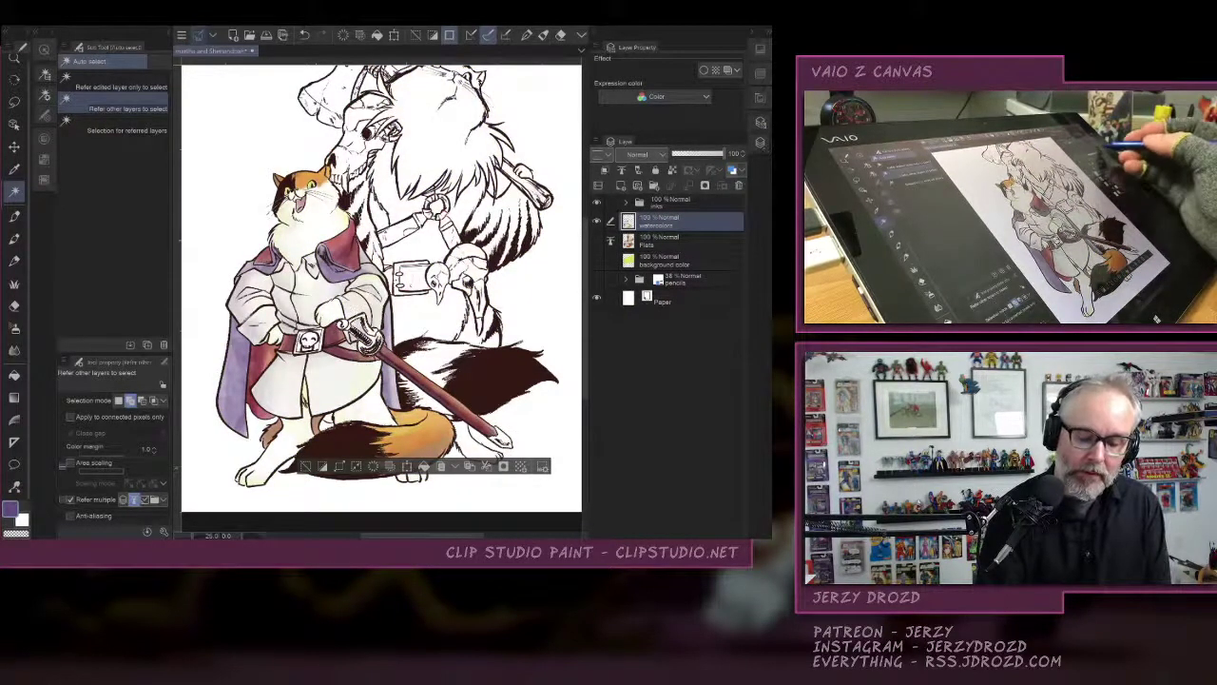
left_click(761, 80)
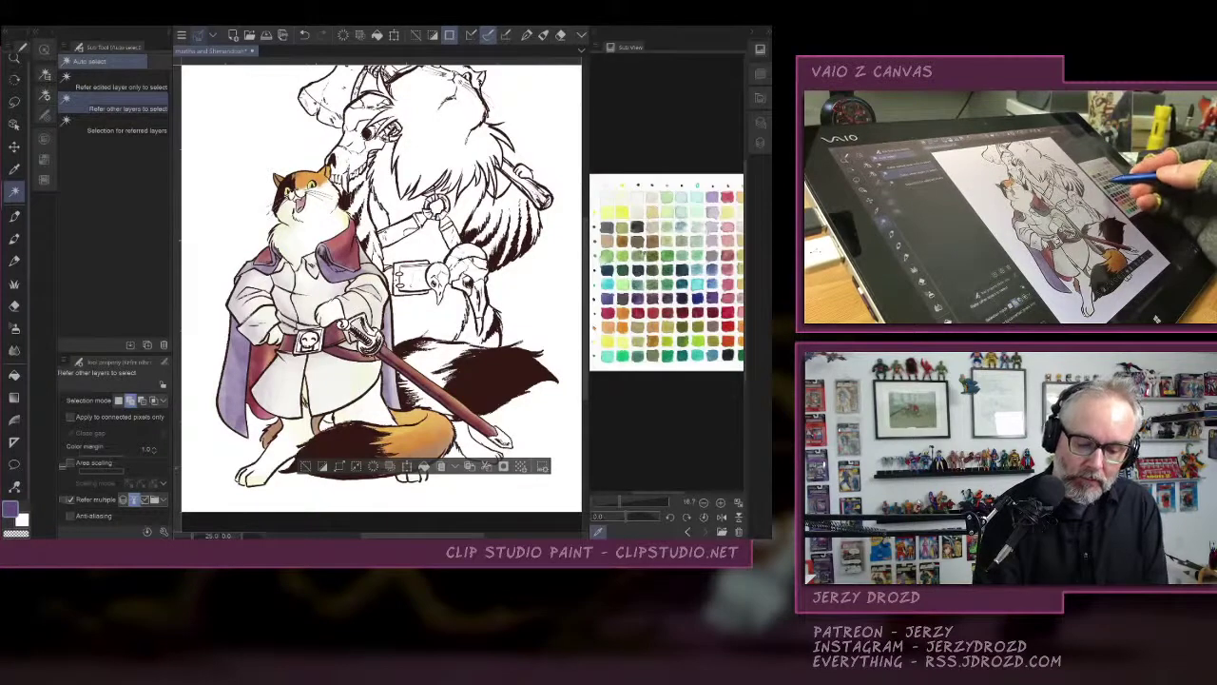
Wash khaki from the swatch reference over the sword hilt and scabbard tip with the Watercolor (More Opaque) brush.
left_click(668, 239)
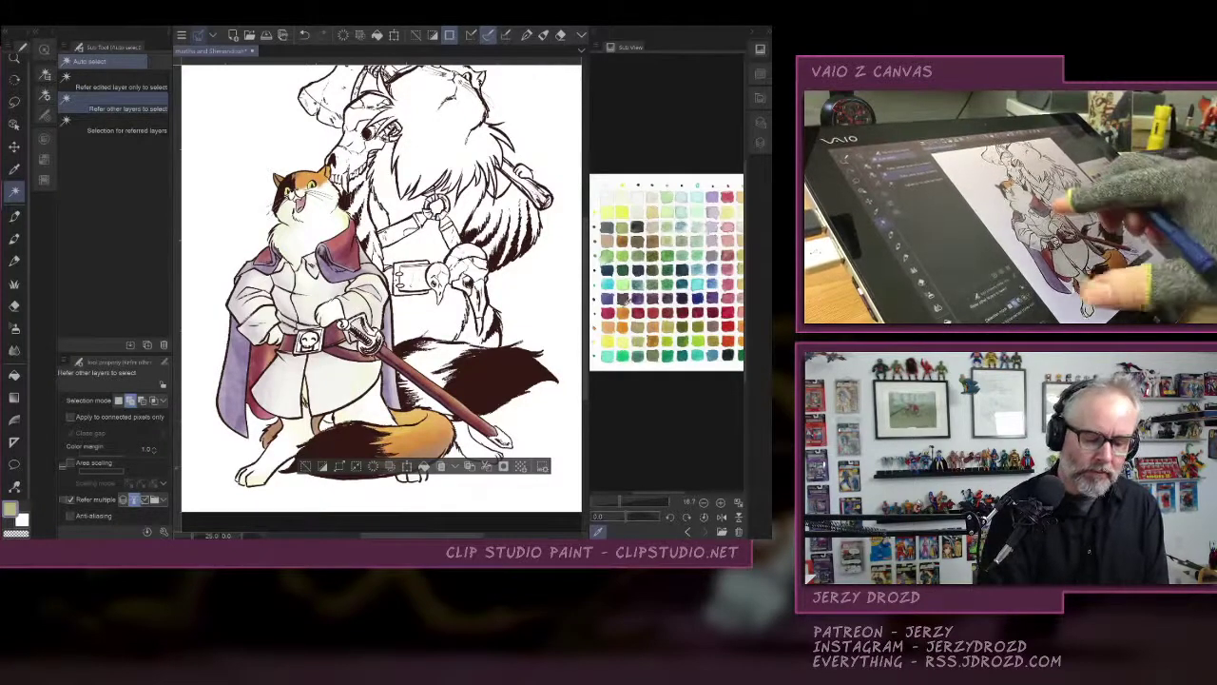
scroll(382, 300, "up", 5)
left_click(15, 237)
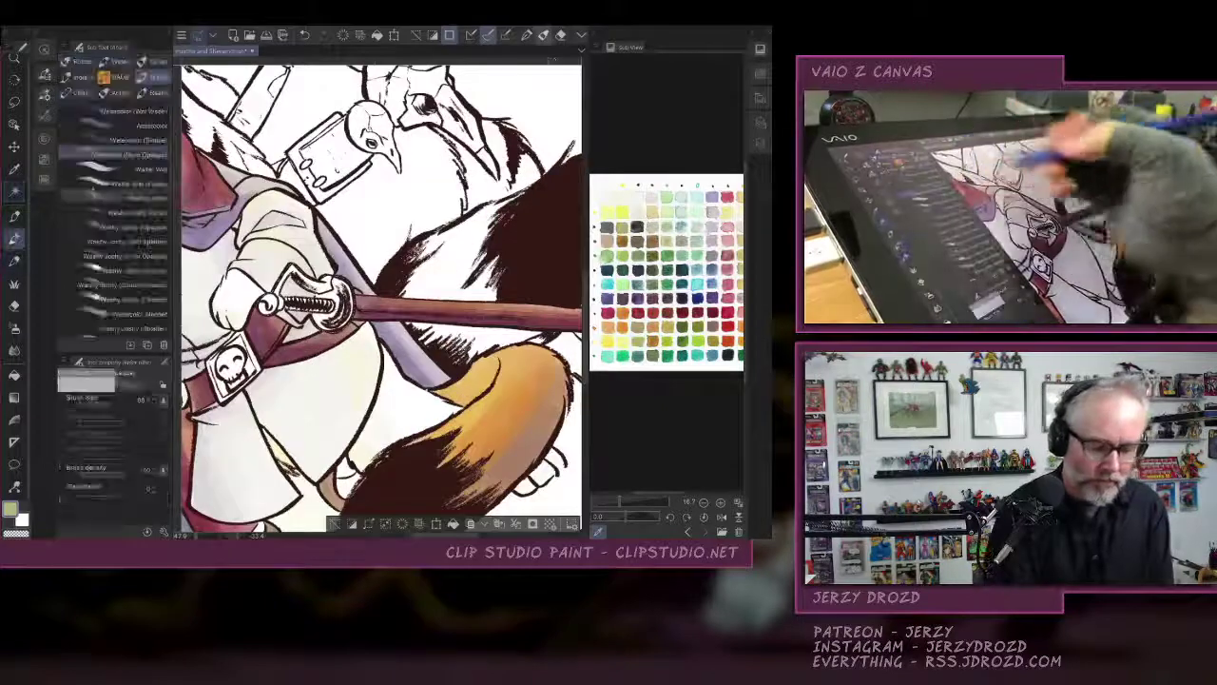
mouse_move(333, 285)
left_mouse_down()
mouse_move(320, 323)
mouse_move(333, 317)
left_mouse_up()
left_click_drag(523, 313, 283, 328)
mouse_move(415, 330)
left_mouse_down()
mouse_move(395, 339)
mouse_move(406, 342)
left_mouse_up()
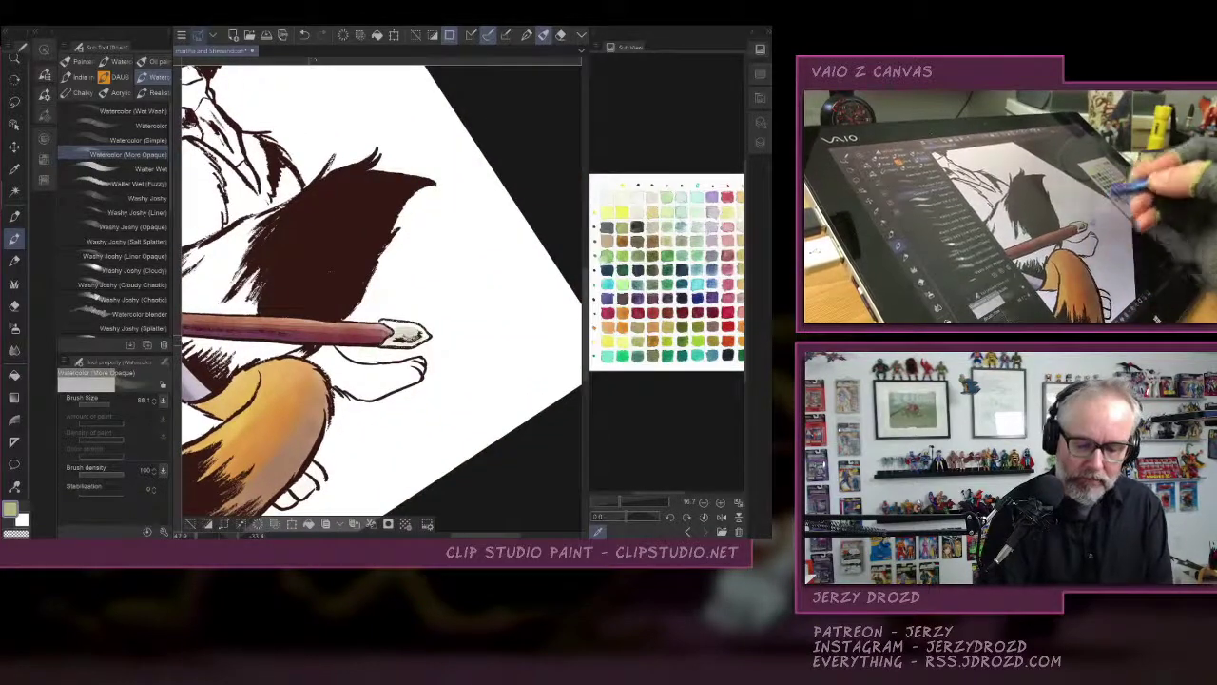
Shade the scabbard tip, sword grip and guard in grey-green from the swatch reference, and clear the selection.
left_click(620, 212)
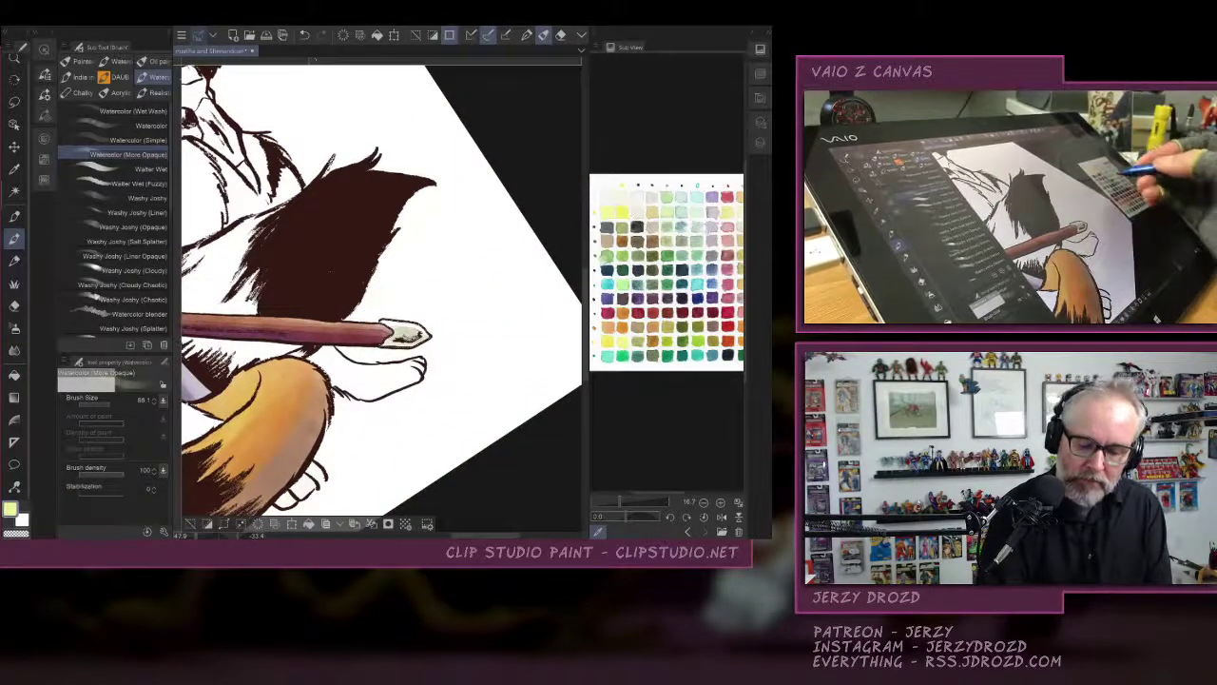
left_click(691, 242)
left_click_drag(416, 327, 396, 339)
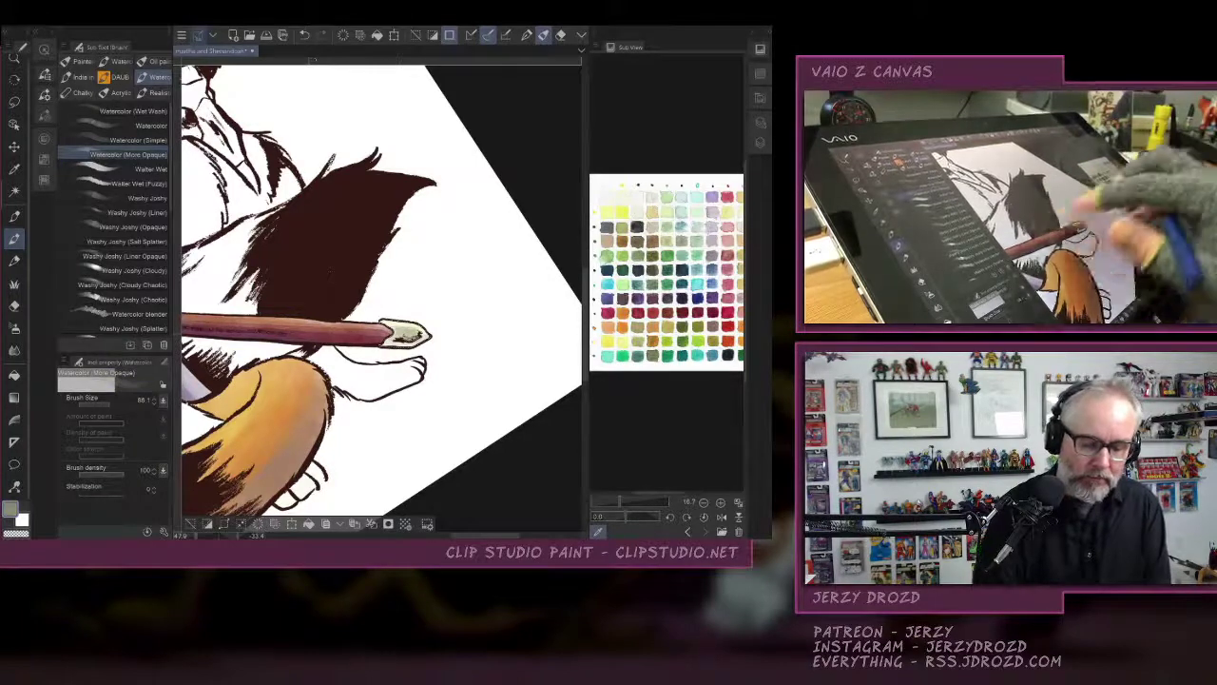
mouse_move(333, 314)
left_mouse_down()
mouse_move(557, 308)
mouse_move(404, 316)
left_mouse_up()
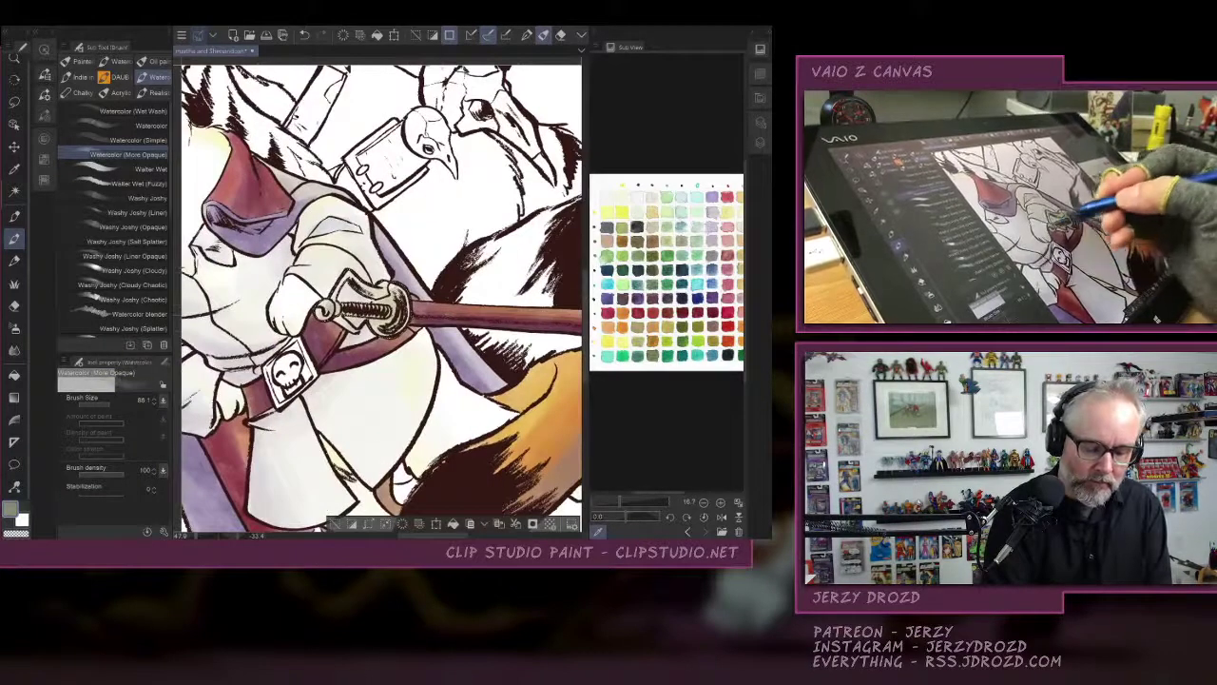
mouse_move(323, 303)
left_mouse_down()
mouse_move(394, 289)
mouse_move(381, 297)
mouse_move(392, 317)
left_mouse_up()
left_click_drag(383, 304, 395, 298)
key("ctrl+d")
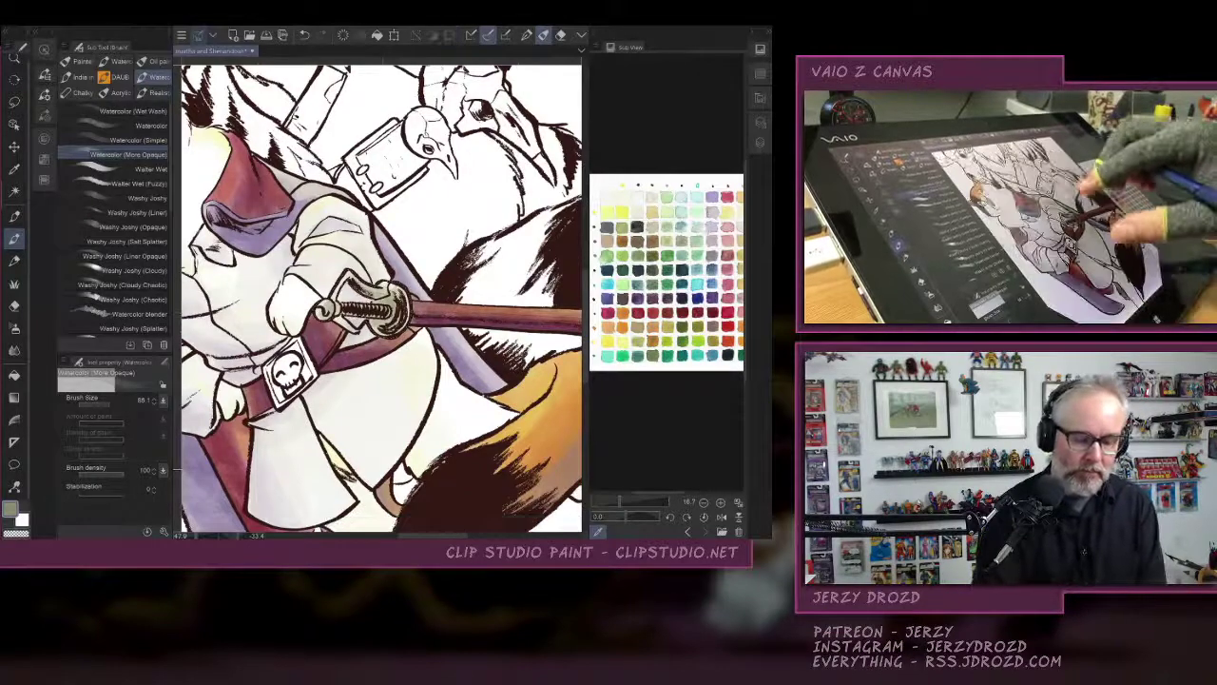
scroll(380, 297, "down", 3)
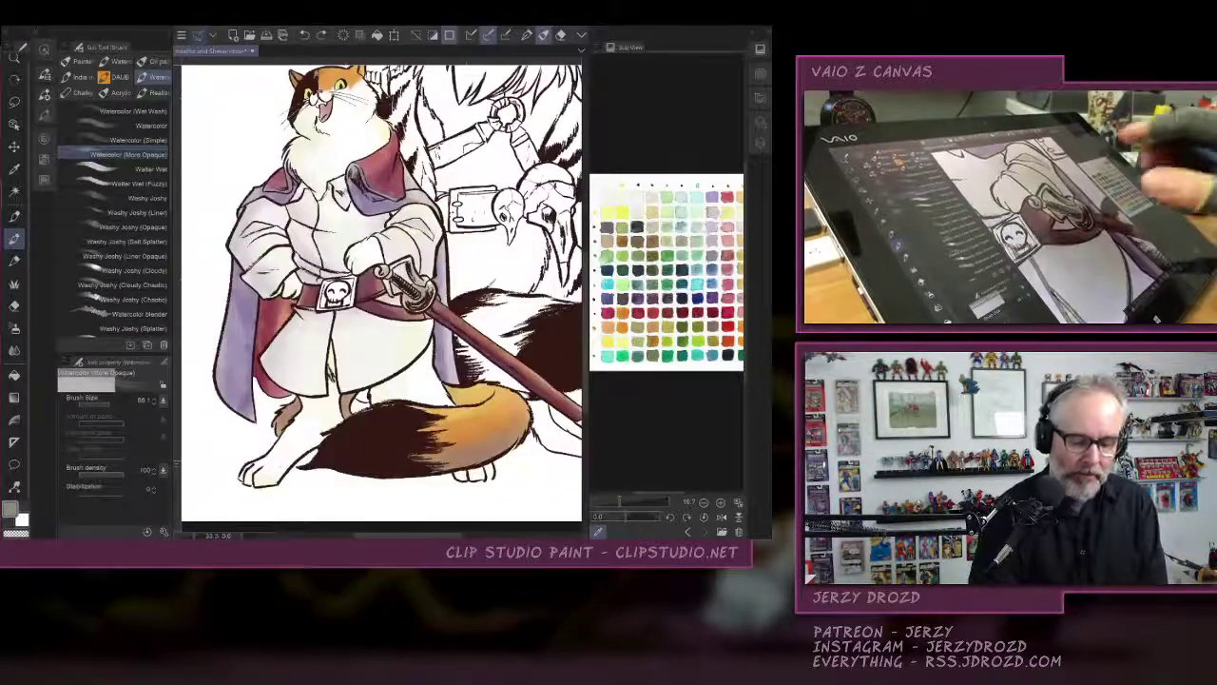
Select the small cat's grey coat from the Flats layer, hide the flats, and make the watercolors layer active.
scroll(390, 285, "up", 5)
left_click(760, 50)
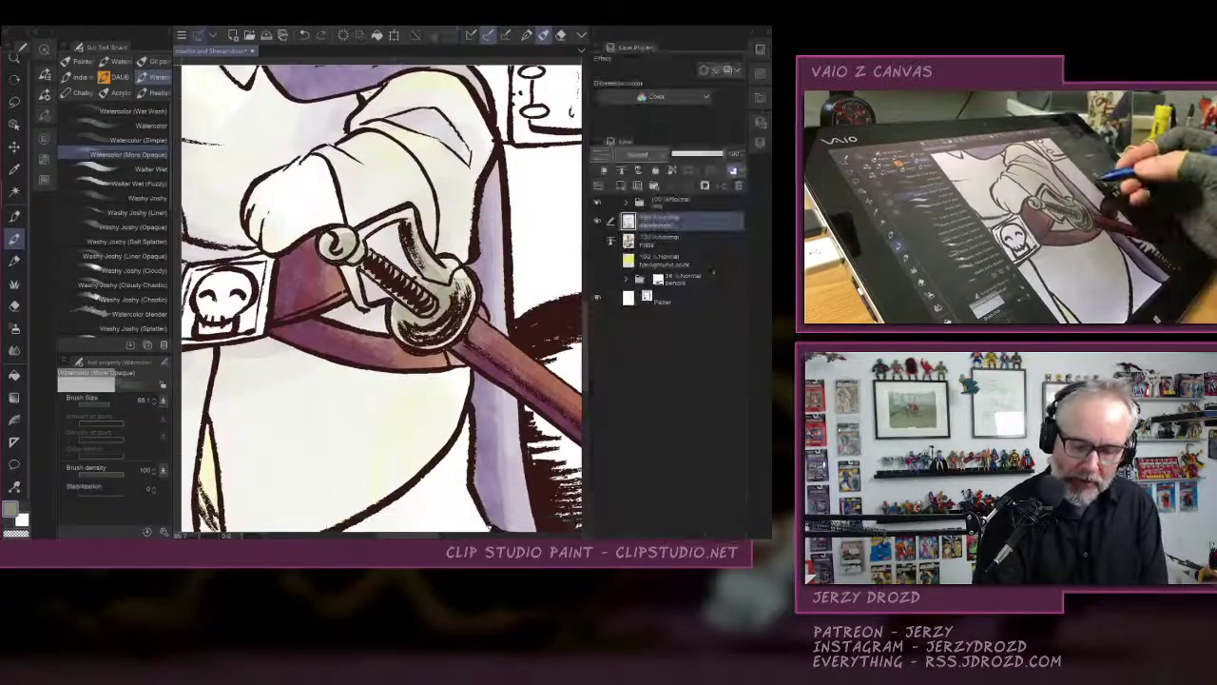
left_click(598, 241)
left_click(677, 240)
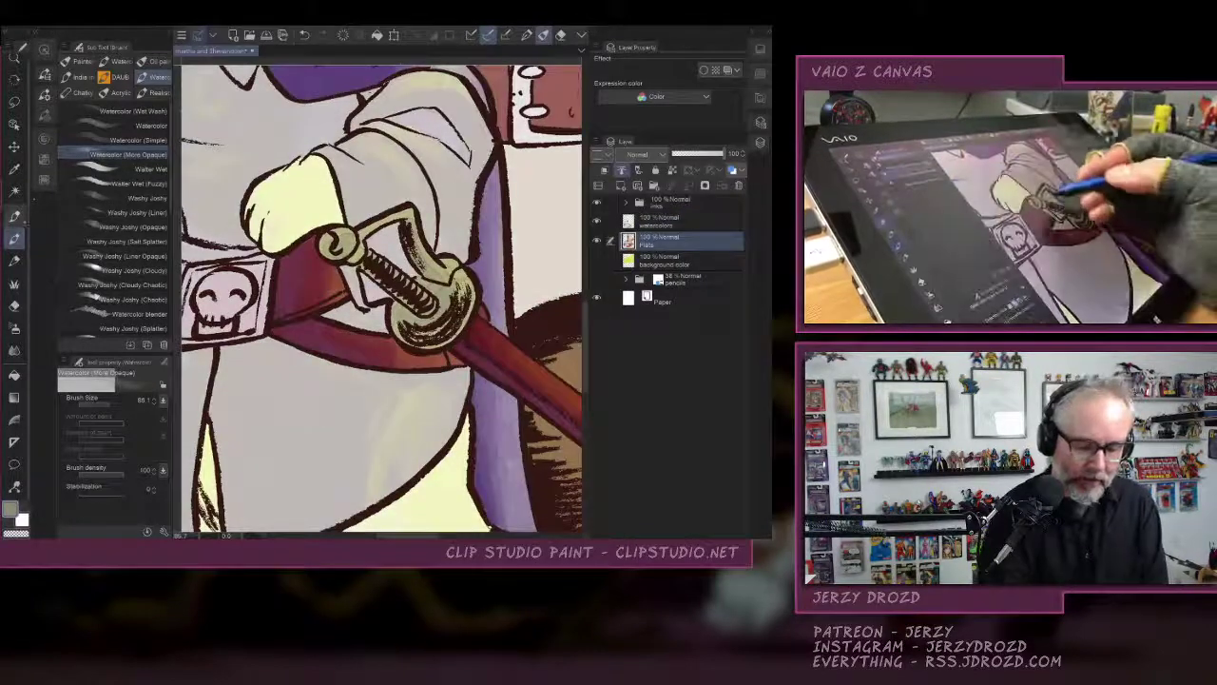
left_click(15, 192)
left_click(366, 285)
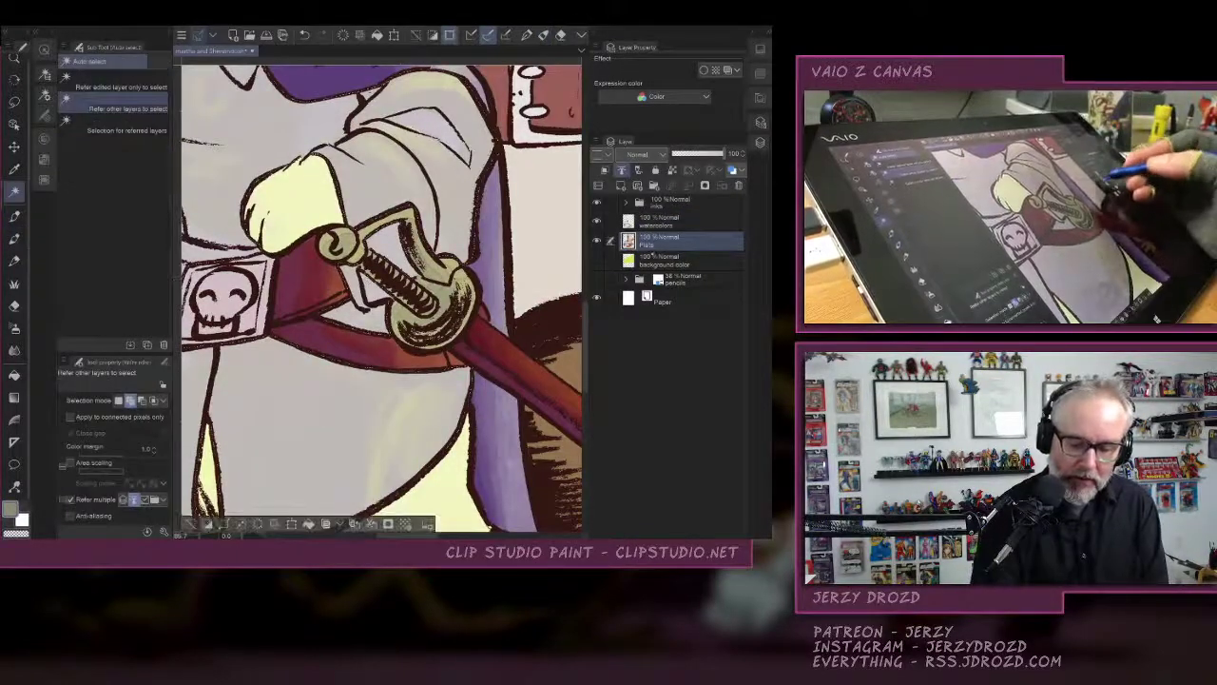
left_click(597, 241)
left_click(677, 221)
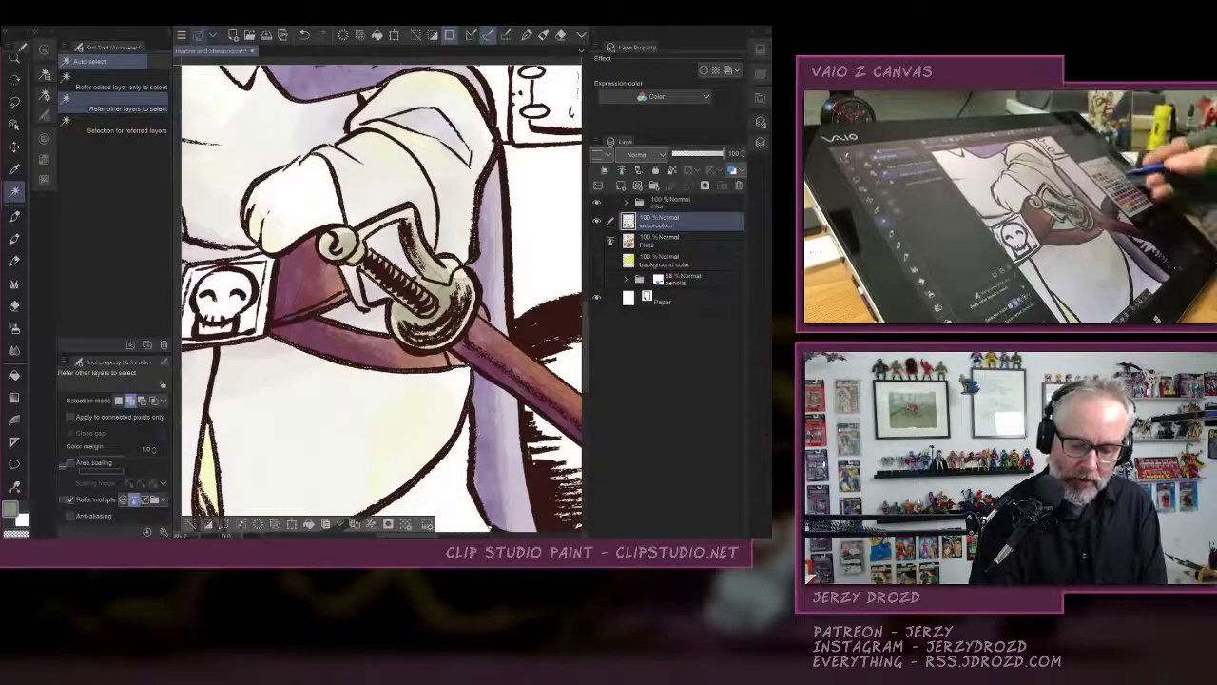
Shade the coat and sleeve around the sword hilt in muted grey-purple from the swatch reference, undoing unsuitable strokes.
left_click(760, 49)
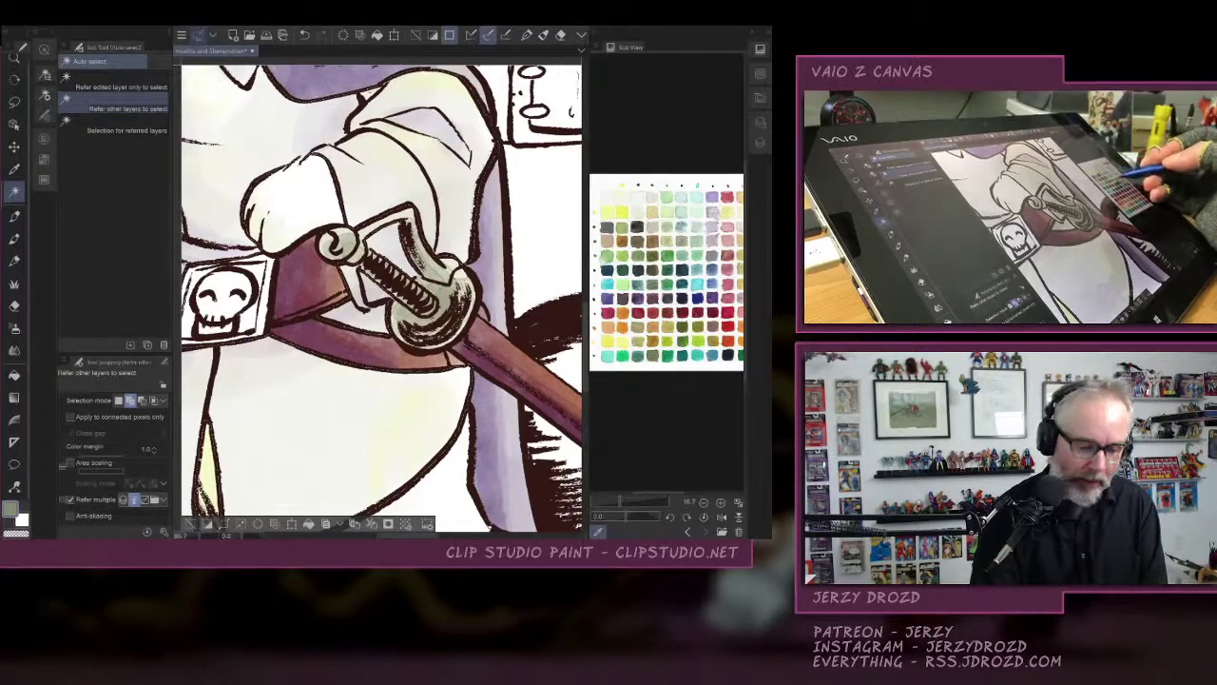
left_click(715, 226)
key("b")
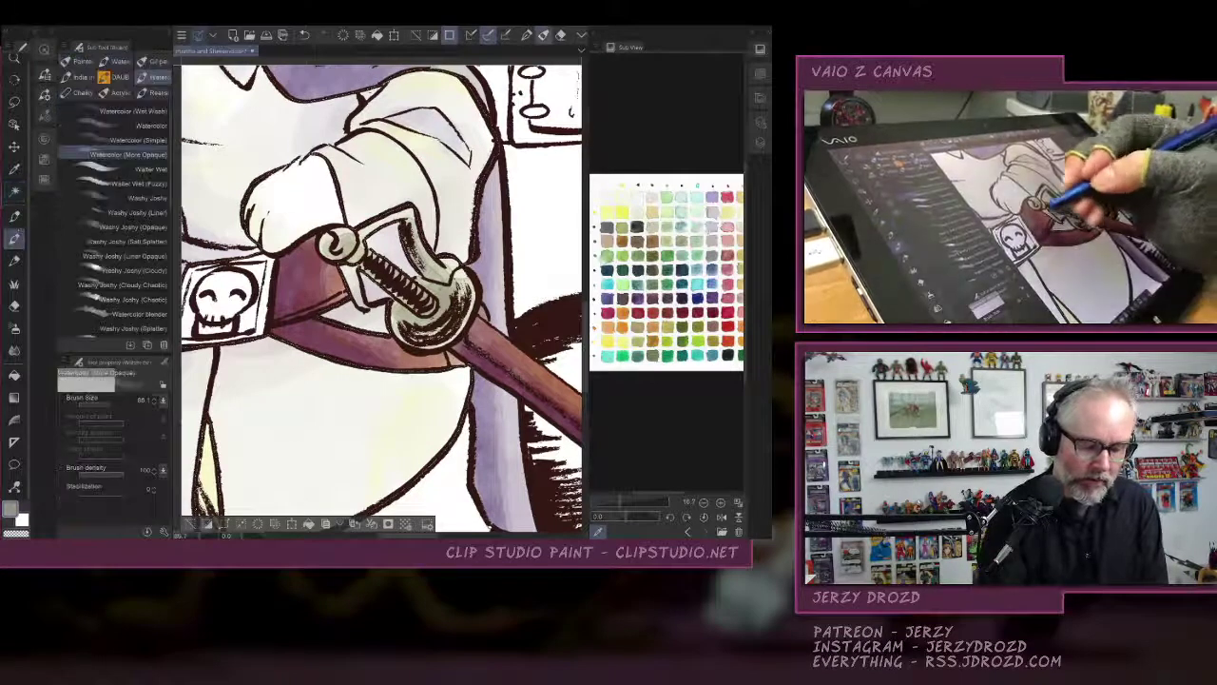
mouse_move(345, 268)
left_mouse_down()
mouse_move(361, 316)
mouse_move(354, 291)
left_mouse_up()
left_click(304, 36)
left_click_drag(468, 188, 460, 264)
left_click(304, 35)
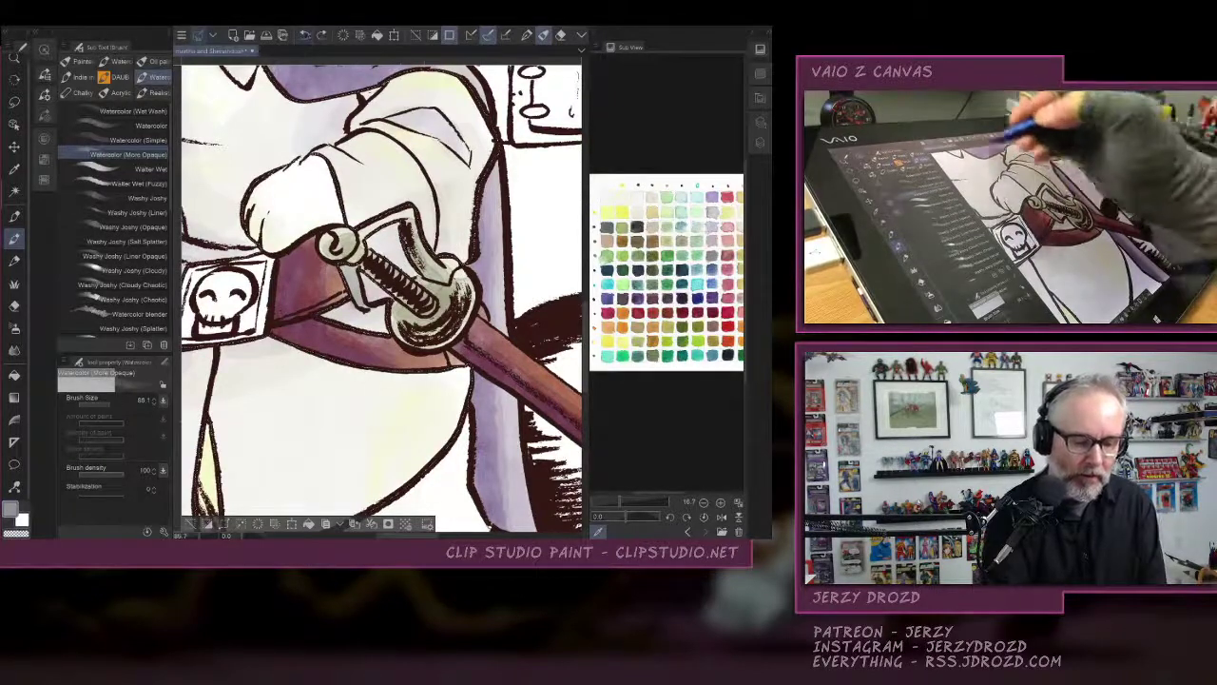
left_click_drag(436, 200, 444, 253)
left_click(304, 35)
mouse_move(443, 186)
left_mouse_down()
mouse_move(451, 255)
mouse_move(540, 247)
left_mouse_up()
mouse_move(426, 291)
left_mouse_down()
mouse_move(447, 313)
mouse_move(476, 318)
mouse_move(421, 295)
mouse_move(475, 314)
left_mouse_up()
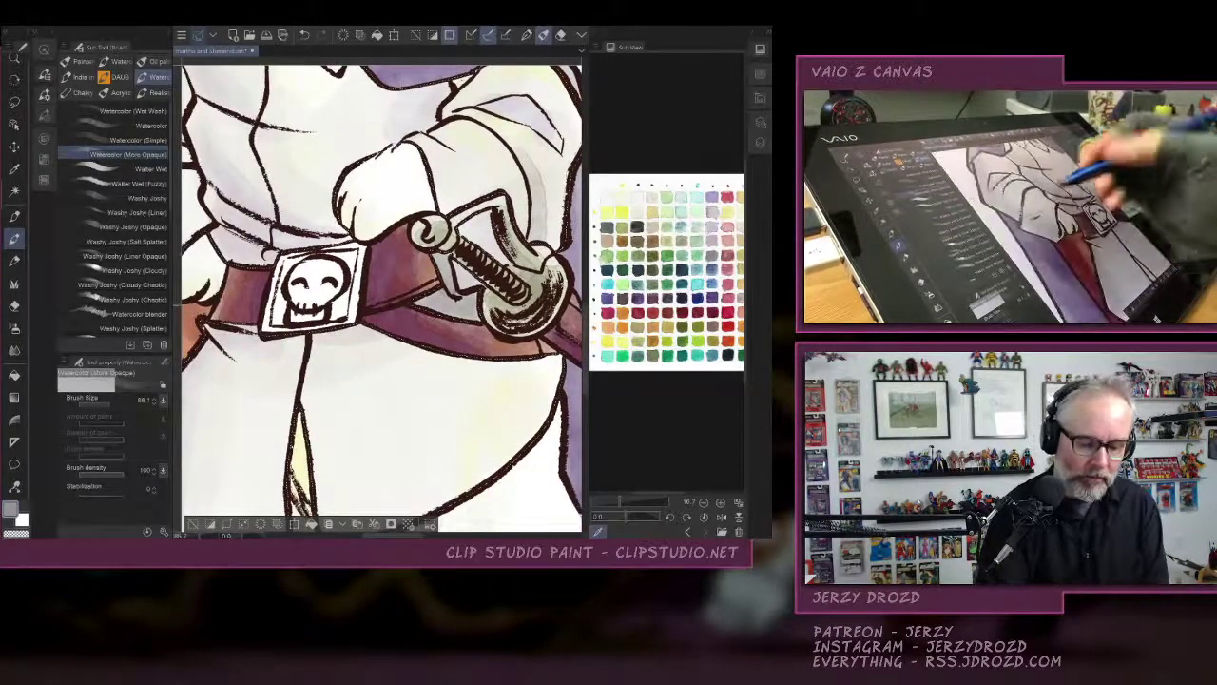
left_click_drag(286, 190, 466, 232)
left_click(422, 268, "alt")
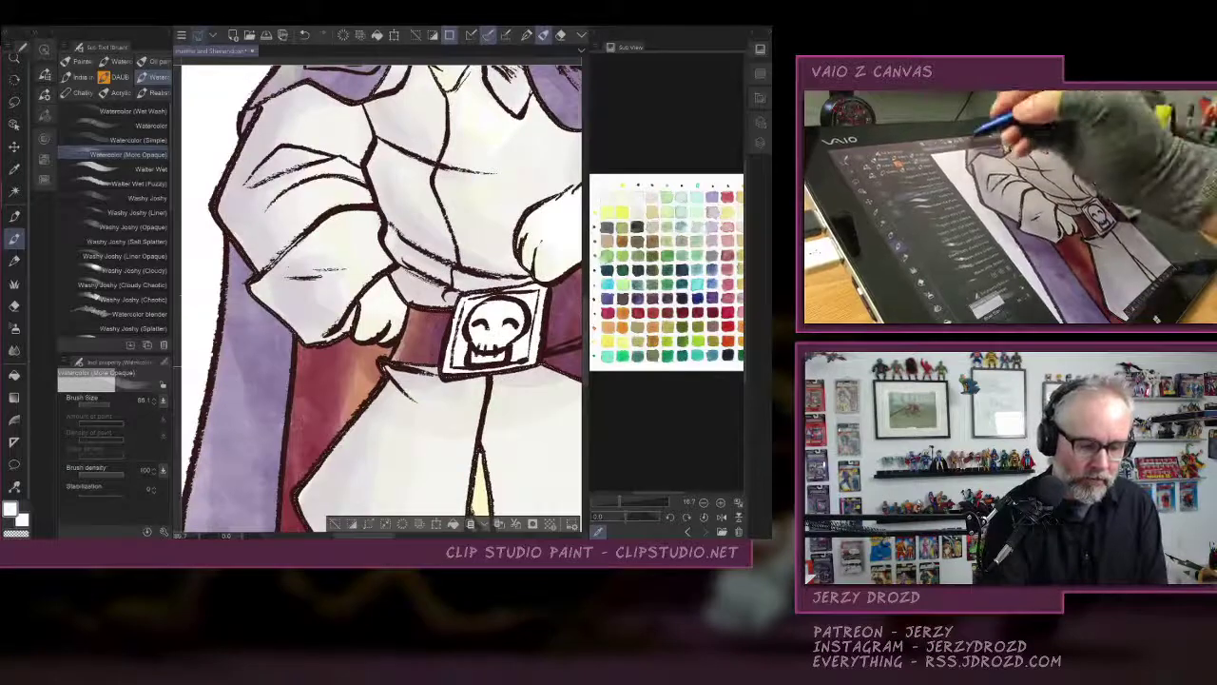
key("ctrl+z")
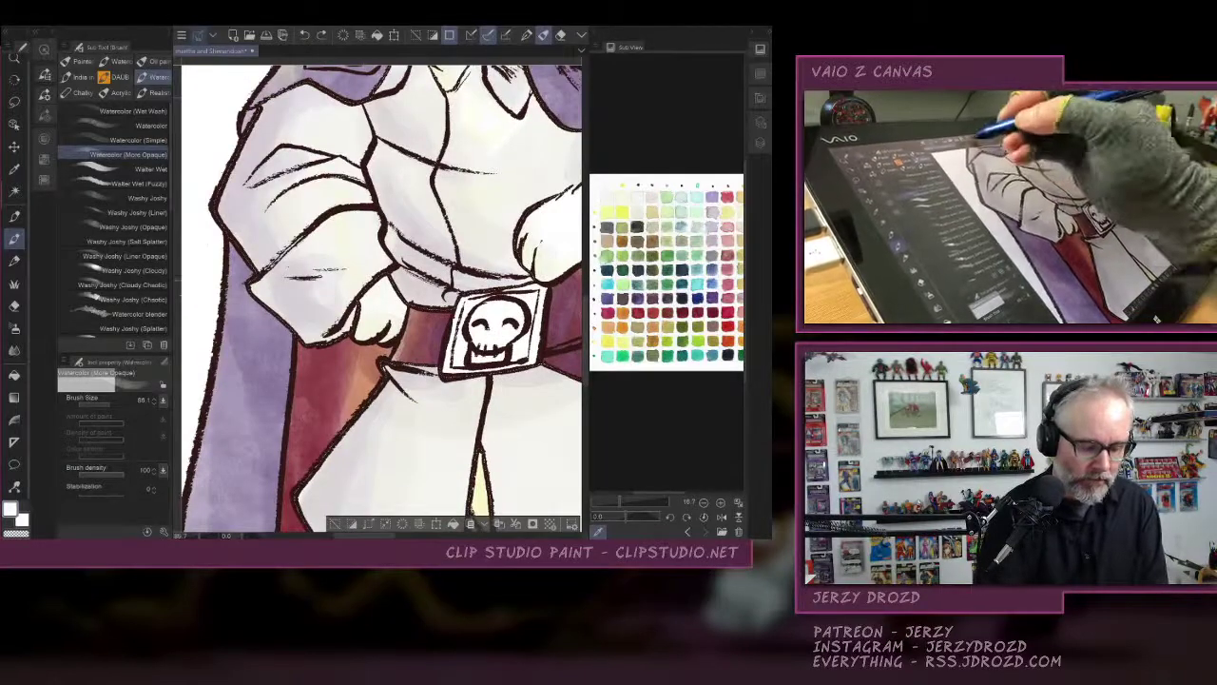
left_click(321, 35)
left_click_drag(514, 381, 344, 376)
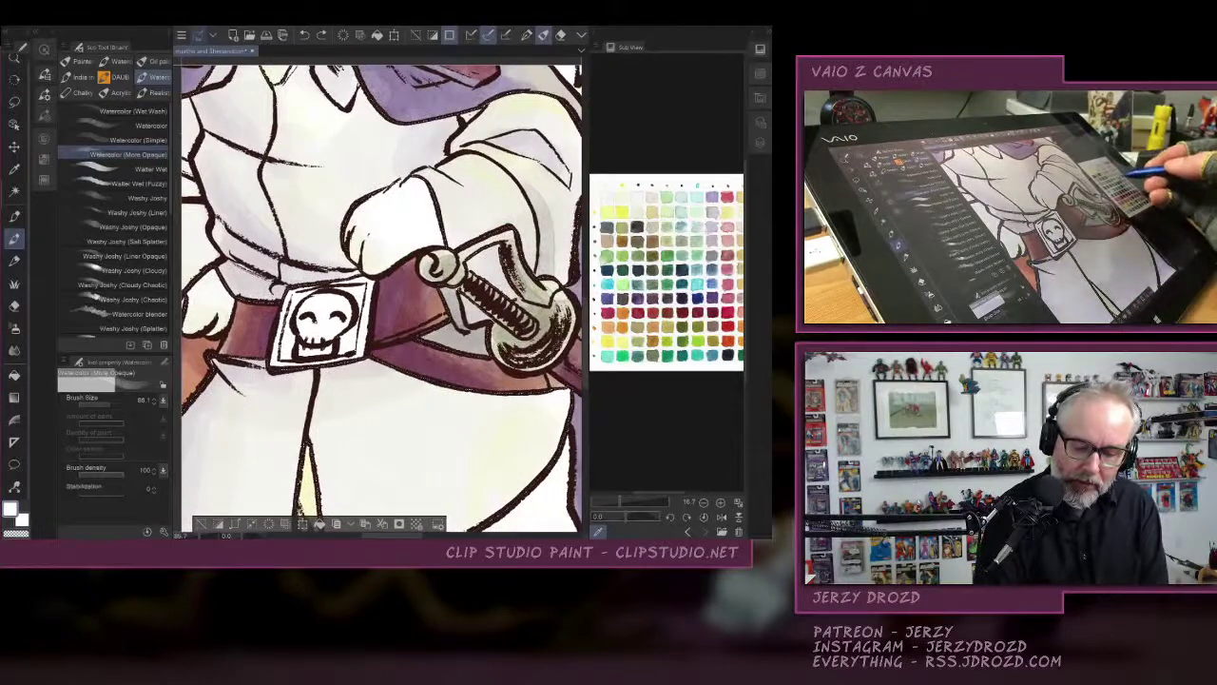
Switch to dark purple and deepen the coat's shadow between the belt and the sword guard.
left_click(712, 227)
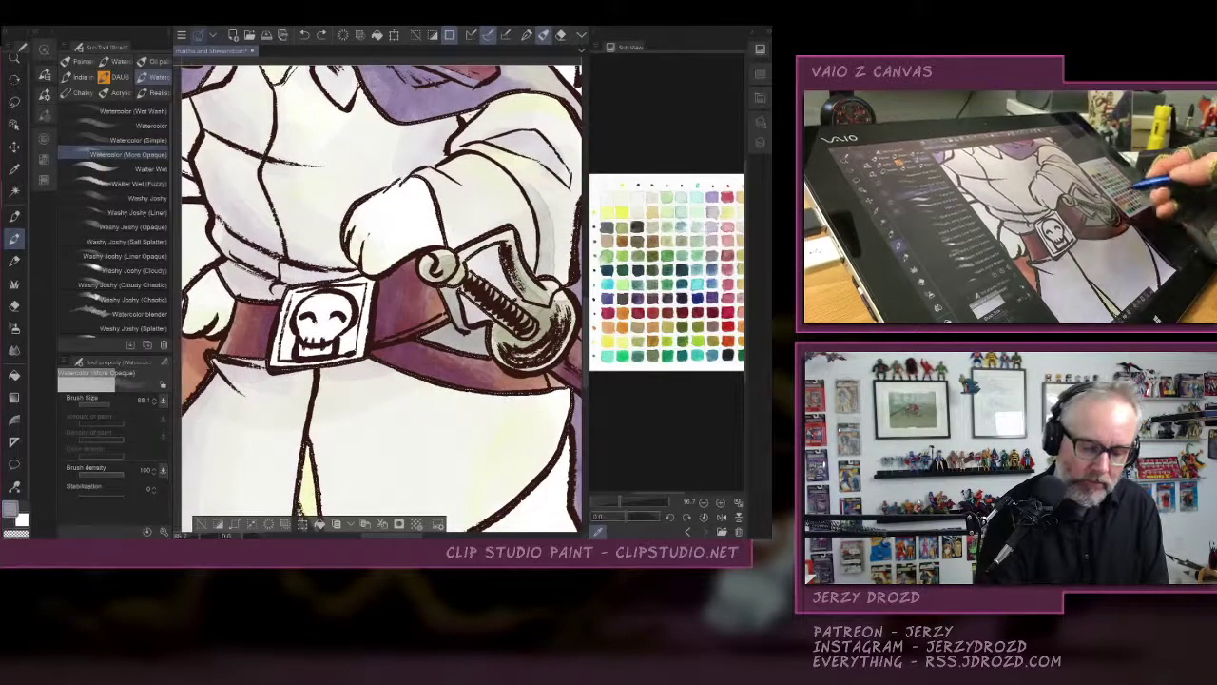
left_click(439, 333, "alt")
left_click_drag(428, 327, 481, 350)
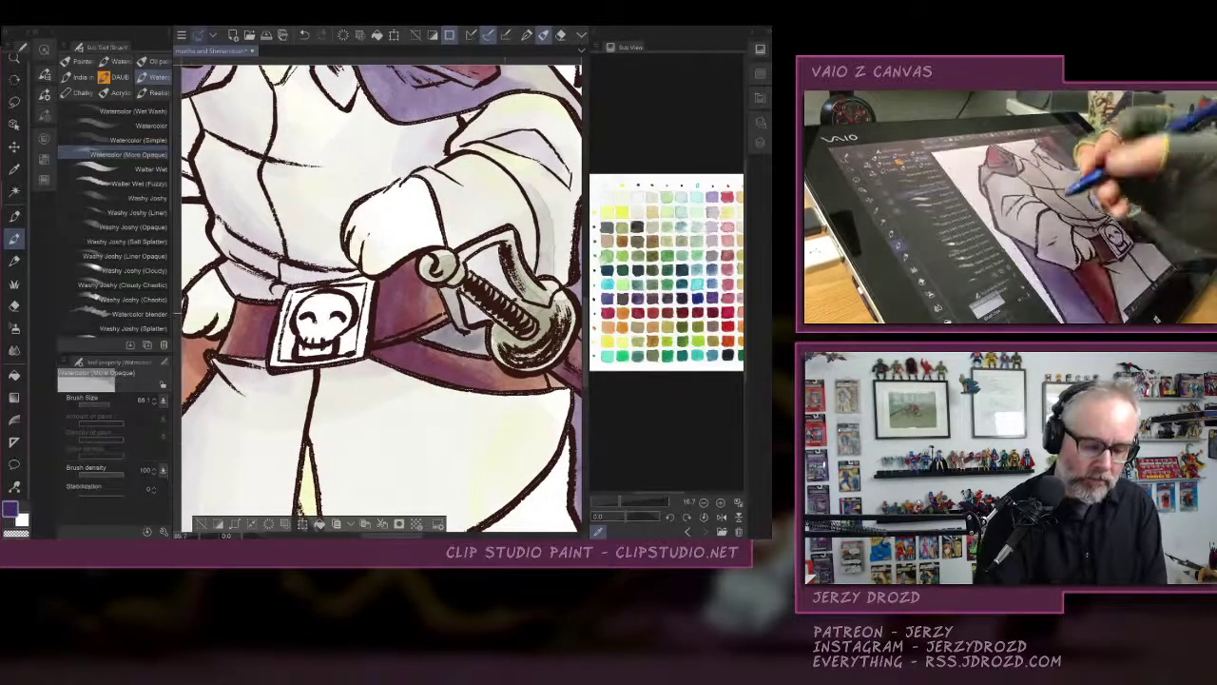
Glaze dark purple shadows into the folds of the small cat's bent sleeve on the cape side, undoing unsuitable strokes.
left_click_drag(319, 323, 480, 390)
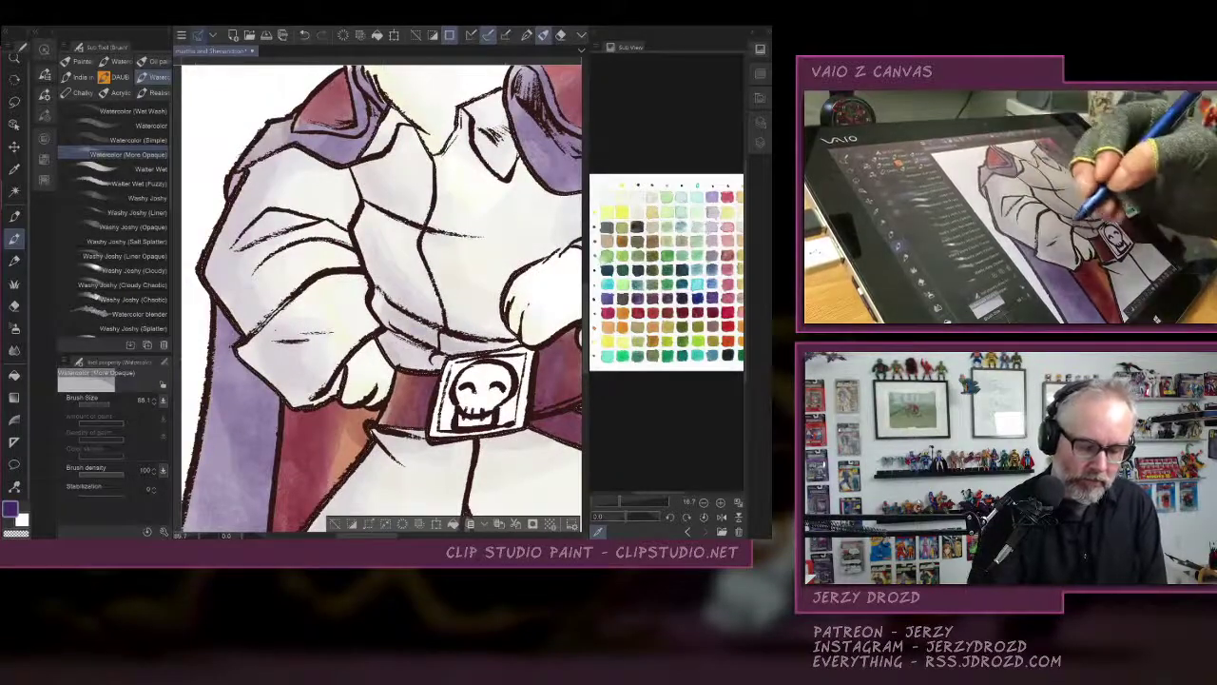
key("ctrl+z")
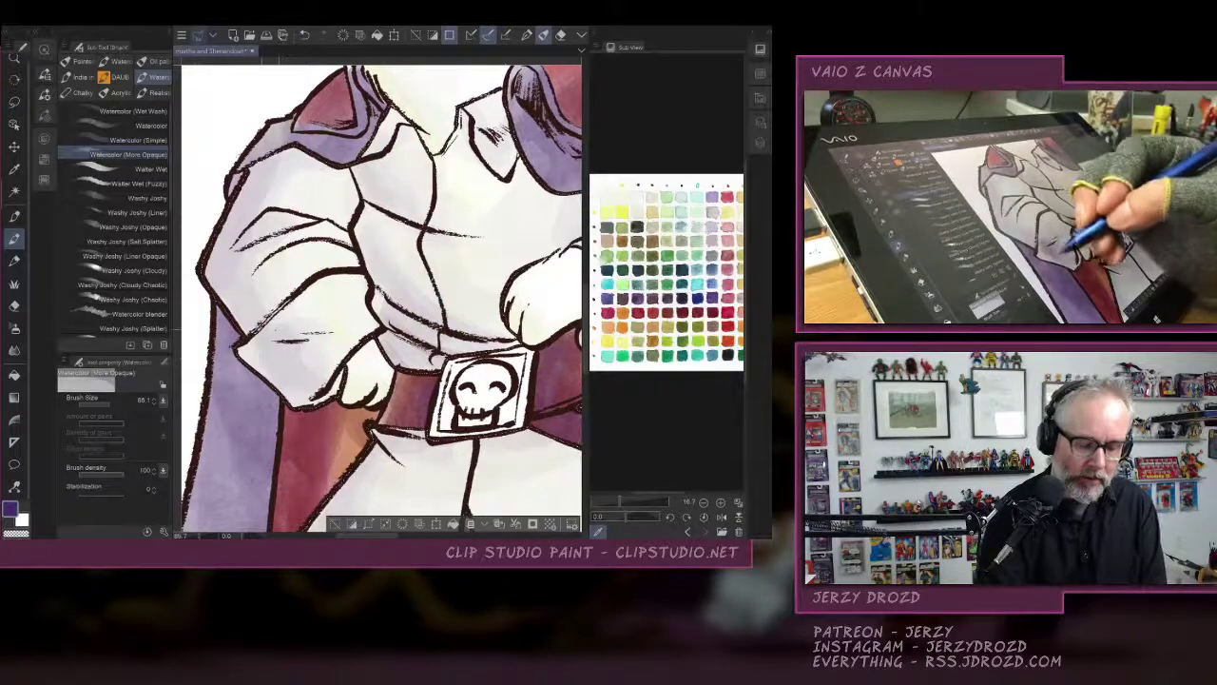
left_click_drag(262, 327, 284, 369)
key("ctrl+z")
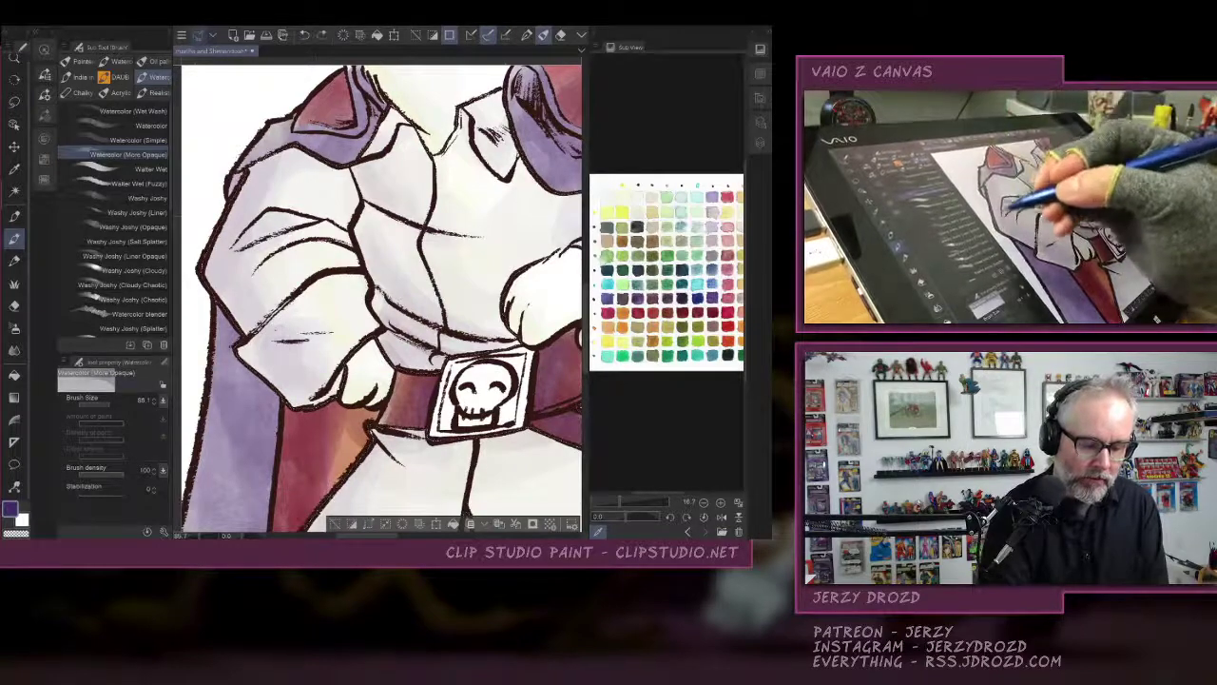
left_click_drag(282, 215, 249, 239)
scroll(405, 348, "down", 3)
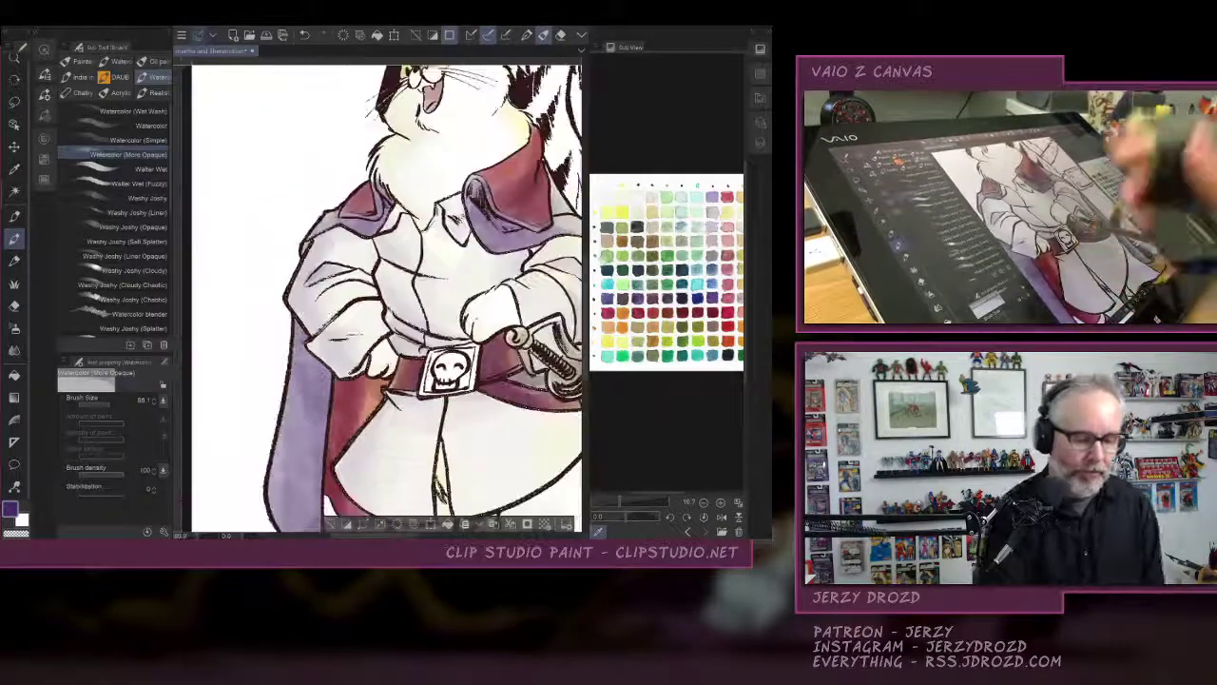
left_click_drag(451, 375, 336, 343)
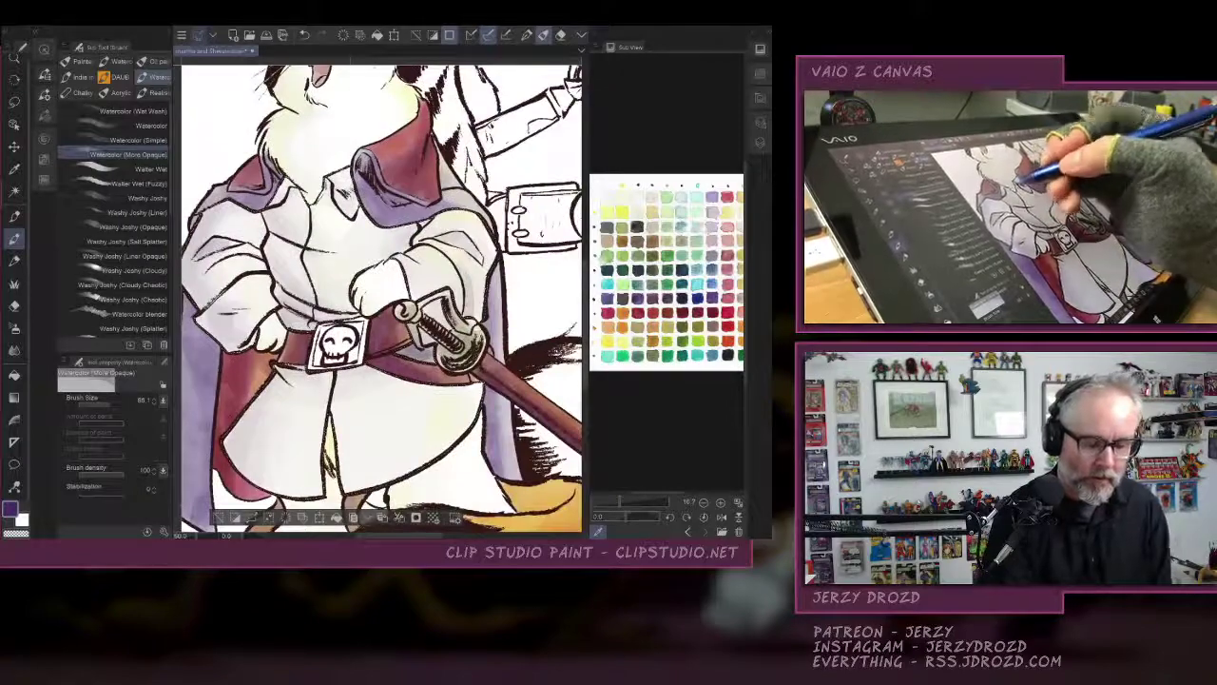
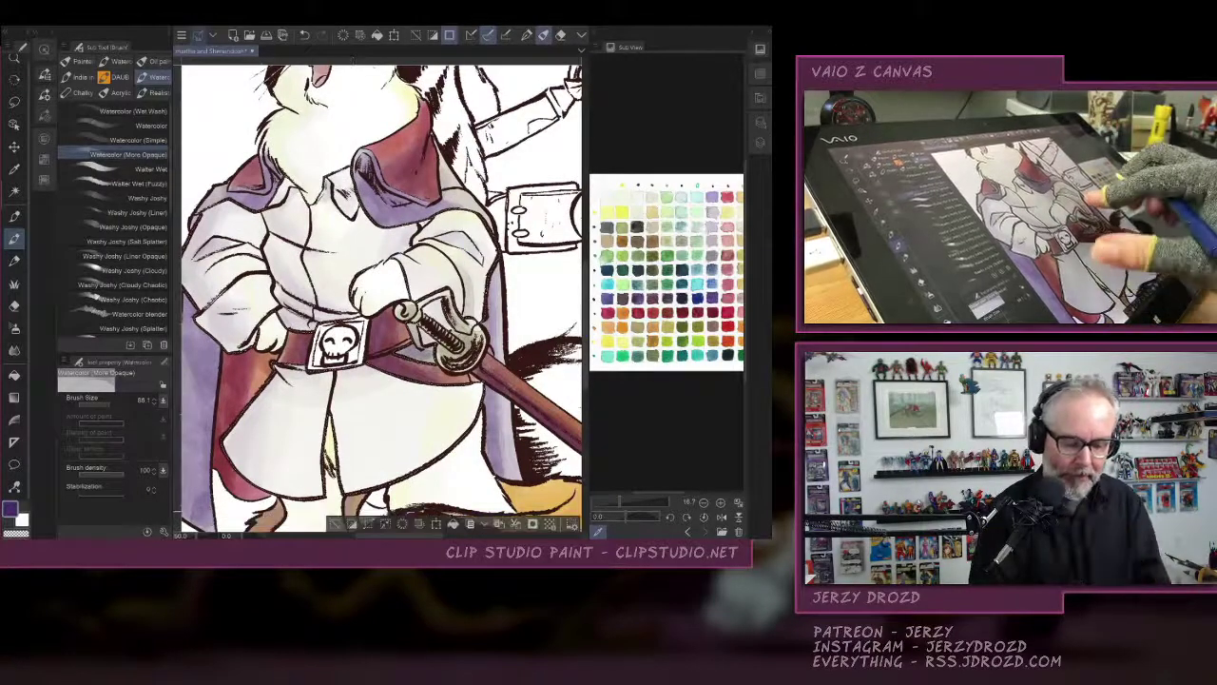
Show the Flats layer, auto-select the skull belt buckle's colour area, and hide Flats again while keeping the watercolors layer active.
scroll(380, 295, "down", 2)
left_click_drag(380, 295, 418, 302)
left_click(760, 48)
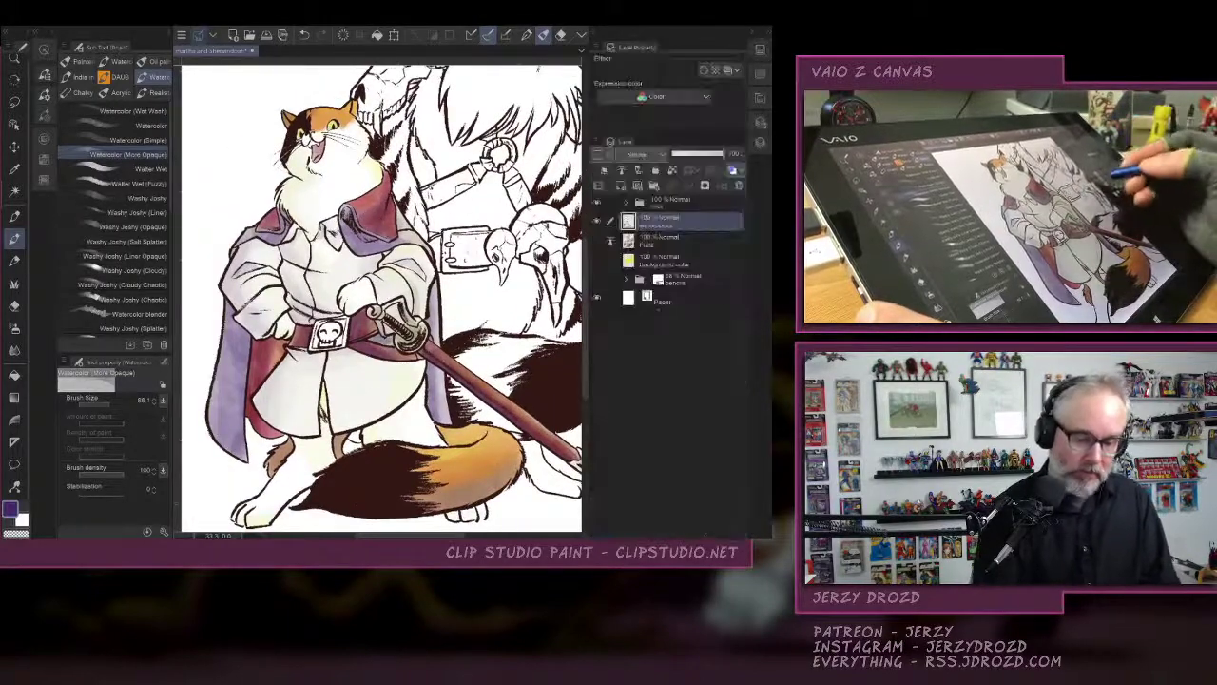
left_click(597, 242)
left_click(14, 191)
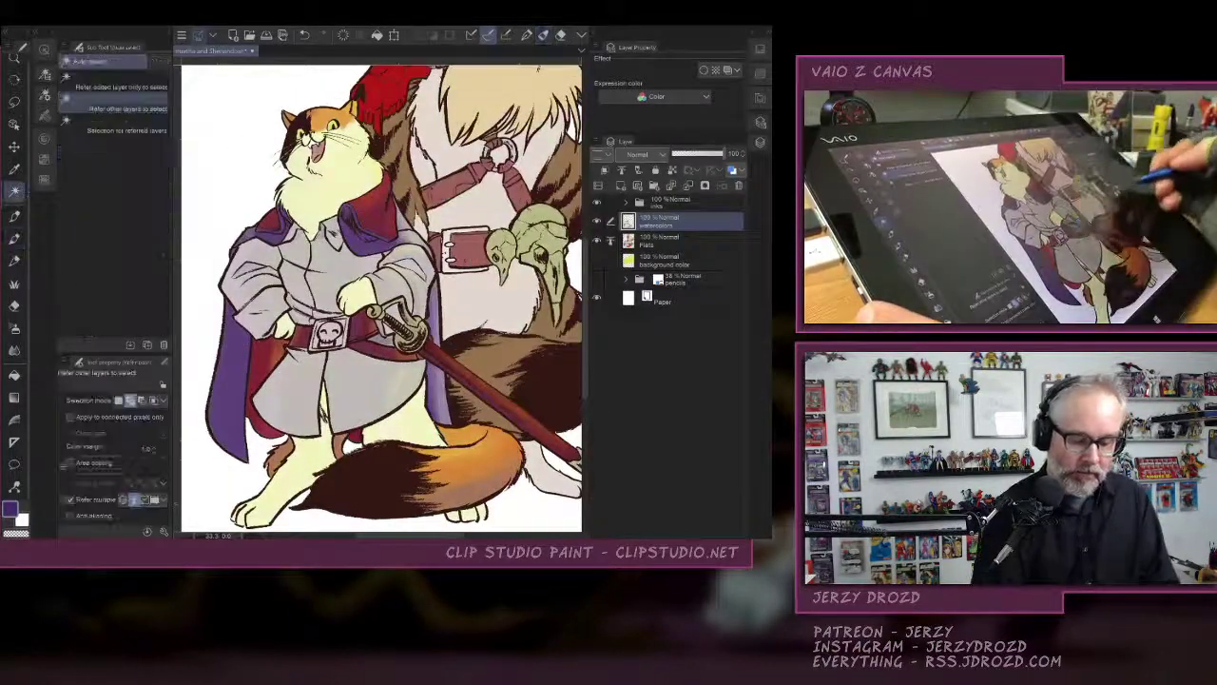
left_click(538, 69)
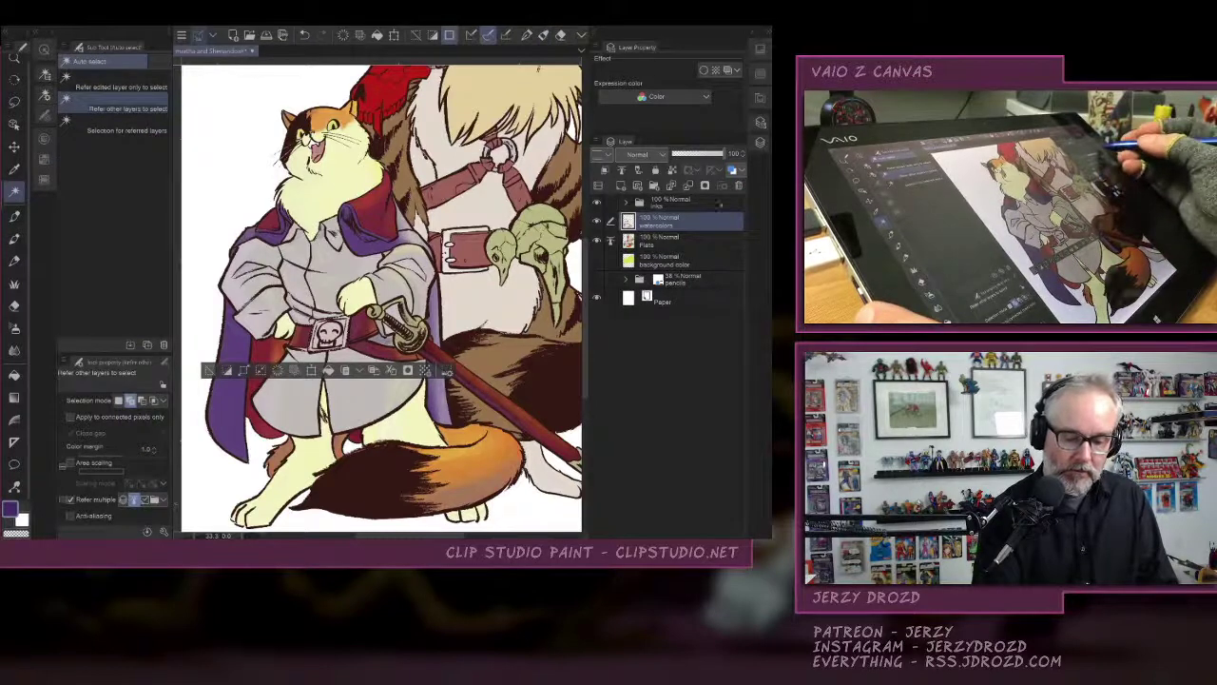
left_click(597, 242)
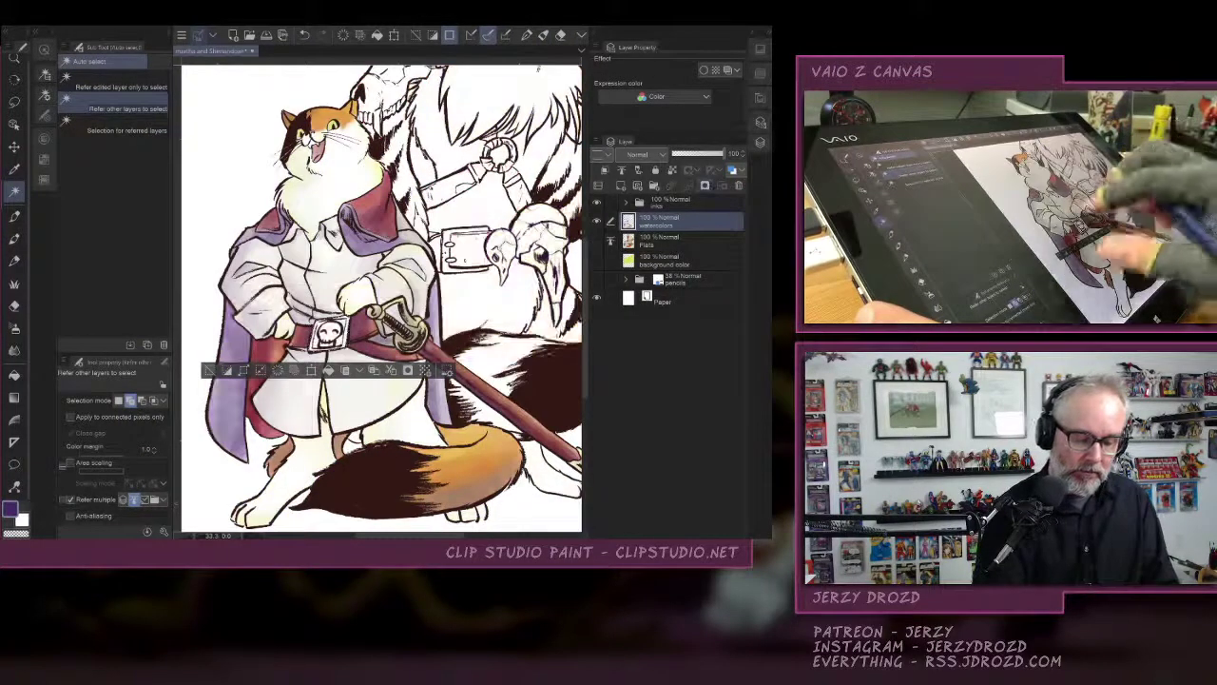
left_click(743, 33)
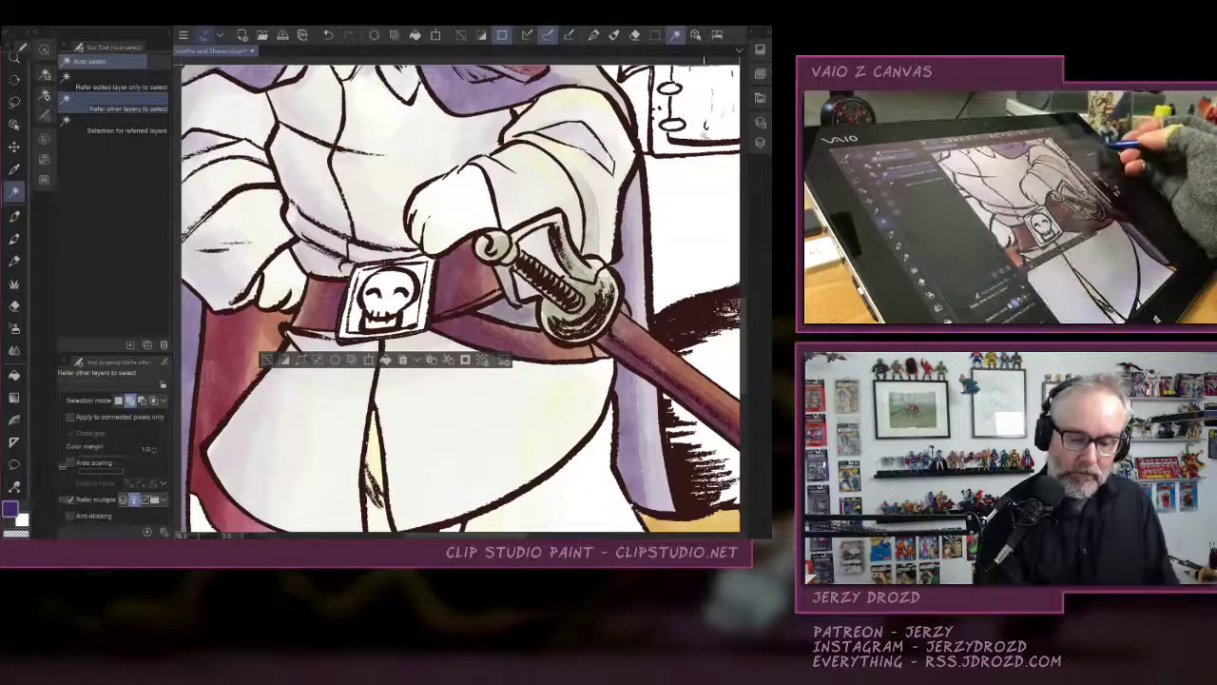
left_click(750, 32)
Sample a pale lavender swatch from the watercolour reference palette as the drawing colour.
left_click(760, 49)
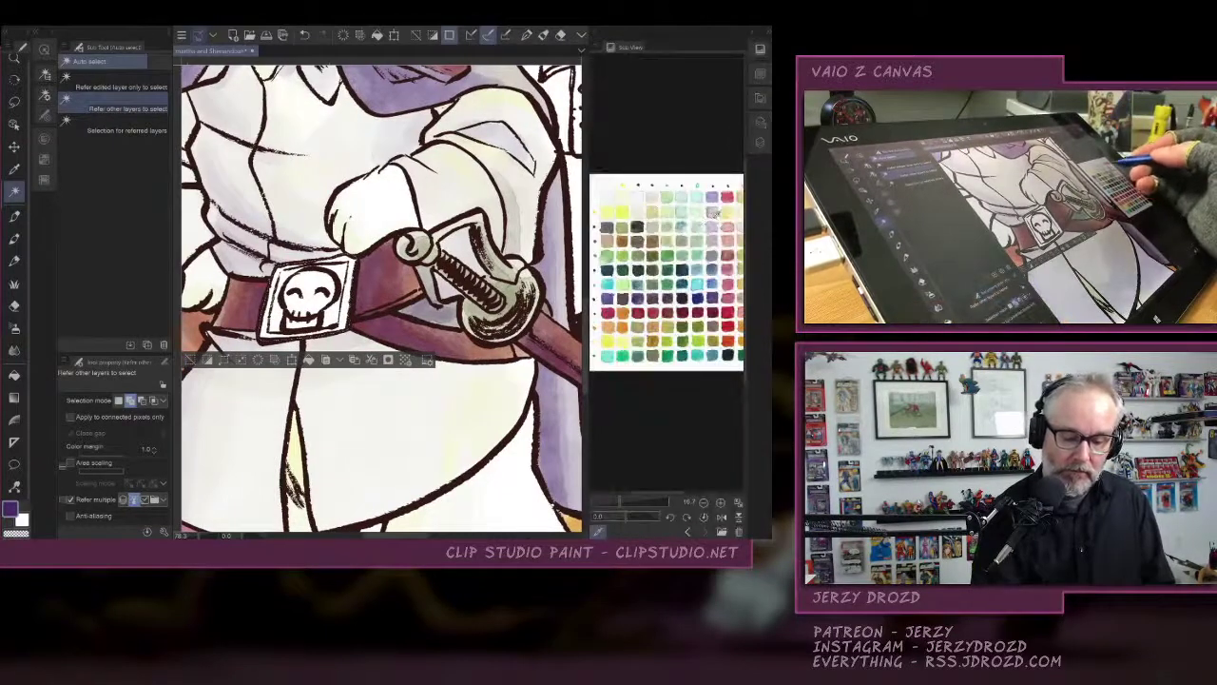
left_click(715, 217)
left_click(722, 211)
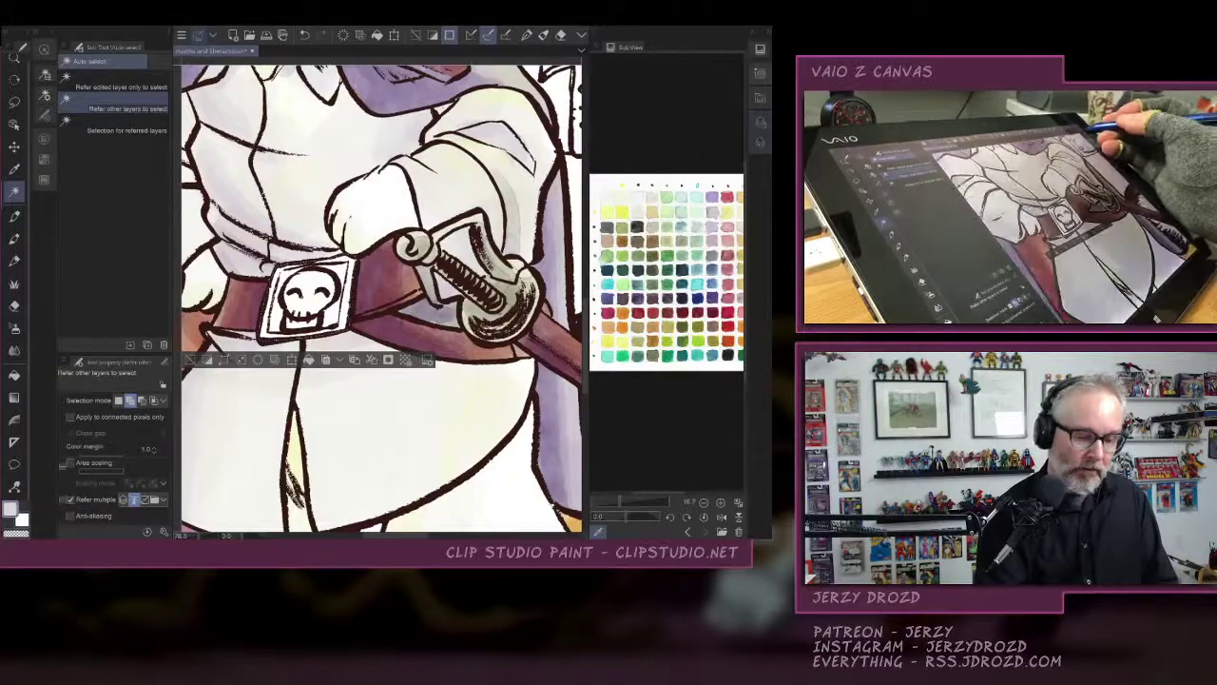
left_click(751, 33)
left_click(750, 33)
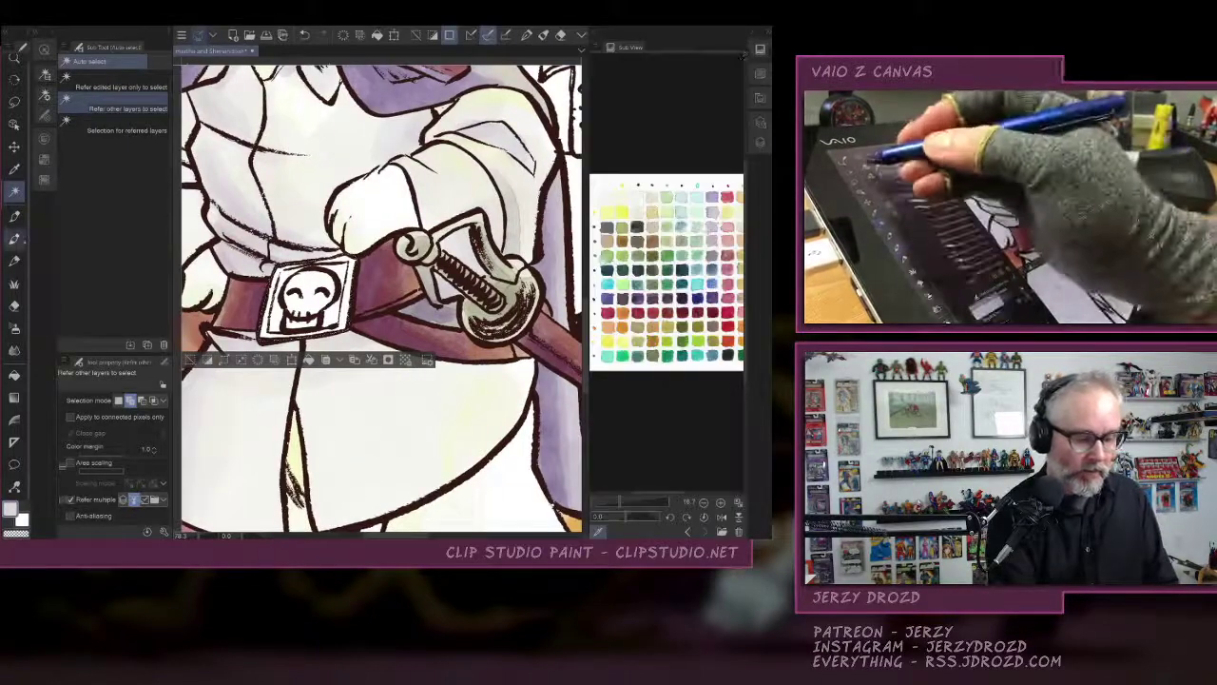
Switch to the Watercolor brush and set its size to 128.7.
left_click(14, 238)
left_click(124, 154)
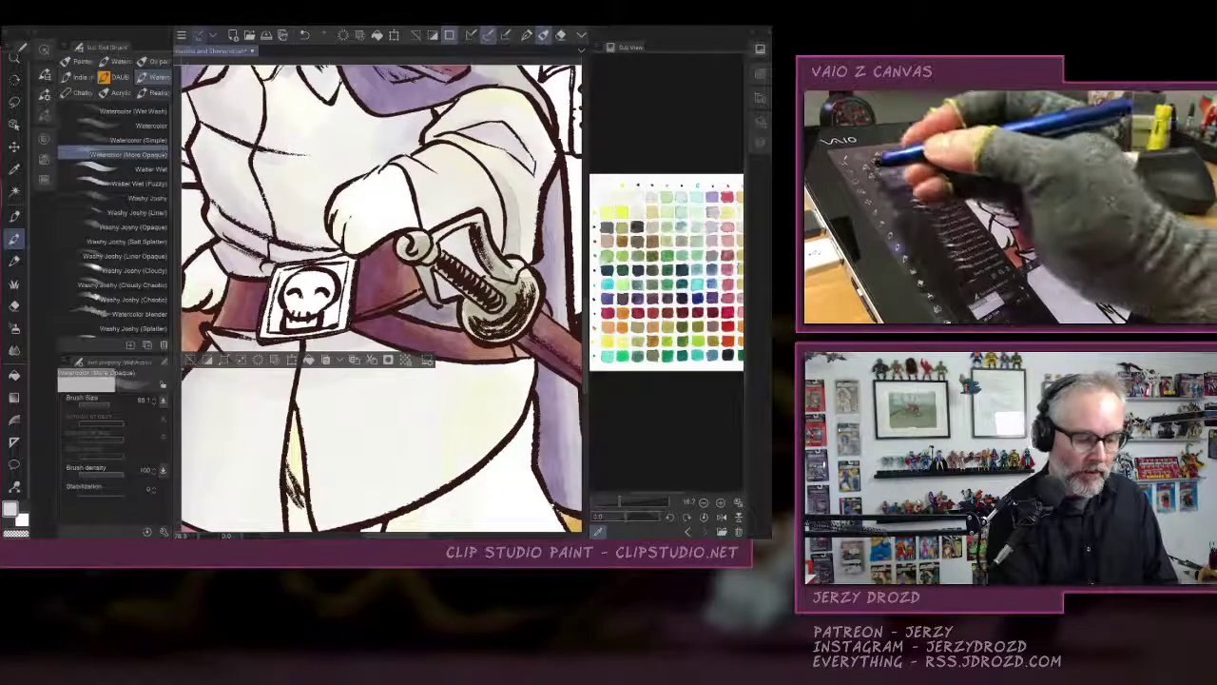
left_click(63, 32)
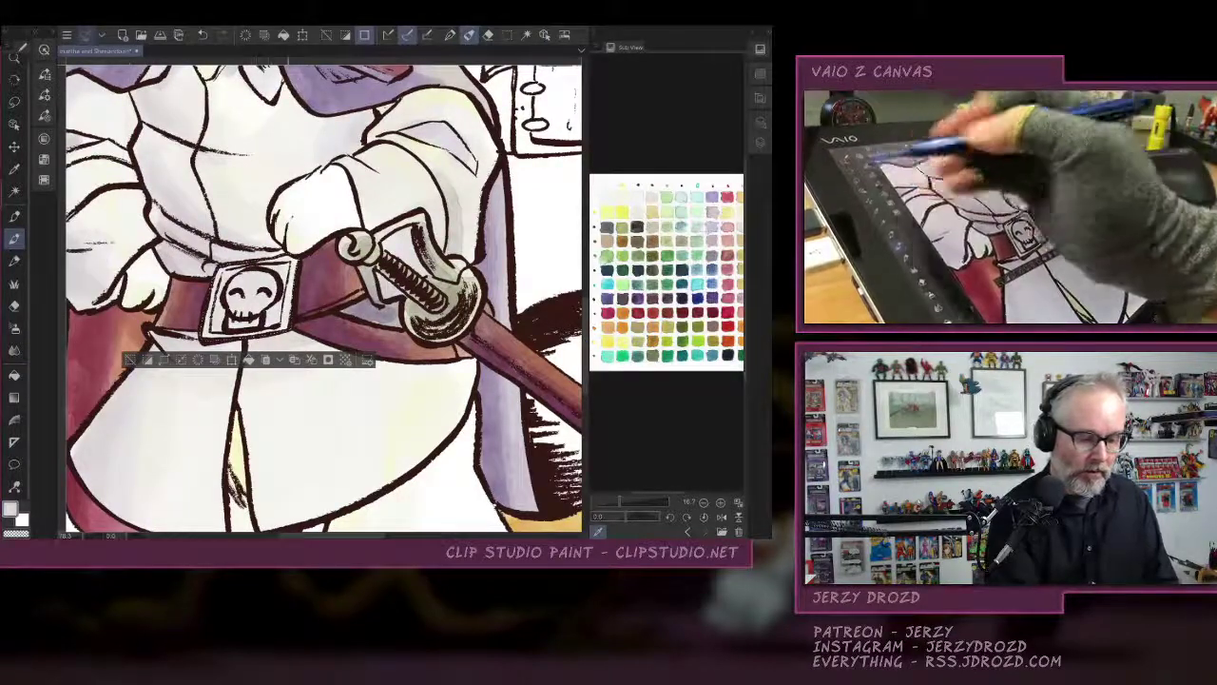
left_click(64, 33)
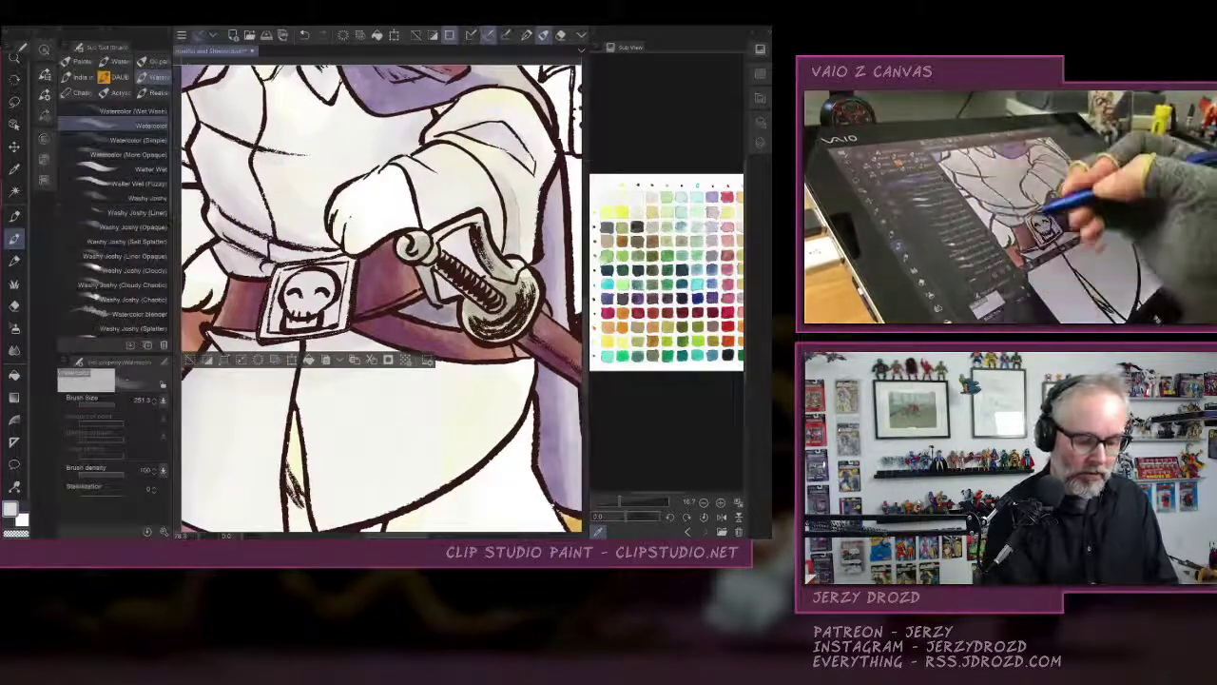
key("super")
key("super")
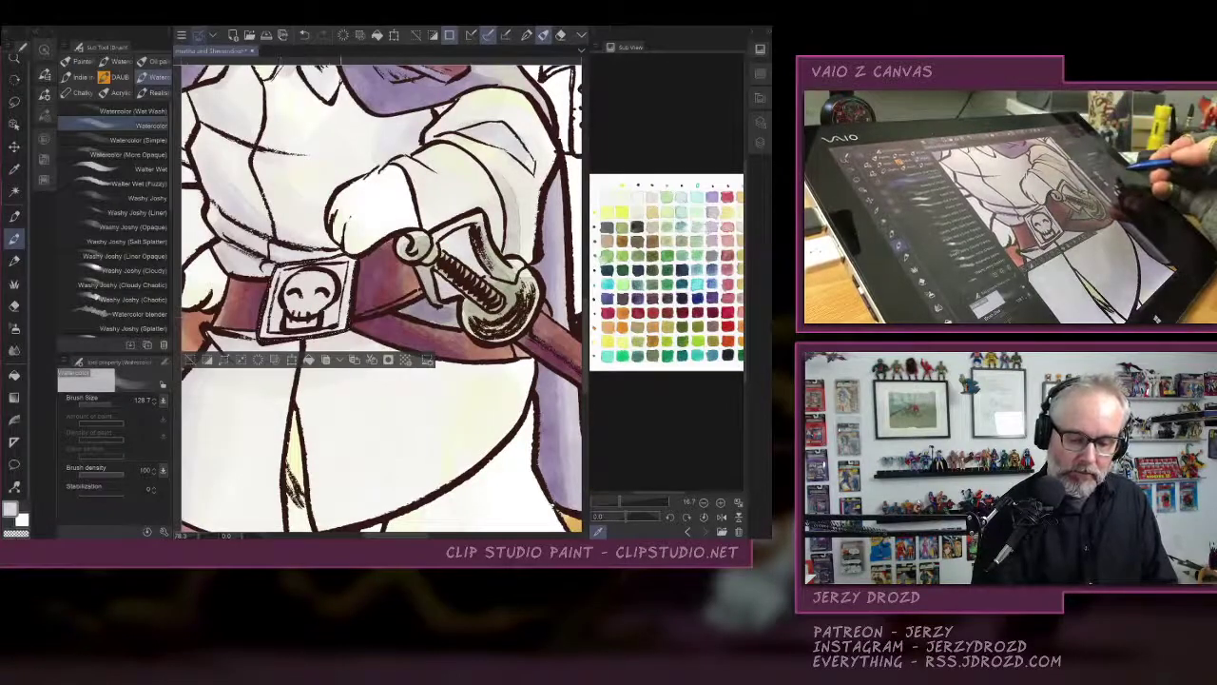
Sample a grey swatch from the reference palette and wash it over the skull belt buckle and its frame.
left_click(760, 142)
left_click(457, 266)
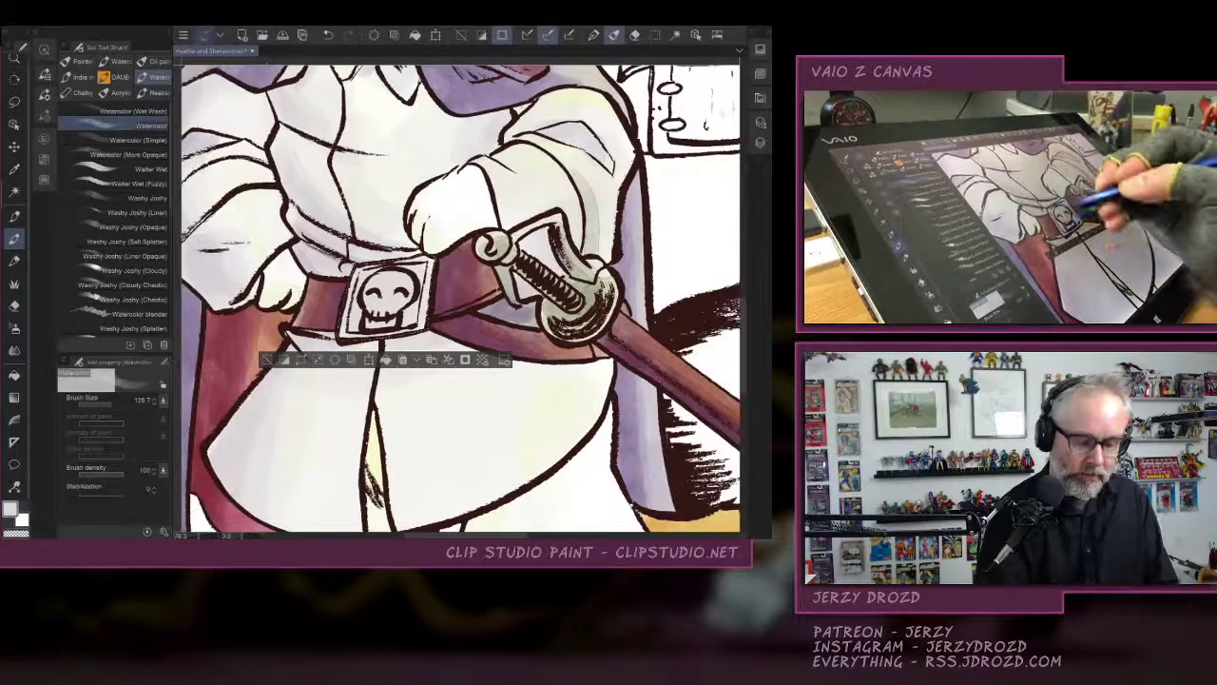
left_click(760, 50)
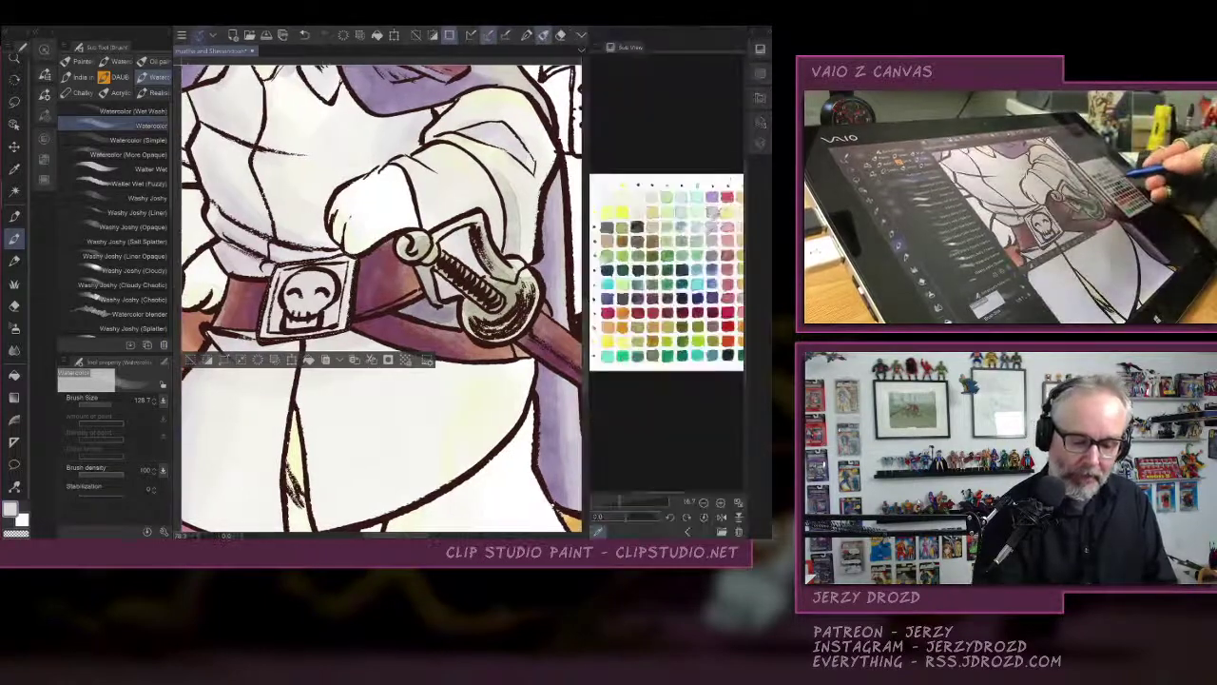
left_click(712, 256)
mouse_move(293, 292)
left_mouse_down()
mouse_move(323, 314)
mouse_move(343, 276)
left_mouse_up()
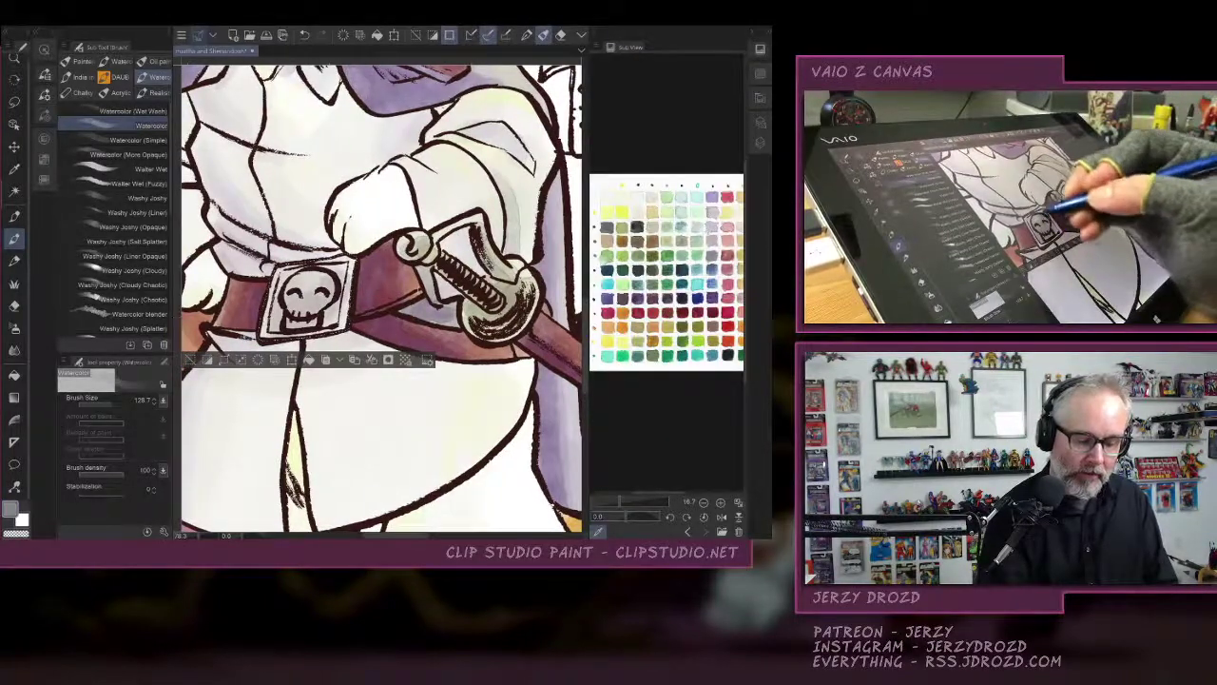
left_click_drag(346, 318, 354, 267)
left_click_drag(278, 322, 265, 283)
left_click_drag(333, 317, 334, 305)
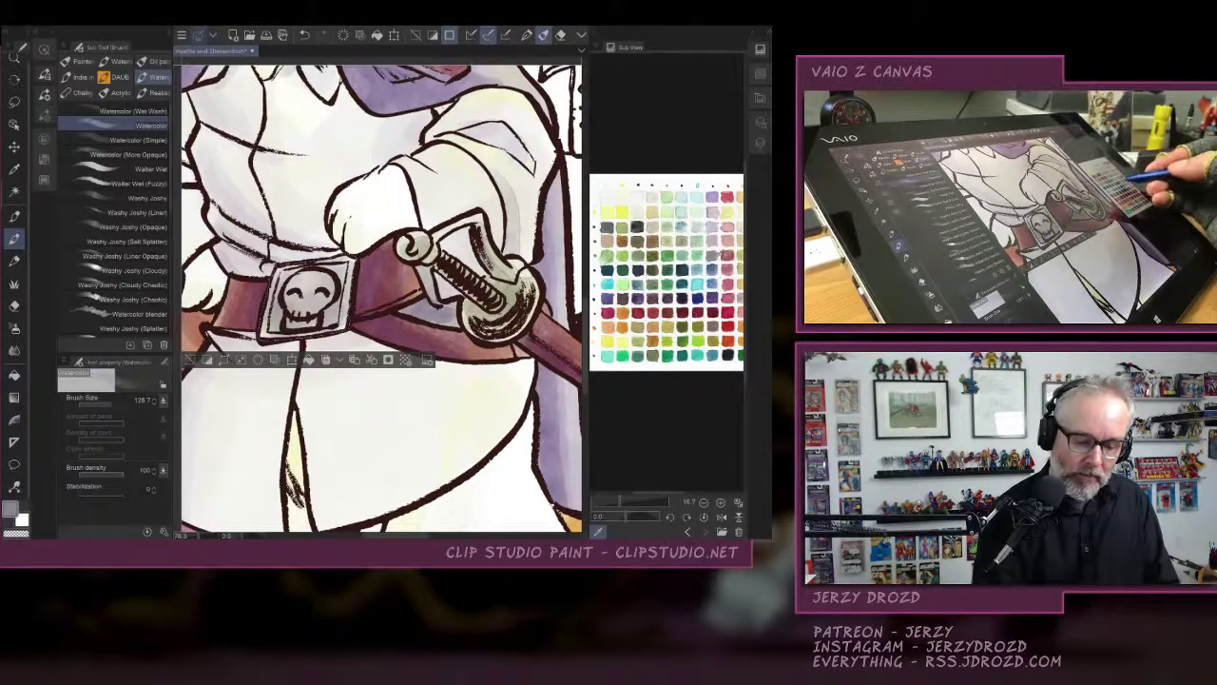
Shade the skull buckle with blue-grey and purple using the Watercolor (More Opaque) brush and clear the selection.
left_click(715, 268)
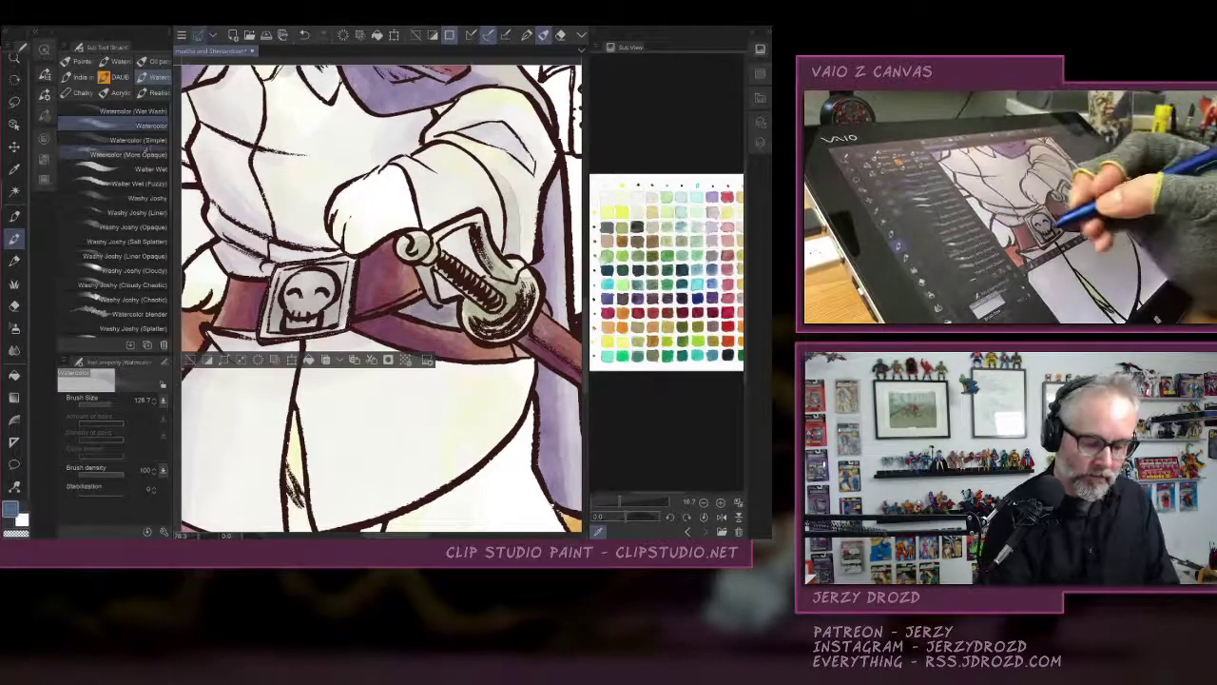
left_click(129, 154)
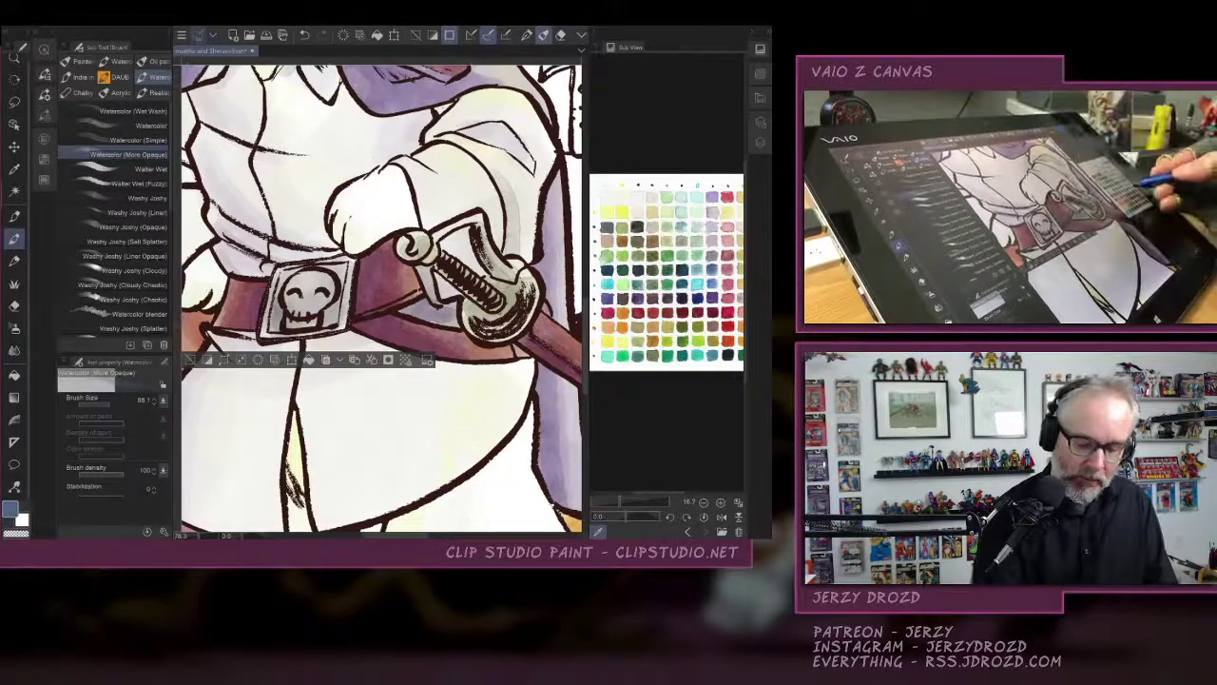
mouse_move(277, 306)
left_mouse_down()
mouse_move(276, 333)
mouse_move(295, 305)
left_mouse_up()
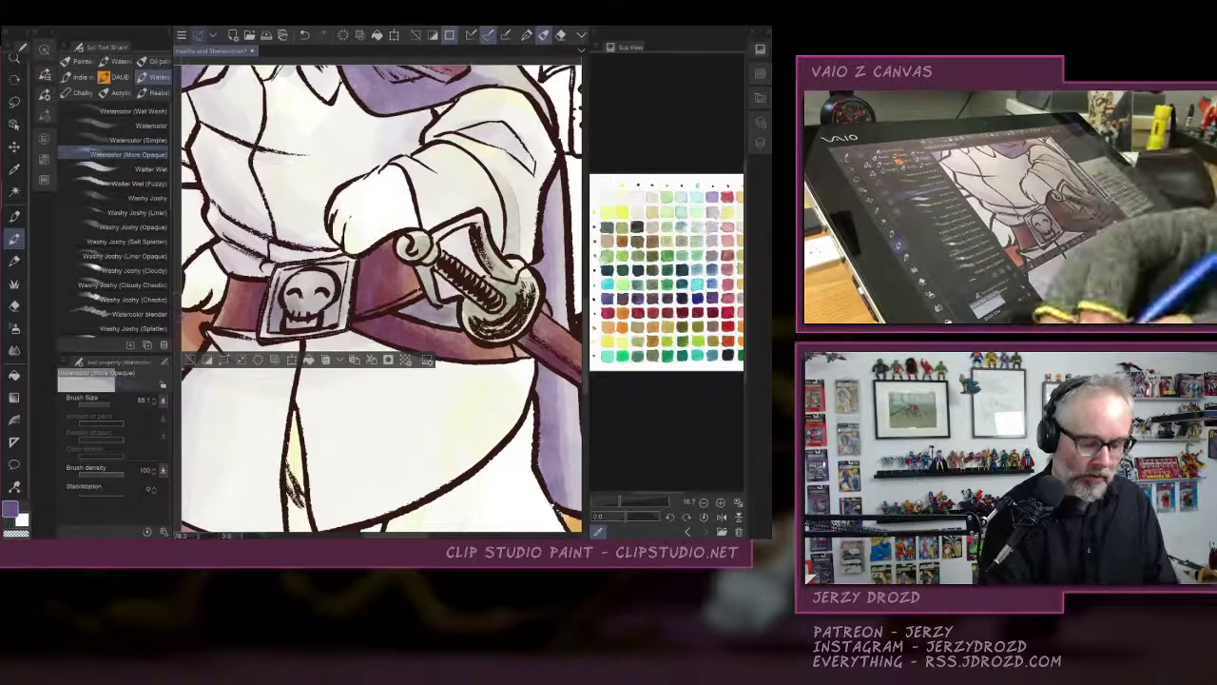
mouse_move(316, 282)
left_mouse_down()
mouse_move(333, 287)
mouse_move(322, 311)
mouse_move(330, 279)
left_mouse_up()
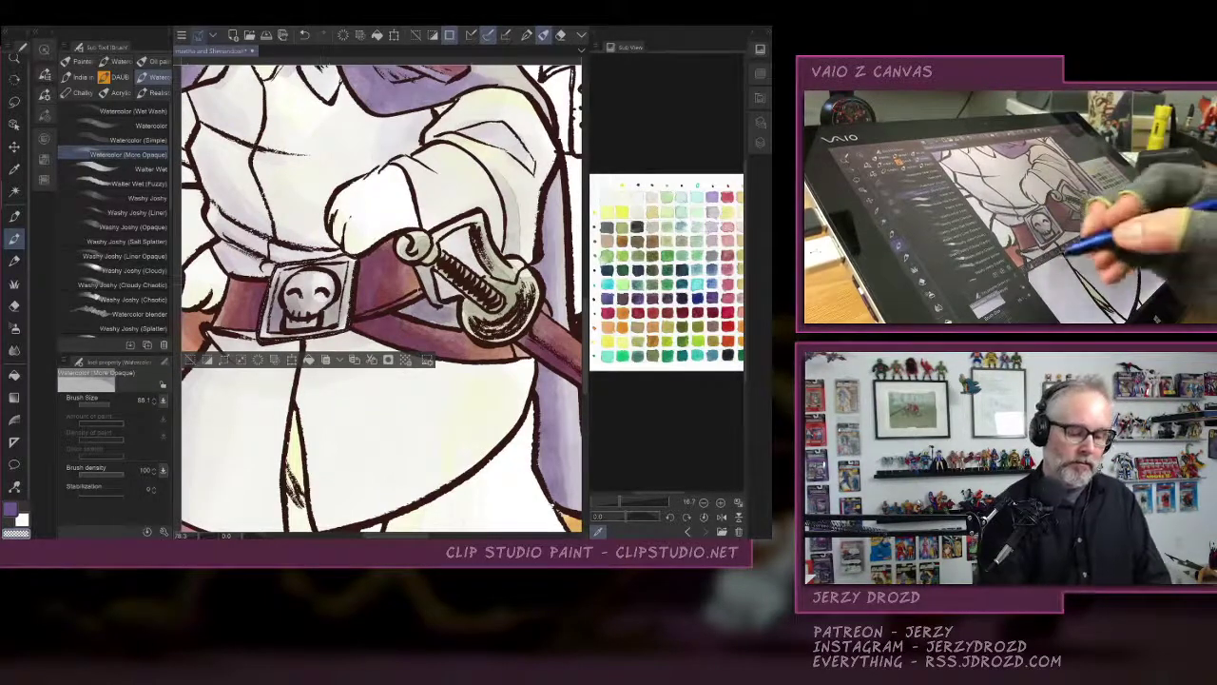
key("ctrl+d")
Auto-select the cape's red lining using the Flats layer, hide Flats, and make the watercolors layer active again.
scroll(420, 342, "down", 8)
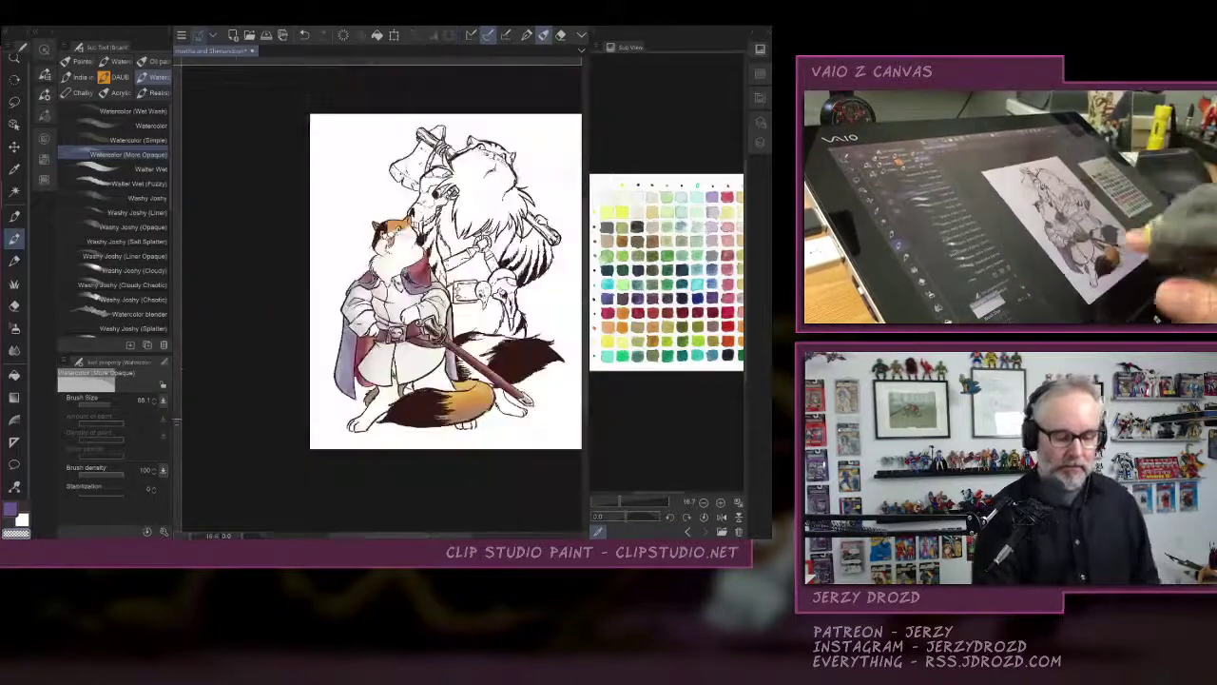
scroll(395, 399, "up", 3)
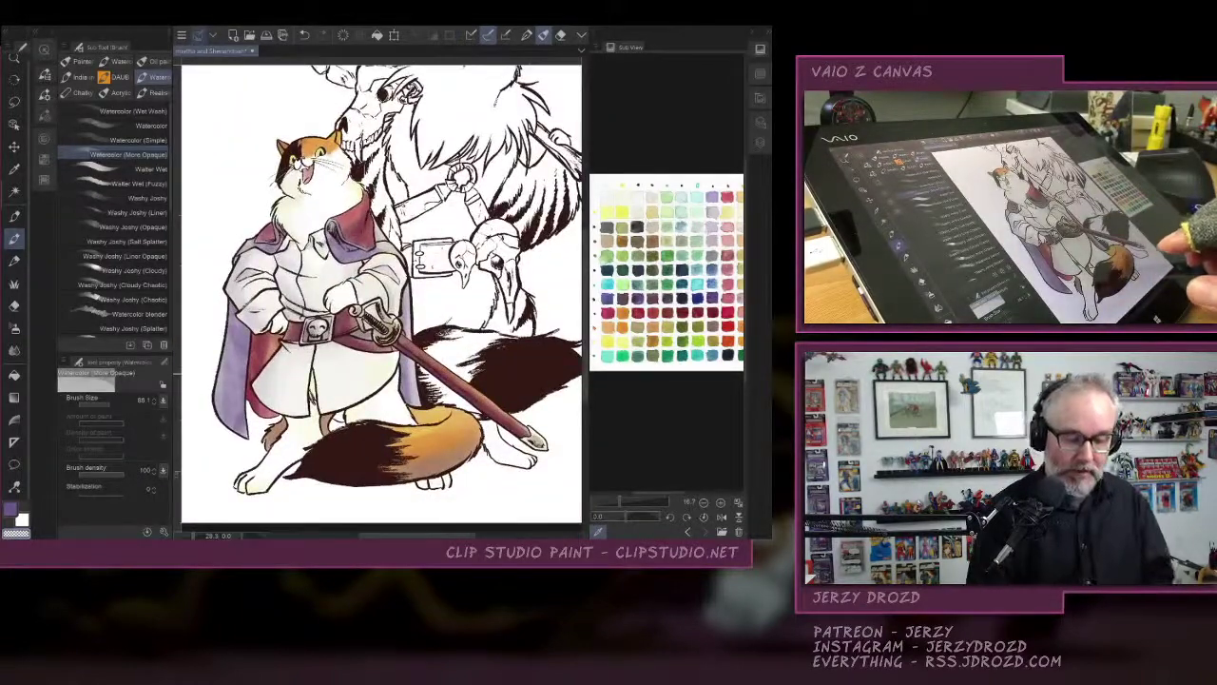
scroll(380, 285, "up", 1)
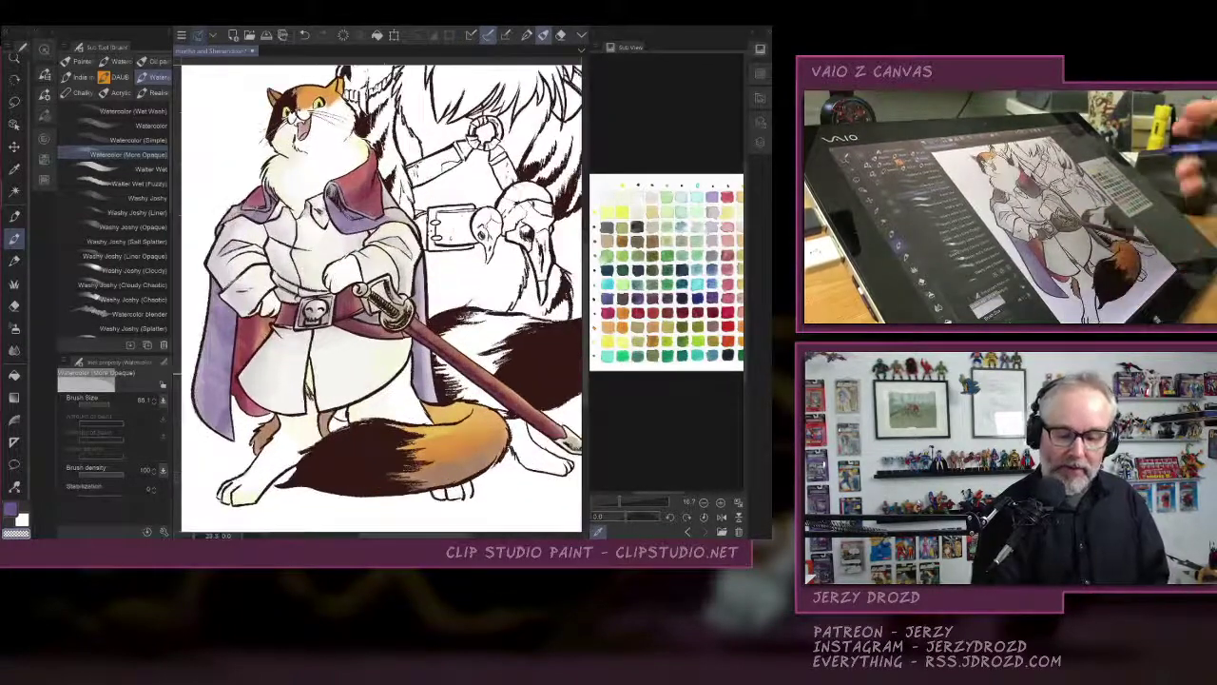
left_click(760, 142)
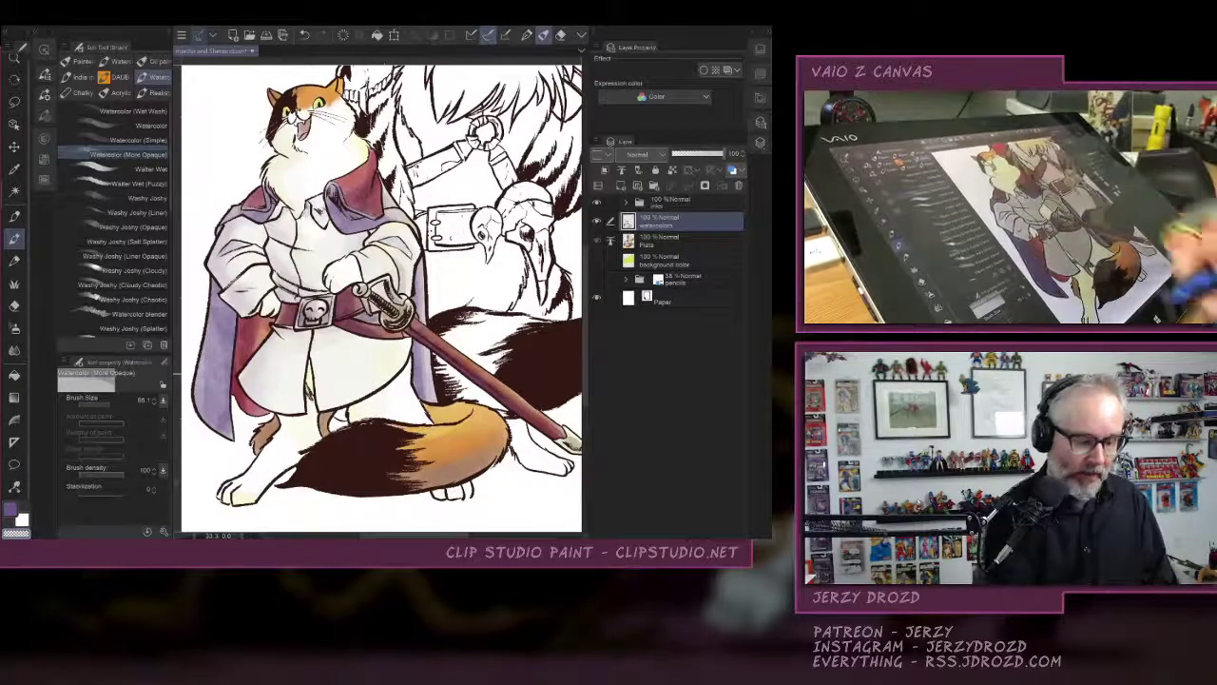
left_click(597, 240)
key("g")
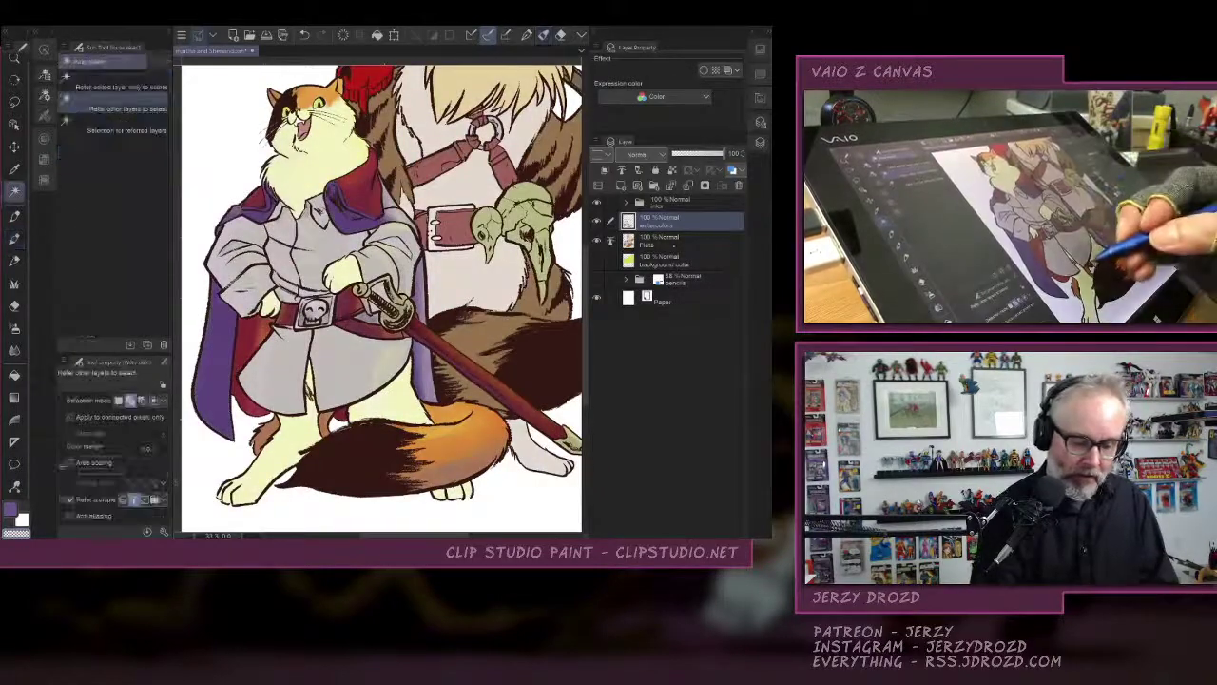
left_click(674, 246)
left_click(240, 341)
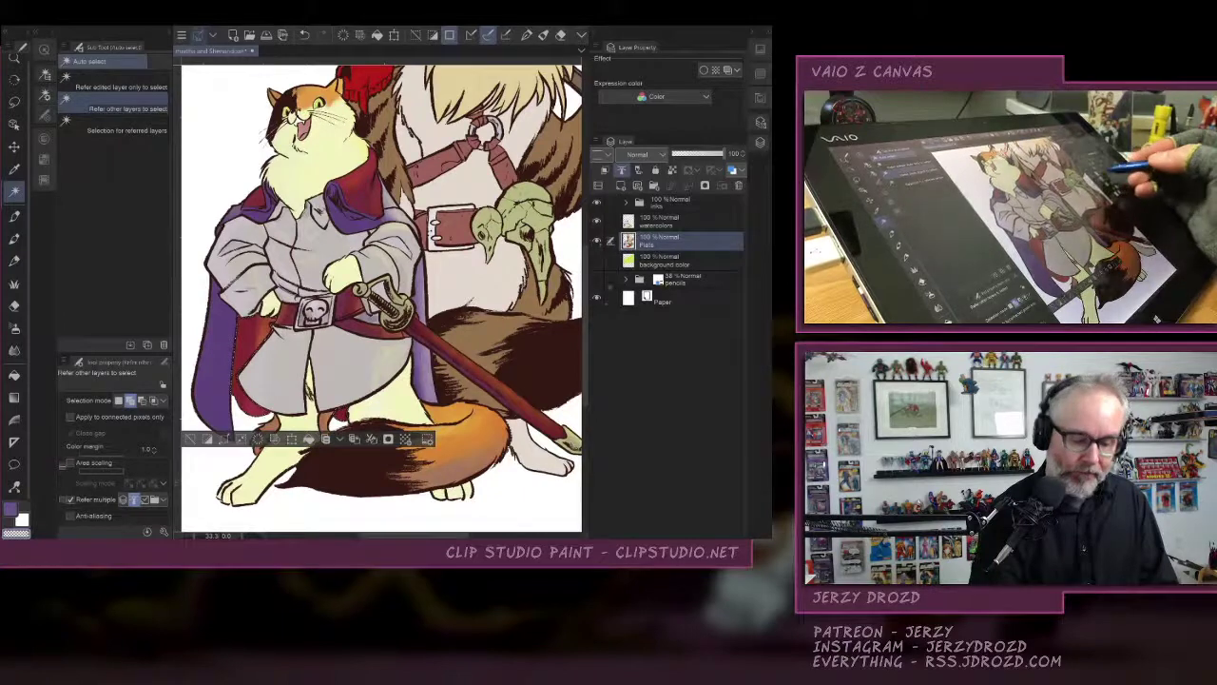
left_click(597, 241)
left_click(680, 222)
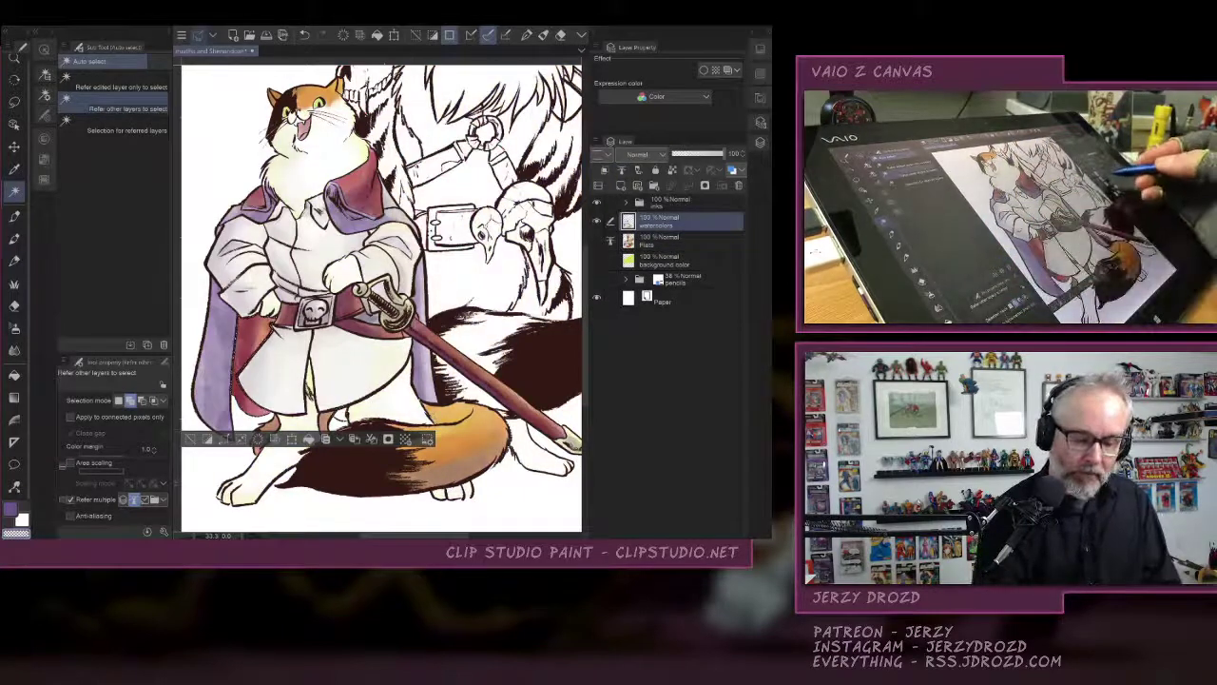
Deepen the cape's red lining with a dark magenta palette colour and the Watercolor brush, and clear the selection.
left_click(761, 49)
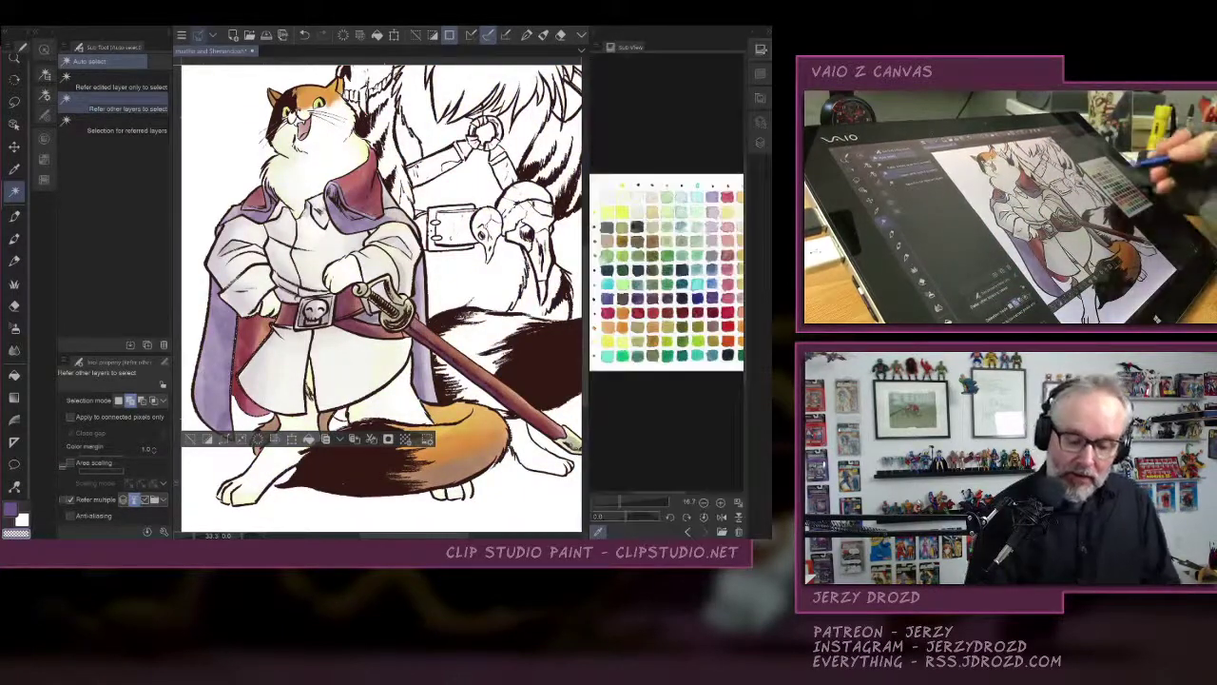
left_click(715, 310)
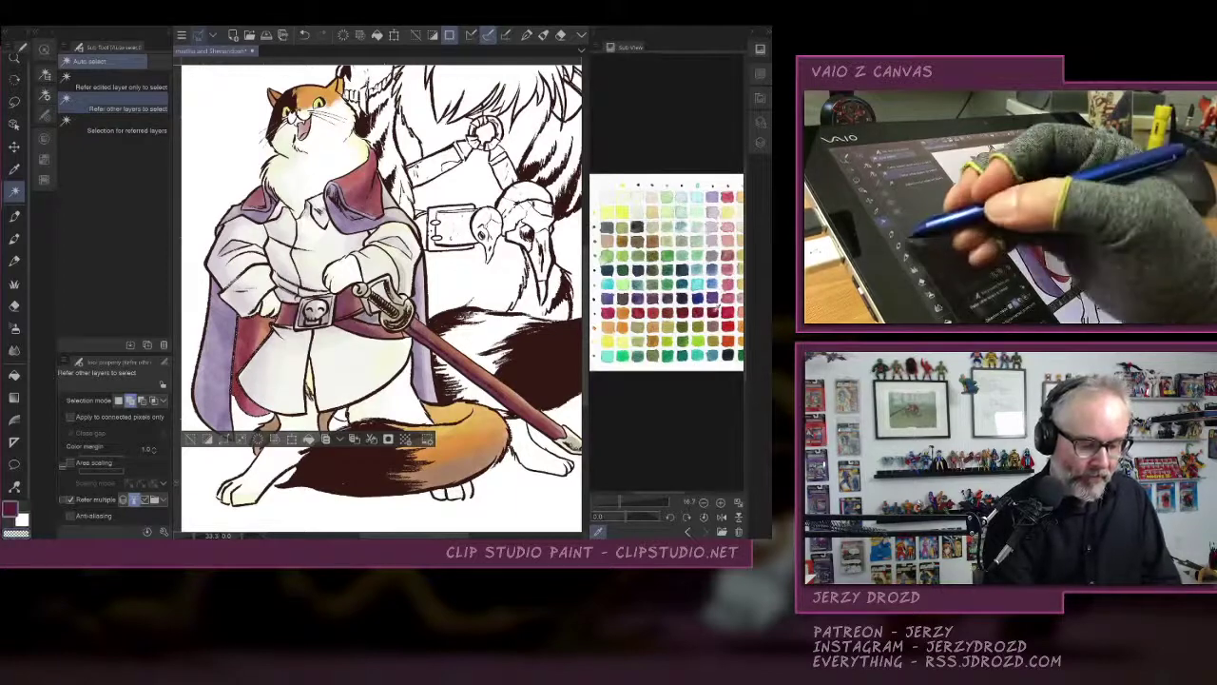
left_click(14, 238)
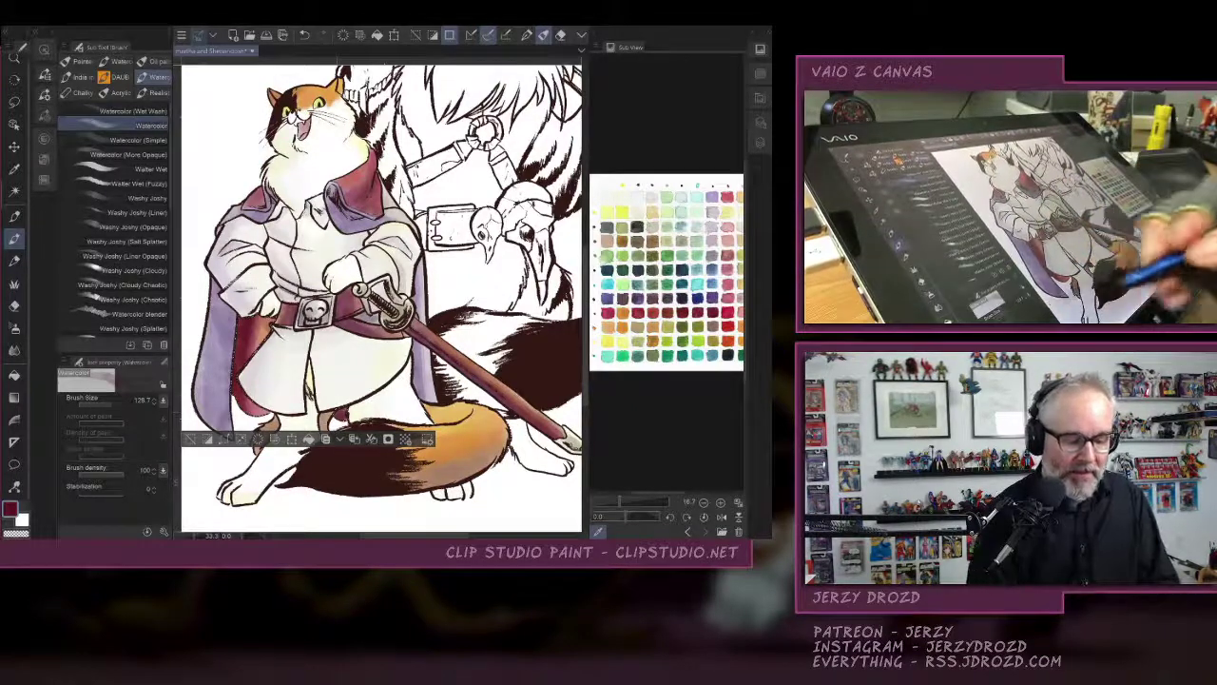
key("ctrl+d")
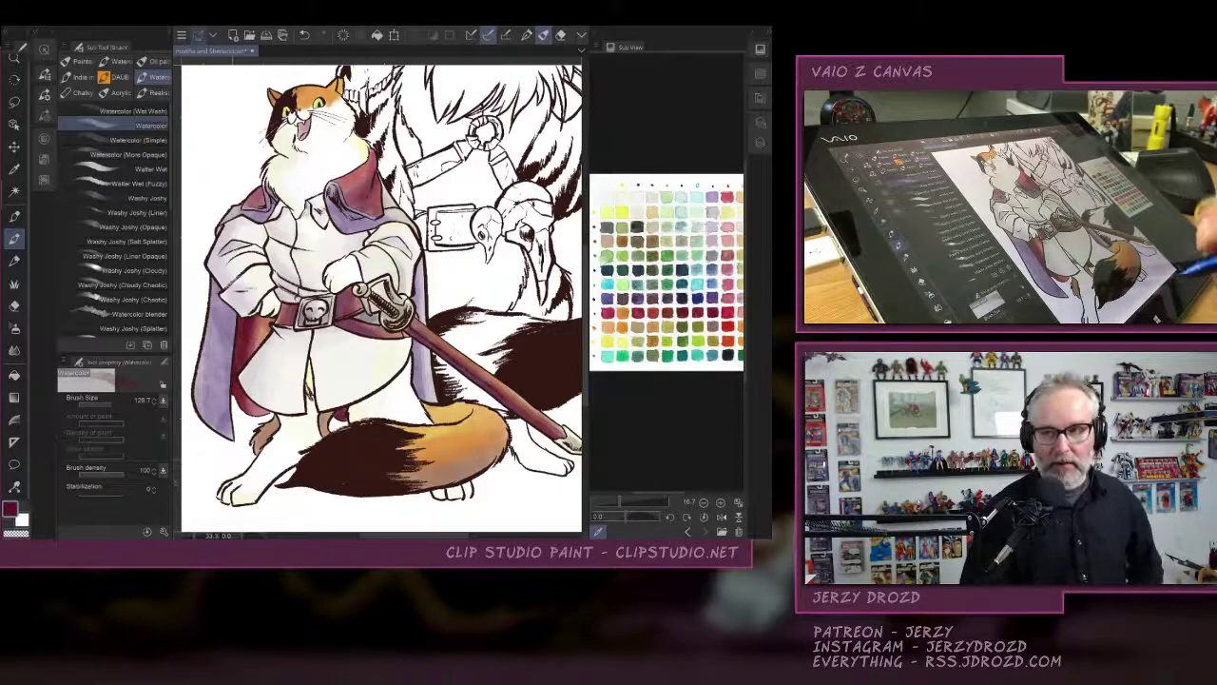
scroll(381, 295, "up", 5)
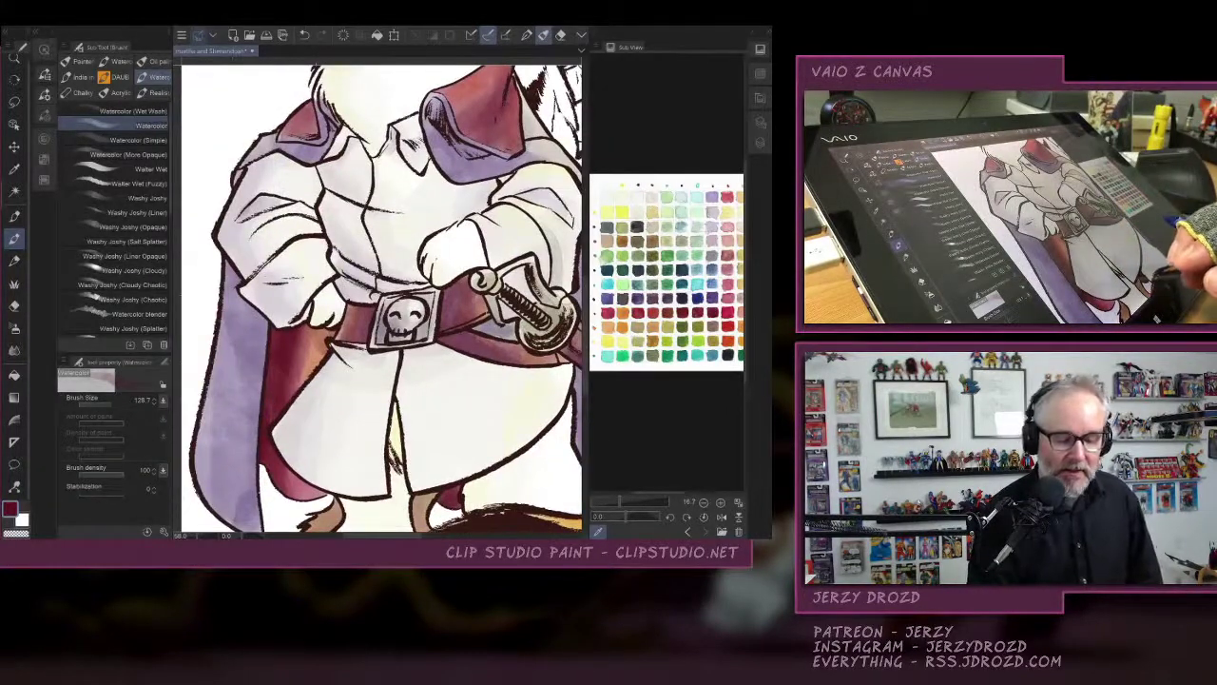
scroll(380, 295, "down", 5)
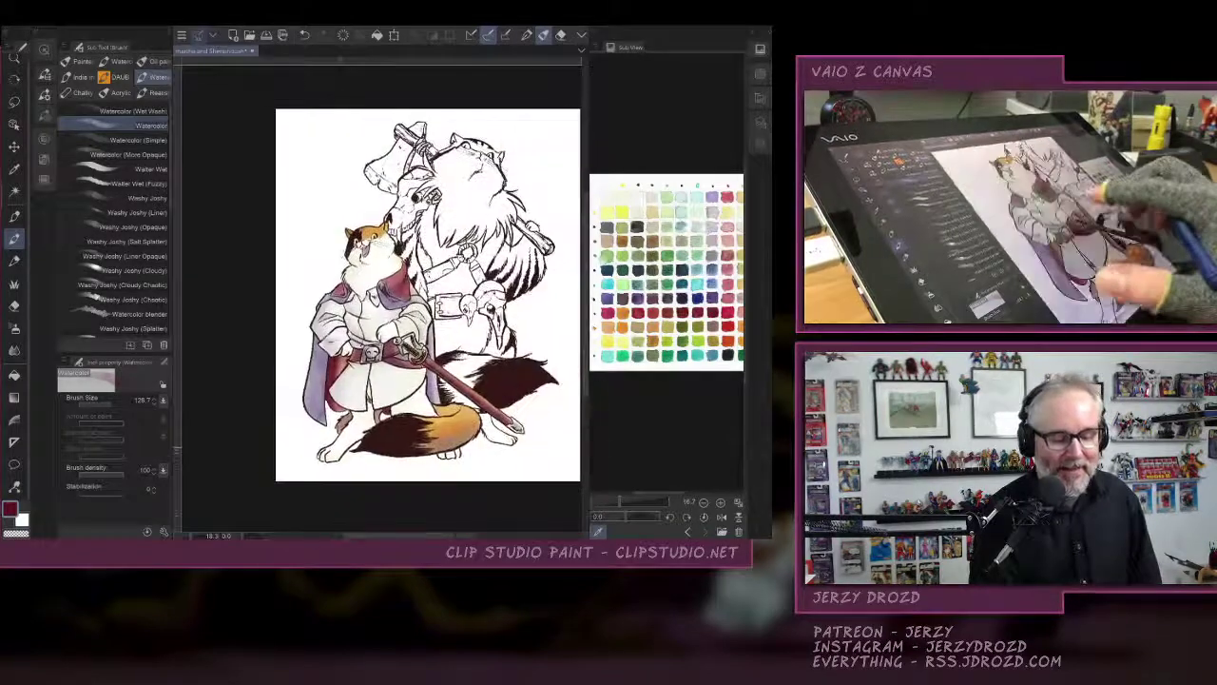
scroll(380, 294, "up", 3)
scroll(381, 295, "up", 2)
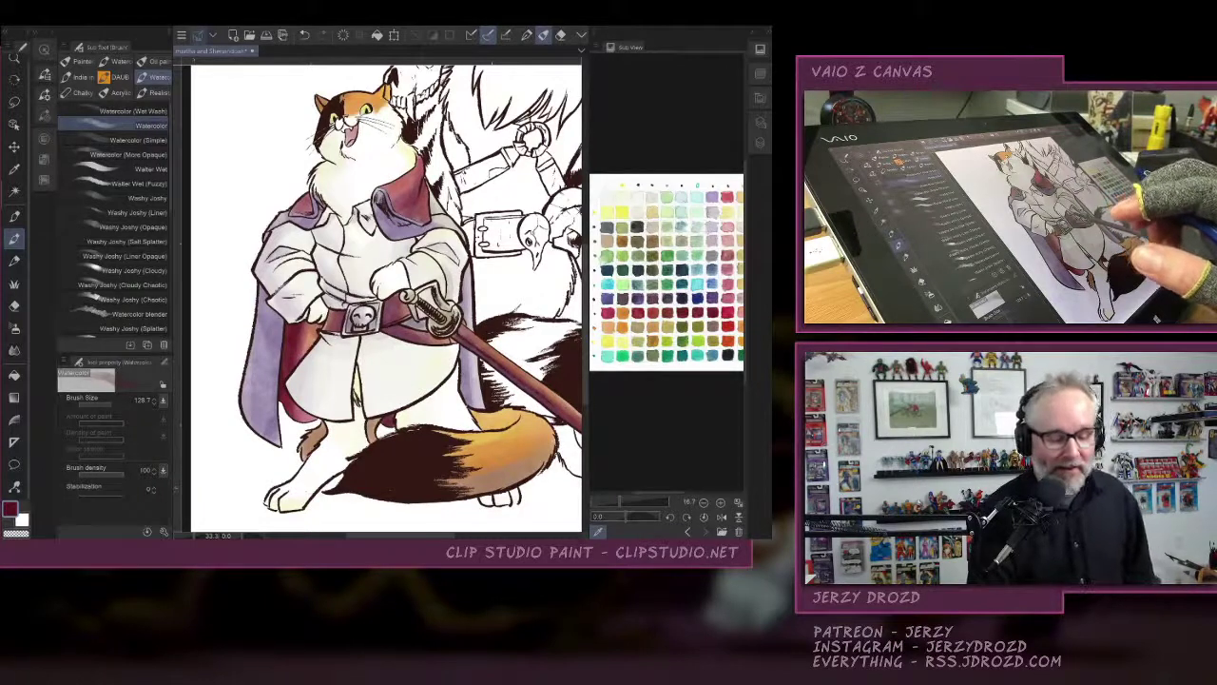
scroll(380, 295, "down", 1)
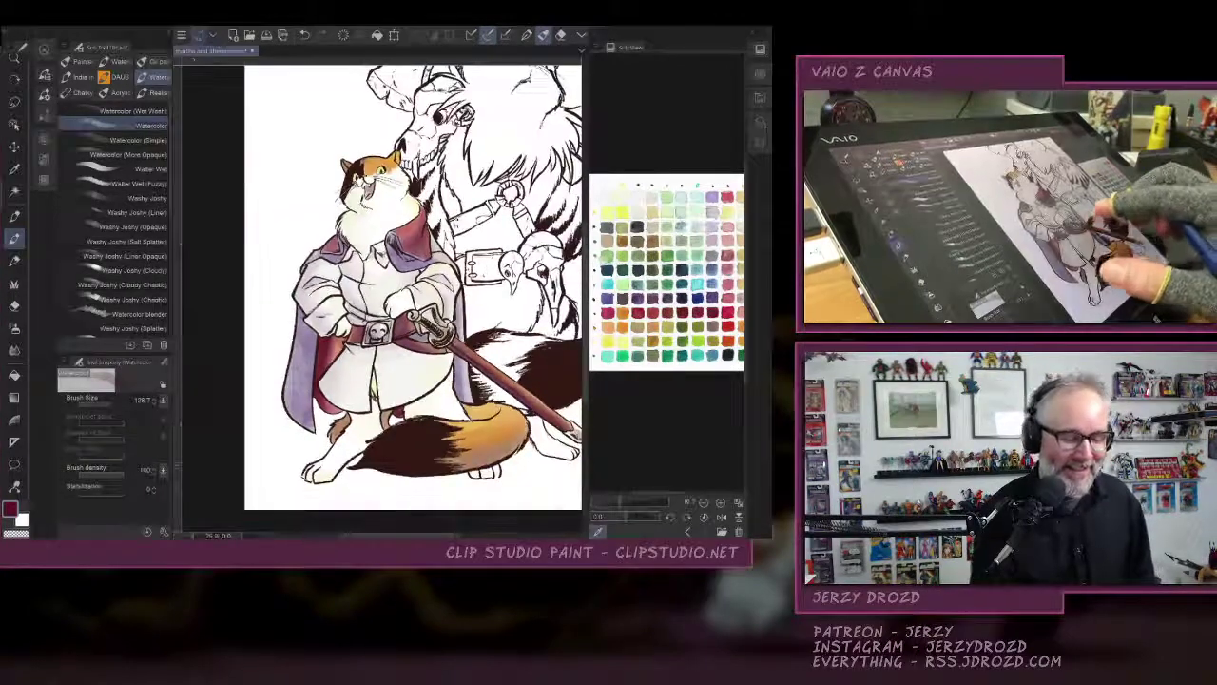
Auto-select the cape's purple outside using the Flats layer, make the watercolors layer active, and hide Flats.
scroll(380, 295, "up", 3)
scroll(380, 294, "down", 2)
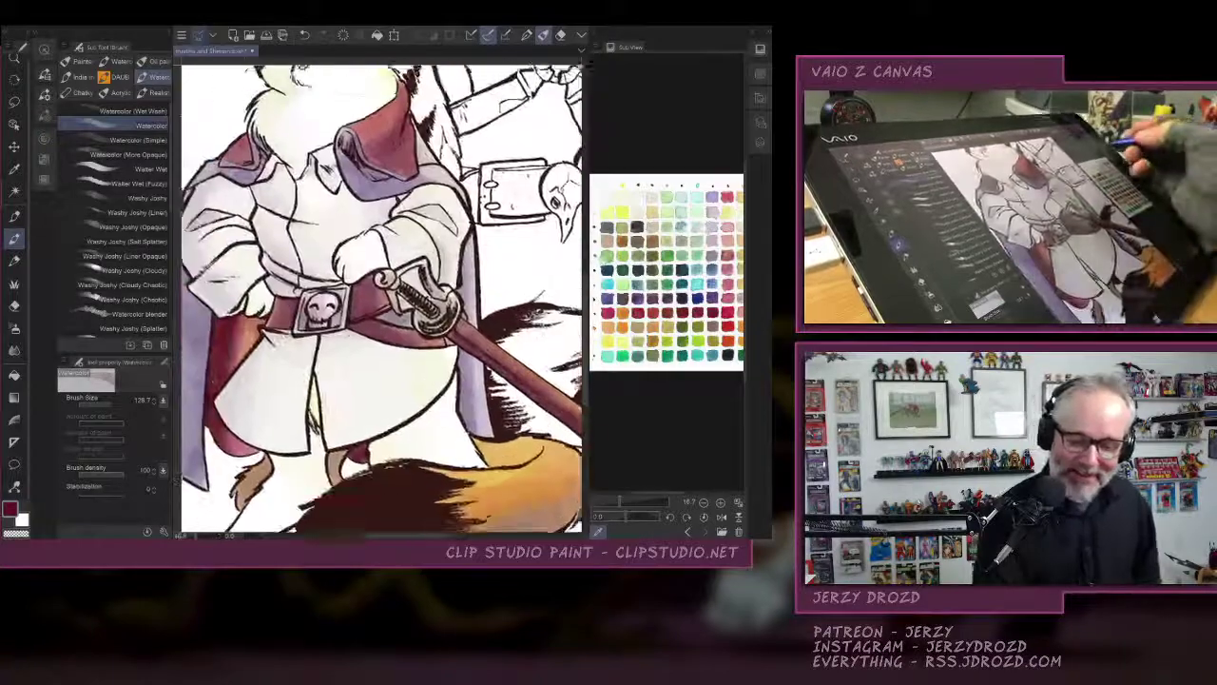
left_click(760, 121)
left_click(685, 242)
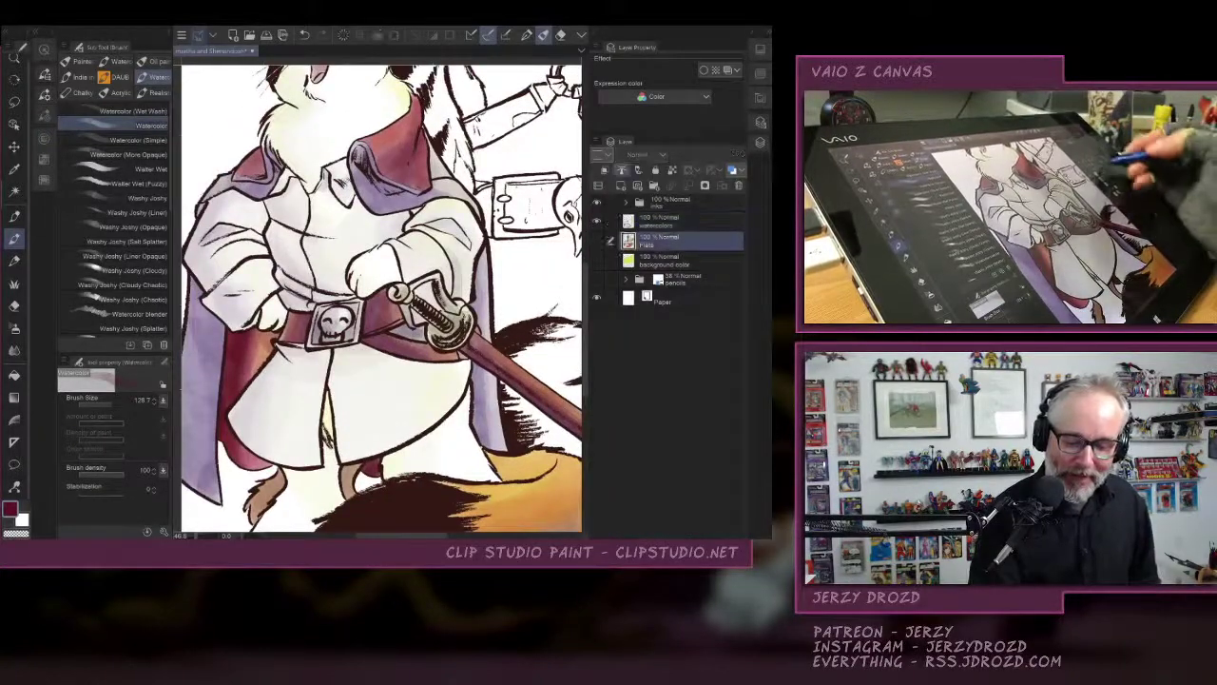
left_click(597, 242)
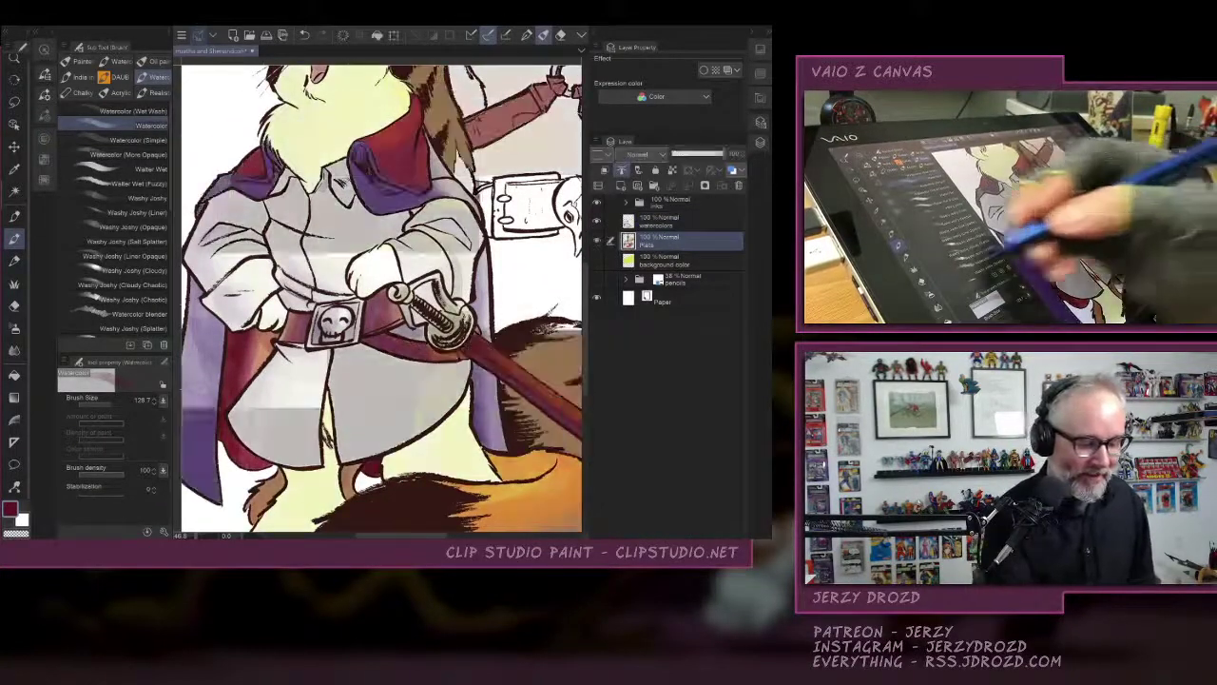
left_click(14, 192)
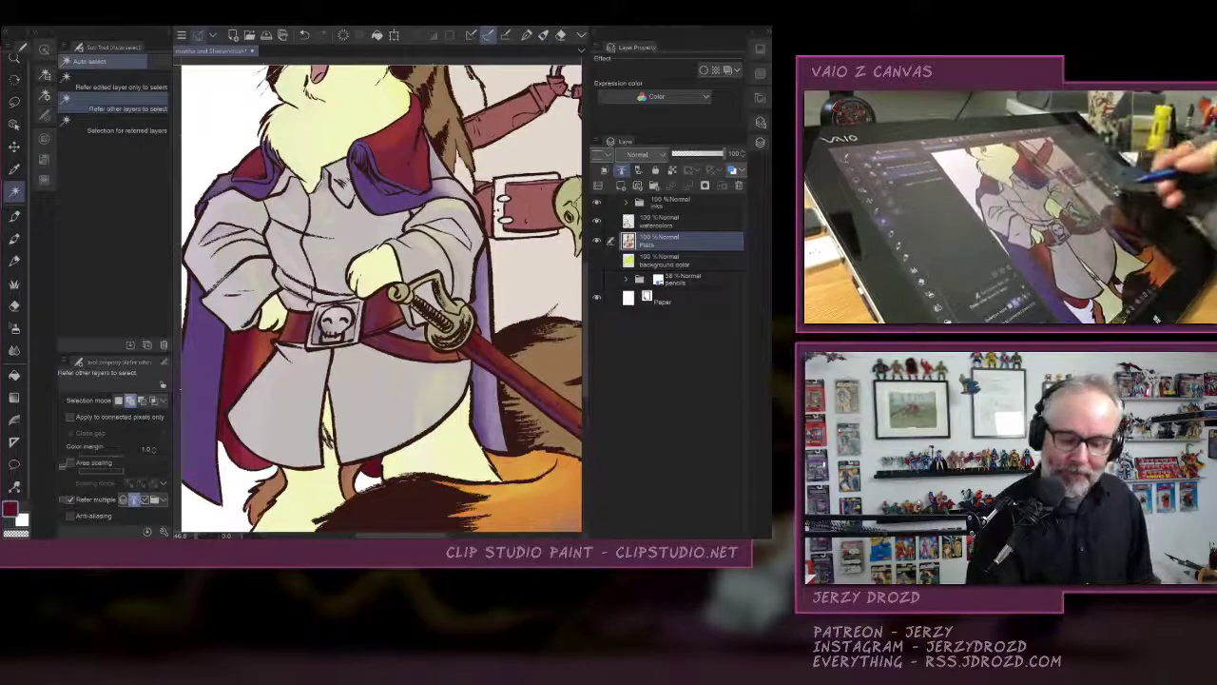
left_click(380, 192)
left_click(684, 221)
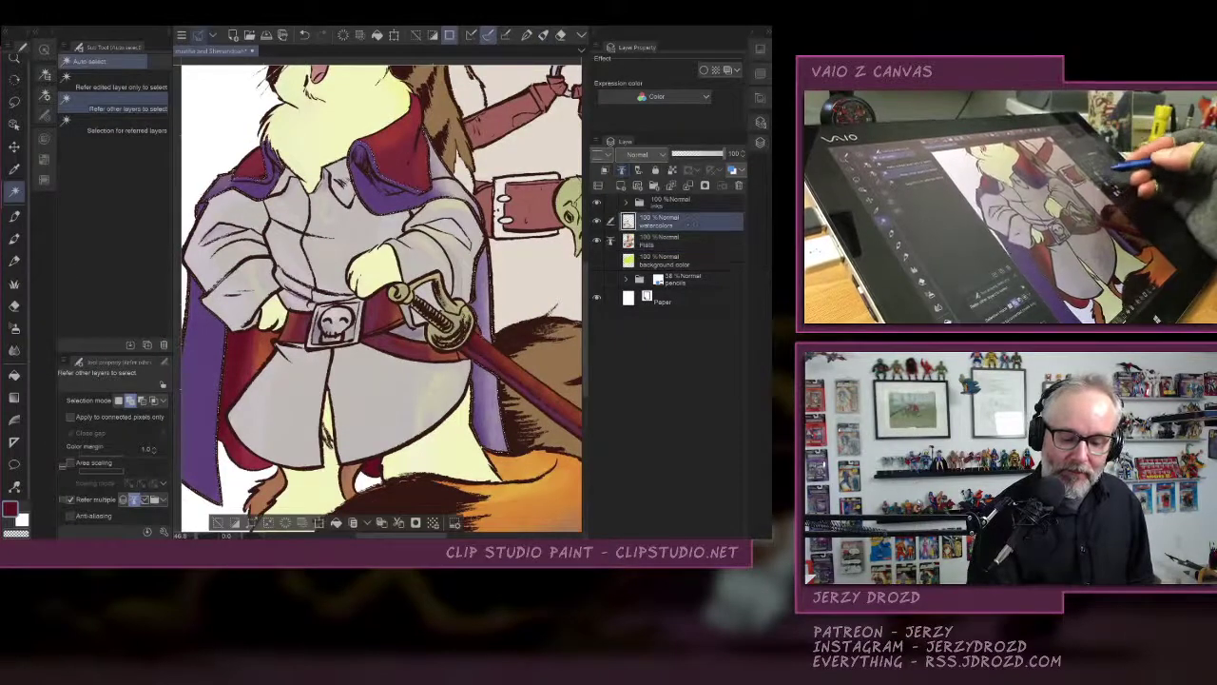
left_click(598, 242)
left_click(744, 32)
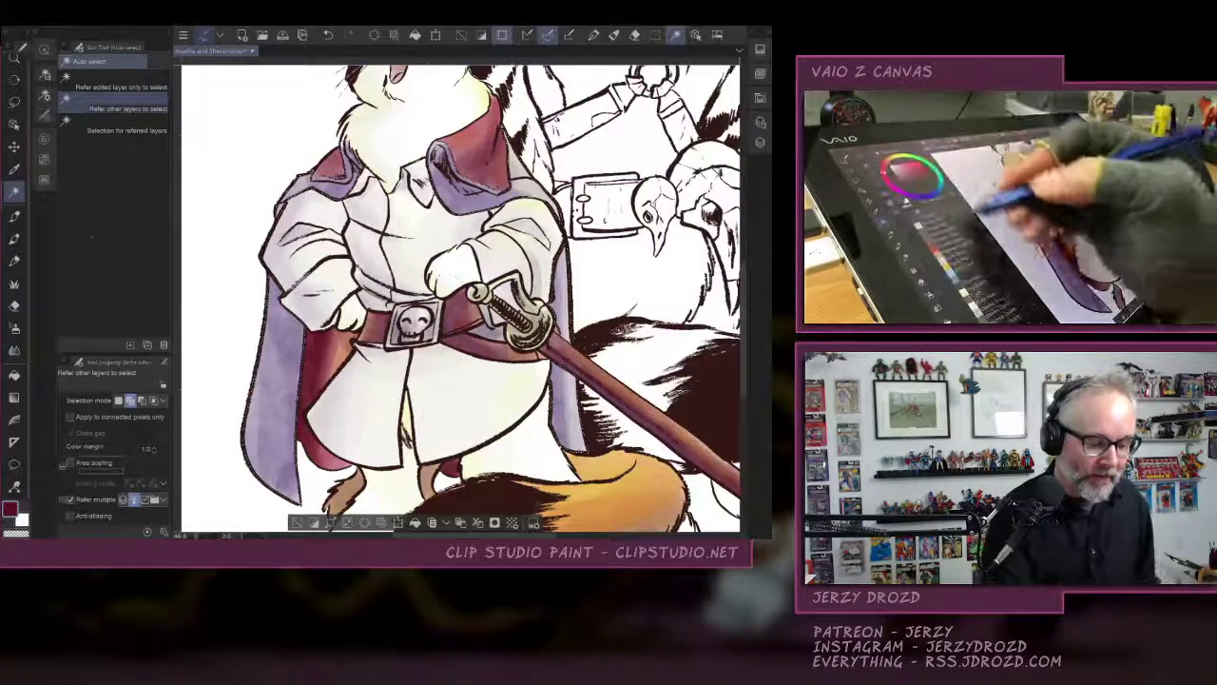
Sample a dark blue-purple from the reference palette and shade the folds of the cape's collar.
left_click(44, 139)
left_click(44, 139)
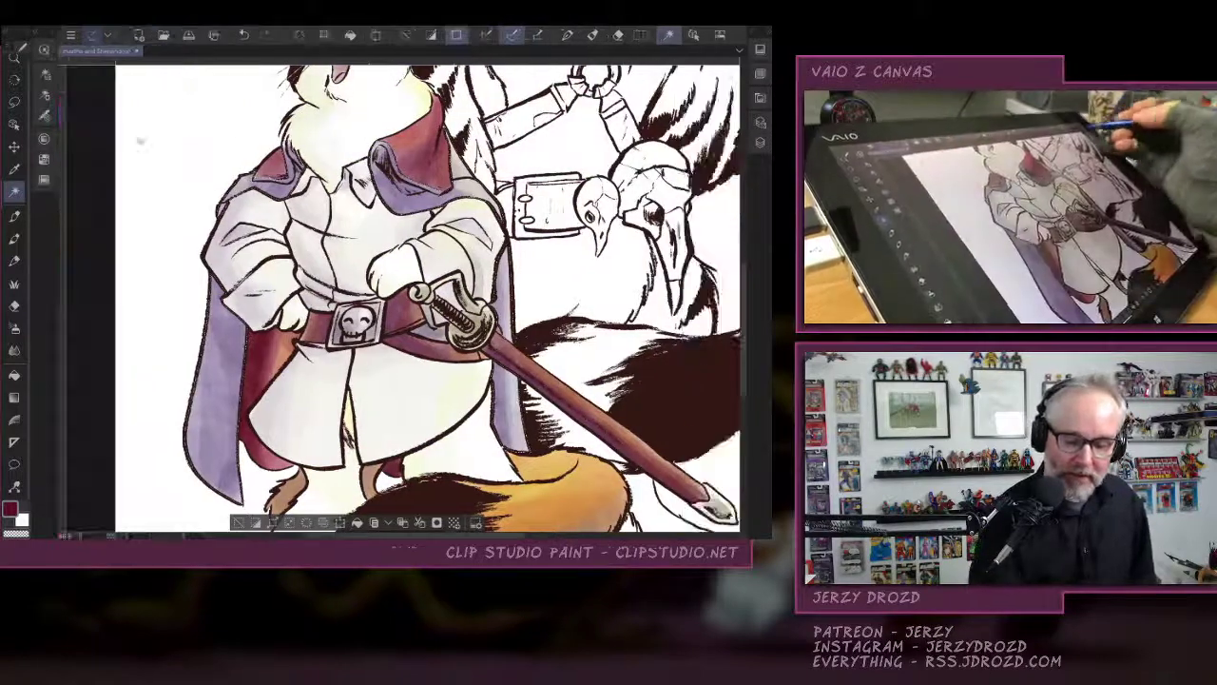
left_click(759, 50)
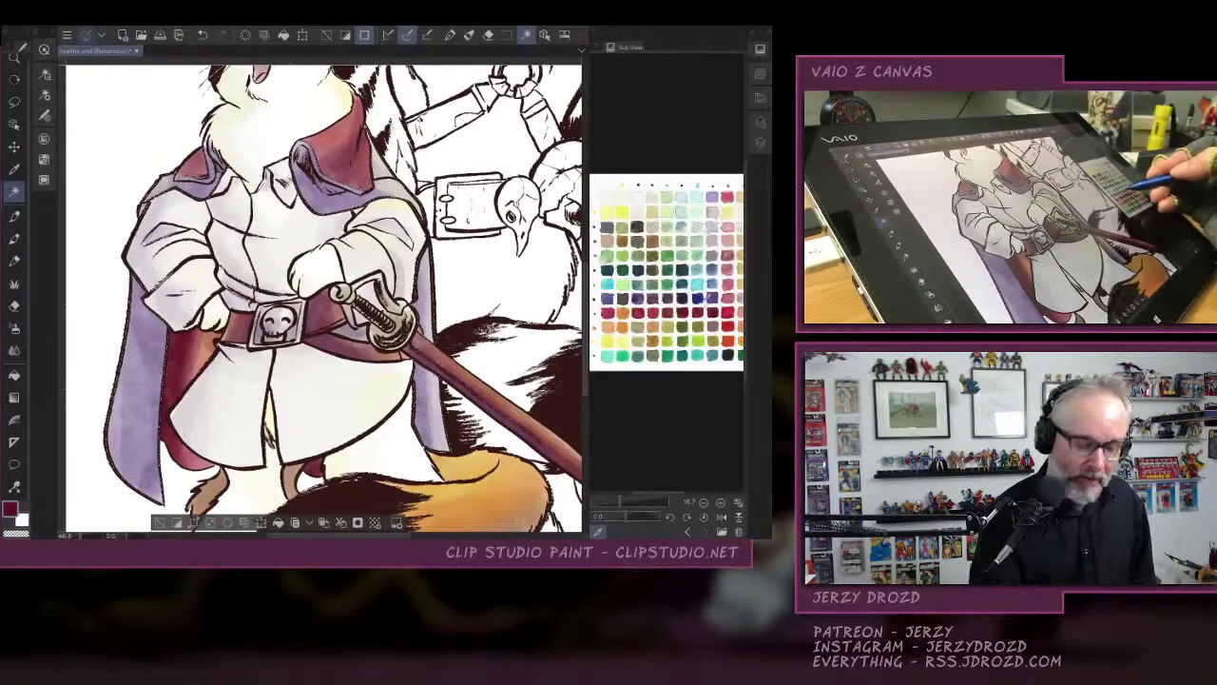
left_click(697, 297)
key("b")
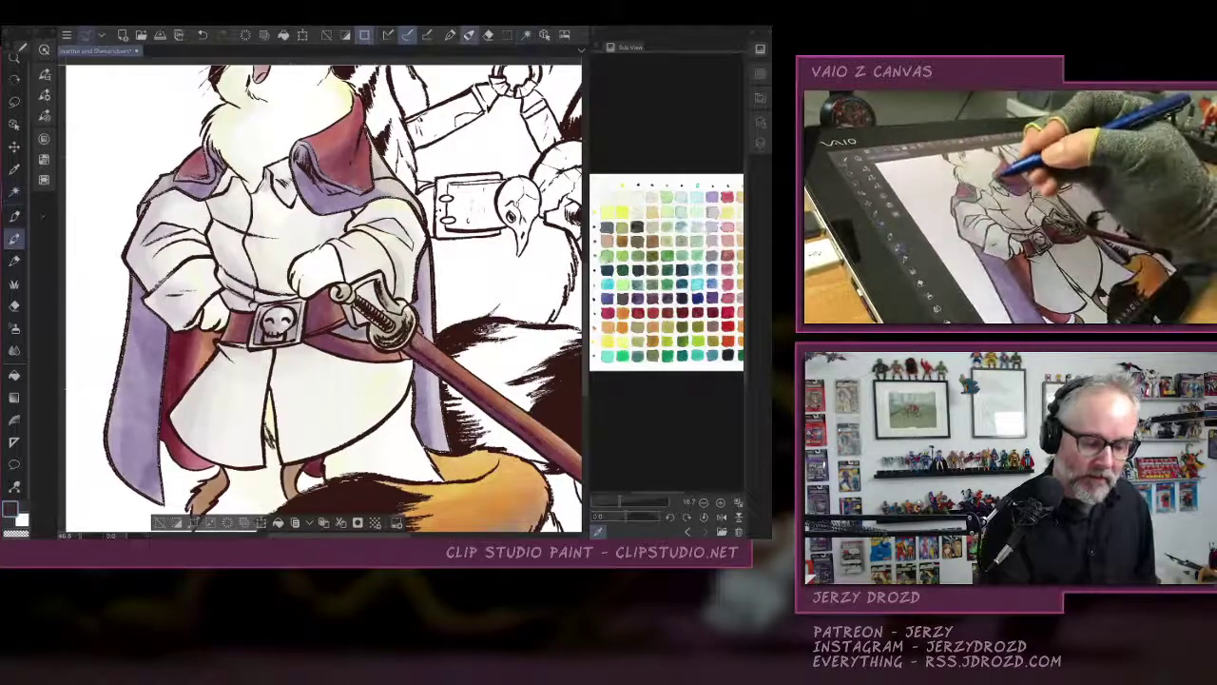
mouse_move(298, 152)
left_mouse_down()
mouse_move(316, 206)
mouse_move(344, 208)
left_mouse_up()
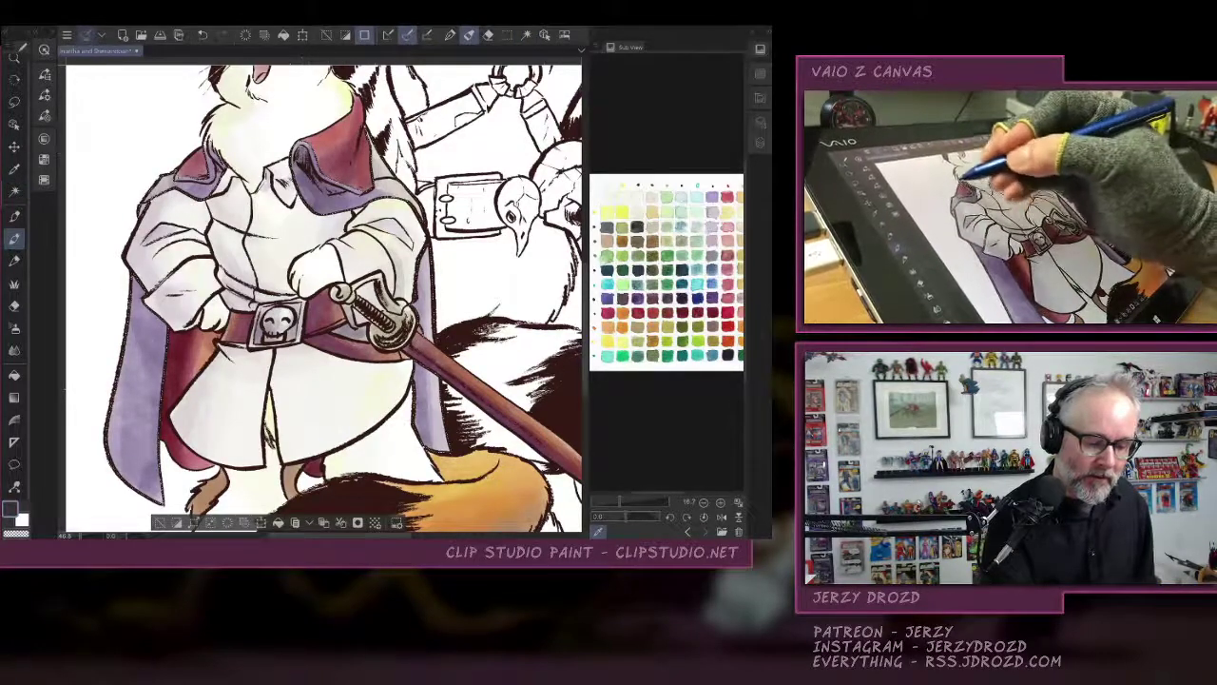
mouse_move(209, 152)
left_mouse_down()
mouse_move(224, 183)
mouse_move(180, 182)
mouse_move(216, 175)
mouse_move(201, 196)
mouse_move(210, 175)
left_mouse_up()
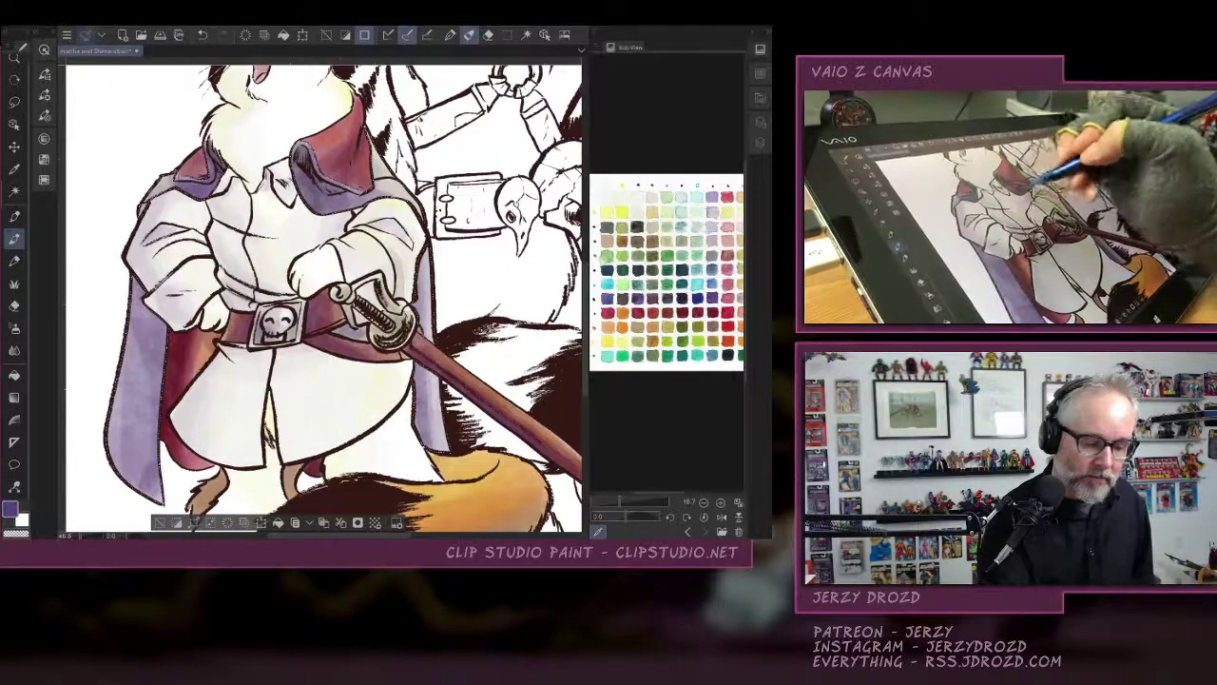
Deepen the shoulders and hanging folds on both sides of the cape with purple watercolour strokes.
mouse_move(133, 285)
left_mouse_down()
mouse_move(162, 353)
mouse_move(167, 337)
mouse_move(163, 360)
left_mouse_up()
mouse_move(149, 184)
left_mouse_down()
mouse_move(165, 200)
mouse_move(175, 173)
left_mouse_up()
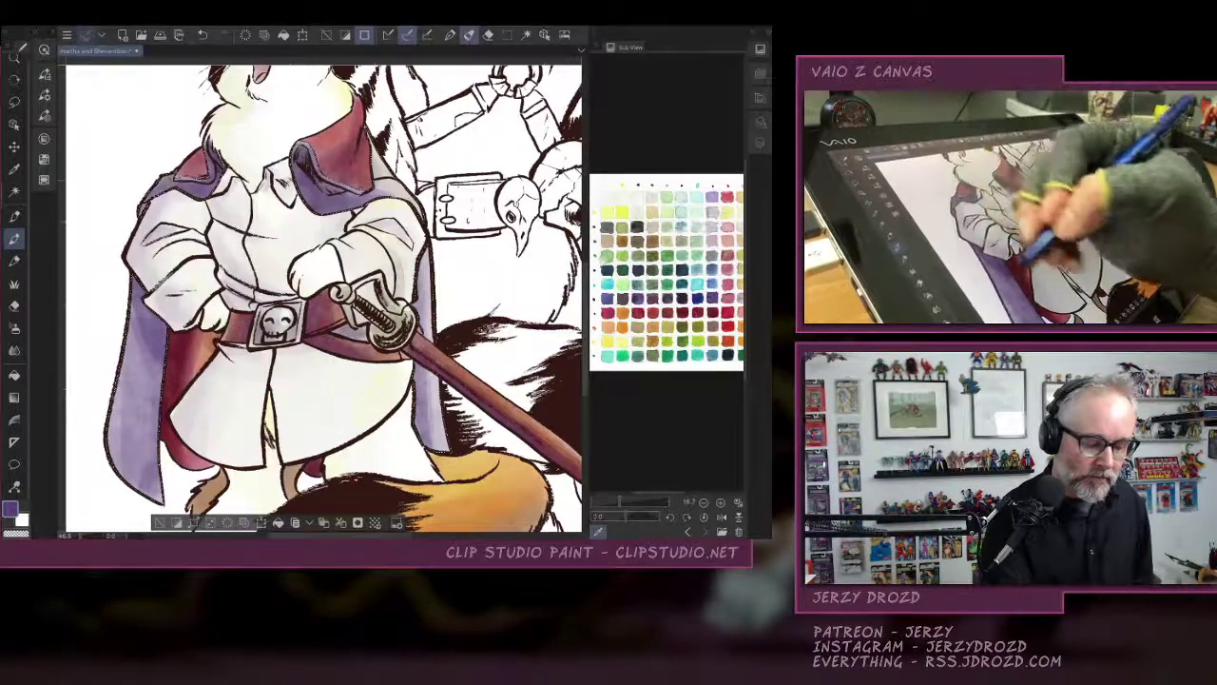
left_click_drag(154, 367, 162, 401)
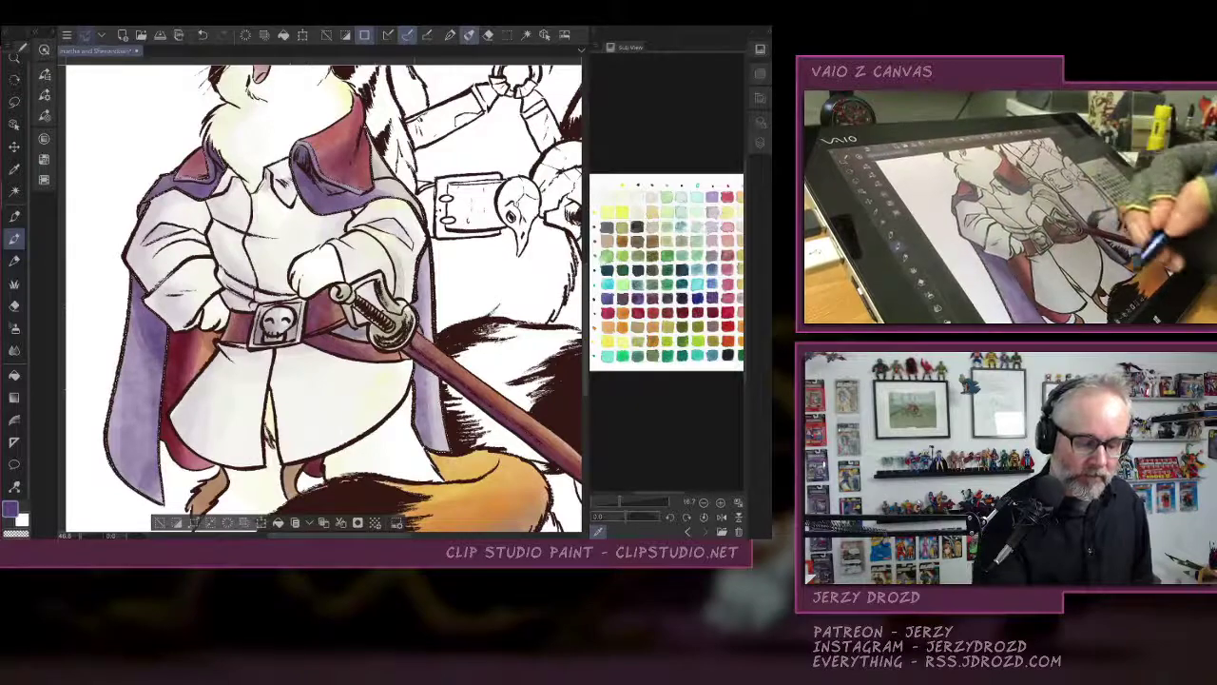
left_click_drag(426, 369, 419, 447)
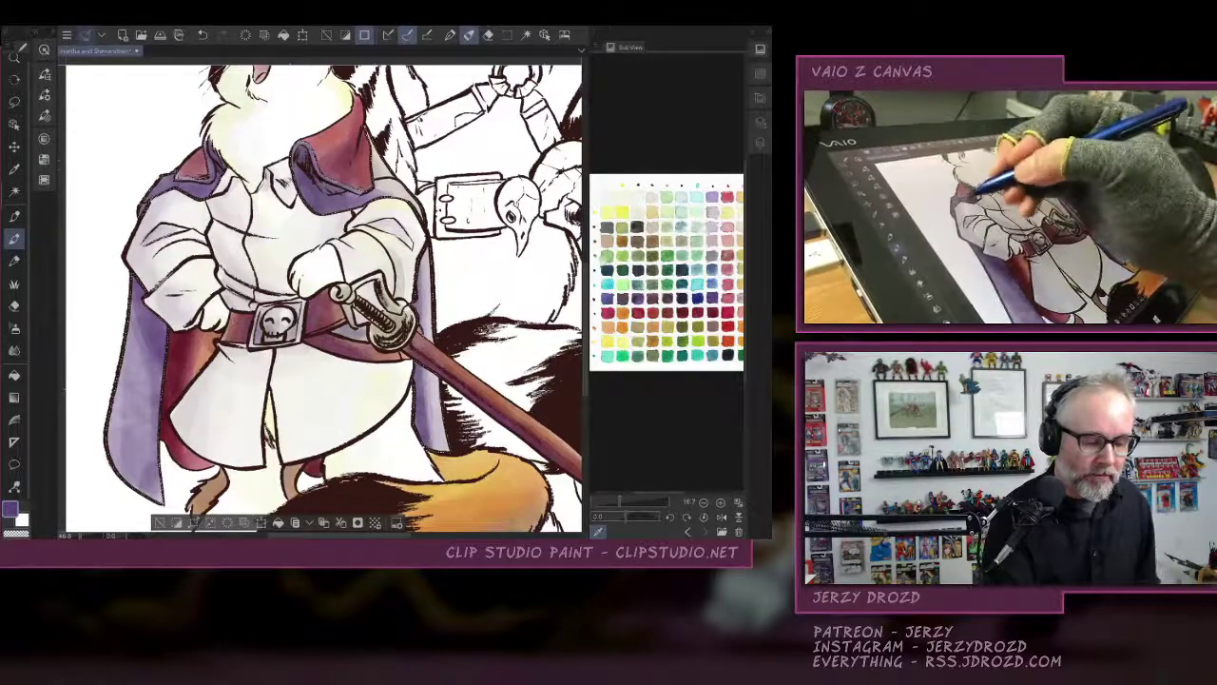
left_click_drag(208, 185, 220, 165)
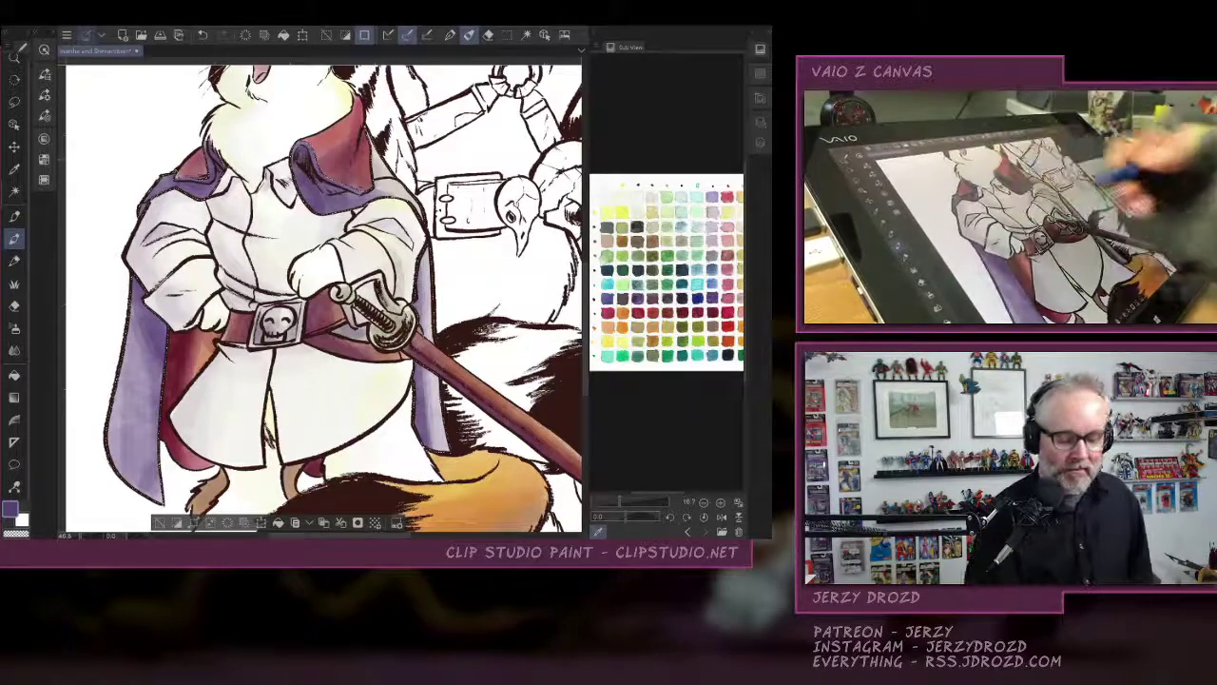
Clear the cape selection and save the illustration.
key("ctrl+d")
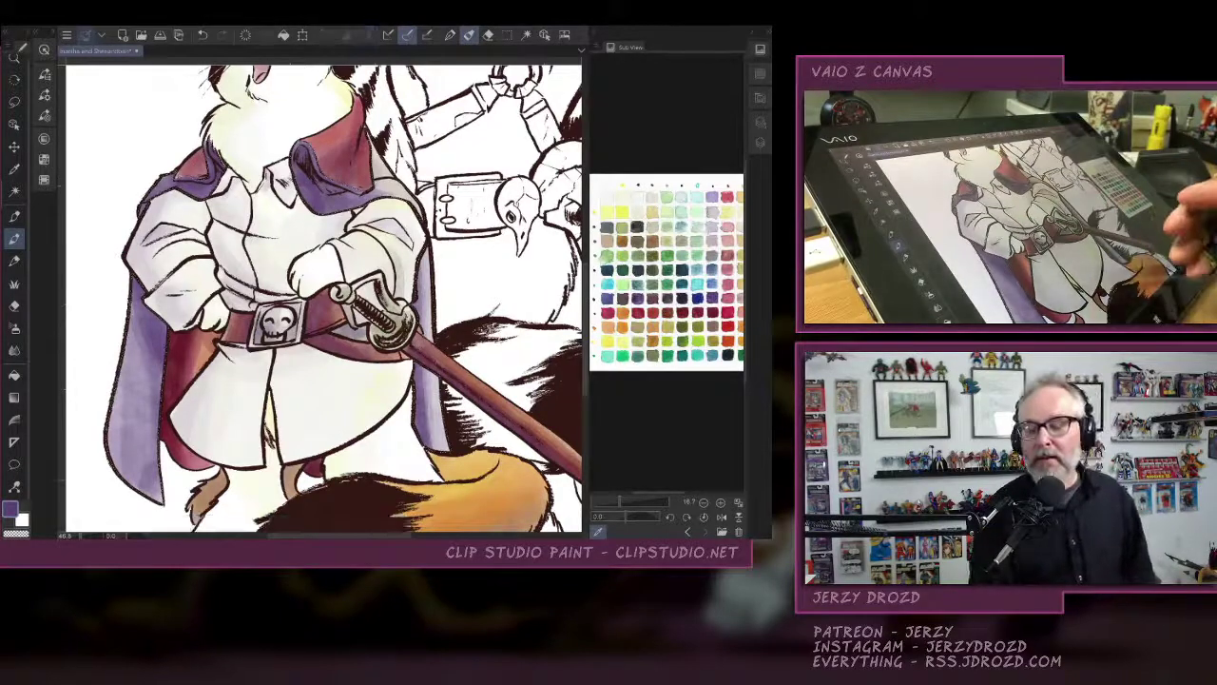
key("ctrl+0")
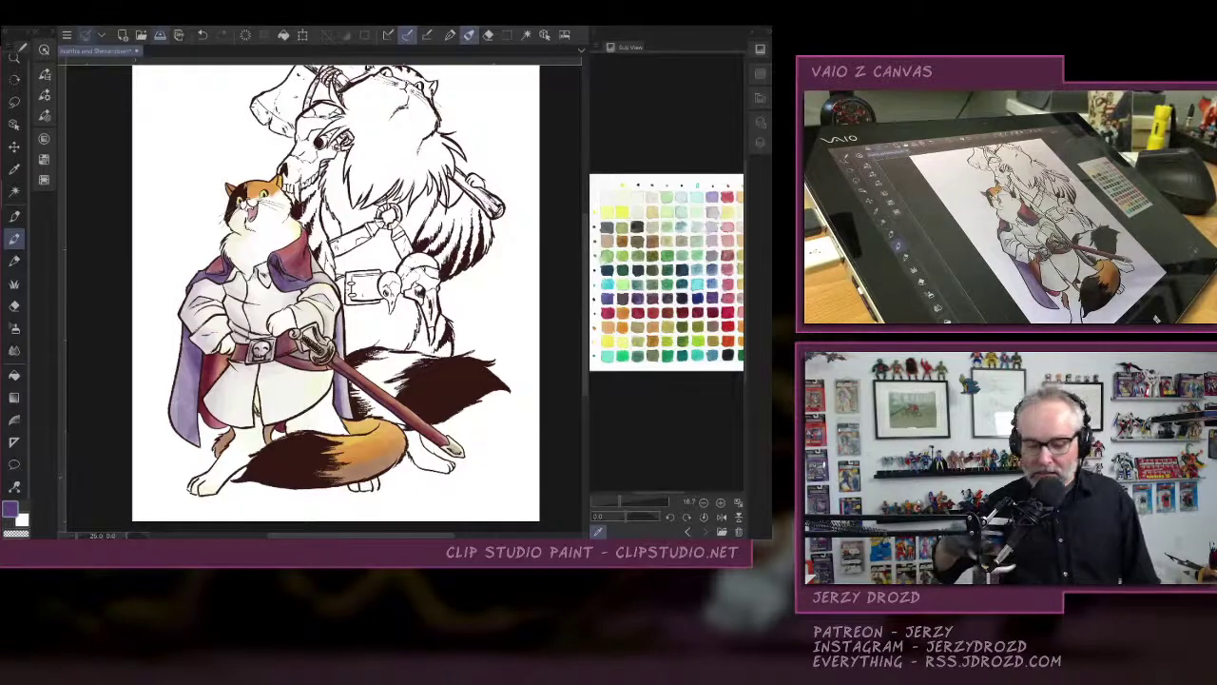
key("ctrl+s")
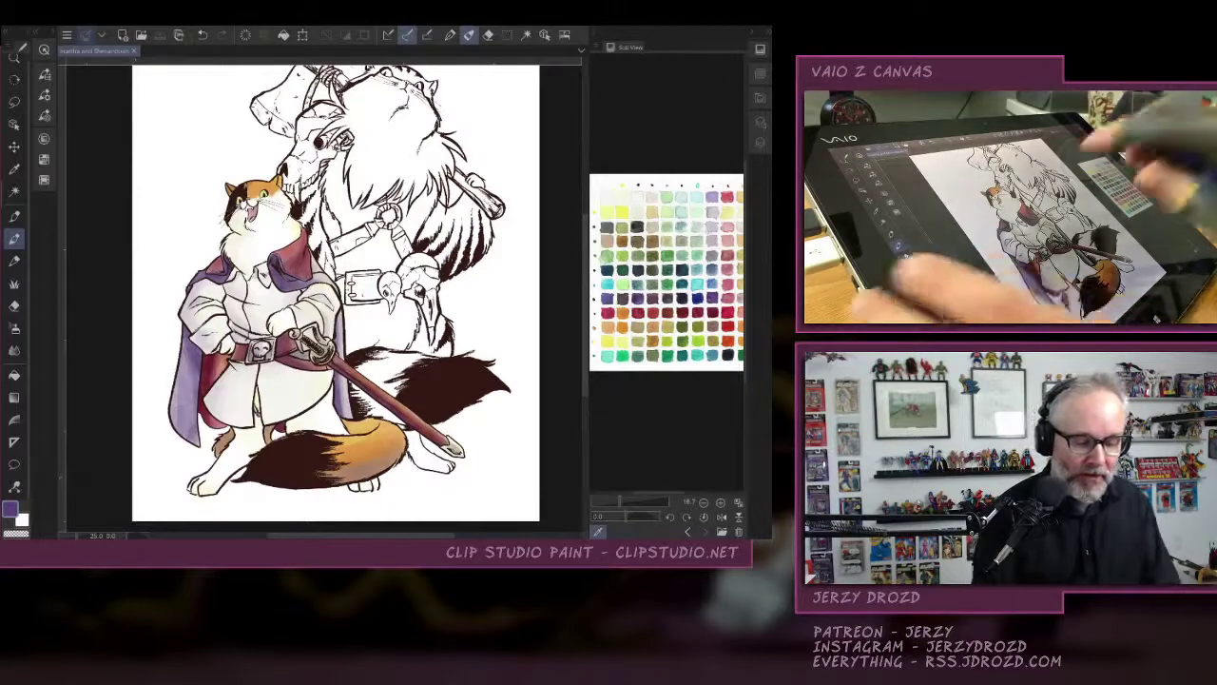
Auto-select the animal skull beside the large bearded cat using the Flats layer, and hide Flats.
scroll(387, 285, "up", 3)
scroll(323, 298, "up", 3)
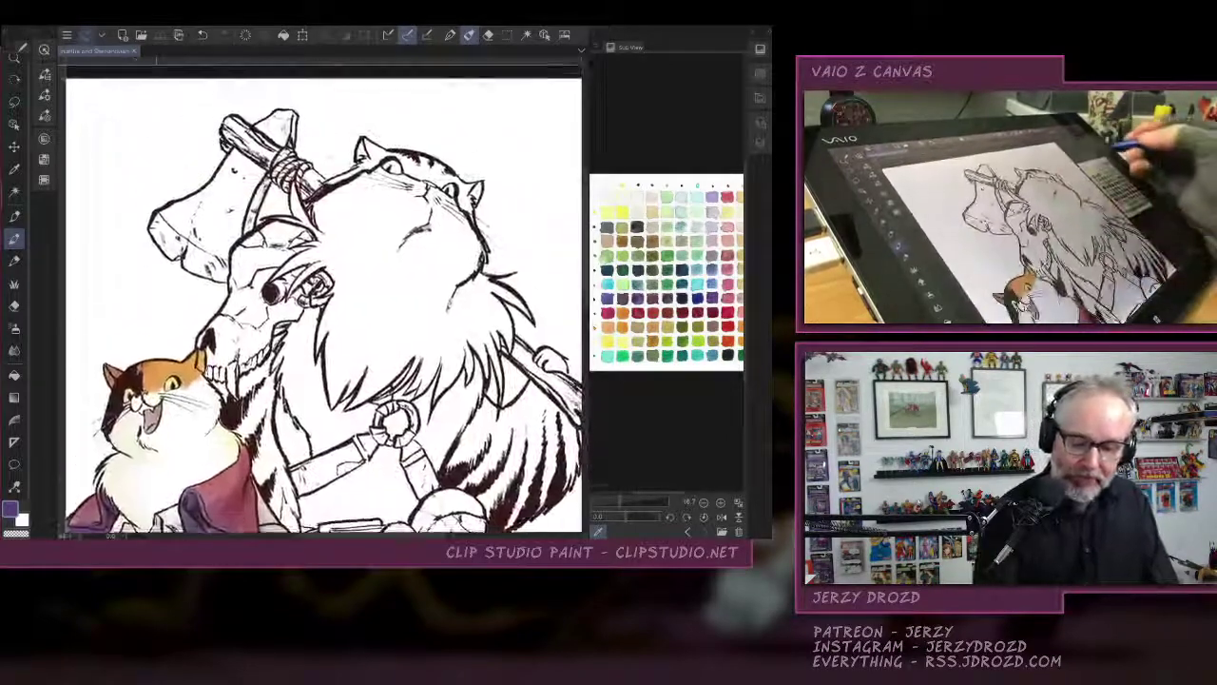
left_click(760, 141)
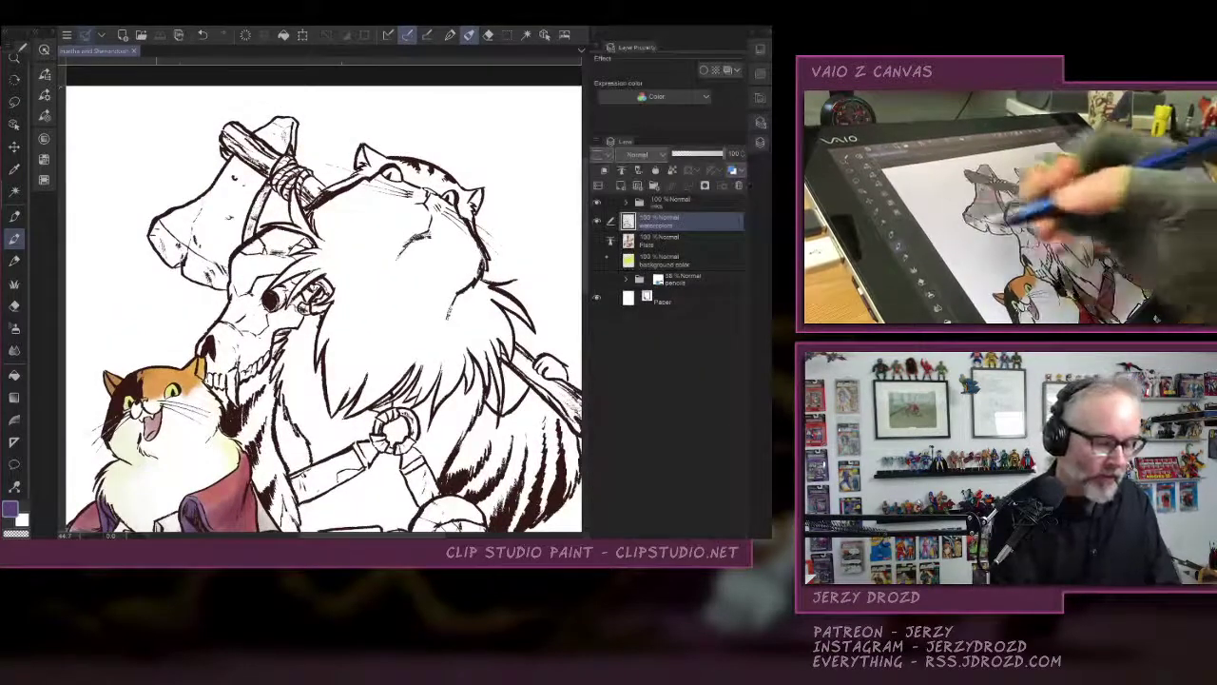
left_click(597, 241)
left_click(14, 192)
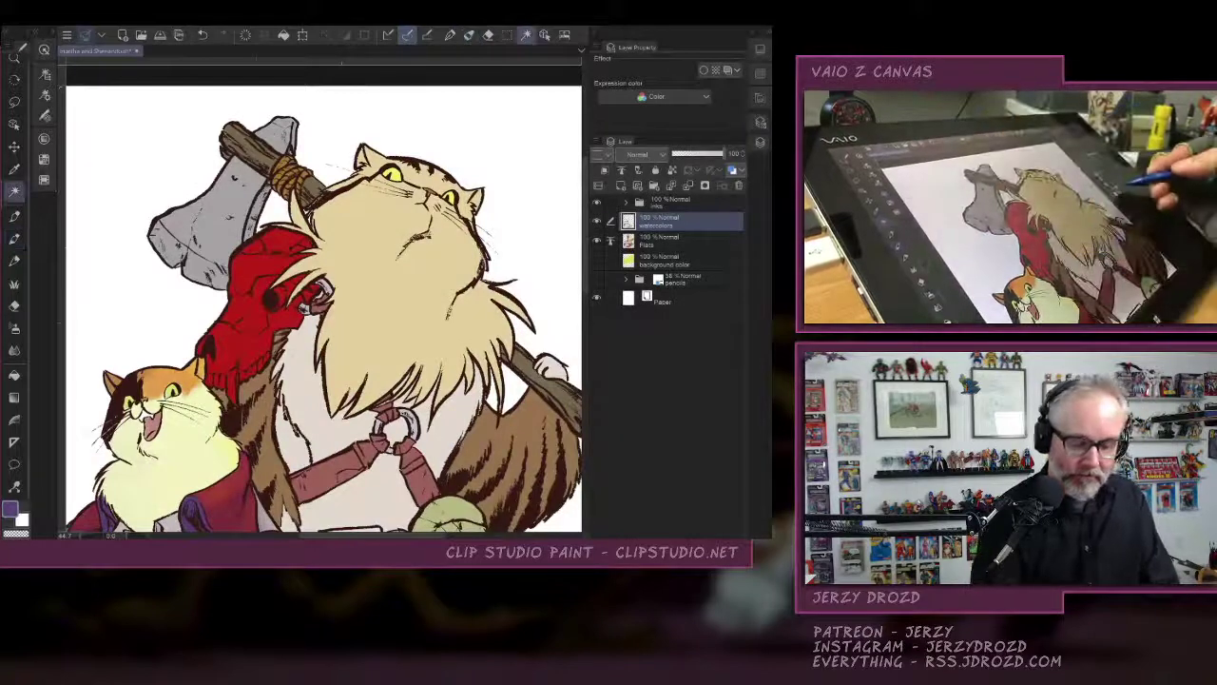
left_click(280, 336)
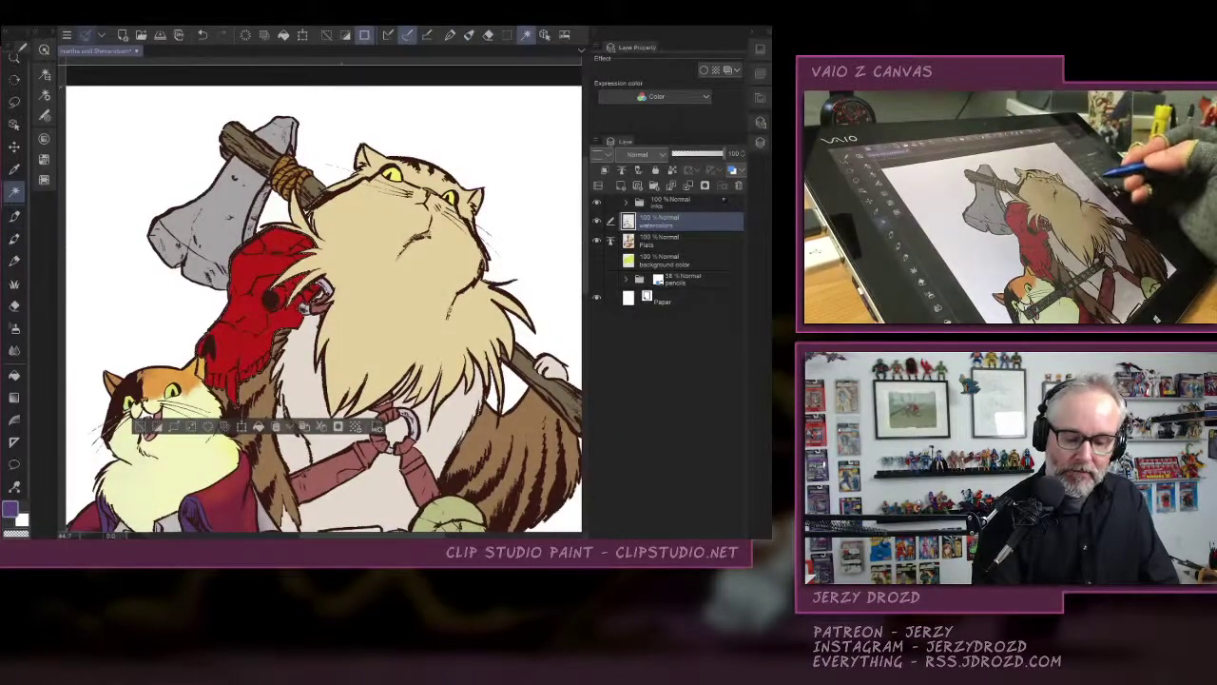
key("Delete")
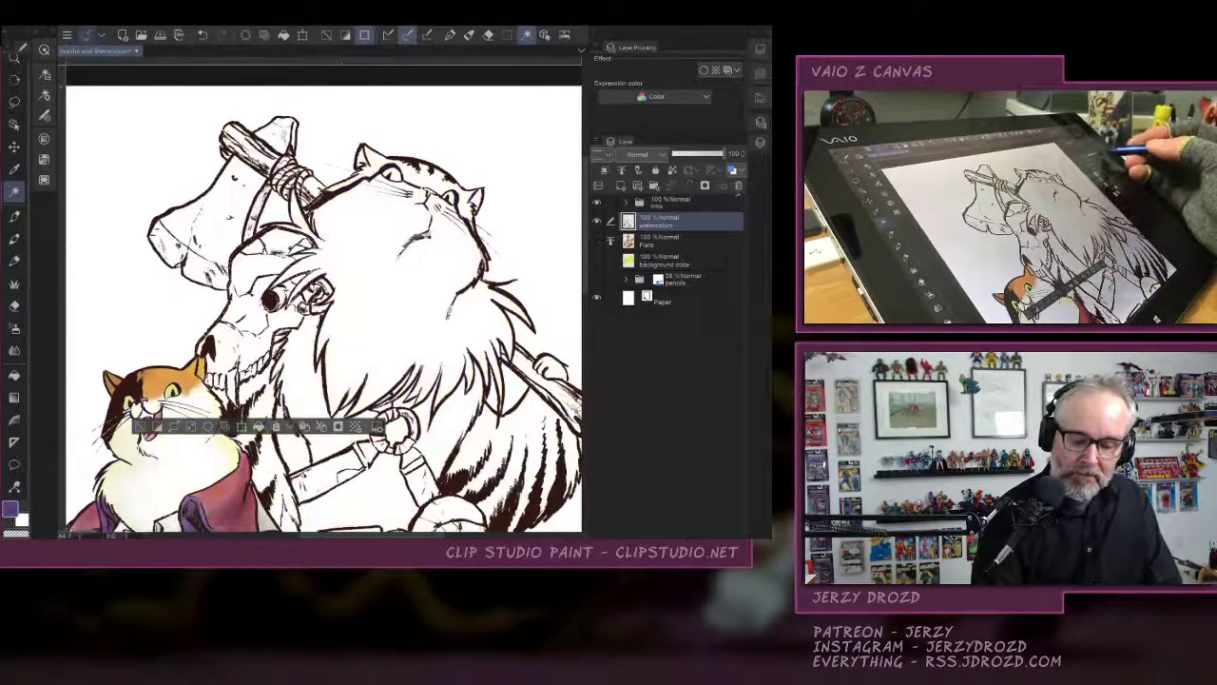
key("Tab")
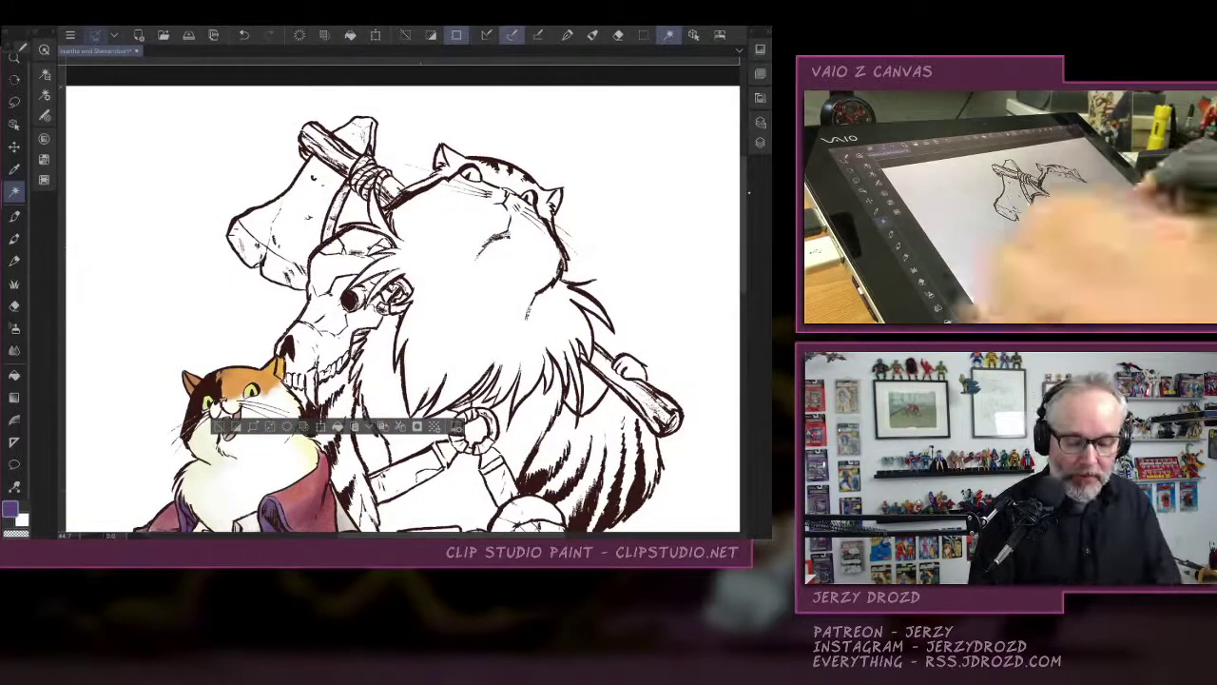
scroll(551, 419, "up", 1)
scroll(567, 391, "up", 3)
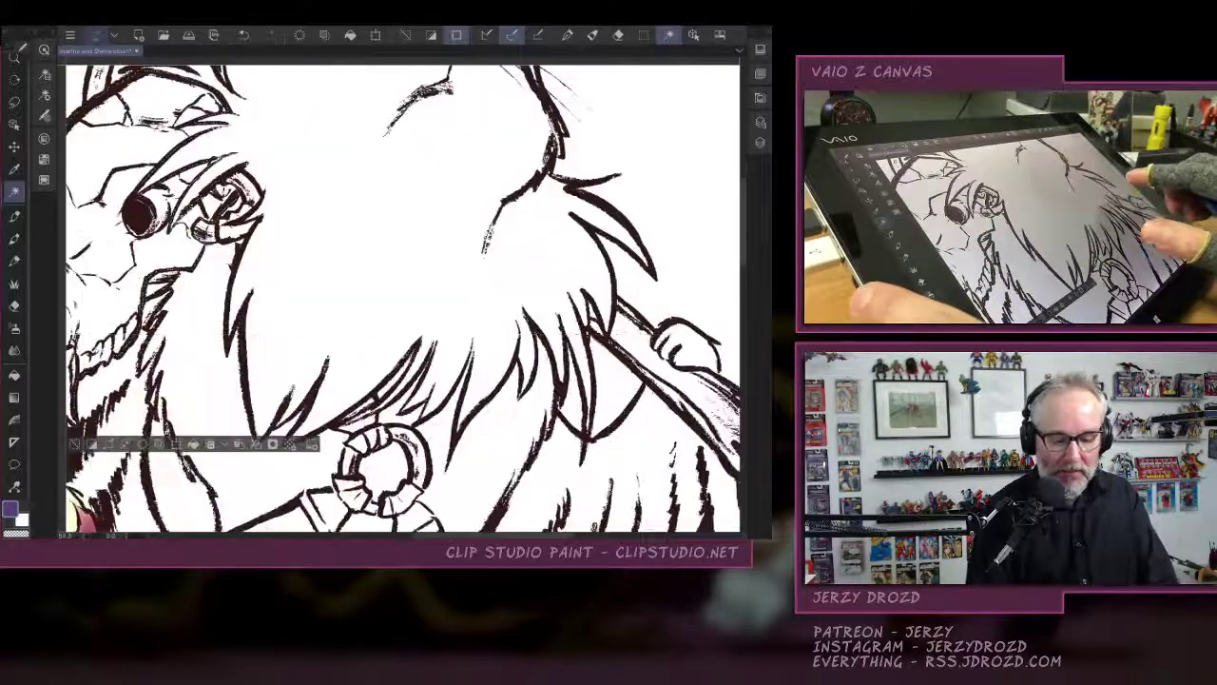
left_click_drag(616, 219, 574, 240)
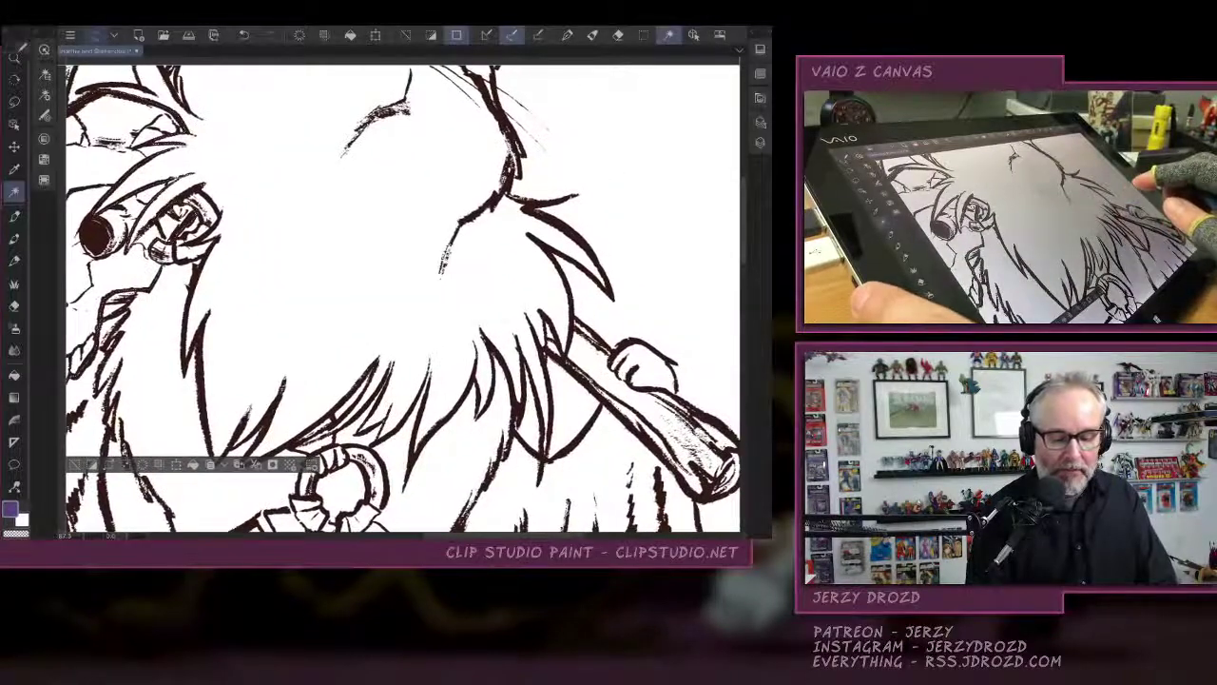
scroll(400, 295, "down", 2)
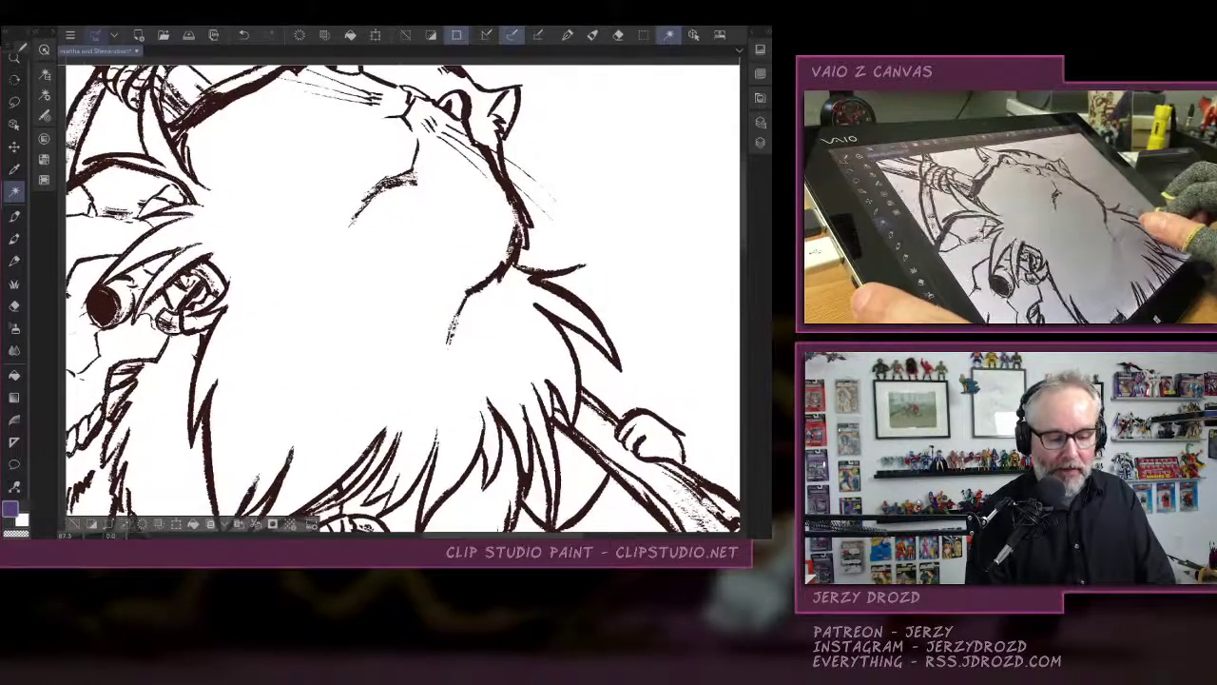
scroll(400, 294, "up", 3)
scroll(400, 295, "down", 2)
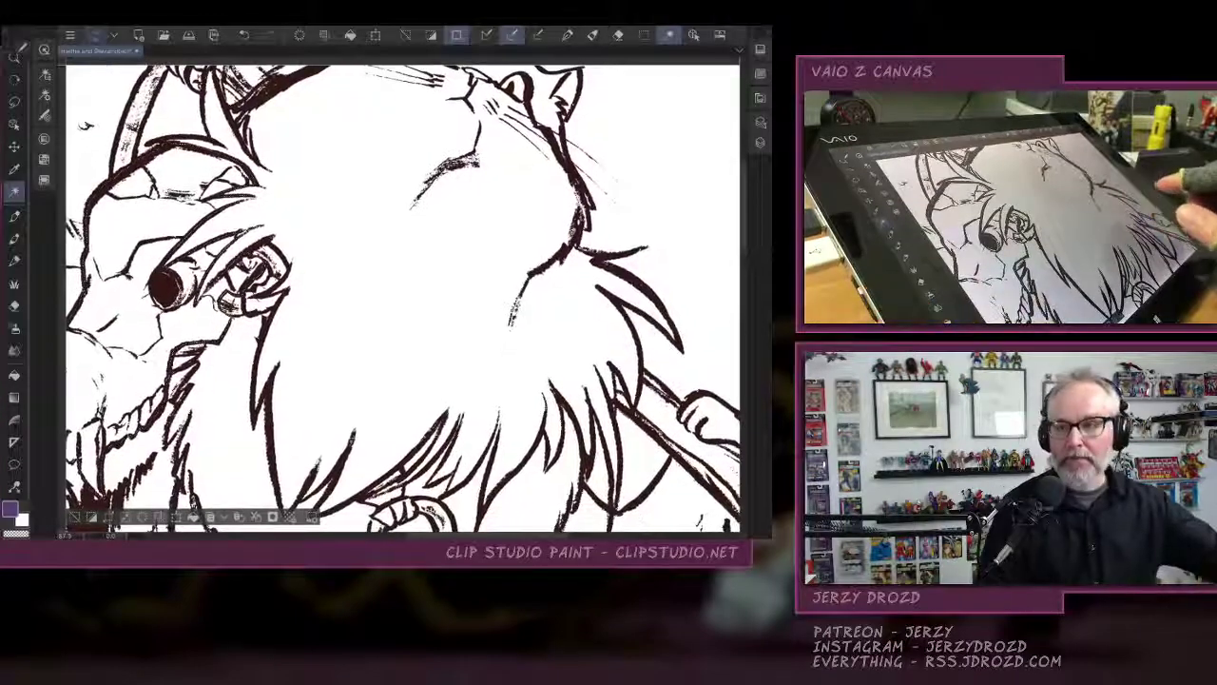
scroll(399, 295, "up", 2)
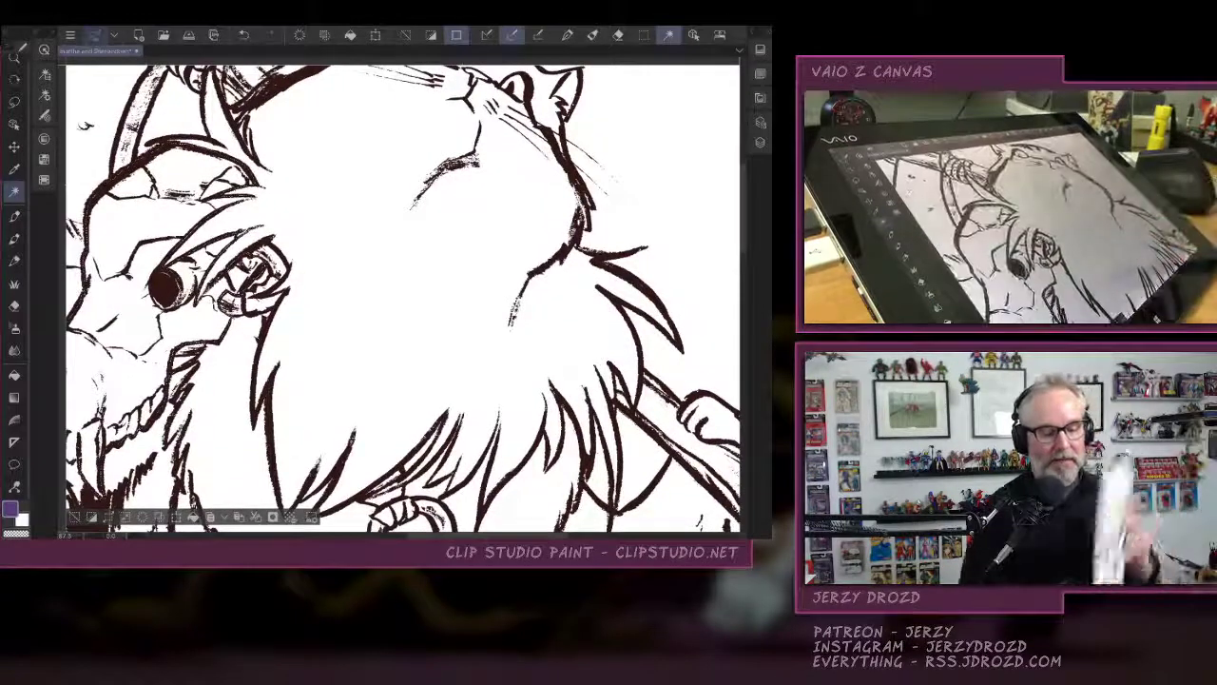
left_click_drag(400, 286, 414, 347)
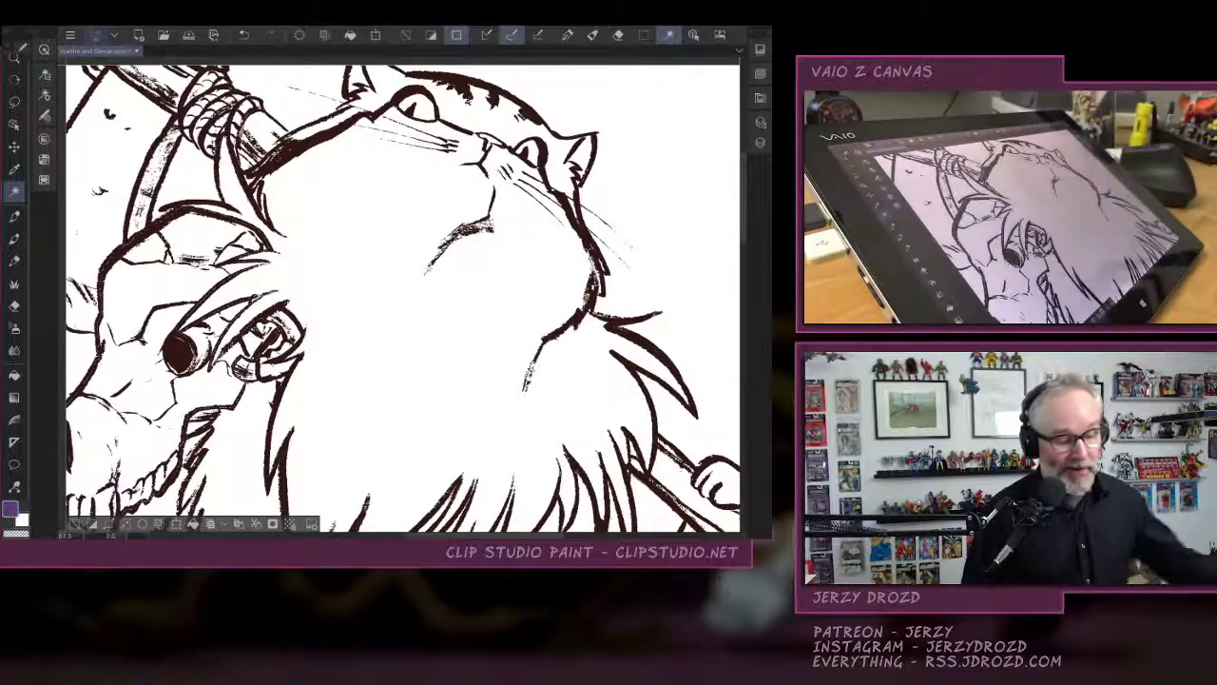
Choose the Watercolor brush, show the colour reference palette, and sample a dark red from it.
left_click(14, 216)
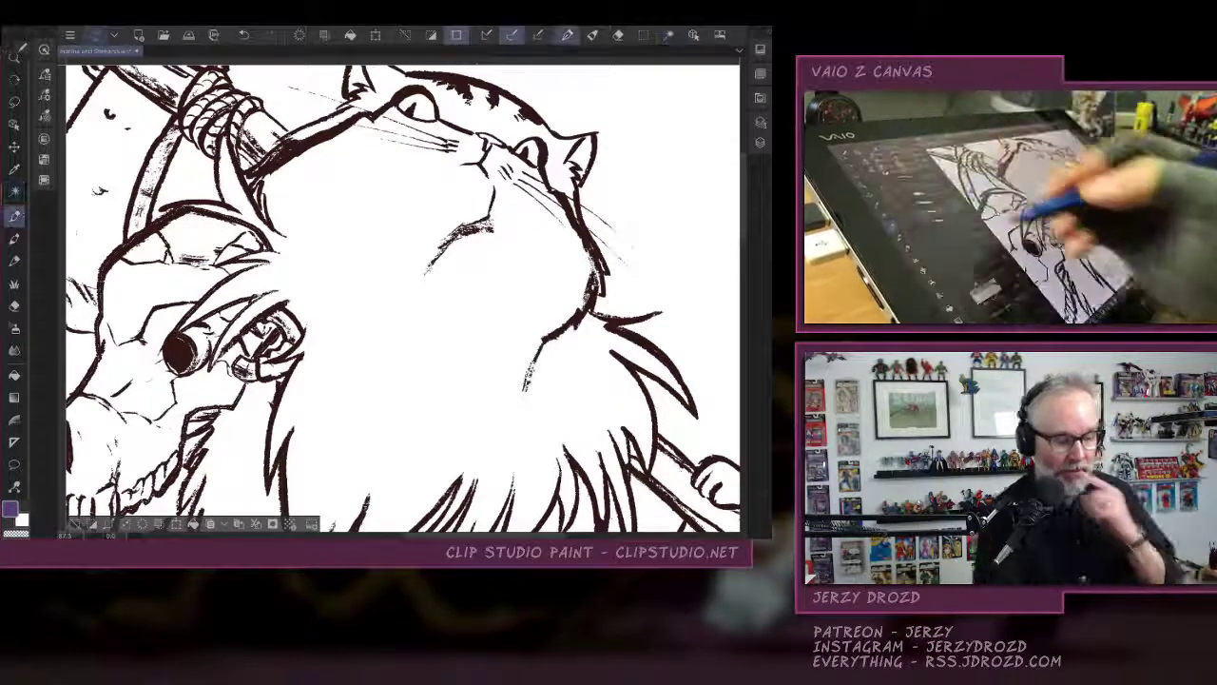
left_click(53, 32)
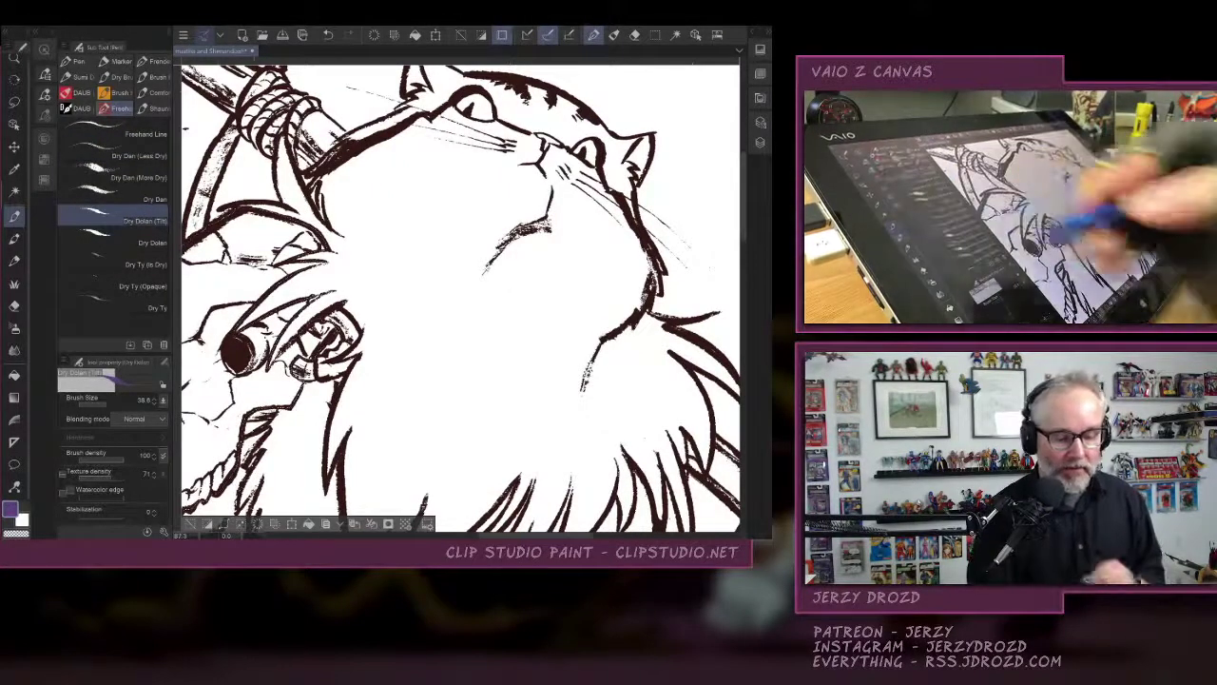
left_click(14, 238)
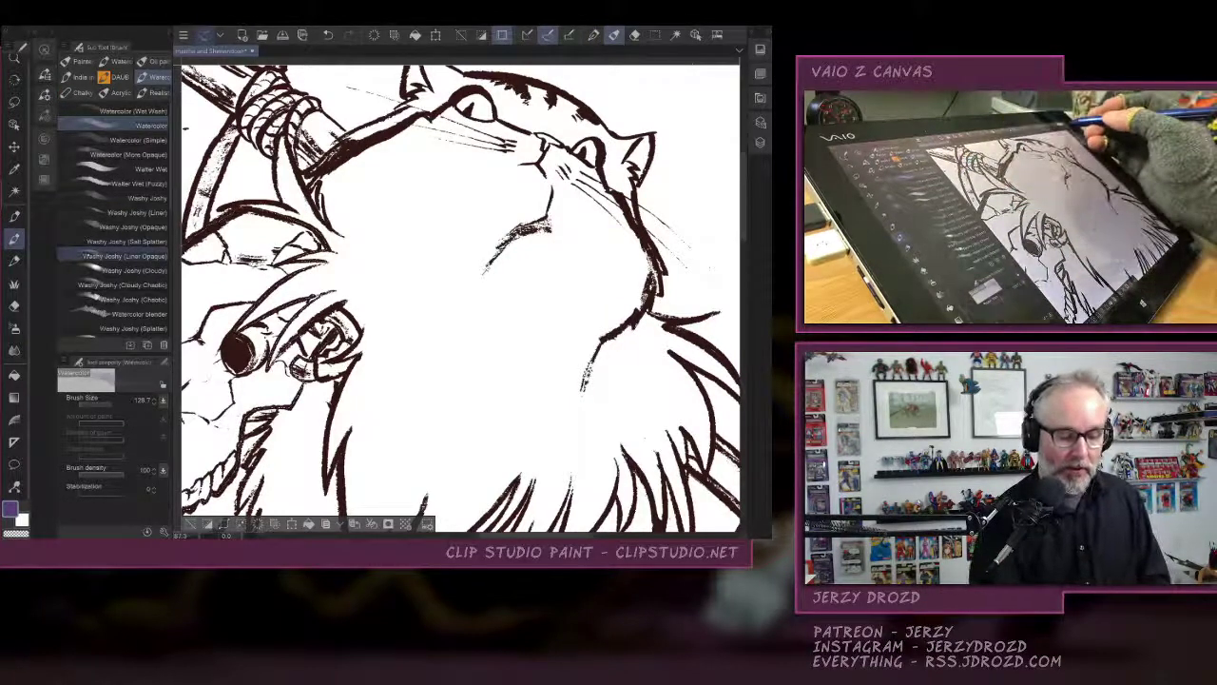
left_click(715, 36)
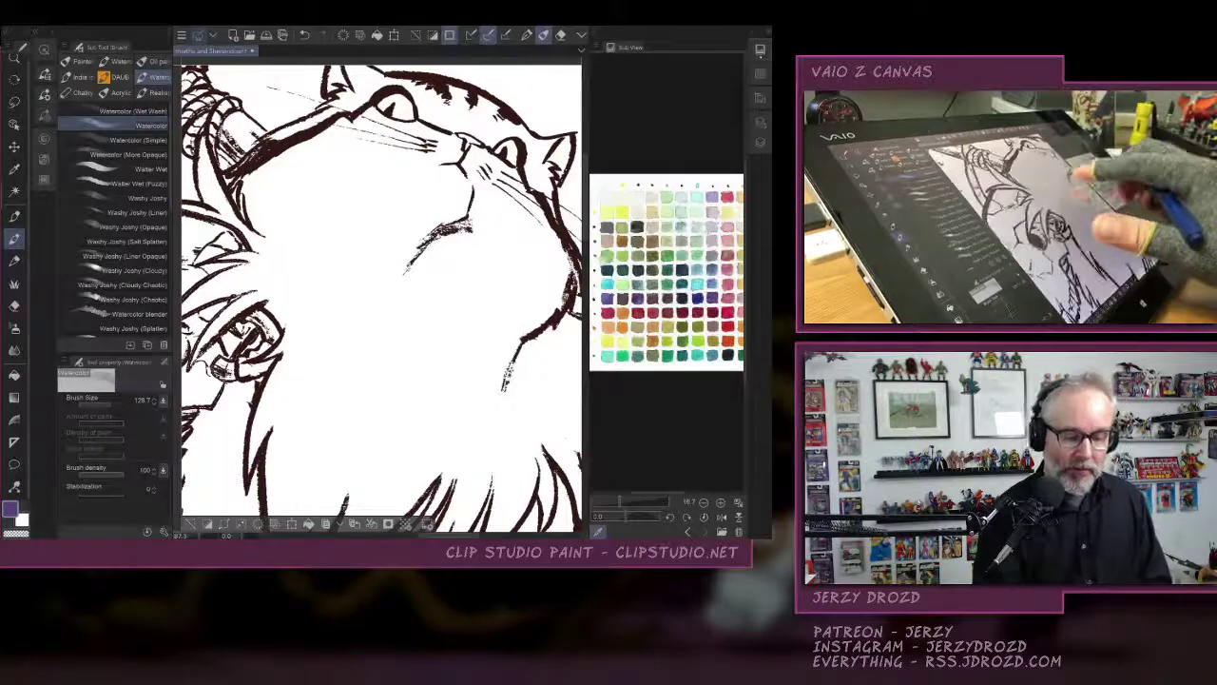
scroll(383, 298, "down", 3)
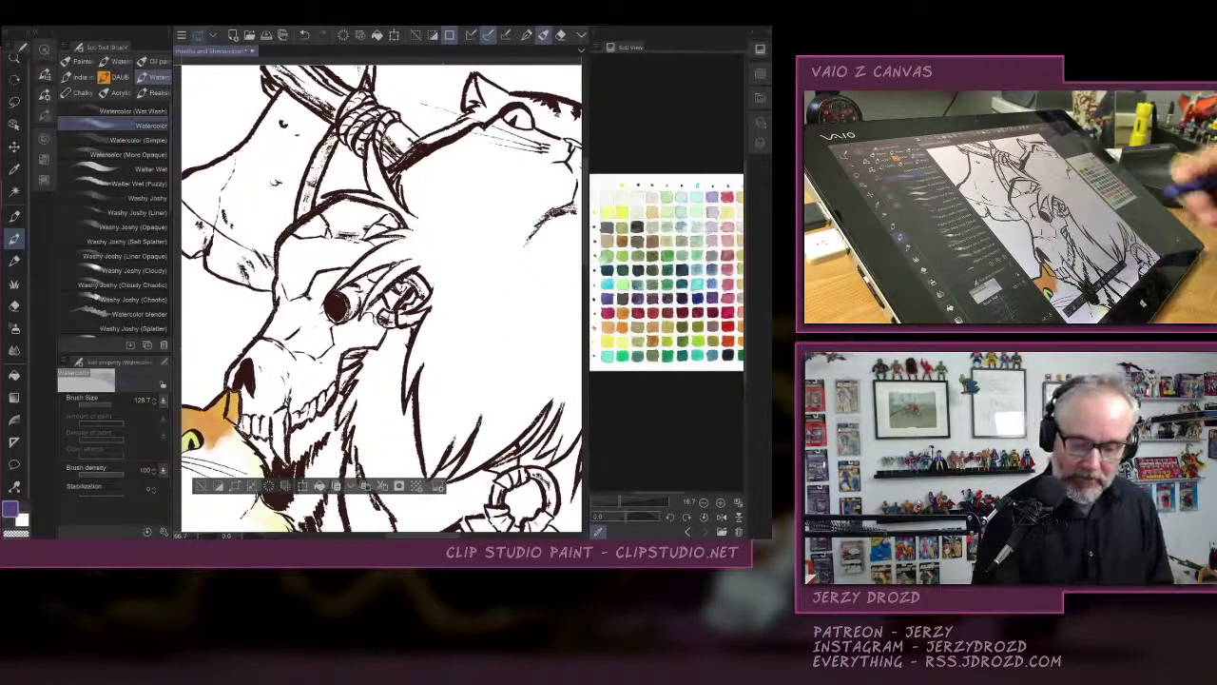
left_click(624, 313)
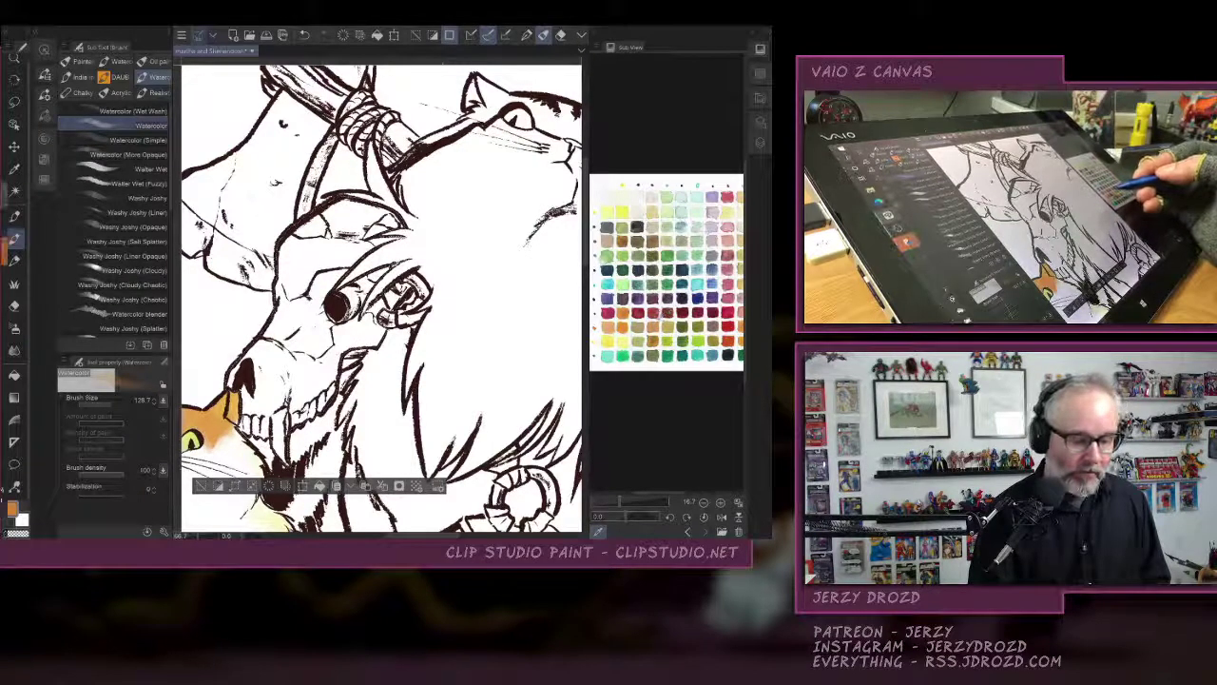
left_click(661, 315)
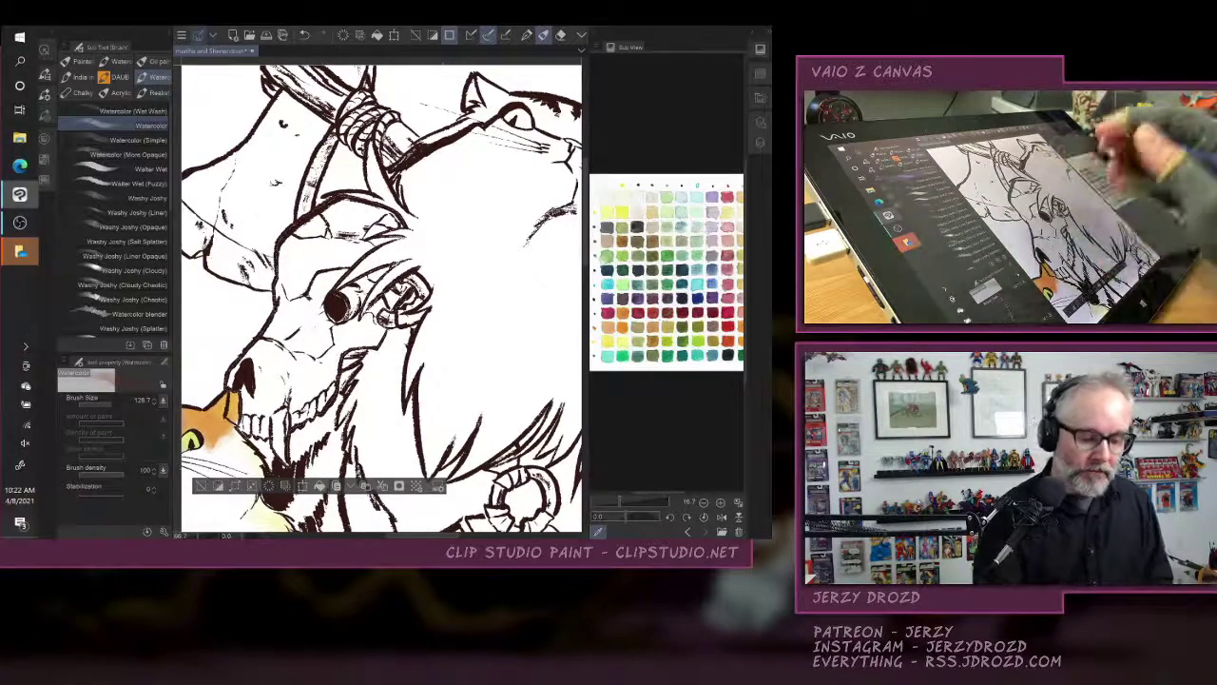
Bring the skull into view and dismiss the OneDrive notice about deleted files.
left_click_drag(346, 283, 382, 260)
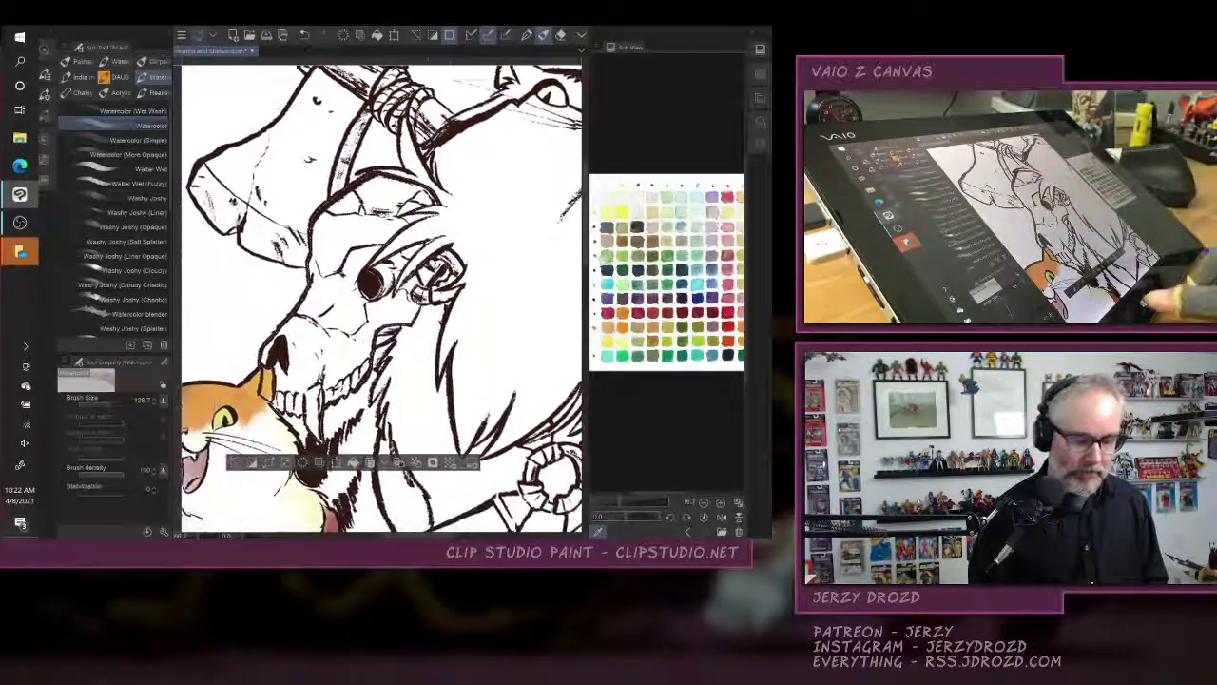
key("super")
key("super")
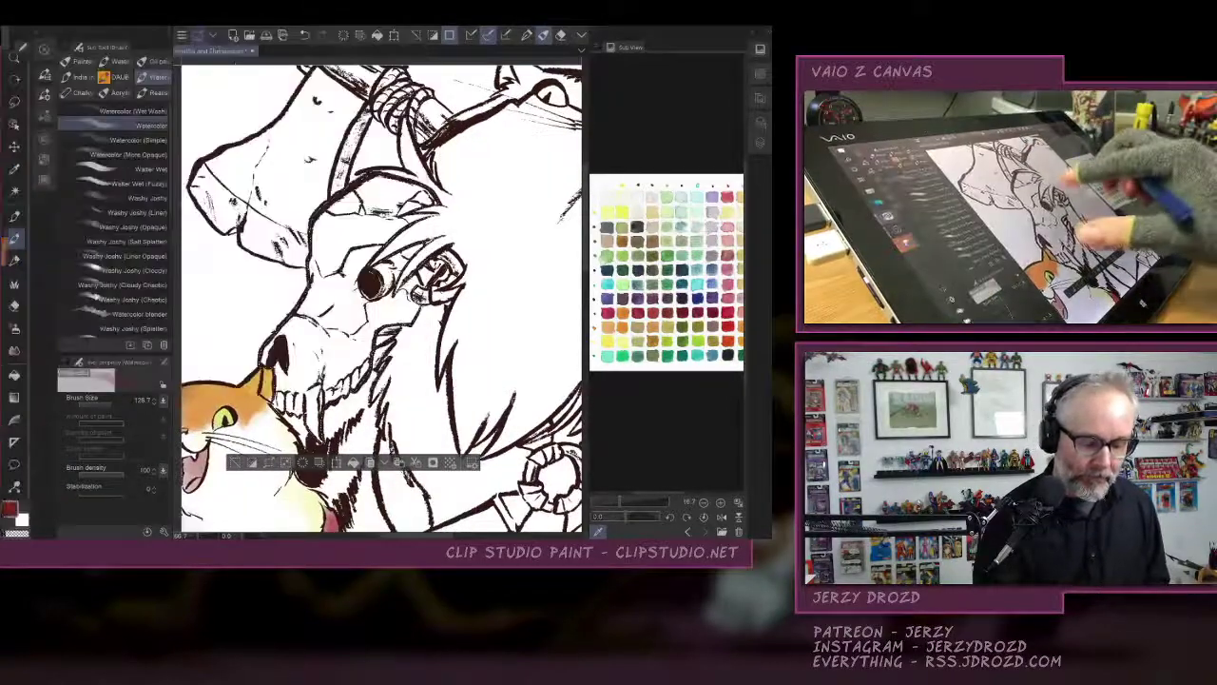
scroll(442, 317, "down", 1)
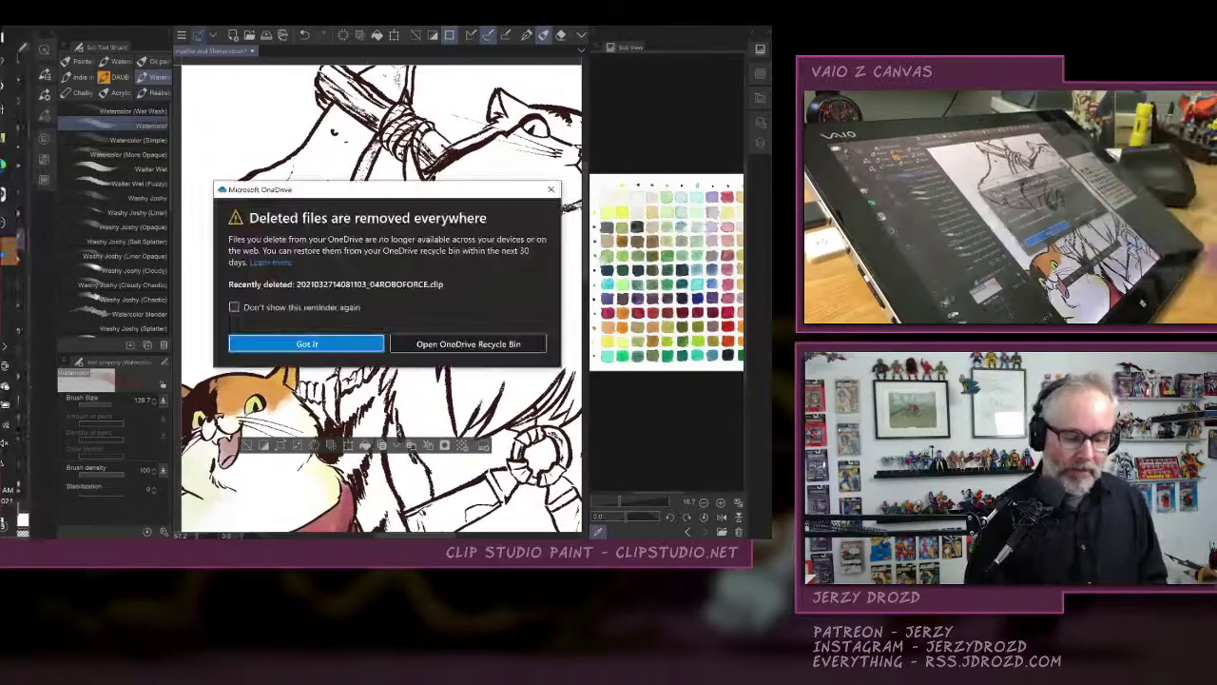
left_click(552, 188)
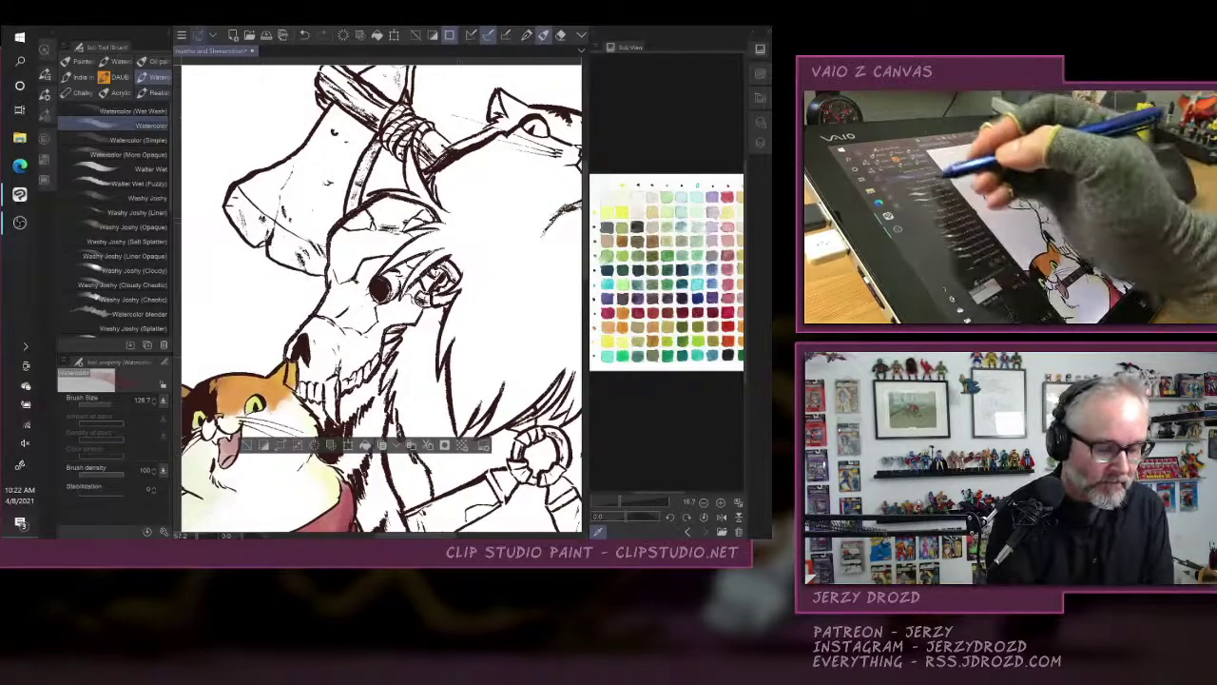
left_click(129, 154)
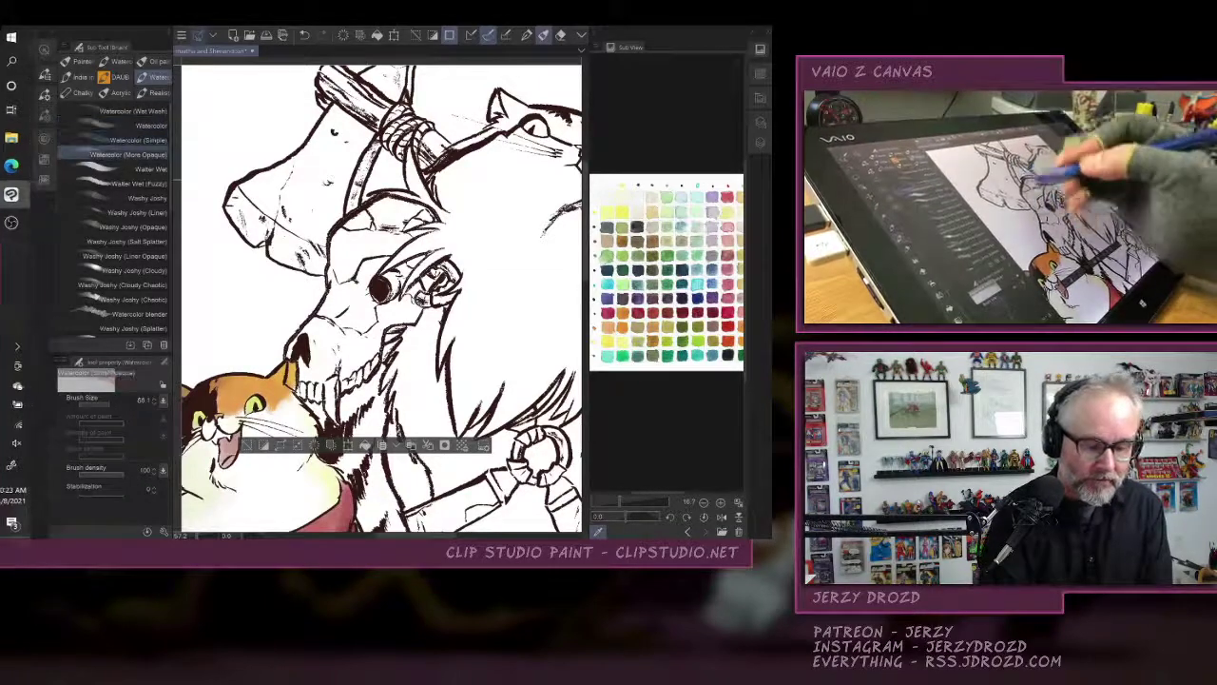
left_click_drag(333, 252, 423, 217)
key("ctrl+z")
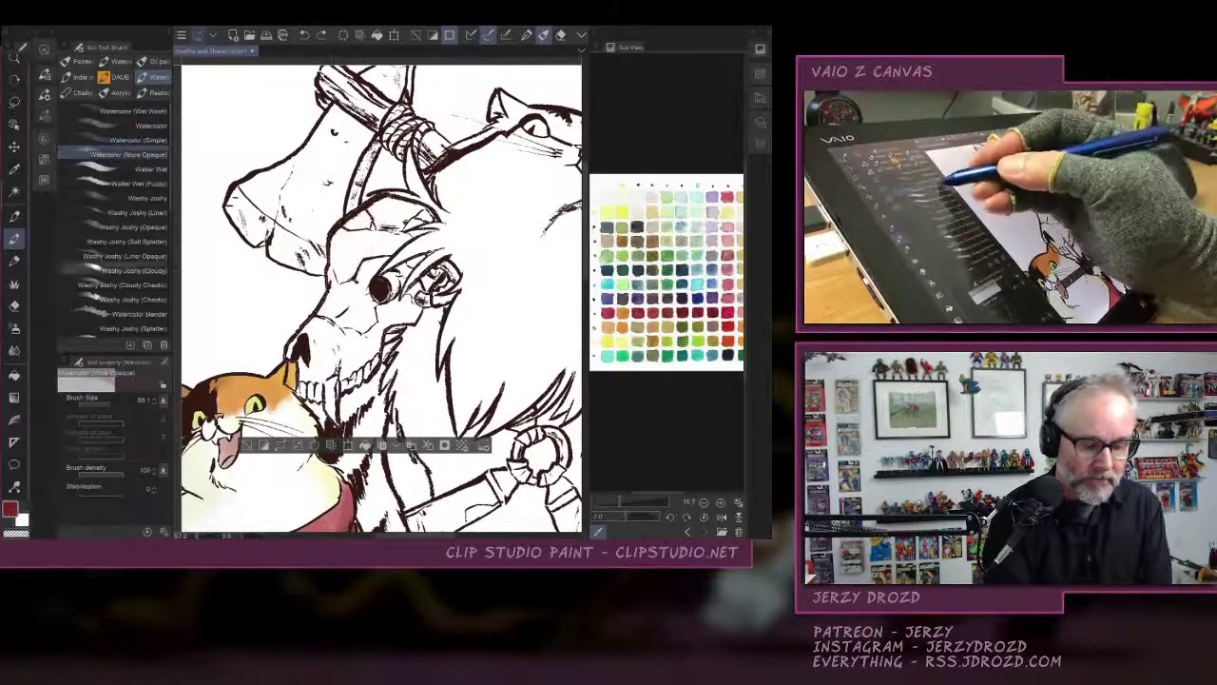
Sample a yellow from the reference palette and wash the whole skull using the Watercolor (Simple) brush.
left_click(138, 139)
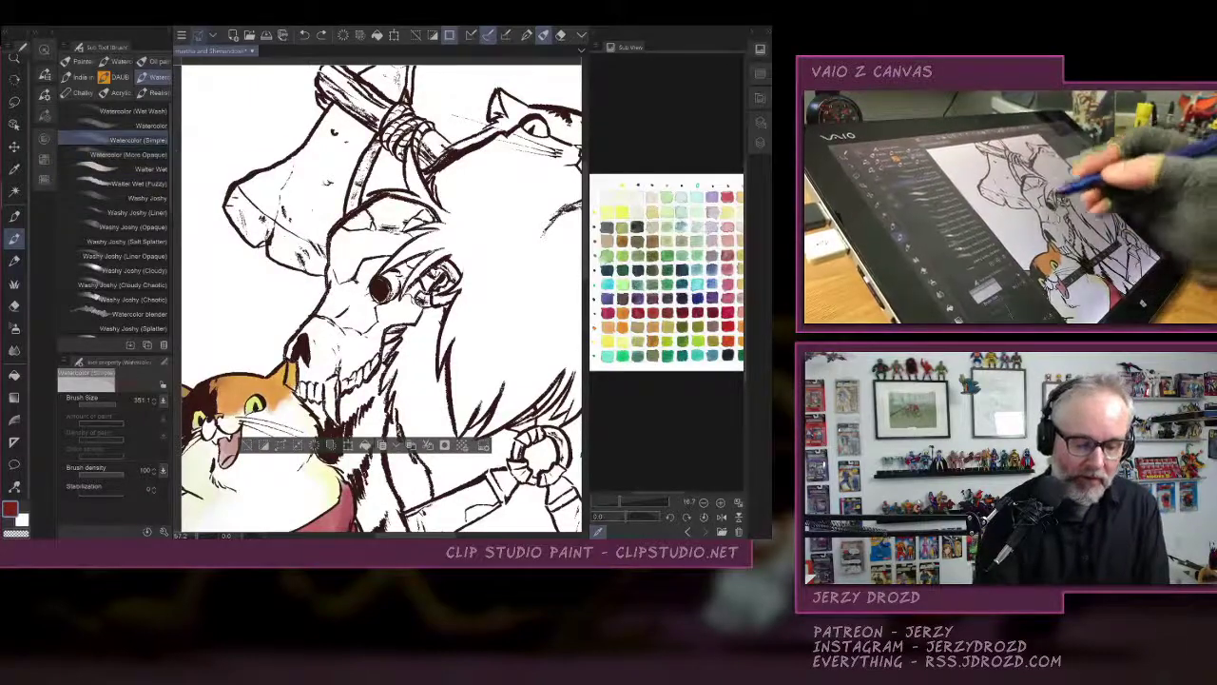
left_click(621, 213)
mouse_move(333, 295)
left_mouse_down()
mouse_move(400, 324)
mouse_move(361, 352)
mouse_move(428, 361)
mouse_move(380, 376)
left_mouse_up()
mouse_move(400, 285)
left_mouse_down()
mouse_move(419, 266)
mouse_move(409, 285)
left_mouse_up()
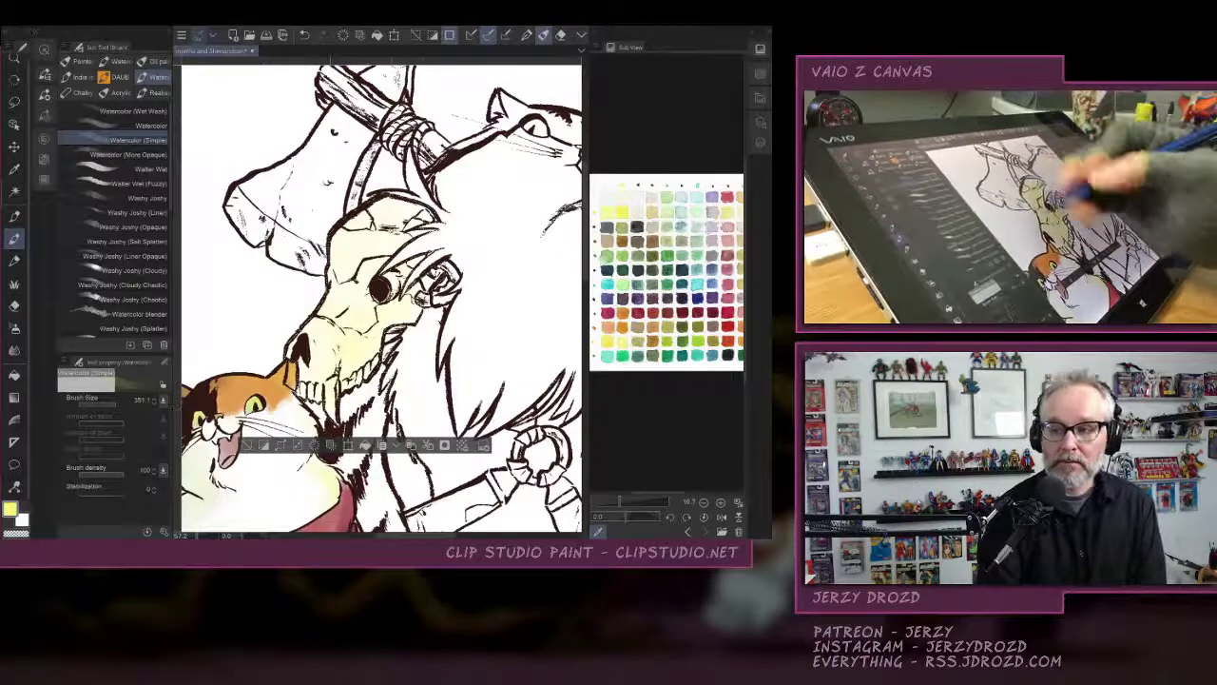
mouse_move(361, 247)
left_mouse_down()
mouse_move(409, 228)
mouse_move(342, 333)
mouse_move(389, 362)
left_mouse_up()
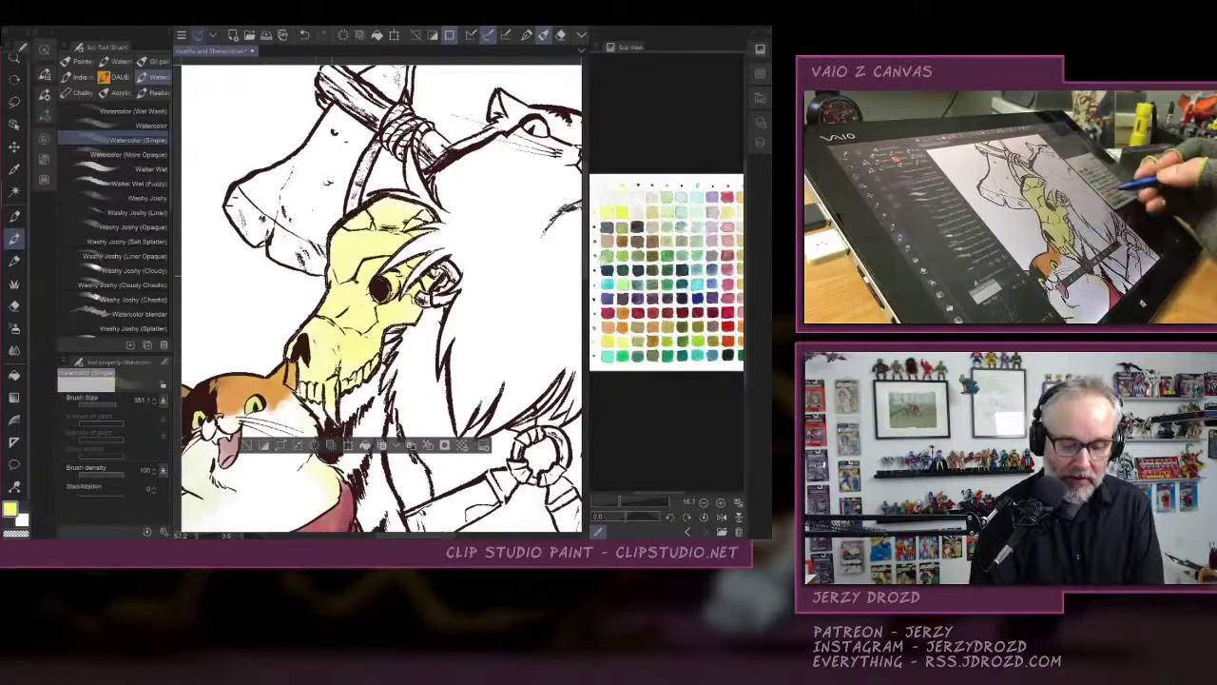
Sample a red from the reference palette and glaze the skull's cranium and snout with broad Watercolor (Simple) strokes.
left_click(638, 314)
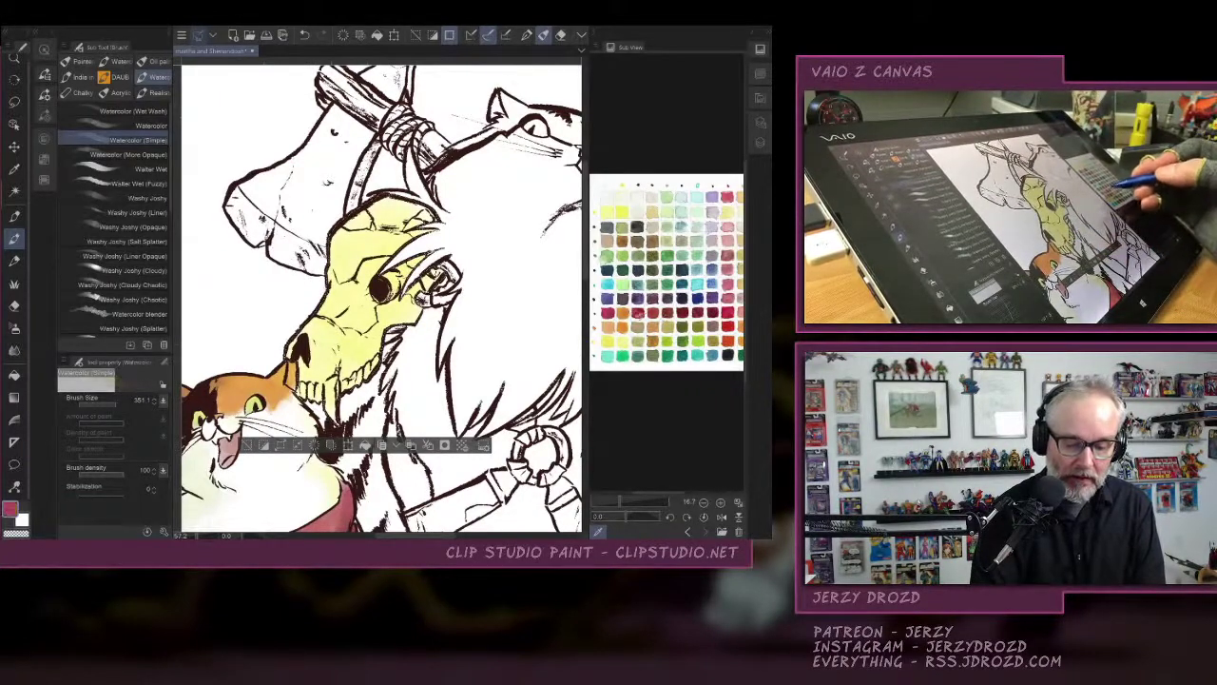
mouse_move(357, 209)
left_mouse_down()
mouse_move(390, 267)
mouse_move(333, 314)
mouse_move(302, 400)
left_mouse_up()
left_click_drag(371, 291, 314, 367)
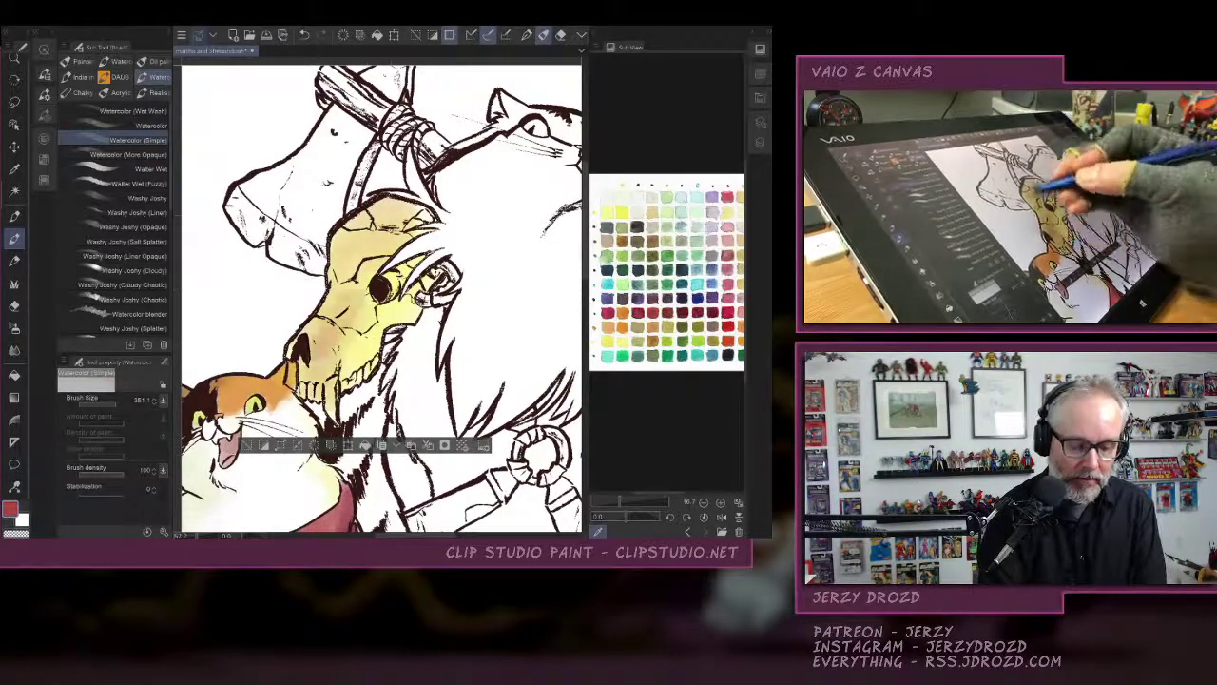
left_click_drag(391, 245, 346, 299)
left_click_drag(399, 202, 302, 352)
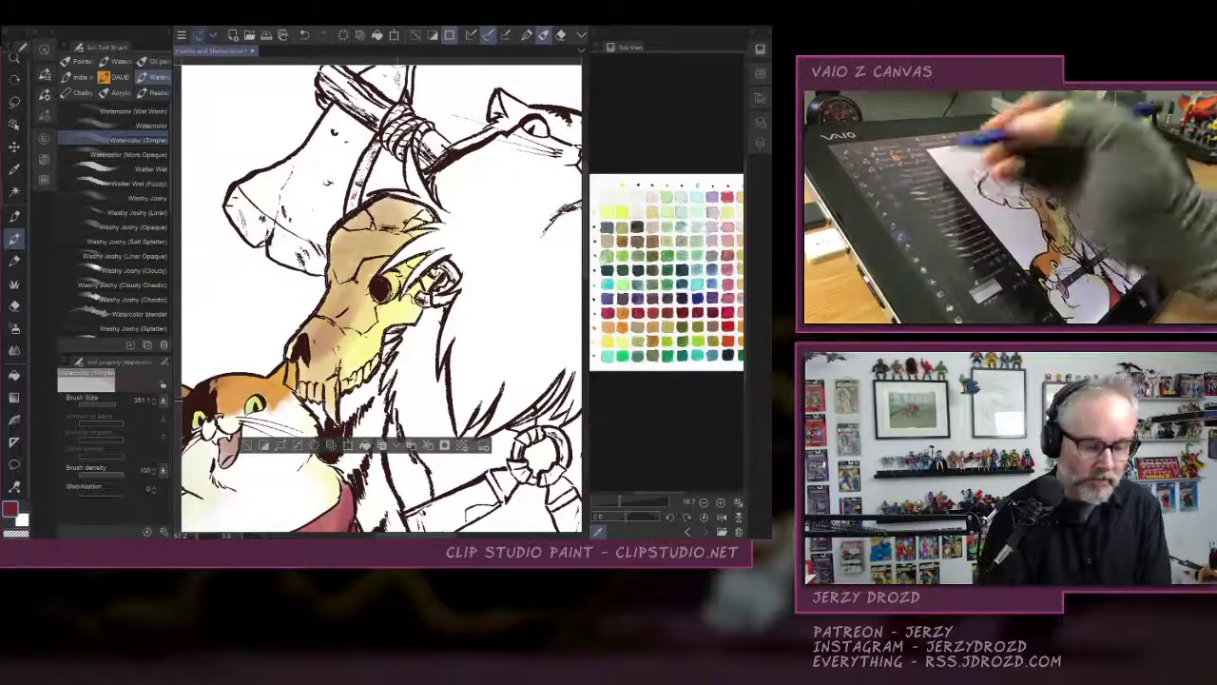
Deepen the skull's forehead and snout with maroon strokes of the Watercolor brush, and undo the last two.
left_click(124, 126)
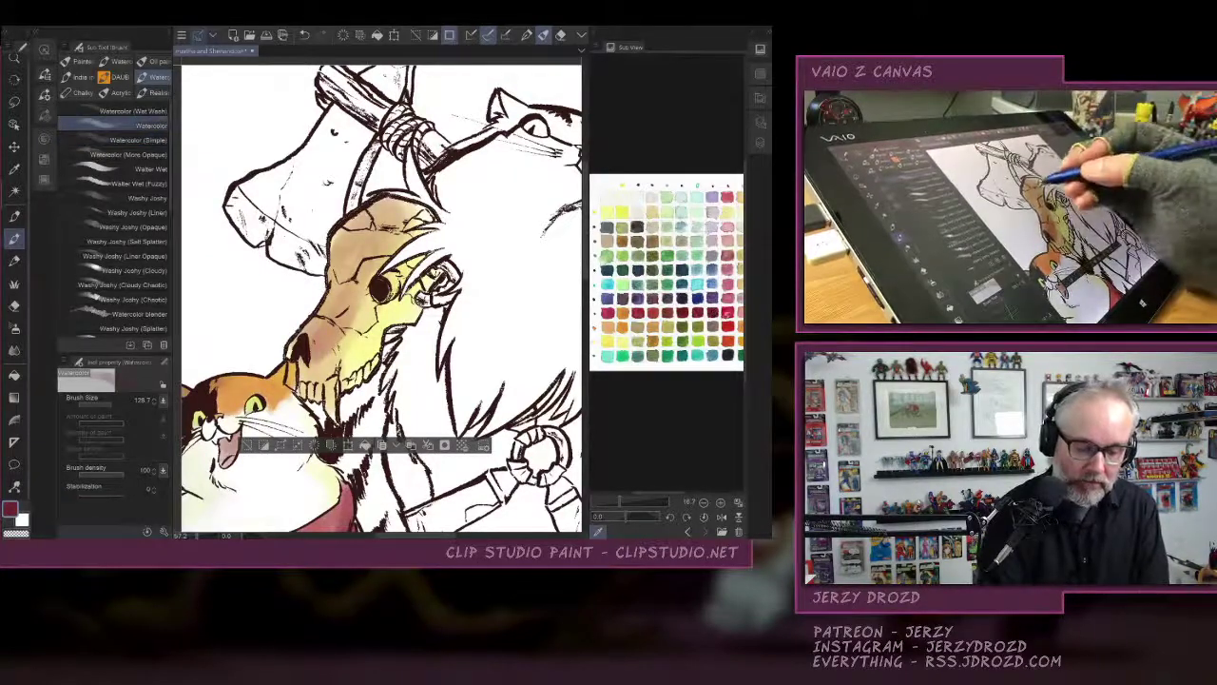
left_click_drag(393, 221, 358, 238)
left_click_drag(388, 199, 304, 339)
left_click_drag(356, 268, 322, 337)
mouse_move(335, 253)
left_mouse_down()
mouse_move(296, 356)
mouse_move(329, 411)
left_mouse_up()
left_click_drag(331, 276, 313, 335)
mouse_move(342, 239)
left_mouse_down()
mouse_move(325, 350)
mouse_move(335, 289)
left_mouse_up()
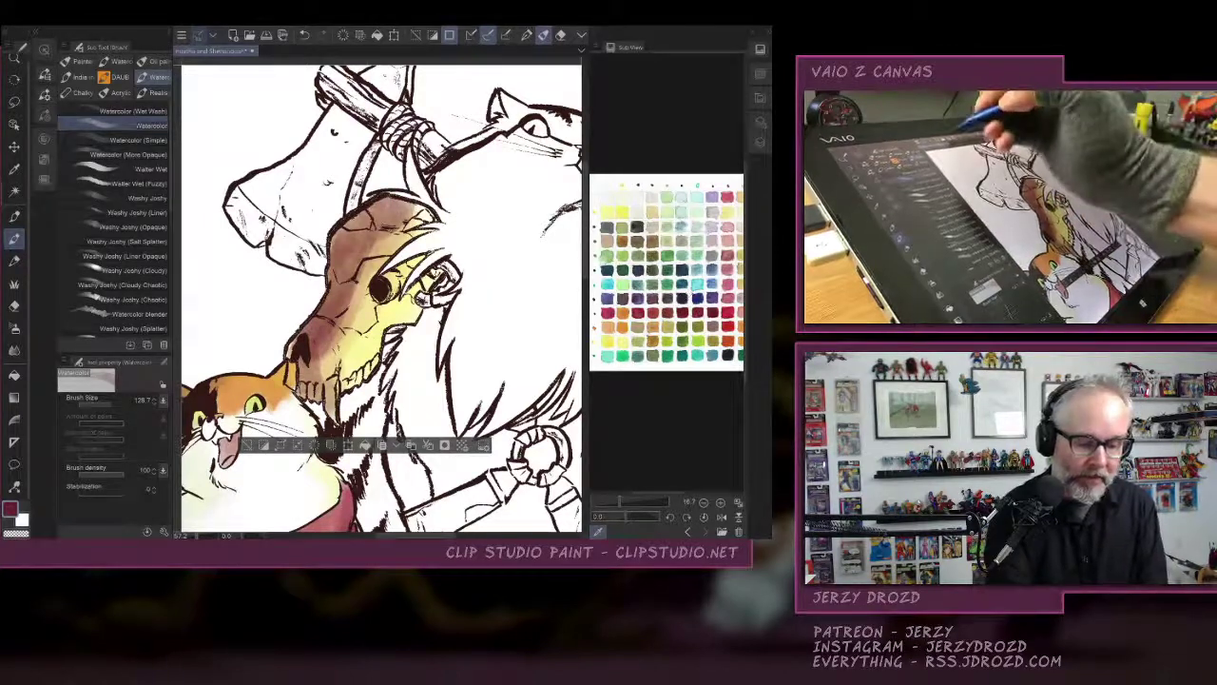
key("ctrl+z")
key("ctrl+z")
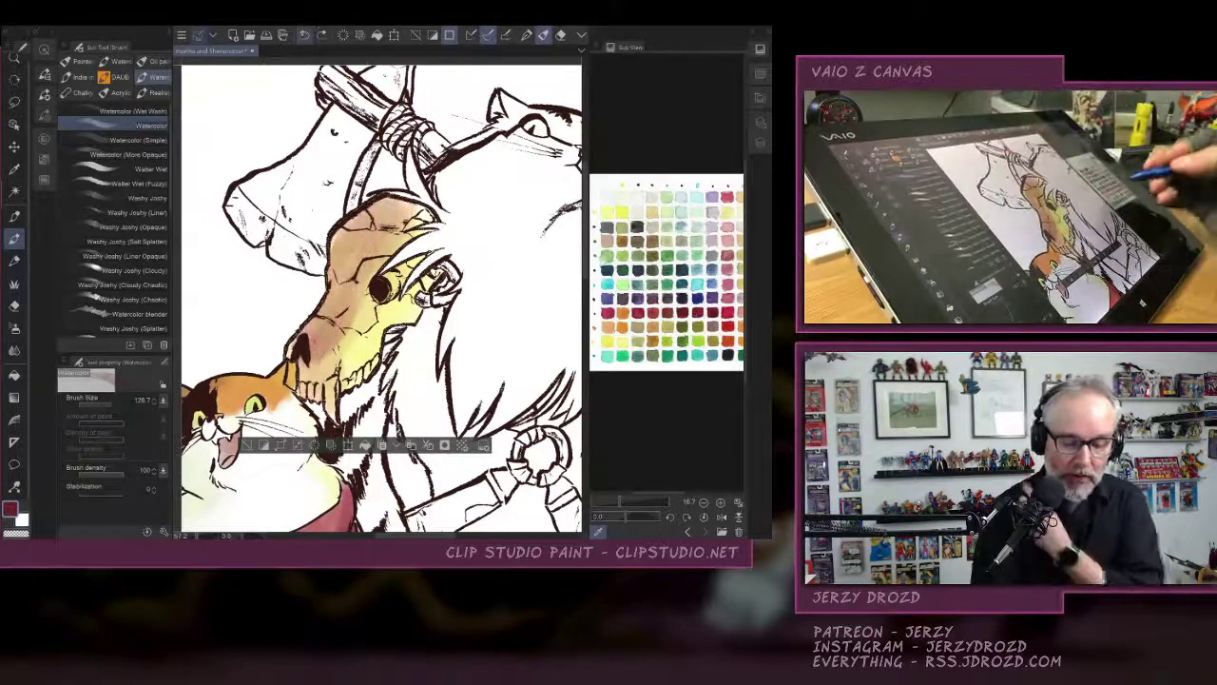
Sample an orange from the reference palette and warm the skull's cranium, snout and jaw with it.
left_click(622, 326)
mouse_move(418, 226)
left_mouse_down()
mouse_move(354, 344)
mouse_move(318, 390)
mouse_move(305, 376)
left_mouse_up()
left_click_drag(385, 226, 303, 368)
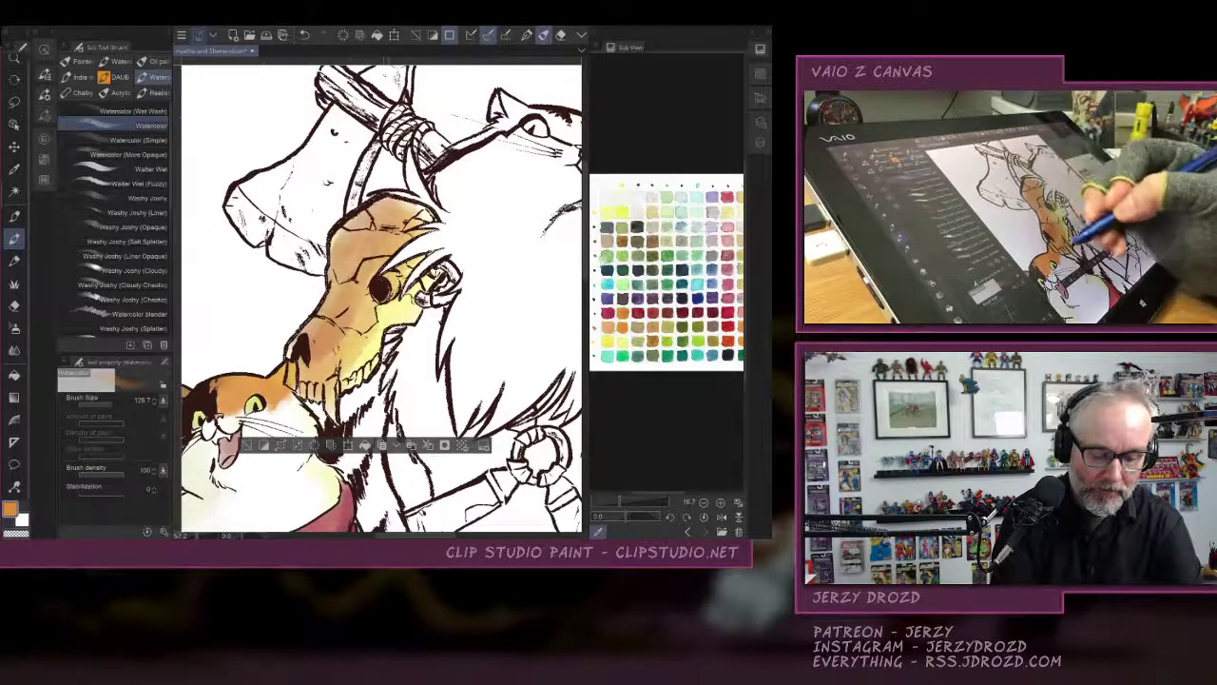
mouse_move(329, 411)
left_mouse_down()
mouse_move(360, 321)
mouse_move(384, 323)
left_mouse_up()
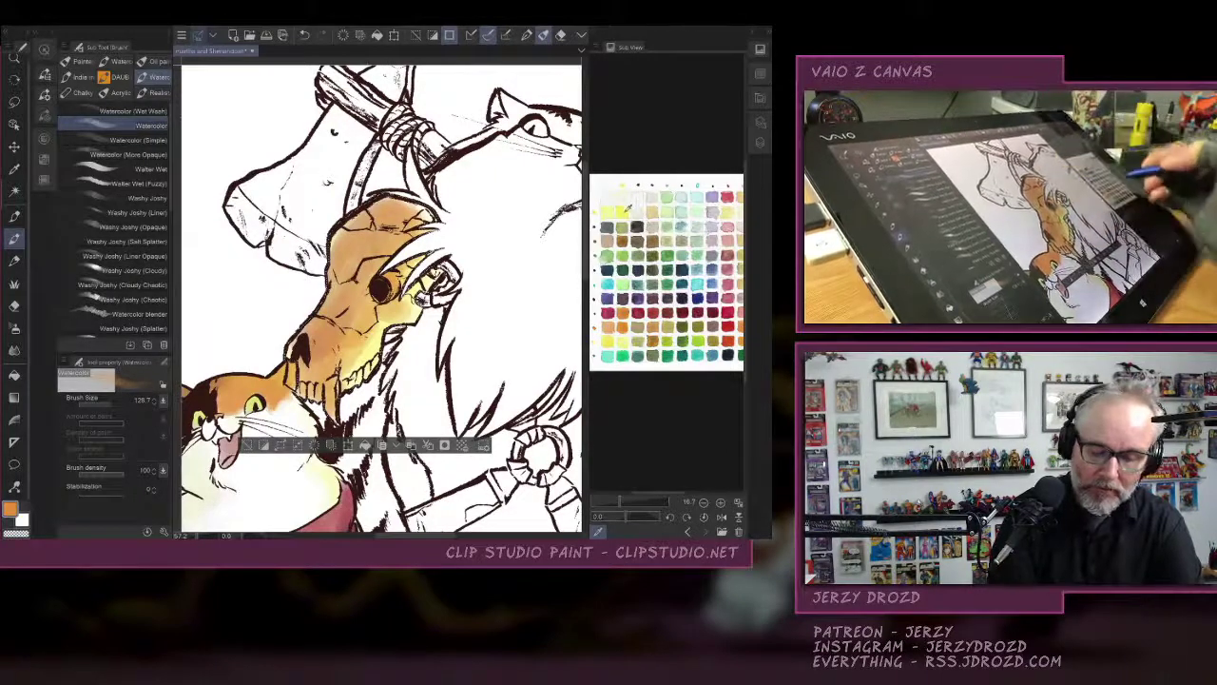
Try out several colours, settle on a muted mauve from the reference palette, and shade the skull's forehead, snout and nose.
left_click(620, 210)
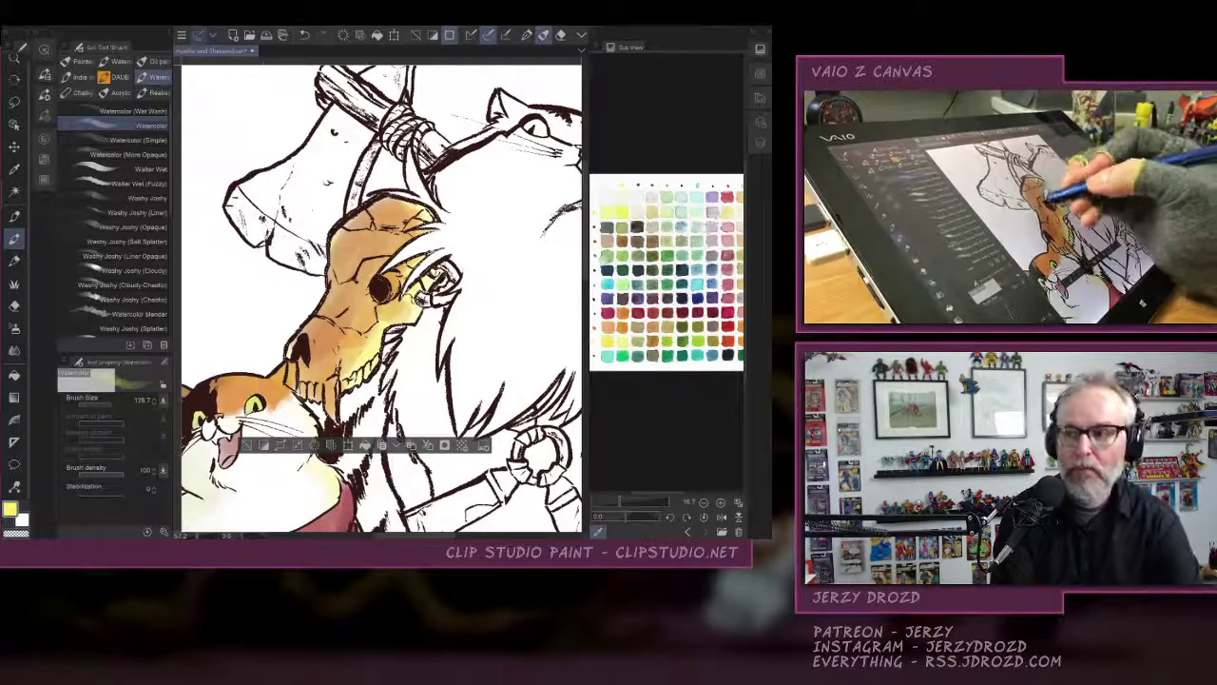
left_click(411, 216, "alt")
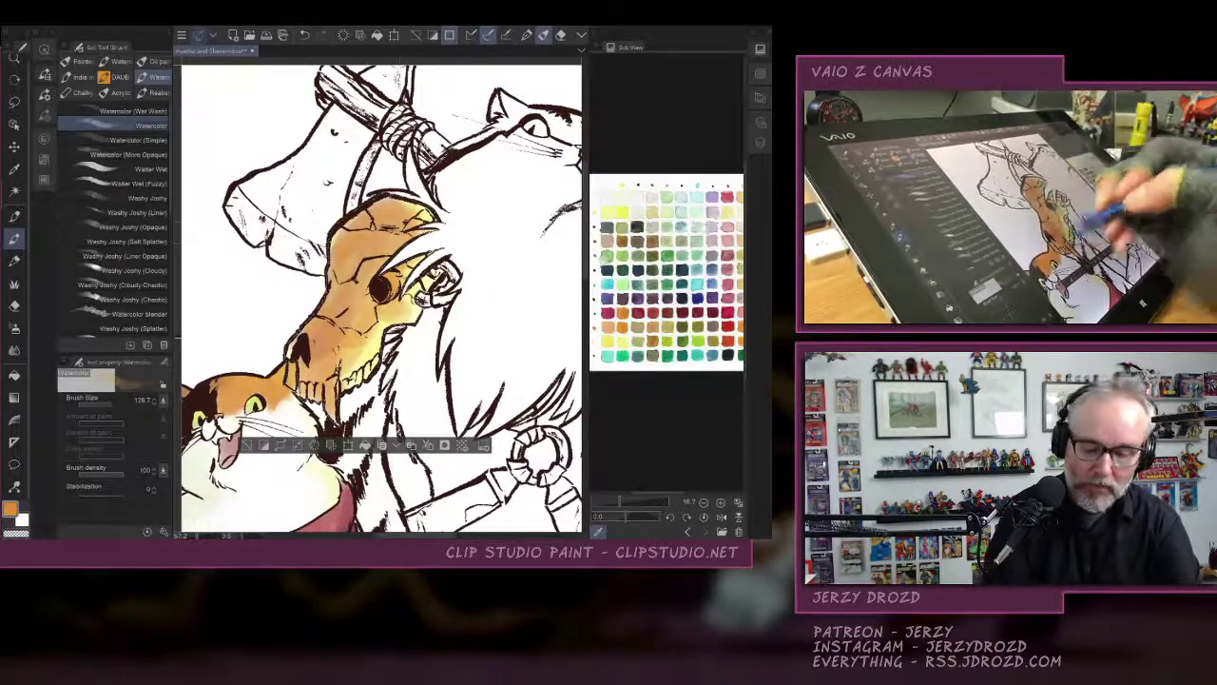
left_click(712, 312)
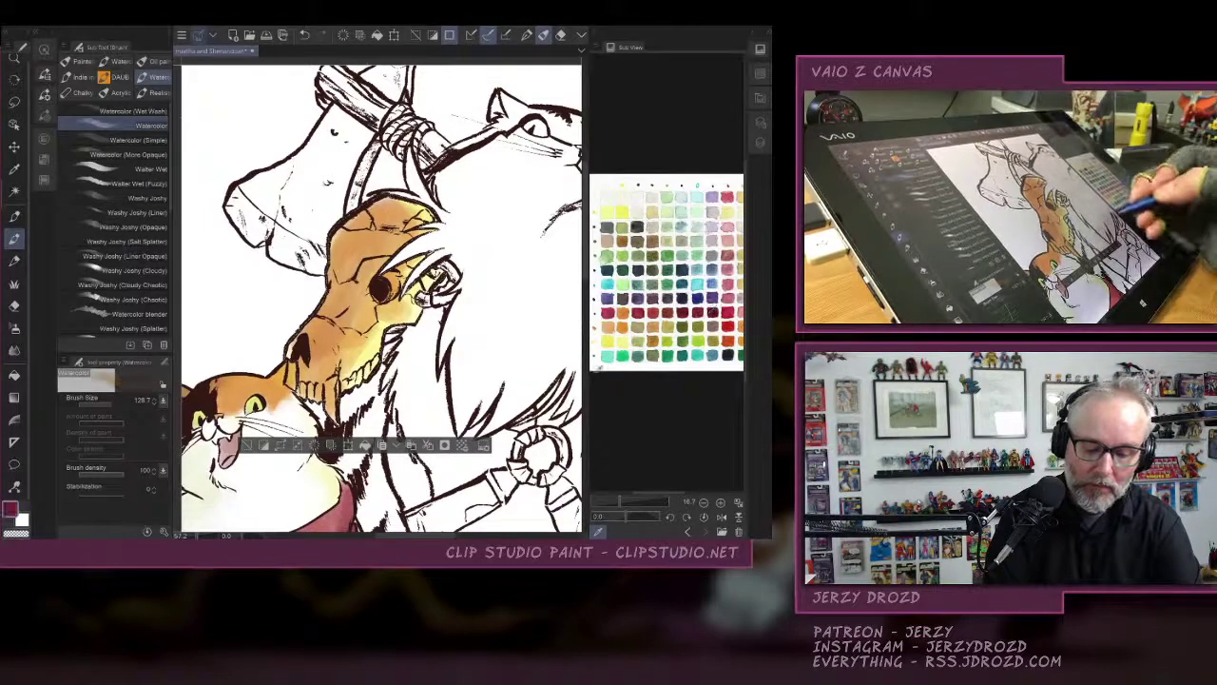
left_click(721, 323)
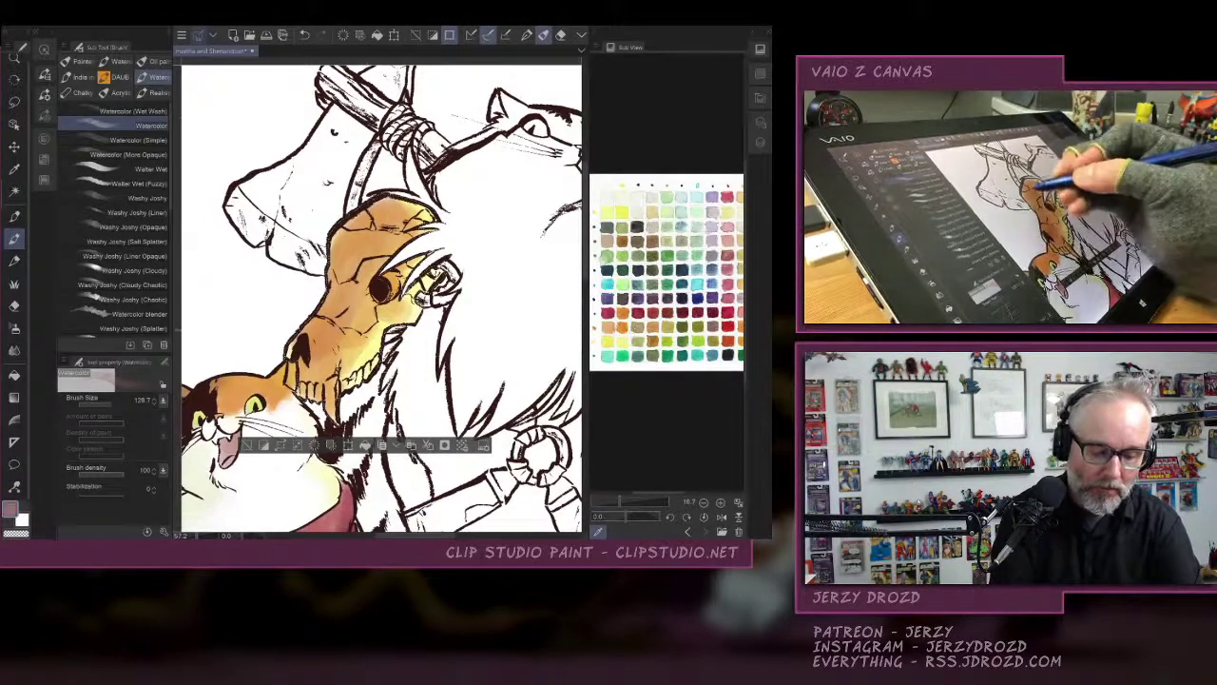
mouse_move(377, 249)
left_mouse_down()
mouse_move(348, 249)
mouse_move(392, 209)
left_mouse_up()
mouse_move(342, 284)
left_mouse_down()
mouse_move(304, 394)
mouse_move(325, 344)
left_mouse_up()
mouse_move(410, 209)
left_mouse_down()
mouse_move(395, 250)
mouse_move(350, 247)
mouse_move(368, 271)
left_mouse_up()
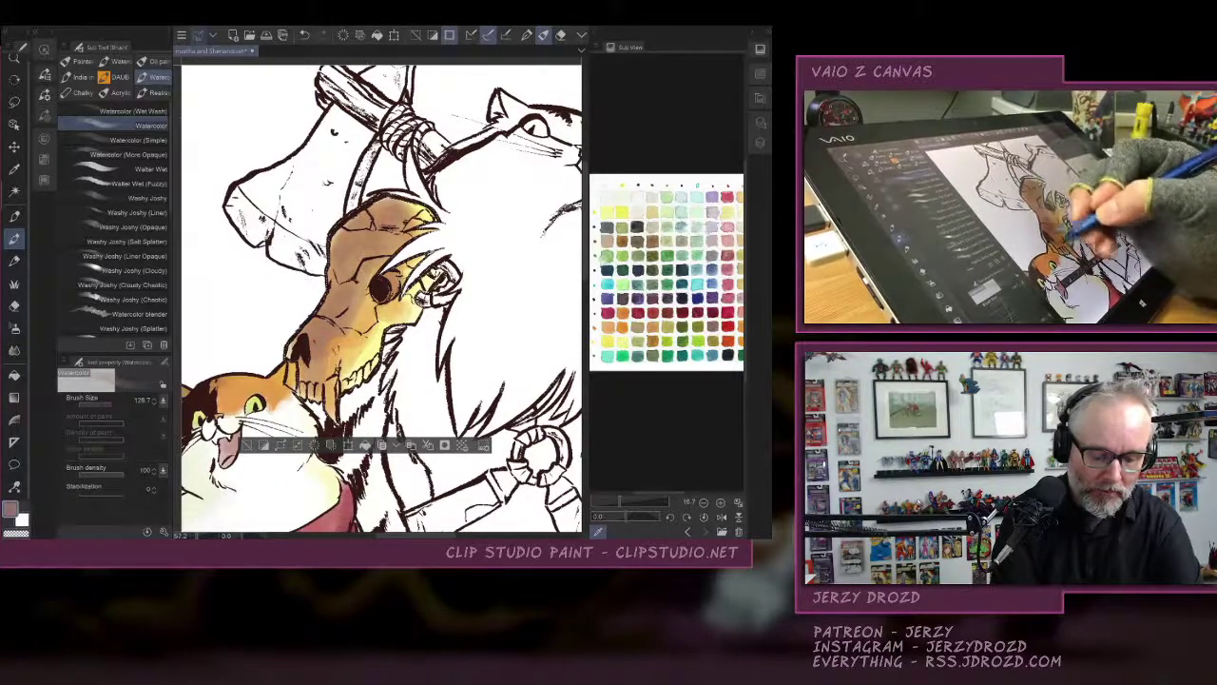
mouse_move(291, 340)
left_mouse_down()
mouse_move(304, 395)
mouse_move(331, 416)
left_mouse_up()
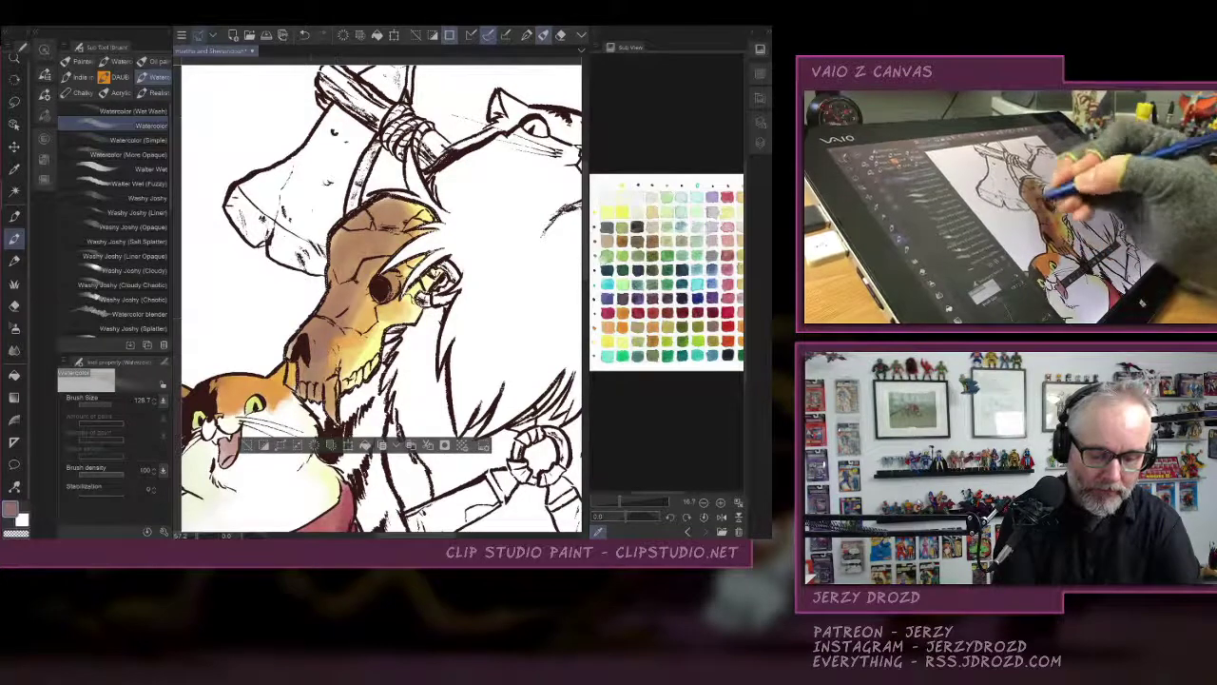
Darken the crown of the skull with more mauve strokes and undo the last stroke above the teeth.
mouse_move(389, 212)
left_mouse_down()
mouse_move(413, 200)
mouse_move(411, 226)
left_mouse_up()
left_click_drag(405, 225, 396, 238)
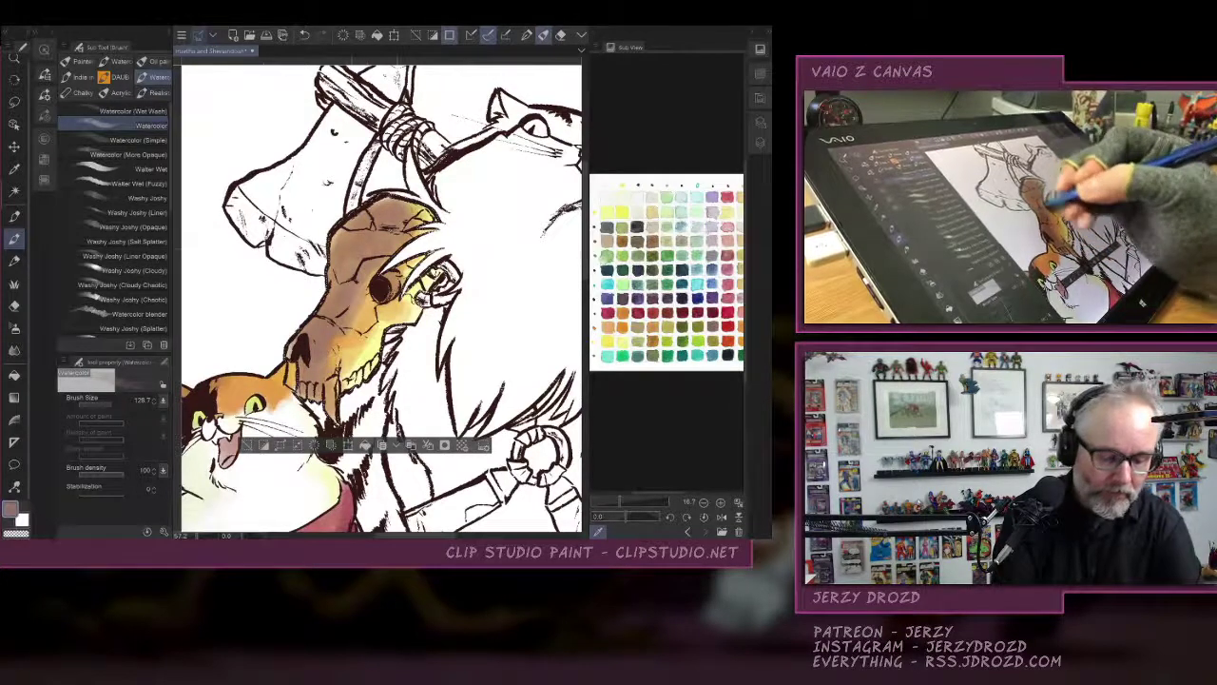
left_click_drag(330, 351, 352, 388)
left_click(304, 35)
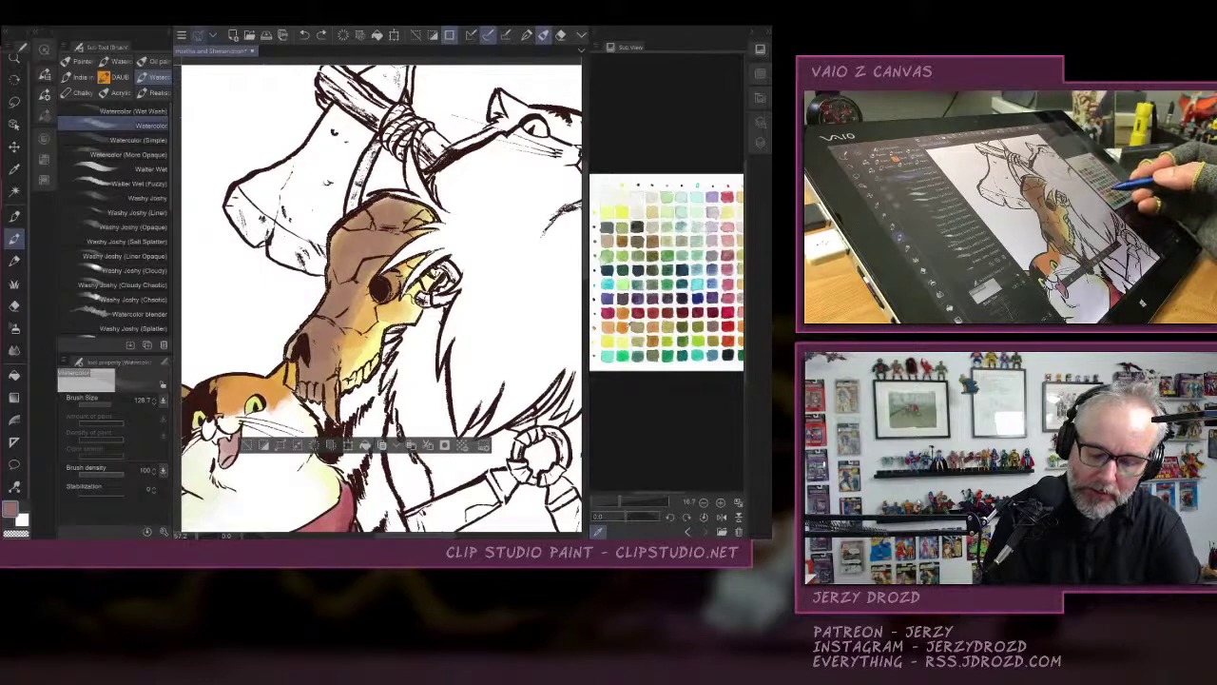
Sample a dark red from the reference palette, shade the skull's upper jaw and snout, and pick a muted brown from the skull.
left_click(663, 312)
mouse_move(354, 356)
left_mouse_down()
mouse_move(340, 388)
mouse_move(347, 379)
left_mouse_up()
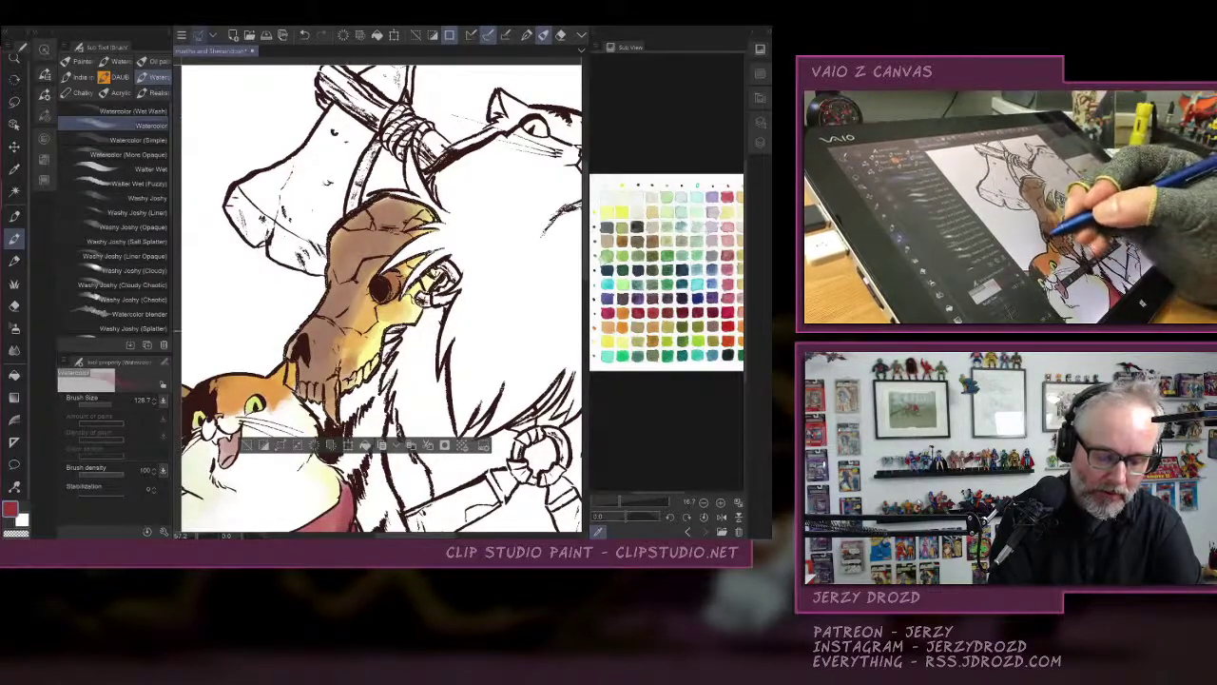
left_click_drag(330, 299, 301, 397)
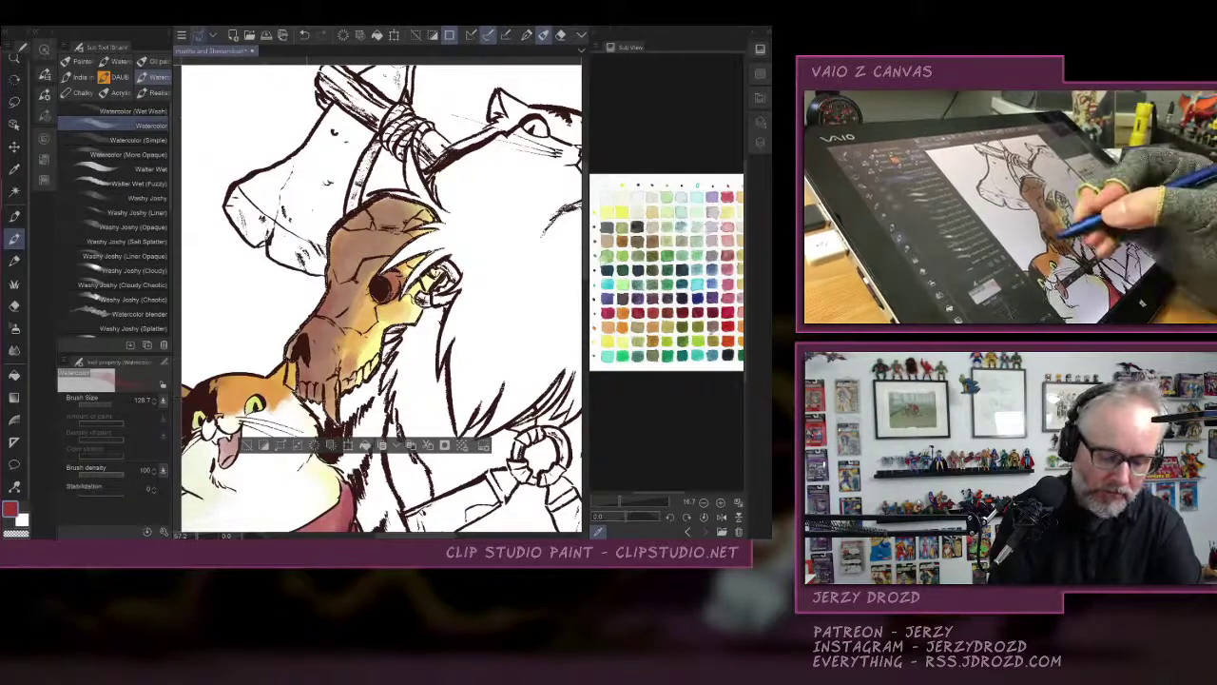
left_click(346, 325, "alt")
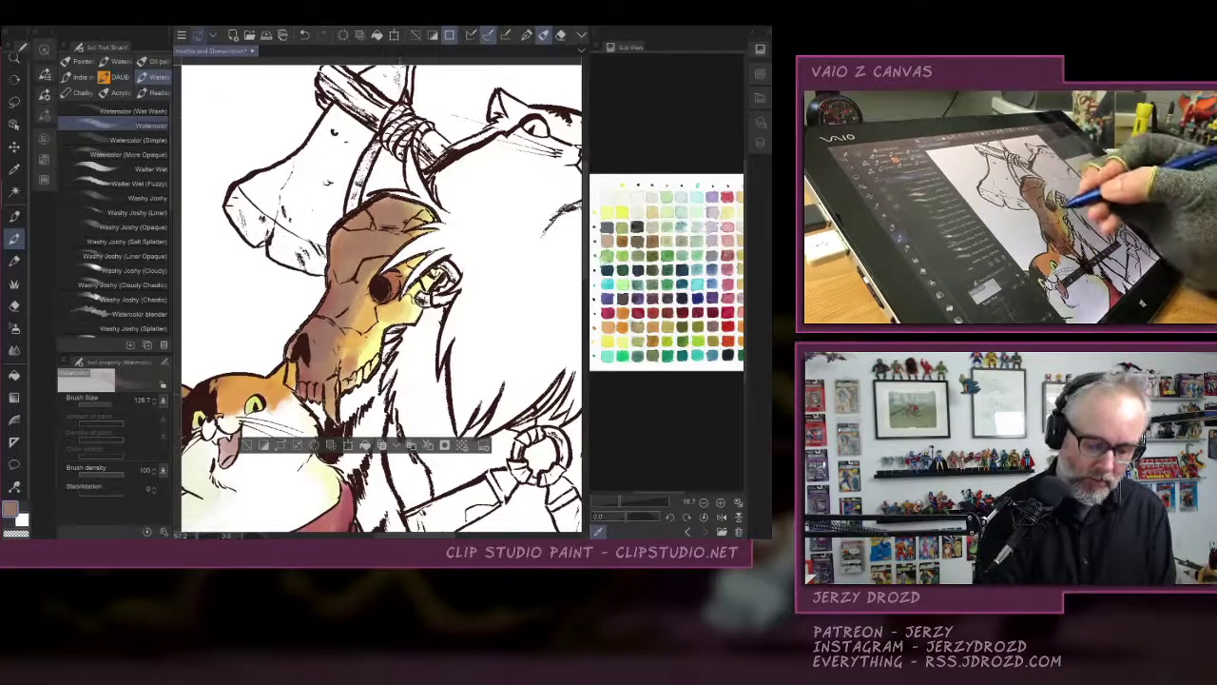
Sample an orange from the reference palette, warm the skull's cheek above the teeth with it, and clear the selection.
left_click(631, 324)
left_click_drag(383, 331, 367, 357)
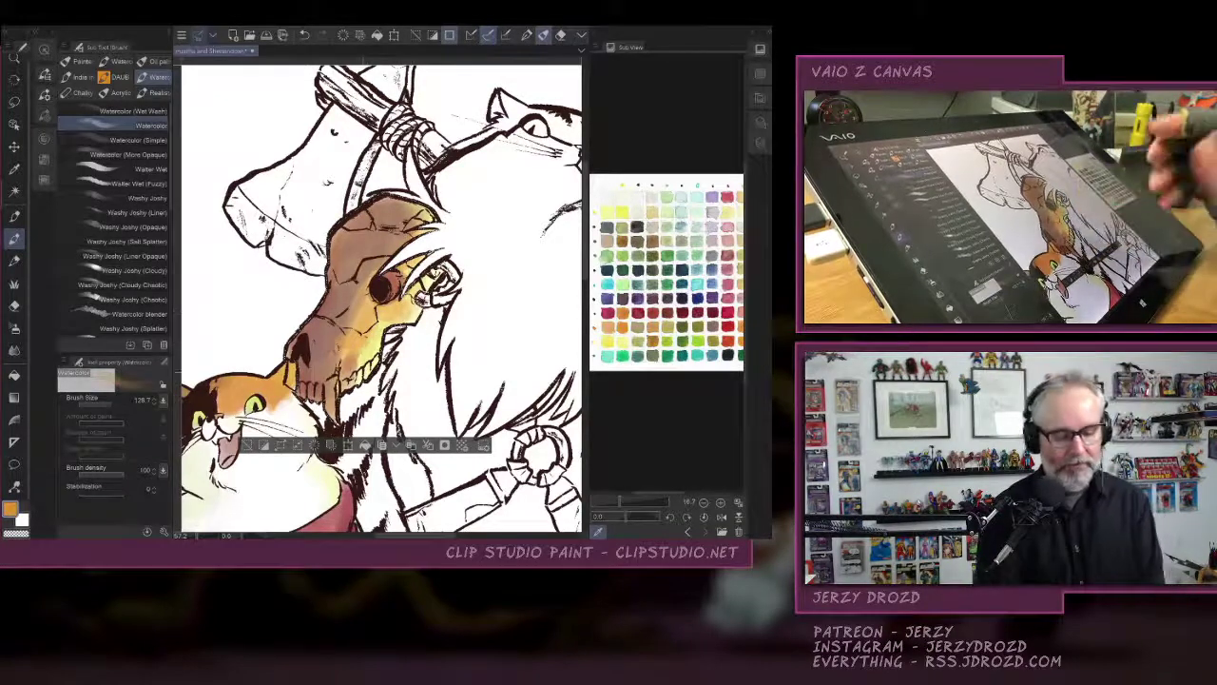
key("ctrl+d")
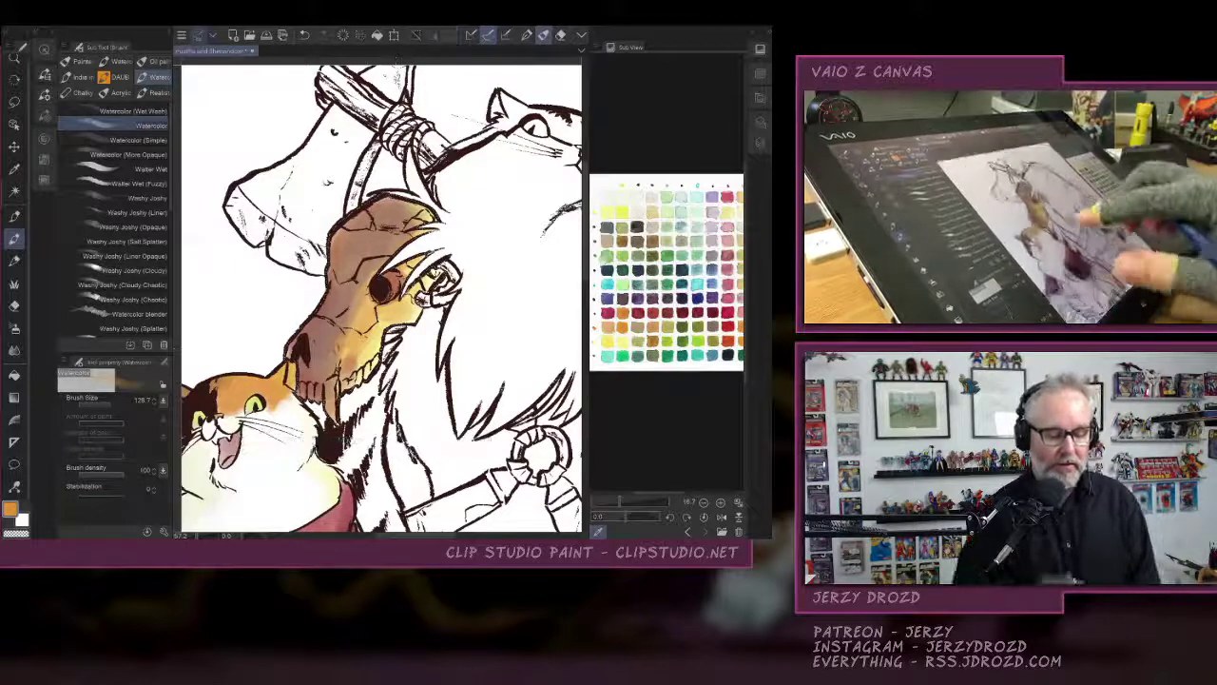
Reveal the flats layer, auto-select the companion's brown fur areas from its colours, and hide the flats again.
scroll(414, 373, "down", 3)
left_click_drag(380, 380, 324, 296)
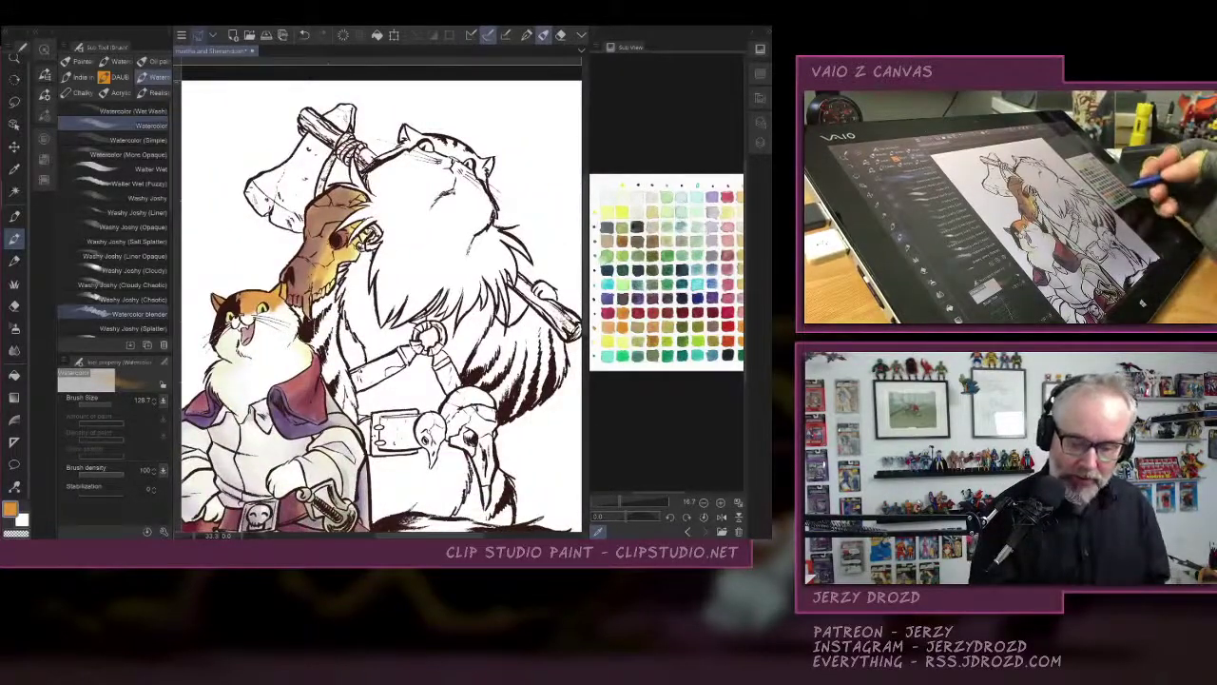
left_click(760, 142)
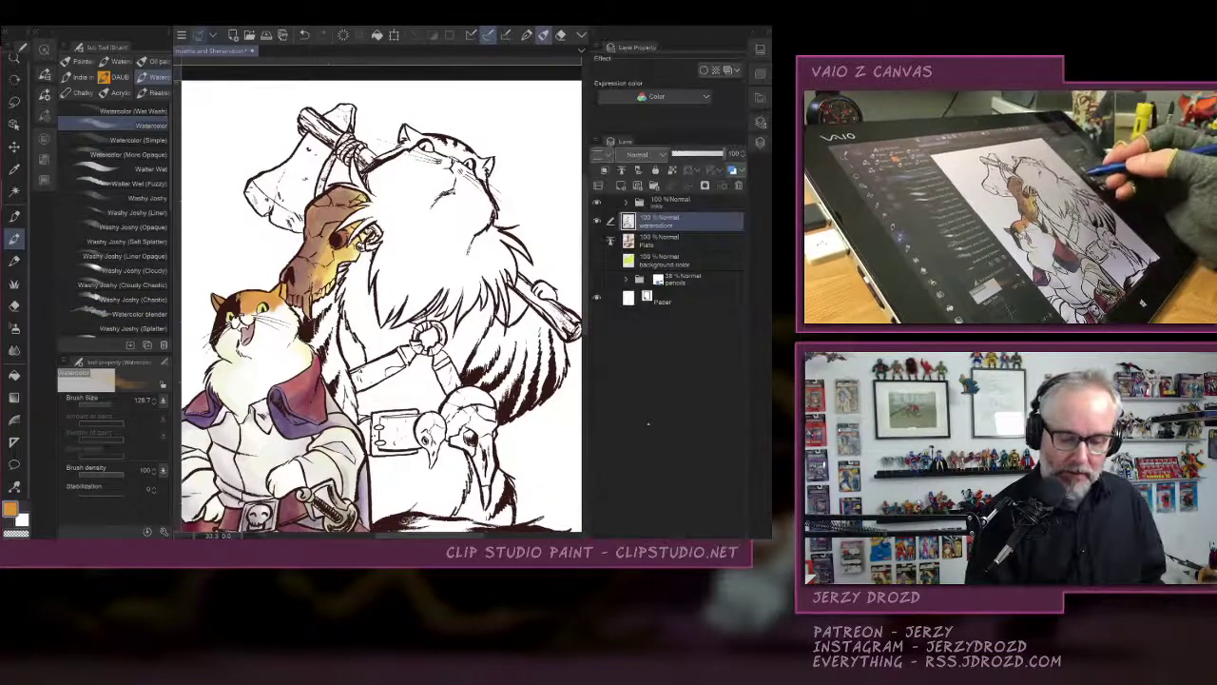
left_click(597, 240)
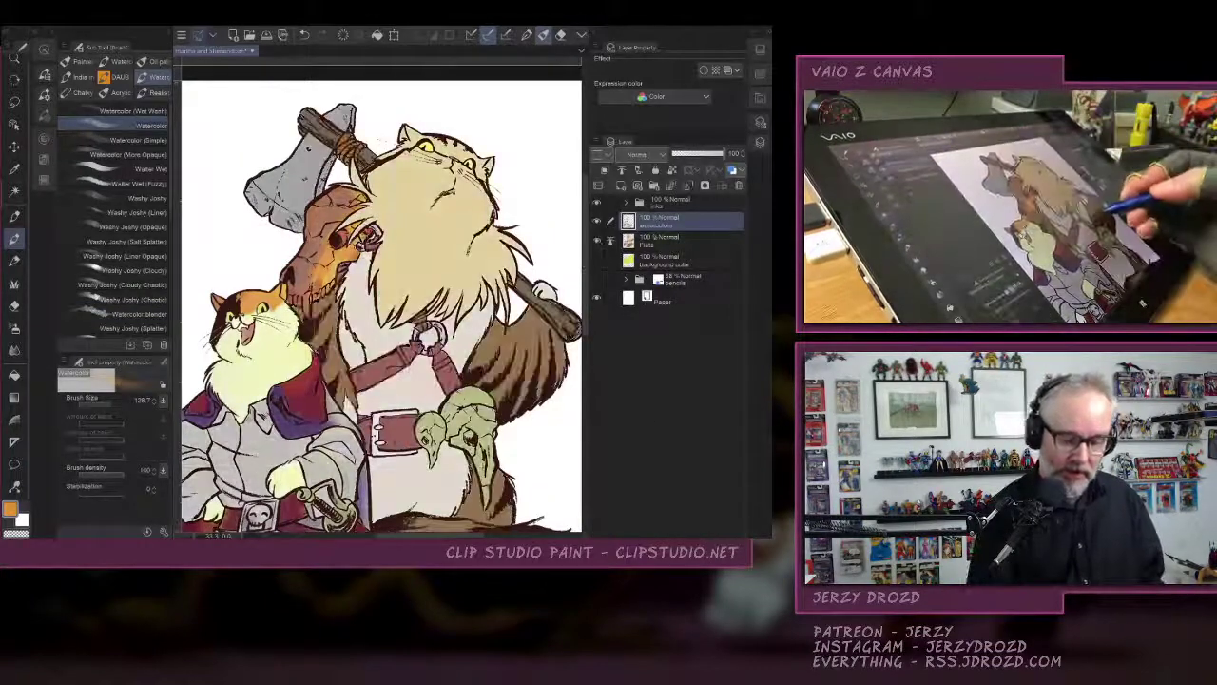
left_click(14, 192)
left_click(512, 362)
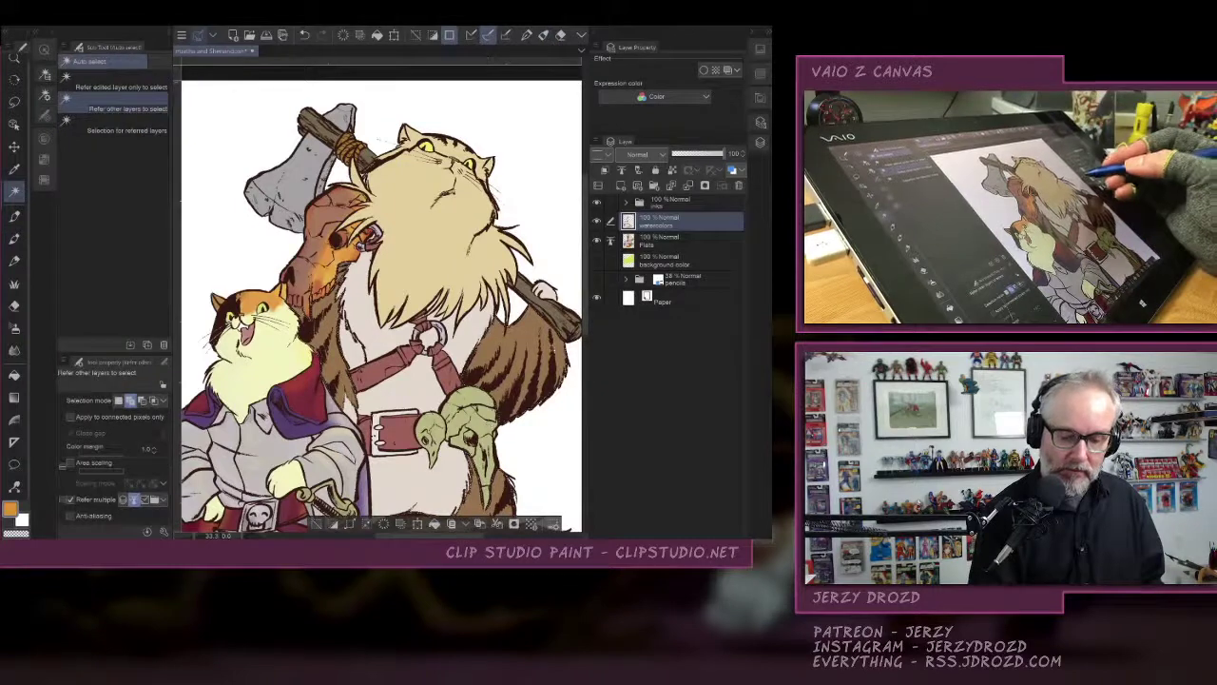
left_click(597, 240)
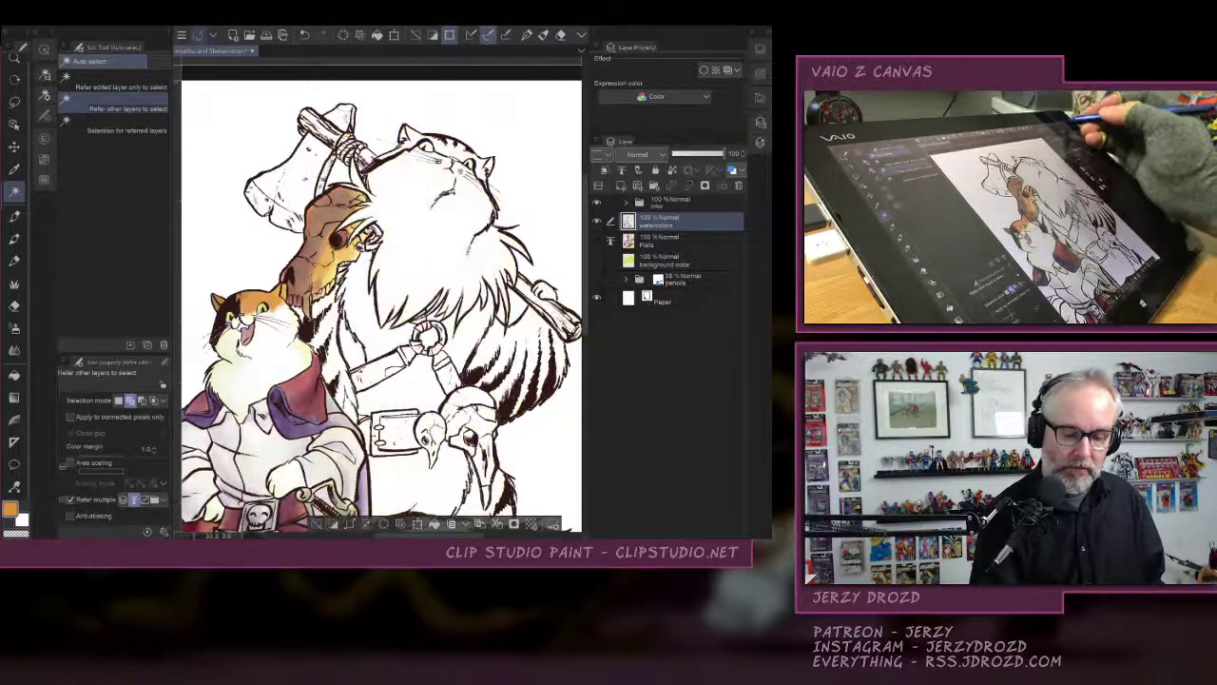
Sample a muted brown from the reference palette and wash it over the striped fur below the axe handle with Watercolor (Simple).
left_click(760, 96)
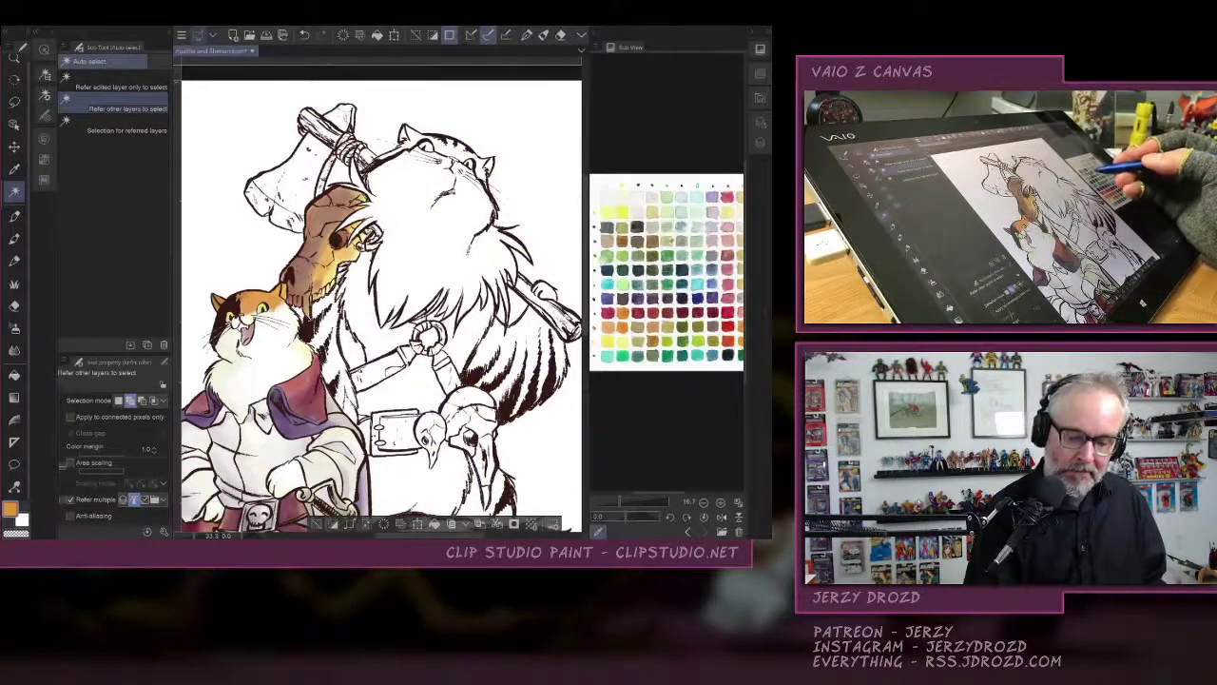
left_click(655, 242)
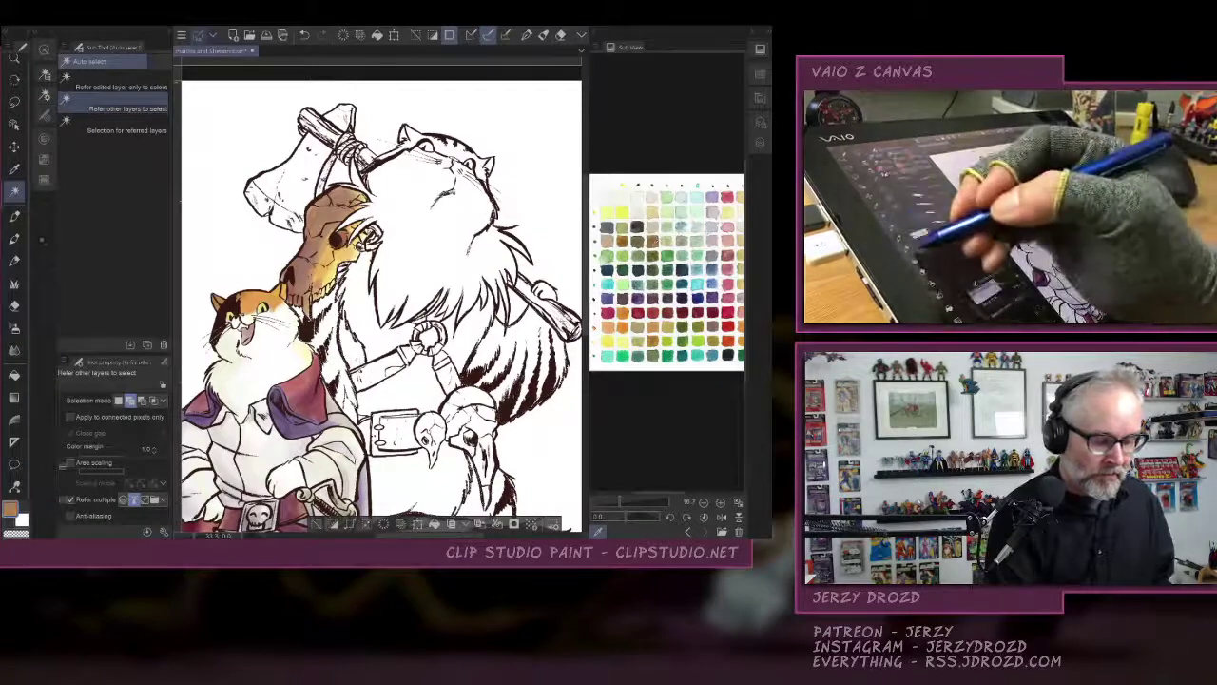
left_click(15, 217)
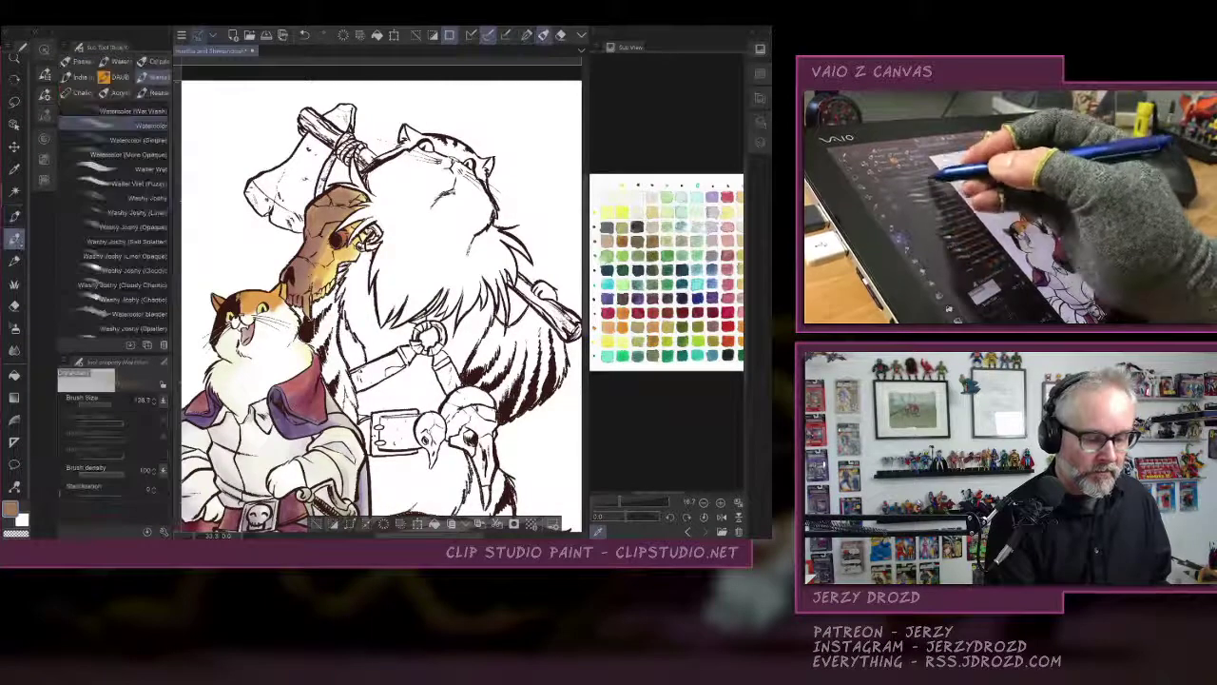
left_click(124, 140)
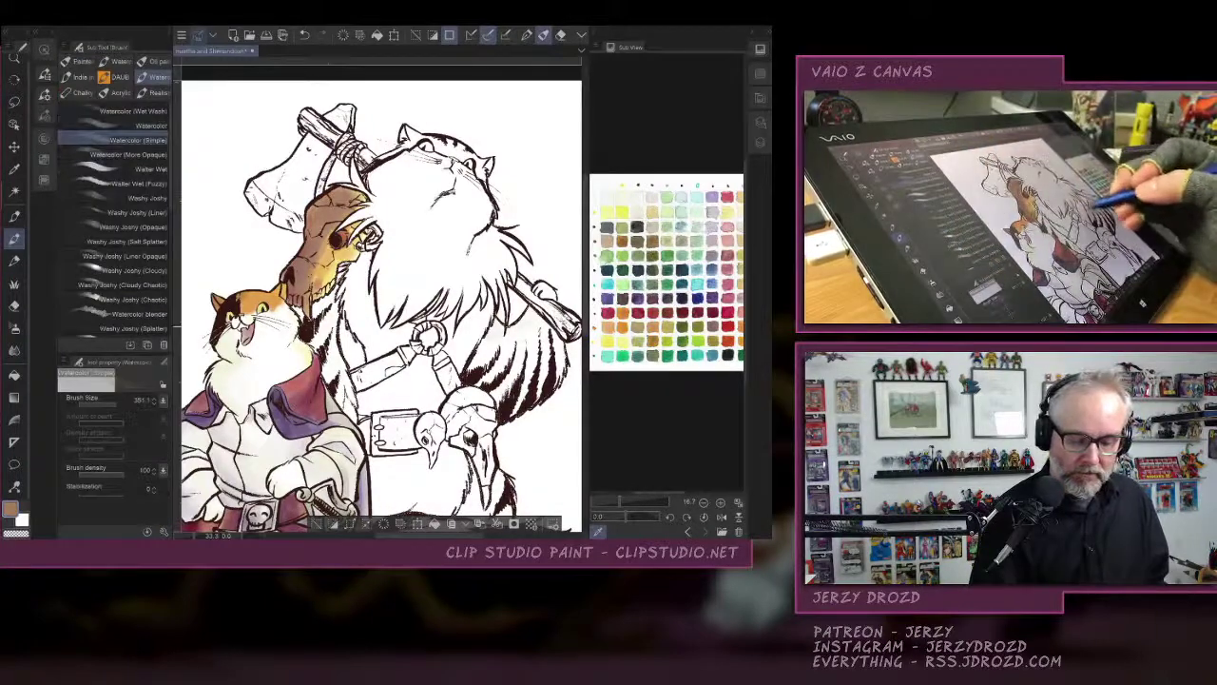
mouse_move(524, 333)
left_mouse_down()
mouse_move(487, 360)
mouse_move(523, 371)
mouse_move(559, 362)
mouse_move(559, 348)
left_mouse_up()
left_click_drag(496, 384, 525, 403)
mouse_move(544, 323)
left_mouse_down()
mouse_move(496, 339)
mouse_move(491, 373)
left_mouse_up()
left_click_drag(519, 367, 506, 384)
left_click_drag(556, 336, 559, 363)
left_click_drag(542, 367, 544, 394)
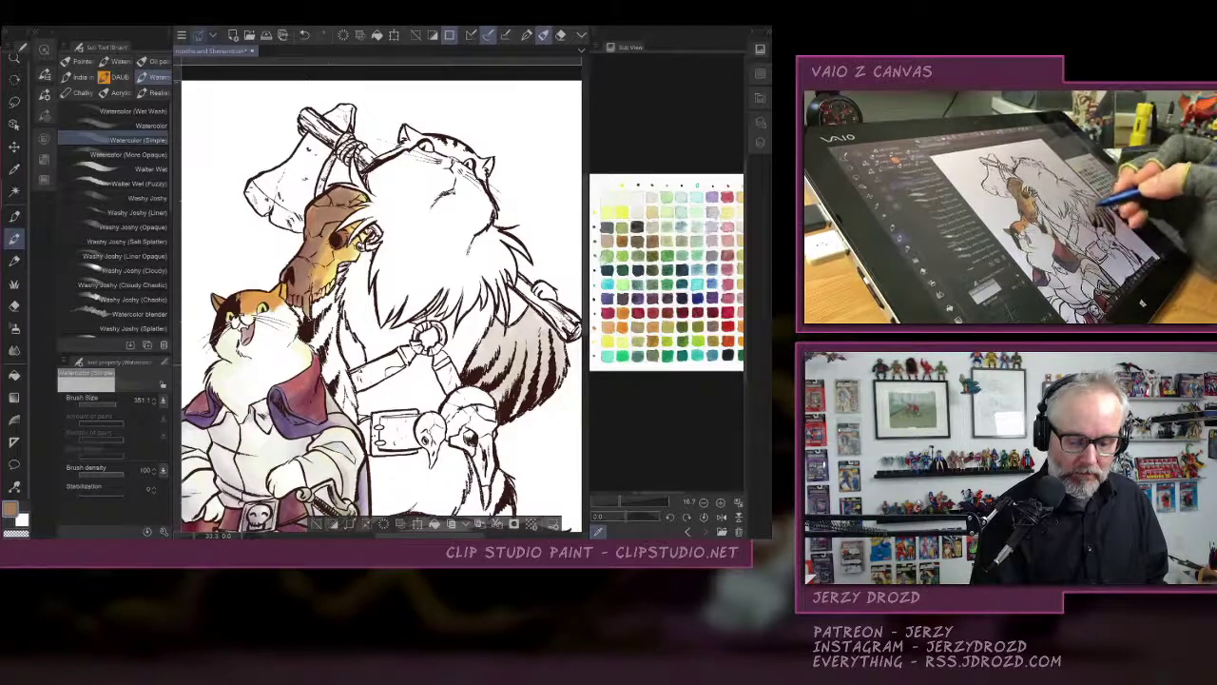
Deepen the striped fur below the axe handle with a second layer of brown strokes.
left_click_drag(546, 322, 513, 352)
left_click_drag(488, 344, 478, 359)
mouse_move(508, 358)
left_mouse_down()
mouse_move(496, 371)
mouse_move(526, 380)
mouse_move(542, 361)
left_mouse_up()
mouse_move(560, 337)
left_mouse_down()
mouse_move(557, 357)
mouse_move(488, 379)
left_mouse_up()
left_click_drag(497, 351, 475, 364)
Wash the brown over the fur strip between the animal skull and the chest, and touch up the striped fur.
left_click_drag(335, 294, 314, 348)
left_click_drag(316, 306, 295, 318)
left_click_drag(324, 298, 314, 305)
left_click_drag(329, 366, 327, 406)
left_click_drag(354, 389, 339, 399)
left_click_drag(345, 304, 322, 373)
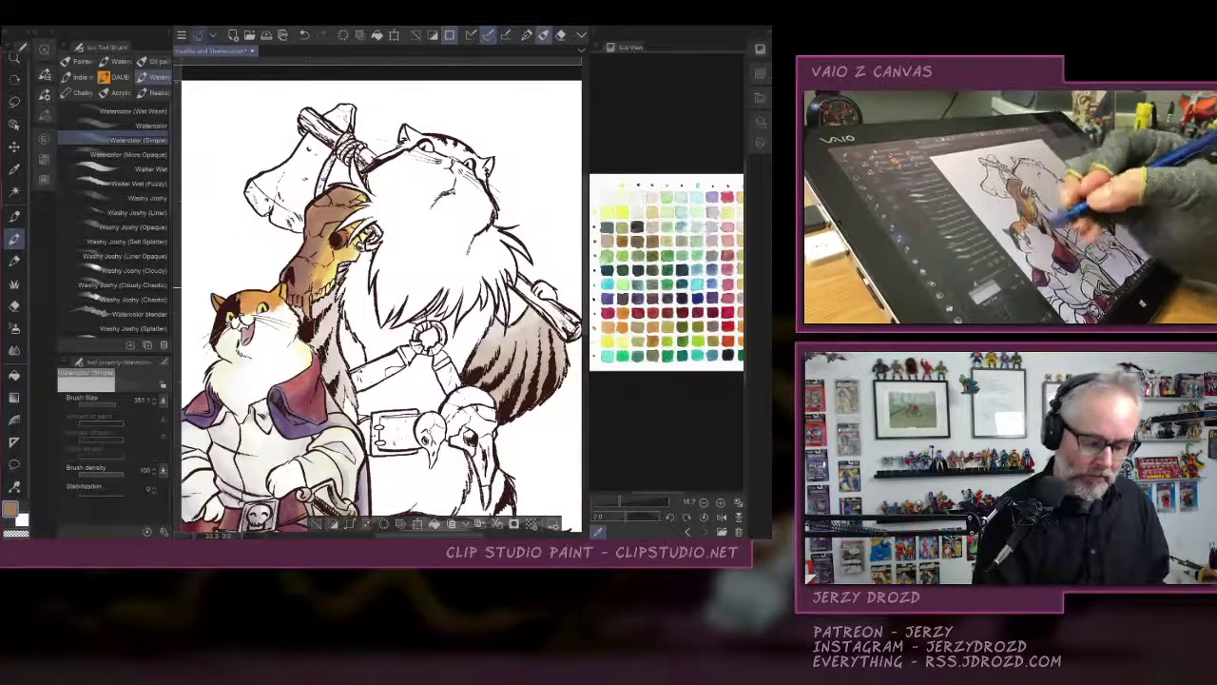
left_click_drag(318, 304, 314, 312)
mouse_move(323, 330)
left_mouse_down()
mouse_move(314, 349)
mouse_move(326, 379)
left_mouse_up()
left_click_drag(333, 314, 317, 348)
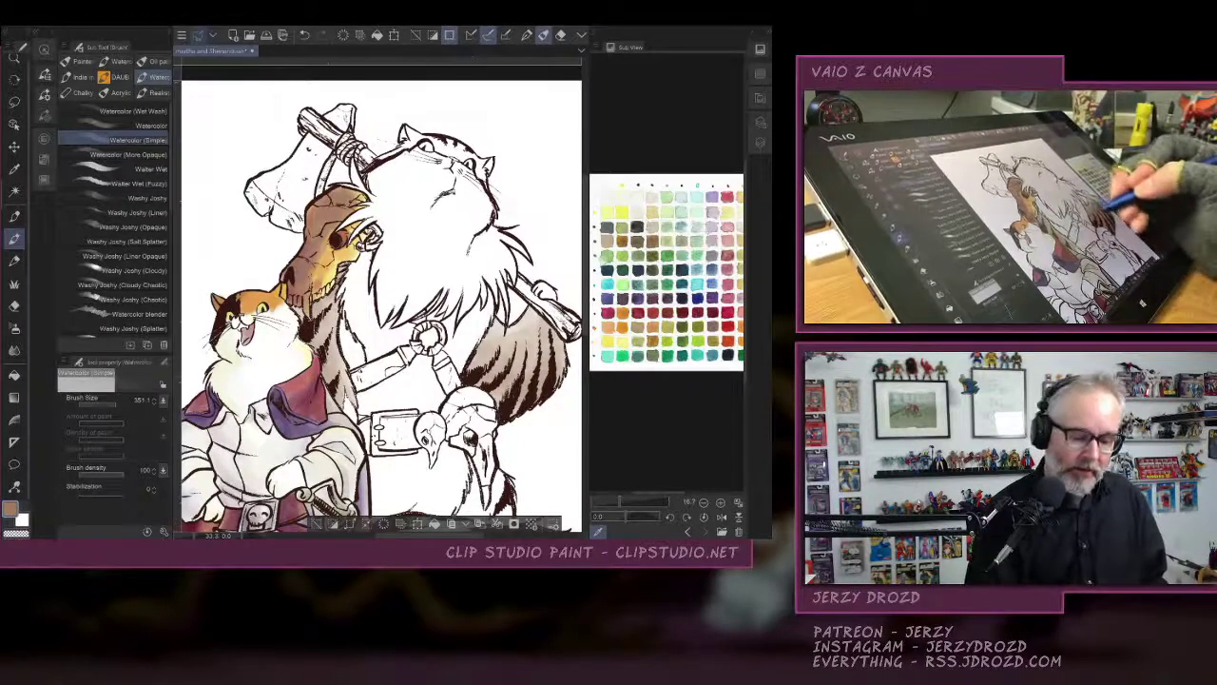
left_click_drag(544, 369, 525, 323)
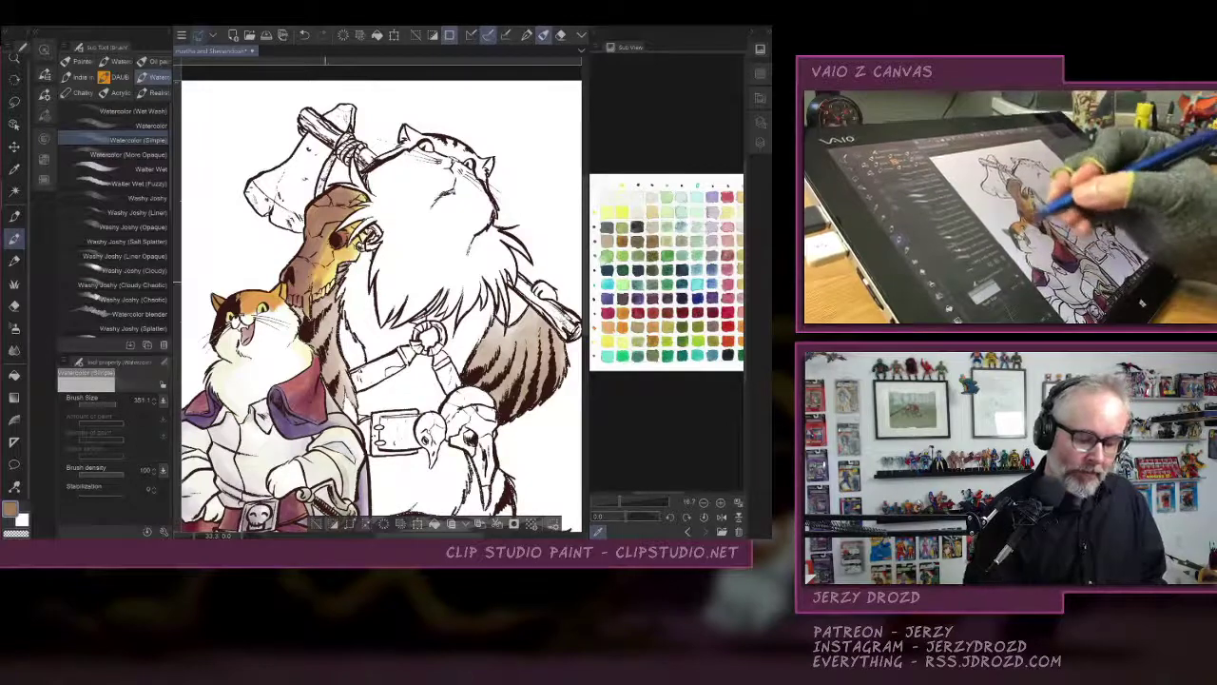
Lay the brown wash over the lighter part of the companion's tail behind the sword.
left_click_drag(456, 366, 417, 223)
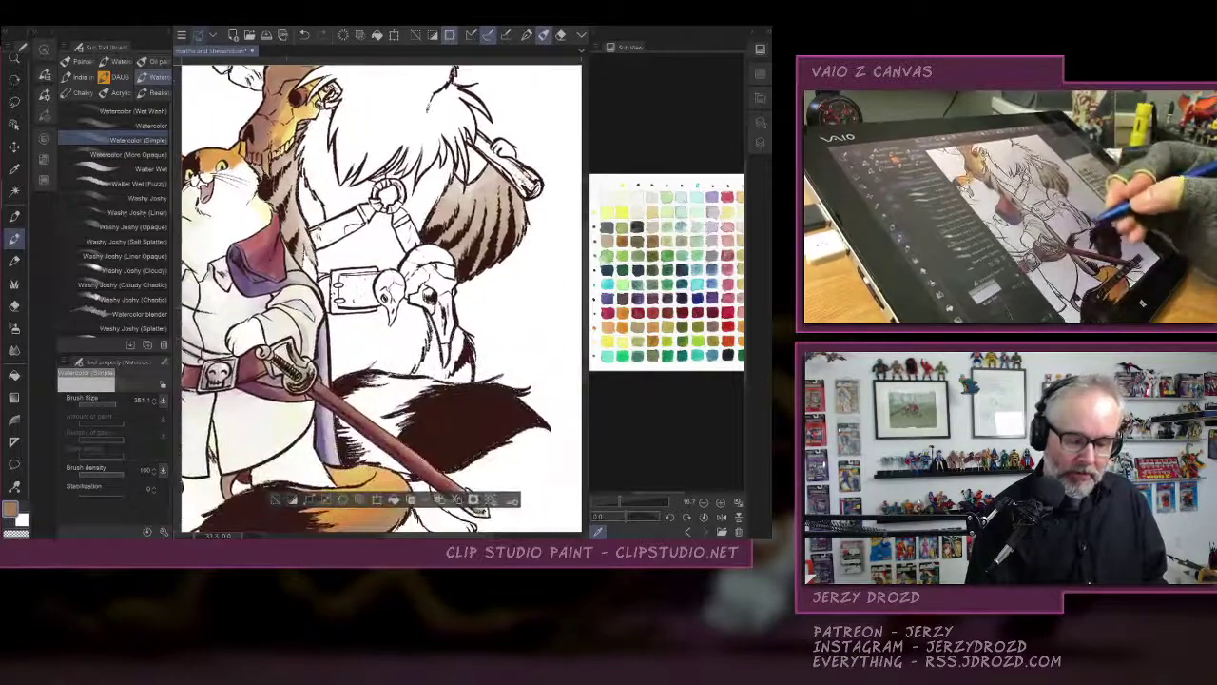
mouse_move(462, 377)
left_mouse_down()
mouse_move(440, 359)
mouse_move(369, 403)
mouse_move(369, 424)
left_mouse_up()
left_click_drag(367, 424, 348, 450)
left_click_drag(407, 390, 390, 424)
left_click_drag(394, 428, 369, 464)
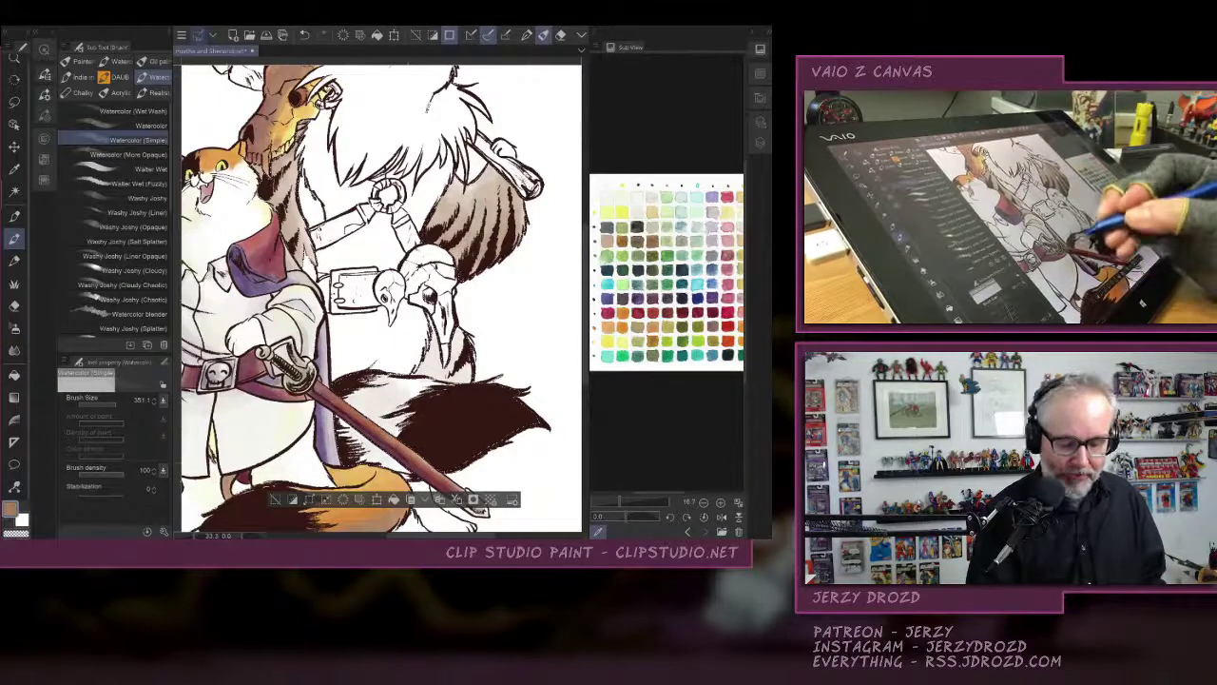
left_click_drag(422, 378, 352, 418)
mouse_move(357, 420)
left_mouse_down()
mouse_move(341, 437)
mouse_move(378, 432)
left_mouse_up()
mouse_move(373, 442)
left_mouse_down()
mouse_move(369, 466)
mouse_move(380, 470)
left_mouse_up()
left_click_drag(409, 413, 382, 436)
left_click_drag(424, 382, 369, 420)
left_click_drag(366, 396, 352, 413)
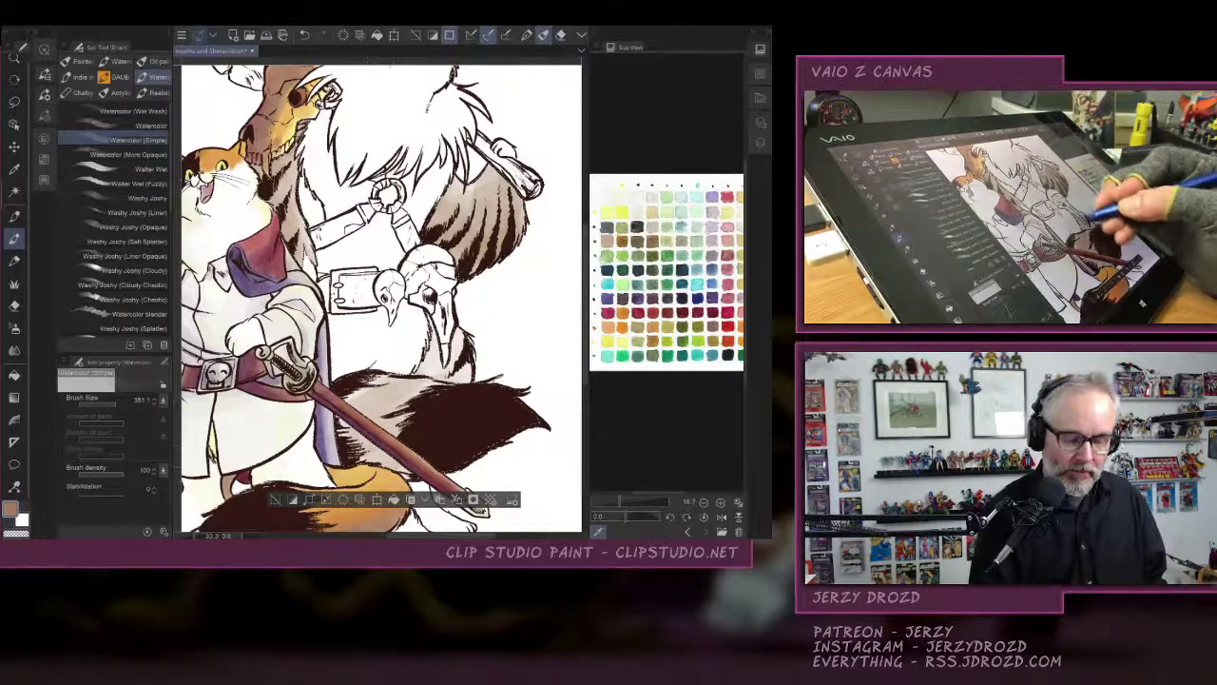
Fill the fur around the large bird skull's beak with the brown wash.
left_click_drag(470, 368, 430, 374)
left_click_drag(434, 336, 428, 358)
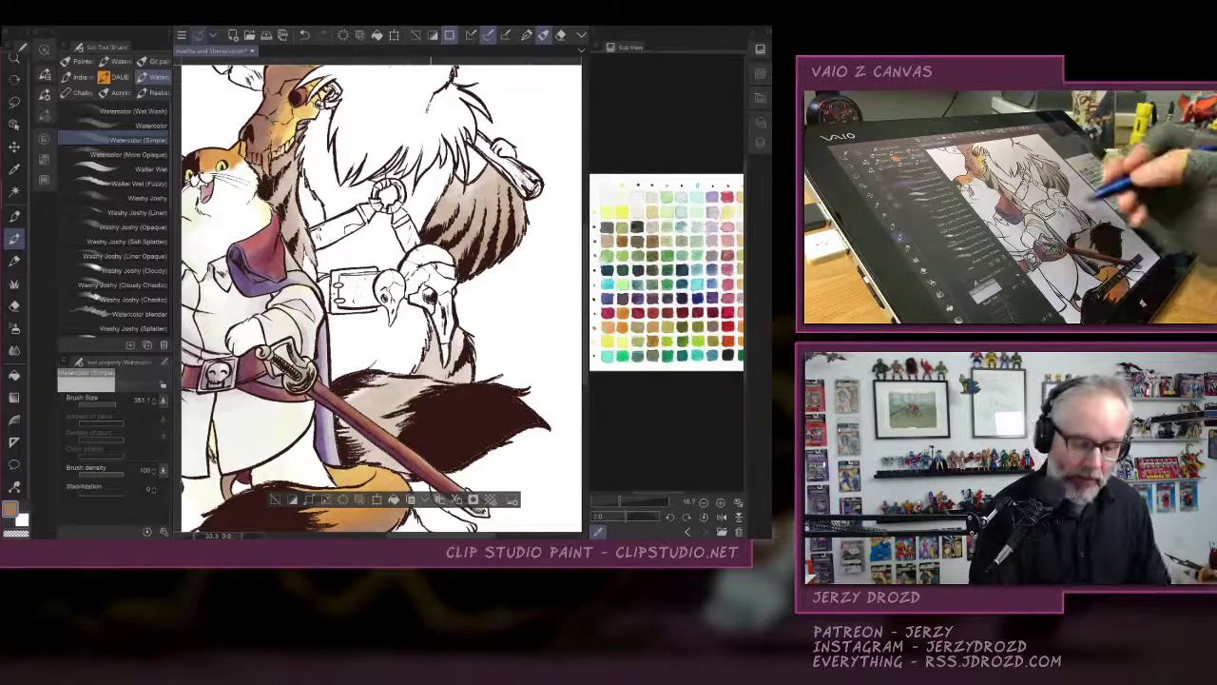
left_click_drag(433, 351, 421, 382)
left_click_drag(454, 342, 450, 369)
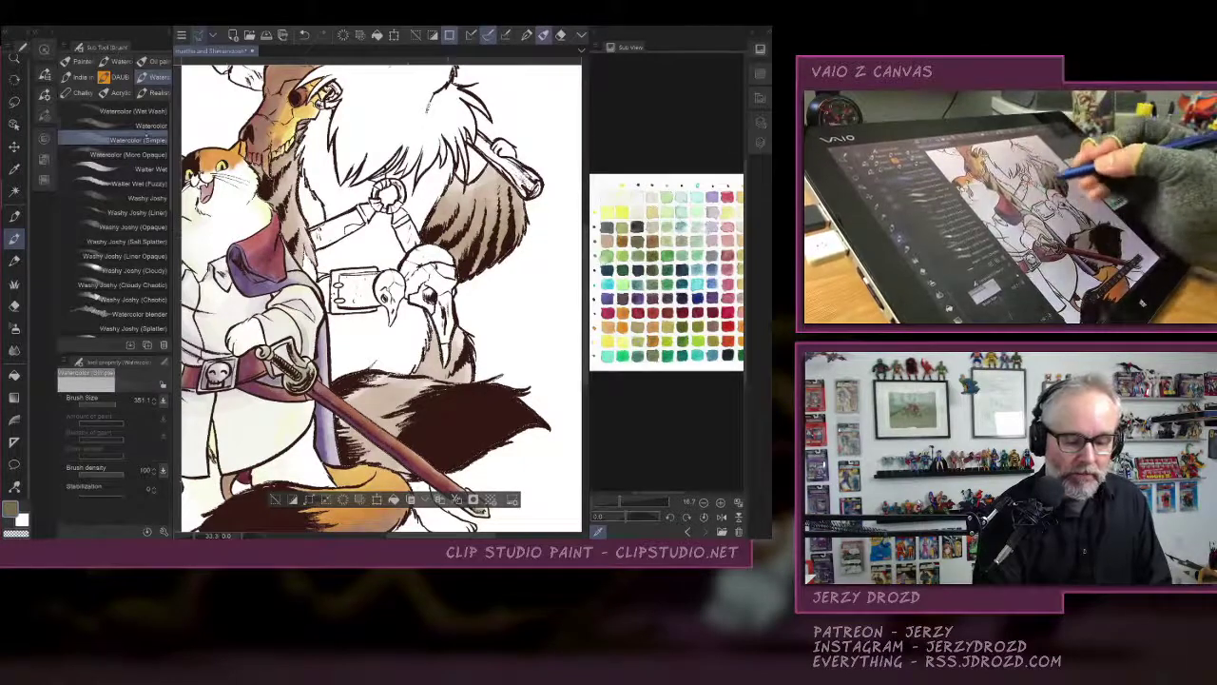
Switch to the standard Watercolor brush and shade the striped fur below the axe handle with an olive brown.
left_click(133, 126)
mouse_move(458, 253)
left_mouse_down()
mouse_move(497, 202)
mouse_move(522, 198)
left_mouse_up()
left_click_drag(473, 273, 479, 259)
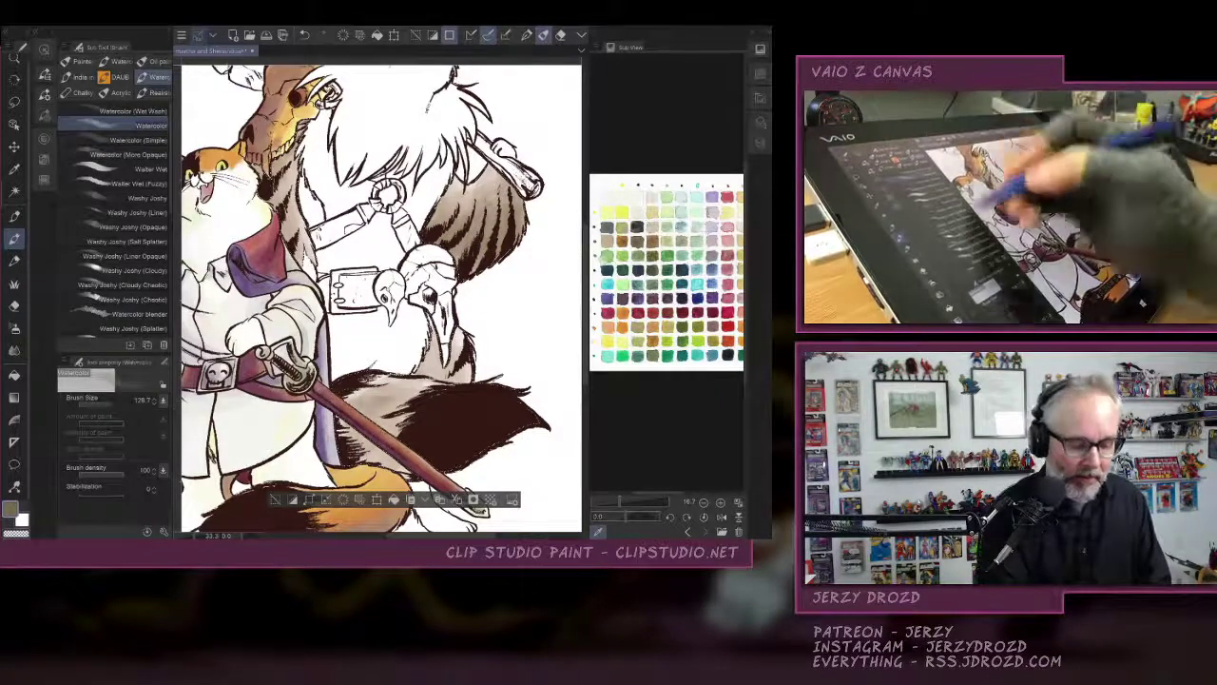
Enlarge the brush, undo the first tail stroke, and shade the tail, the fur around the beak and the fur strip below the animal skull.
mouse_move(342, 433)
left_mouse_down()
mouse_move(394, 407)
mouse_move(393, 428)
mouse_move(401, 415)
left_mouse_up()
left_click(113, 405)
key("ctrl+z")
mouse_move(375, 469)
left_mouse_down()
mouse_move(405, 452)
mouse_move(403, 465)
left_mouse_up()
mouse_move(357, 409)
left_mouse_down()
mouse_move(409, 399)
mouse_move(441, 335)
left_mouse_up()
left_click_drag(428, 379, 447, 371)
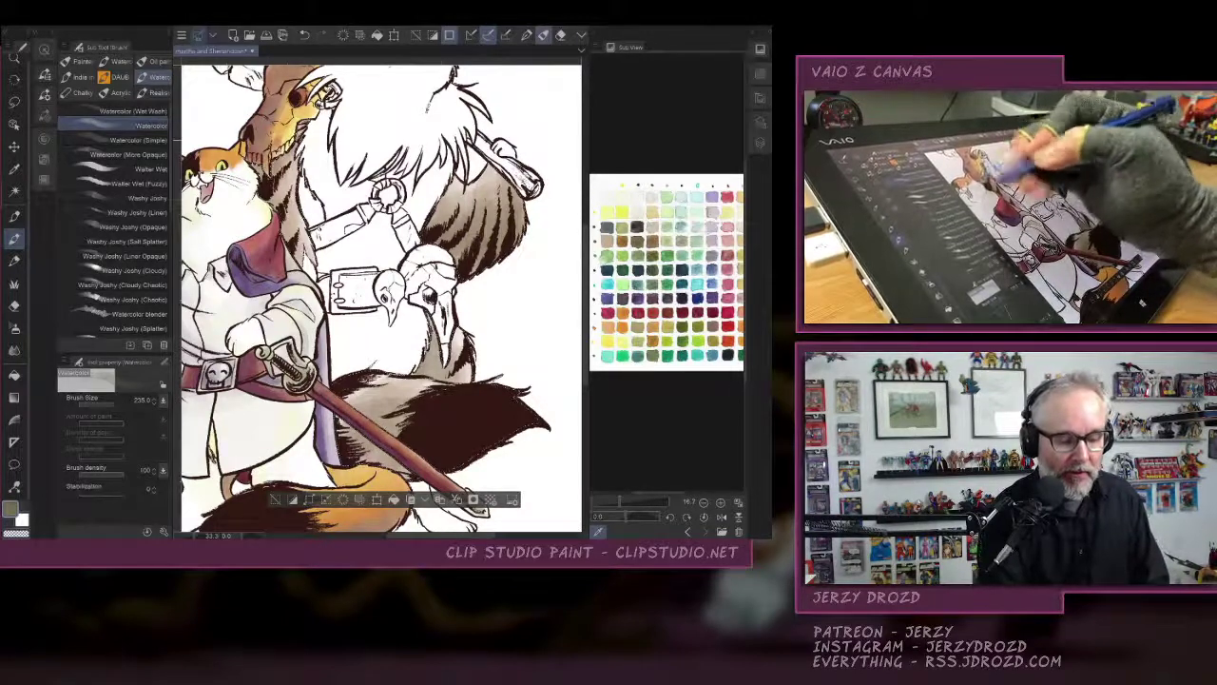
left_click_drag(279, 184, 290, 233)
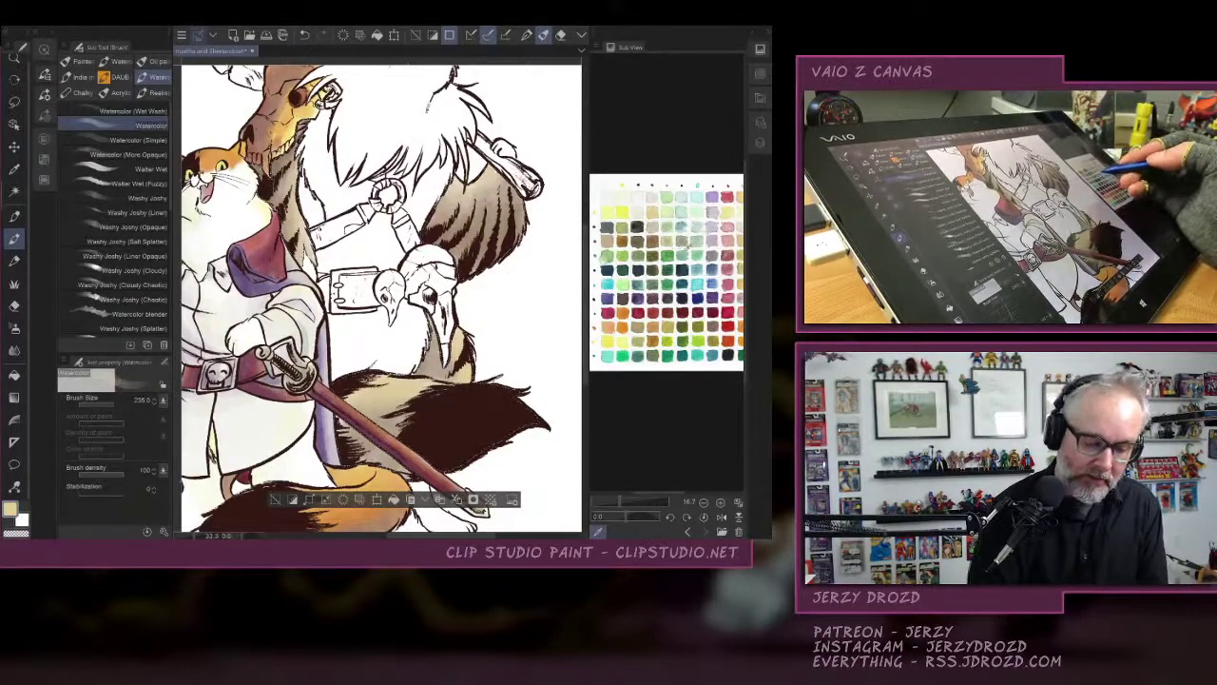
Sample darker tones from the reference palette and deepen the fur around the beak, the striped fur and the strip beside the cat.
left_click(656, 254)
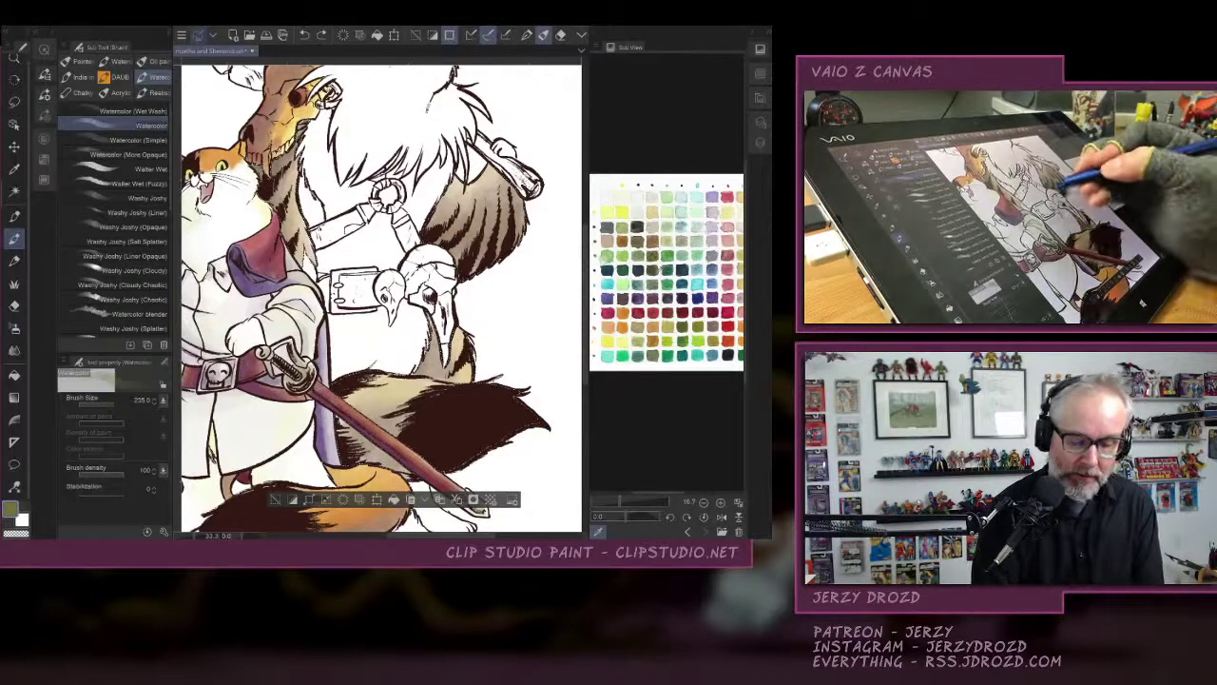
left_click(657, 295)
left_click_drag(441, 330, 430, 369)
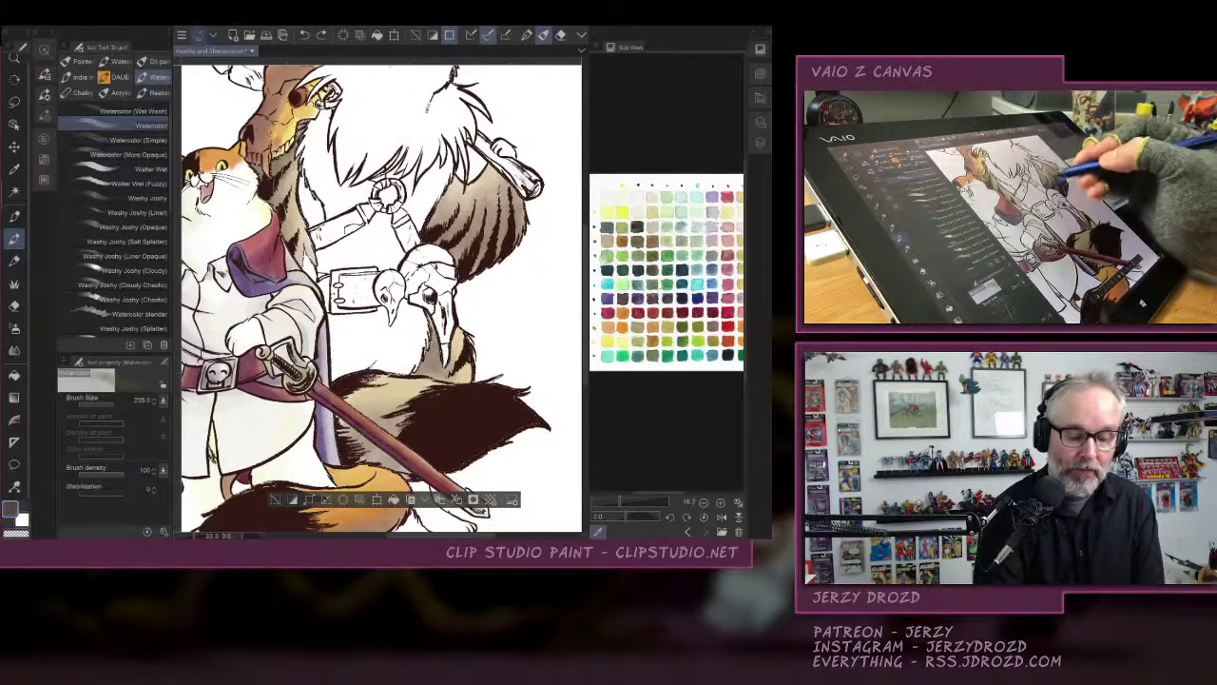
left_click_drag(471, 231, 462, 259)
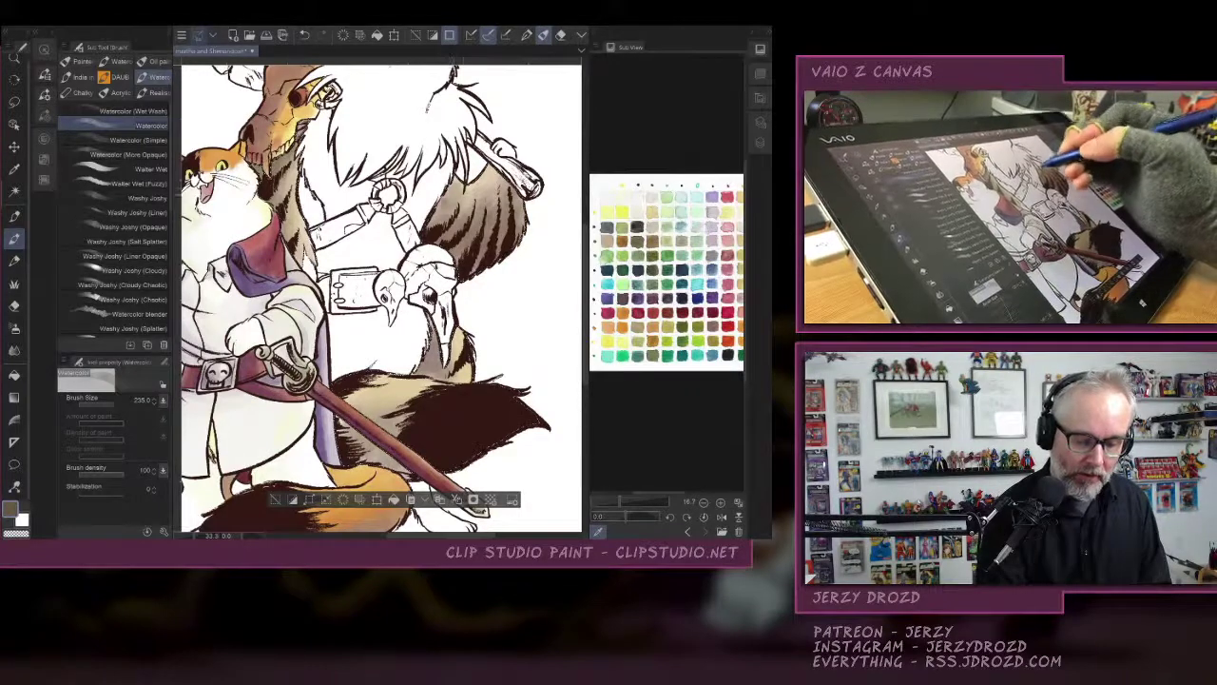
mouse_move(491, 173)
left_mouse_down()
mouse_move(449, 196)
mouse_move(488, 179)
left_mouse_up()
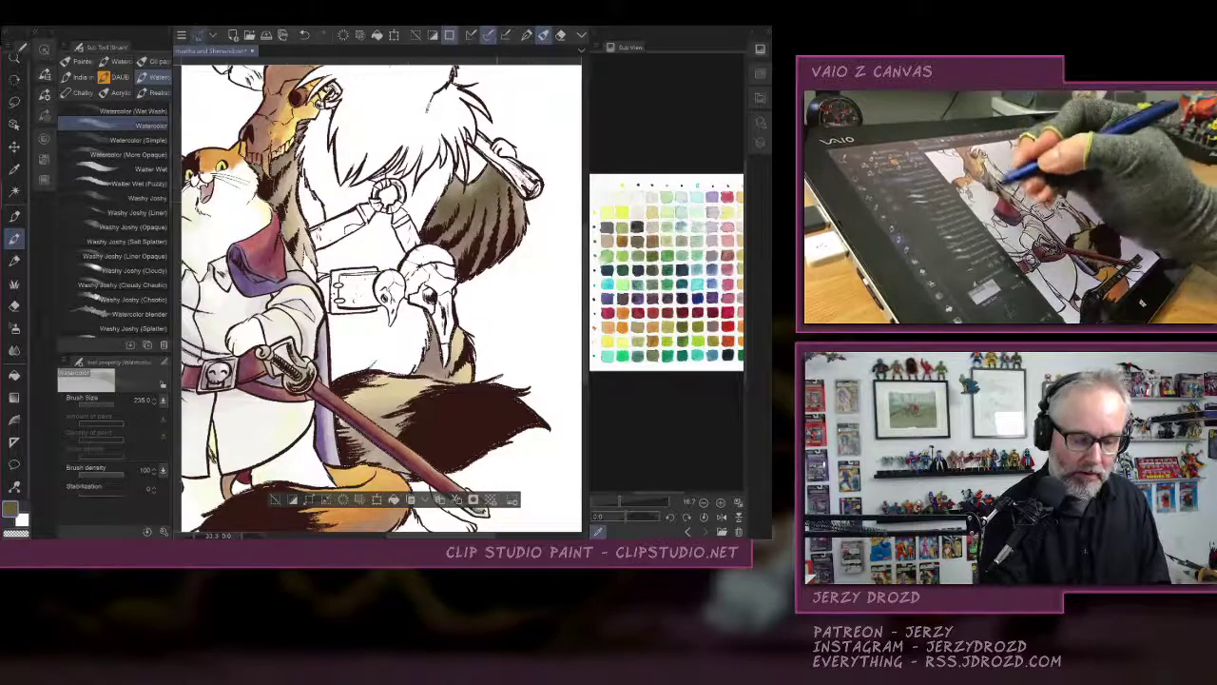
mouse_move(285, 172)
left_mouse_down()
mouse_move(297, 252)
mouse_move(285, 175)
mouse_move(312, 258)
left_mouse_up()
left_click_drag(293, 193, 291, 236)
Try several palette colours, settle on an olive brown, and darken the tail and beak-side fur, finishing with Watercolor (More Opaque).
left_click(621, 213)
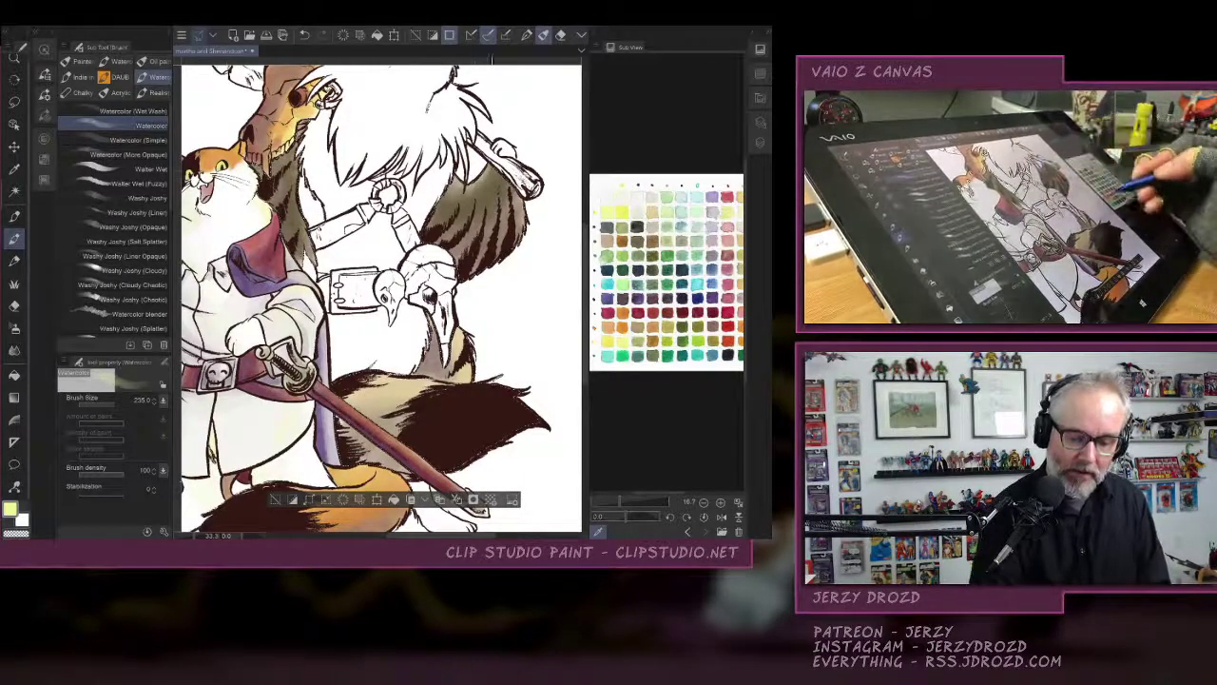
left_click(639, 242)
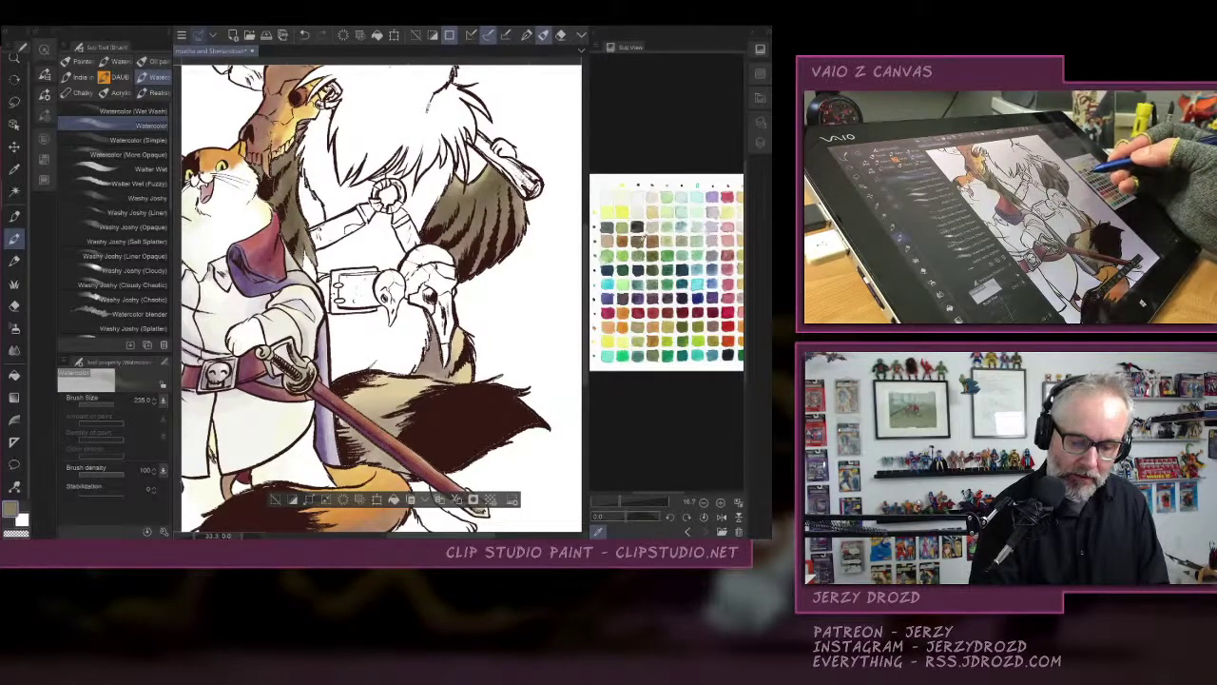
left_click(647, 239)
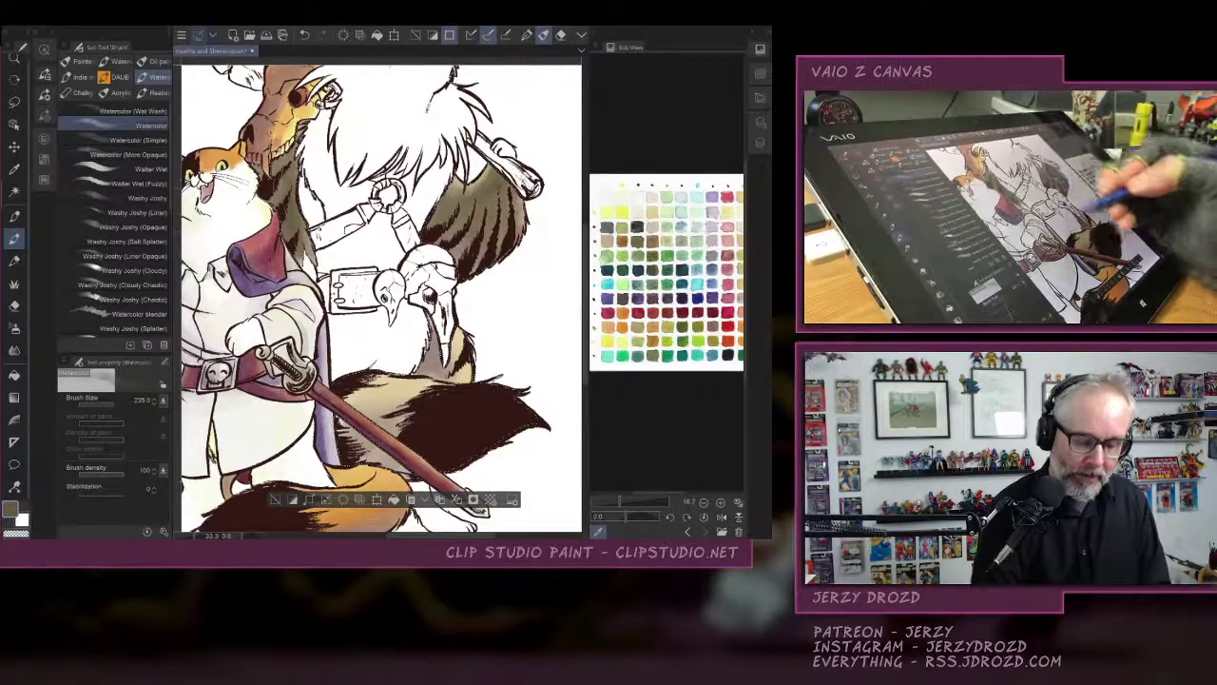
mouse_move(350, 432)
left_mouse_down()
mouse_move(372, 415)
mouse_move(389, 427)
mouse_move(386, 443)
mouse_move(354, 404)
mouse_move(409, 472)
mouse_move(394, 406)
mouse_move(411, 392)
left_mouse_up()
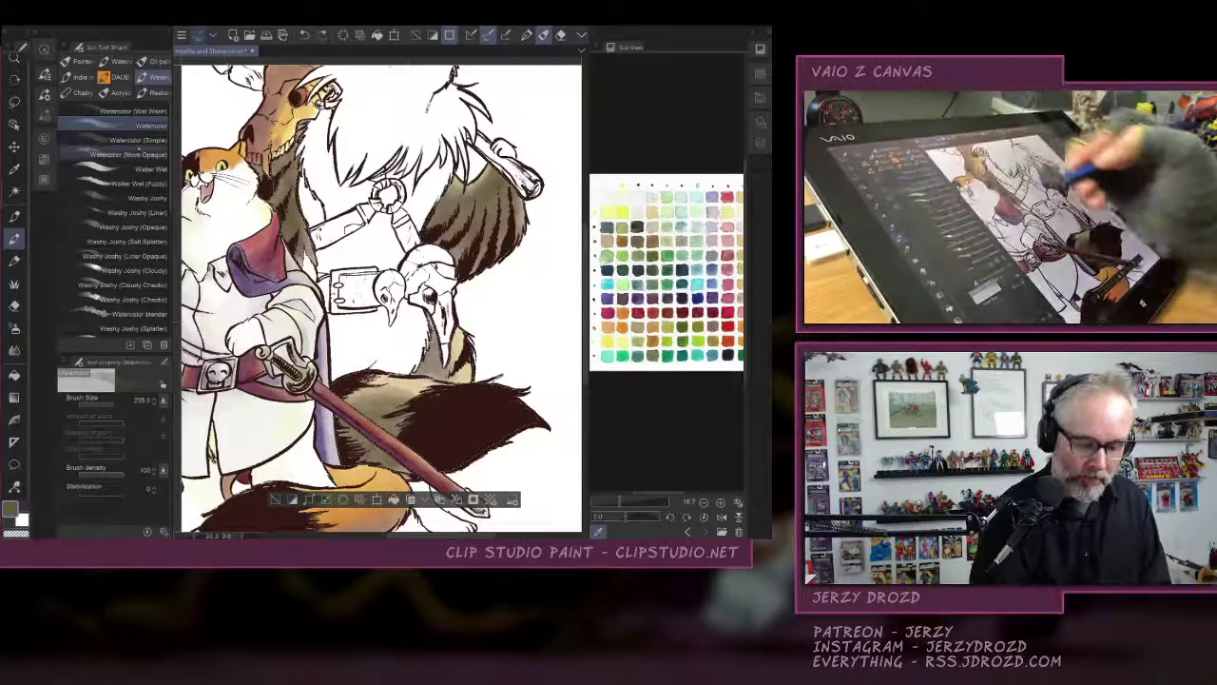
left_click(128, 154)
mouse_move(438, 368)
left_mouse_down()
mouse_move(447, 378)
mouse_move(440, 372)
left_mouse_up()
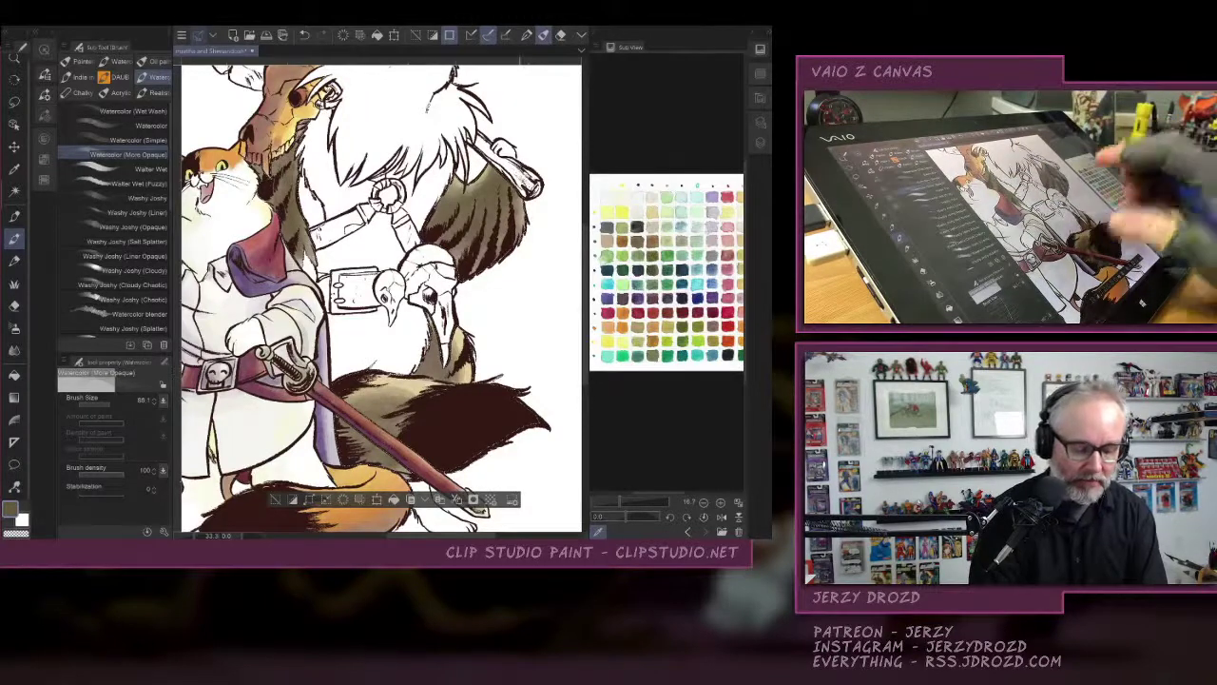
scroll(382, 298, "down", 3)
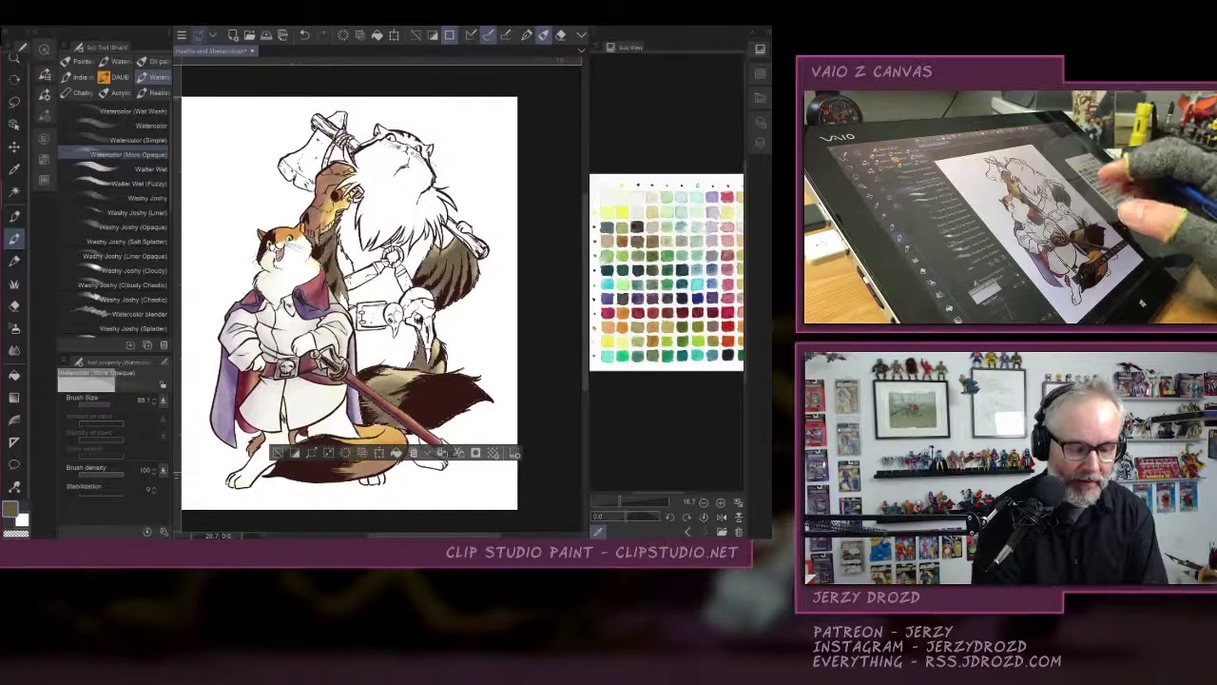
left_click_drag(392, 317, 422, 284)
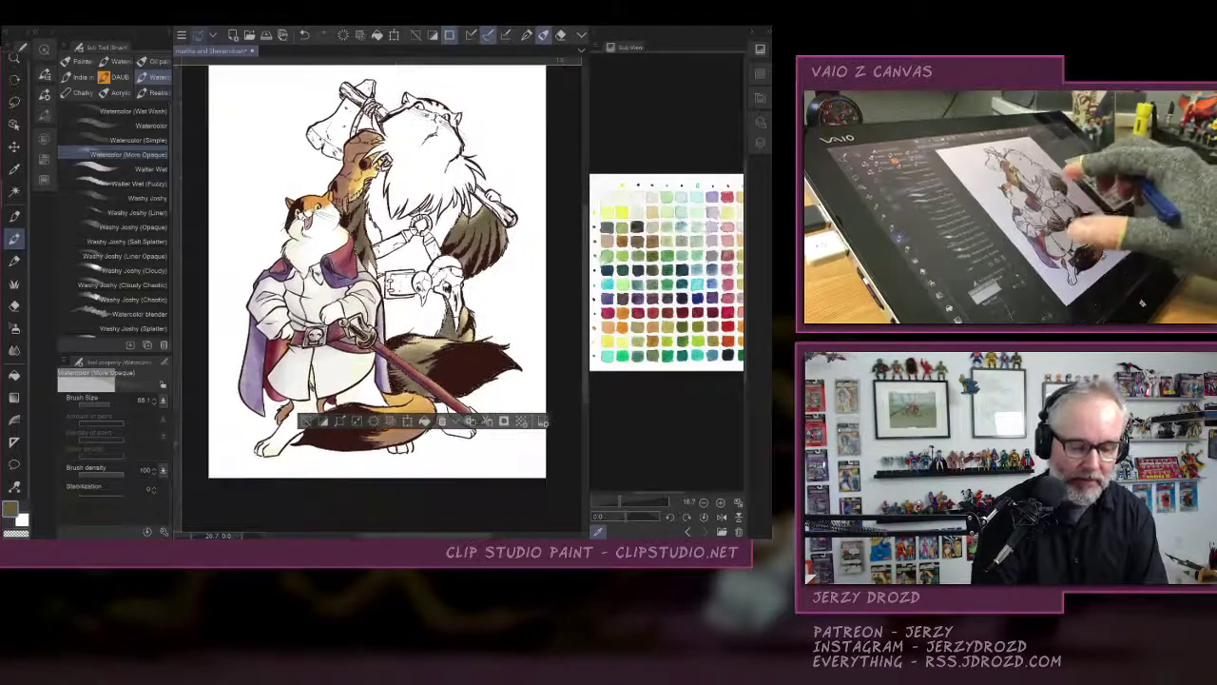
scroll(465, 295, "up", 4)
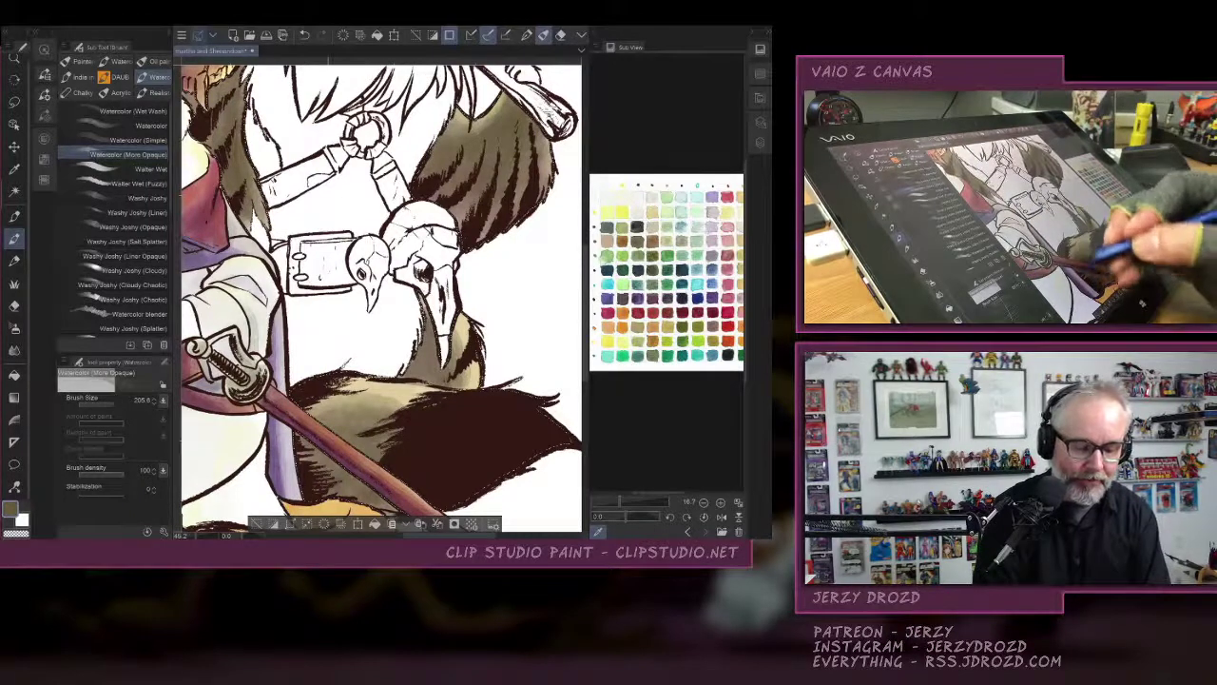
Finish the olive brown shading on the companion's tail fur and clear the selection.
mouse_move(341, 418)
left_mouse_down()
mouse_move(390, 413)
mouse_move(324, 411)
left_mouse_up()
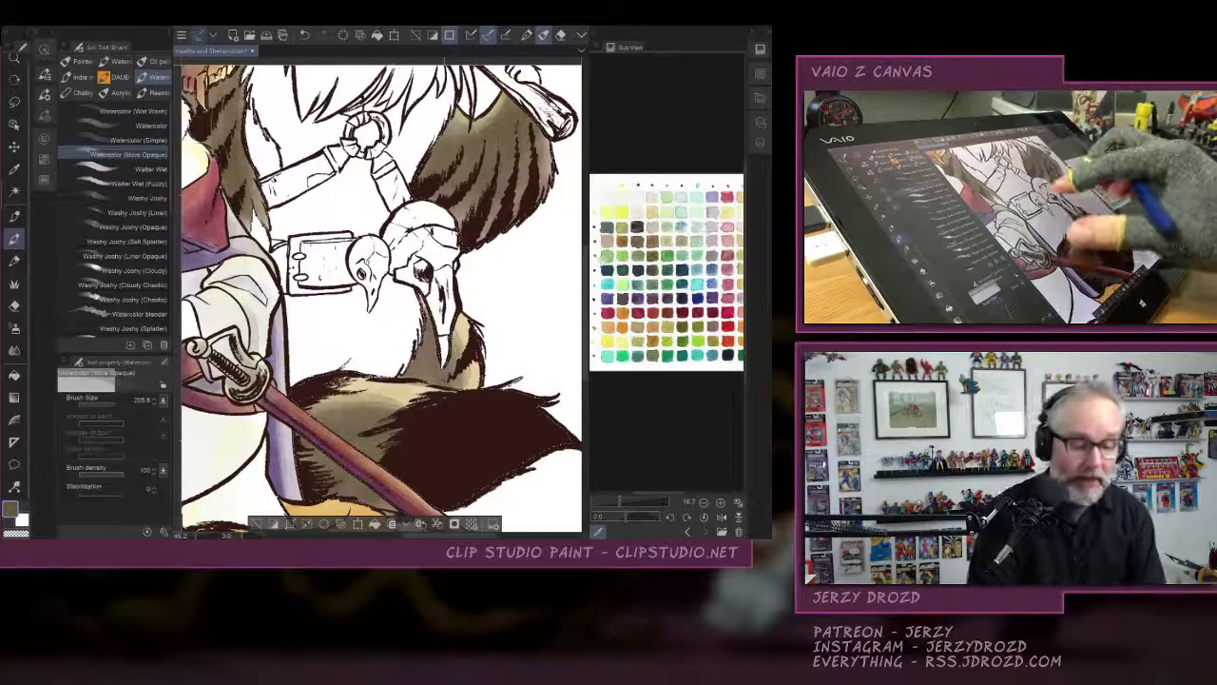
scroll(380, 298, "down", 3)
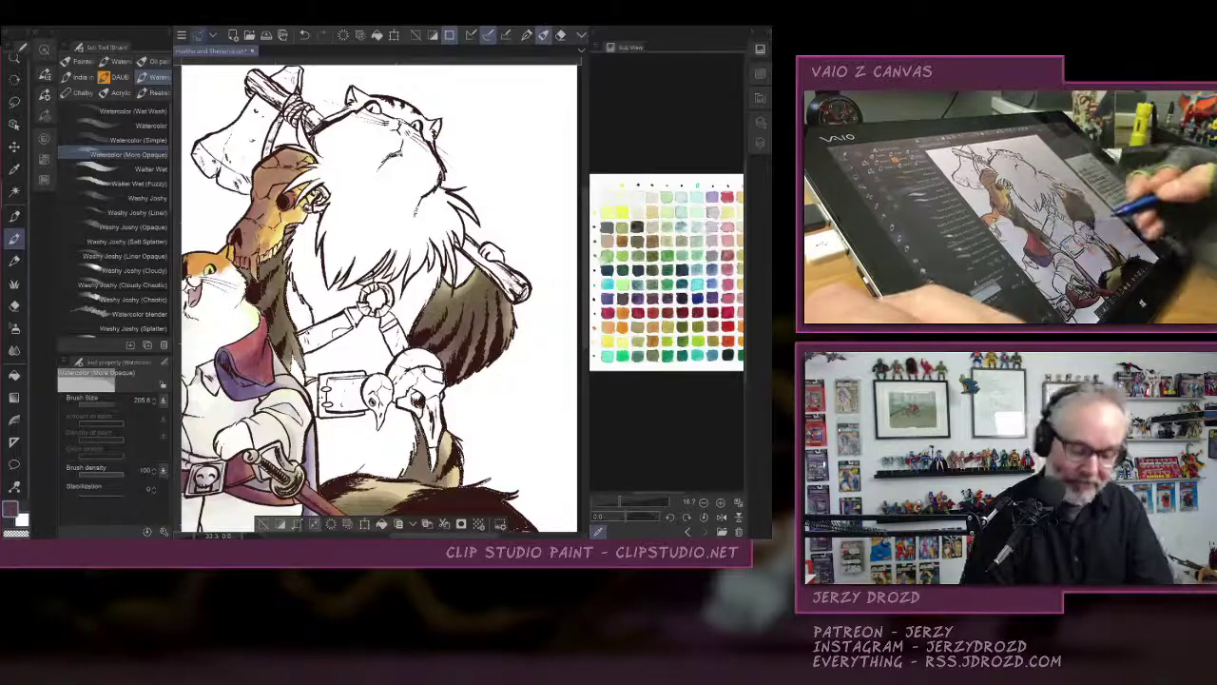
left_click_drag(491, 345, 462, 253)
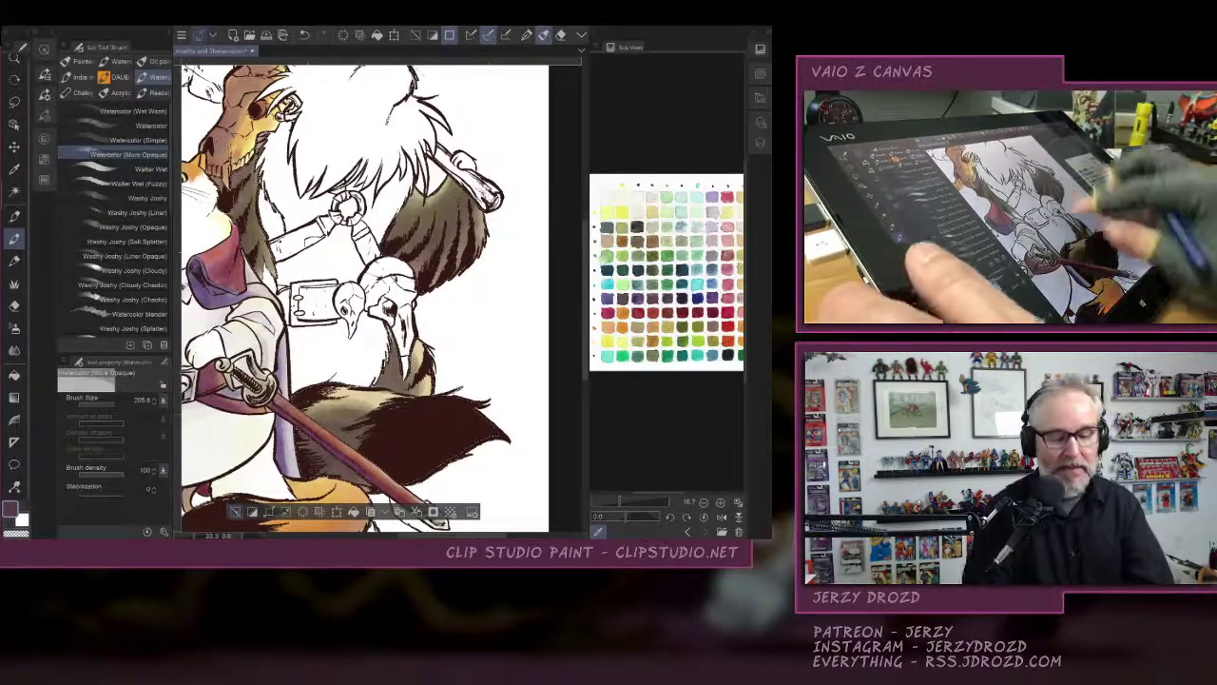
key("ctrl+d")
left_click_drag(367, 285, 396, 357)
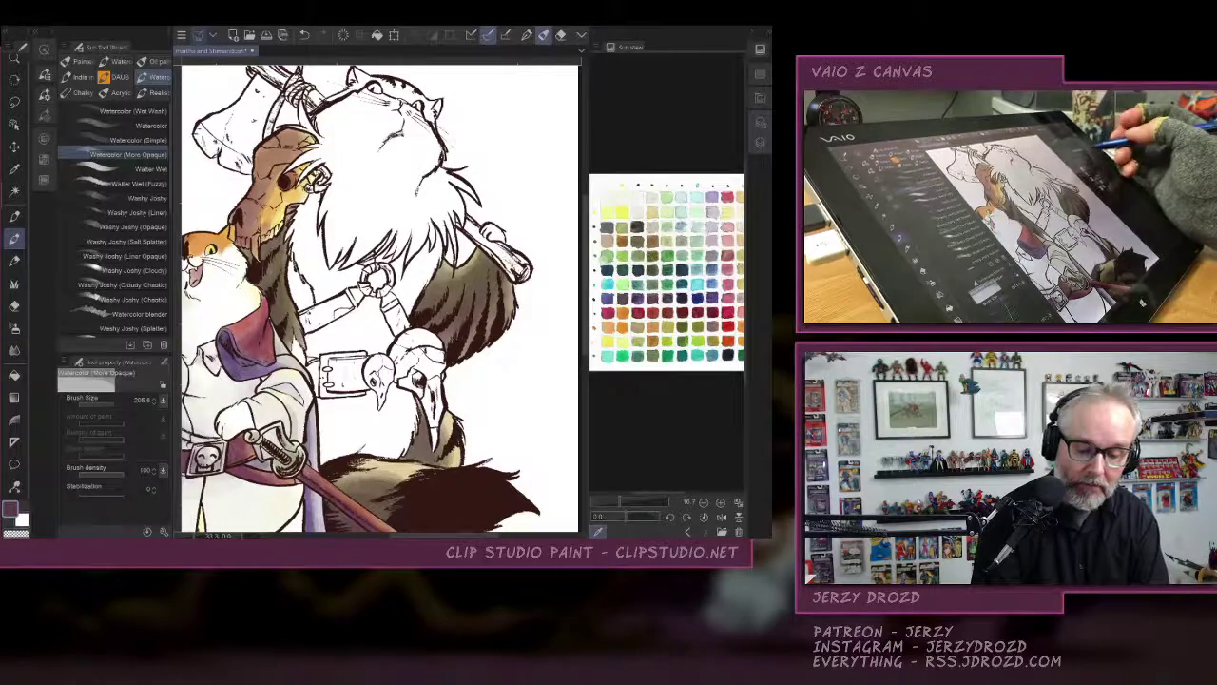
Auto-select the companion's pale grey body using the Flats layer, return to the watercolors layer with Flats hidden, and save.
left_click(760, 49)
left_click(598, 240)
left_click(679, 241)
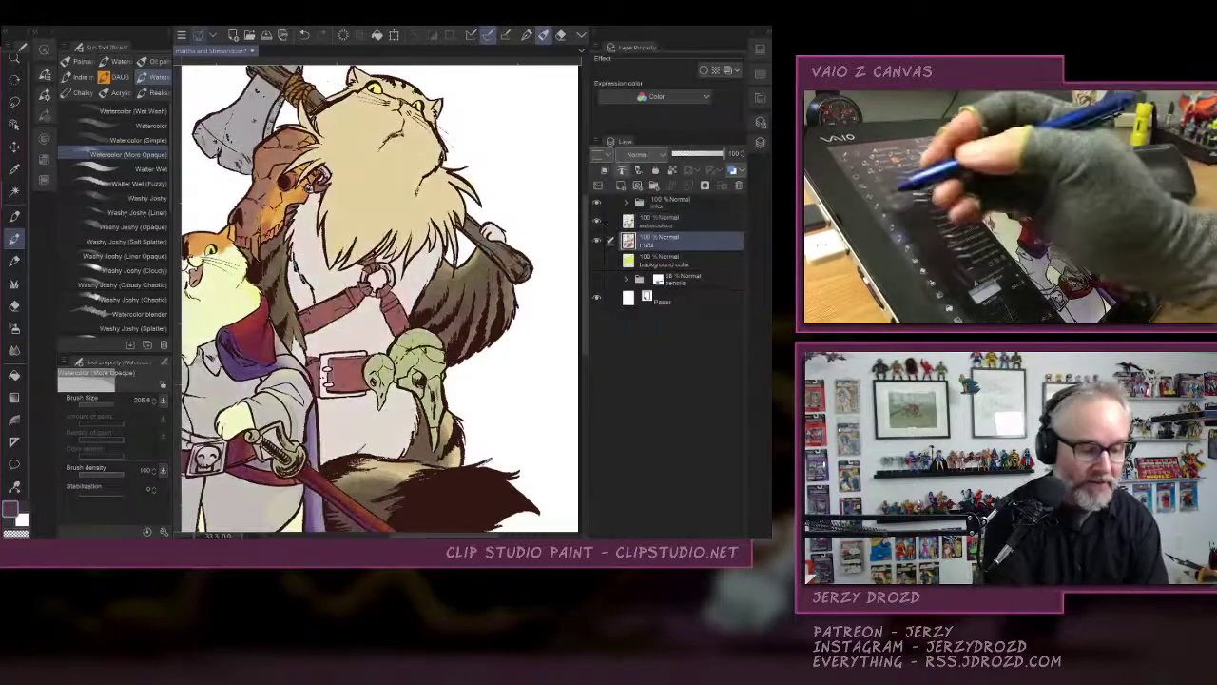
left_click(14, 190)
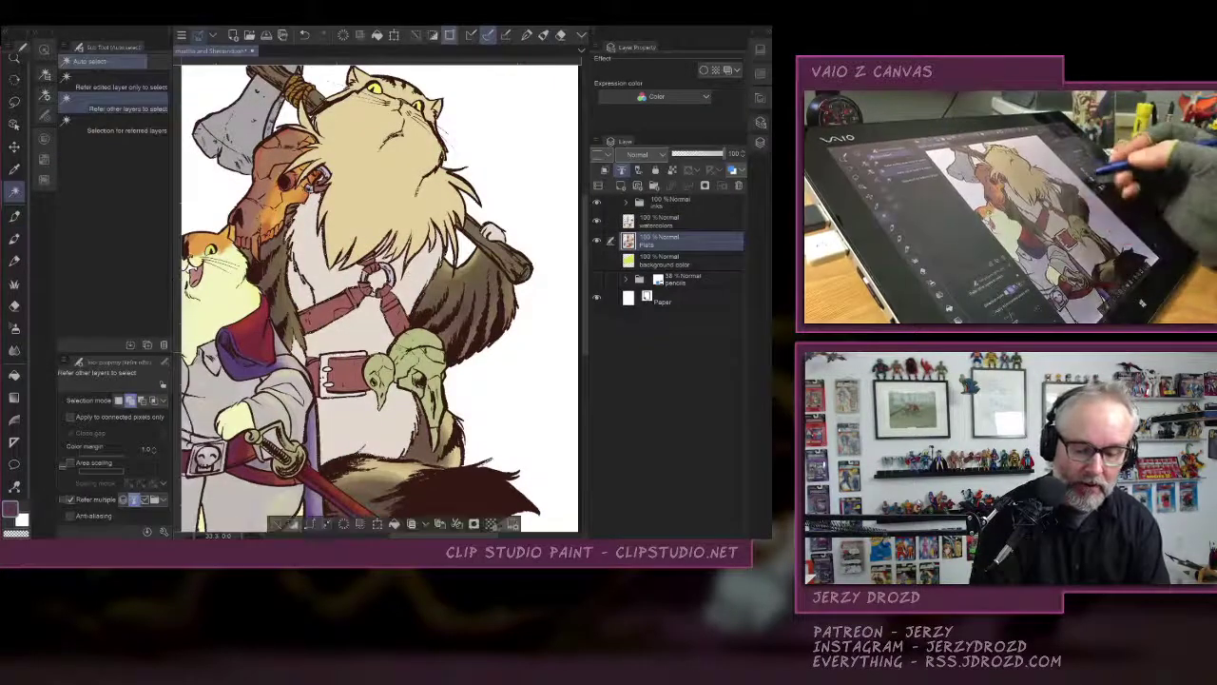
left_click(597, 241)
left_click(680, 221)
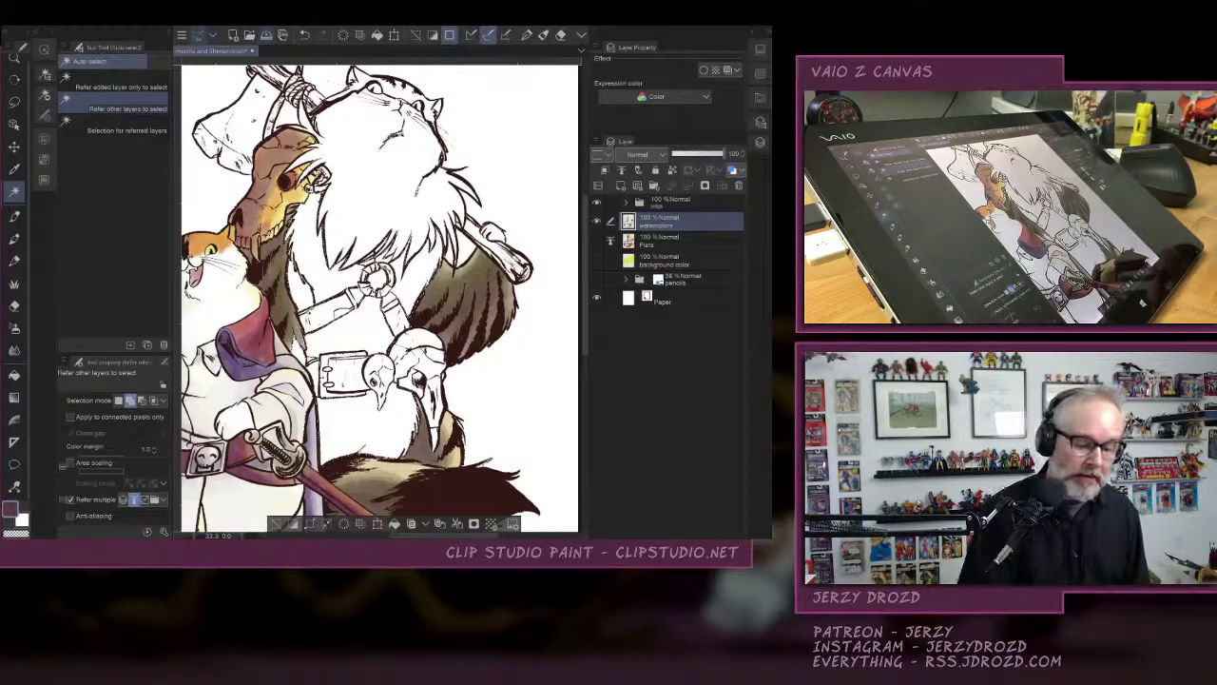
key("ctrl+s")
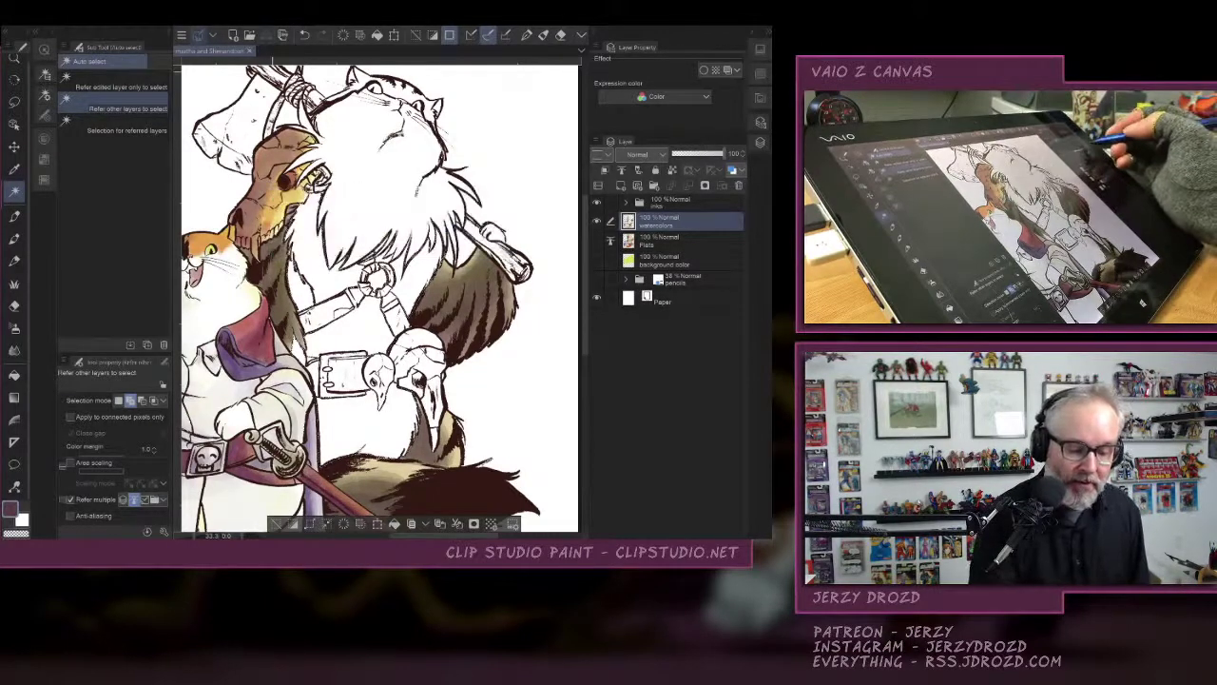
Sample a pale warm grey from the reference palette and wash the companion's chest and belly with the Watercolor brush.
left_click(760, 143)
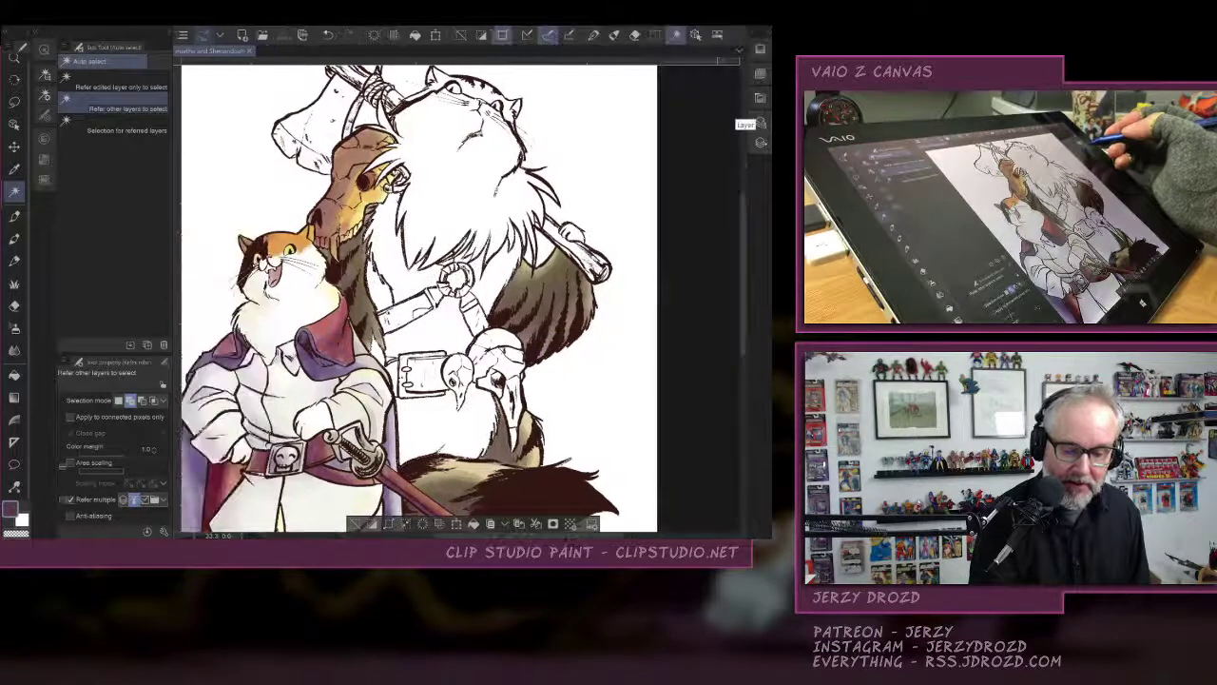
left_click(760, 143)
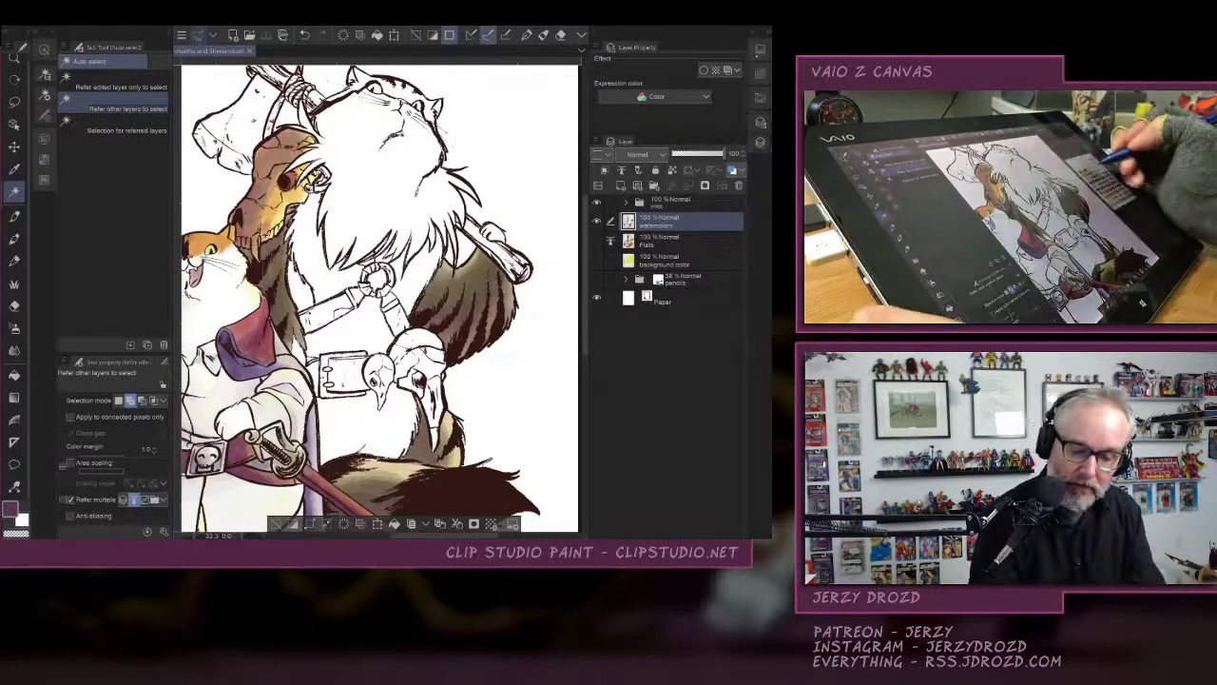
left_click(760, 49)
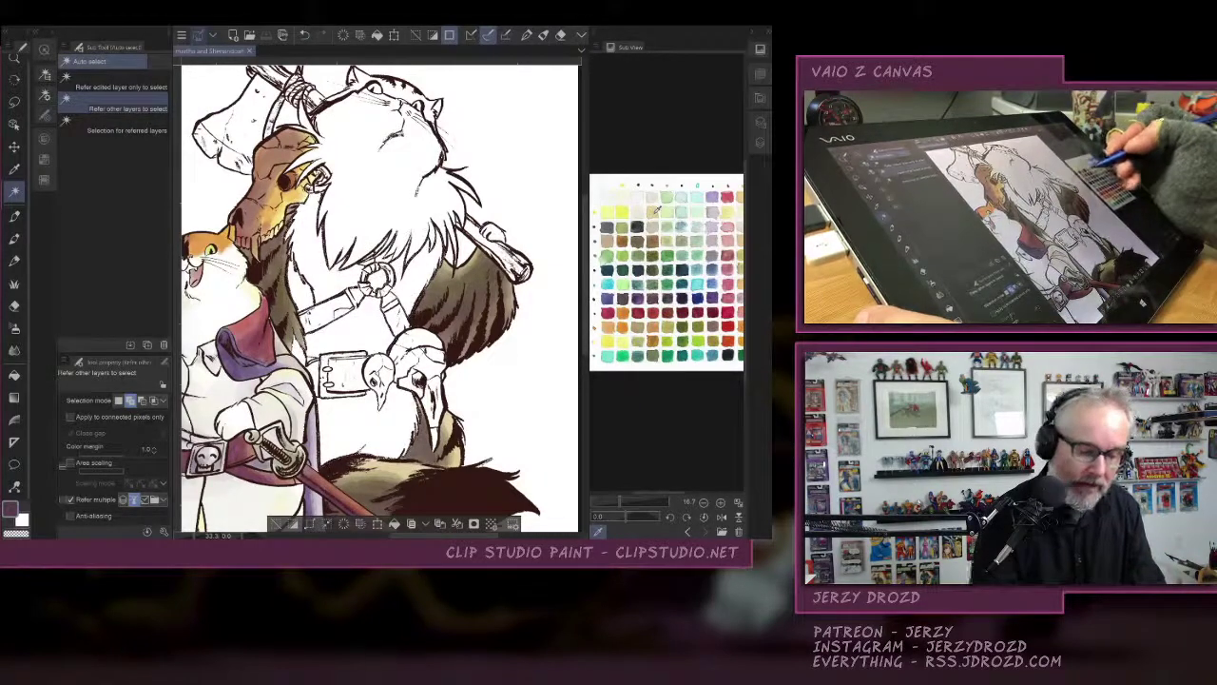
left_click(15, 215)
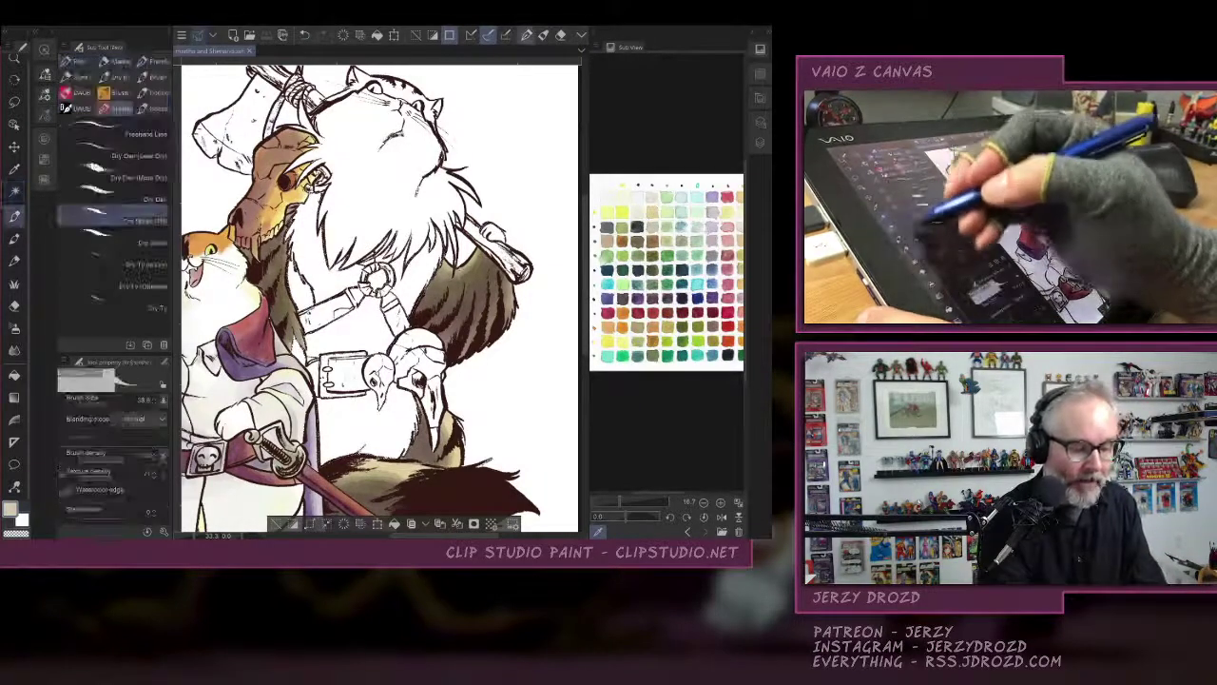
left_click(15, 238)
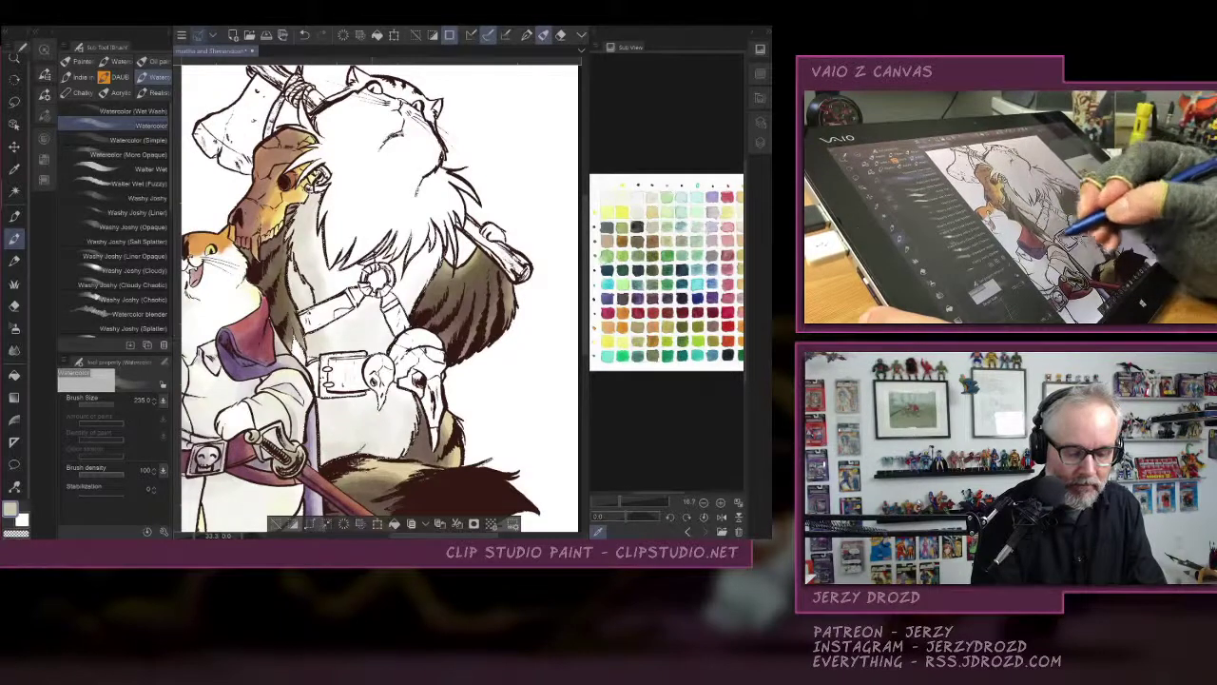
left_click_drag(326, 344, 358, 342)
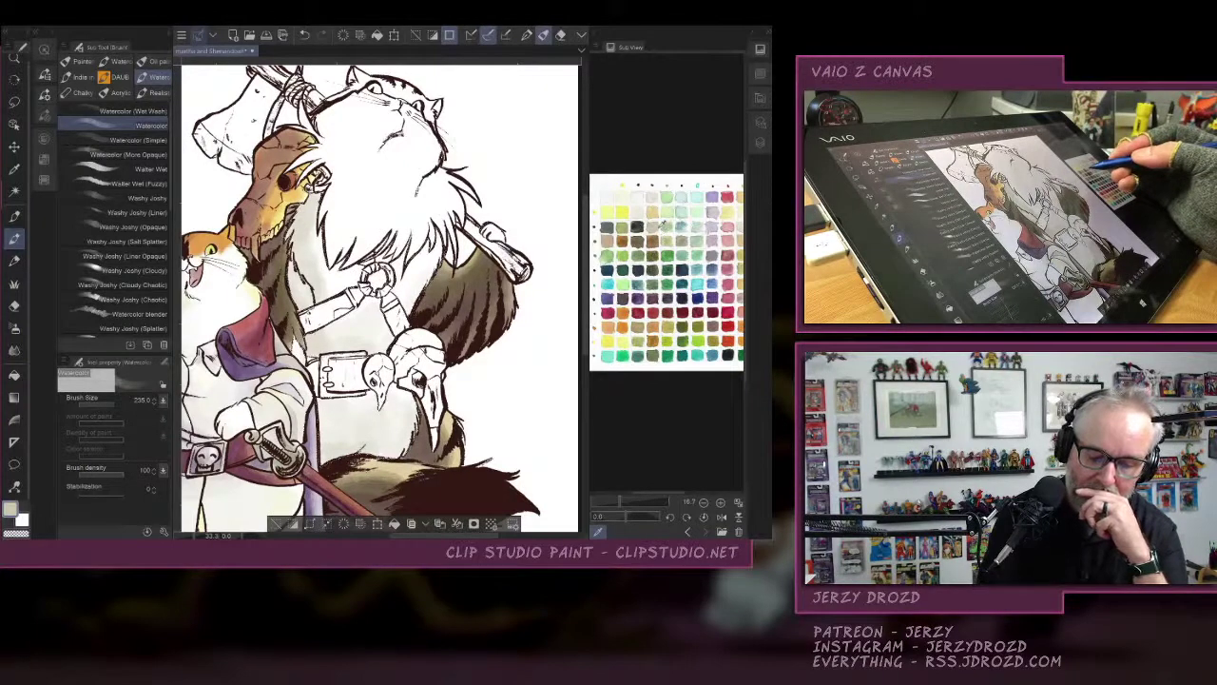
Sample a muted mauve and shade the body fur beside the skull headdress, along the beard and on the lower belly.
left_click(663, 222)
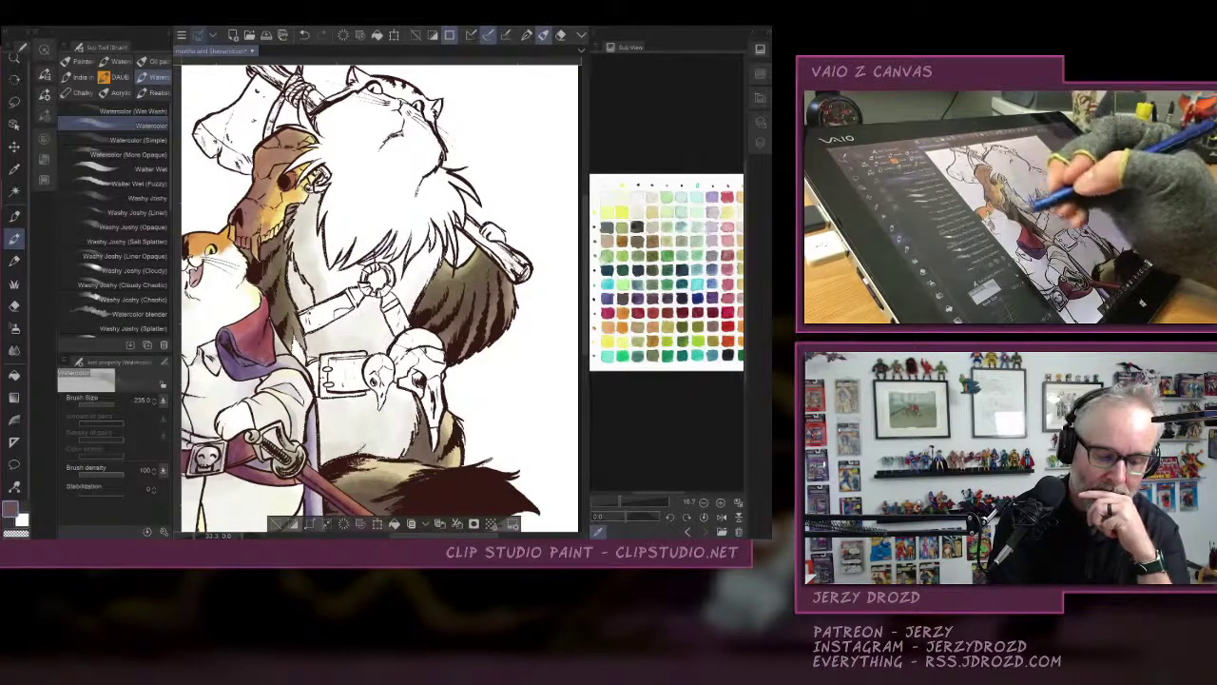
left_click_drag(306, 260, 292, 308)
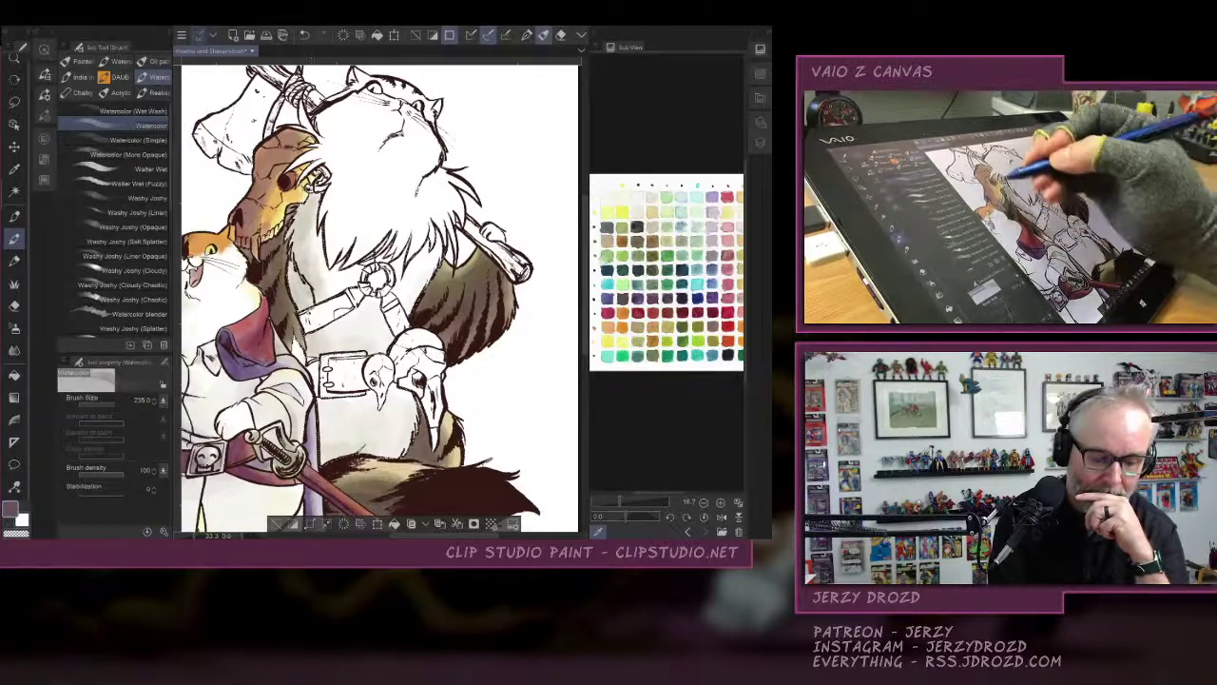
left_click_drag(293, 209, 301, 234)
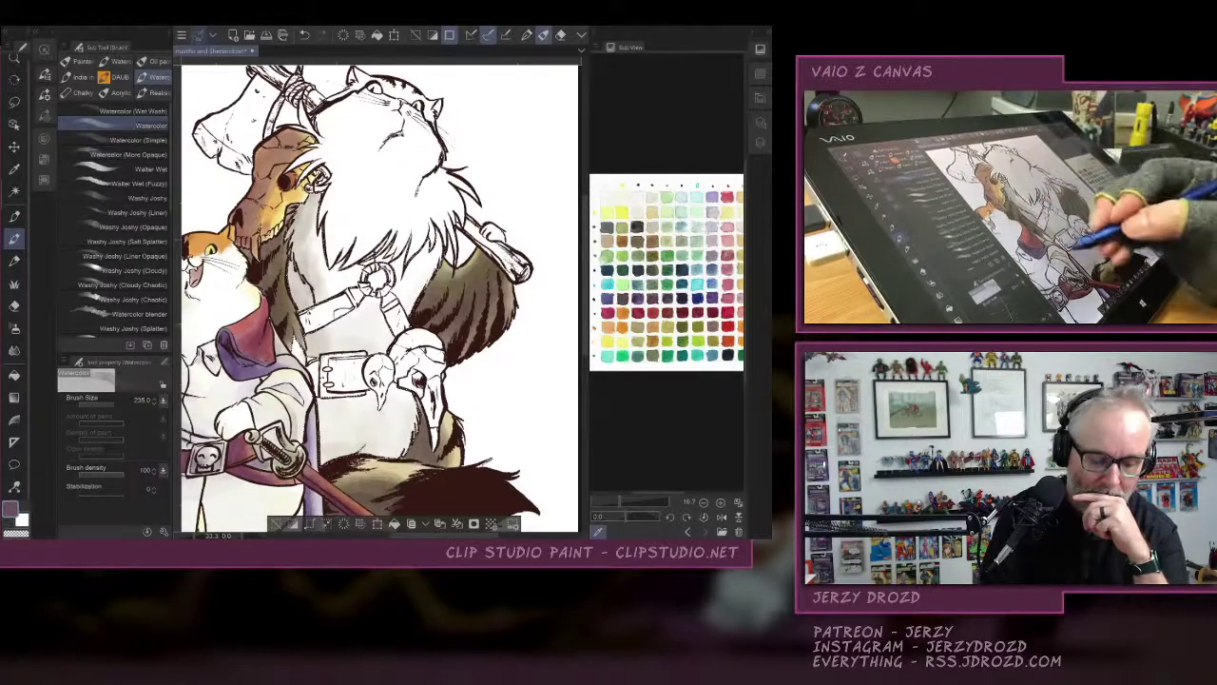
left_click_drag(369, 447, 409, 449)
Sample a beige grey and shade the fur below the beard and around the harness ring with Watercolor (More Opaque).
left_click(618, 209)
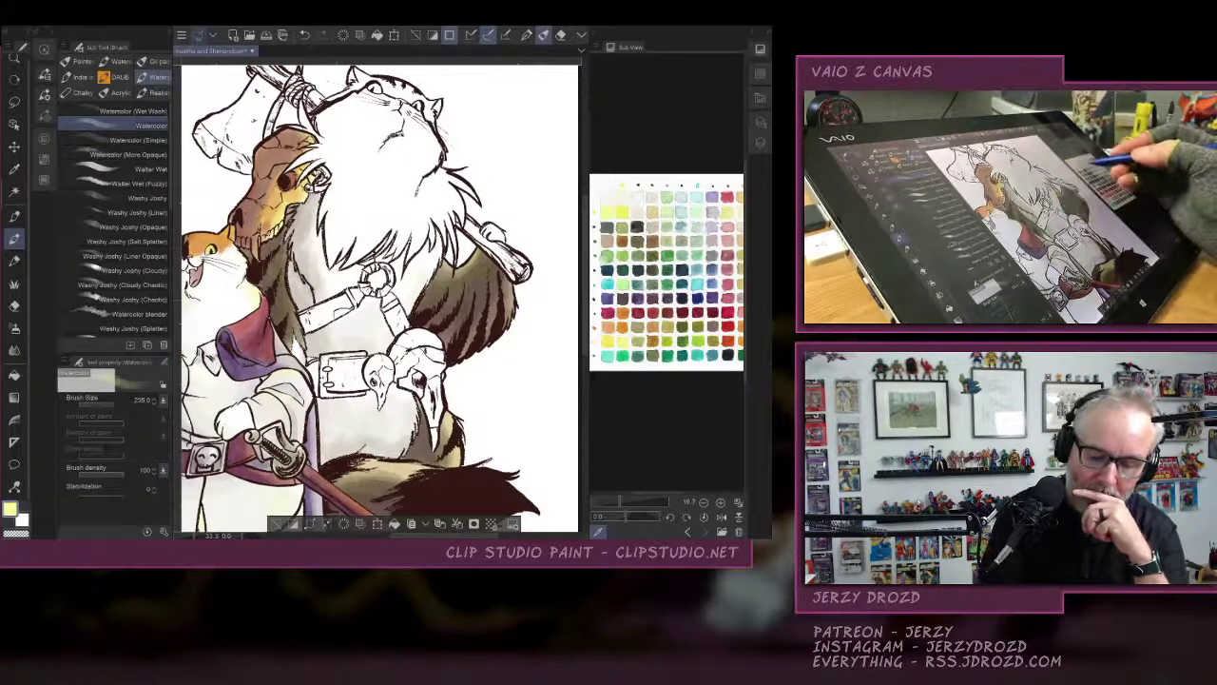
left_click(656, 218)
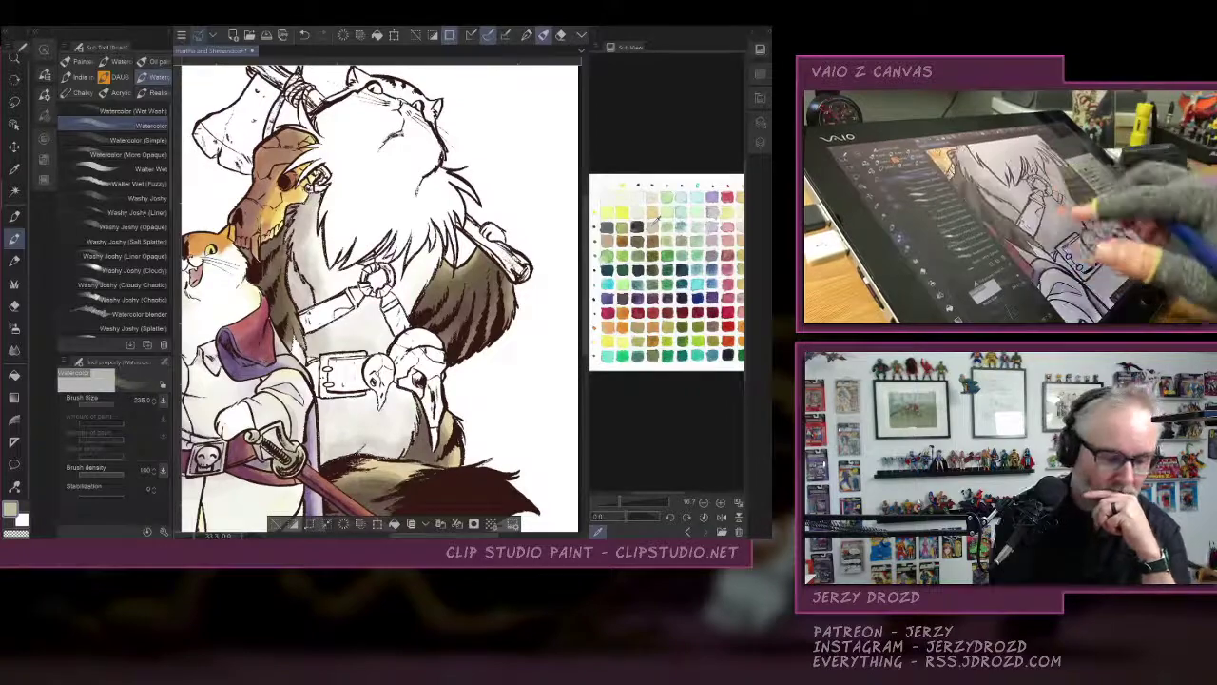
scroll(348, 334, "up", 2)
left_click_drag(380, 285, 492, 318)
left_click(130, 154)
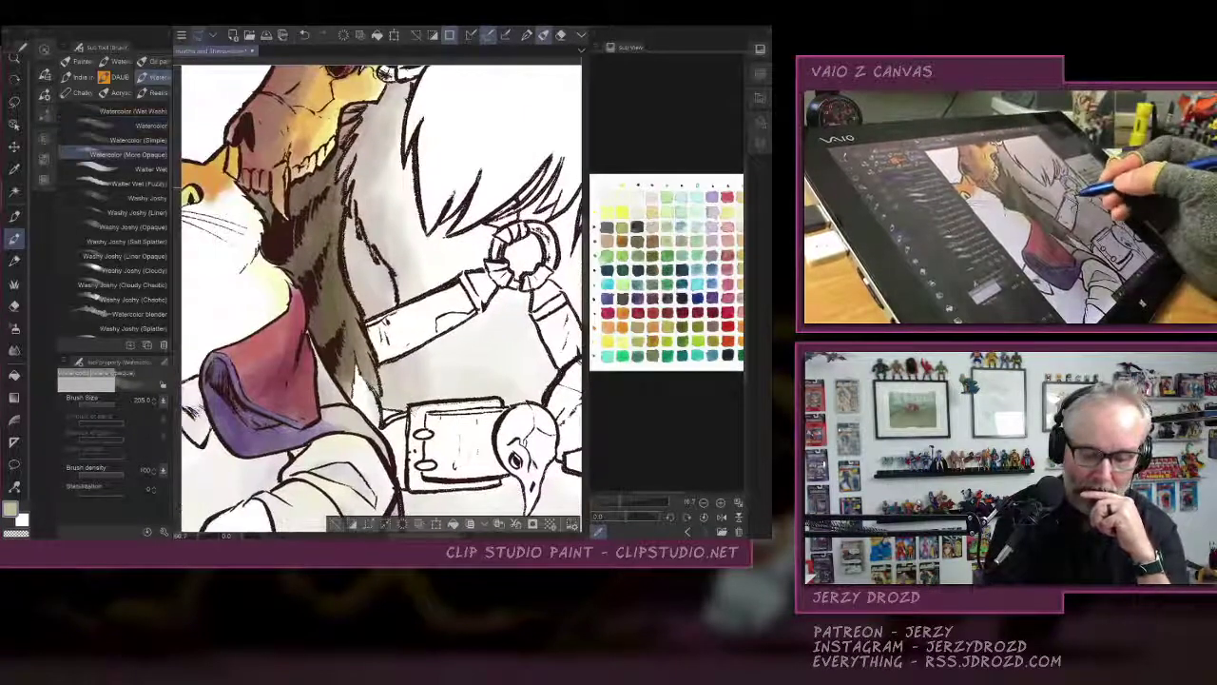
left_click_drag(521, 171, 546, 192)
left_click_drag(519, 243, 539, 251)
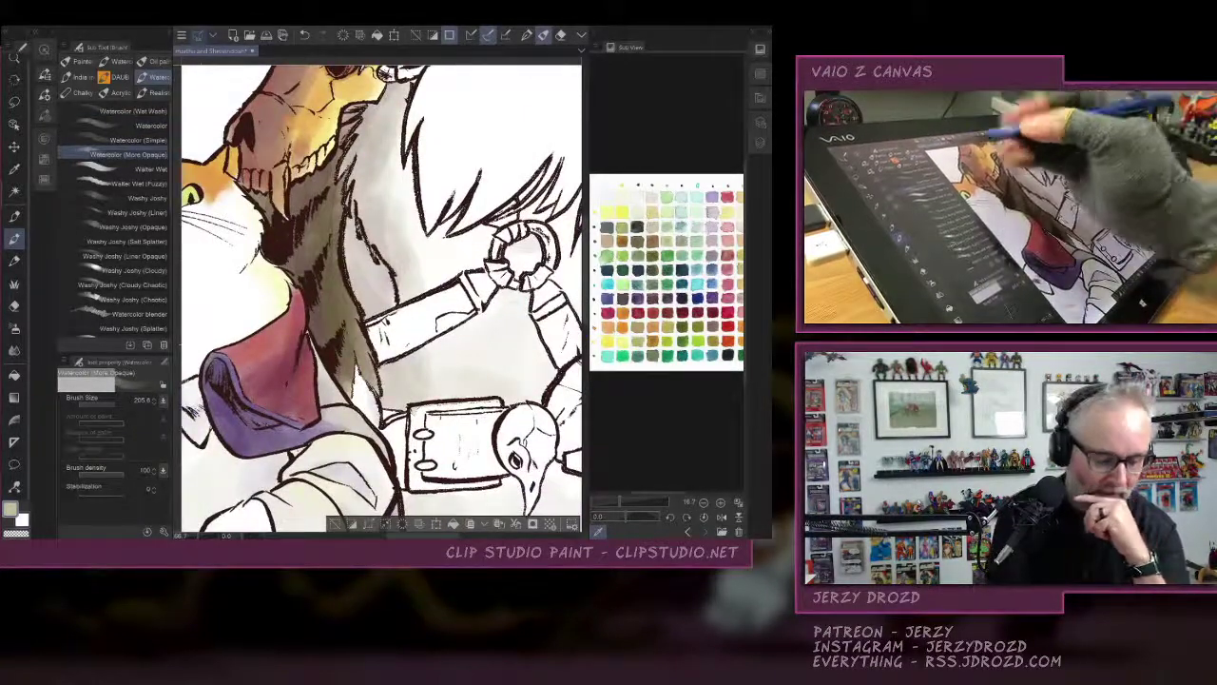
Undo the last stroke, reduce the brush size to 105.3, and deepen the fur shadows along the beard and harness.
key("ctrl+z")
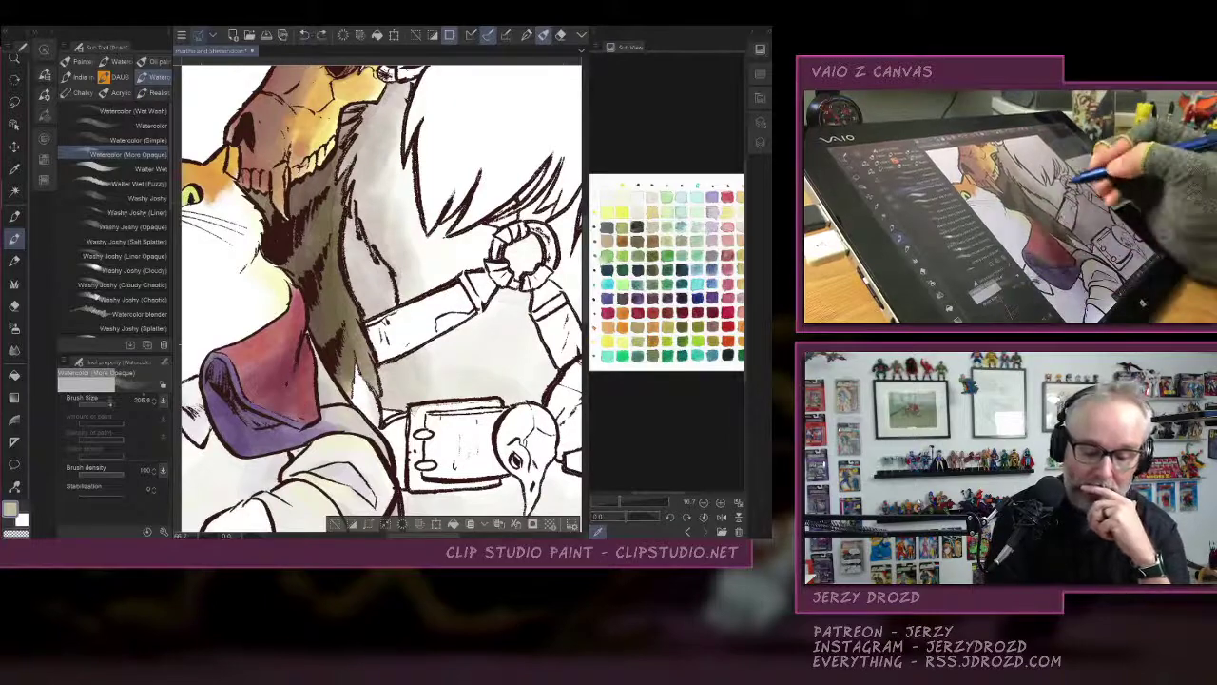
key("bracketleft")
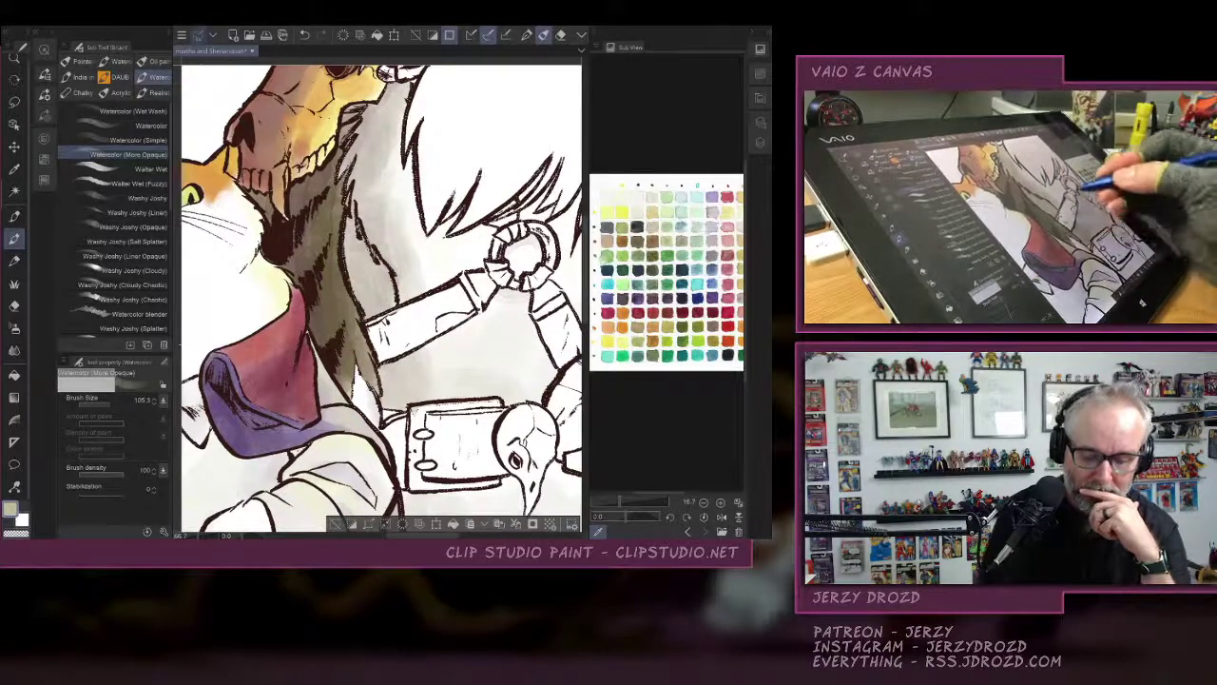
left_click_drag(457, 419, 321, 217)
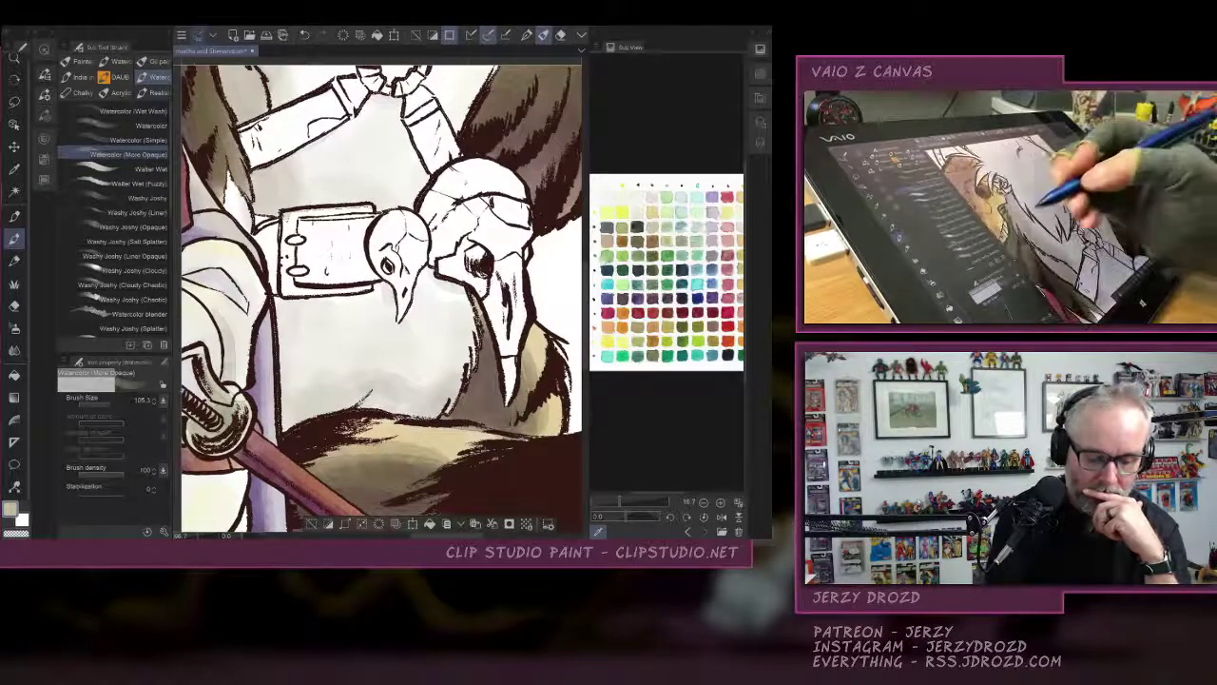
mouse_move(380, 142)
left_mouse_down()
mouse_move(352, 470)
mouse_move(418, 452)
left_mouse_up()
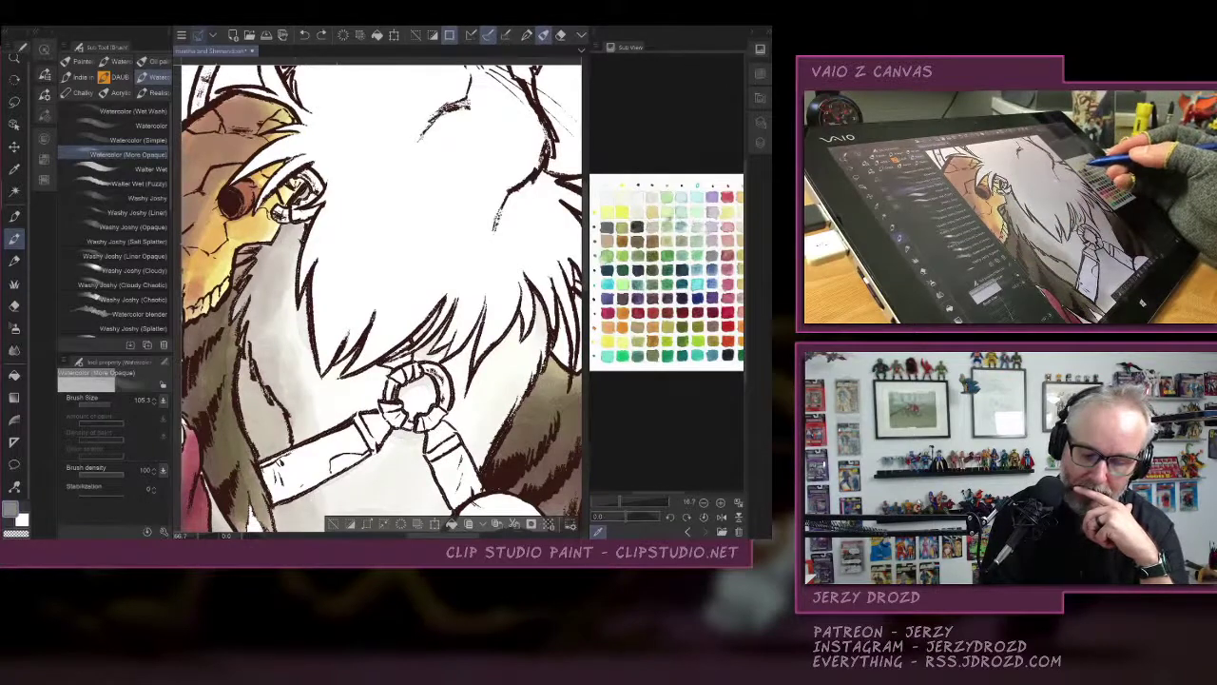
Sample a tan and tint the chest between the straps and the belly below the belt, finishing with Watercolor and clearing the selection.
left_click(650, 213)
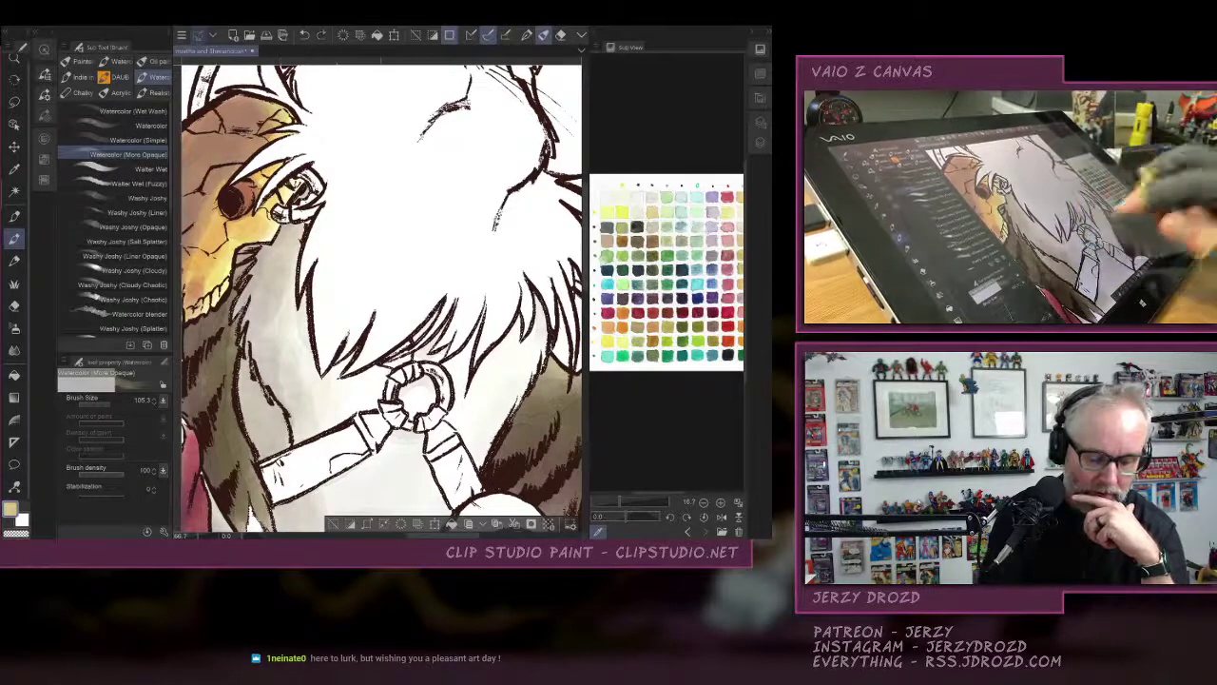
left_click_drag(514, 324, 500, 162)
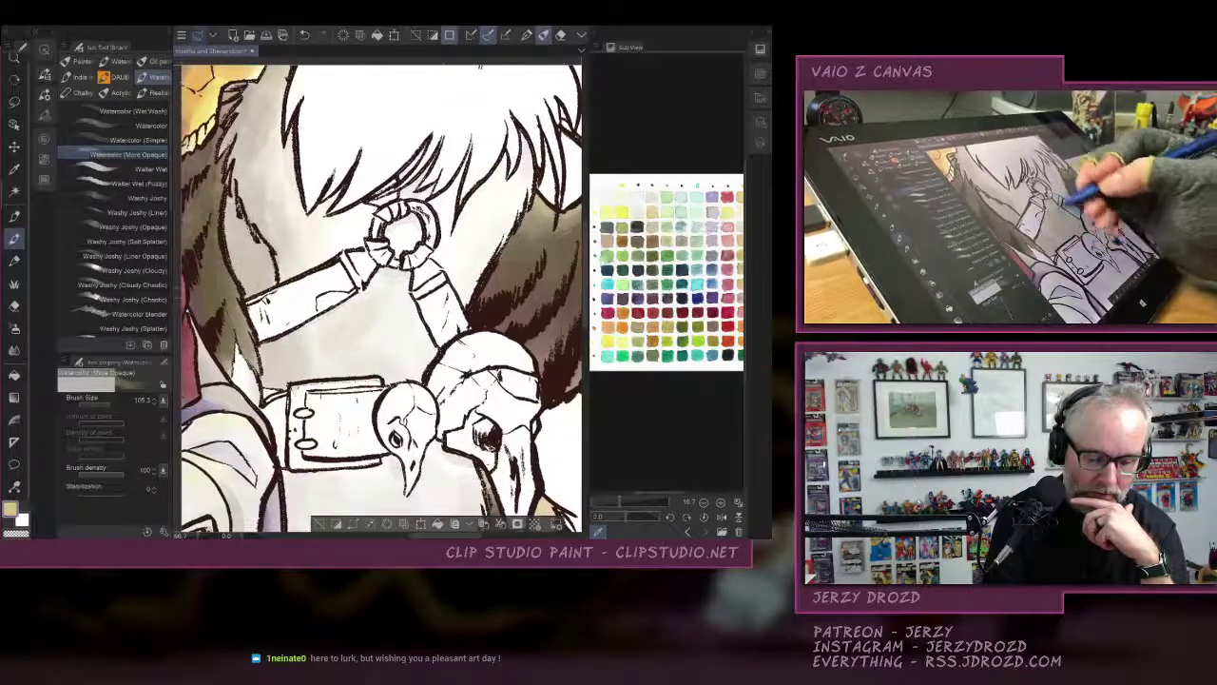
left_click_drag(376, 323, 370, 345)
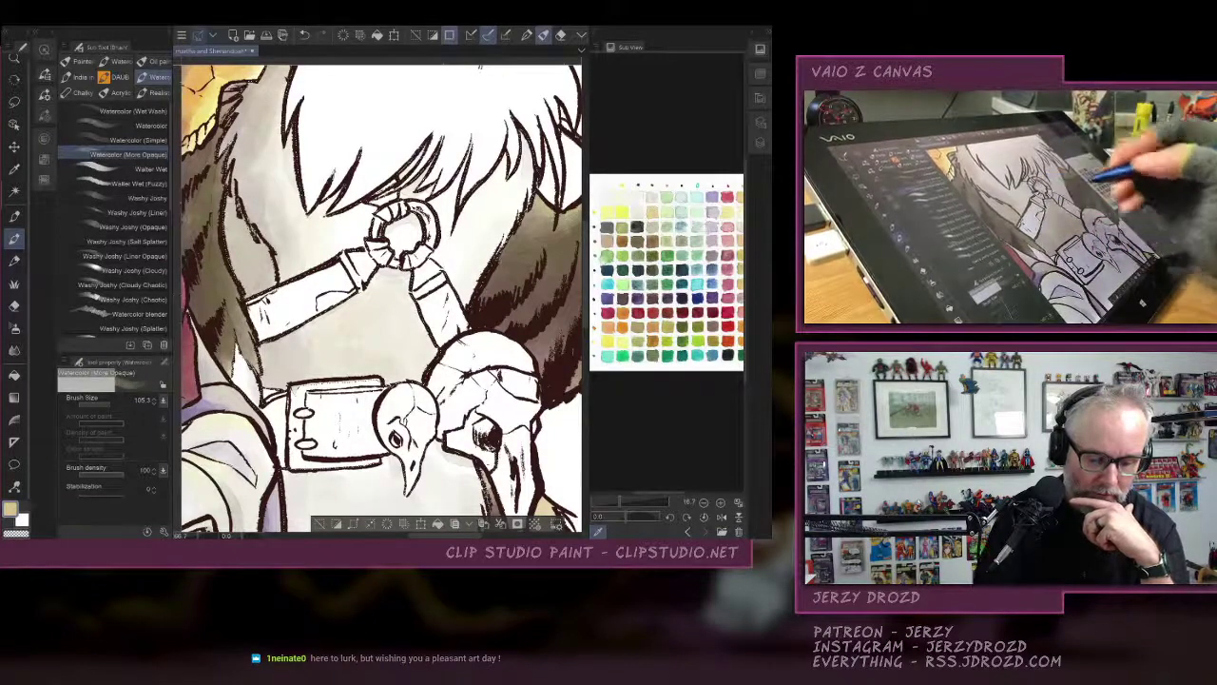
left_click_drag(362, 428, 385, 237)
left_click(154, 122)
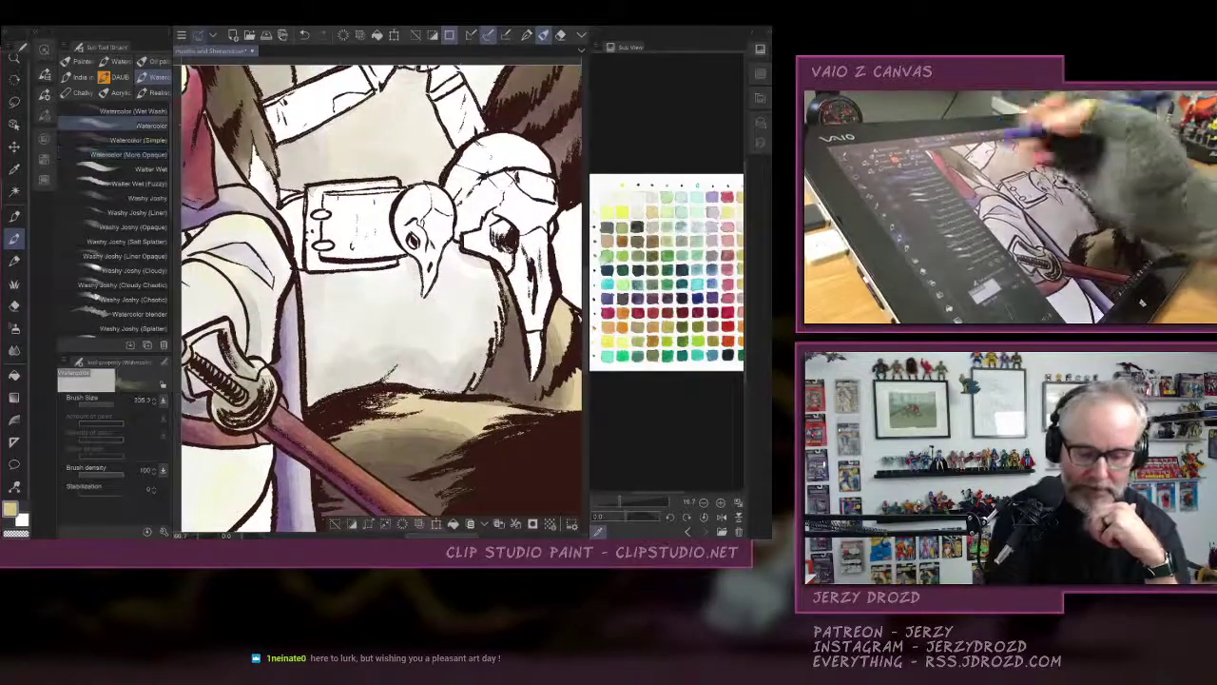
mouse_move(328, 286)
left_mouse_down()
mouse_move(371, 305)
mouse_move(399, 341)
mouse_move(468, 338)
left_mouse_up()
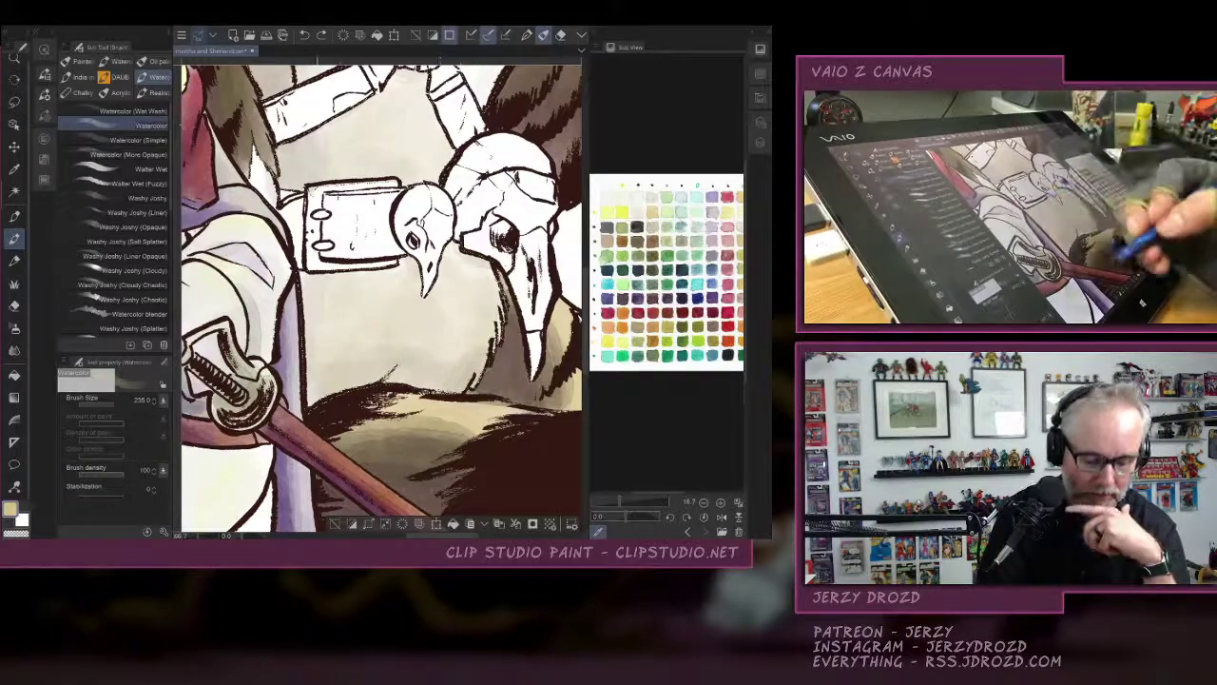
key("ctrl+d")
key("ctrl+0")
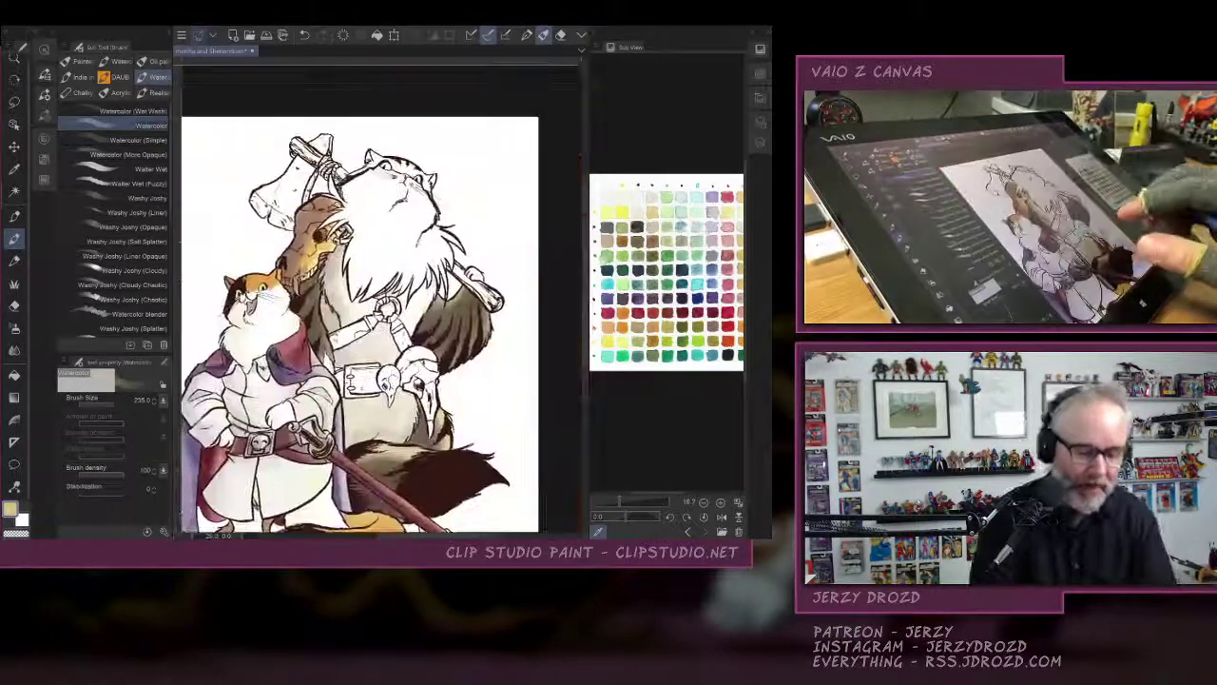
Restore the body selection and check the companion's foot beside the scabbard tip against the whole illustration.
scroll(381, 299, "down", 3)
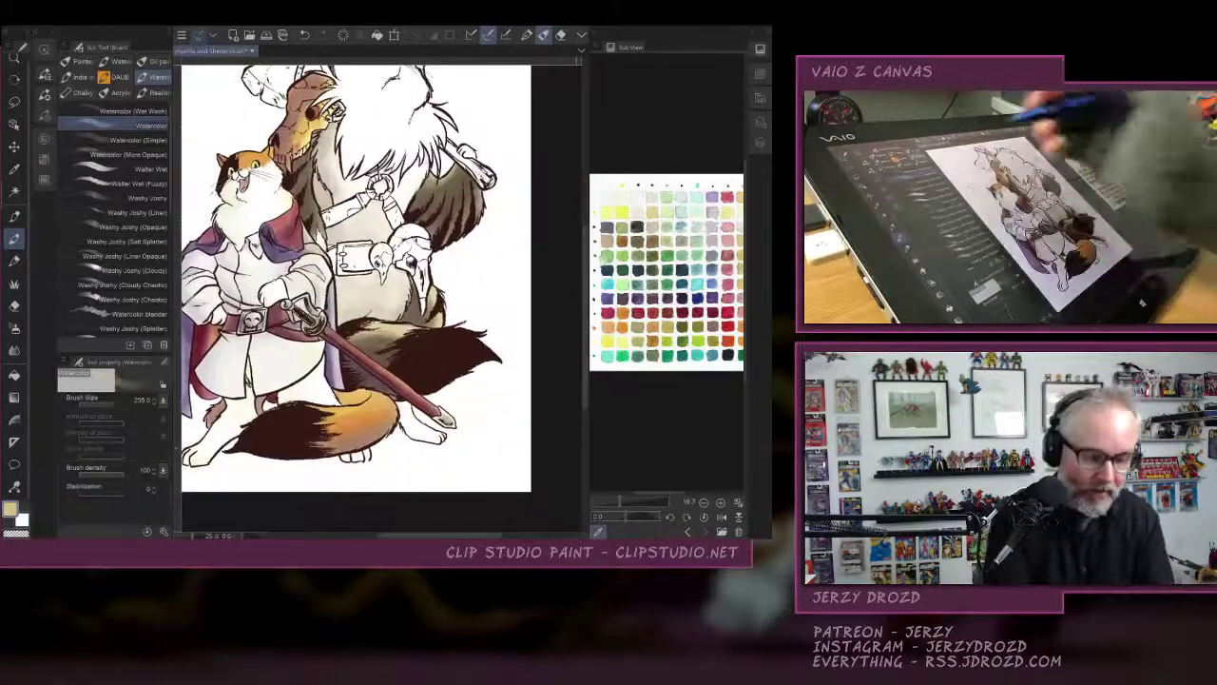
scroll(380, 298, "down", 1)
key("ctrl+z")
scroll(380, 299, "down", 1)
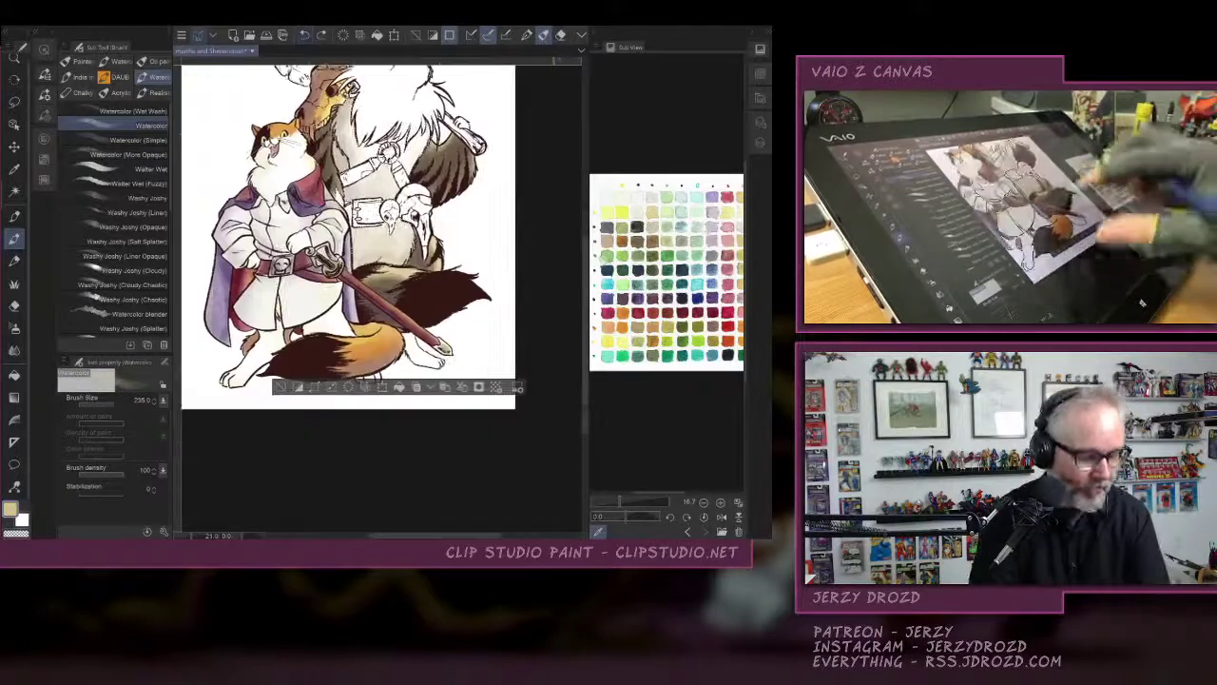
scroll(428, 371, "up", 4)
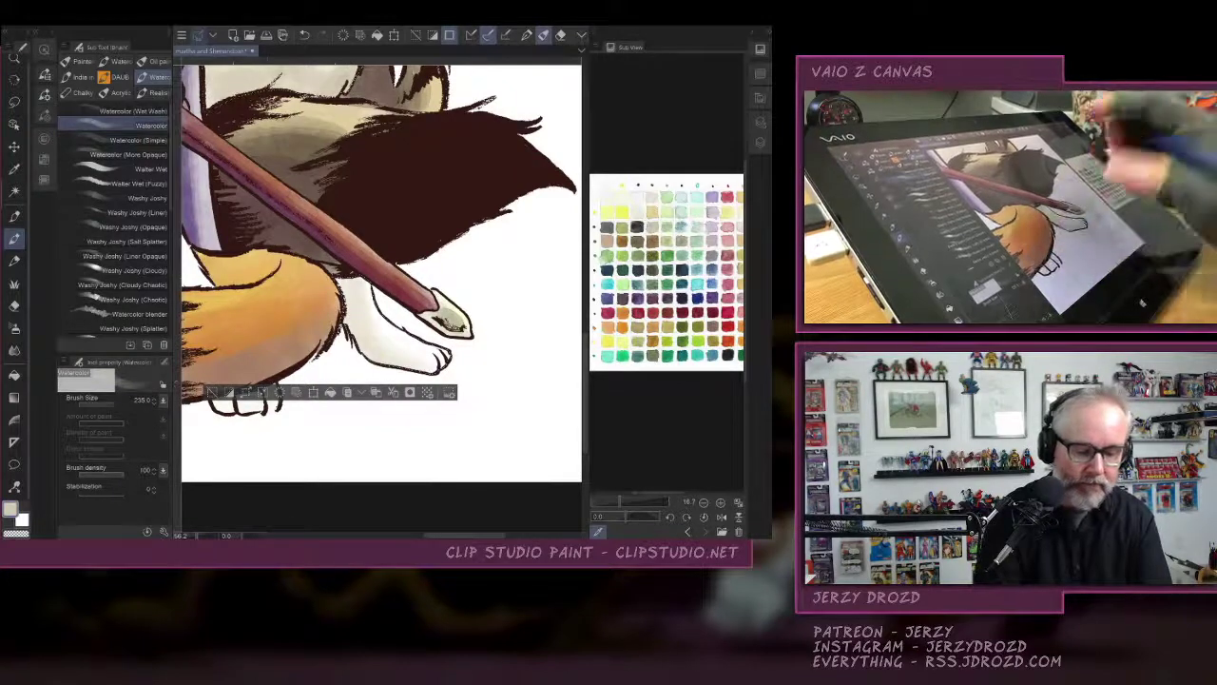
scroll(380, 271, "down", 5)
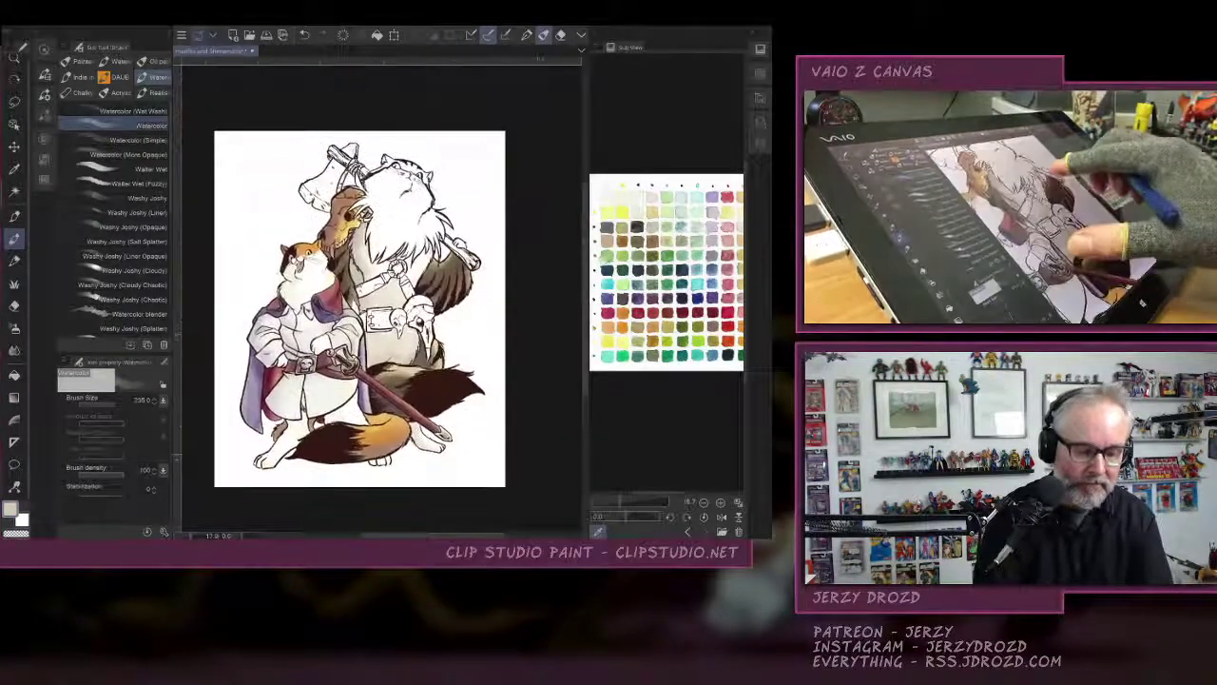
Save the illustration and restore the cleared selection of the companion's body.
scroll(380, 295, "up", 5)
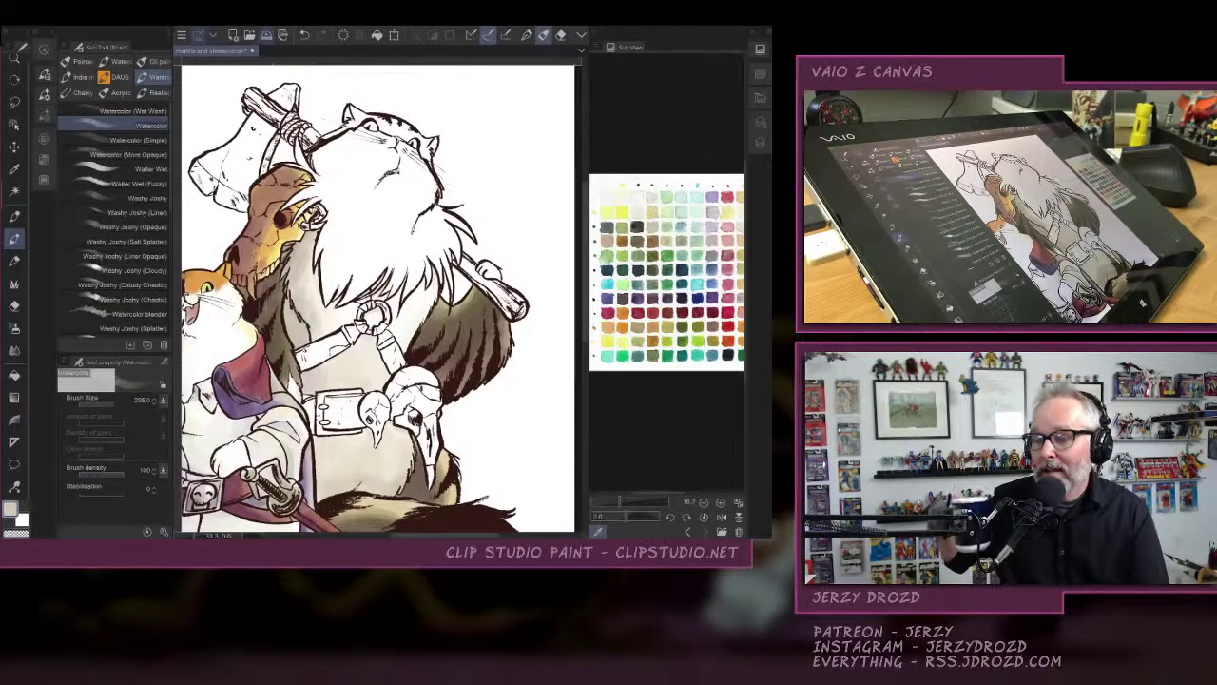
key("ctrl+s")
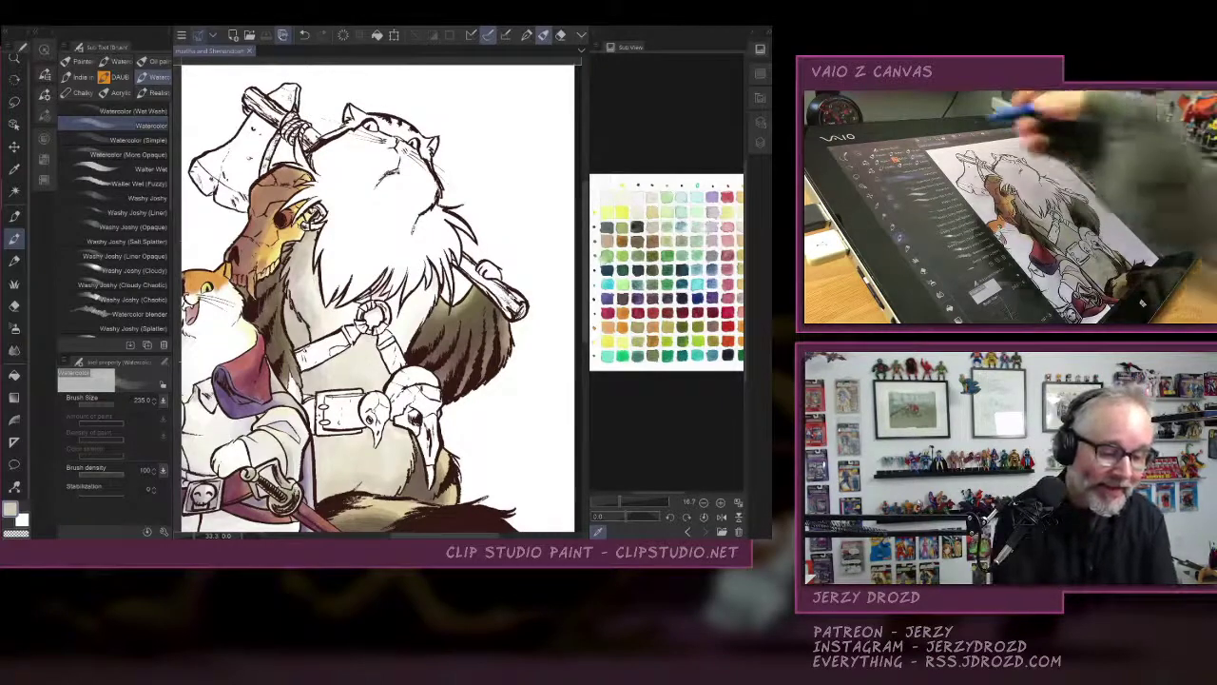
left_click(305, 35)
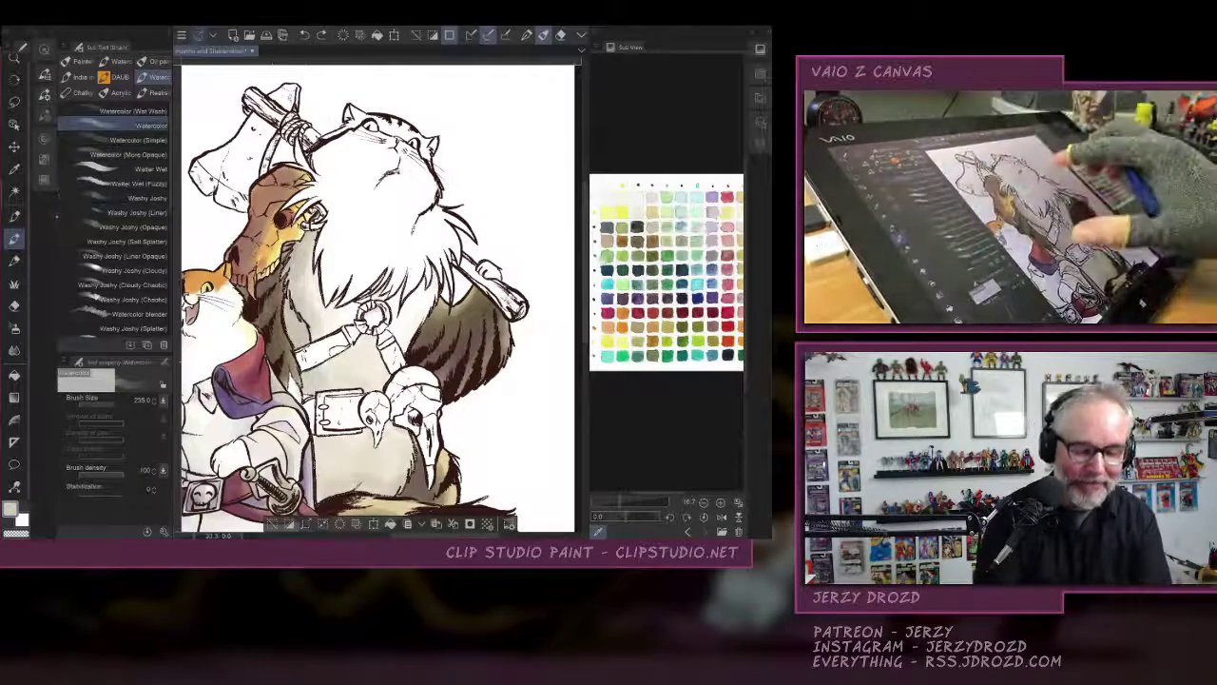
Sample a light yellow from the color chart for the fur around the harness and belt, and clear the body selection.
scroll(482, 284, "up", 4)
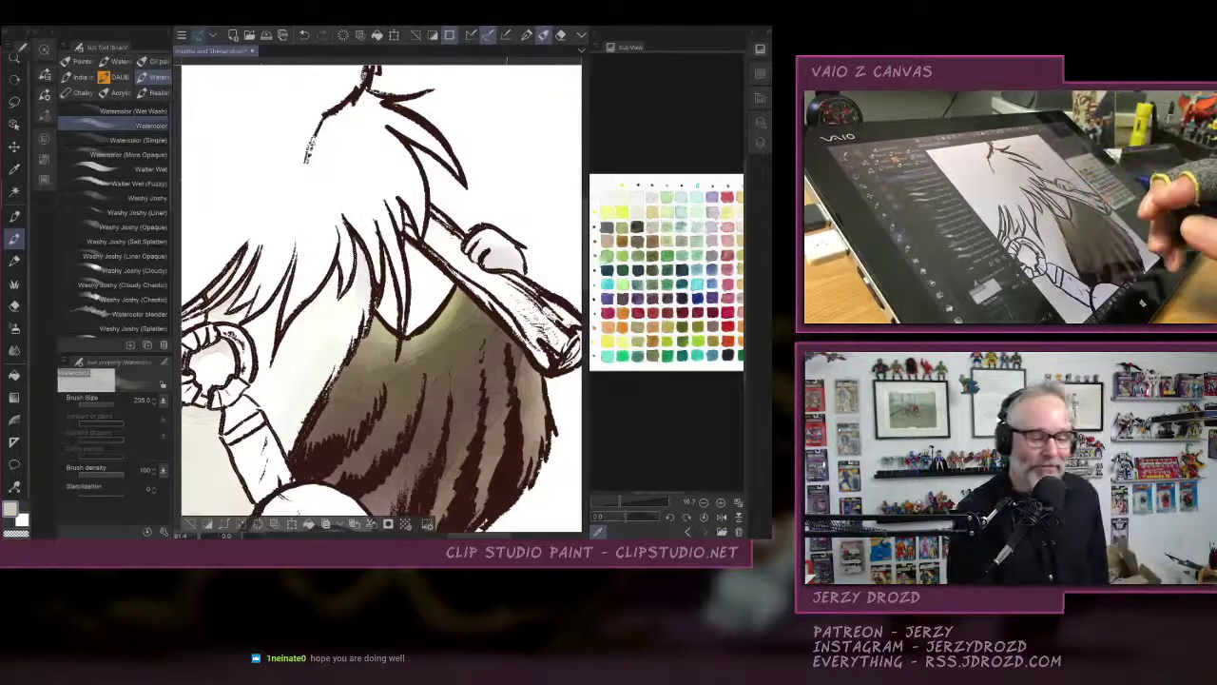
scroll(444, 371, "down", 4)
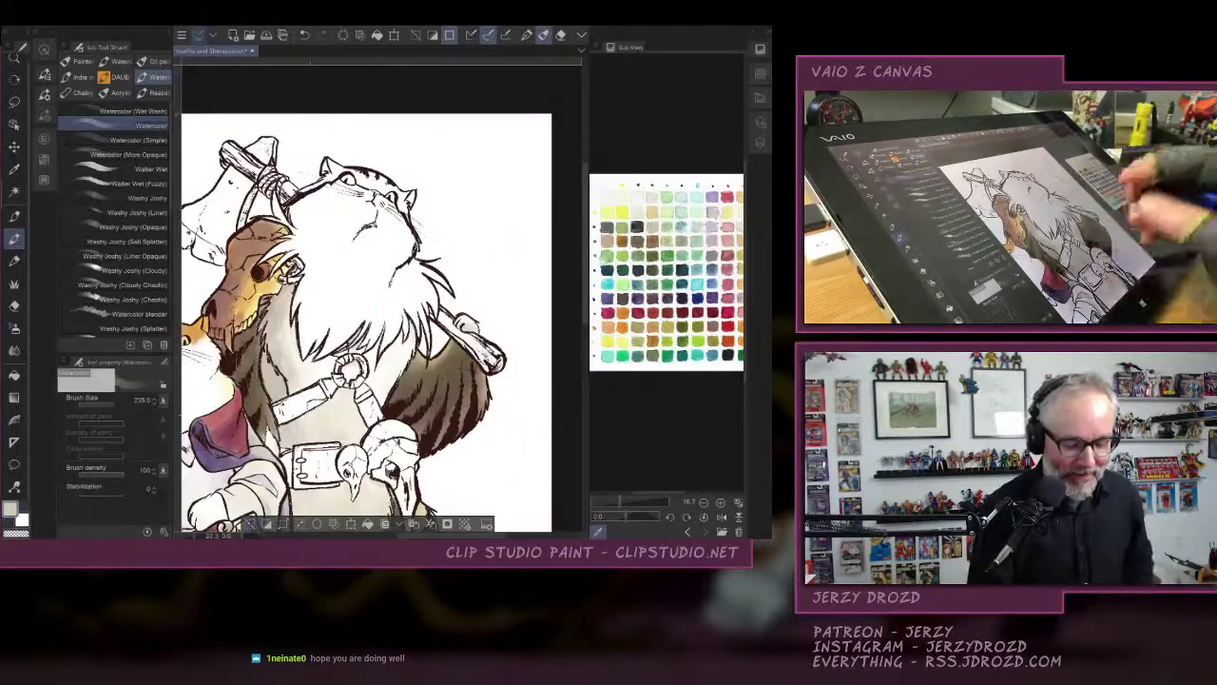
scroll(362, 409, "up", 3)
scroll(366, 409, "up", 1)
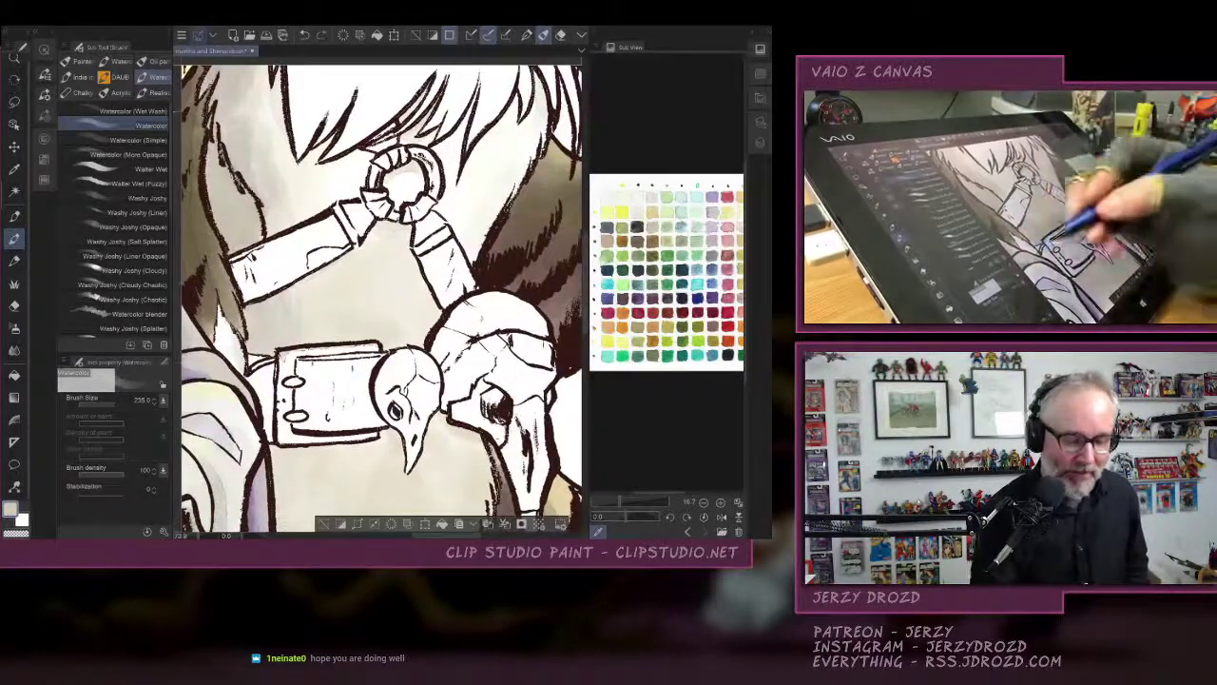
left_click(607, 212)
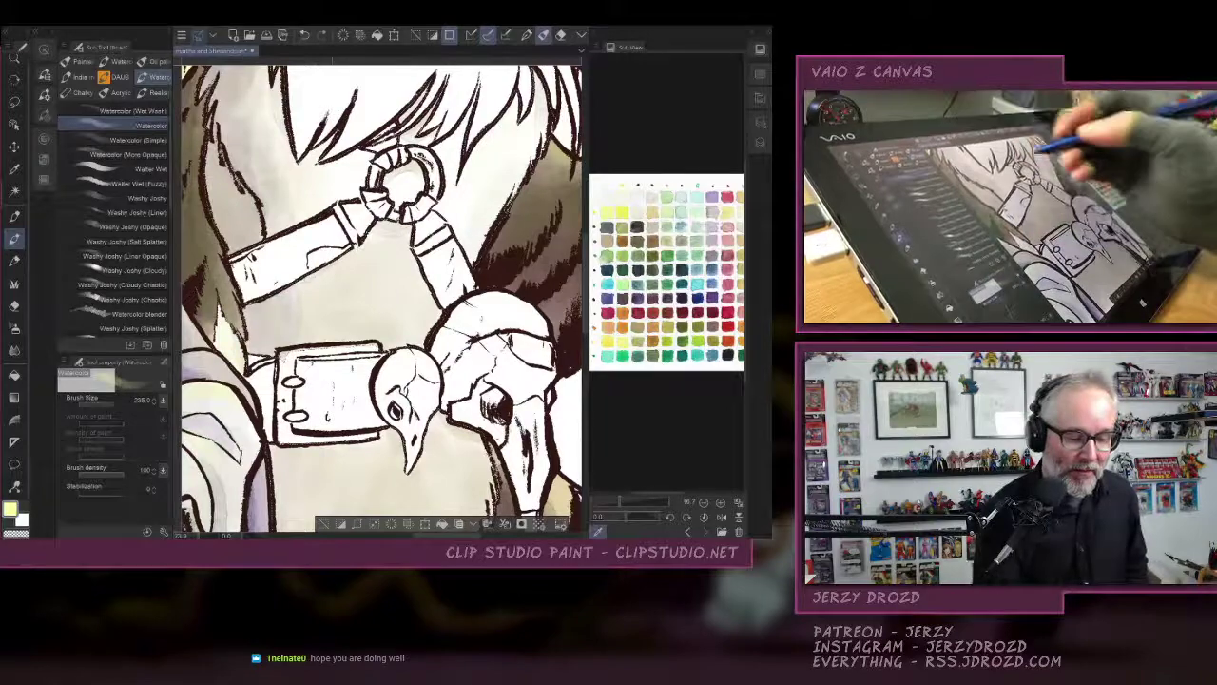
scroll(380, 295, "down", 2)
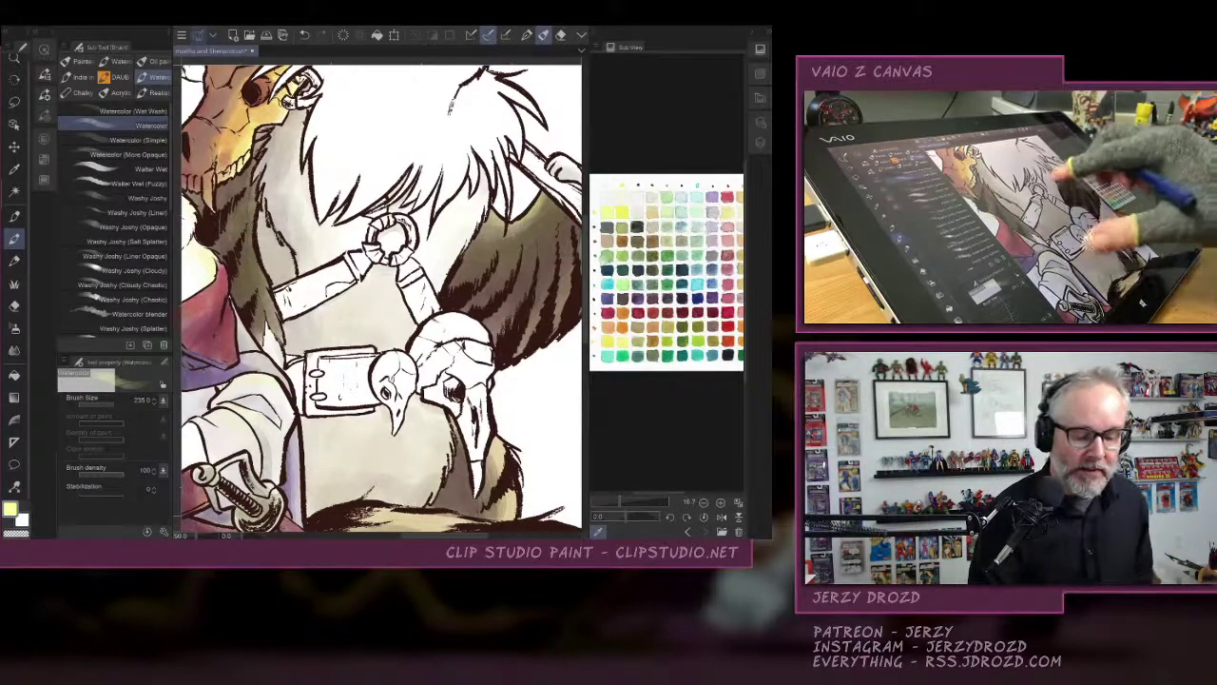
scroll(381, 300, "down", 2)
scroll(381, 300, "up", 1)
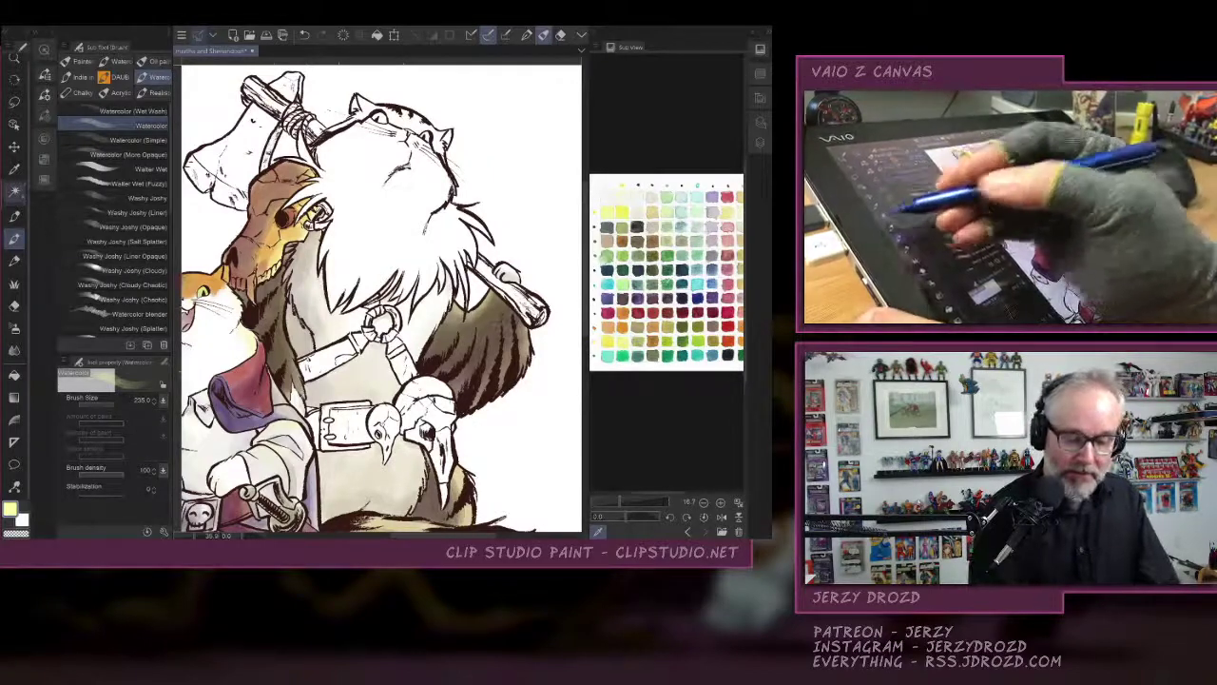
Select the companion's head and beard with Auto select referring to other layers, showing the Flats layer only for the selection.
left_click(14, 192)
left_click(760, 142)
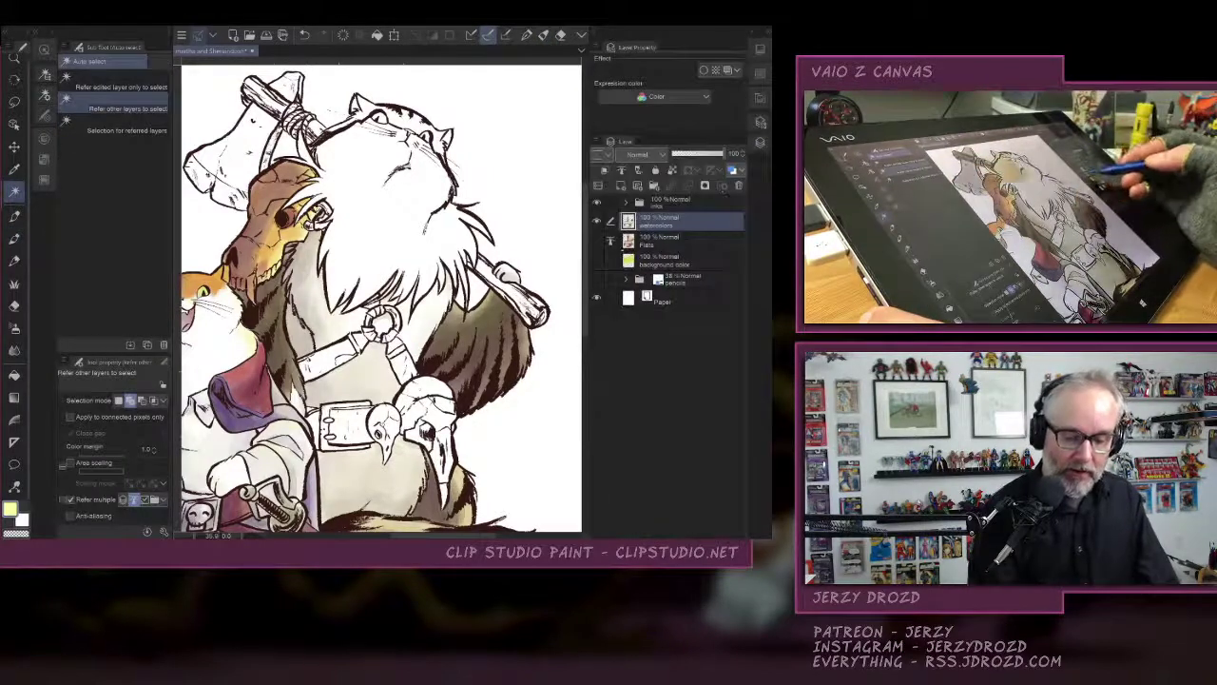
left_click(597, 240)
left_click(404, 244)
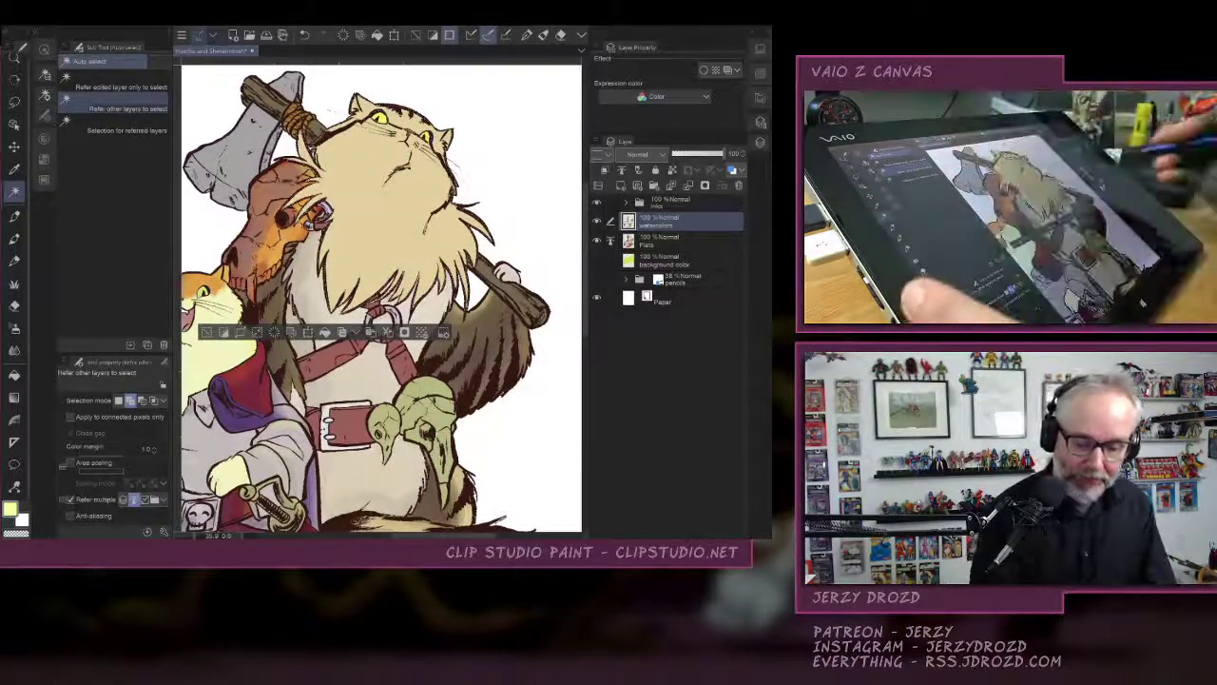
left_click(597, 241)
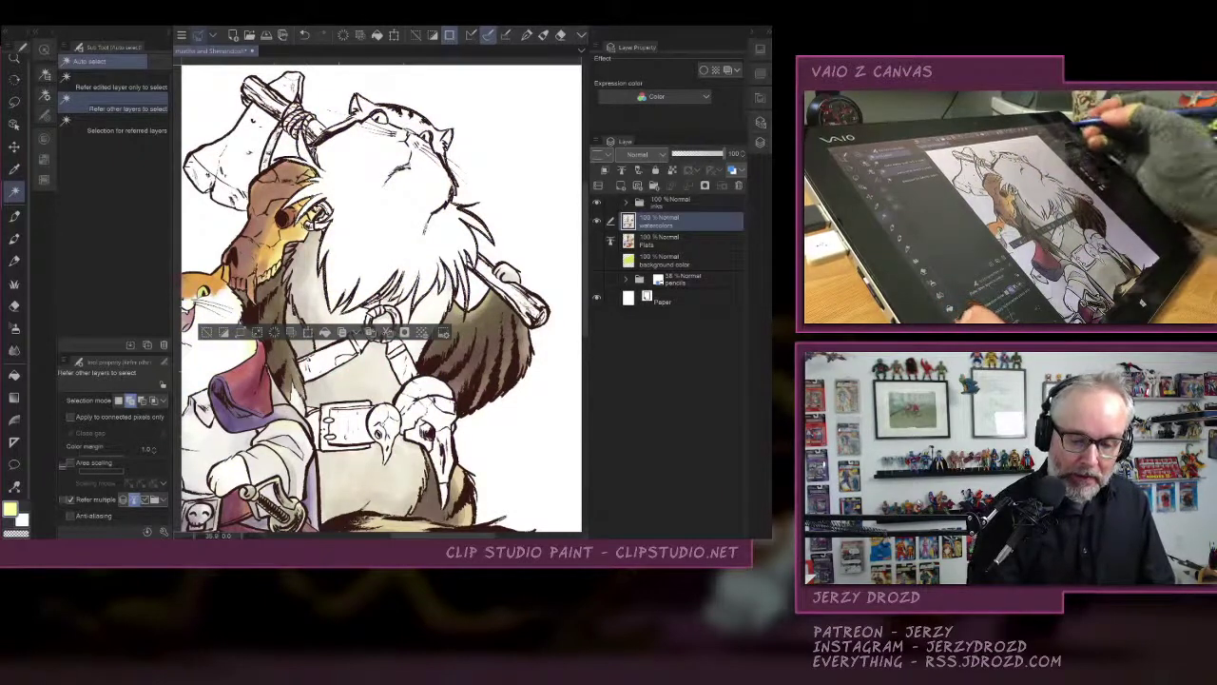
Sample a brown from the color chart, start washing the companion's forehead and cheek edge with Watercolor, and undo the last stroke.
left_click(760, 122)
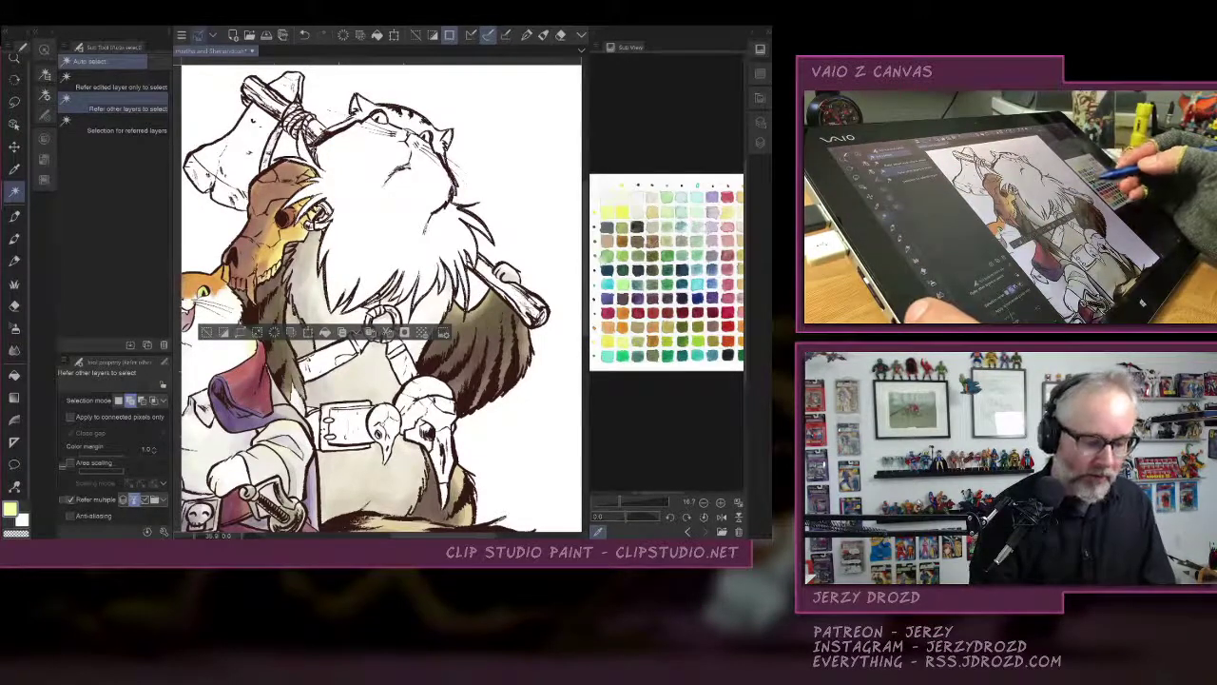
left_click(650, 244)
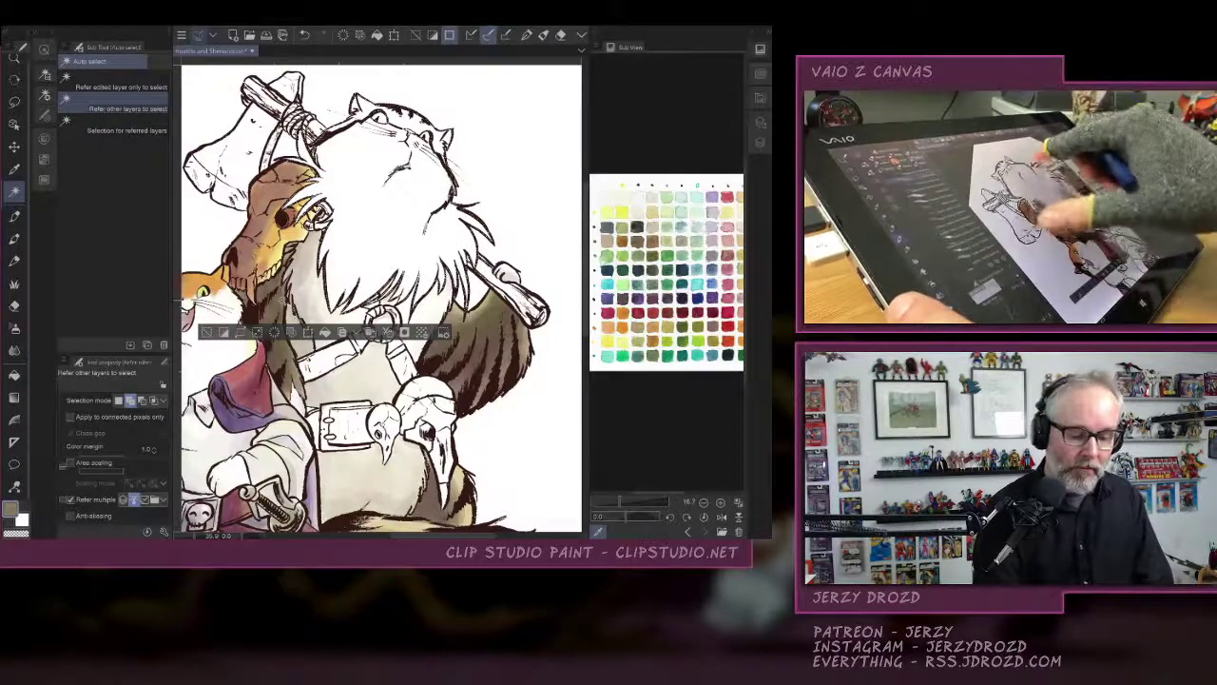
key("b")
scroll(404, 142, "up", 4)
mouse_move(309, 200)
left_mouse_down()
mouse_move(376, 179)
mouse_move(333, 198)
mouse_move(328, 183)
mouse_move(202, 269)
mouse_move(233, 355)
left_mouse_up()
key("ctrl+z")
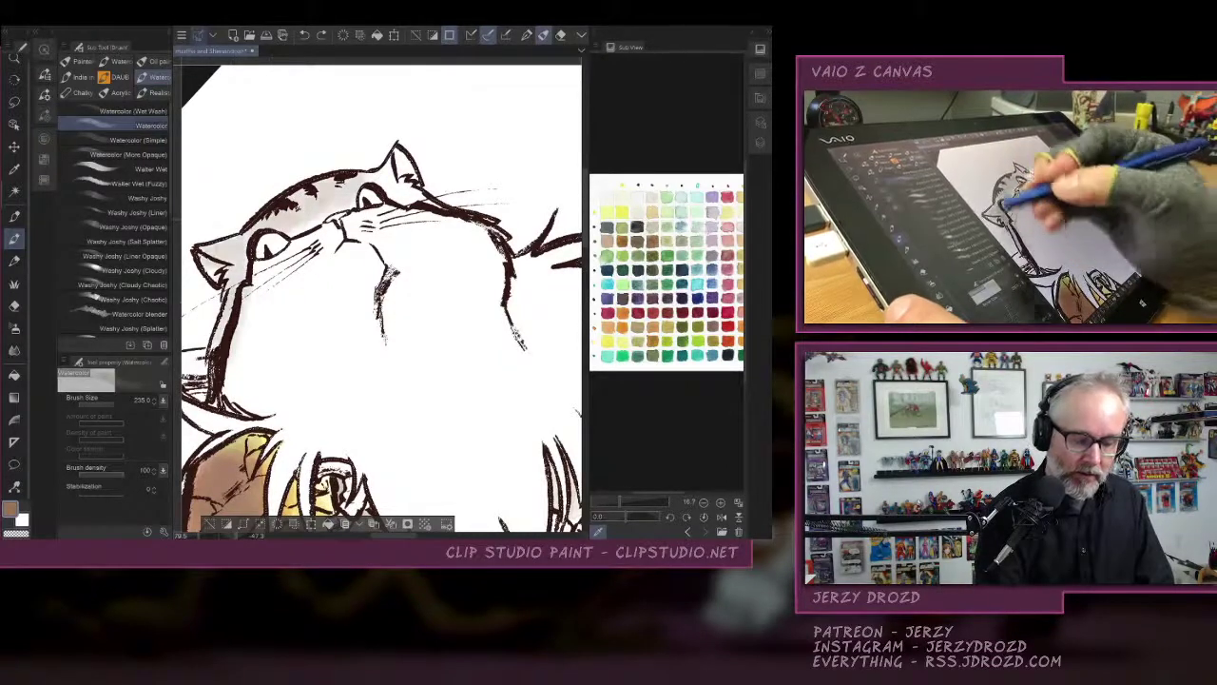
Build up the brown Watercolor wash over the companion's ears, forehead and near cheek edge.
mouse_move(374, 178)
left_mouse_down()
mouse_move(397, 159)
mouse_move(417, 194)
left_mouse_up()
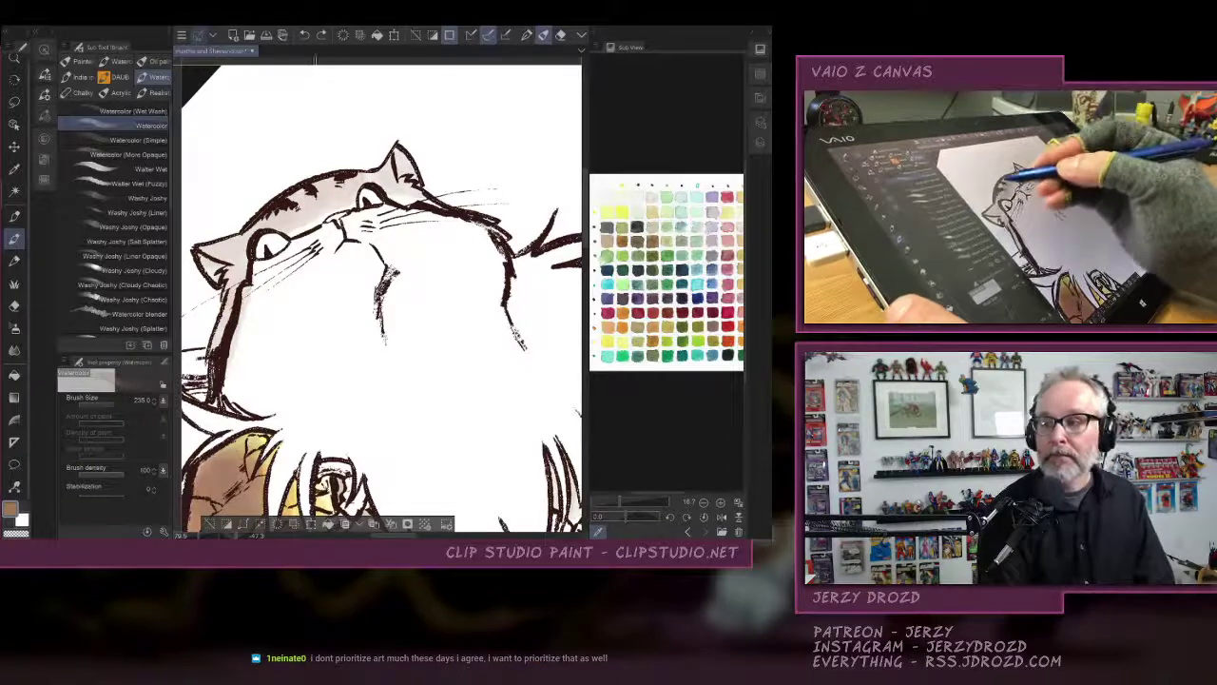
left_click_drag(345, 184, 285, 215)
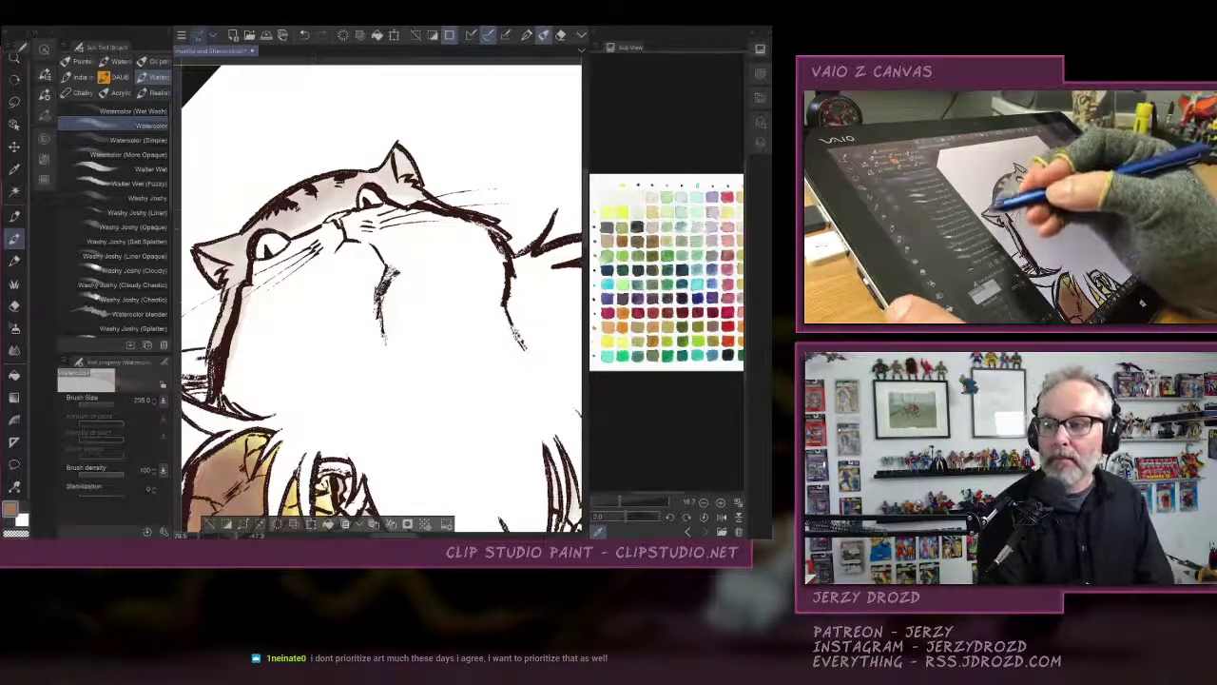
left_click_drag(238, 276, 229, 371)
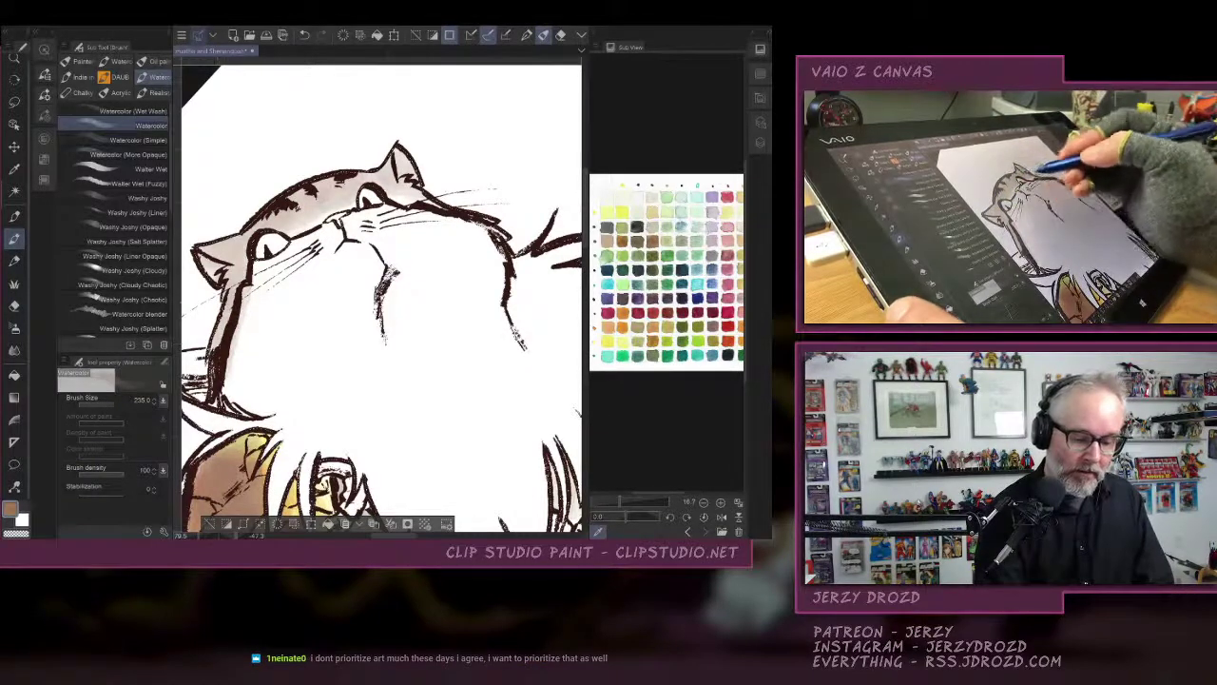
left_click_drag(400, 162, 406, 186)
left_click_drag(300, 196, 392, 167)
mouse_move(244, 238)
left_mouse_down()
mouse_move(219, 257)
mouse_move(232, 365)
left_mouse_up()
left_click_drag(398, 154, 407, 173)
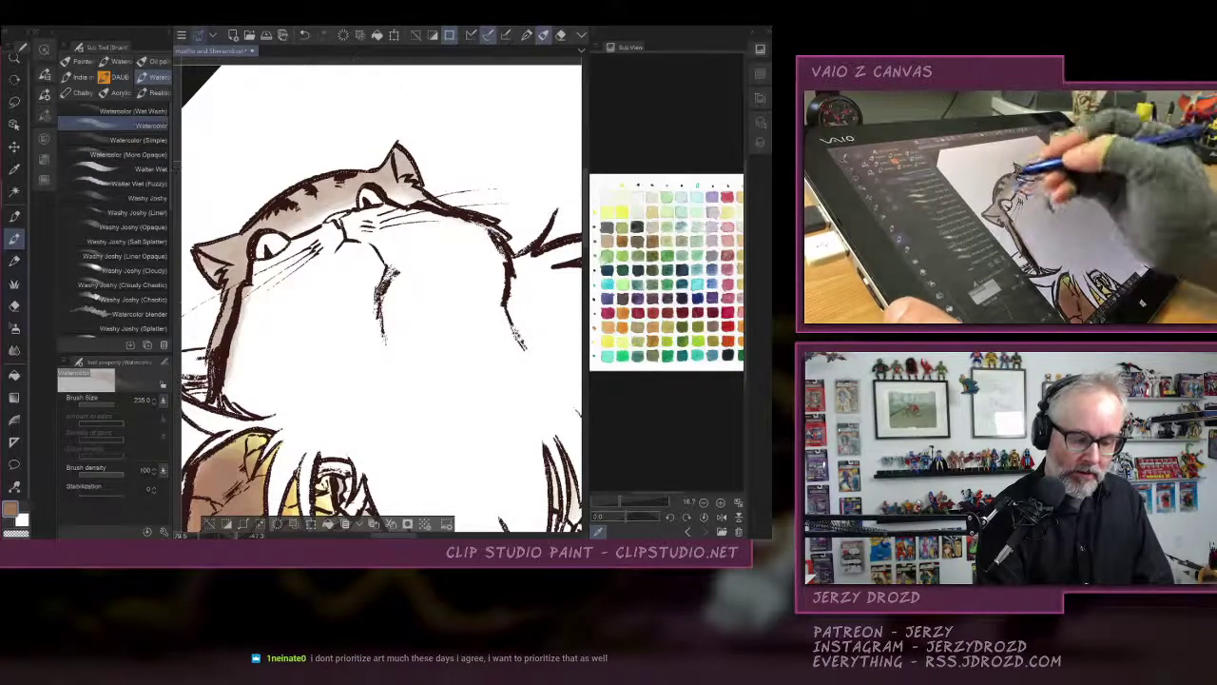
Deepen the brown across the forehead and ears, and shade both outer edges of the companion's cheeks and jaw.
left_click_drag(333, 185, 209, 261)
mouse_move(404, 185)
left_mouse_down()
mouse_move(502, 242)
mouse_move(502, 291)
left_mouse_up()
left_click_drag(483, 238, 500, 276)
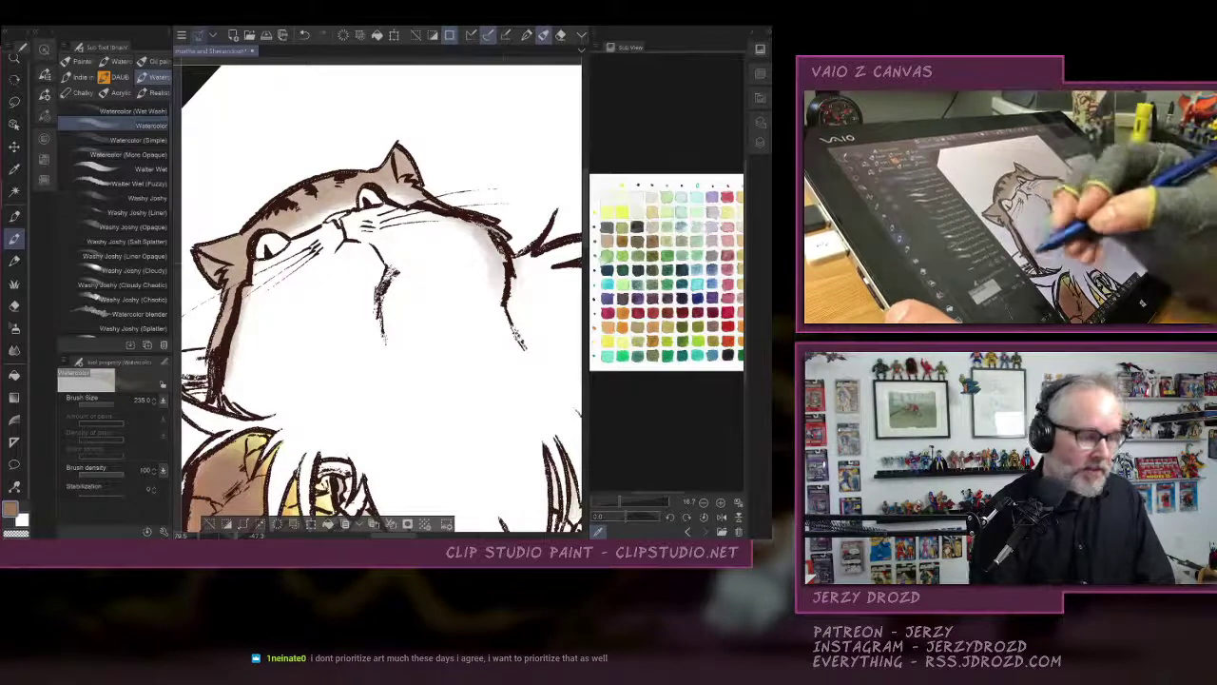
left_click_drag(240, 329, 228, 409)
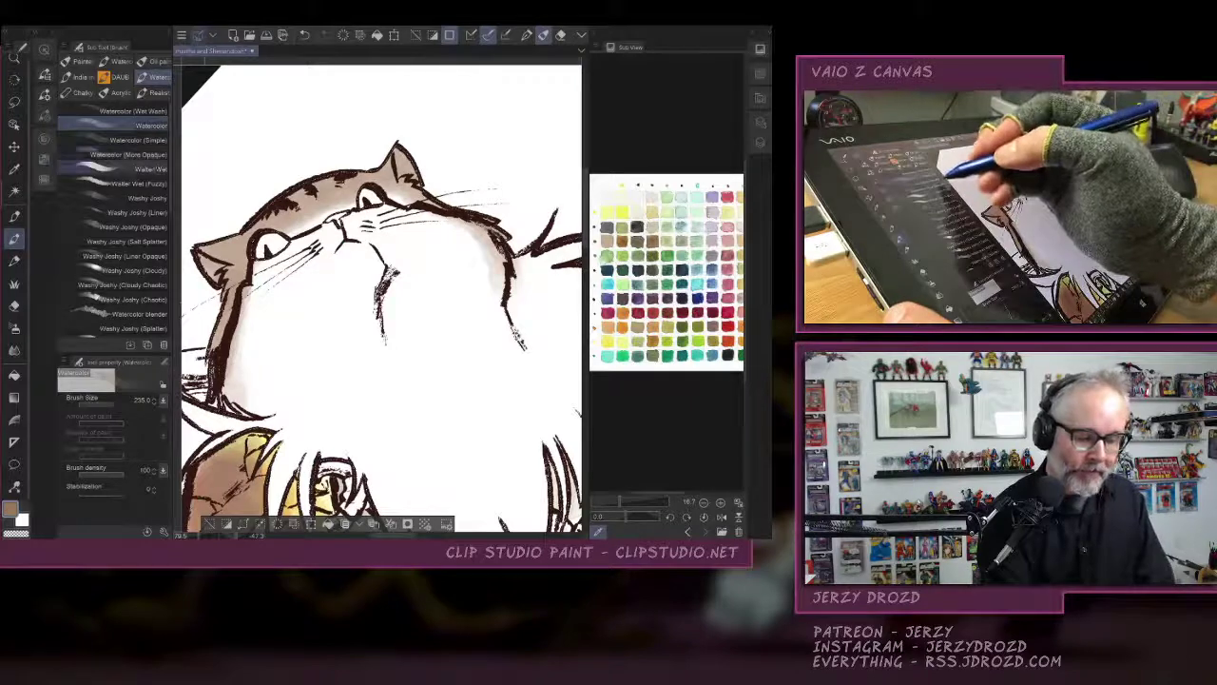
Sample an olive brown and darken the companion's ears, forehead and cheek edge with Watercolor (More Opaque).
left_click(128, 155)
left_click(647, 235)
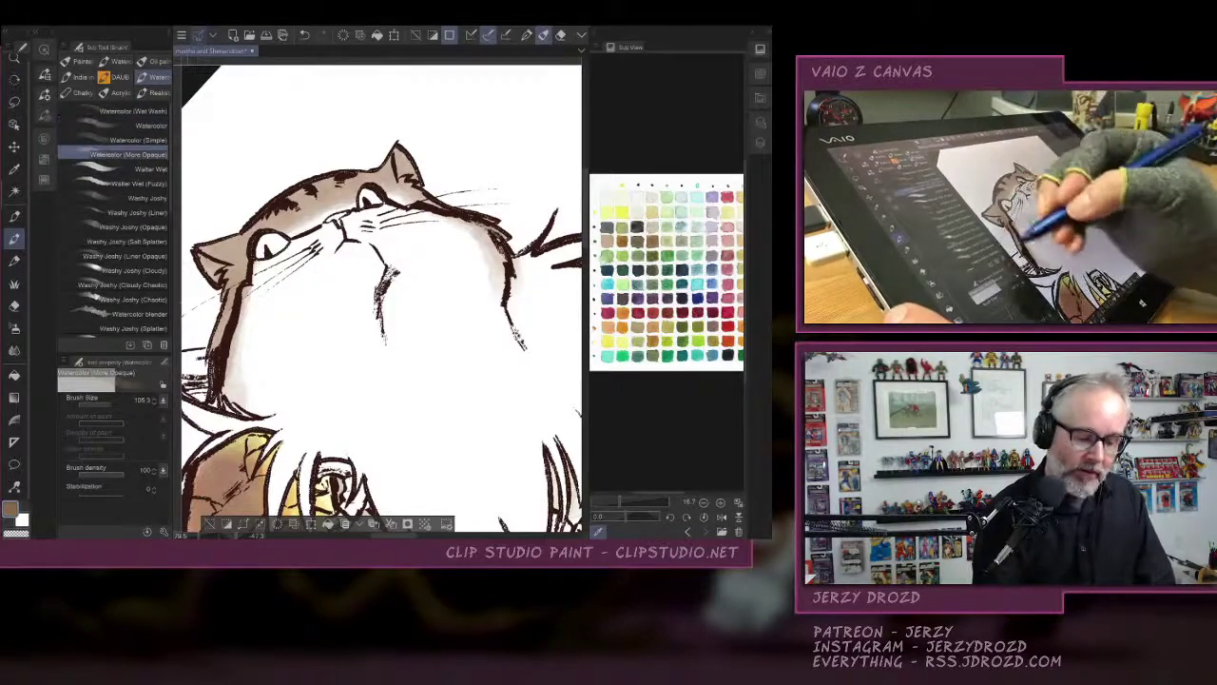
mouse_move(237, 249)
left_mouse_down()
mouse_move(231, 302)
mouse_move(209, 275)
left_mouse_up()
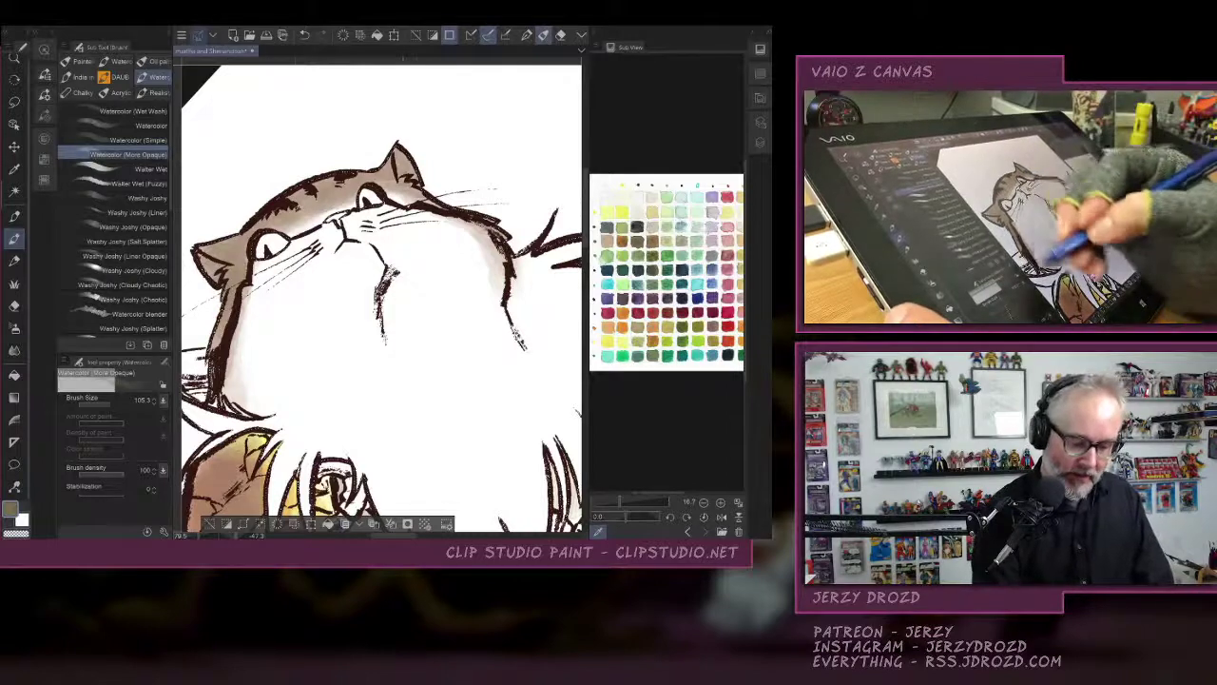
left_click_drag(234, 338, 224, 385)
left_click_drag(210, 270, 236, 251)
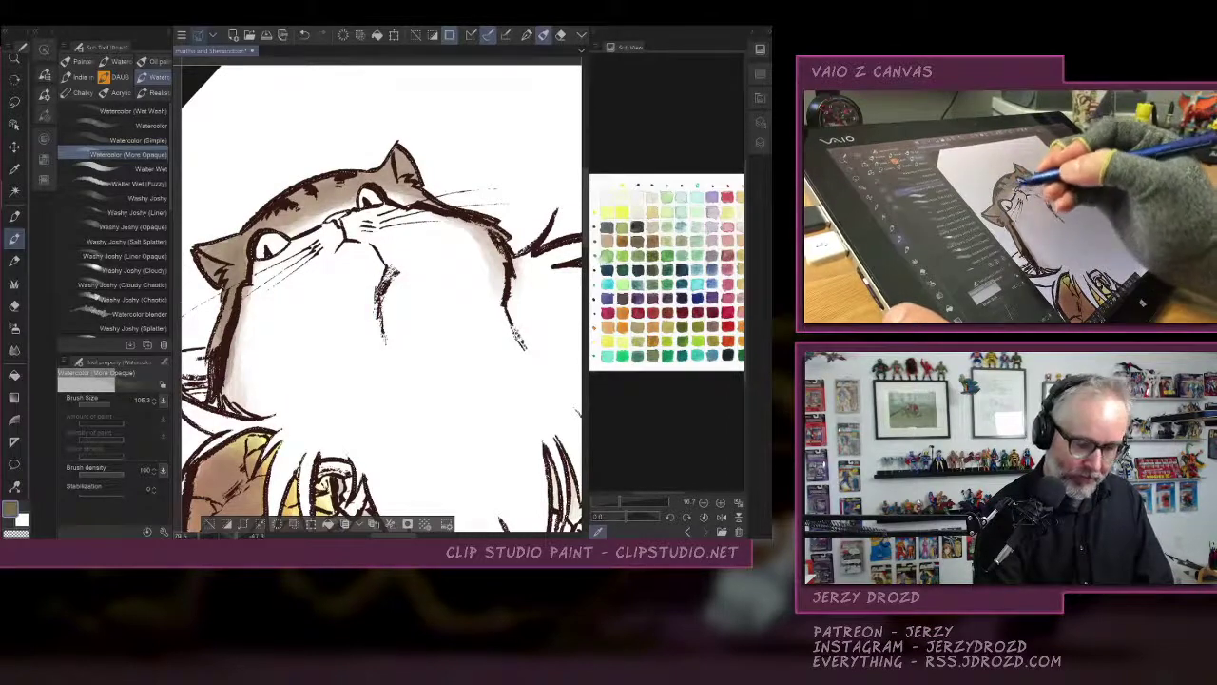
left_click_drag(325, 217, 291, 234)
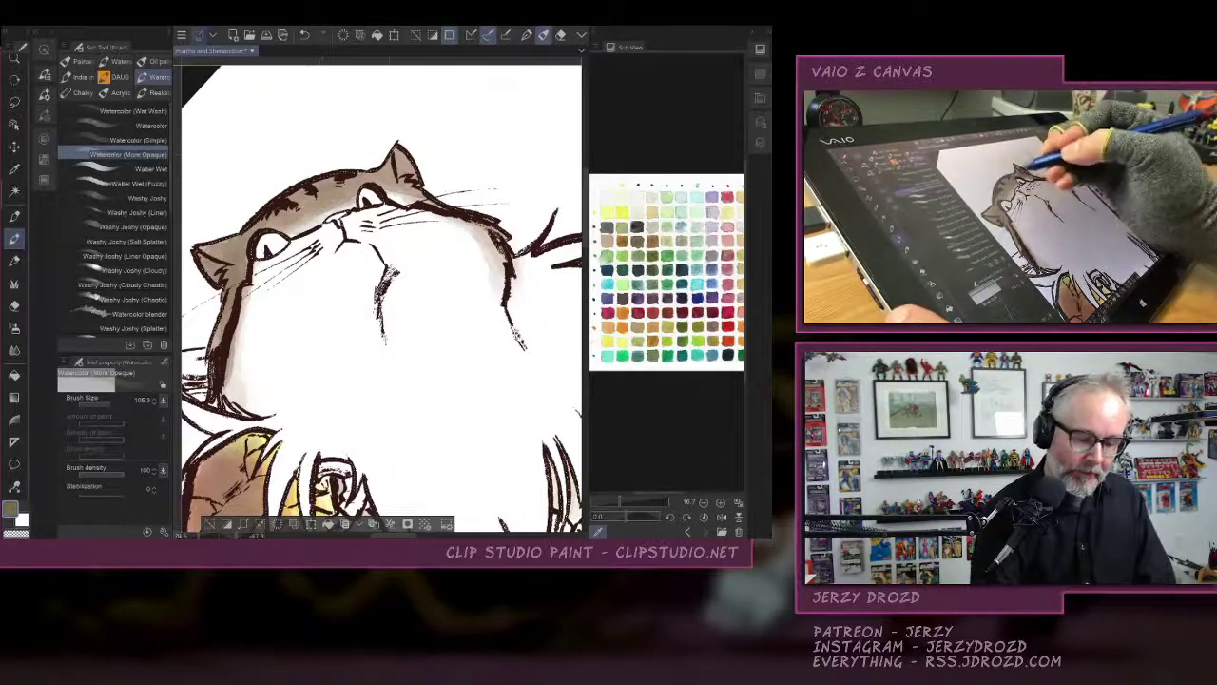
mouse_move(399, 152)
left_mouse_down()
mouse_move(413, 175)
mouse_move(398, 200)
mouse_move(407, 204)
mouse_move(338, 206)
mouse_move(291, 232)
left_mouse_up()
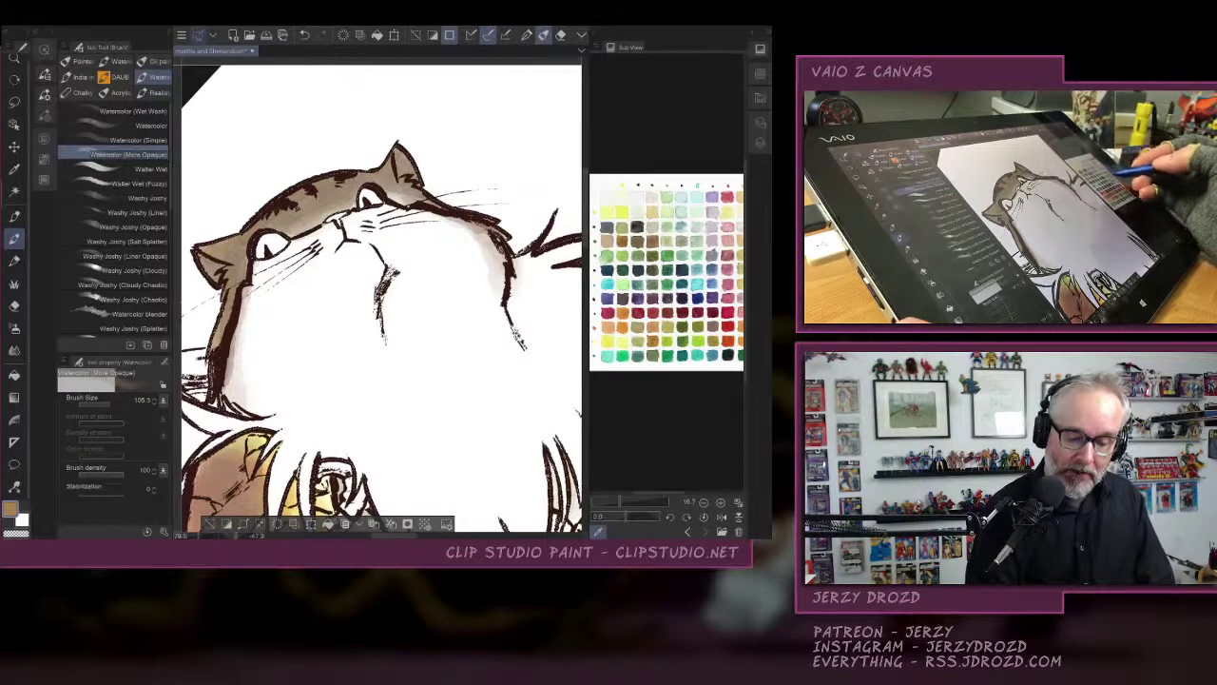
Tint the companion's muzzle and cheeks around the nose with a sampled muted yellow, and warm the forehead with an orange brown.
left_click_drag(721, 271, 679, 276)
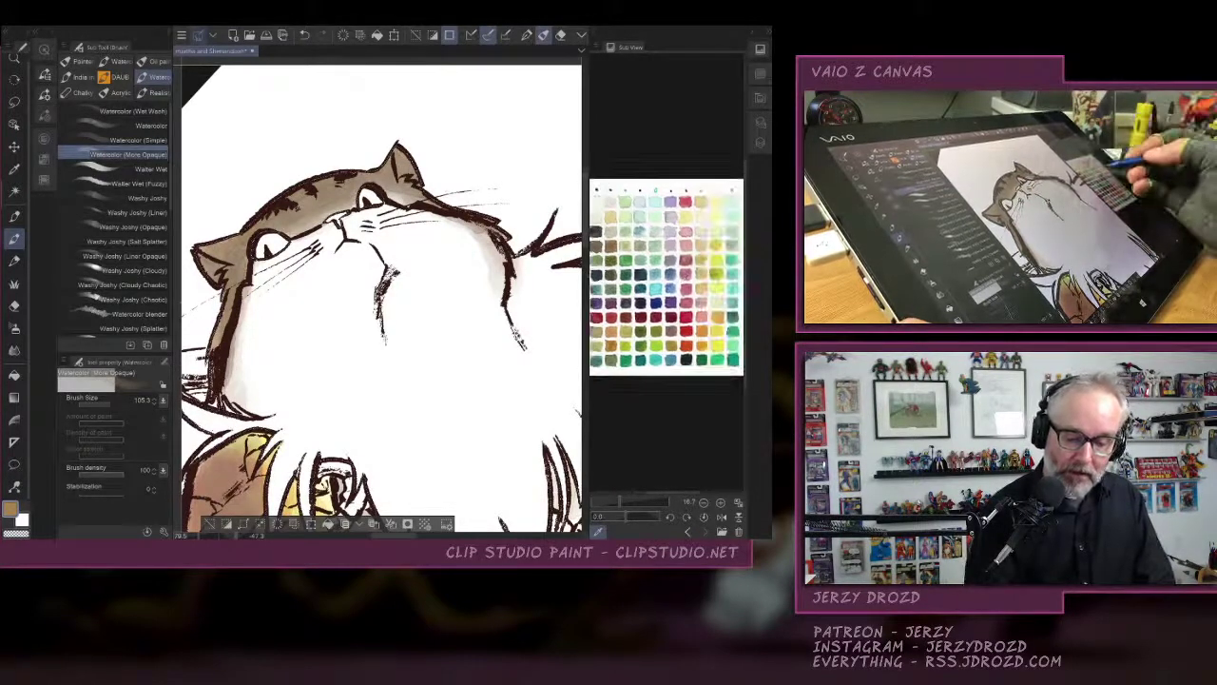
left_click(718, 259)
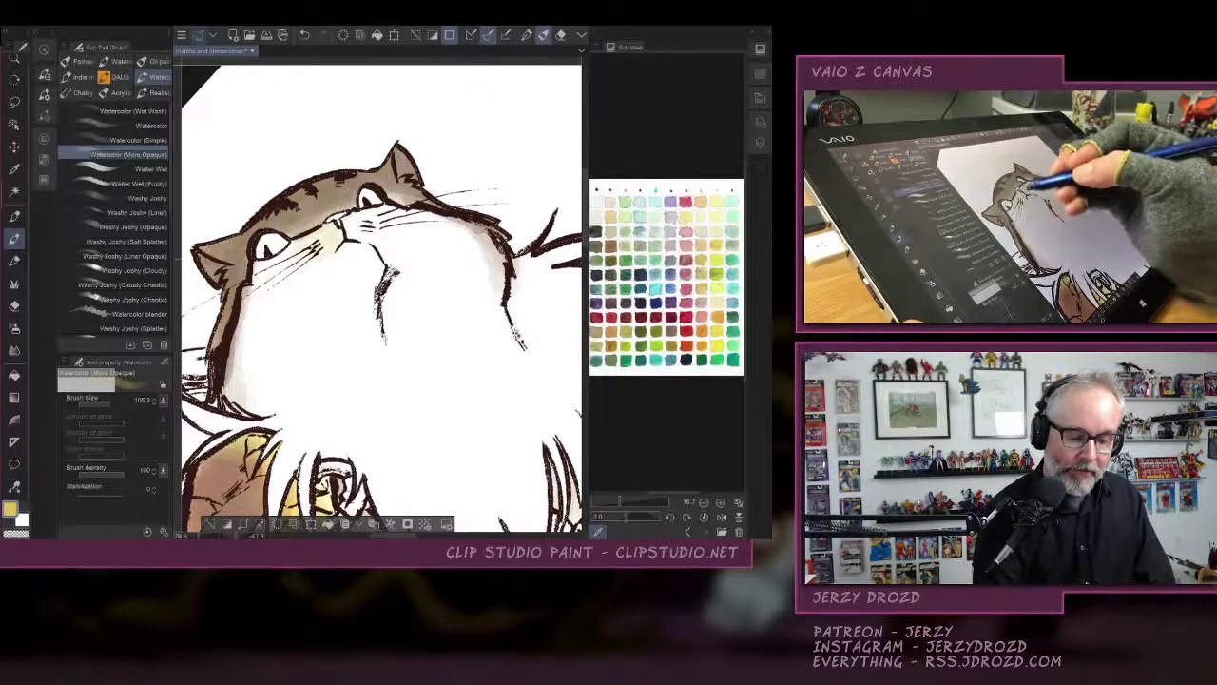
key("ctrl+z")
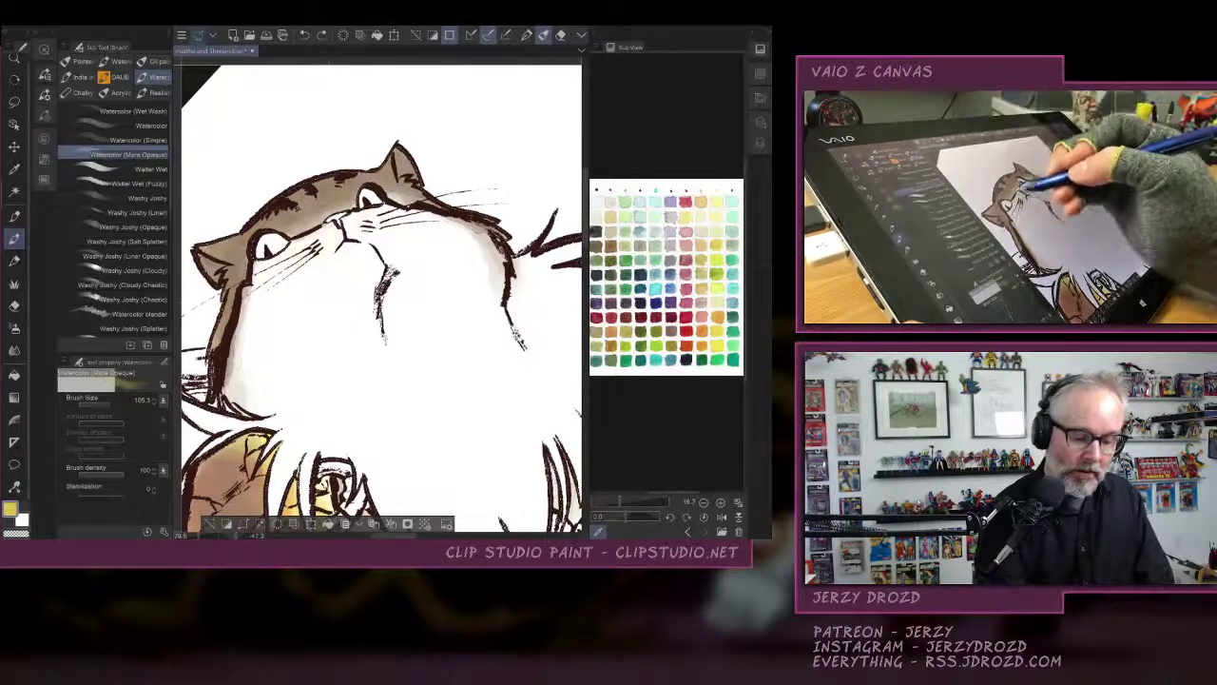
left_click_drag(299, 249, 337, 239)
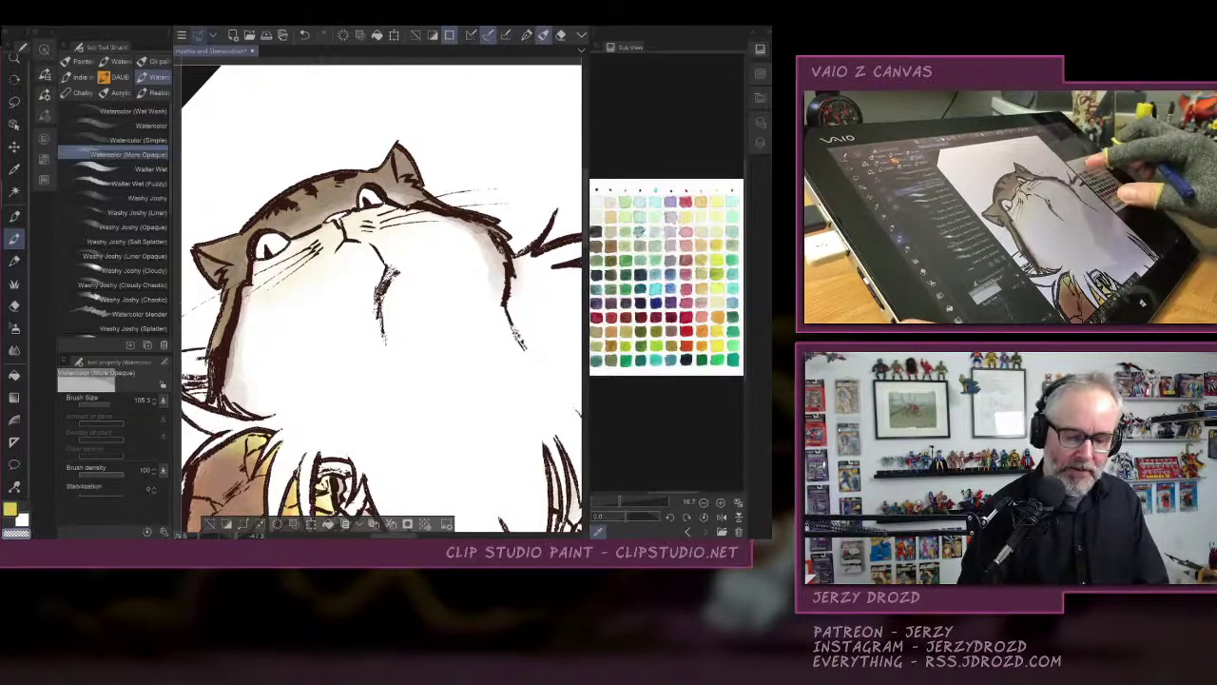
left_click_drag(655, 276, 692, 277)
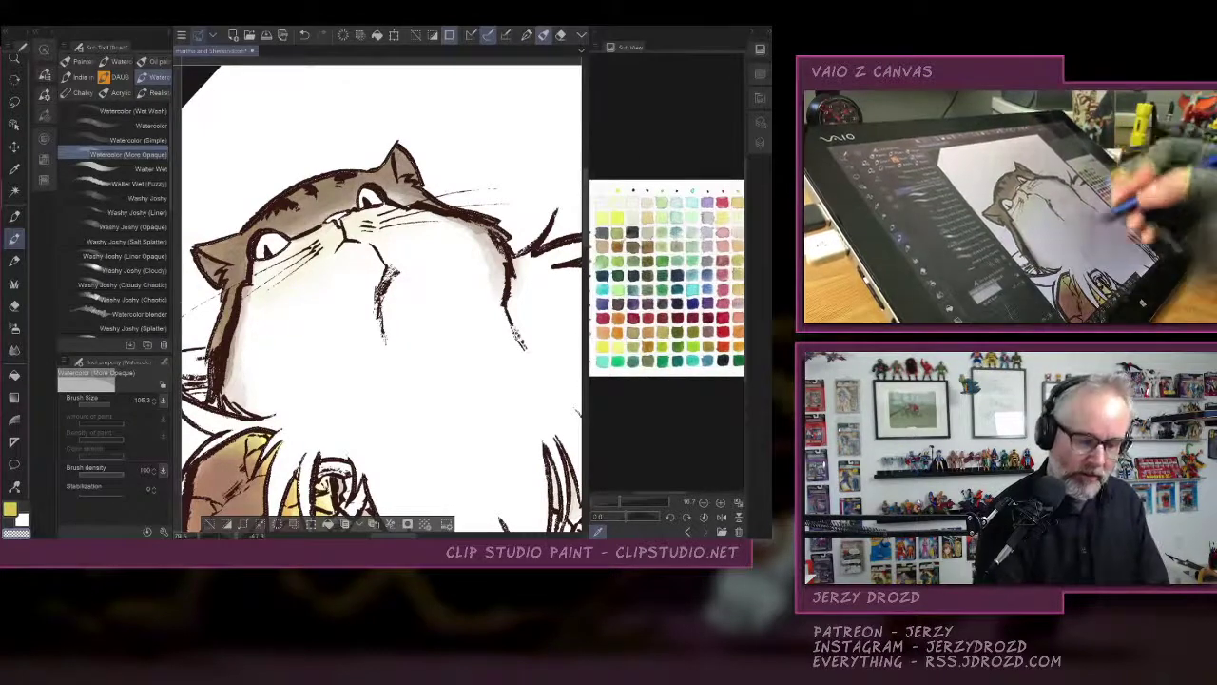
mouse_move(300, 228)
left_mouse_down()
mouse_move(405, 196)
mouse_move(426, 212)
left_mouse_up()
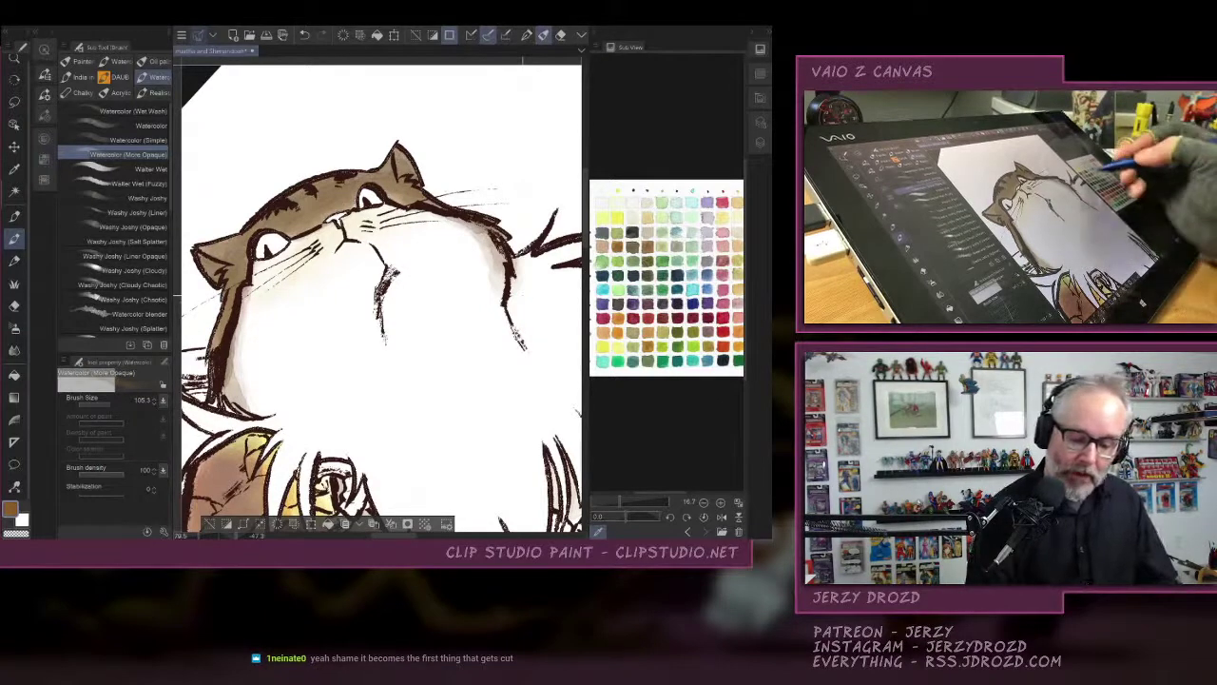
Wash a sampled warm grey over the companion's near cheek and upper beard with the Watercolor brush, undoing the last stroke.
left_click(647, 203)
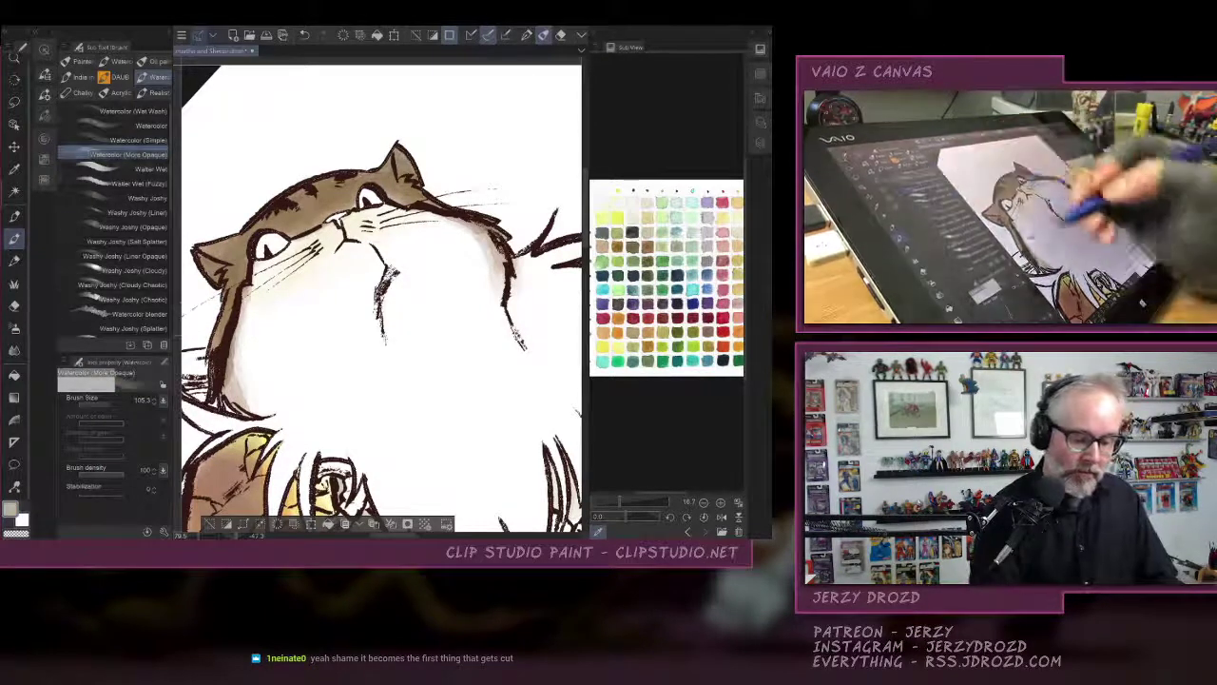
left_click(133, 126)
mouse_move(262, 309)
left_mouse_down()
mouse_move(246, 361)
mouse_move(286, 419)
mouse_move(328, 423)
left_mouse_up()
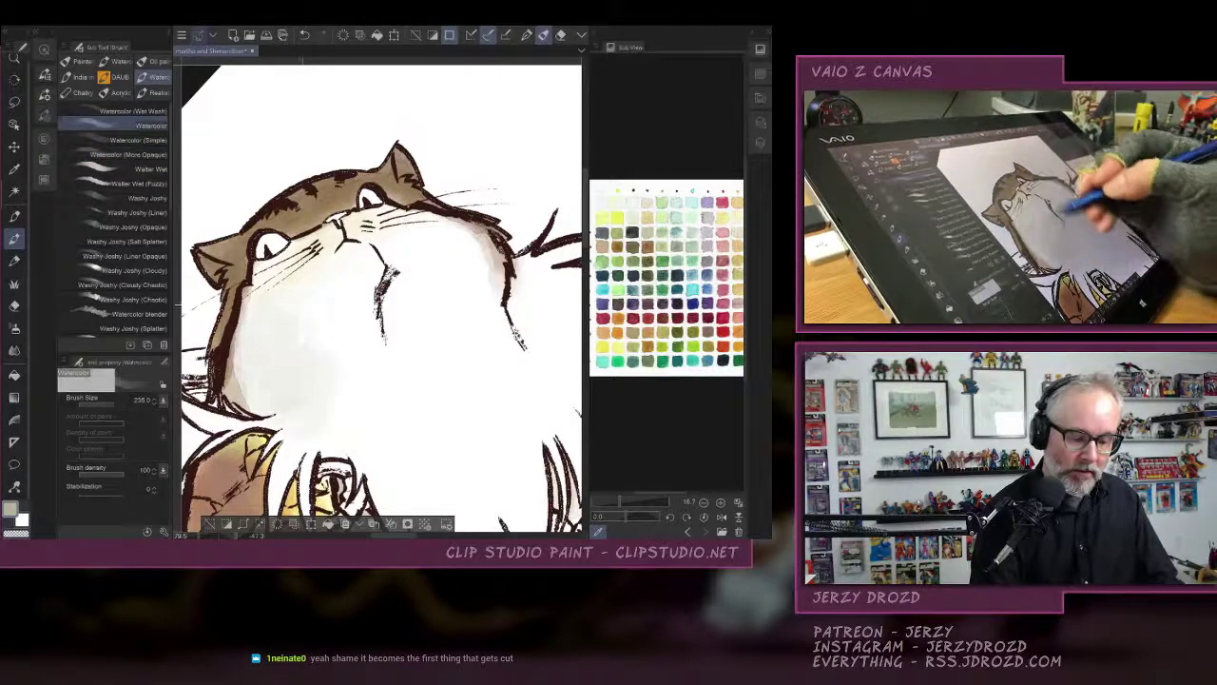
left_click_drag(354, 384, 329, 442)
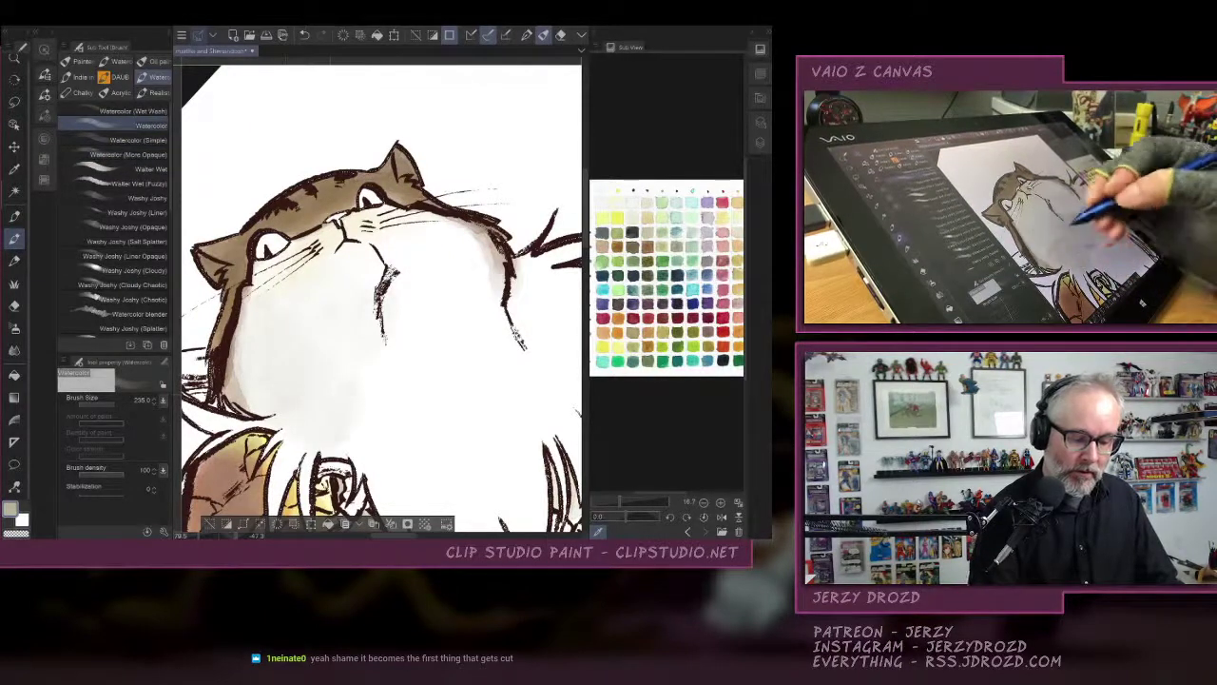
left_click_drag(394, 344, 386, 373)
mouse_move(262, 285)
left_mouse_down()
mouse_move(255, 354)
mouse_move(279, 361)
left_mouse_up()
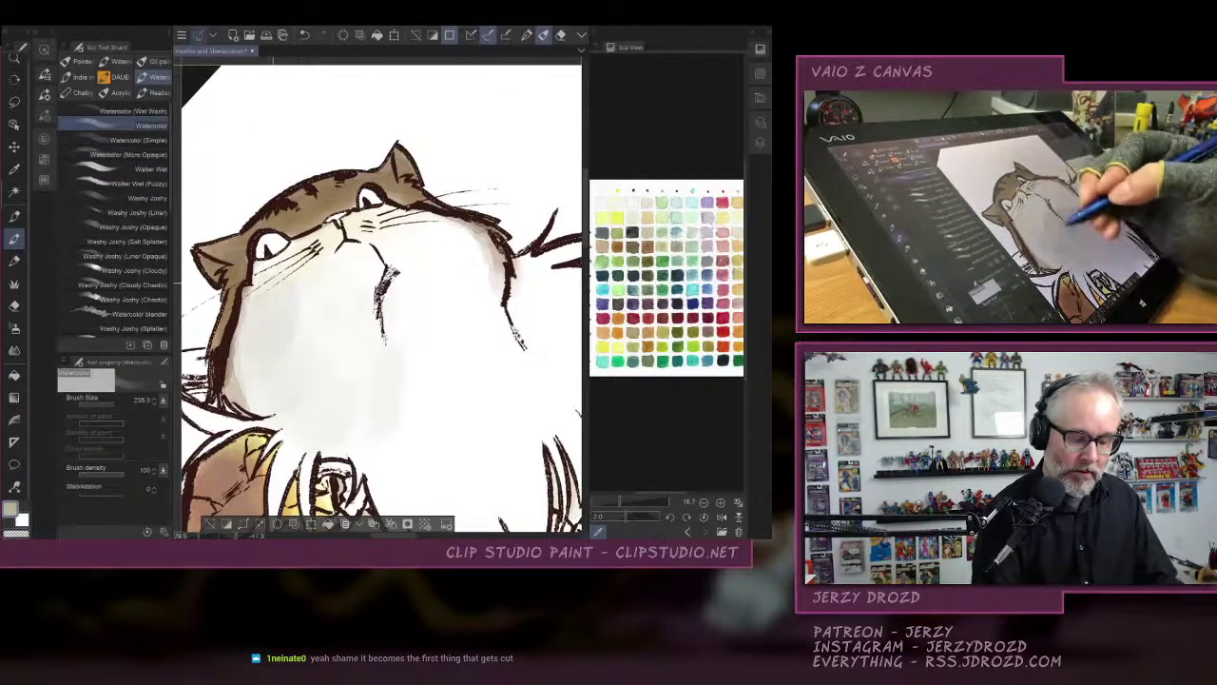
left_click_drag(356, 376, 344, 407)
left_click(304, 35)
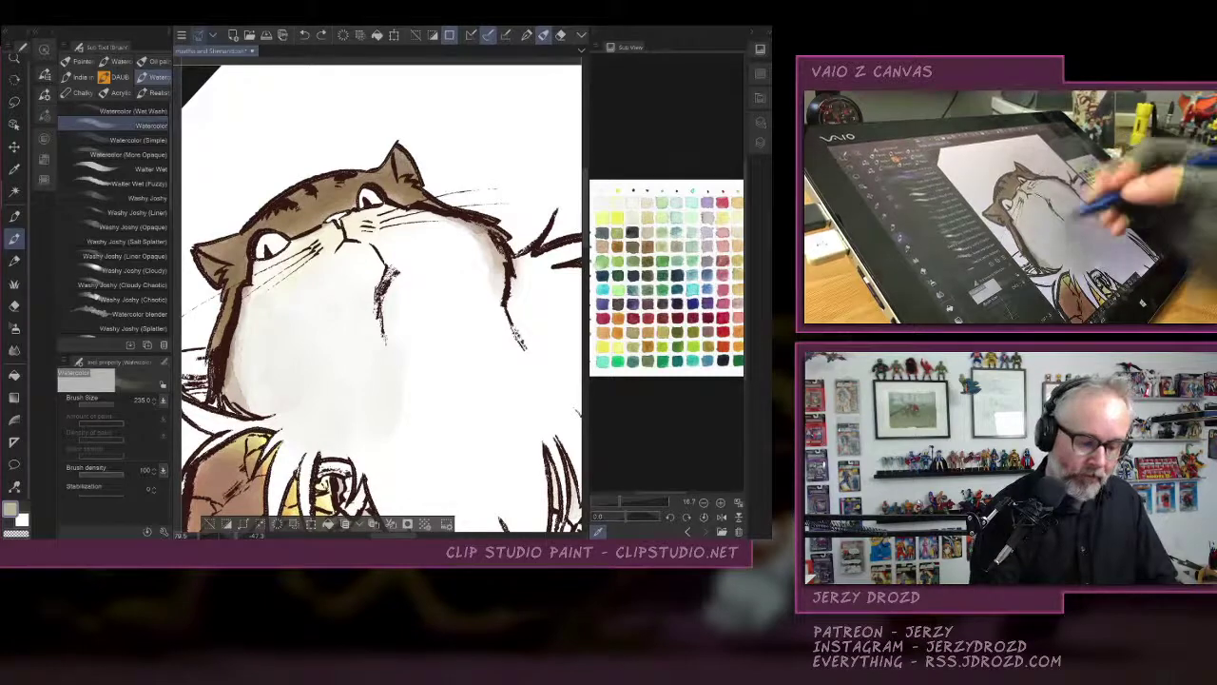
Sample a muted yellow and tint the companion's beard and neck fur with Watercolor.
left_click(647, 203)
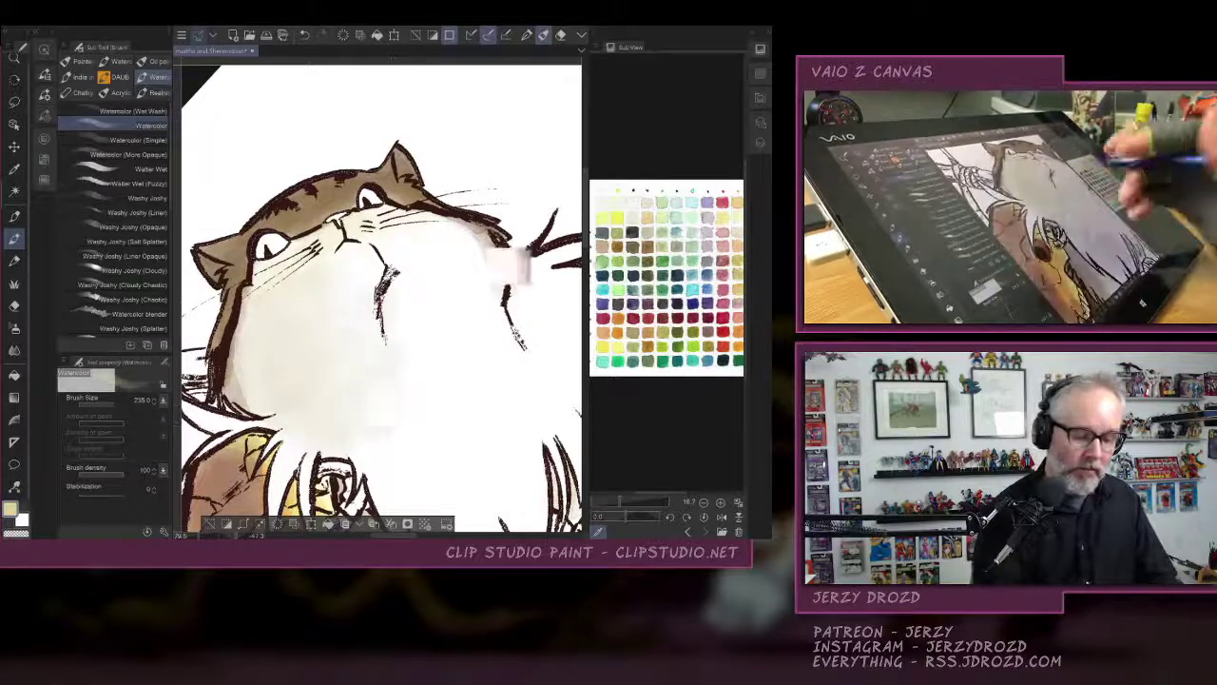
left_click_drag(381, 295, 477, 217)
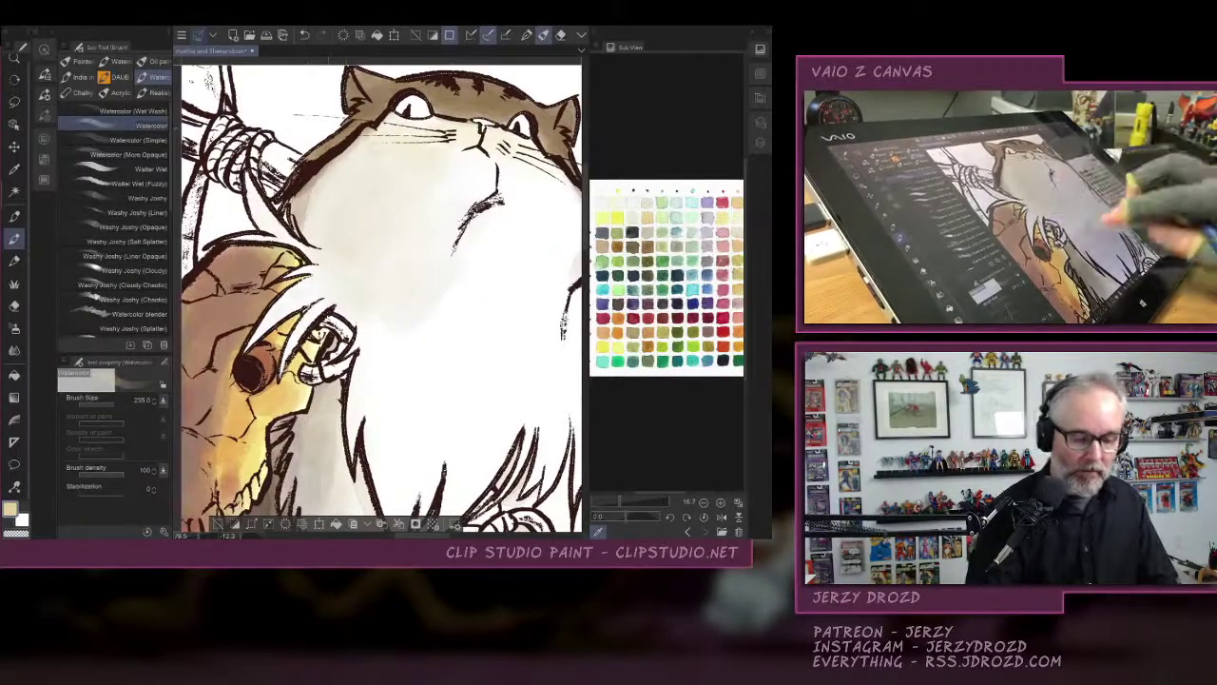
left_click_drag(390, 328, 344, 254)
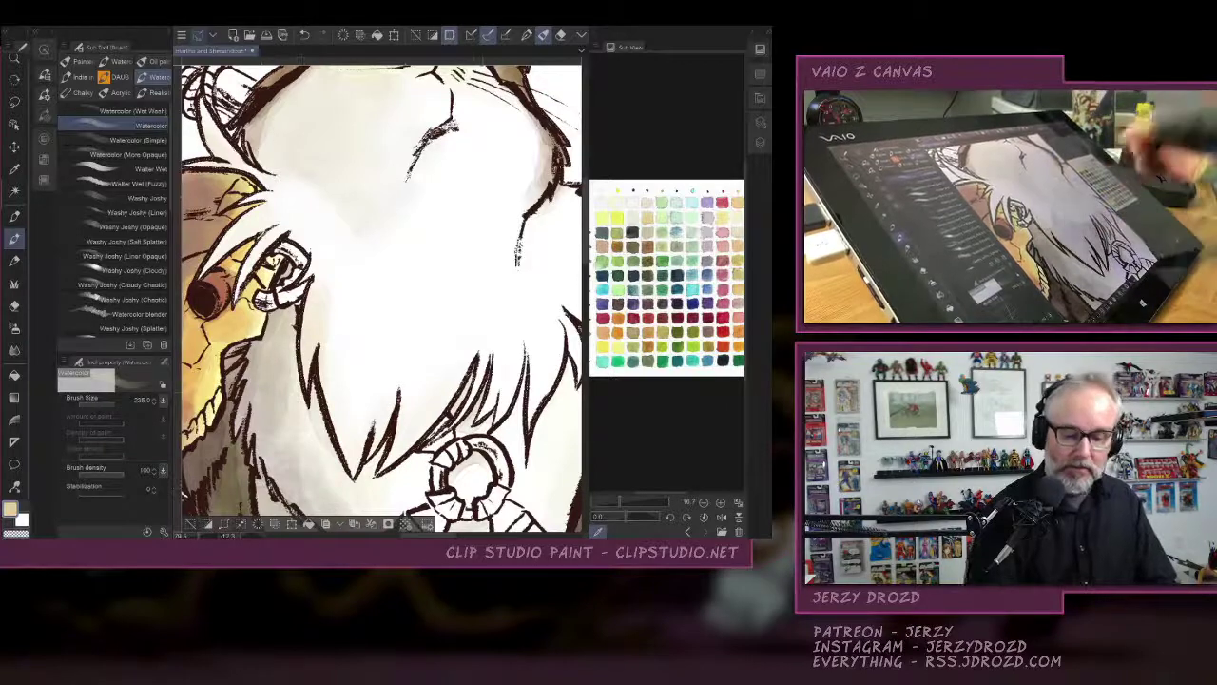
left_click_drag(543, 190, 378, 249)
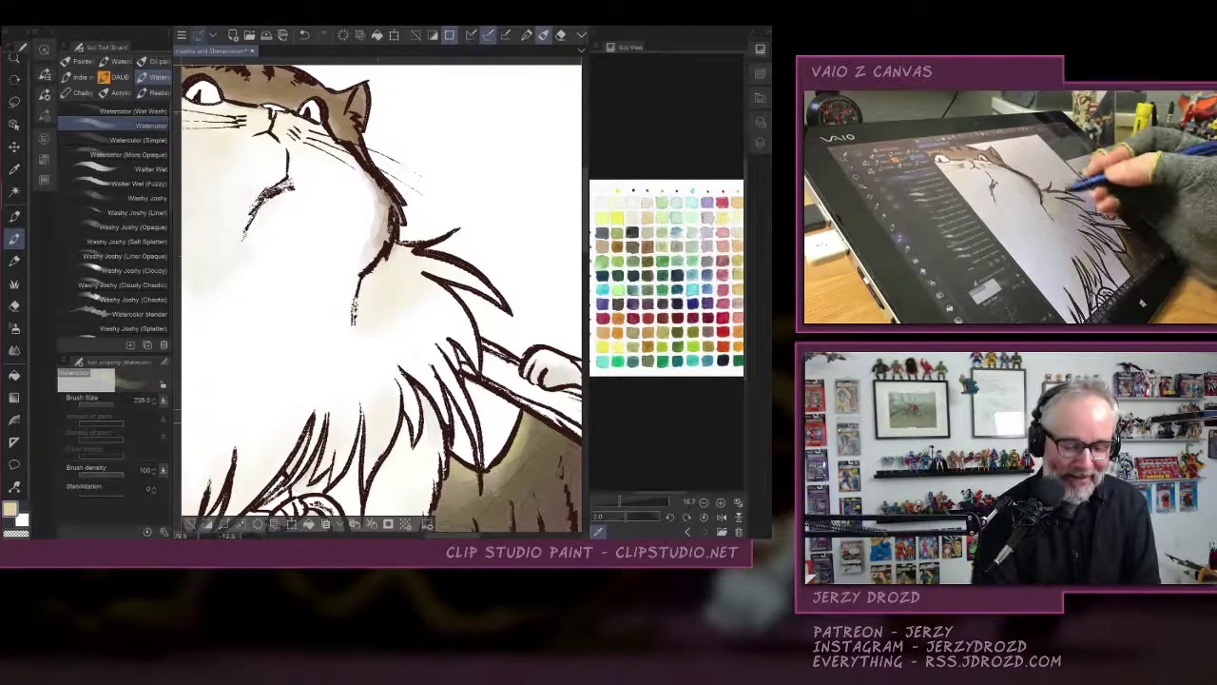
left_click_drag(352, 351, 500, 253)
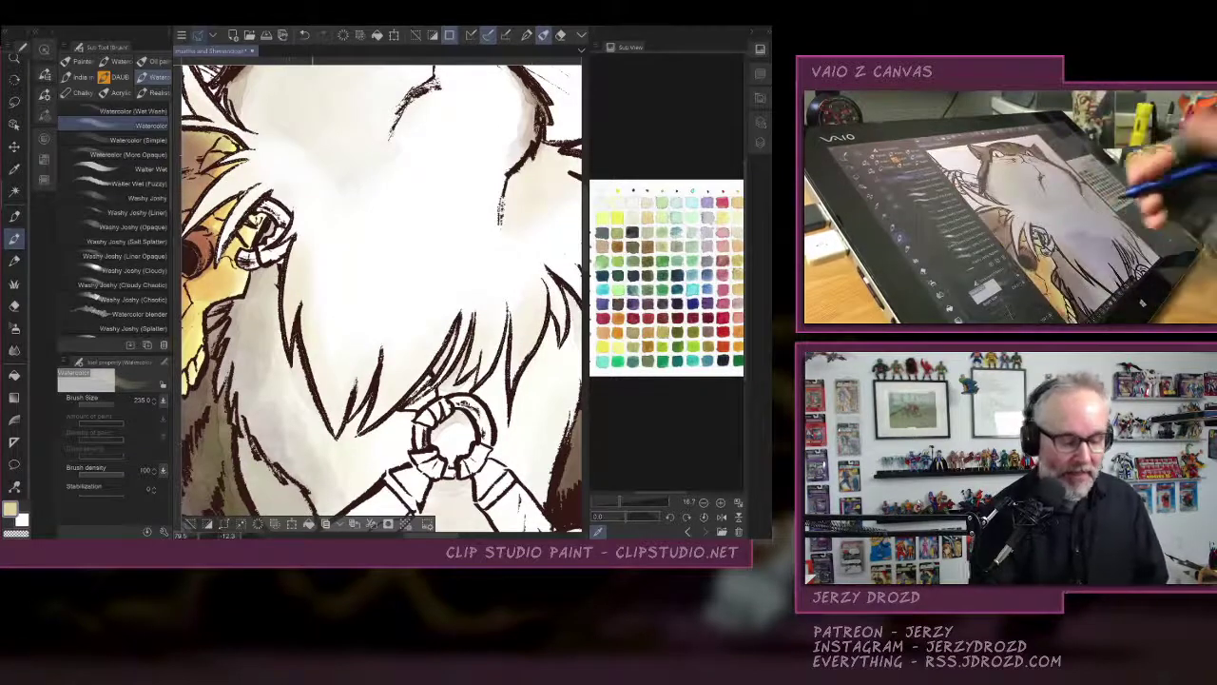
left_click_drag(380, 285, 394, 401)
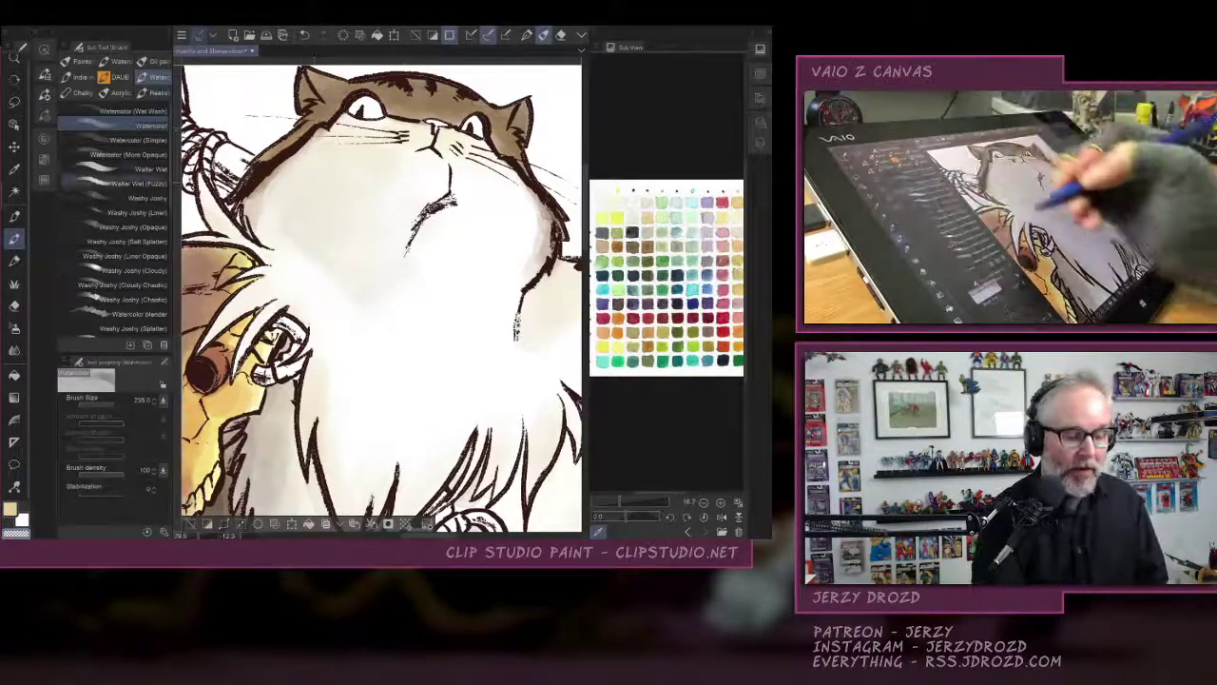
Sample an orange brown from the head, and soften the companion's far cheek shading using Watercolor (More Opaque) with transparent colour.
left_click(115, 154)
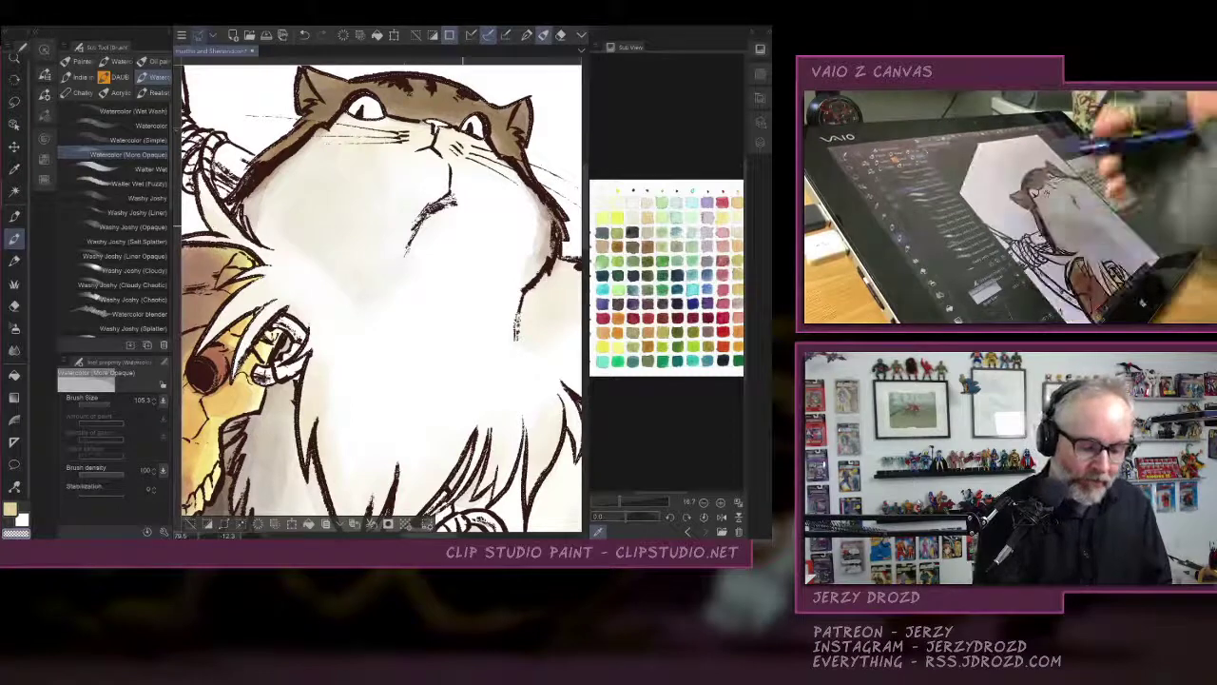
left_click_drag(378, 110, 385, 243)
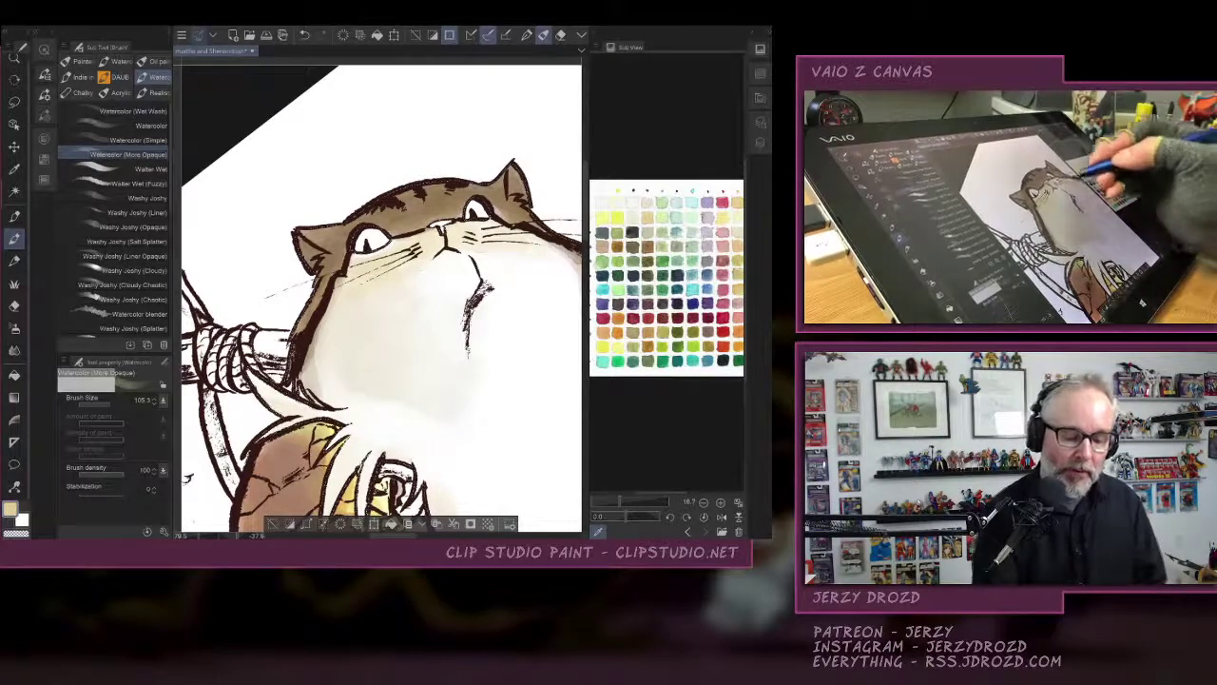
left_click(498, 212, "alt")
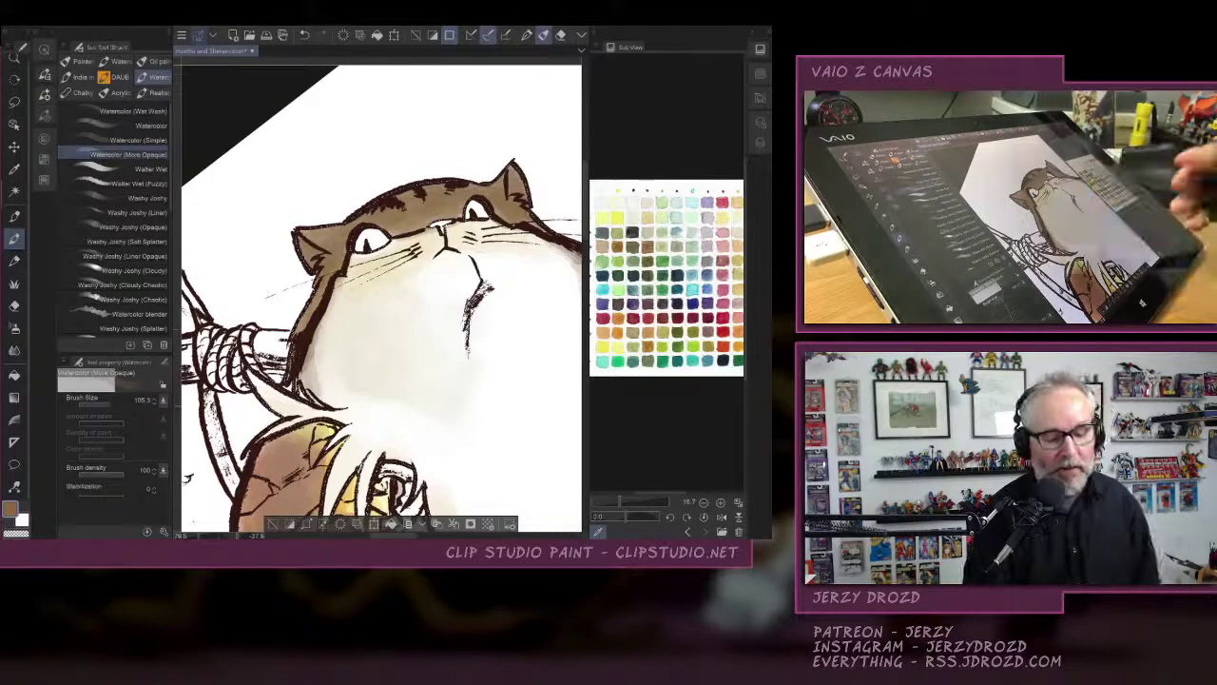
mouse_move(533, 257)
left_mouse_down()
mouse_move(419, 309)
mouse_move(481, 345)
mouse_move(485, 375)
left_mouse_up()
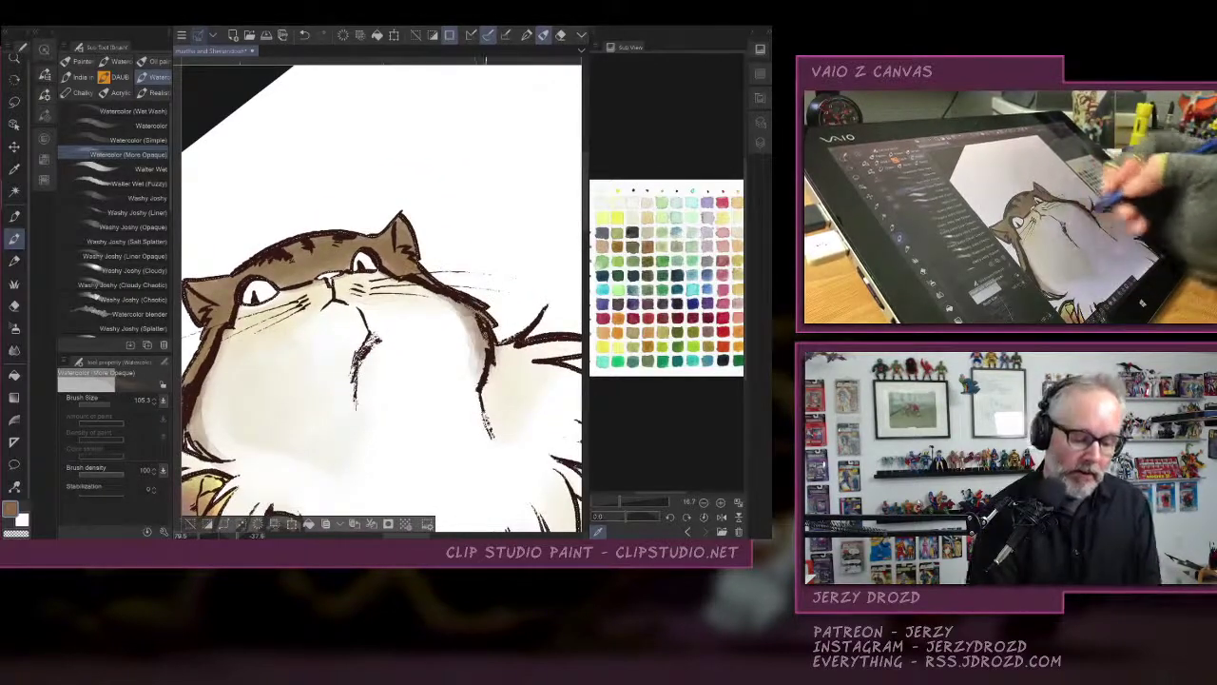
left_click(16, 534)
mouse_move(475, 363)
left_mouse_down()
mouse_move(461, 308)
mouse_move(474, 357)
left_mouse_up()
left_click_drag(470, 314, 471, 367)
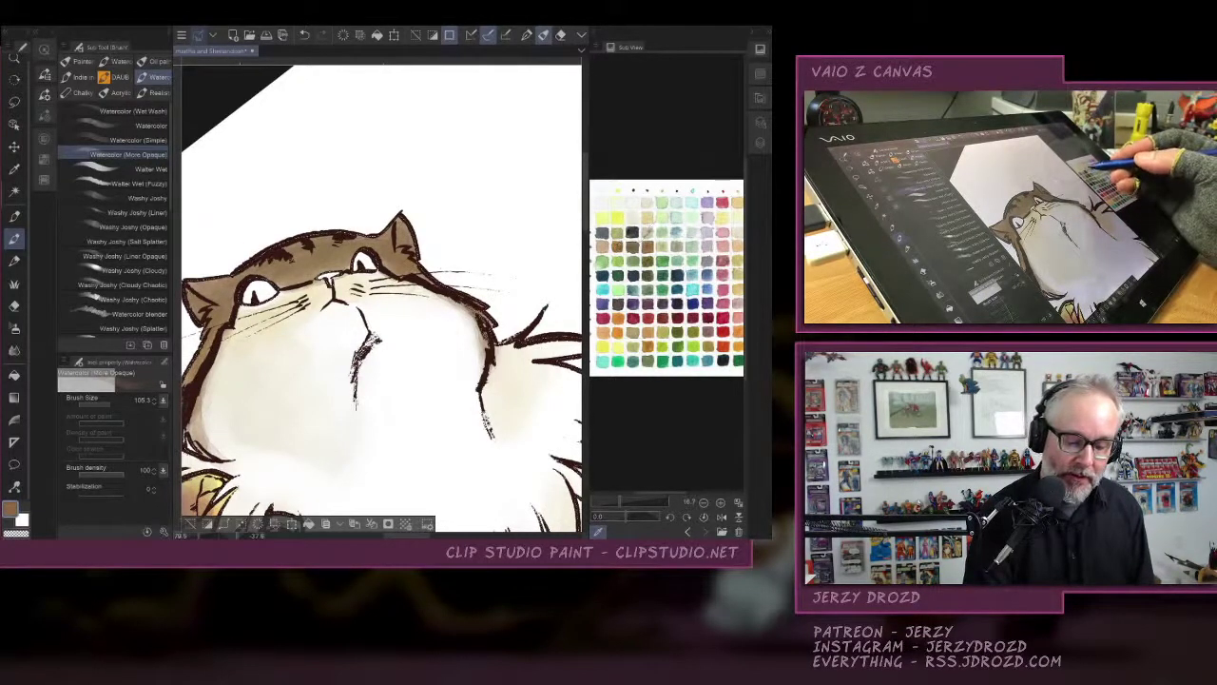
Sample a warm grey and shade beside the companion's mouth crease, replacing the first long stroke with a shorter one.
left_click(648, 231)
mouse_move(352, 377)
left_mouse_down()
mouse_move(373, 359)
mouse_move(367, 438)
left_mouse_up()
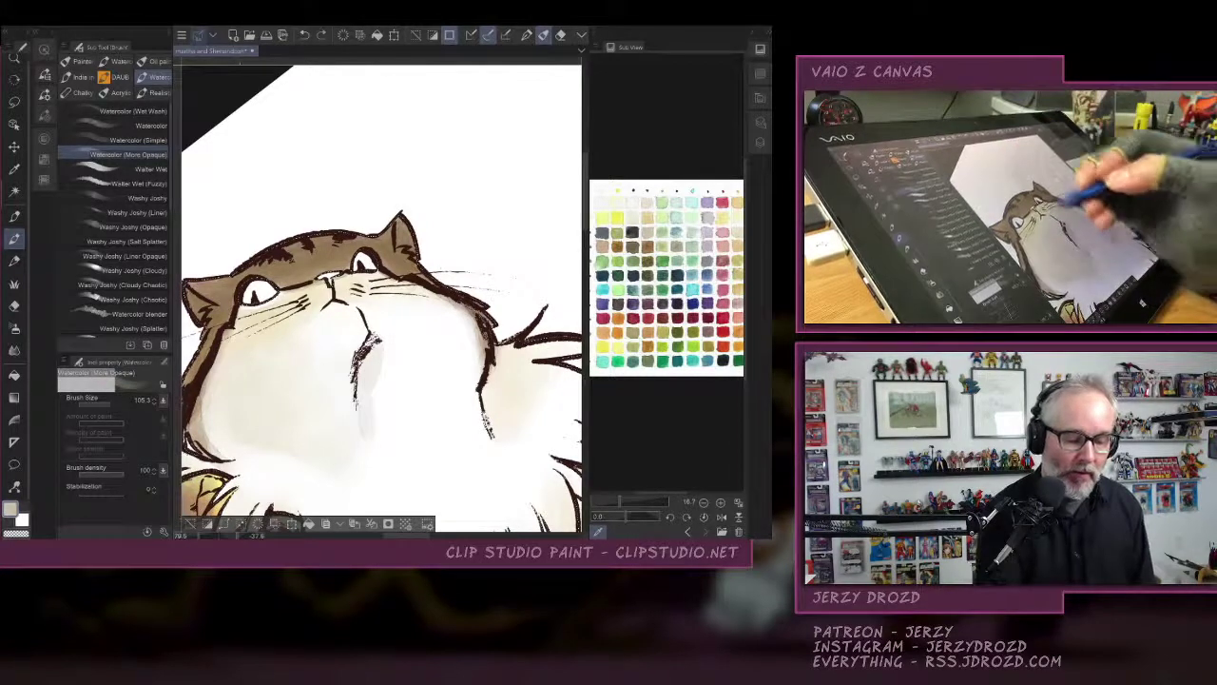
key("ctrl+z")
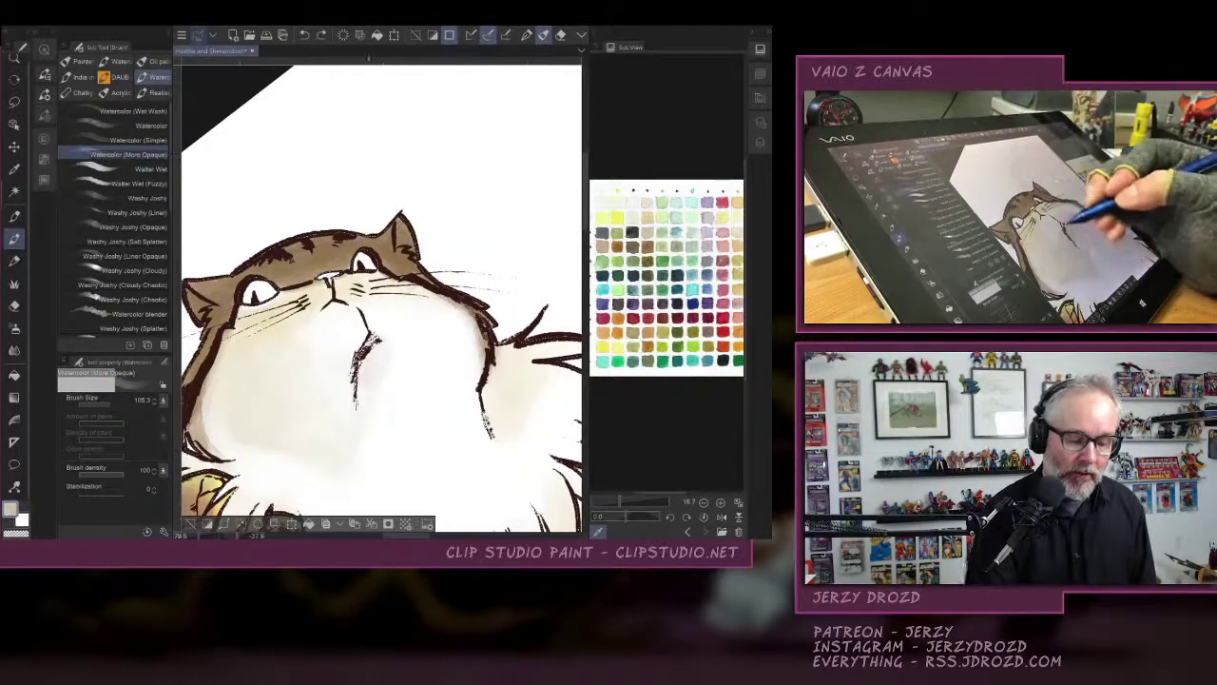
left_click_drag(370, 365, 380, 378)
left_click_drag(505, 228, 571, 255)
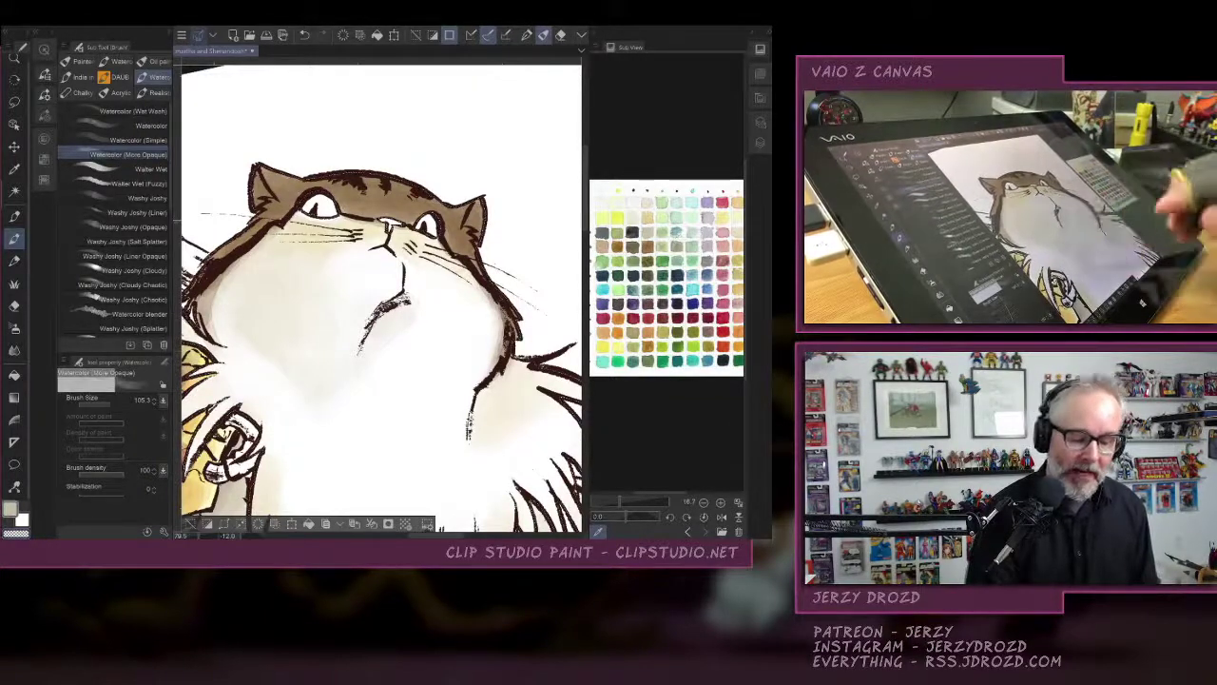
Shade between the lower beard tufts with light grey Watercolor (More Opaque) strokes, and undo the last one.
left_click_drag(504, 409, 456, 266)
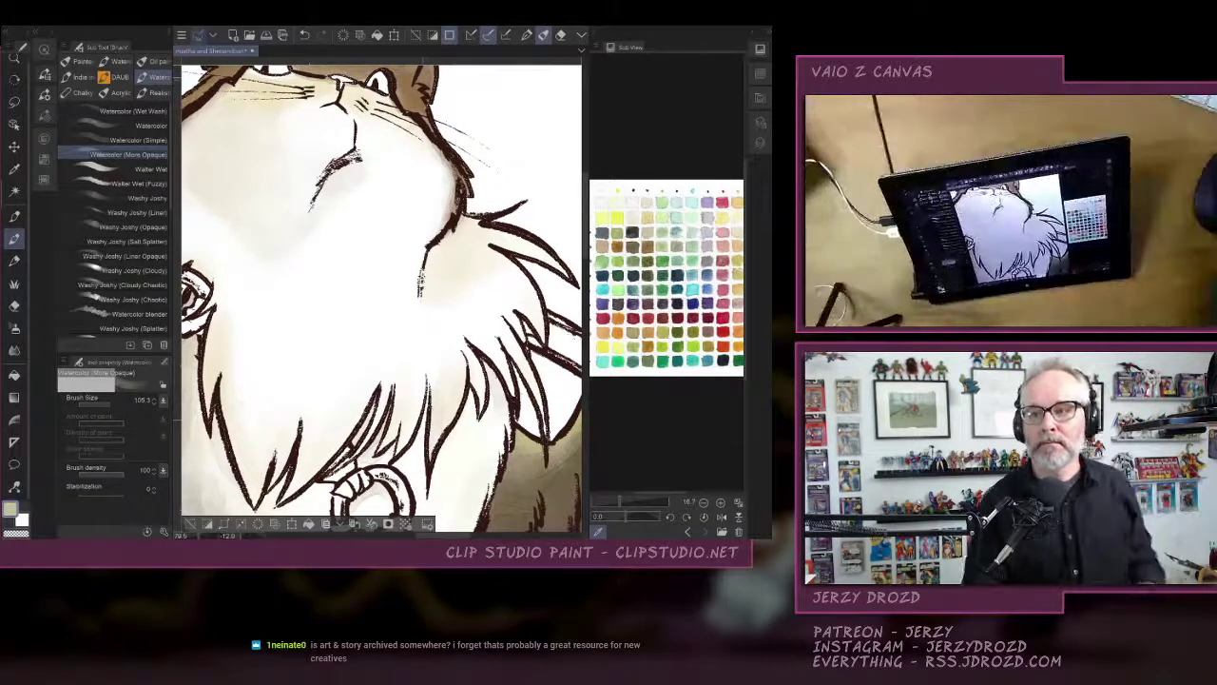
left_click_drag(466, 205, 490, 220)
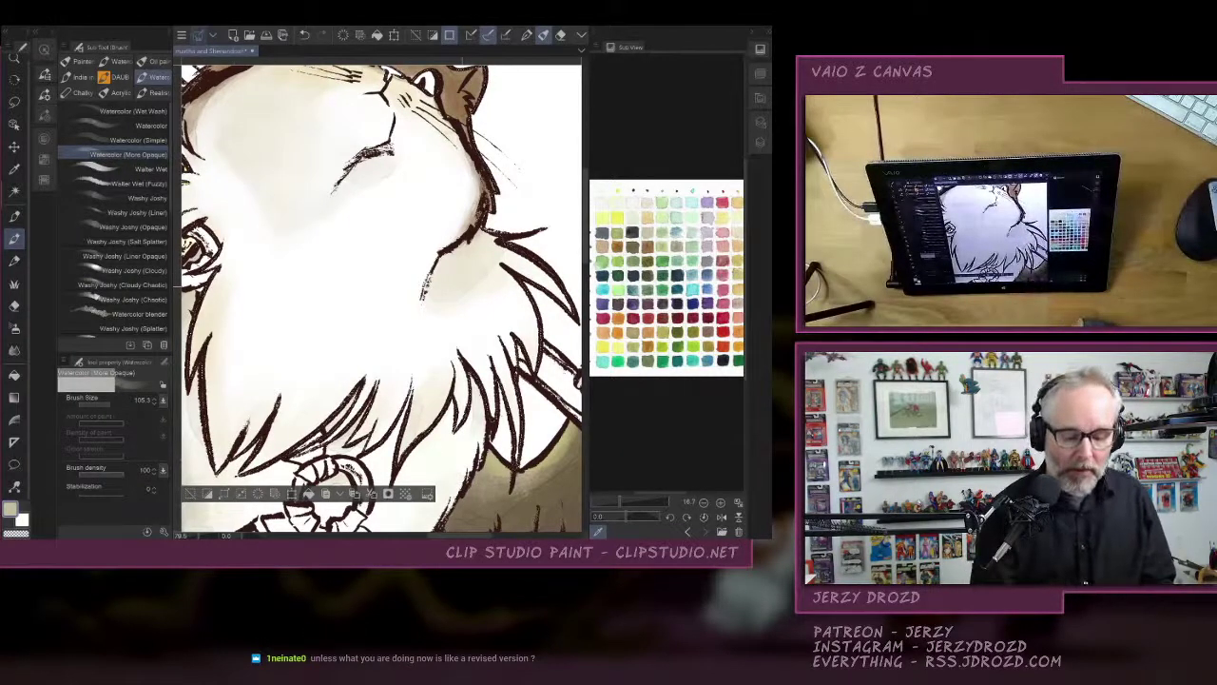
left_click_drag(452, 410, 471, 369)
left_click_drag(477, 414, 497, 366)
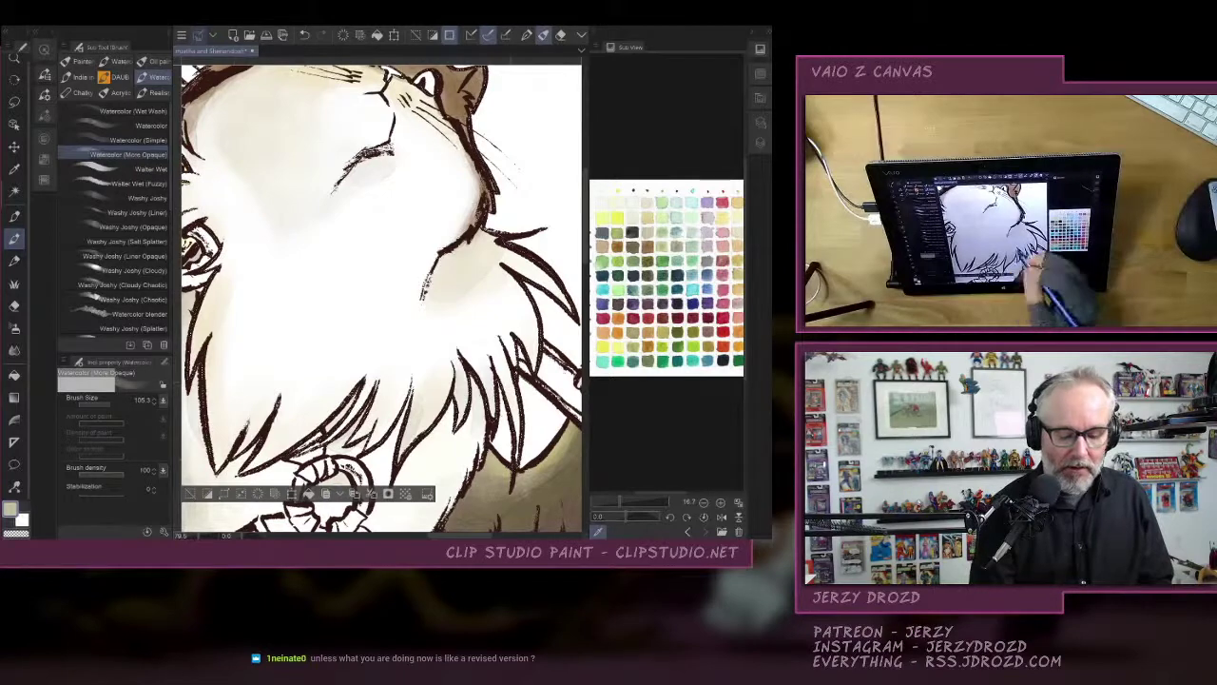
left_click_drag(369, 447, 385, 398)
left_click_drag(308, 430, 257, 461)
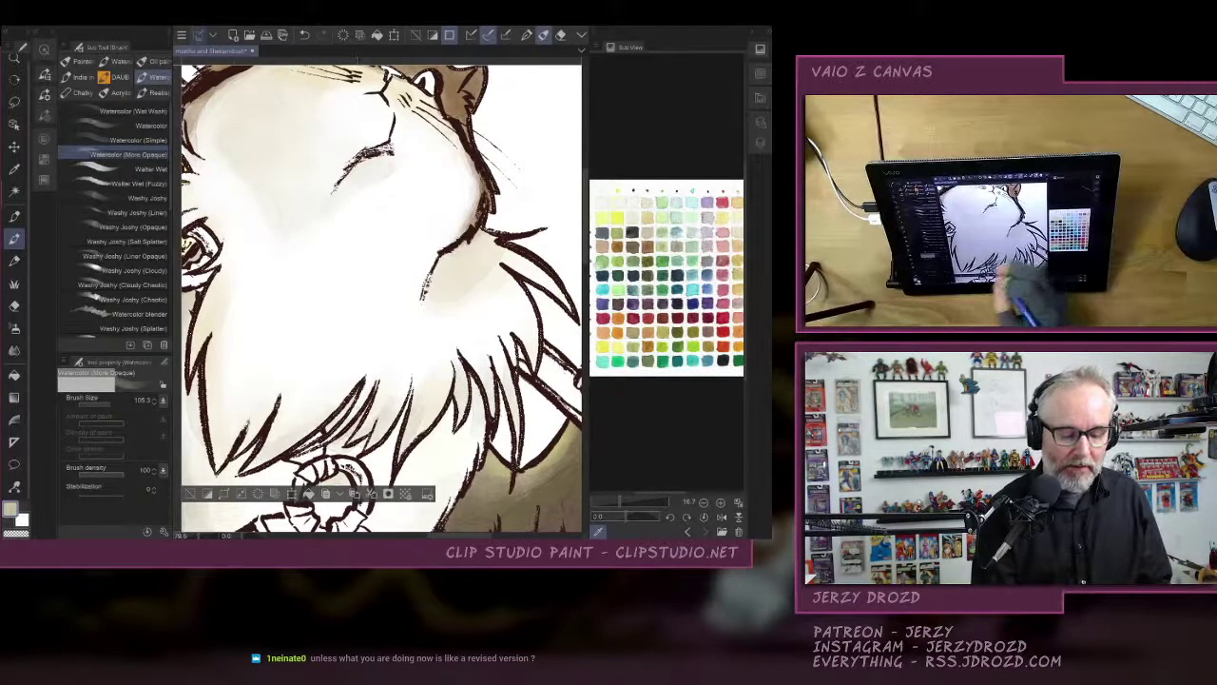
left_click_drag(381, 381, 472, 315)
key("ctrl+z")
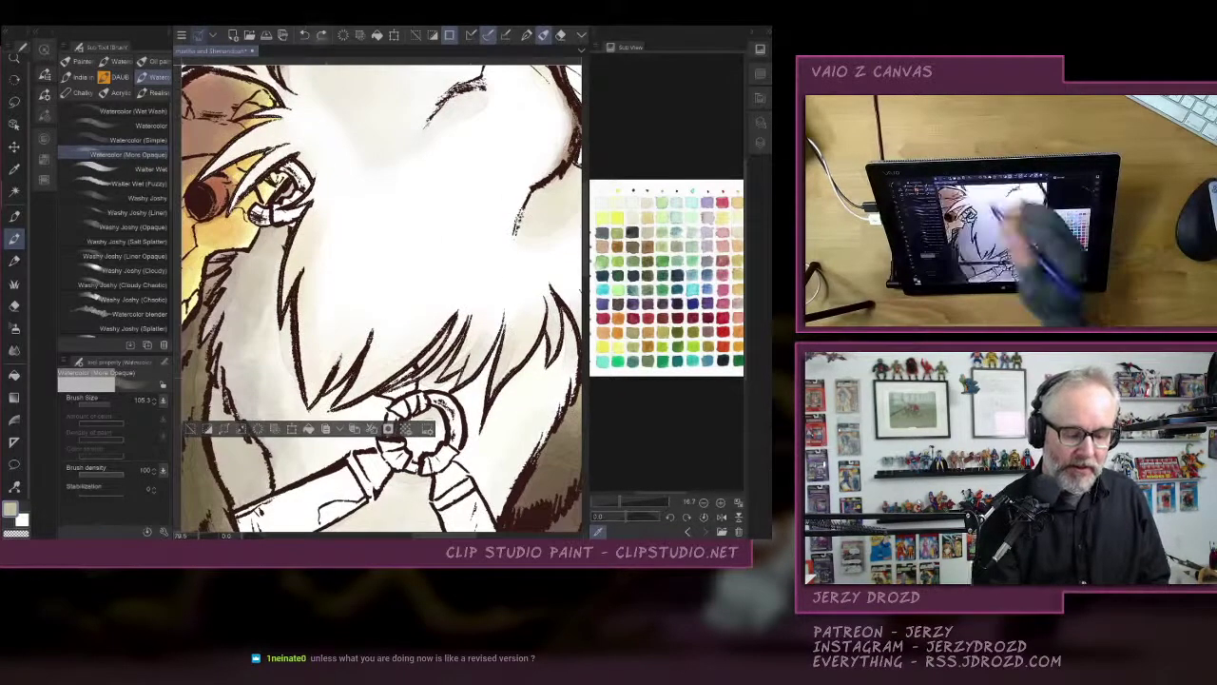
Shade the beard's near edge and the fur locks around the skull's ring in light grey.
left_click_drag(363, 375, 350, 399)
left_click_drag(302, 314, 312, 379)
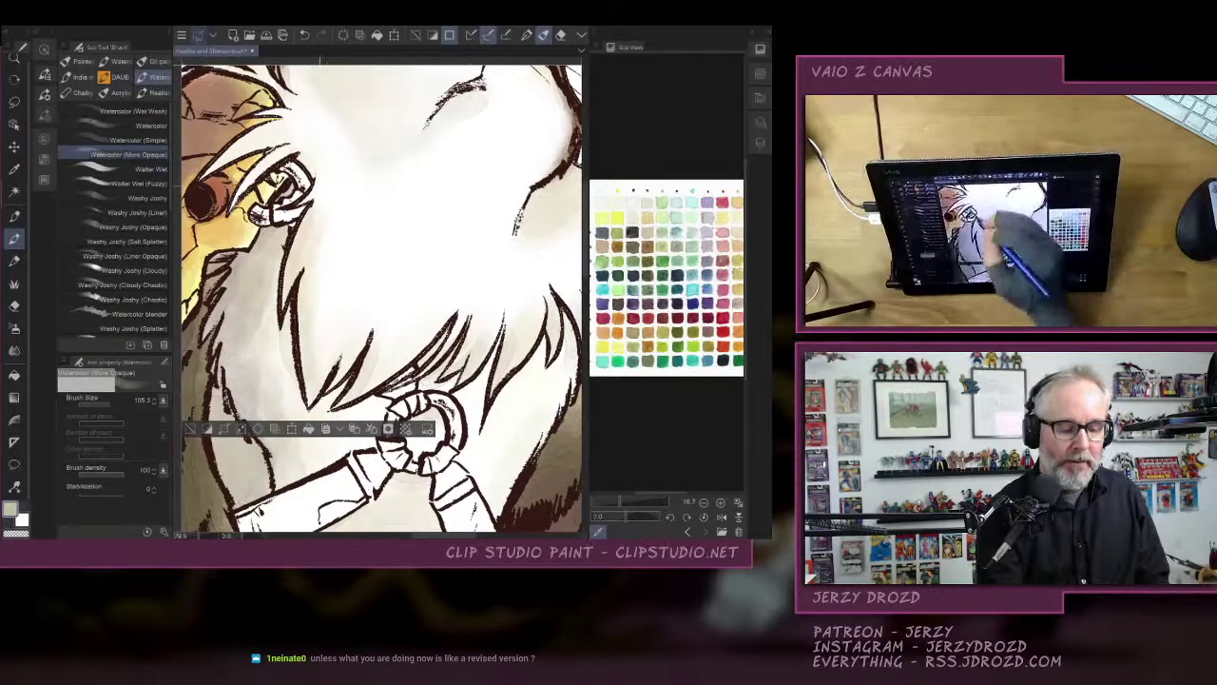
left_click_drag(315, 184, 305, 203)
left_click_drag(251, 139, 216, 165)
left_click_drag(399, 247, 462, 358)
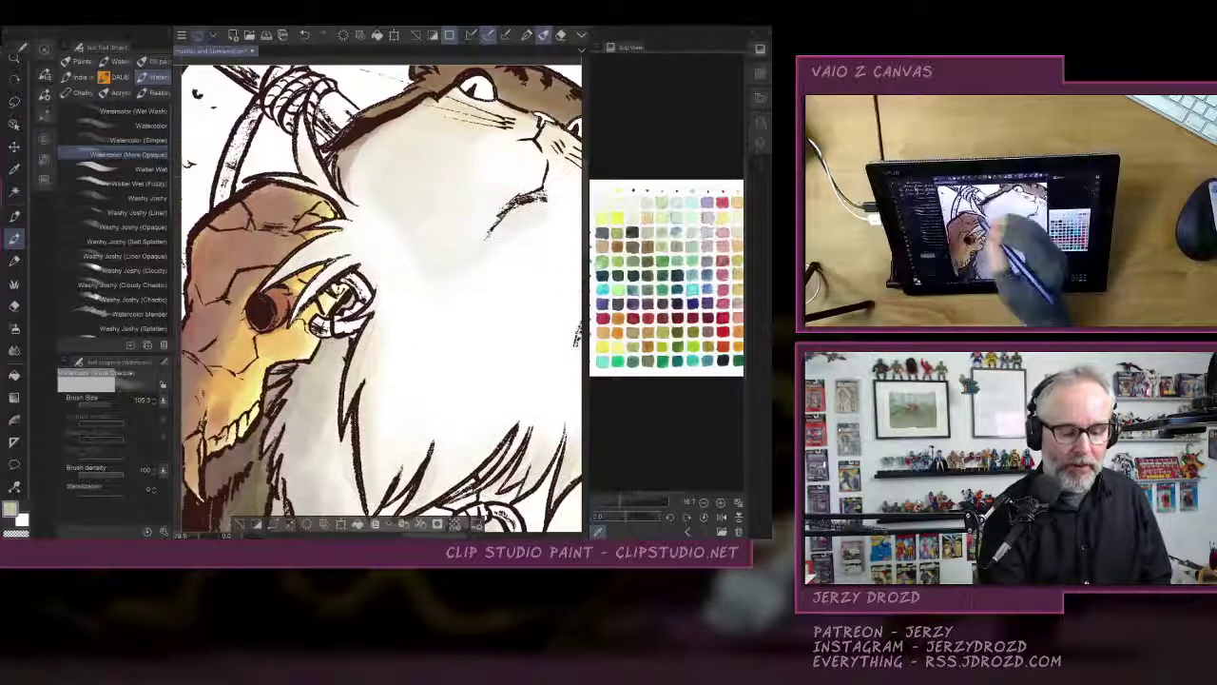
Review the shaded head and beard, and save the illustration.
left_click_drag(523, 204, 383, 233)
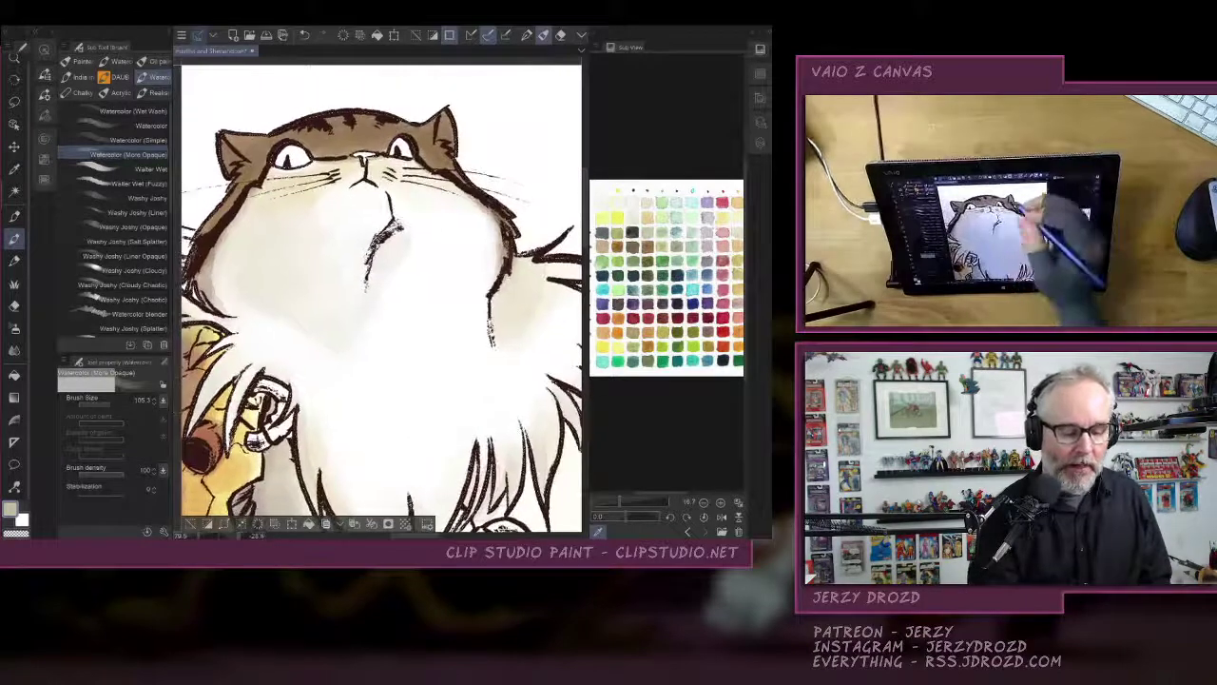
left_click_drag(381, 285, 408, 242)
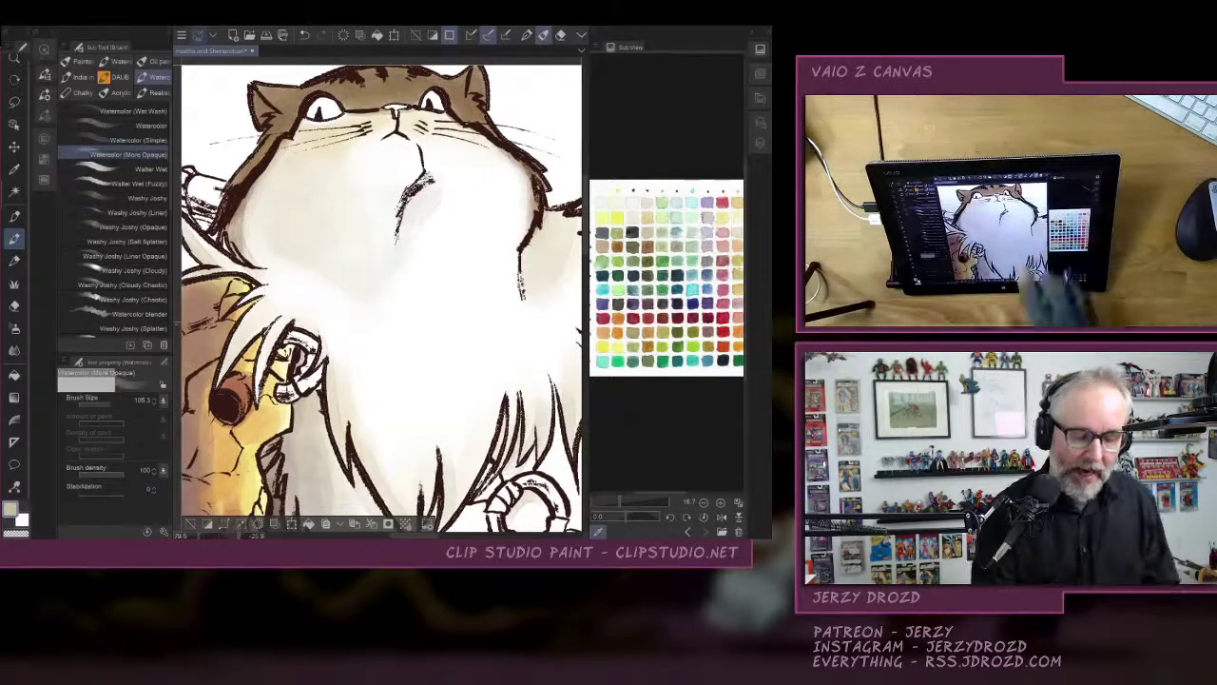
scroll(425, 340, "down", 3)
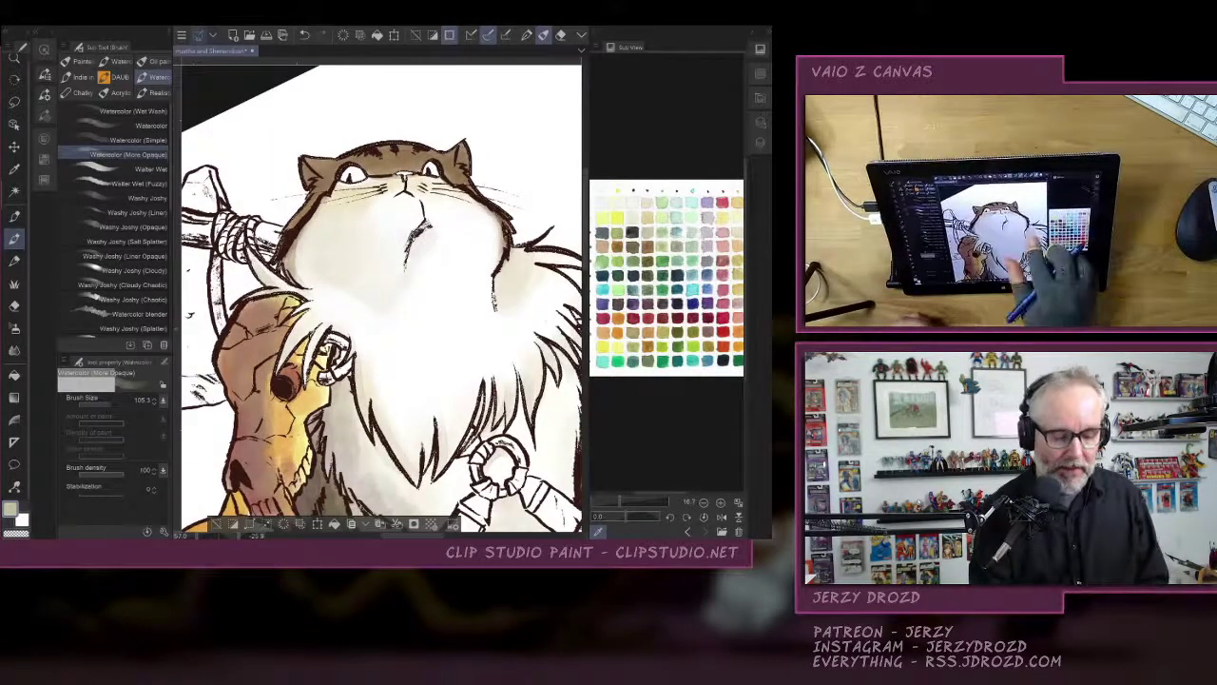
left_click_drag(542, 358, 441, 277)
scroll(524, 352, "down", 1)
left_click(266, 35)
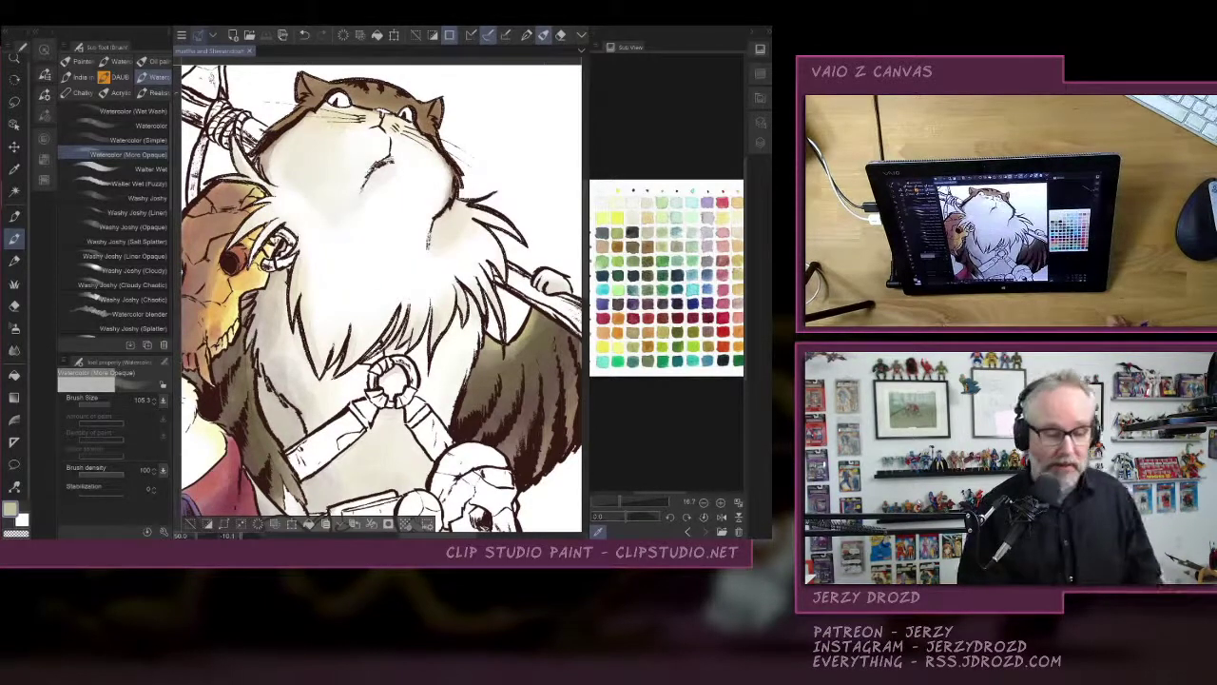
Clear the current selection, show the Flats layer, and auto-select the companion's cream face and beard area by referring to other layers.
scroll(464, 371, "down", 2)
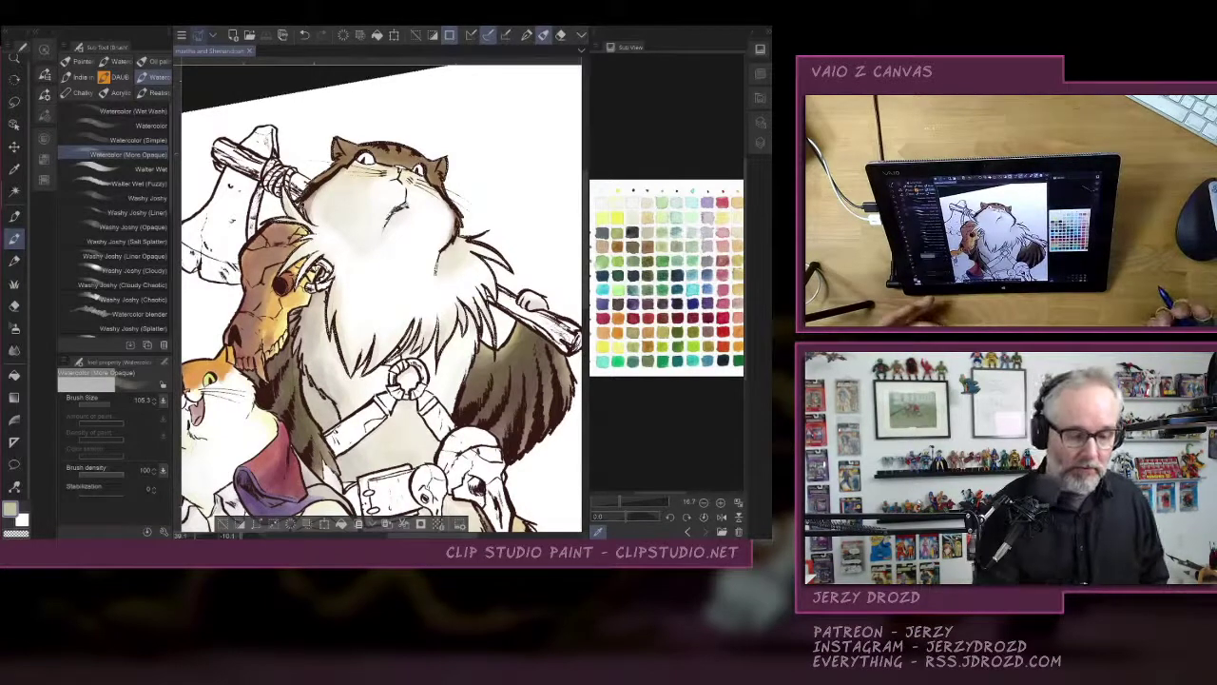
scroll(380, 300, "up", 2)
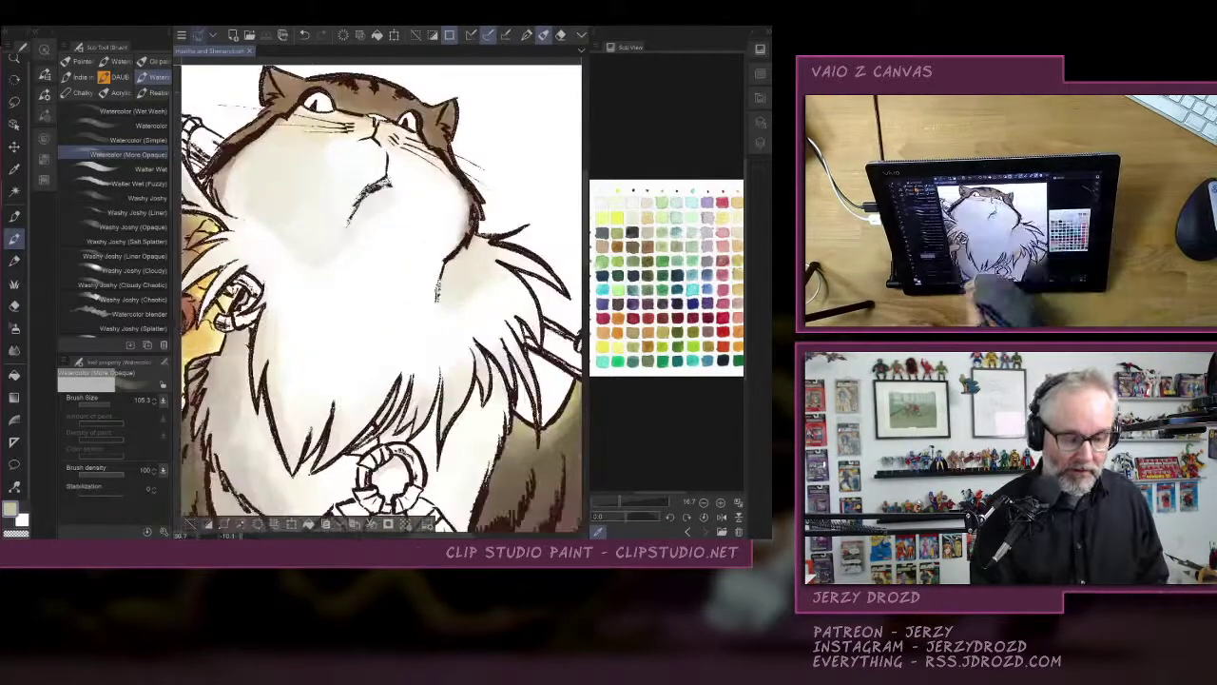
key("ctrl+d")
left_click_drag(381, 299, 397, 392)
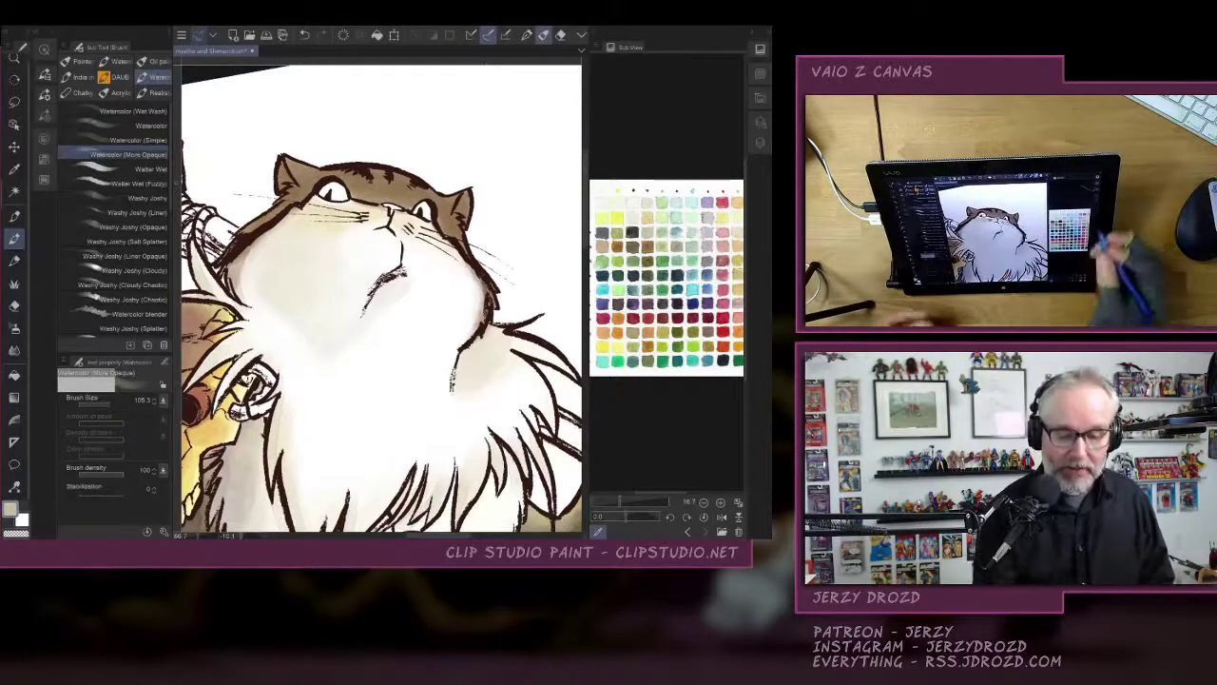
left_click(760, 143)
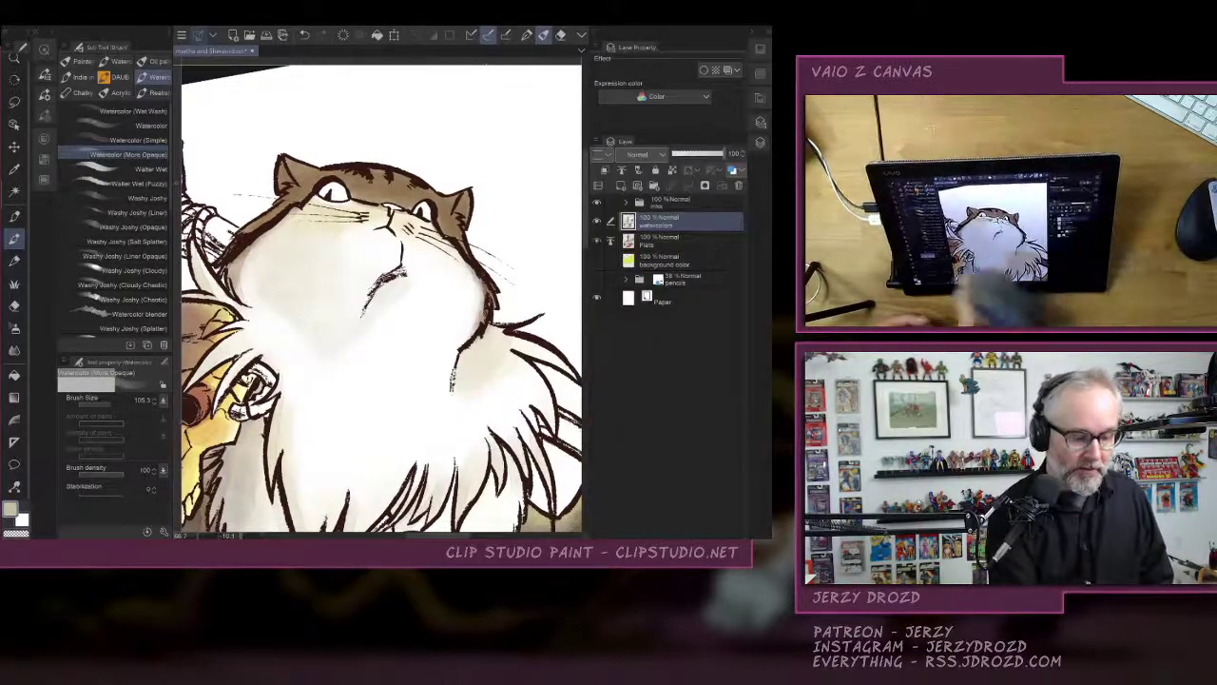
left_click(596, 240)
key("w")
left_click(418, 347)
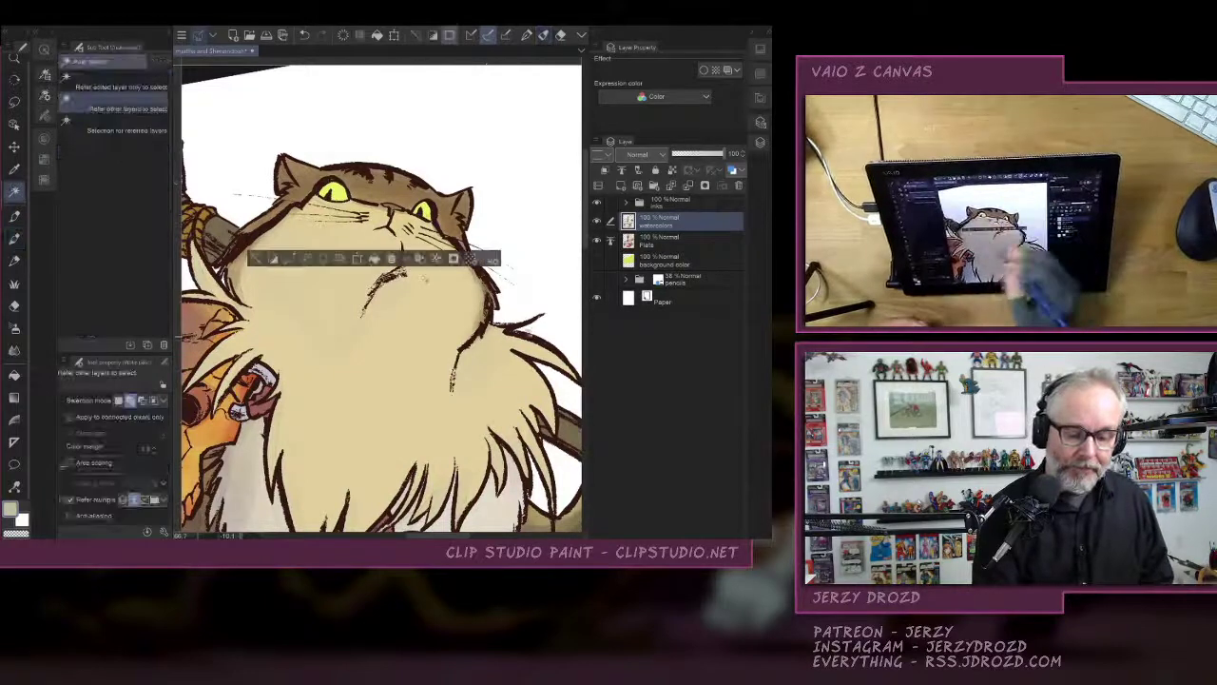
With the Flats layer hidden, paint the companion's eyes in a green sampled from the reference palette using Watercolor (More Opaque), undoing the stray last stroke.
left_click(596, 240)
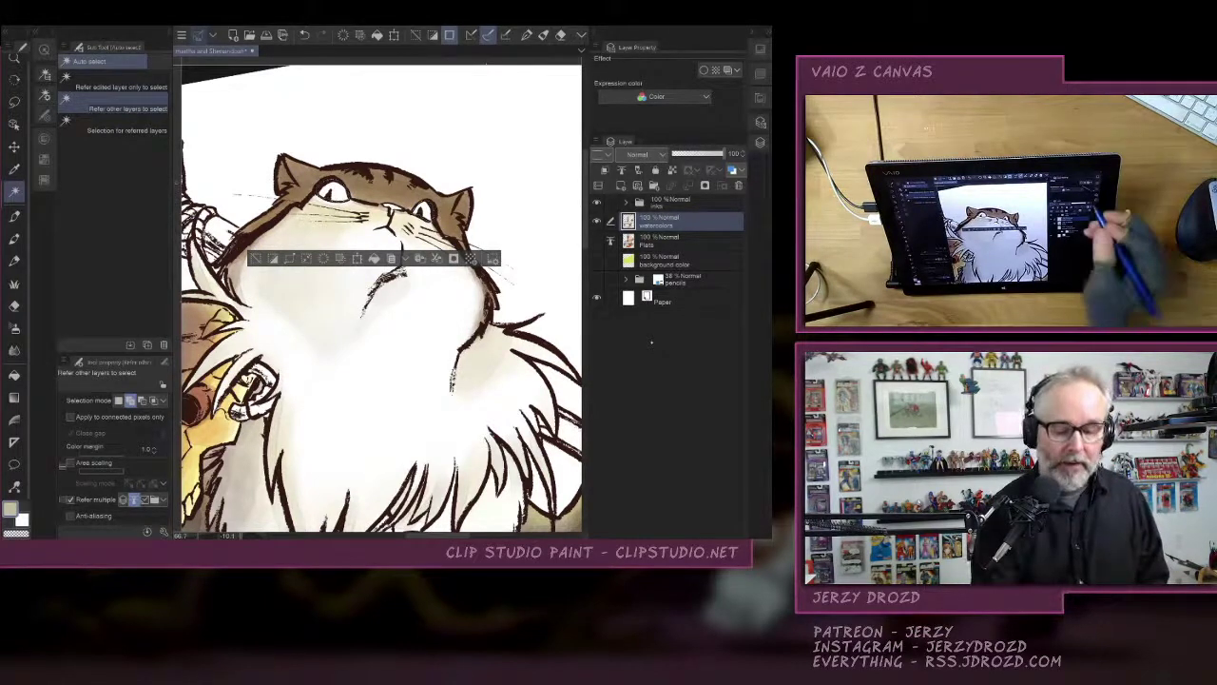
key("Tab")
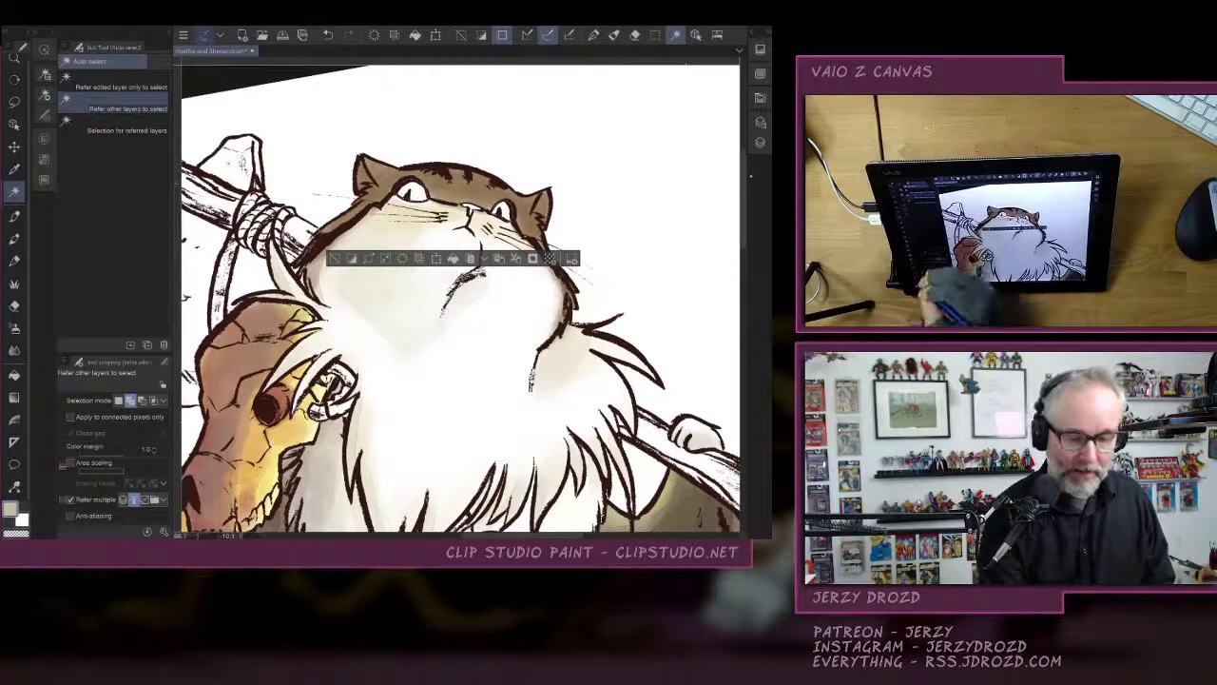
left_click(760, 49)
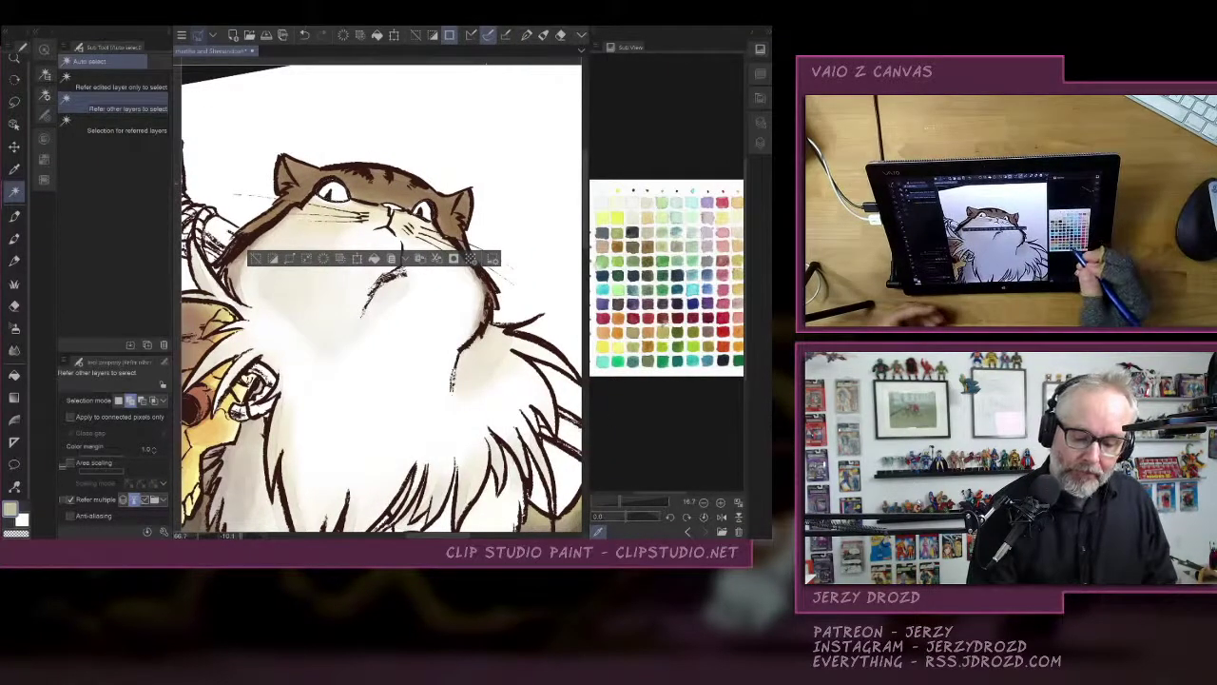
left_click(674, 344)
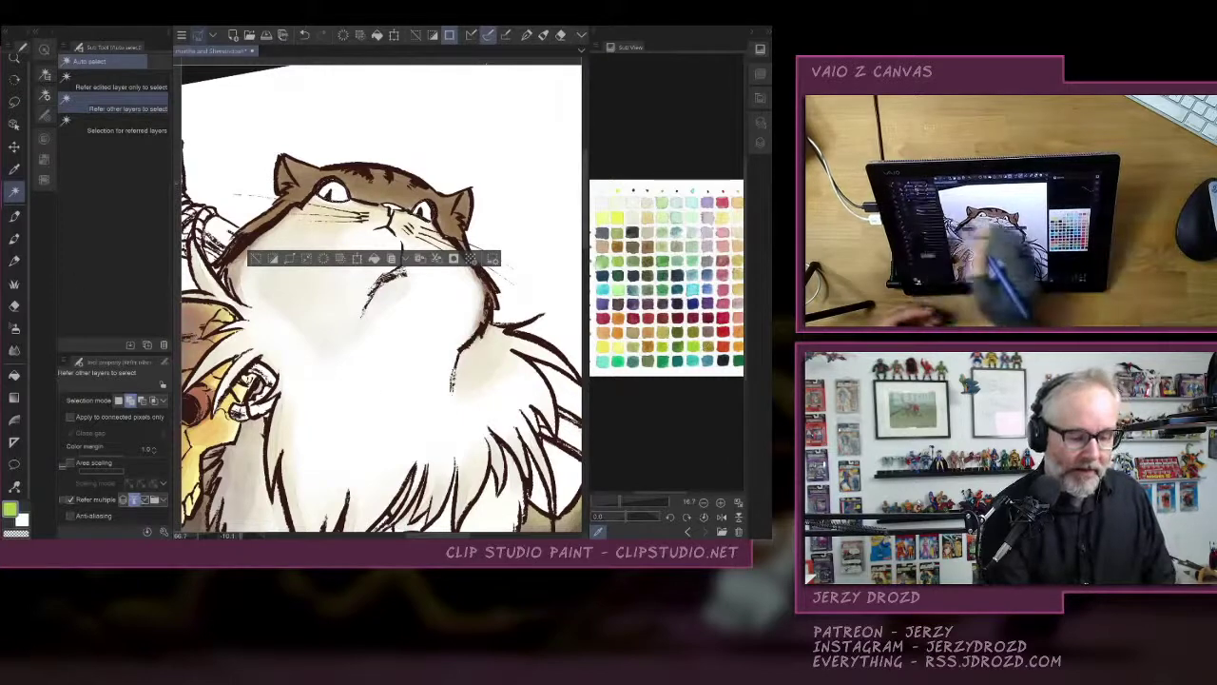
key("b")
left_click_drag(324, 190, 342, 196)
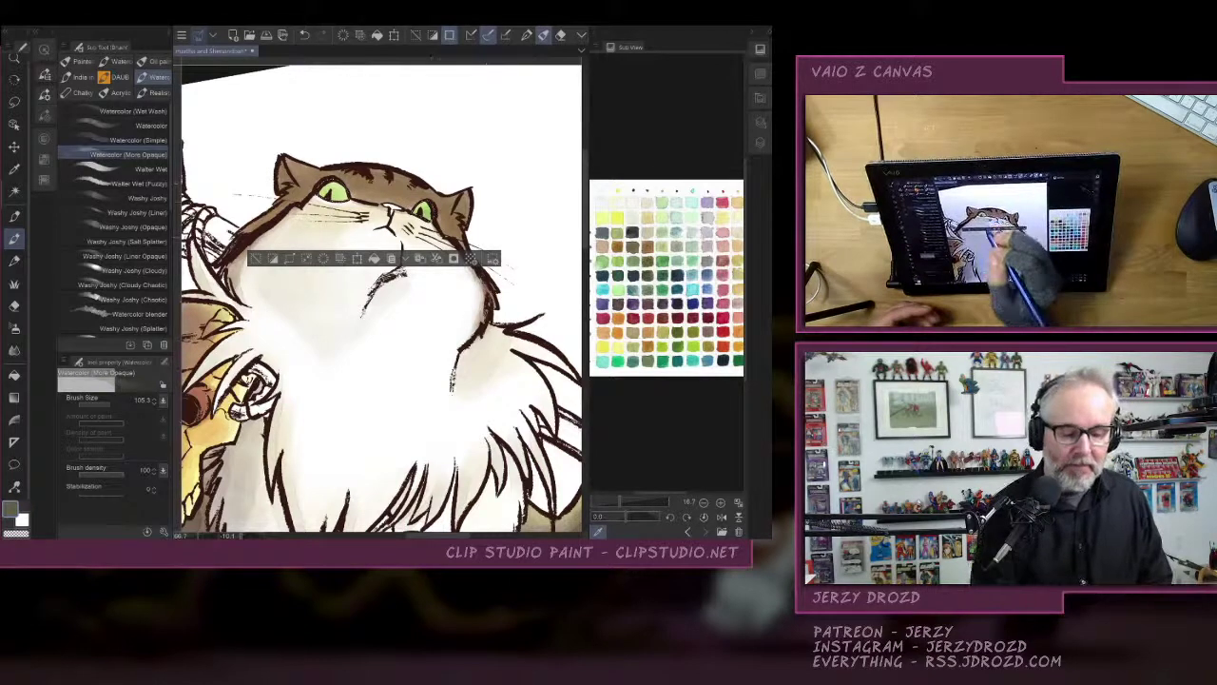
key("ctrl+z")
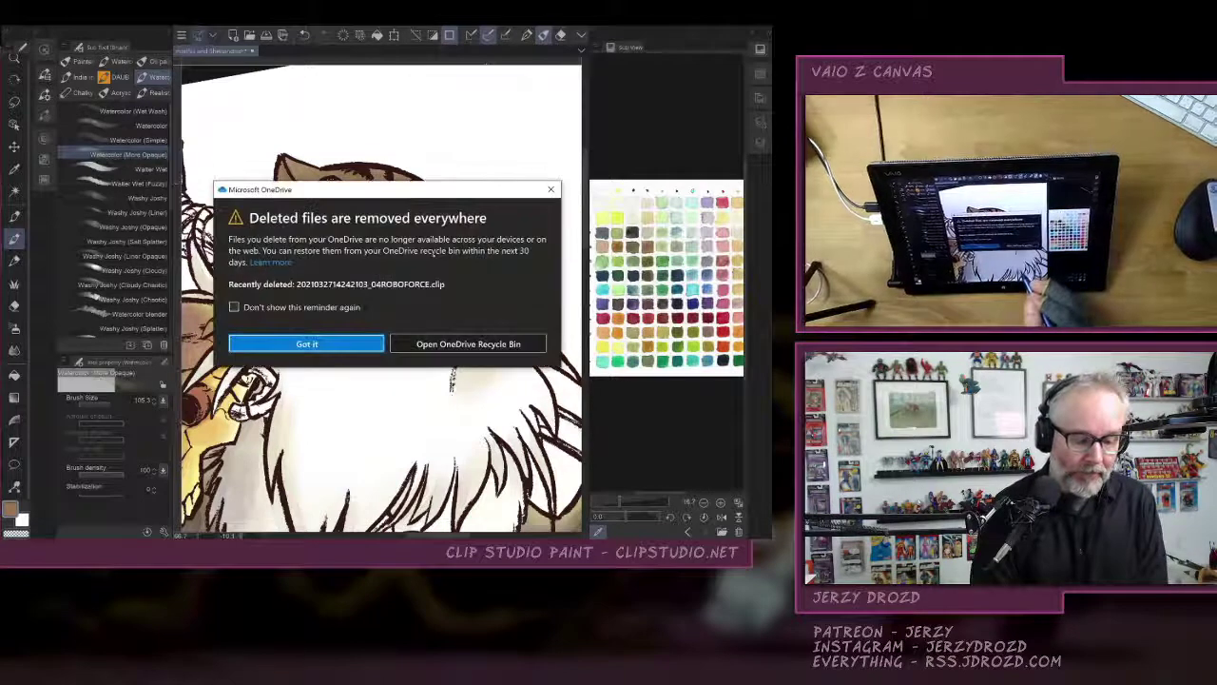
left_click(551, 189)
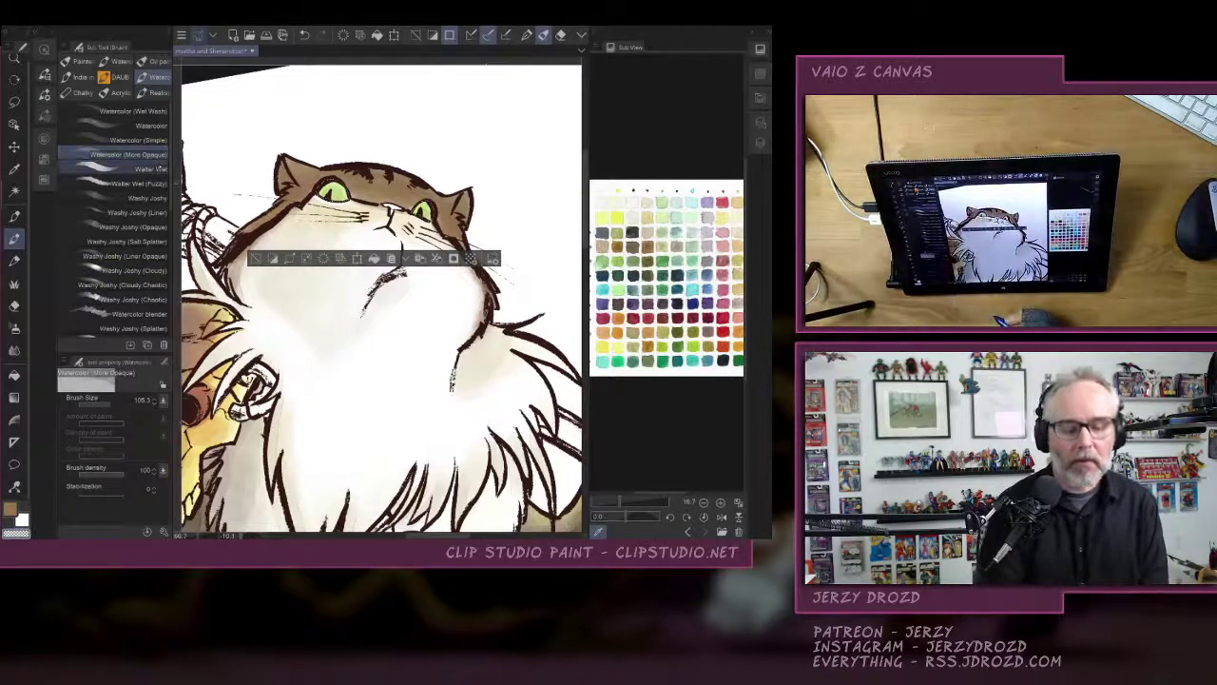
Sample a pale yellow from the reference palette, reduce the brush size to about 54, and clear the eye selection.
scroll(381, 295, "up", 5)
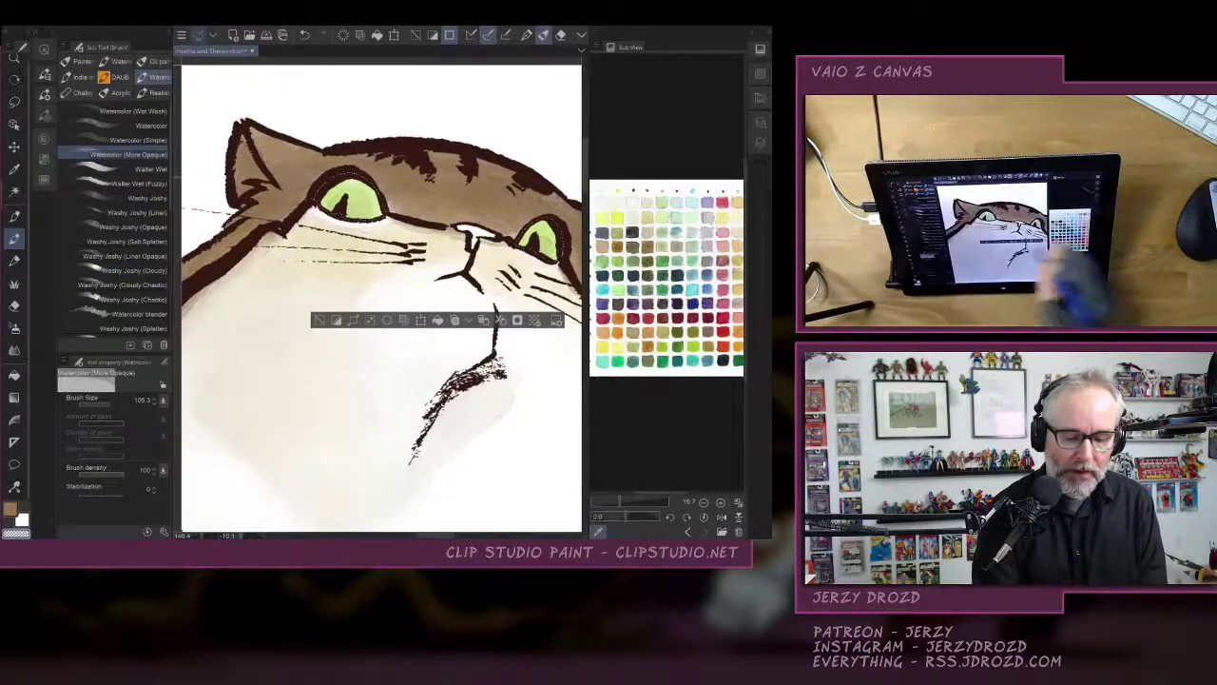
left_click(606, 219)
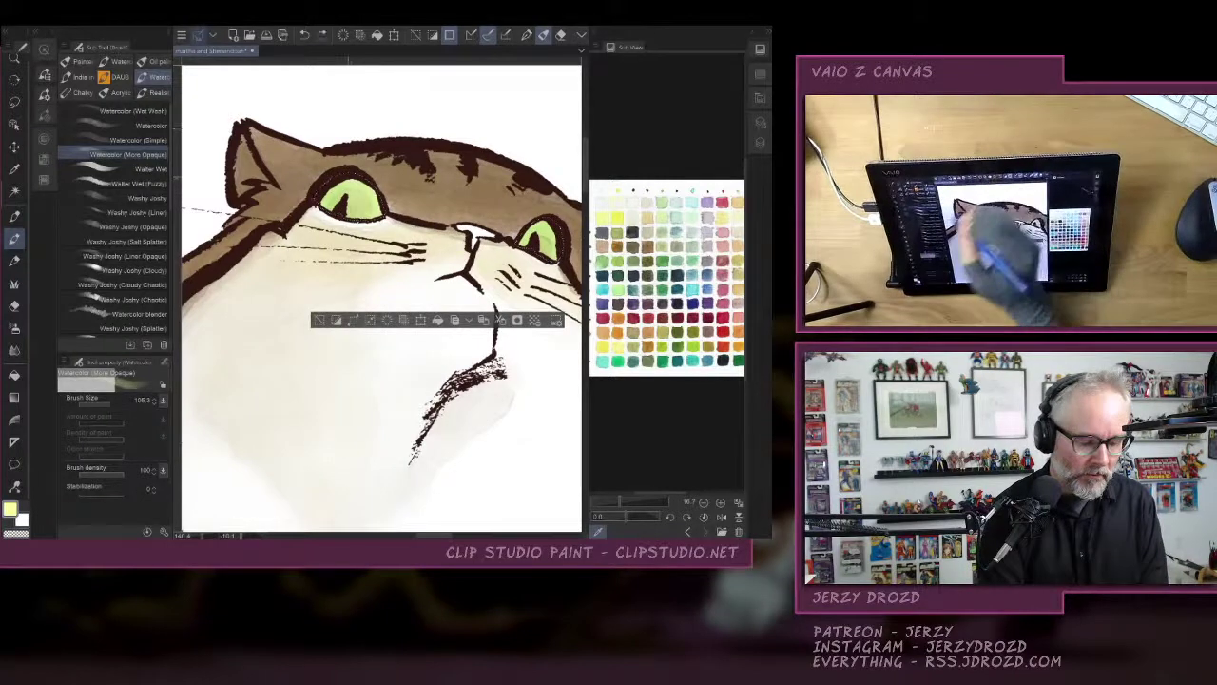
left_click(106, 404)
key("super")
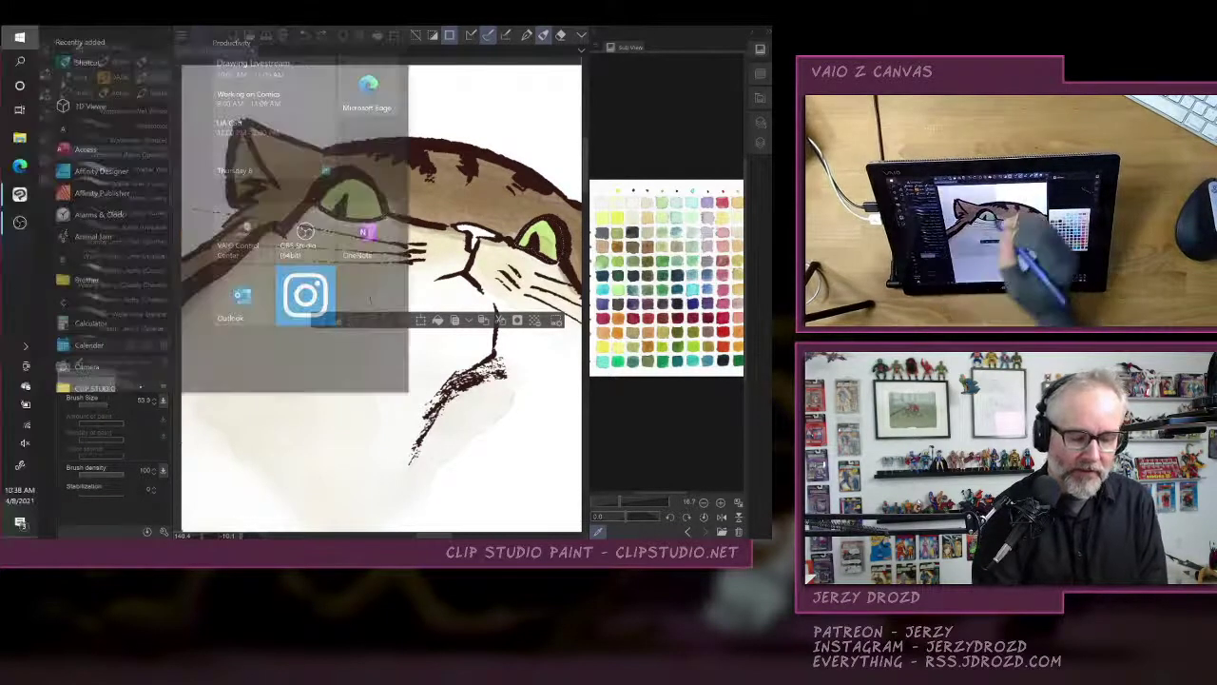
key("super")
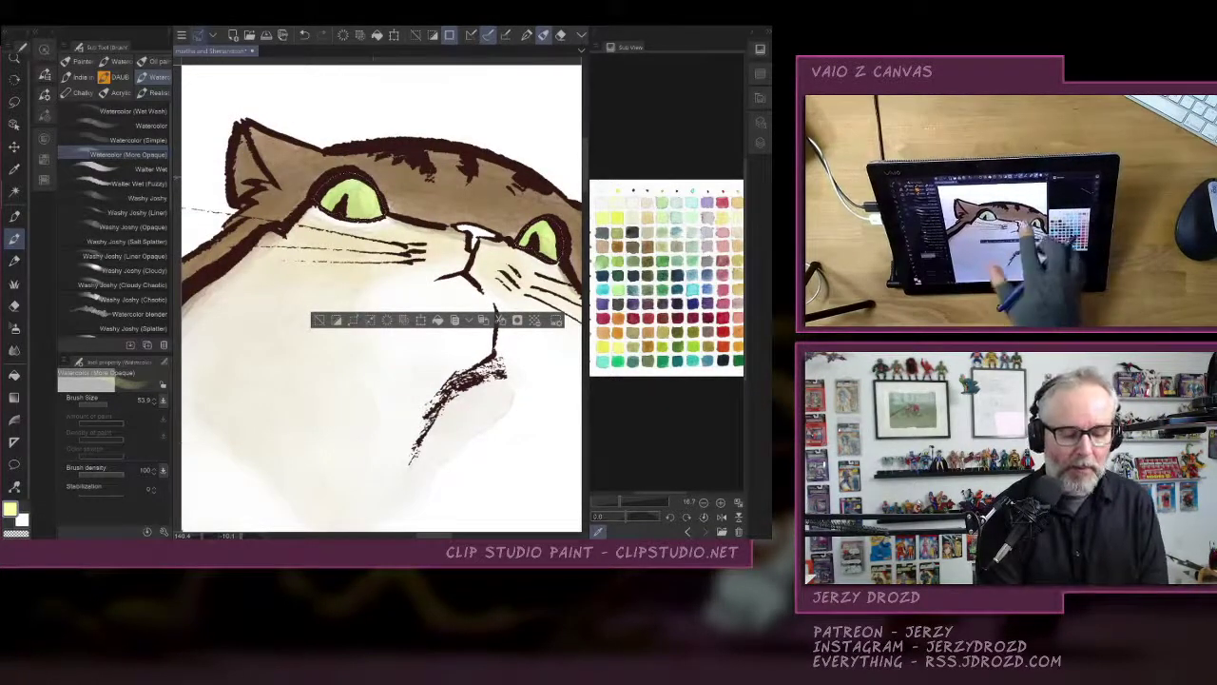
scroll(416, 340, "down", 4)
left_click(306, 340)
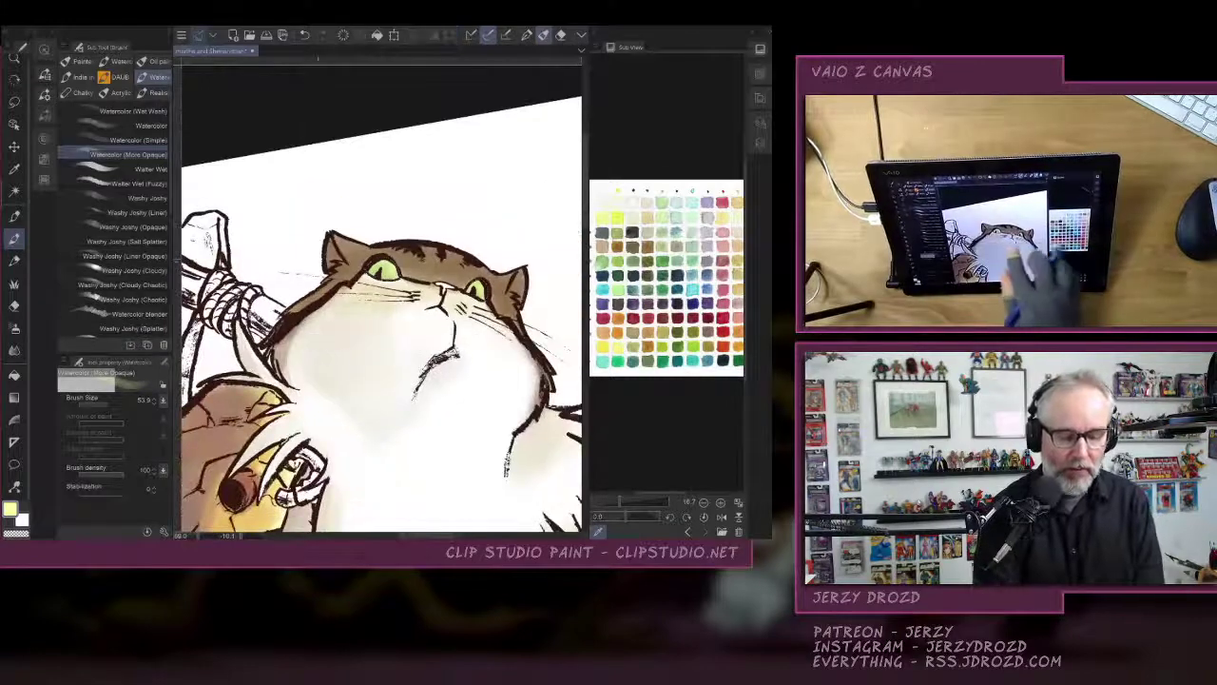
Auto-select the companion's nose with the Flats layer shown, and return to the watercolors layer with Flats hidden.
left_click_drag(523, 381, 483, 307)
left_click(760, 142)
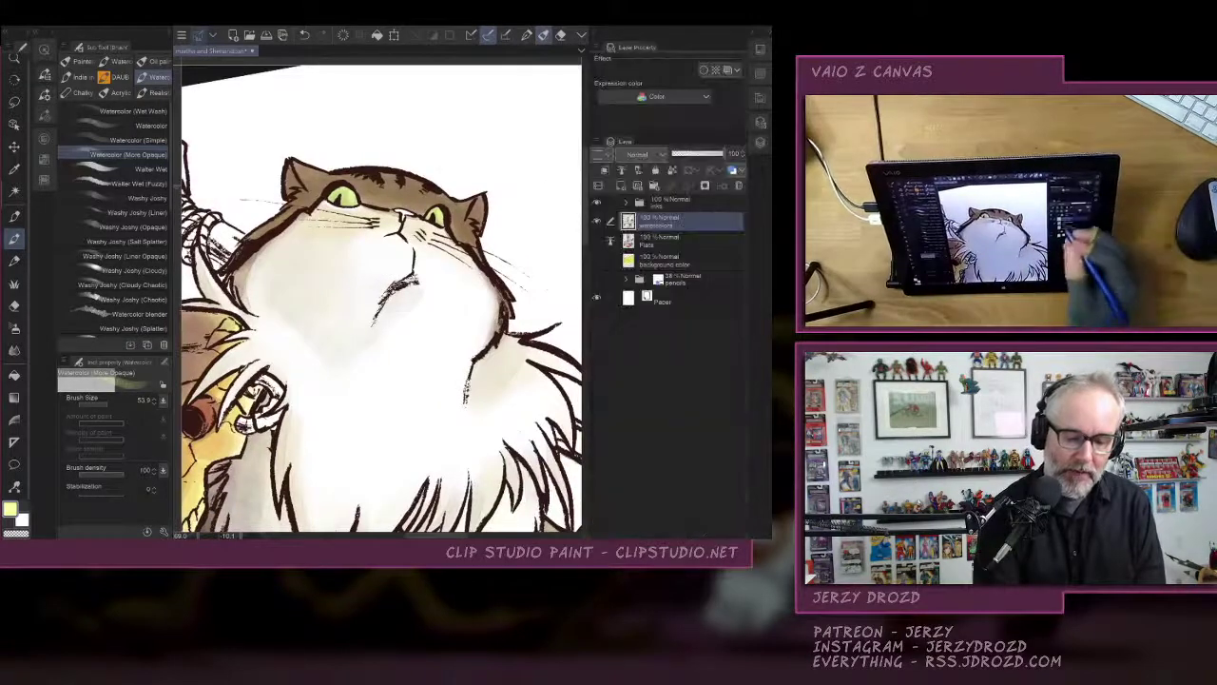
left_click(597, 240)
left_click(15, 192)
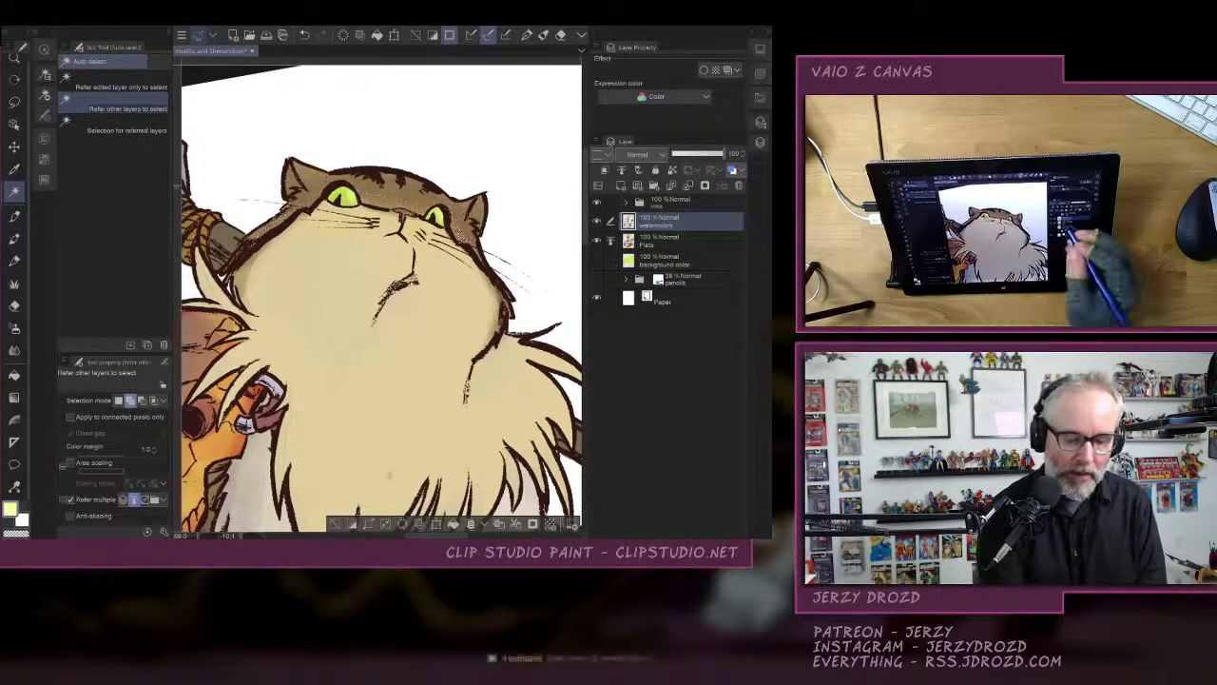
left_click(666, 240)
left_click(422, 217)
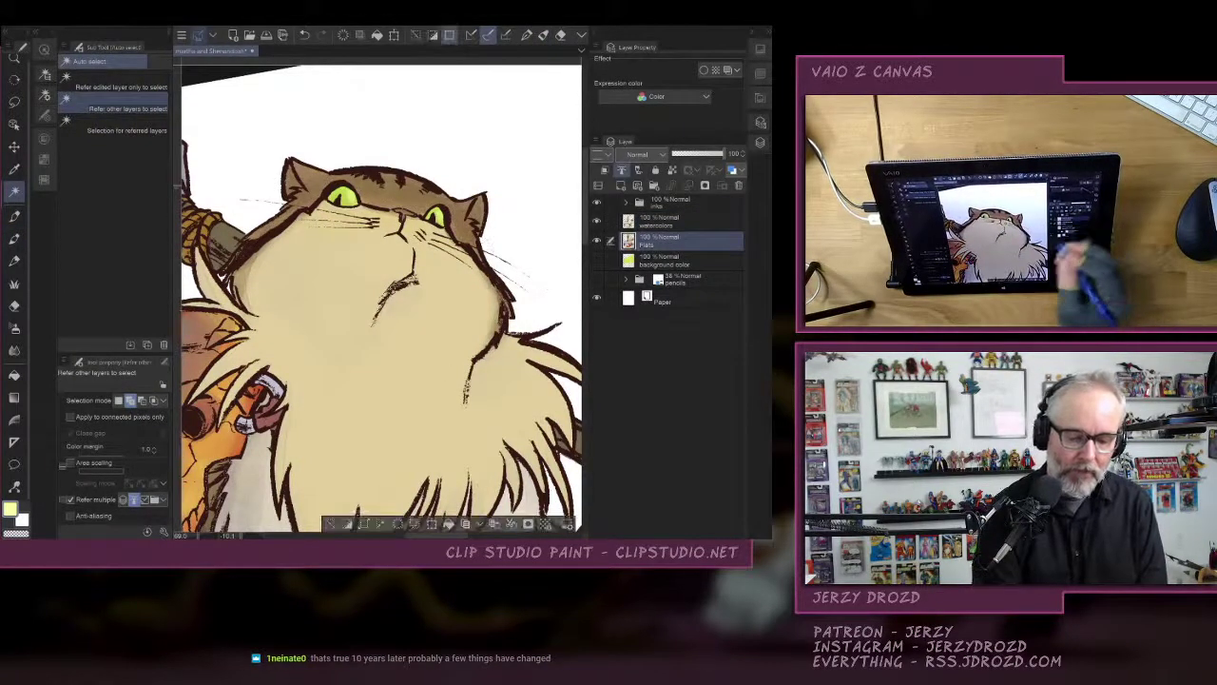
left_click(665, 220)
key("Delete")
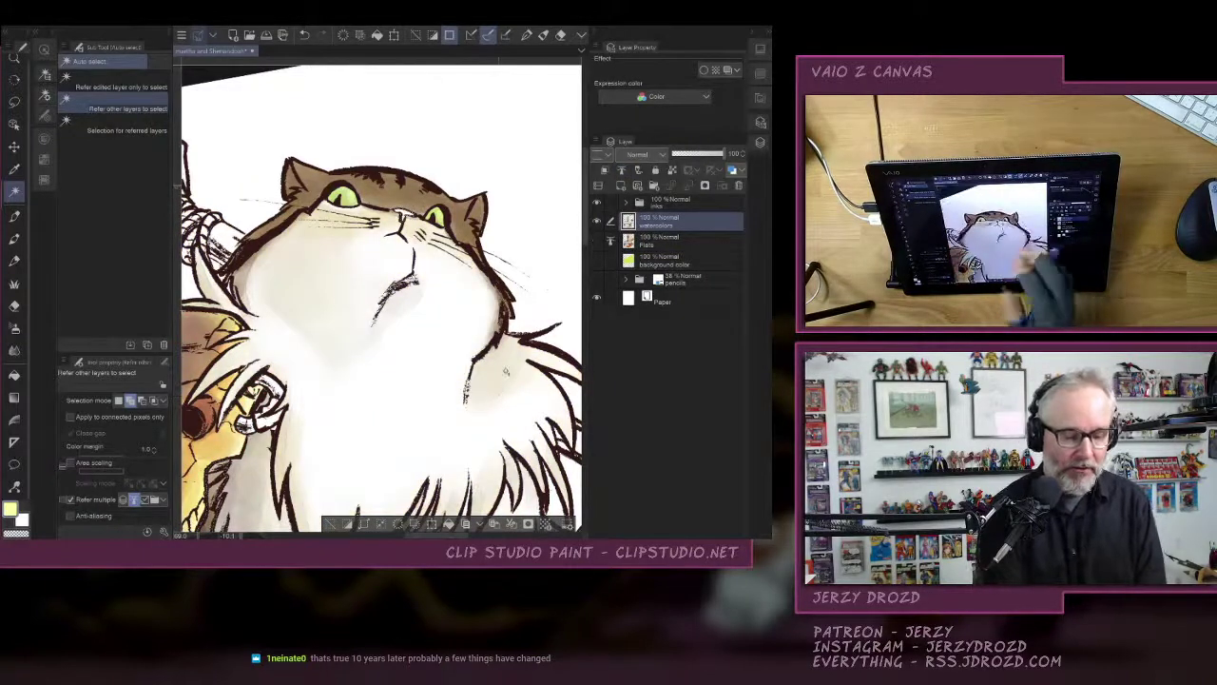
Paint the companion's nose brown with the watercolor brush, and clear the selection.
left_click_drag(381, 285, 366, 305)
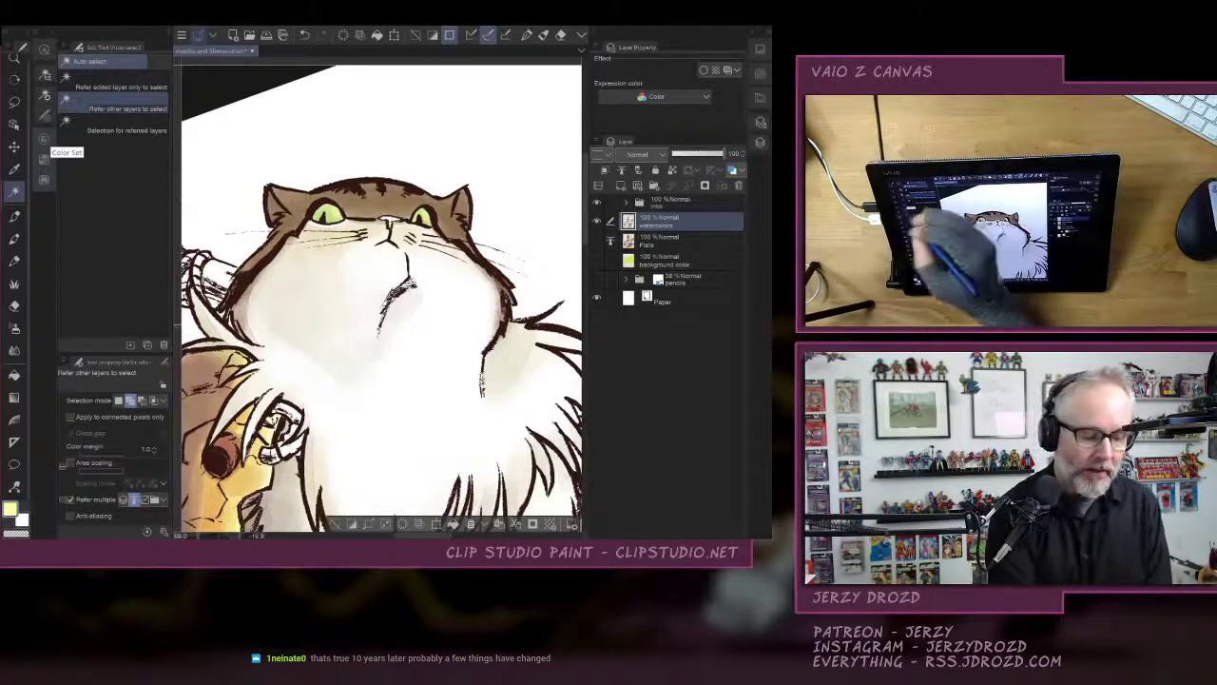
left_click(45, 140)
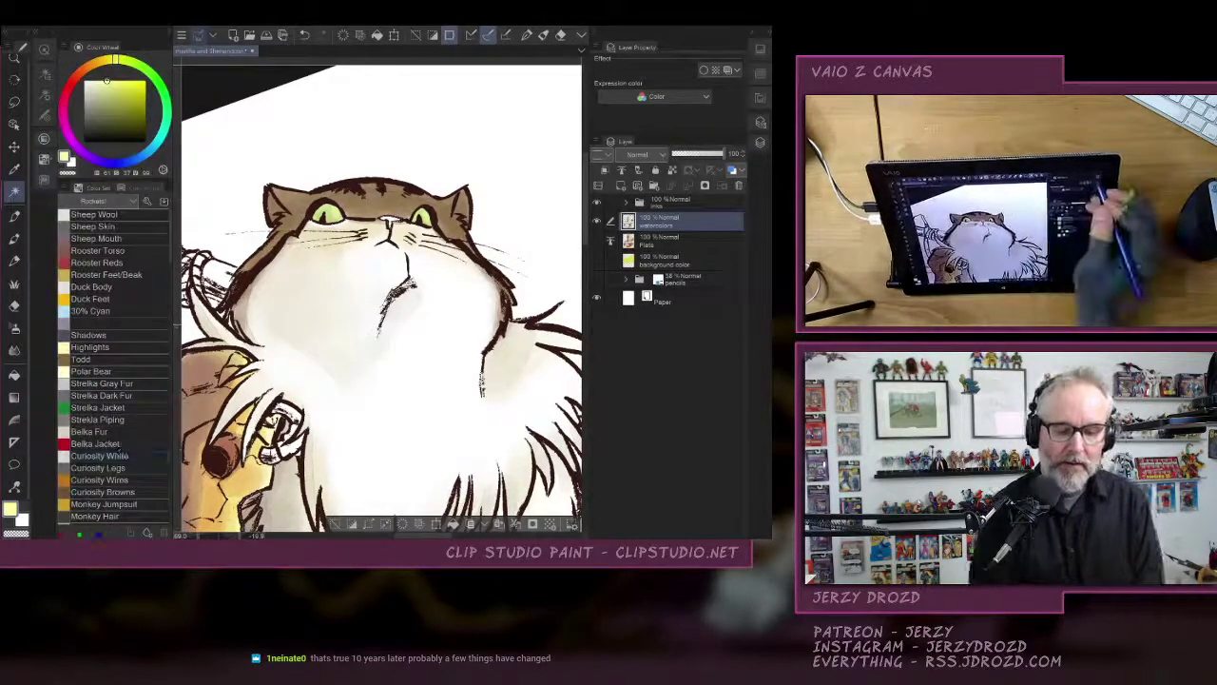
left_click(45, 140)
left_click(760, 74)
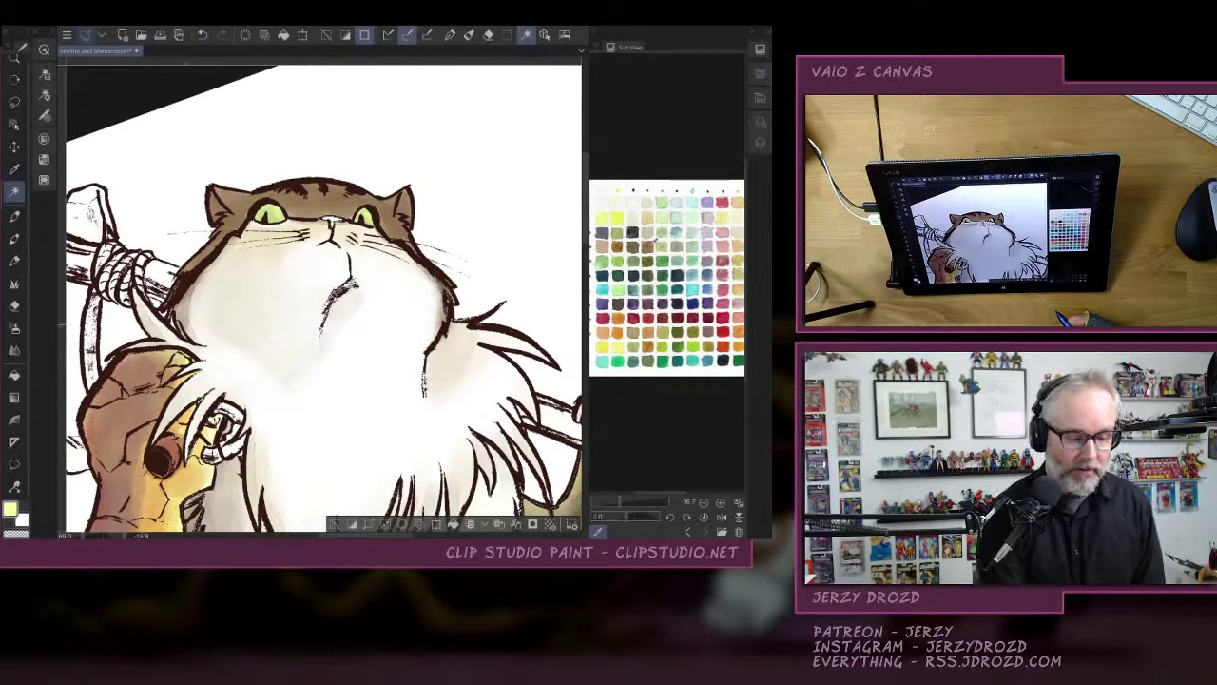
key("p")
key("p")
key("p")
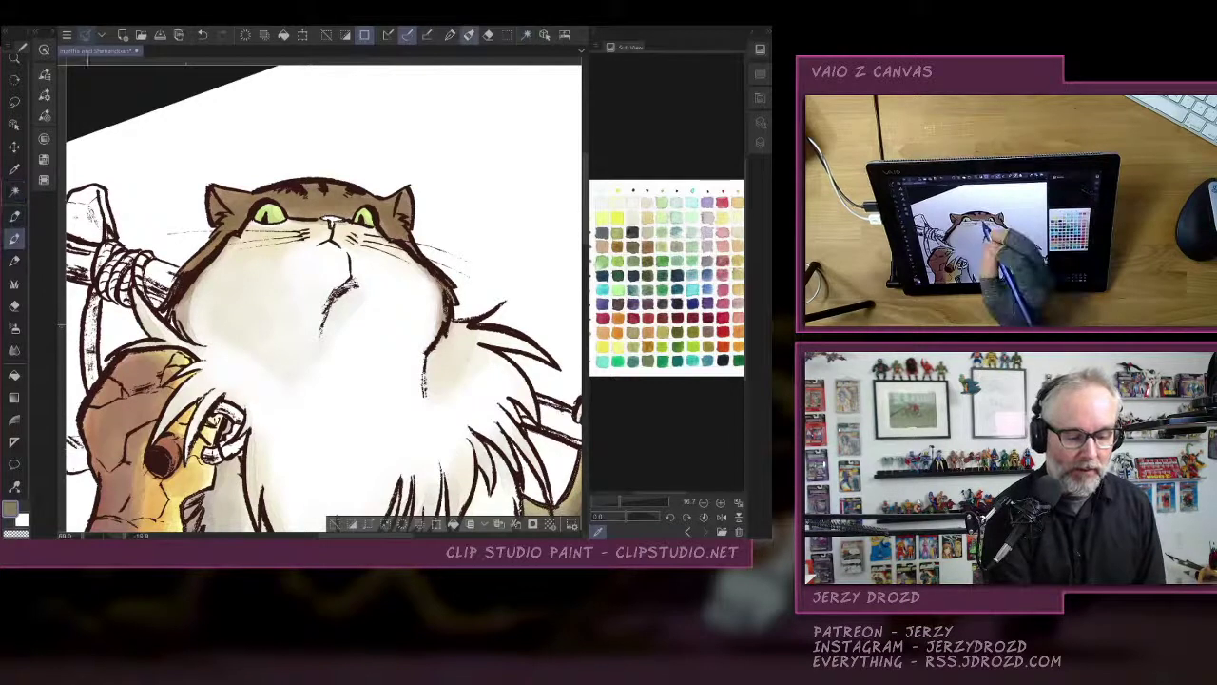
left_click_drag(326, 217, 339, 219)
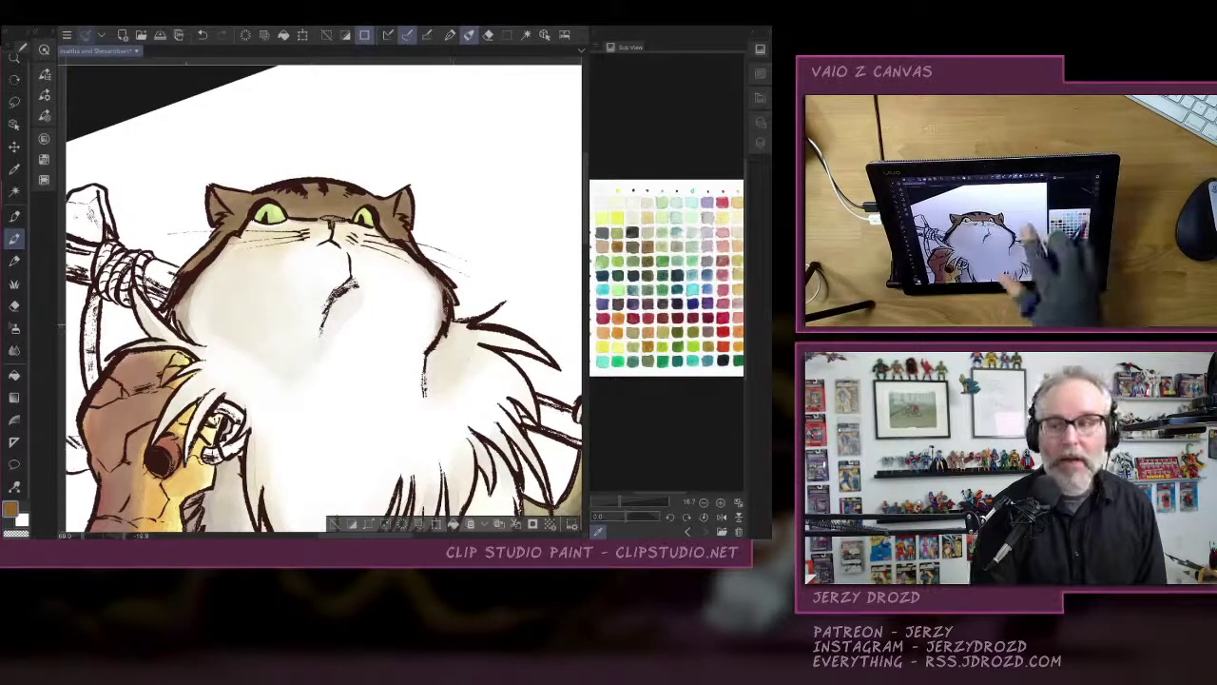
left_click(335, 524)
Auto-select the companion's red leather straps with the Flats layer shown, and return to the watercolors layer with Flats hidden.
scroll(466, 351, "down", 3)
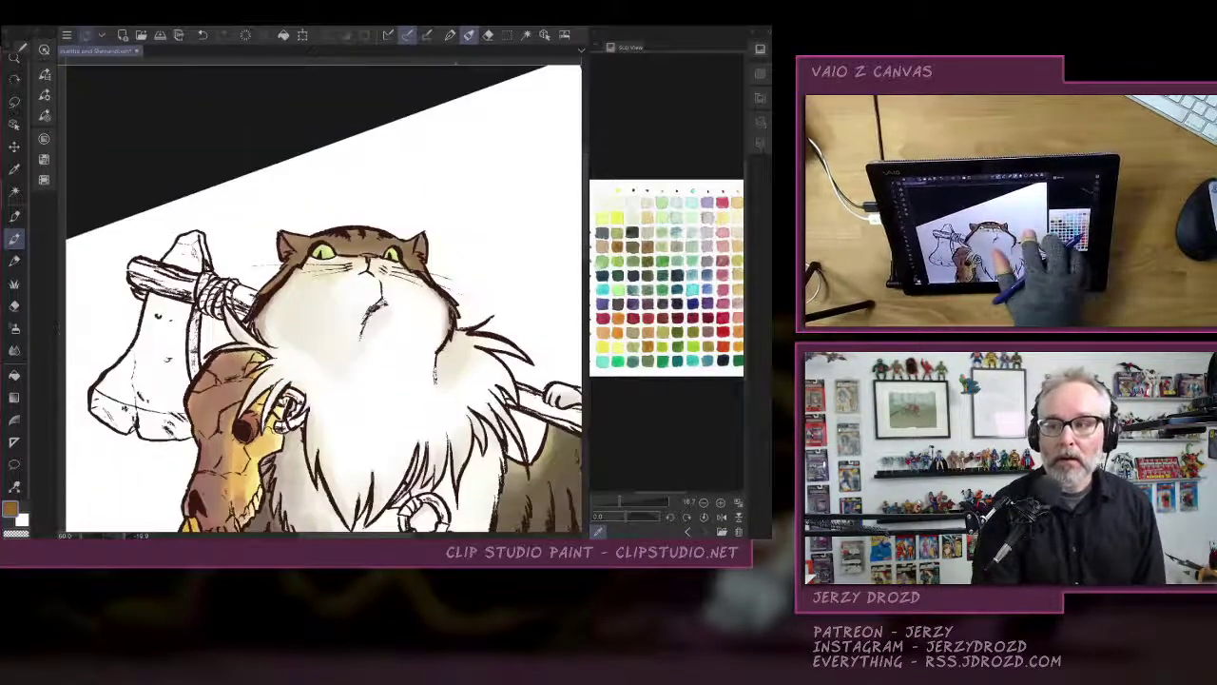
mouse_move(514, 276)
left_mouse_down()
mouse_move(524, 323)
mouse_move(452, 282)
mouse_move(518, 256)
left_mouse_up()
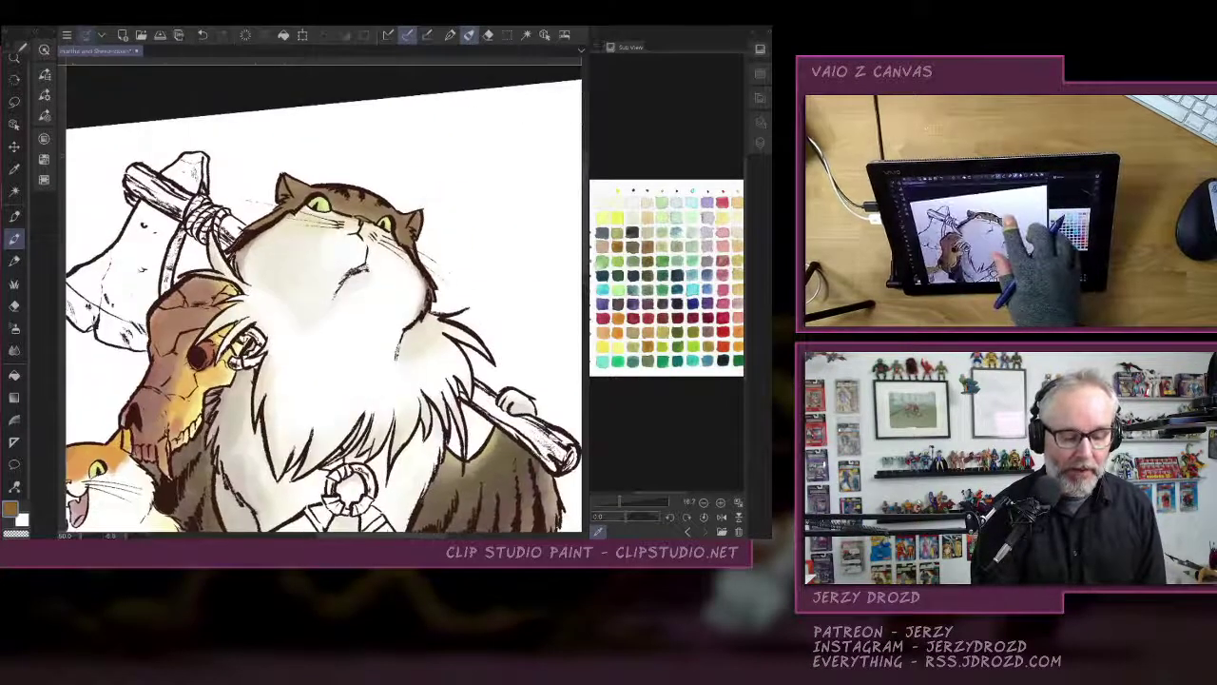
left_click_drag(466, 399, 447, 254)
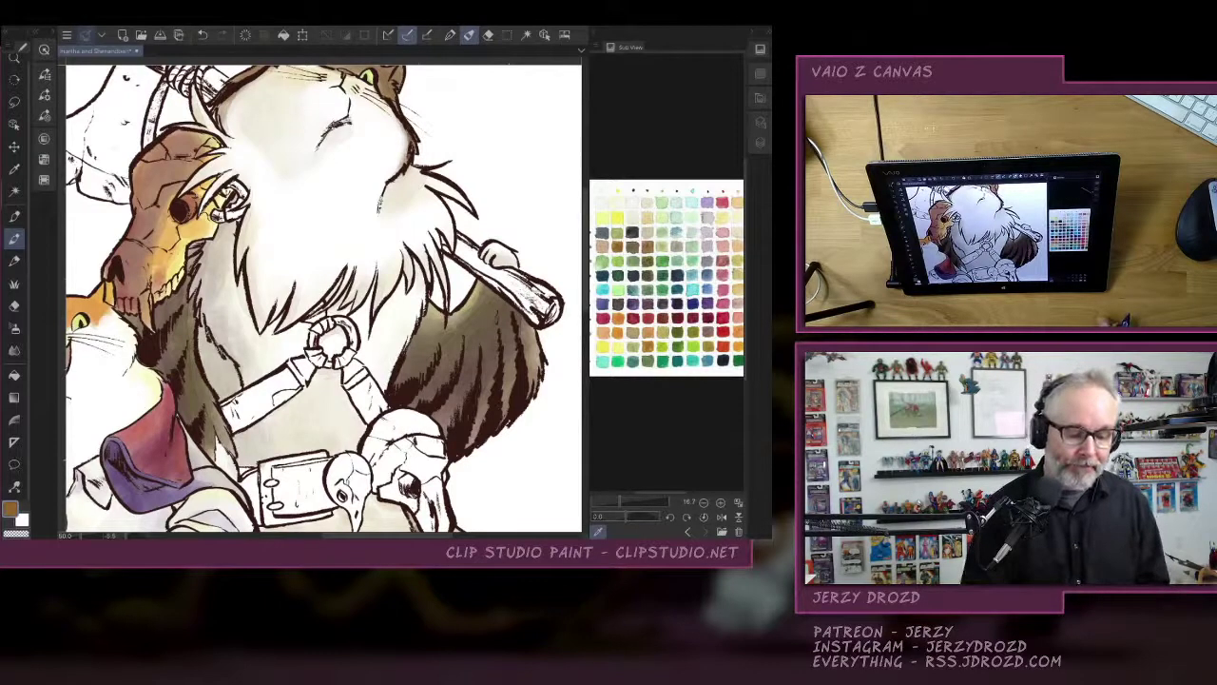
left_click_drag(451, 371, 477, 333)
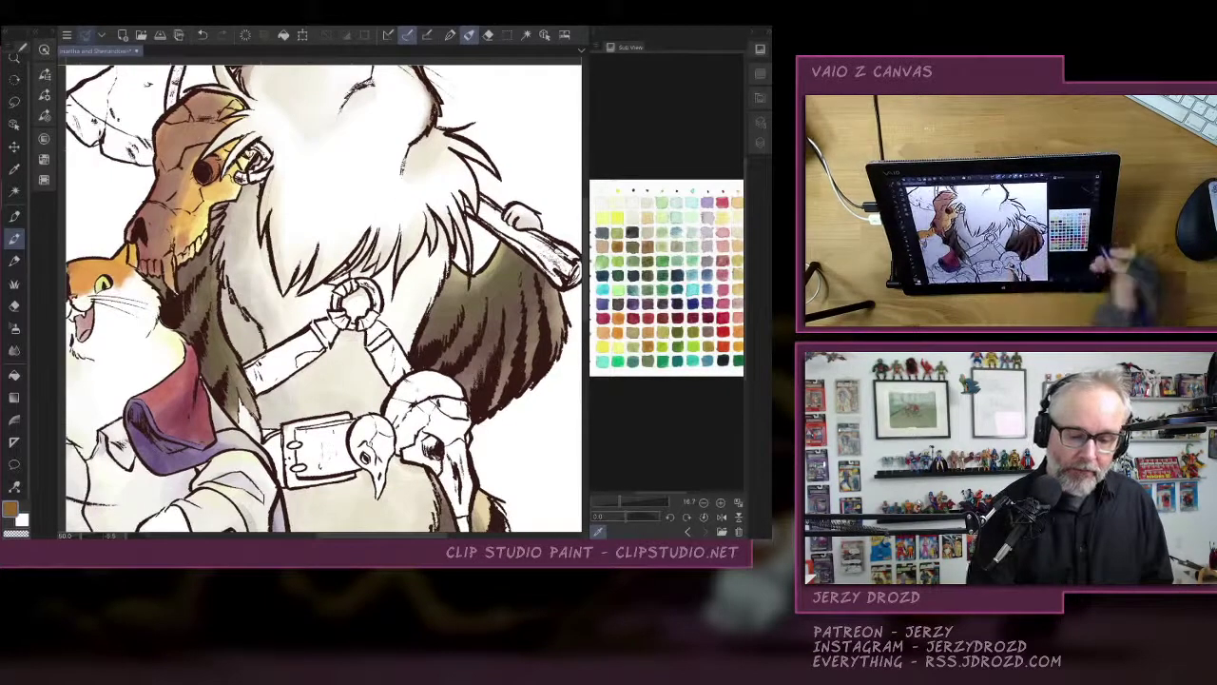
left_click(760, 142)
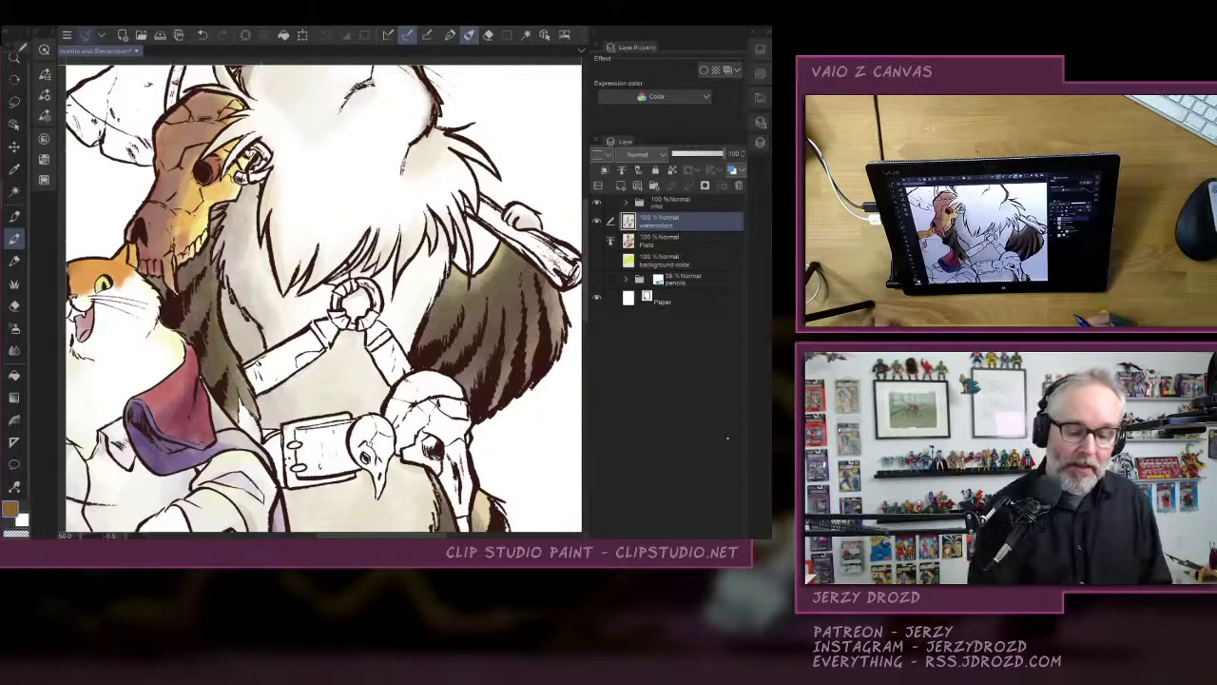
left_click(597, 239)
left_click(666, 239)
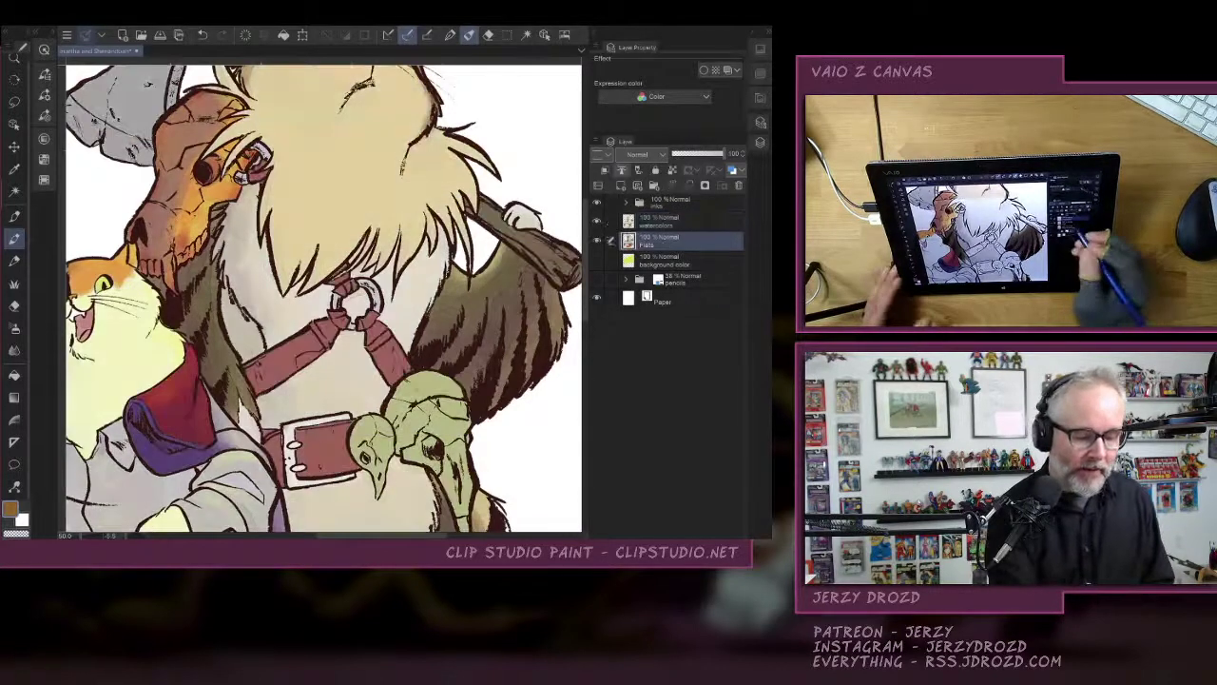
left_click(14, 191)
left_click(367, 299)
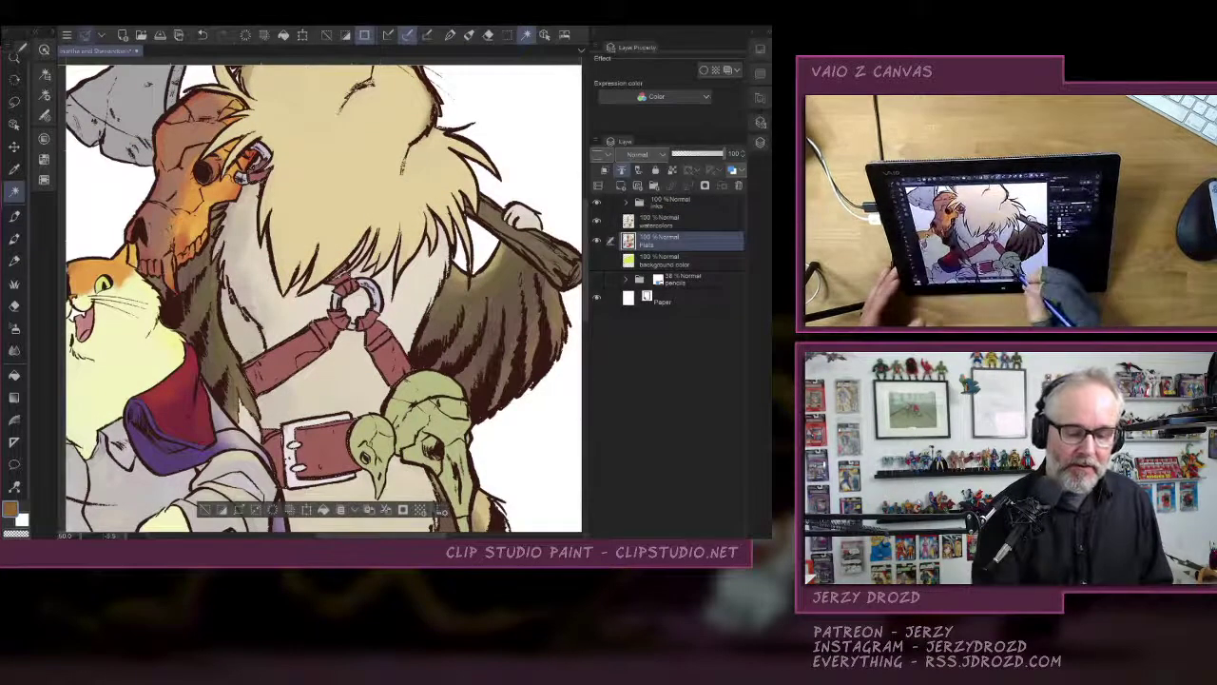
left_click(597, 239)
left_click(666, 220)
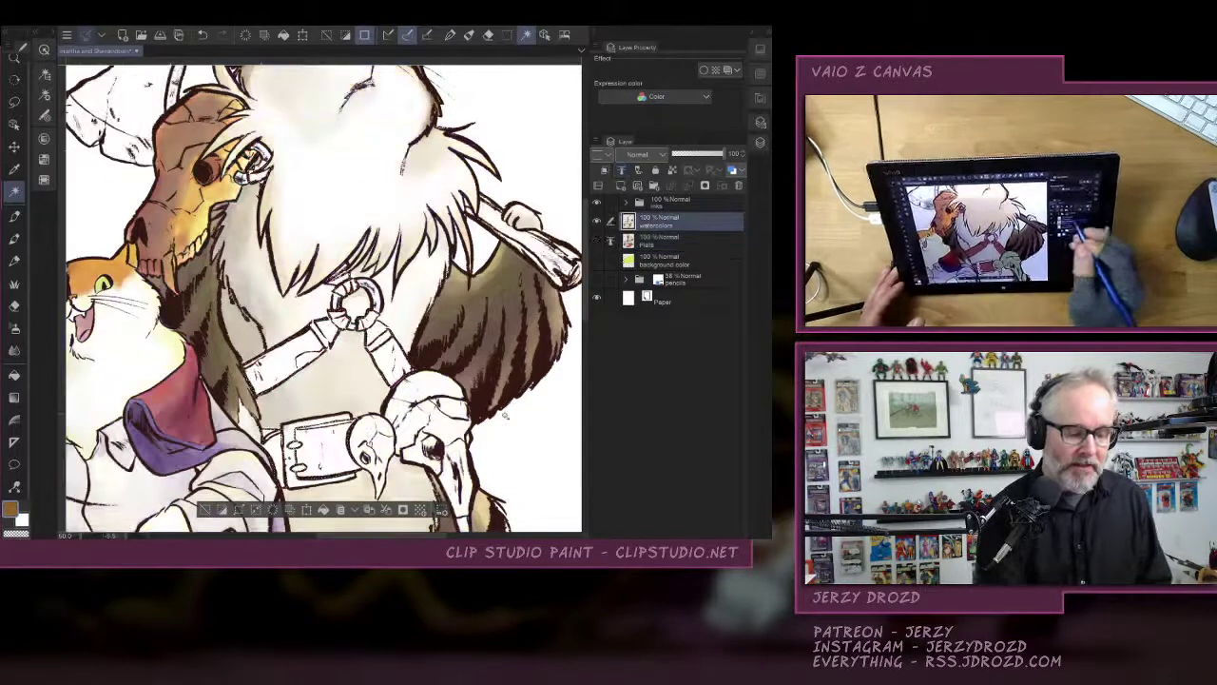
Sample a dark purple from the reference palette image and switch to the watercolor brush.
left_click(43, 159)
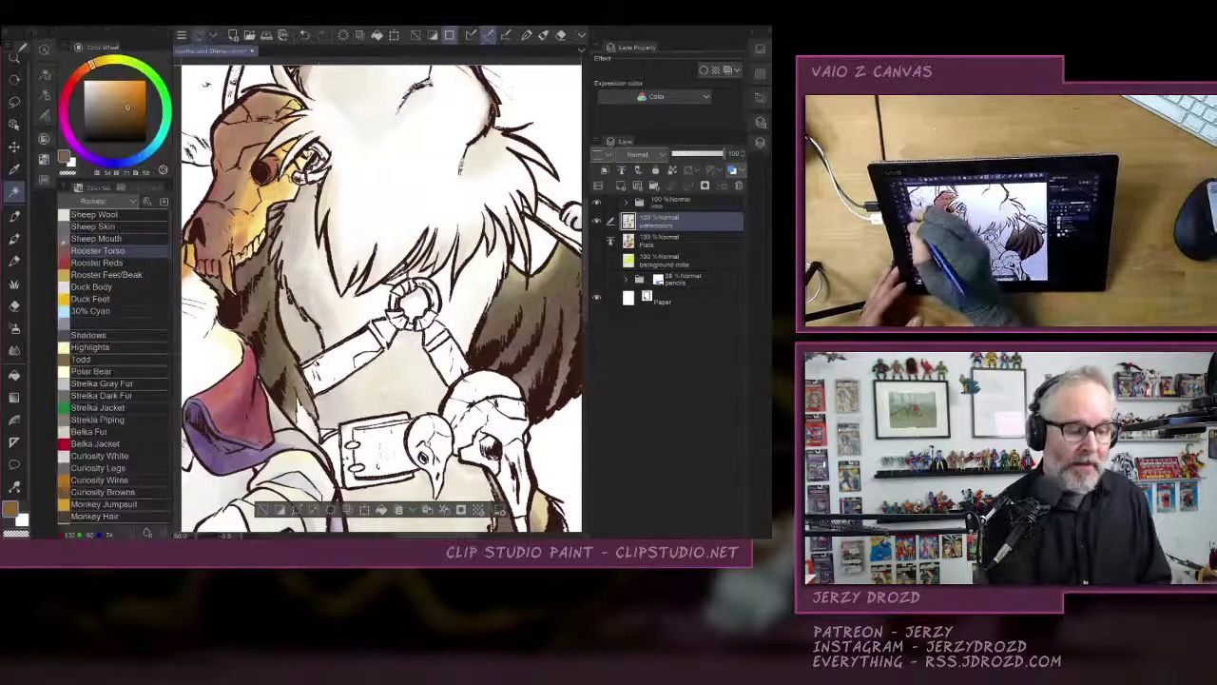
left_click(44, 140)
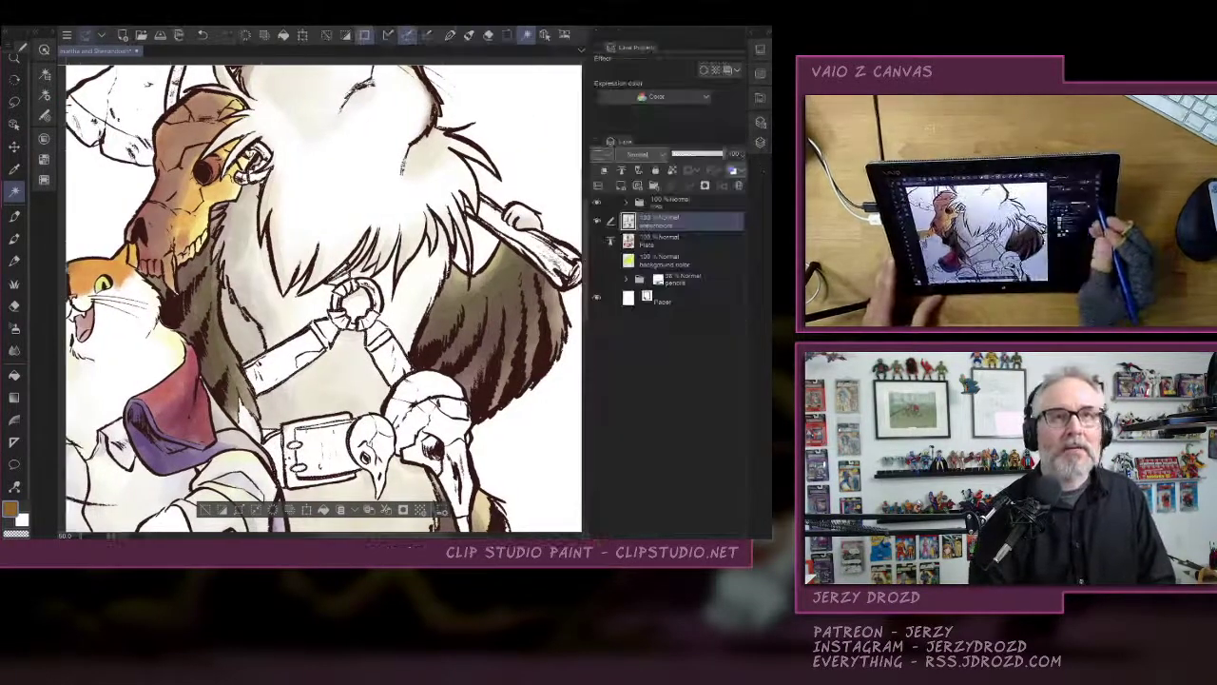
left_click(761, 50)
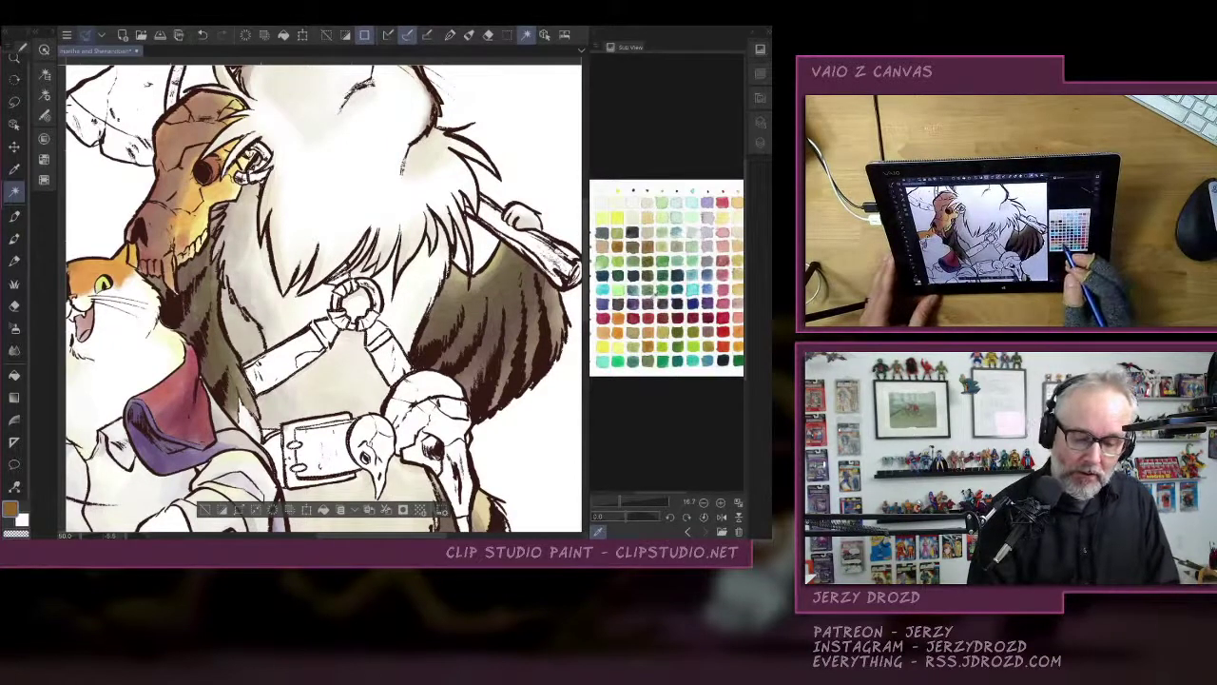
left_click(656, 301)
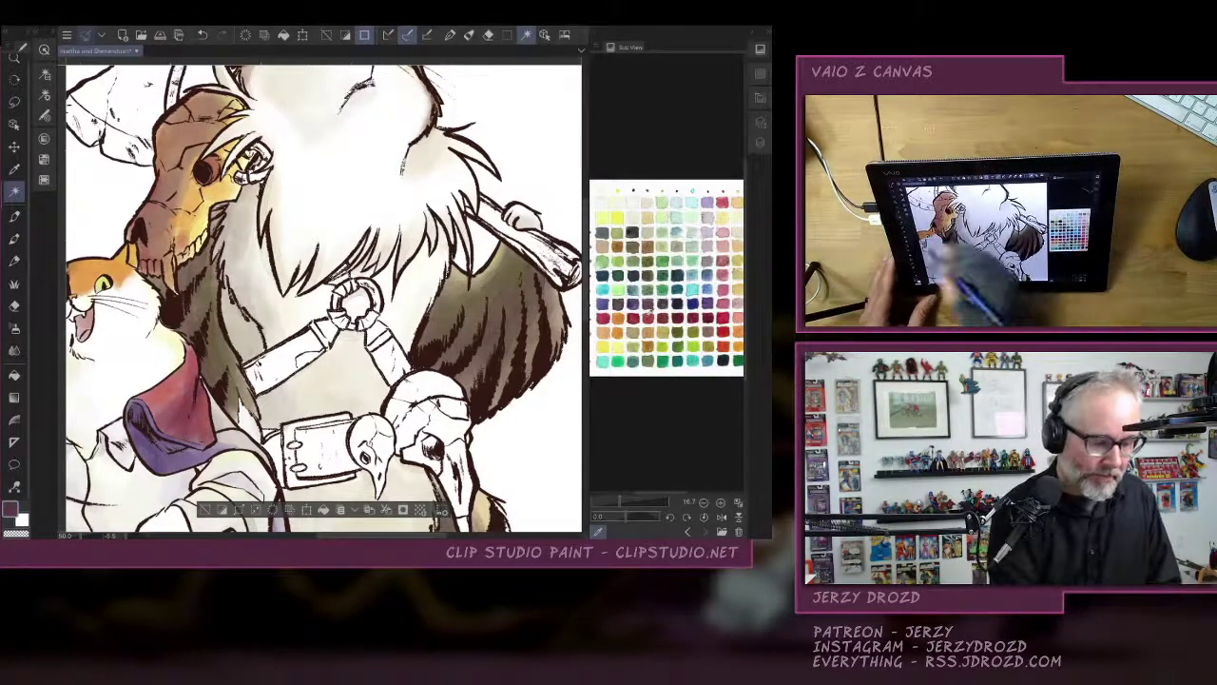
left_click(14, 239)
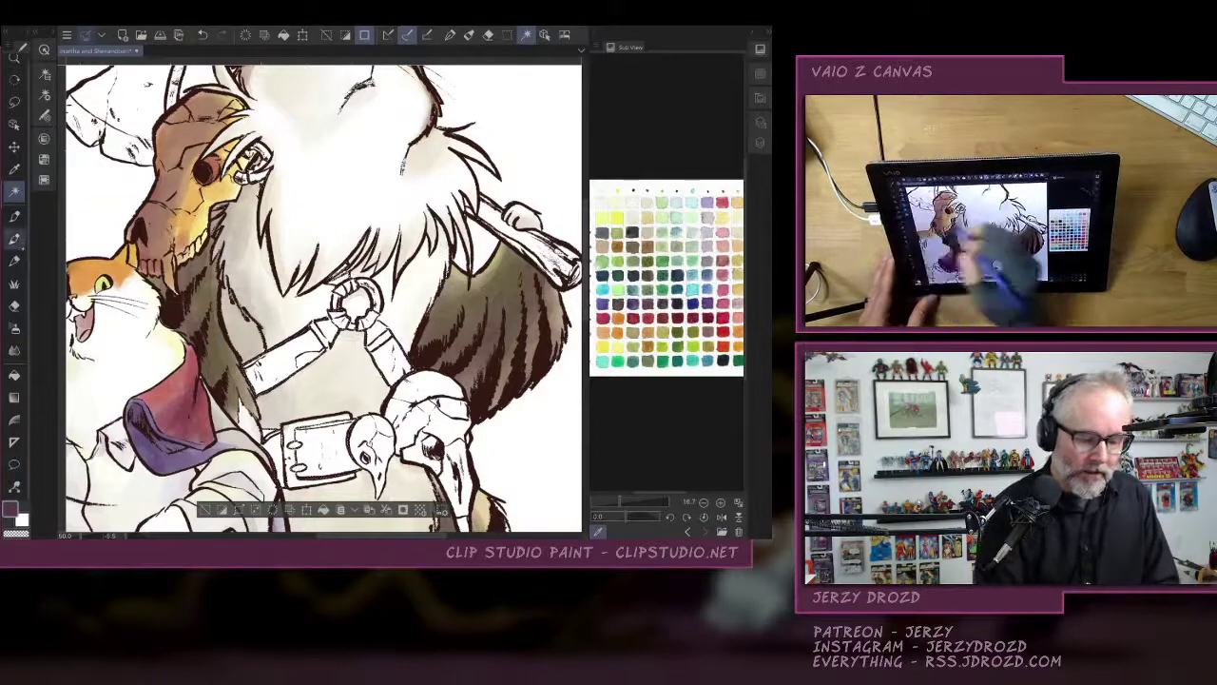
Undo the trial stroke on the strap, wash both chest straps in purple with Watercolor (Simple), and switch to the Watercolor brush.
left_click_drag(287, 348, 251, 377)
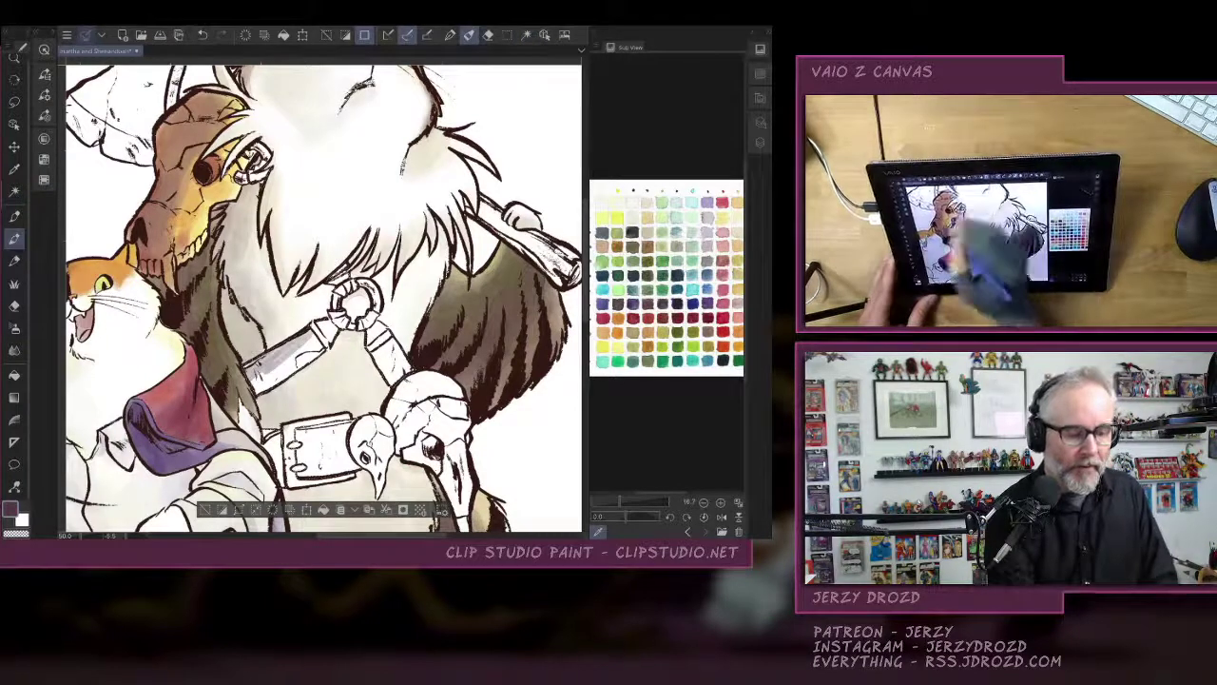
left_click(202, 35)
left_click(52, 32)
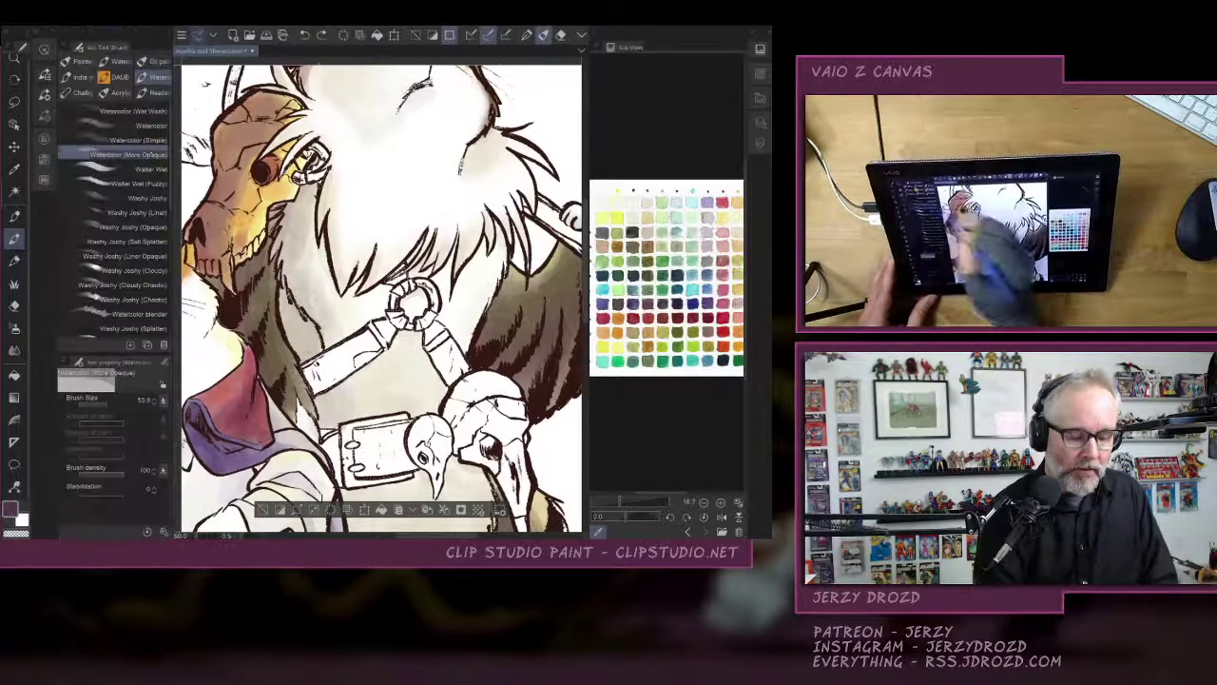
left_click(133, 139)
mouse_move(318, 381)
left_mouse_down()
mouse_move(390, 323)
mouse_move(399, 280)
mouse_move(466, 381)
left_mouse_up()
mouse_move(319, 376)
left_mouse_down()
mouse_move(367, 338)
mouse_move(464, 379)
left_mouse_up()
left_click_drag(309, 390, 339, 369)
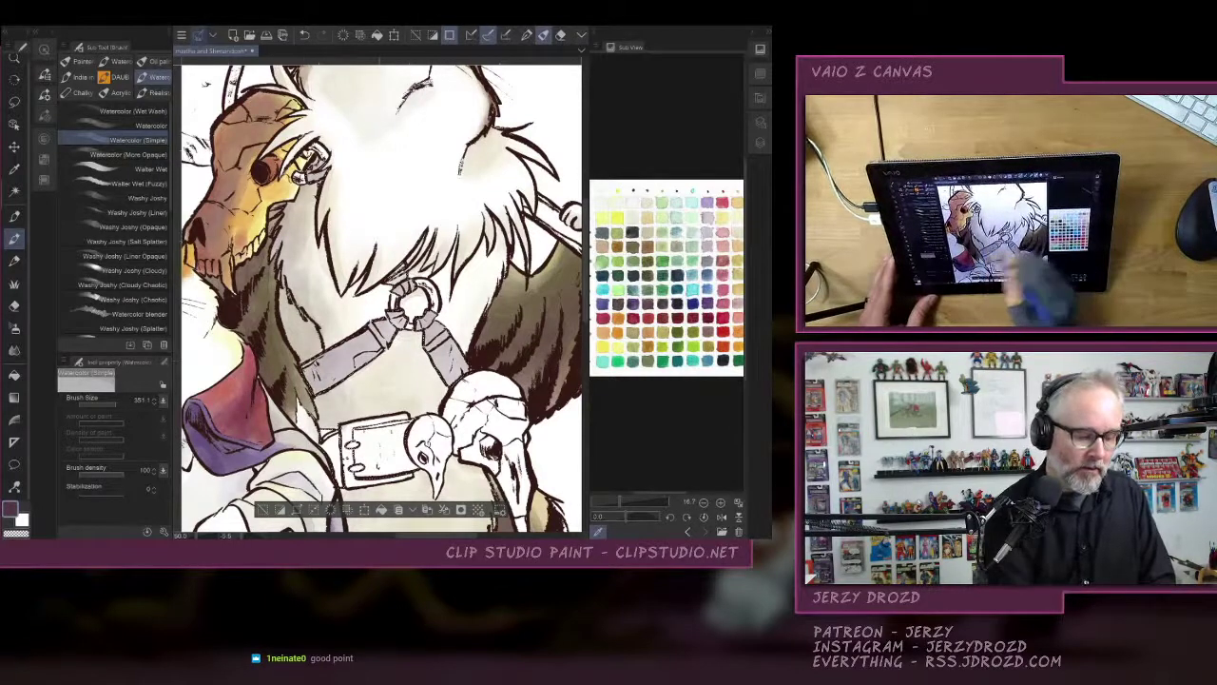
left_click(133, 126)
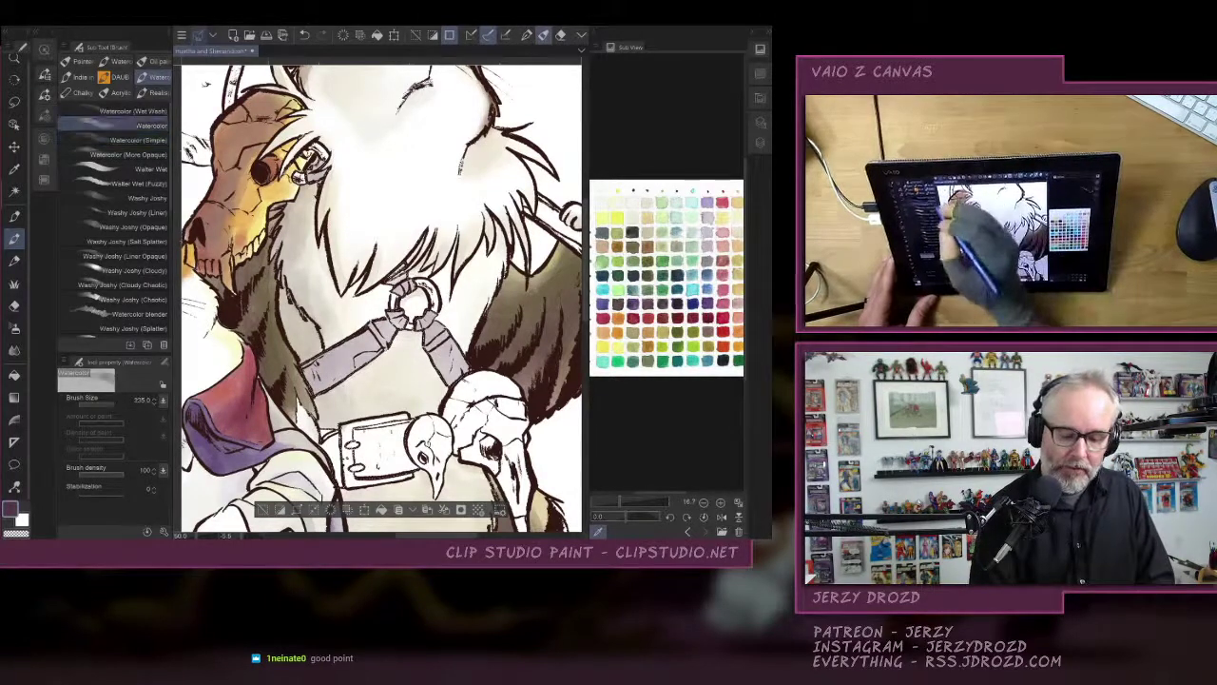
Glaze the big cat's chest straps with a magenta wash from the swatch chart, using the Watercolor brush.
left_click(715, 310)
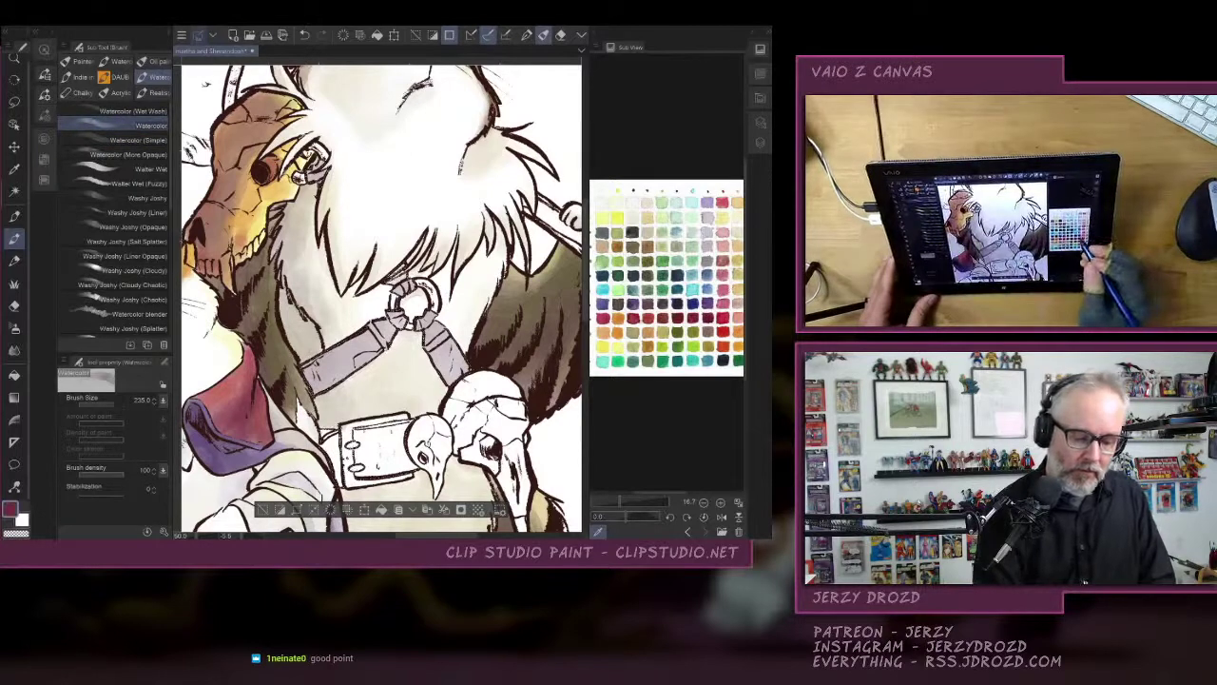
left_click_drag(365, 344, 314, 392)
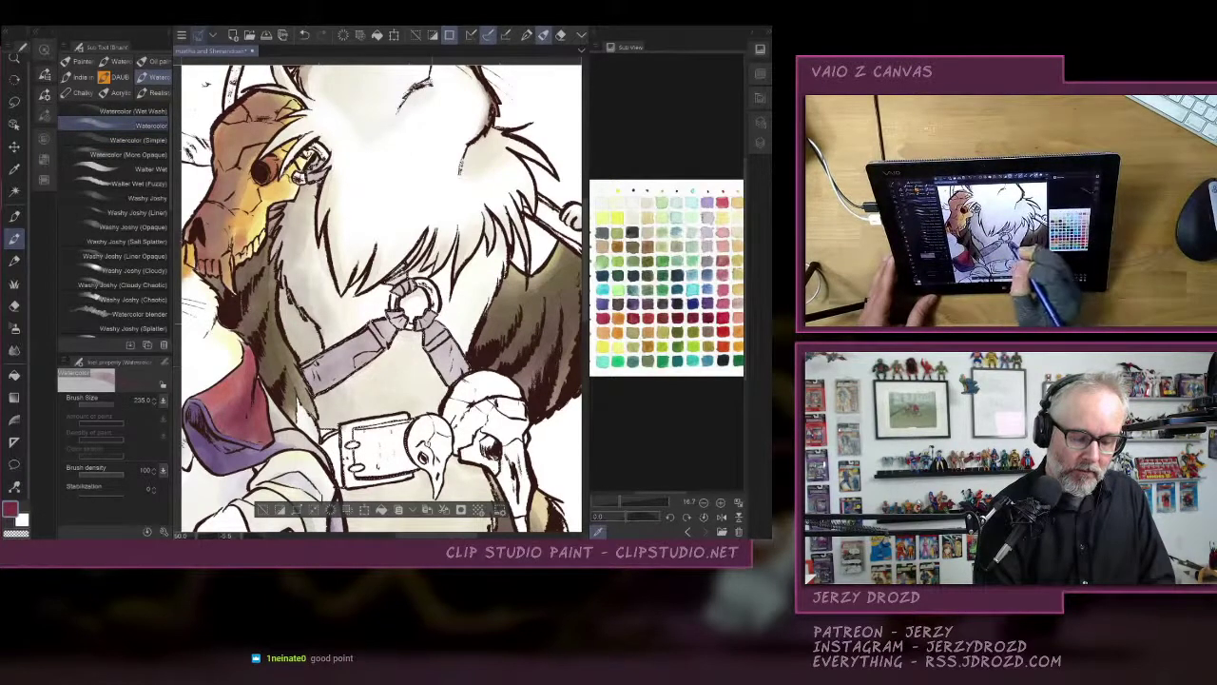
left_click_drag(428, 323, 458, 382)
left_click_drag(403, 289, 391, 284)
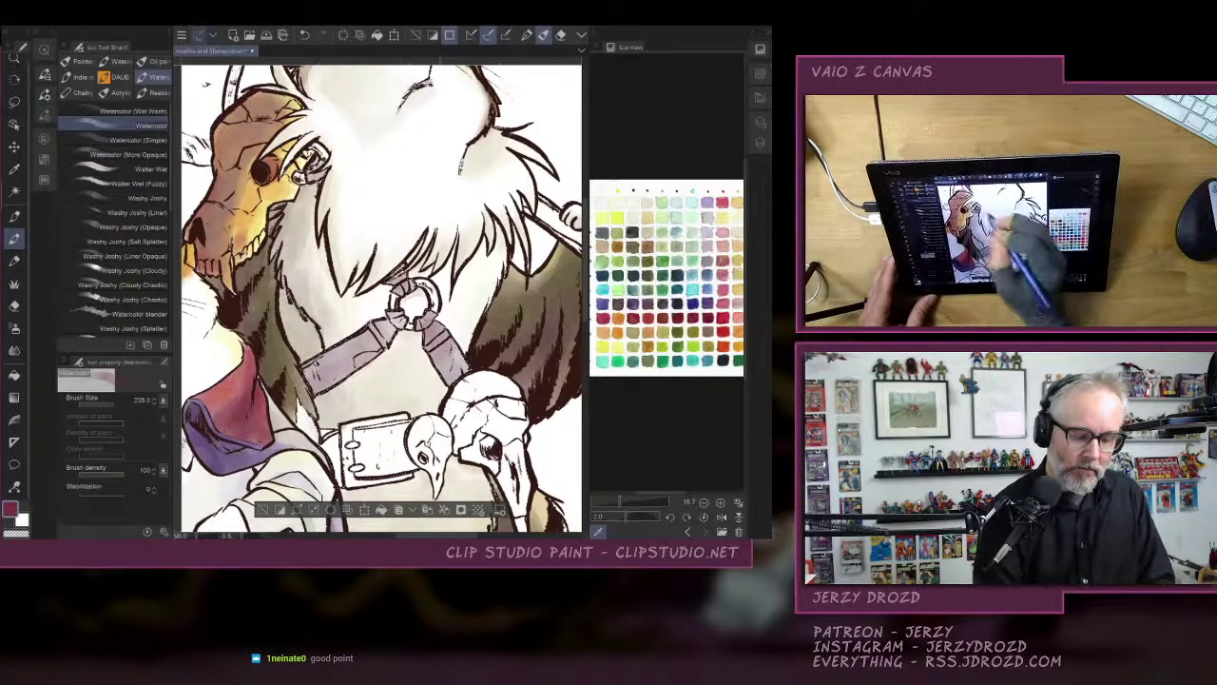
mouse_move(310, 385)
left_mouse_down()
mouse_move(365, 350)
mouse_move(342, 352)
mouse_move(396, 337)
mouse_move(390, 317)
mouse_move(464, 382)
left_mouse_up()
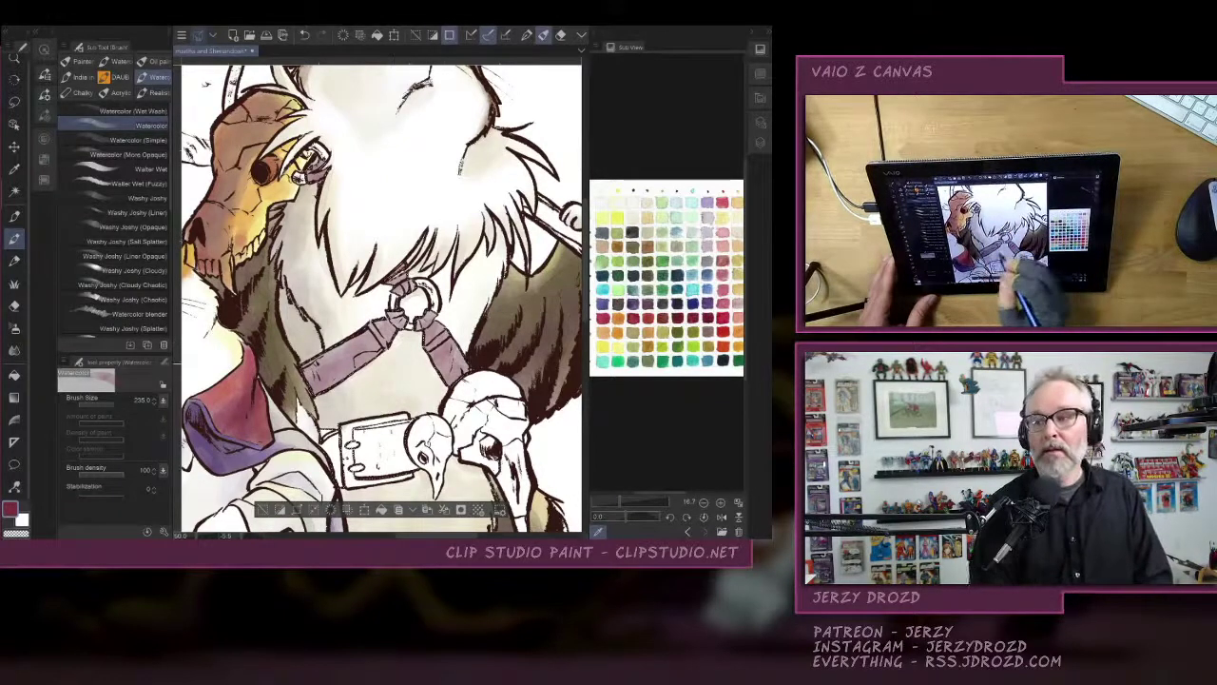
left_click_drag(354, 365, 313, 392)
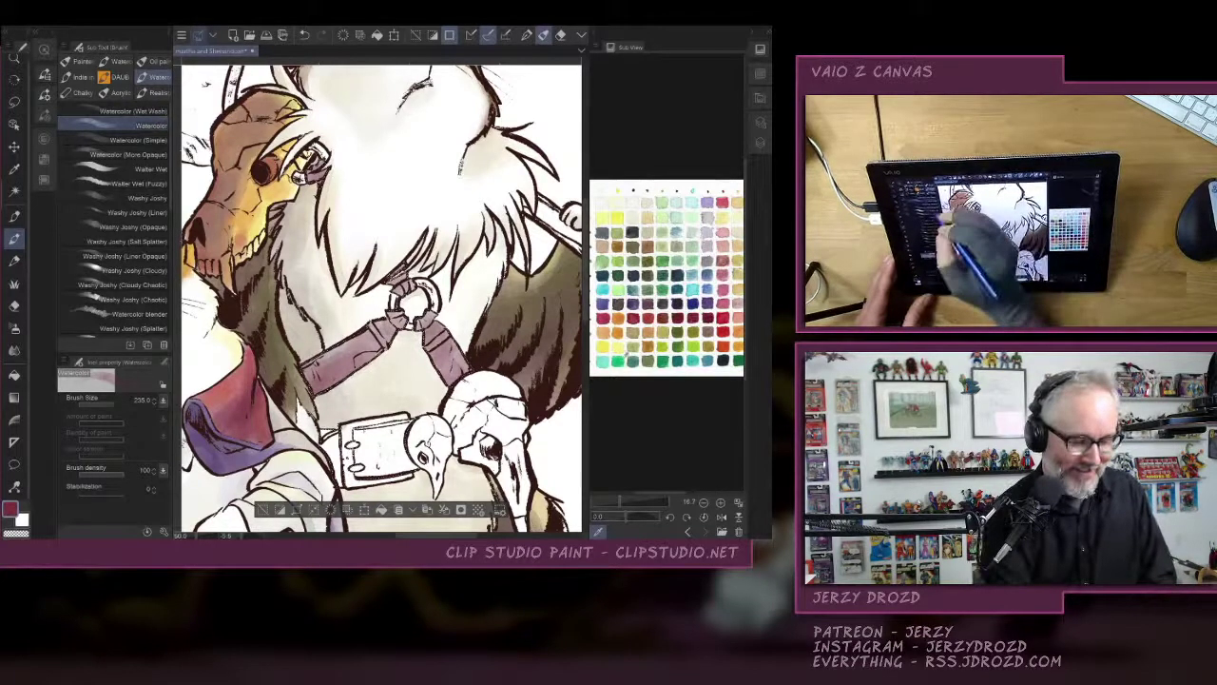
Warm the chest straps with orange from the swatch chart, using the Watercolor (More Opaque) and Watercolor brushes.
left_click(128, 154)
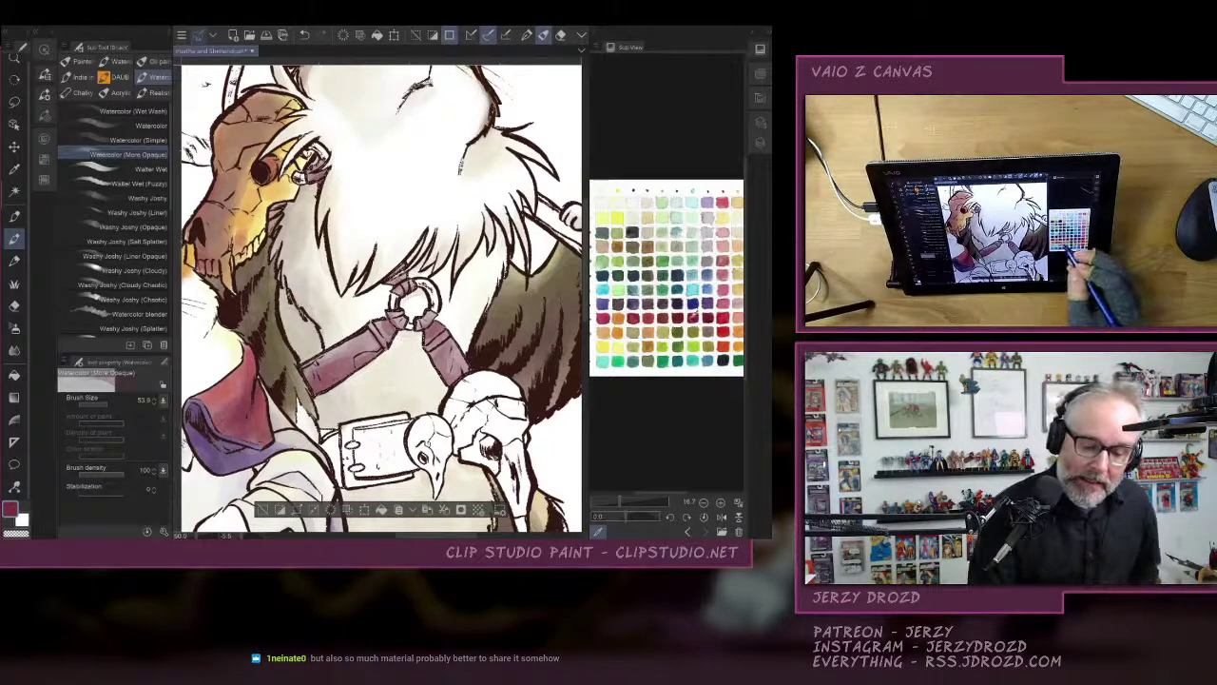
left_click(618, 331)
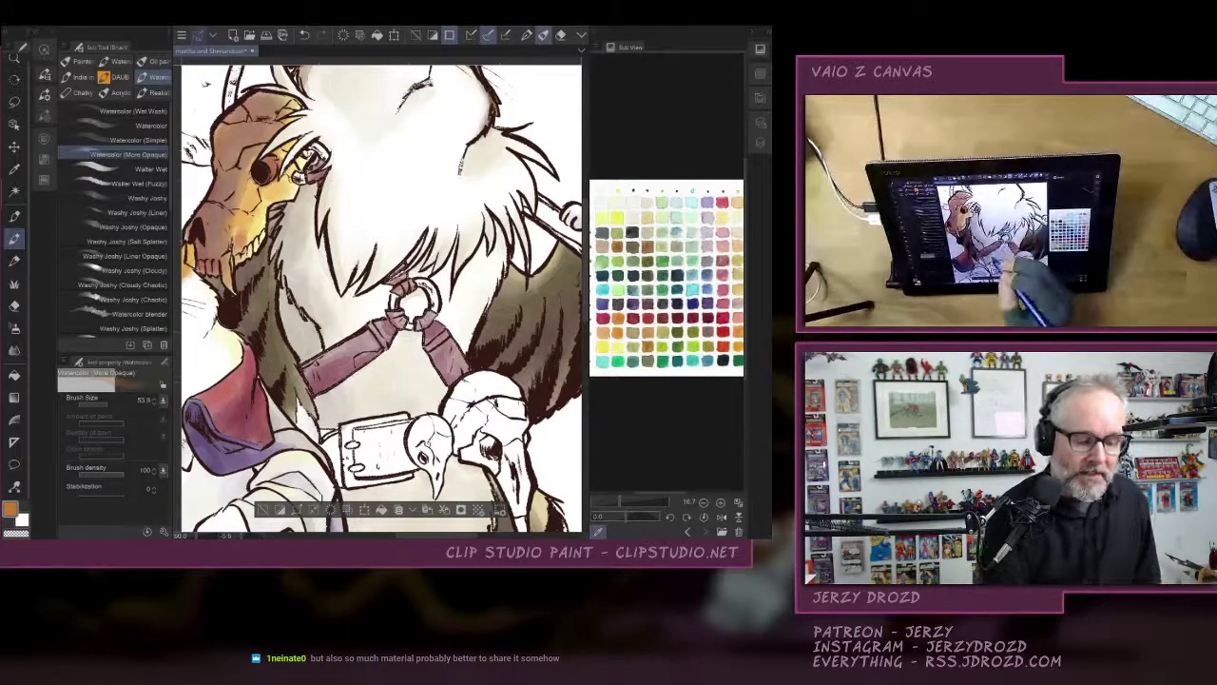
left_click(128, 126)
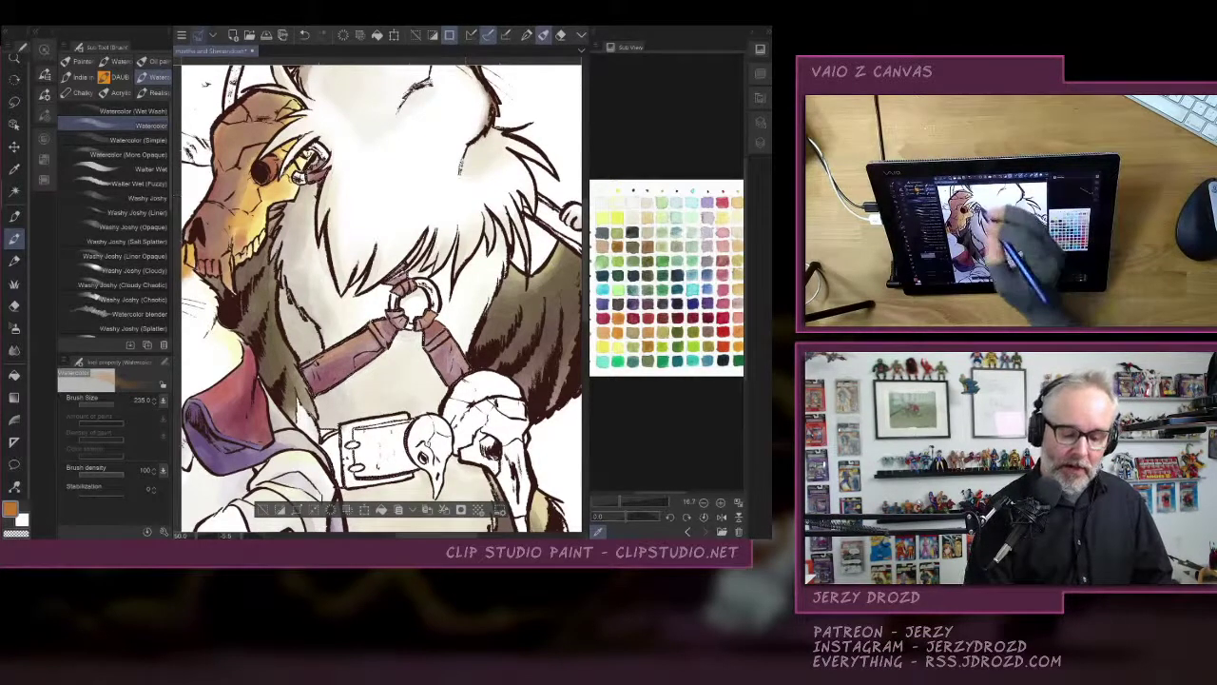
Deepen both chest straps with dark red Watercolor strokes and clear the selection.
right_click(316, 175)
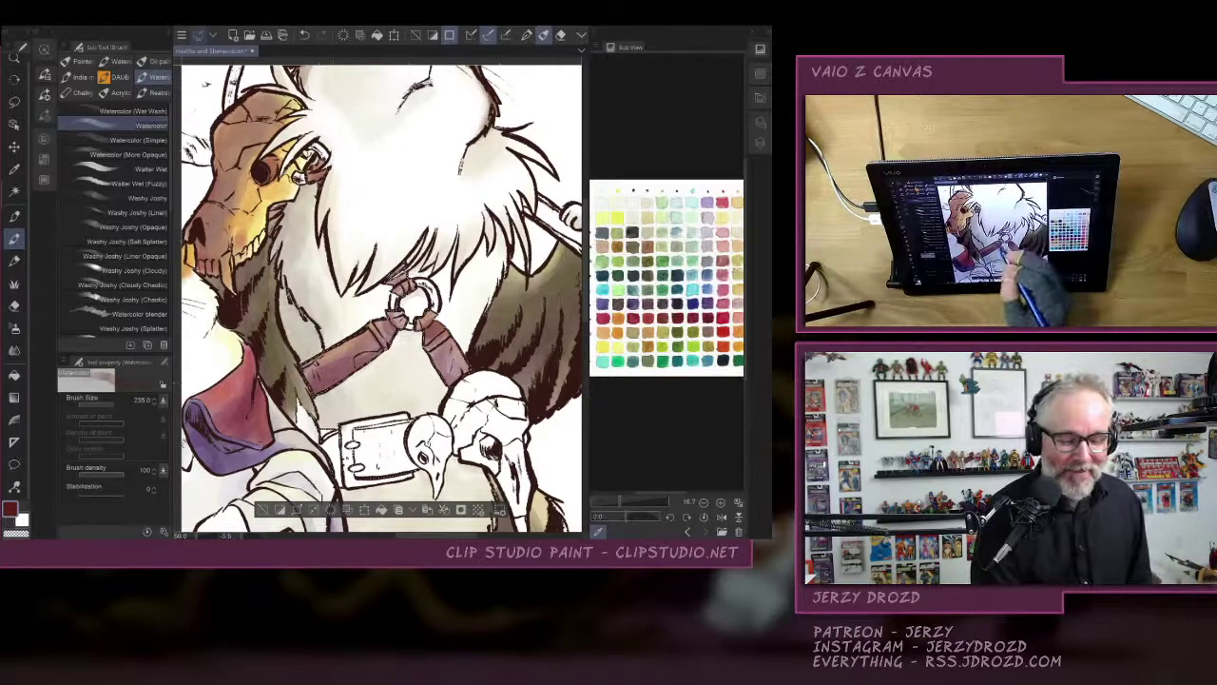
mouse_move(433, 345)
left_mouse_down()
mouse_move(459, 379)
mouse_move(461, 361)
left_mouse_up()
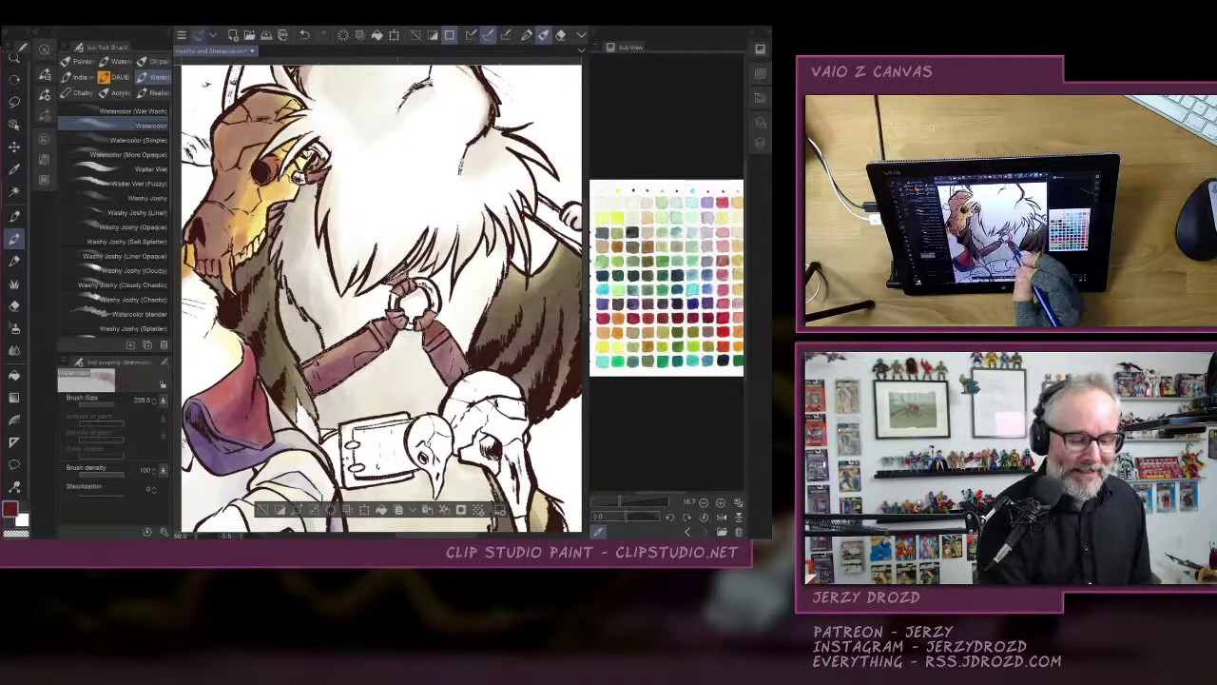
mouse_move(312, 390)
left_mouse_down()
mouse_move(314, 368)
mouse_move(372, 340)
mouse_move(347, 378)
left_mouse_up()
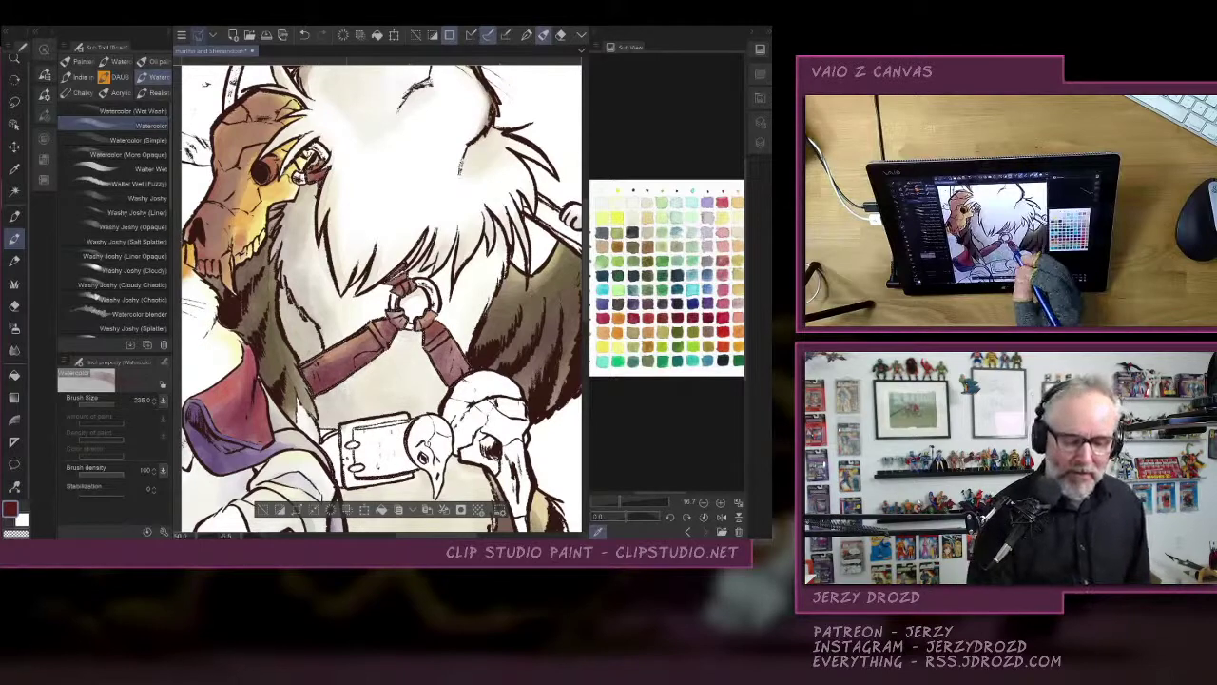
key("ctrl+d")
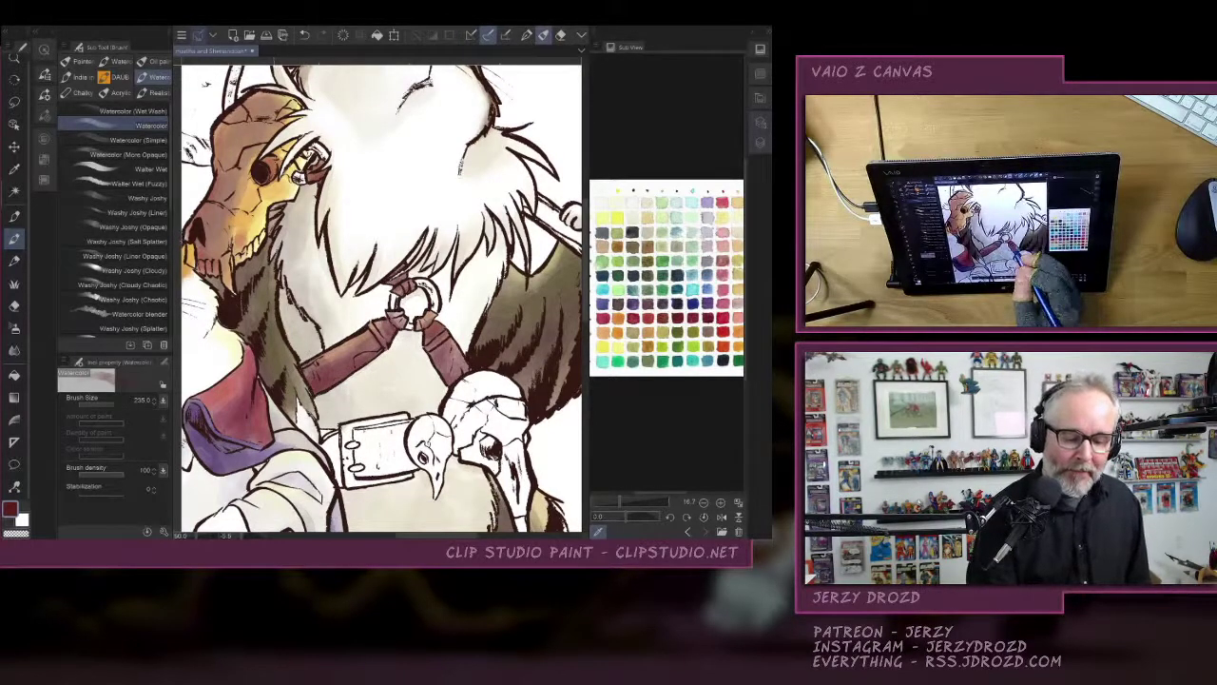
Auto-select the metal ring and earring areas with reference to the Flats layer and bring back the colour swatch chart.
left_click(760, 140)
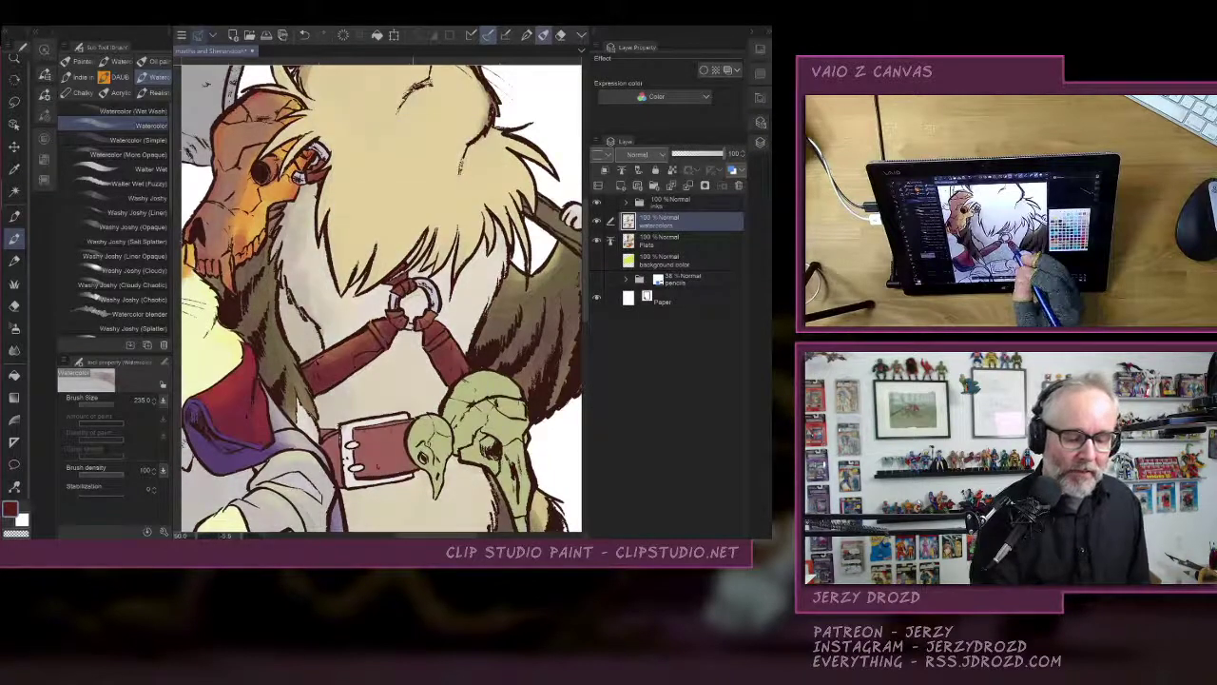
key("w")
left_click(431, 293)
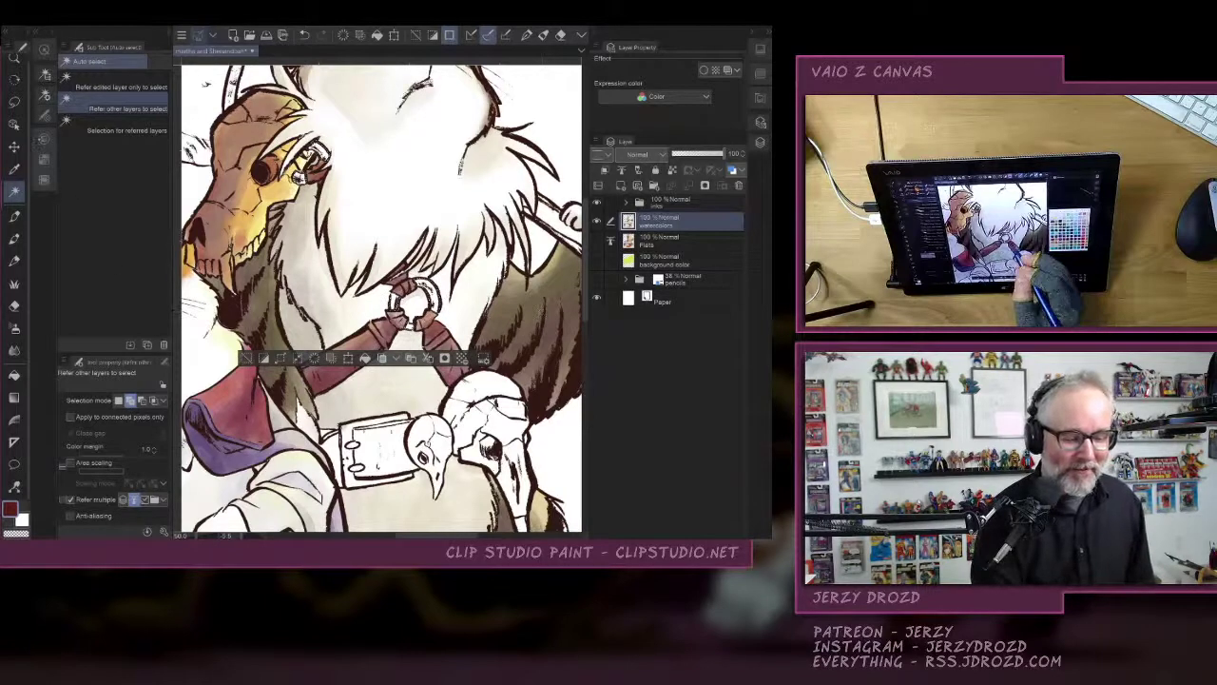
left_click(44, 139)
left_click(44, 139)
left_click(760, 49)
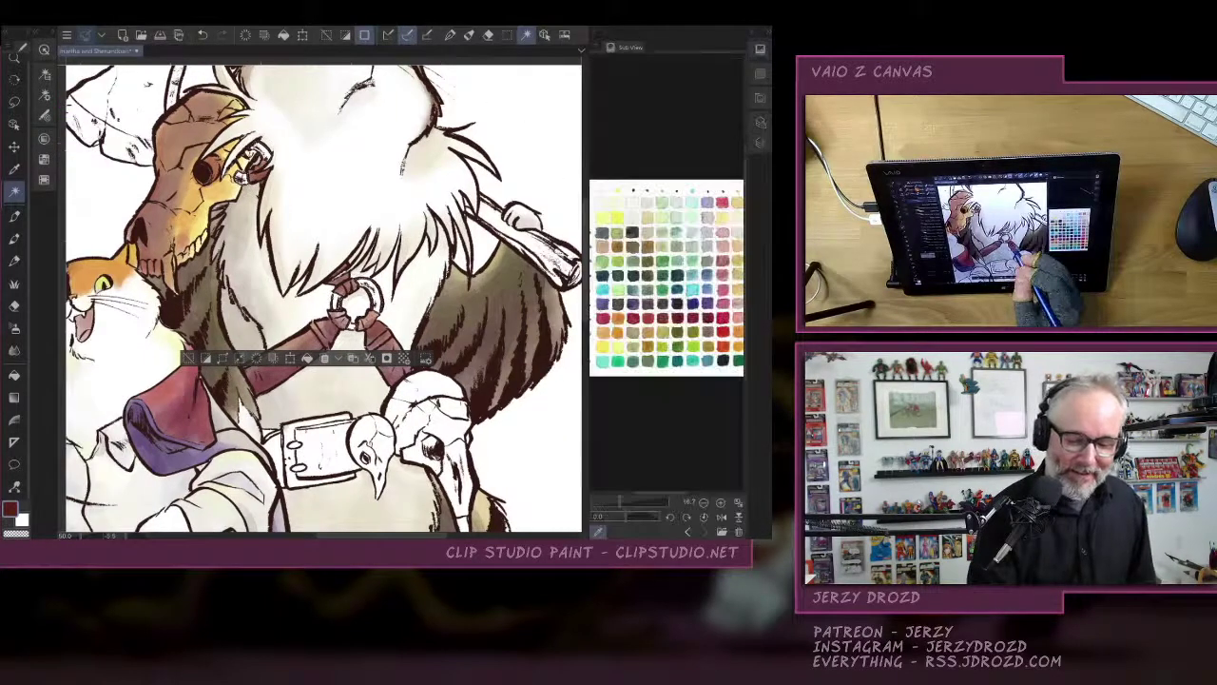
Paint the chest ring and the earring with grey from the swatch chart, using the watercolour brush.
left_click(708, 261)
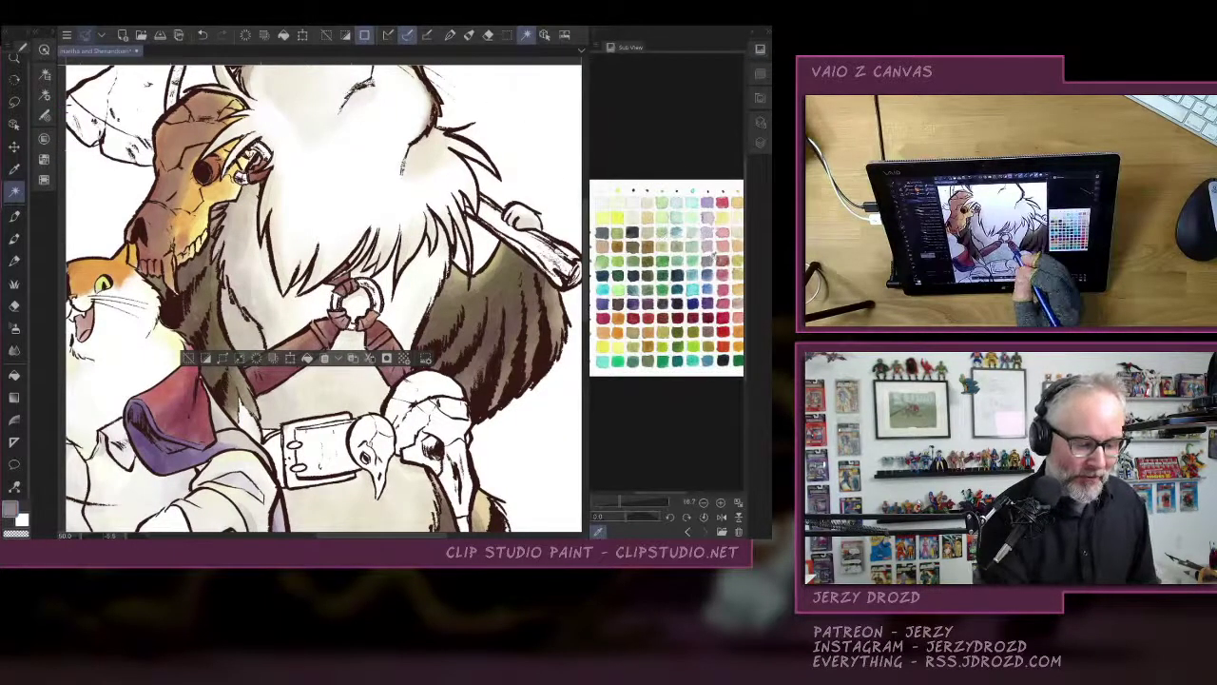
left_click(14, 216)
left_click(15, 238)
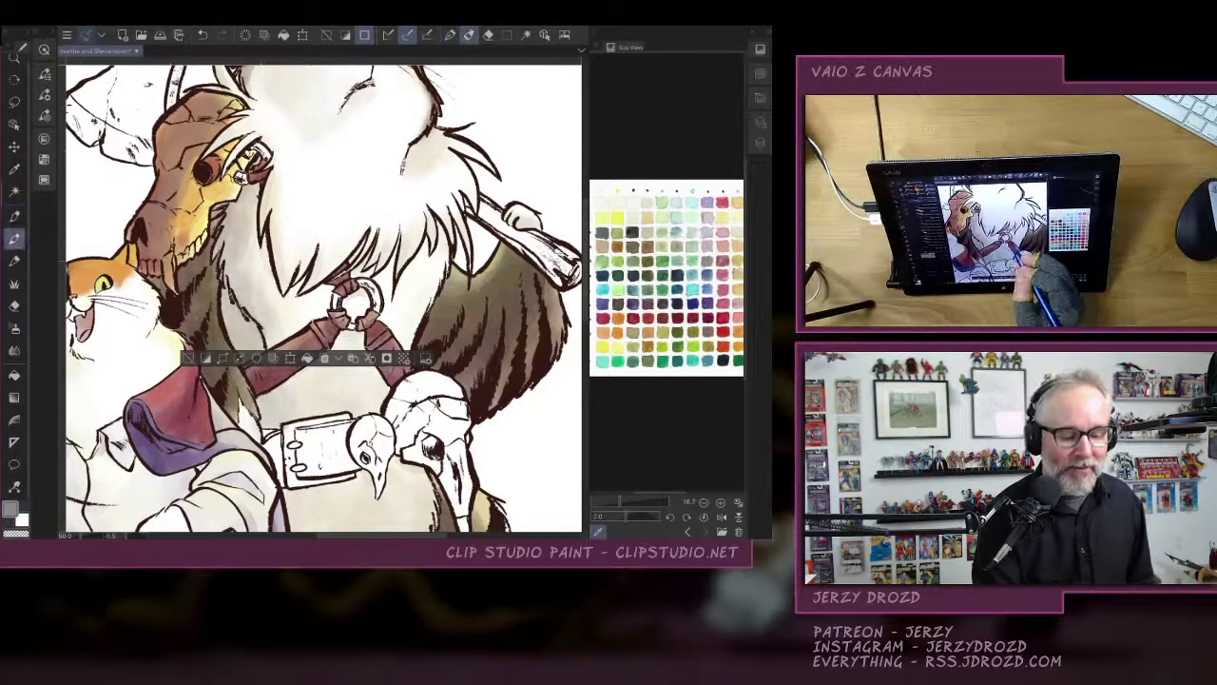
left_click_drag(333, 295, 379, 310)
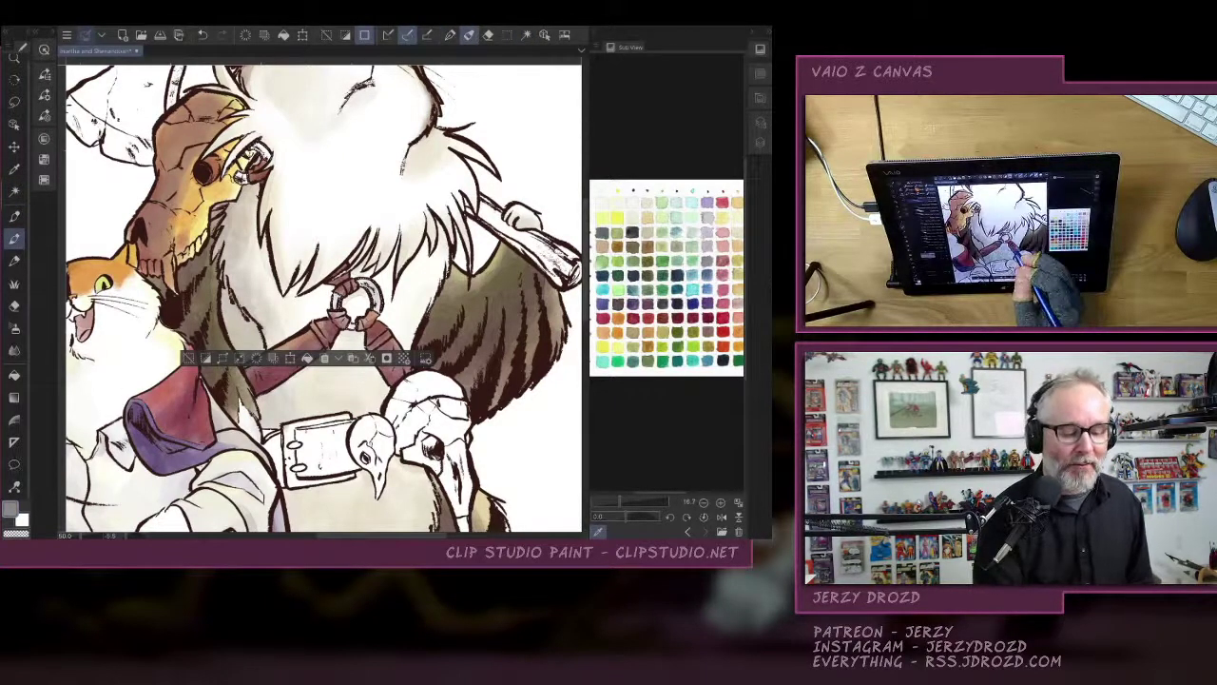
left_click_drag(257, 145, 268, 158)
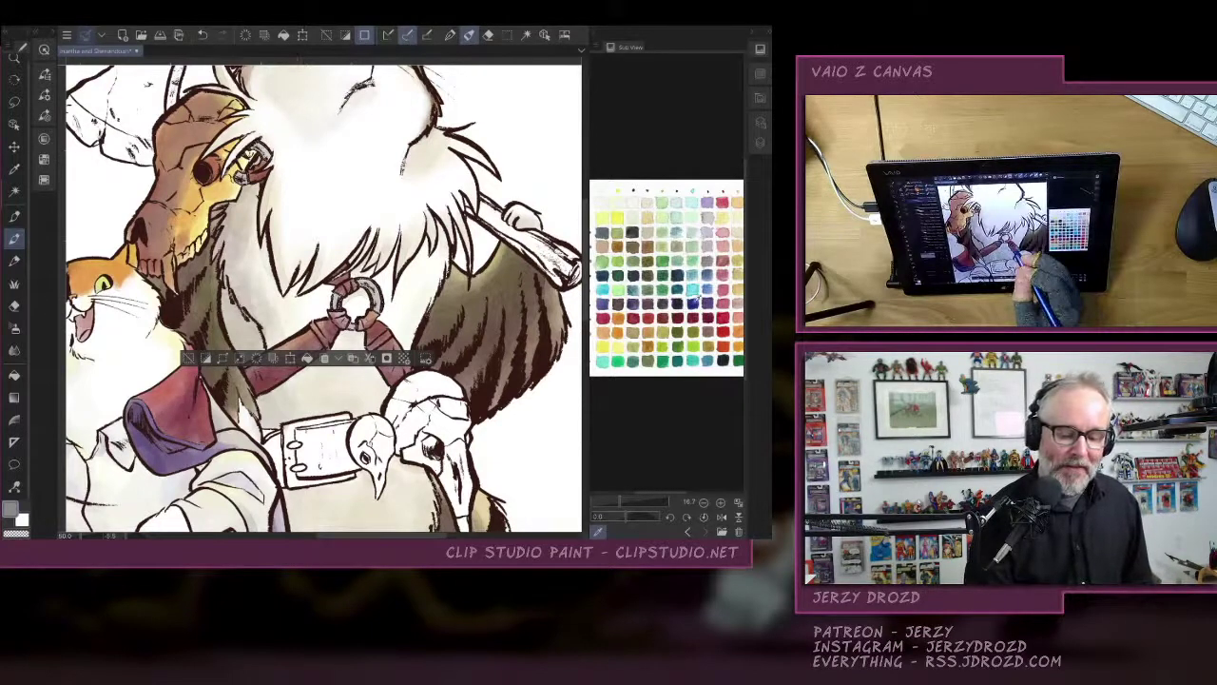
Tint the metal rings with pale yellow and purple using the Watercolor (More Opaque) brush, and clear the selection.
left_click(621, 347)
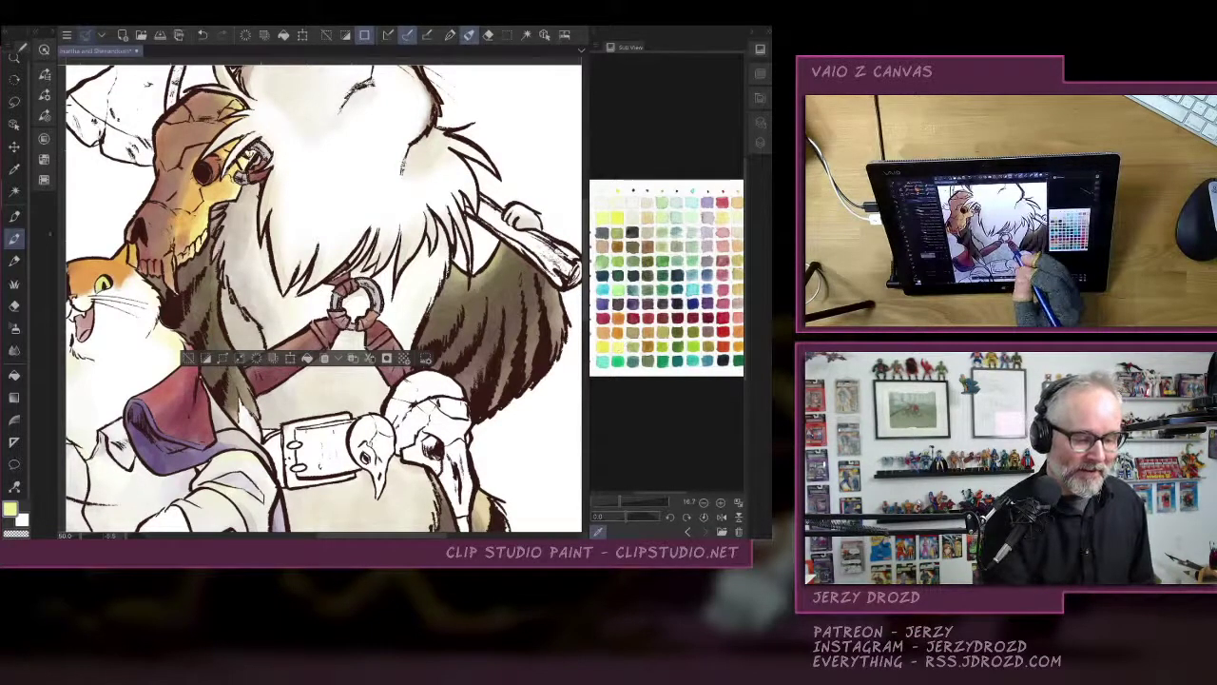
left_click(14, 239)
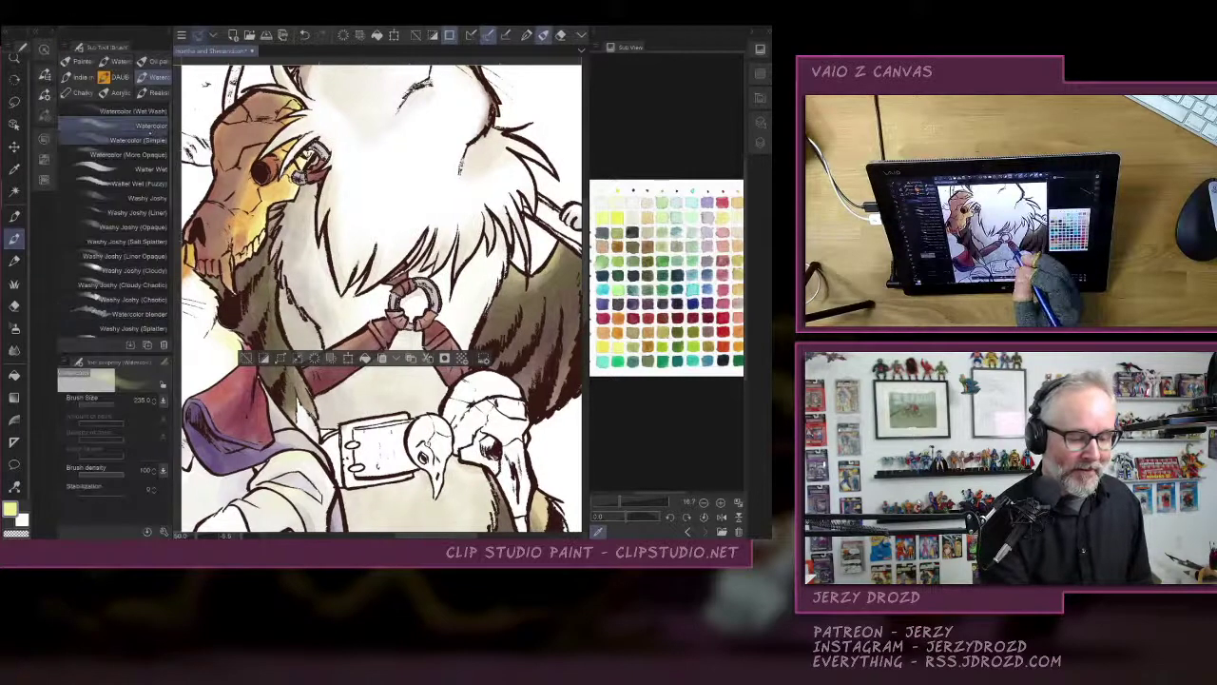
left_click(146, 155)
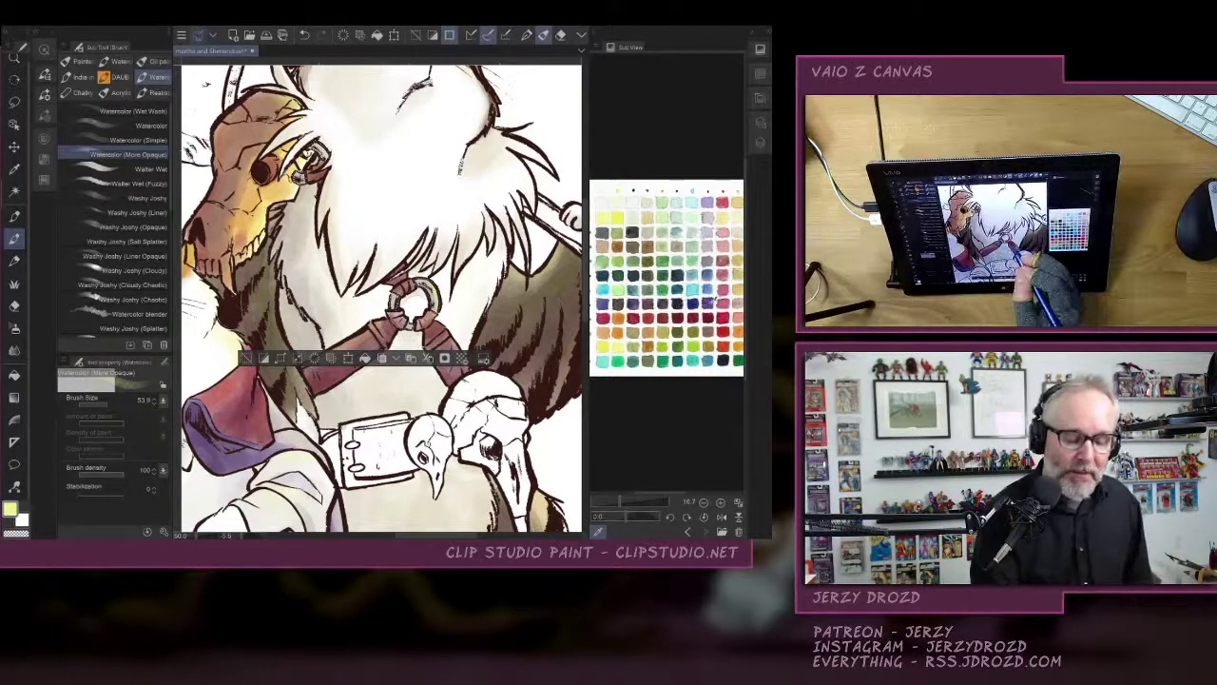
left_click(715, 301)
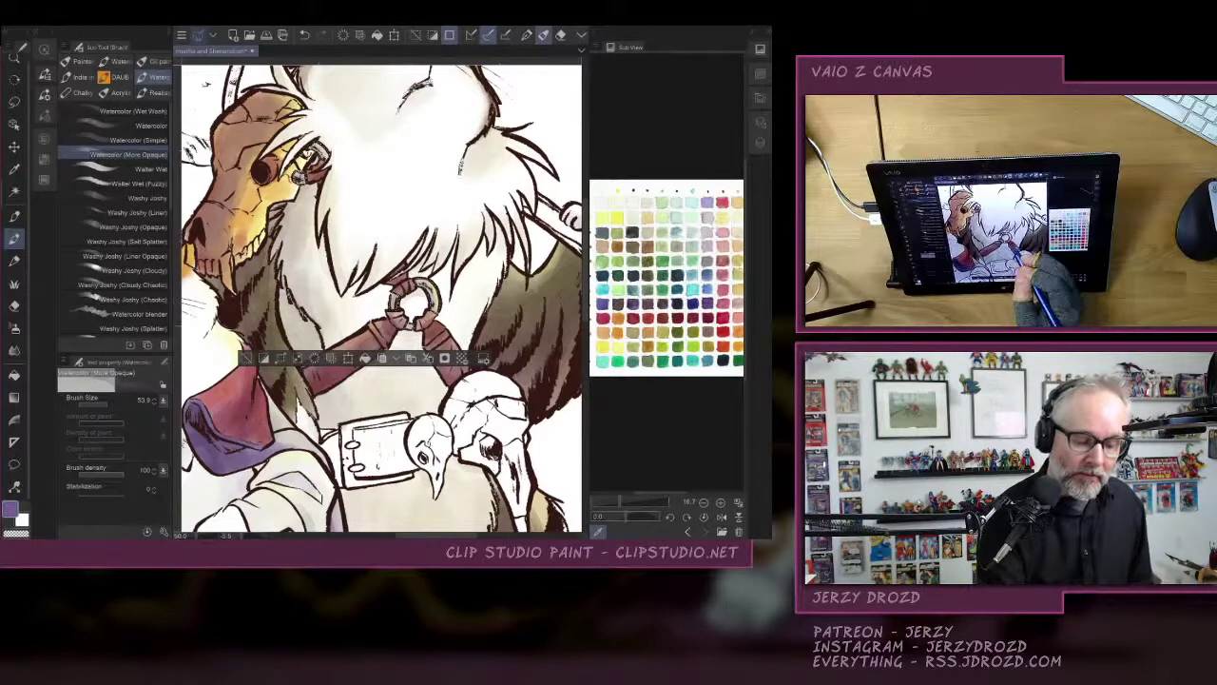
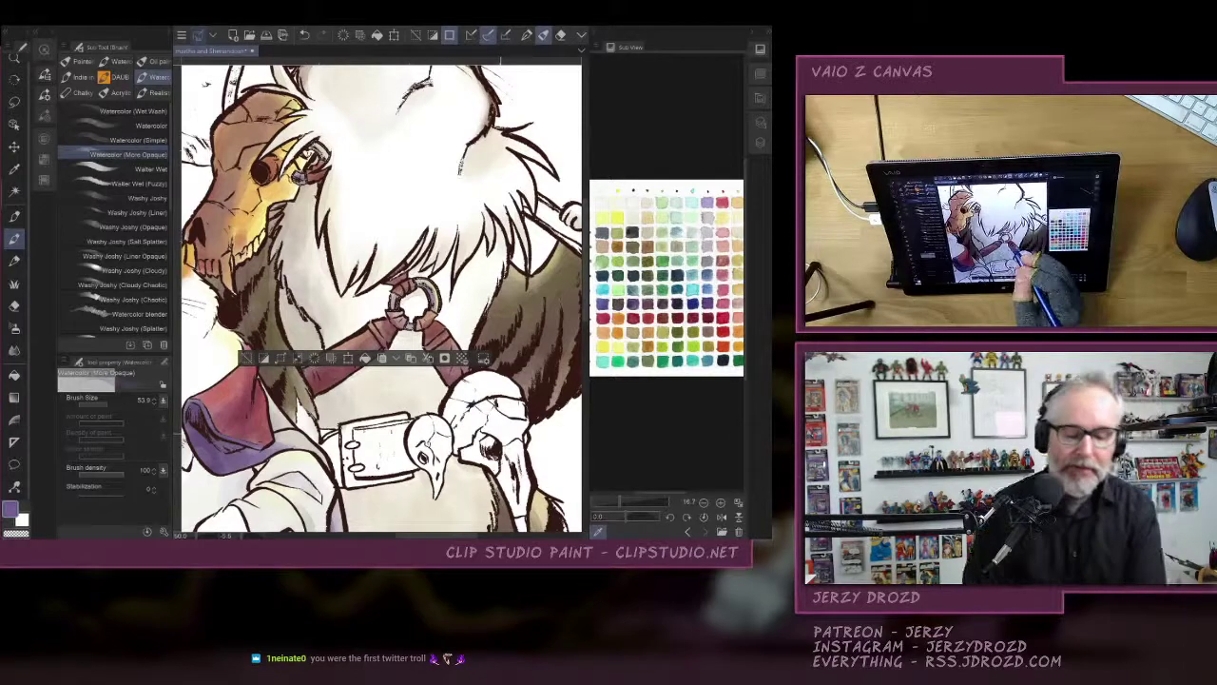
key("ctrl+d")
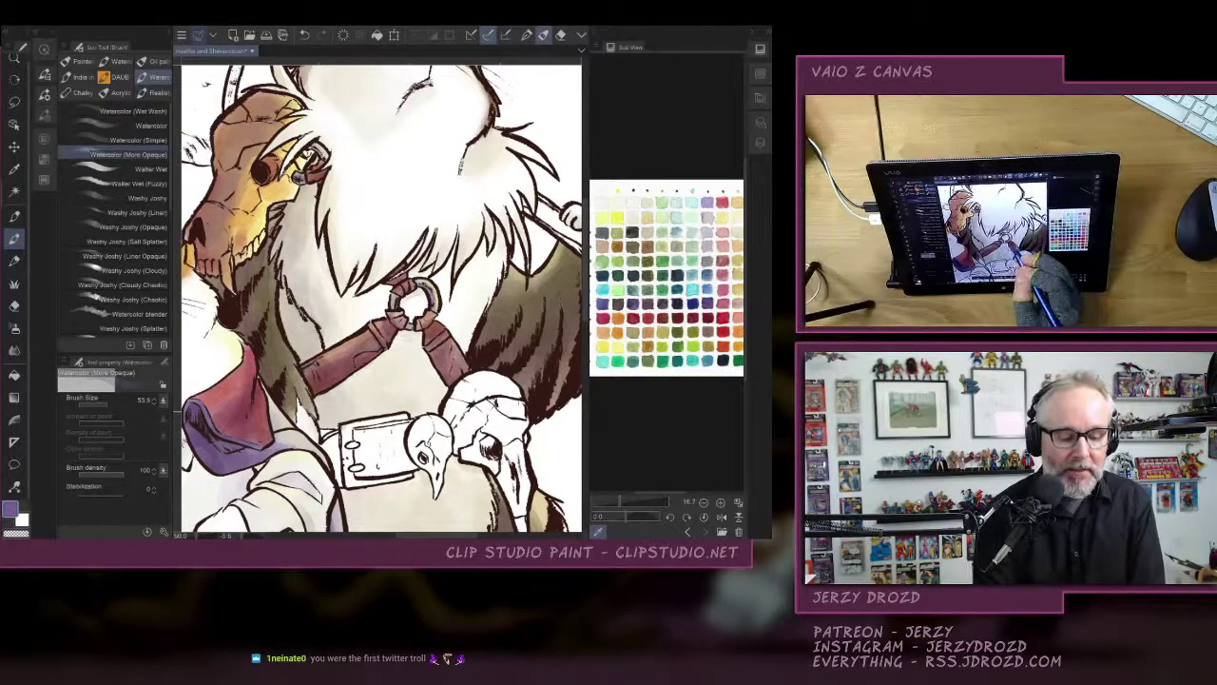
Save the illustration with both cats in view.
key("ctrl+at")
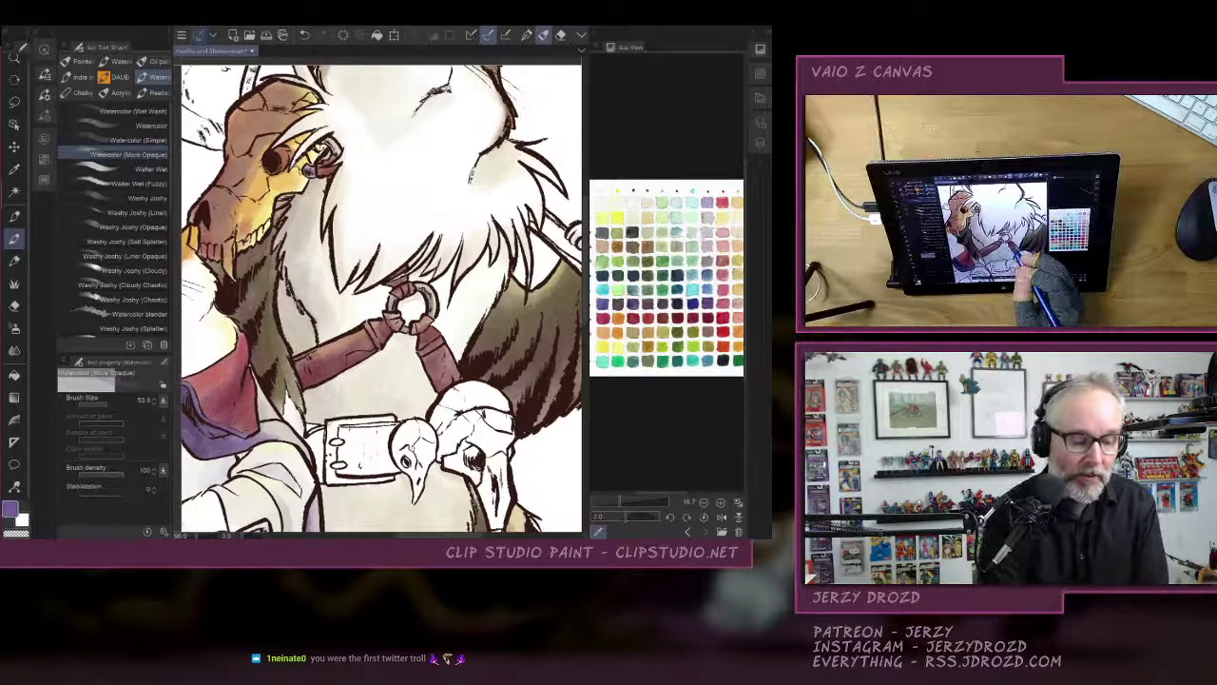
key("ctrl+minus")
key("ctrl+minus")
left_click_drag(435, 367, 396, 308)
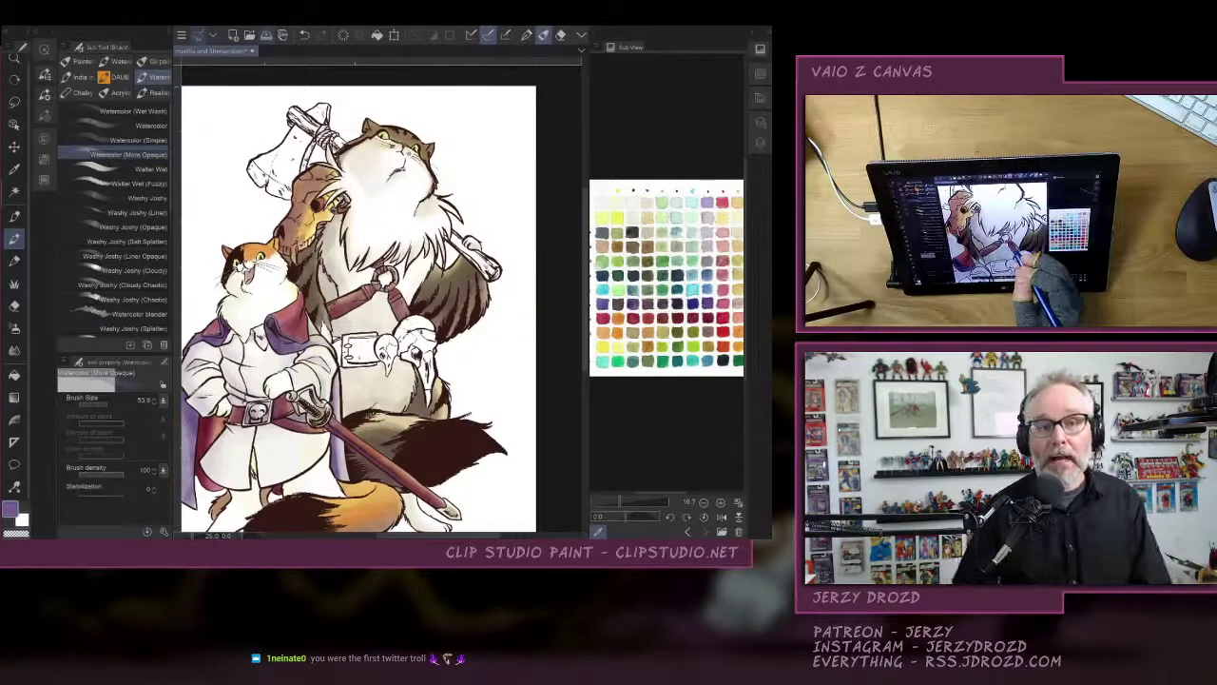
key("ctrl+s")
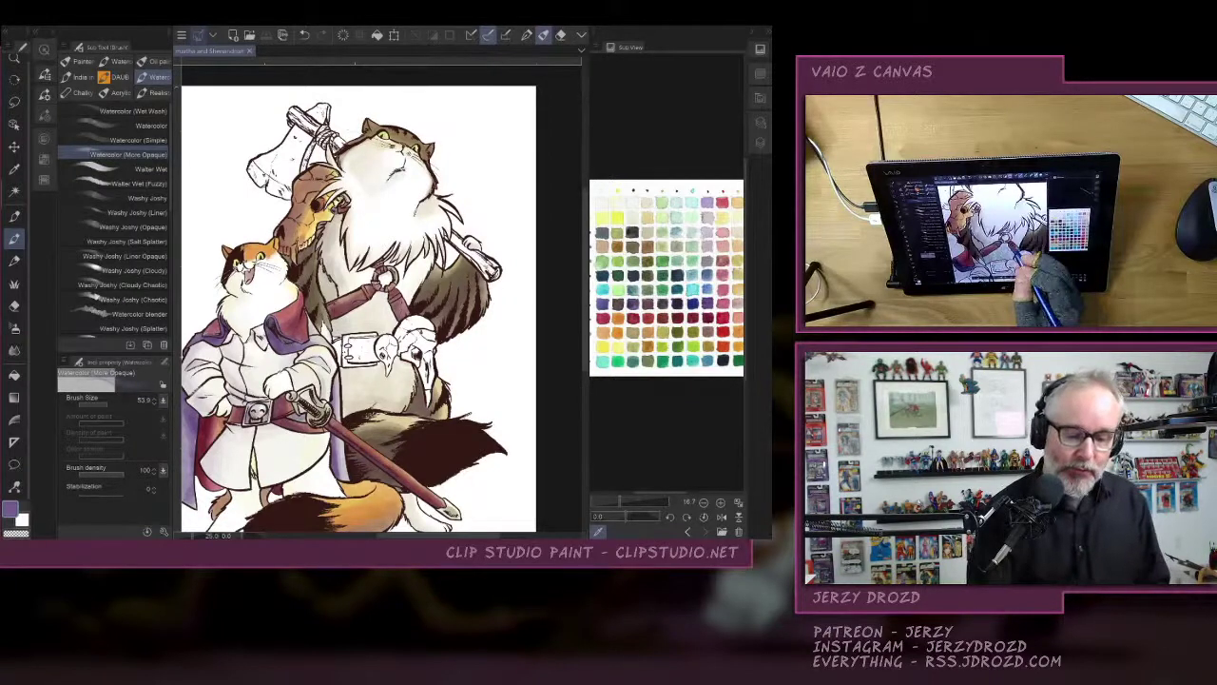
Show the Flats layer, auto-select the big cat's belt area, and hide Flats again.
left_click(761, 128)
left_click(597, 241)
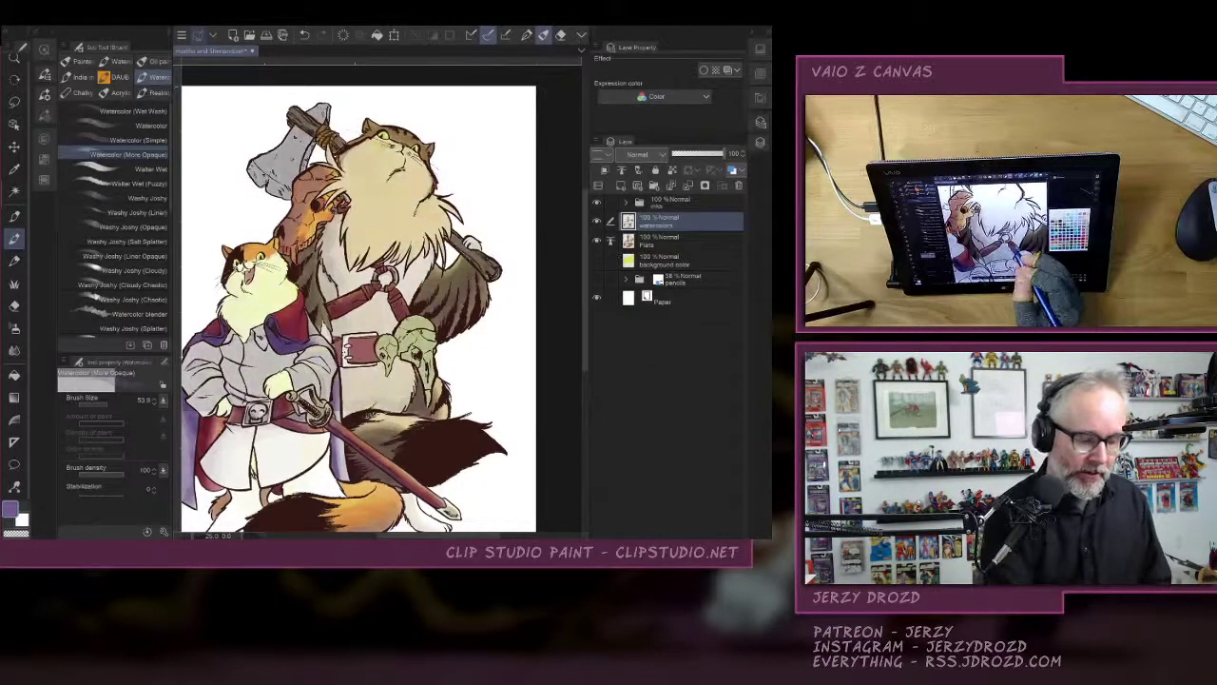
key("w")
left_click(422, 415)
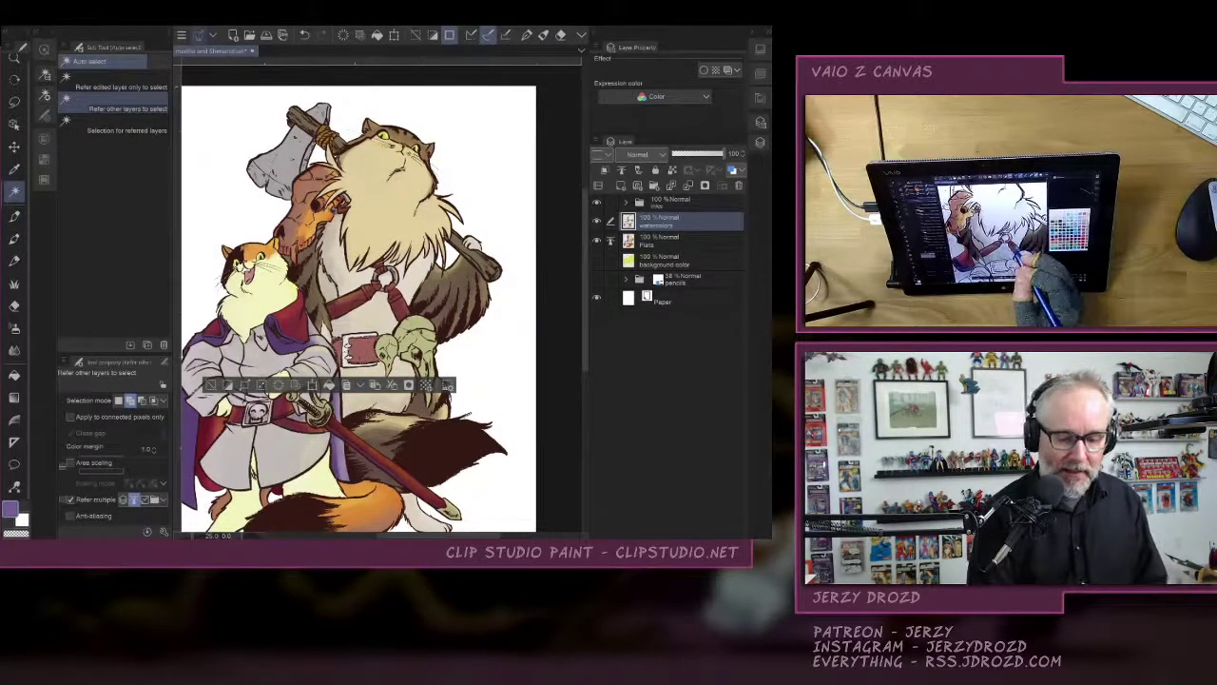
left_click(598, 241)
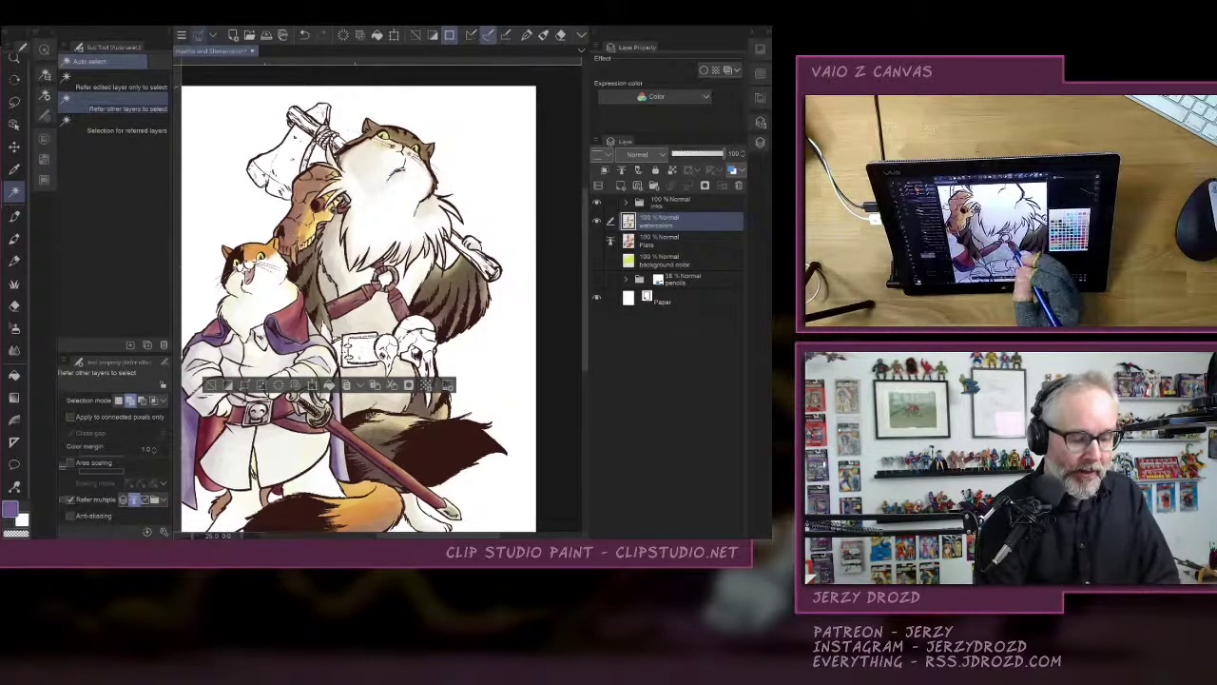
Paint the big cat's belt with plum, orange and dark red from the swatch chart using Watercolor (Simple), and clear the selection.
key("b")
left_click(759, 49)
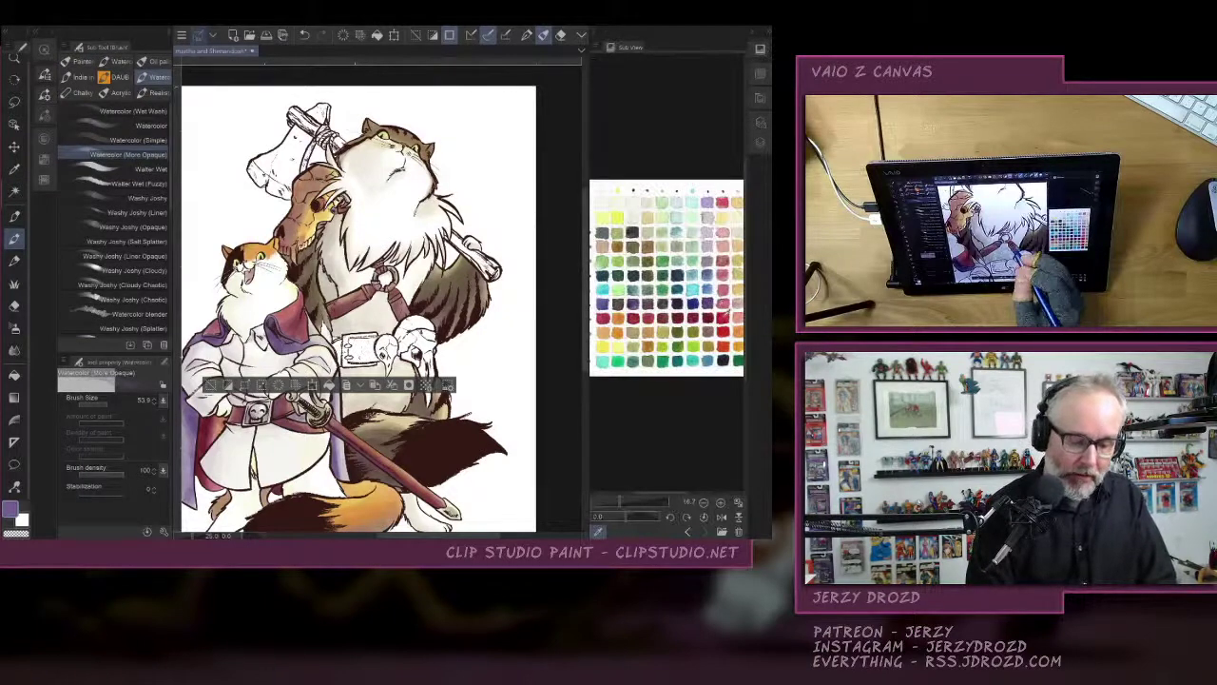
left_click(713, 314)
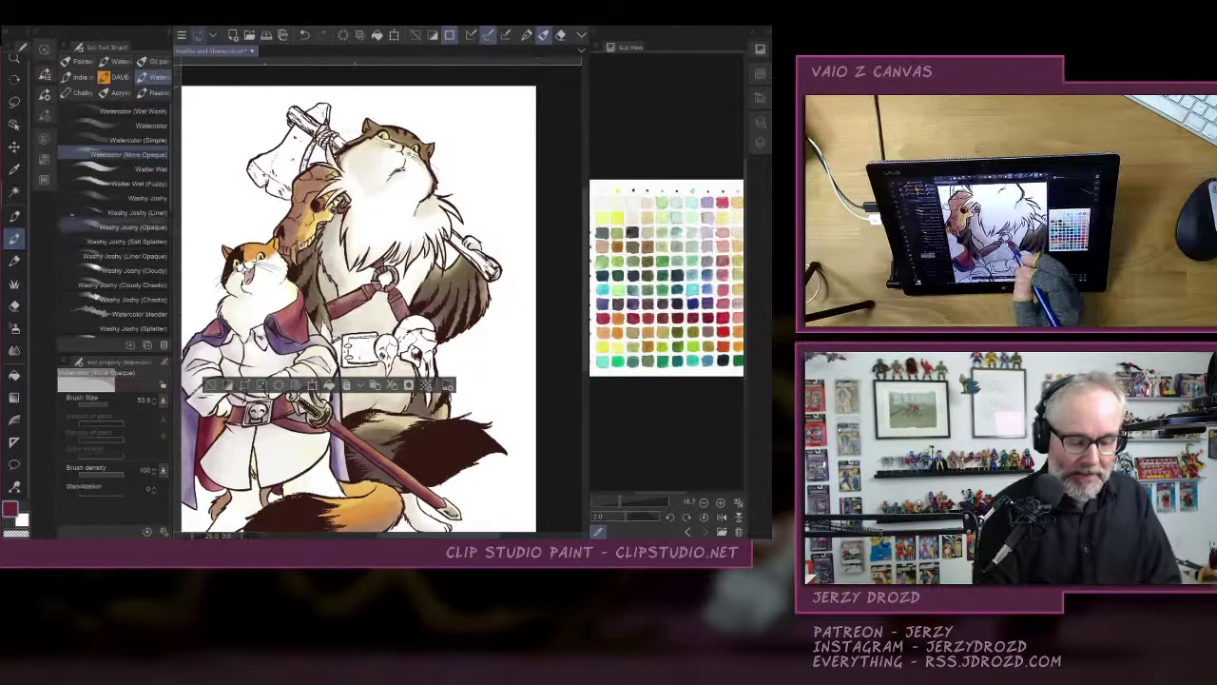
left_click(124, 140)
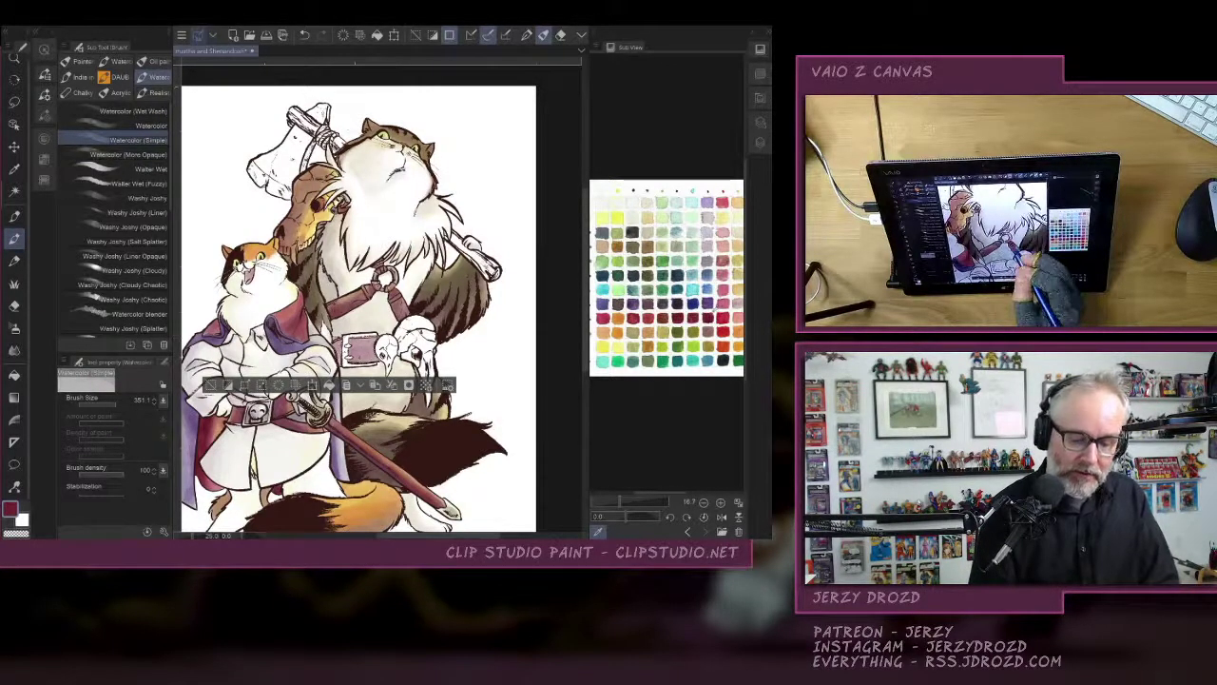
left_click(706, 302)
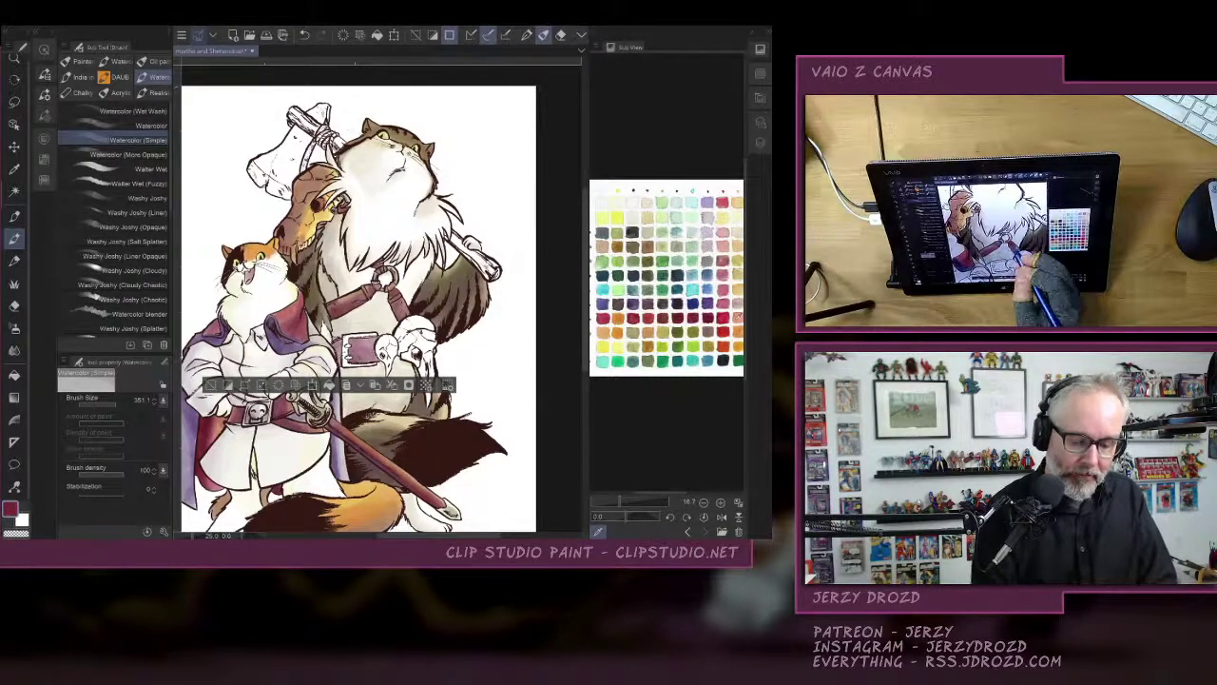
left_click(631, 317)
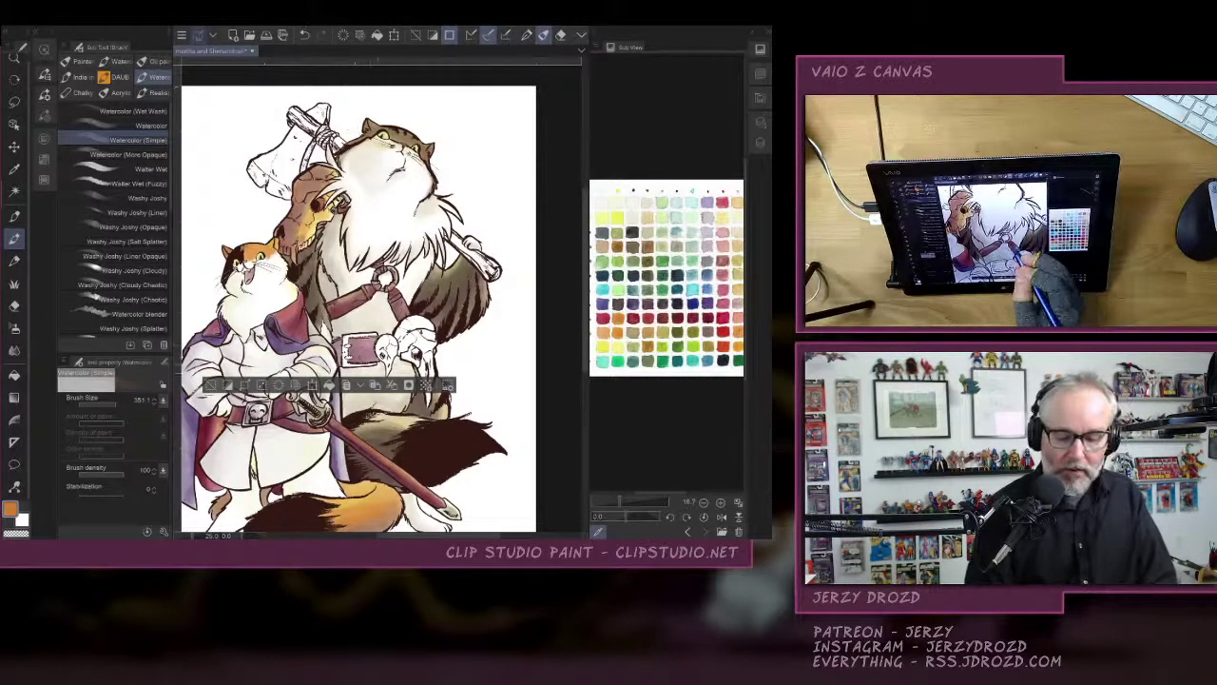
left_click(683, 316)
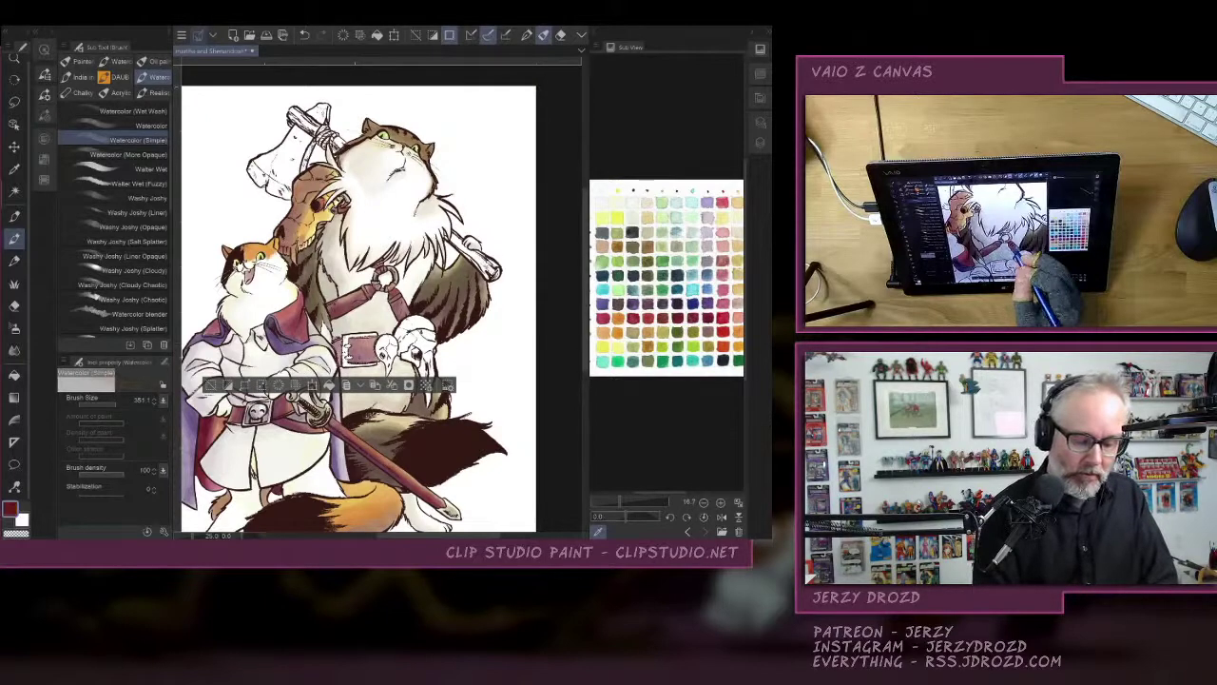
left_click(211, 385)
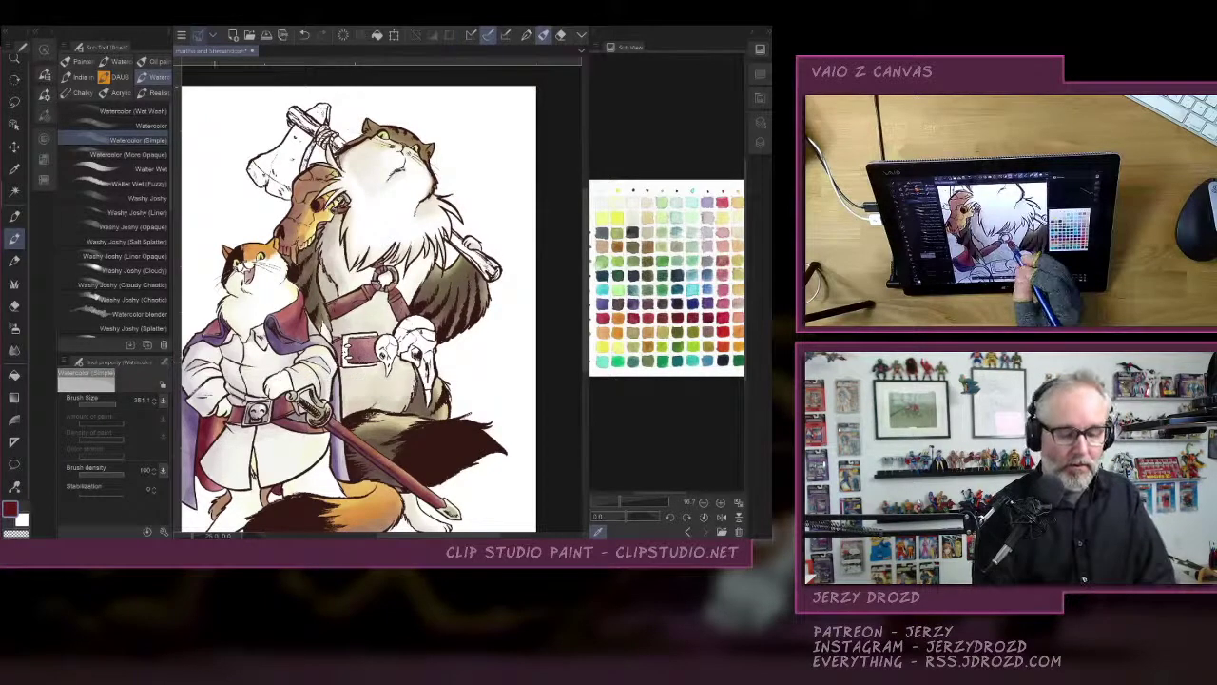
Show the Flats layer and try to auto-select the big cat's belt buckle.
left_click_drag(380, 328, 447, 208)
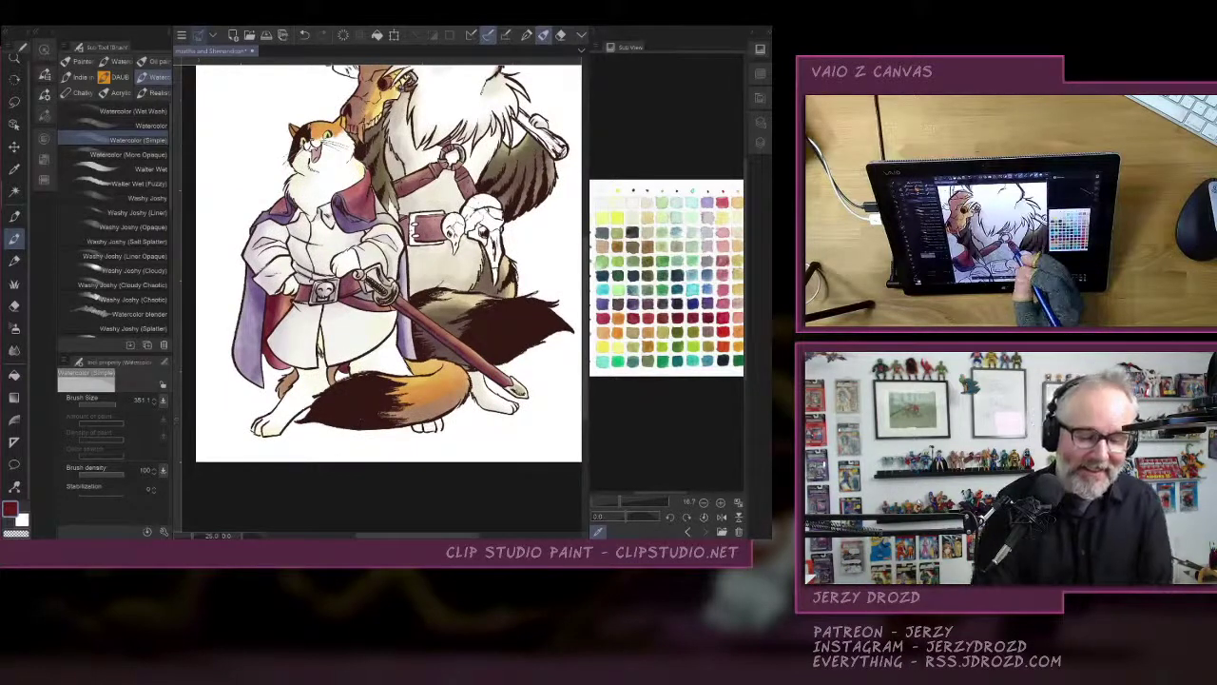
scroll(466, 209, "up", 5)
left_click_drag(466, 210, 481, 260)
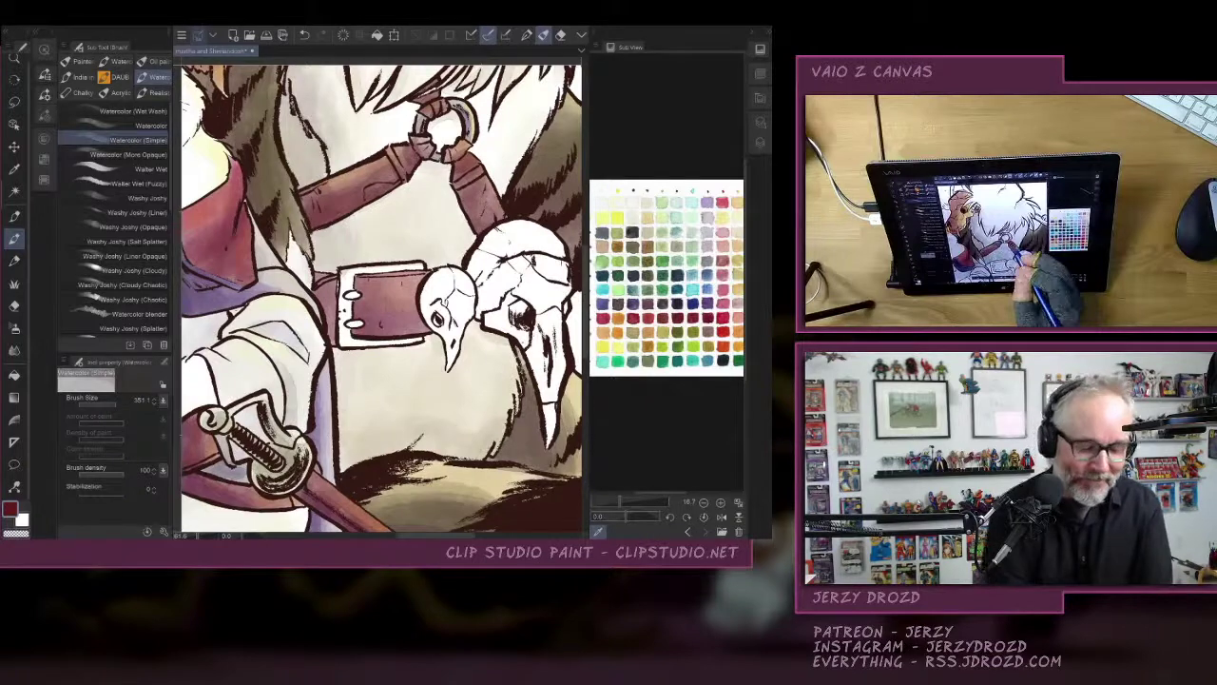
key("w")
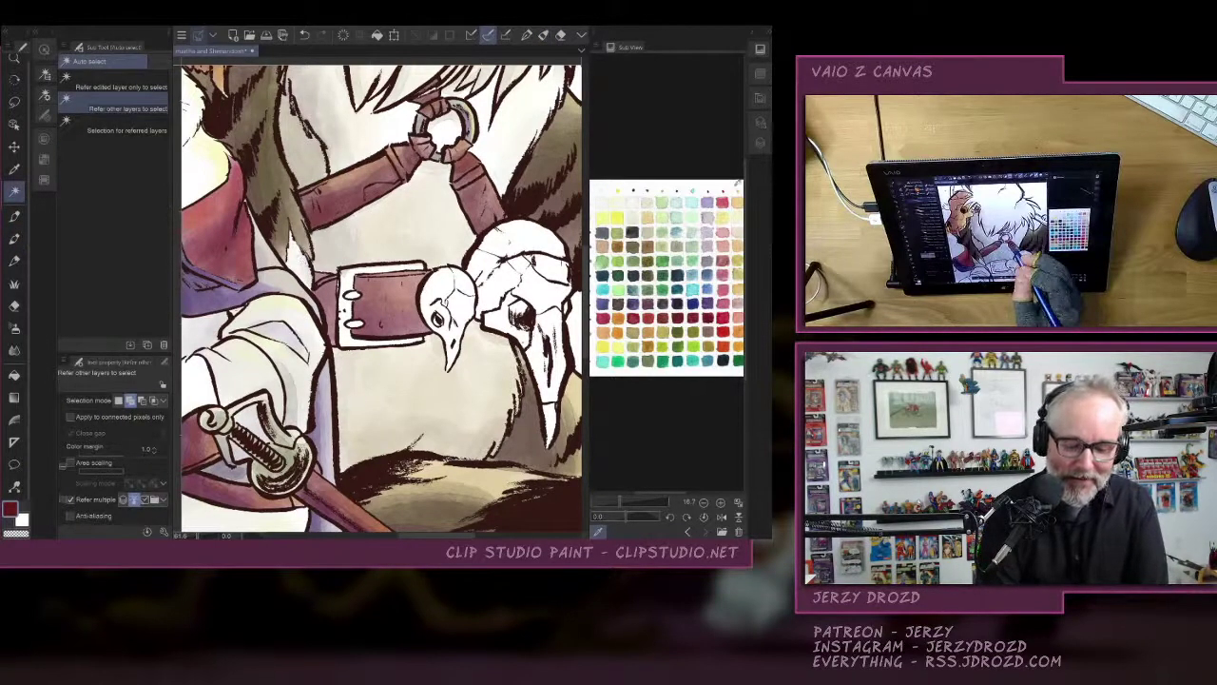
left_click(760, 143)
left_click(599, 241)
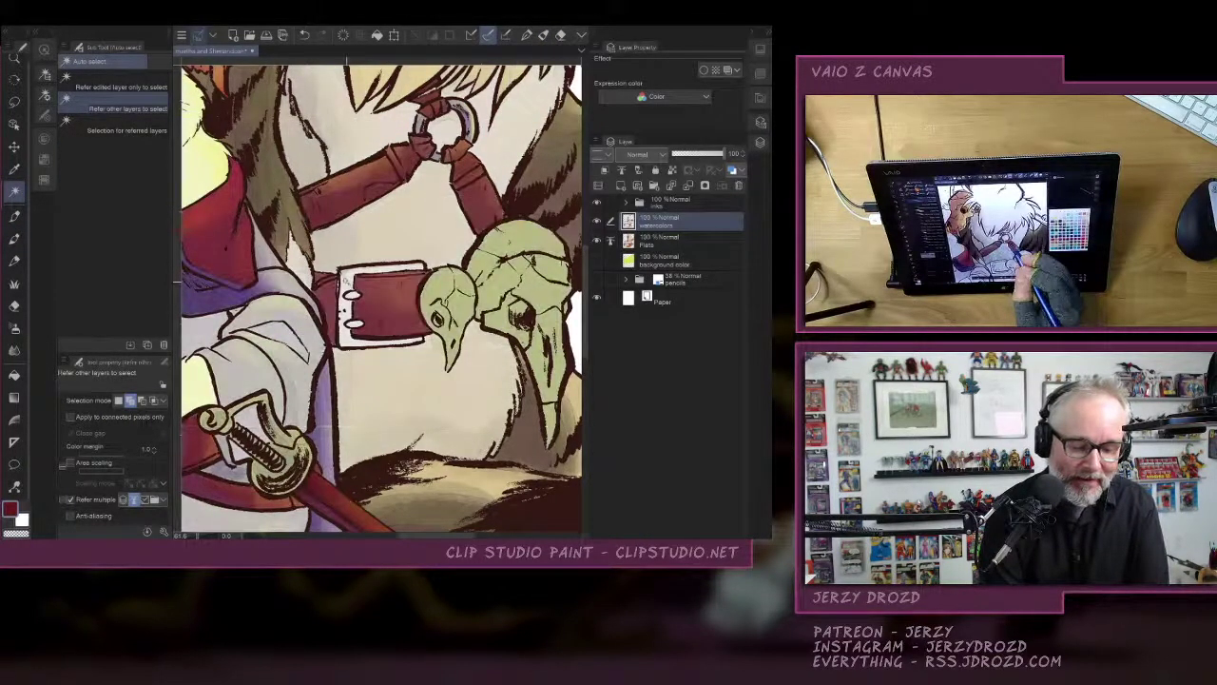
left_click(349, 283)
key("ctrl+d")
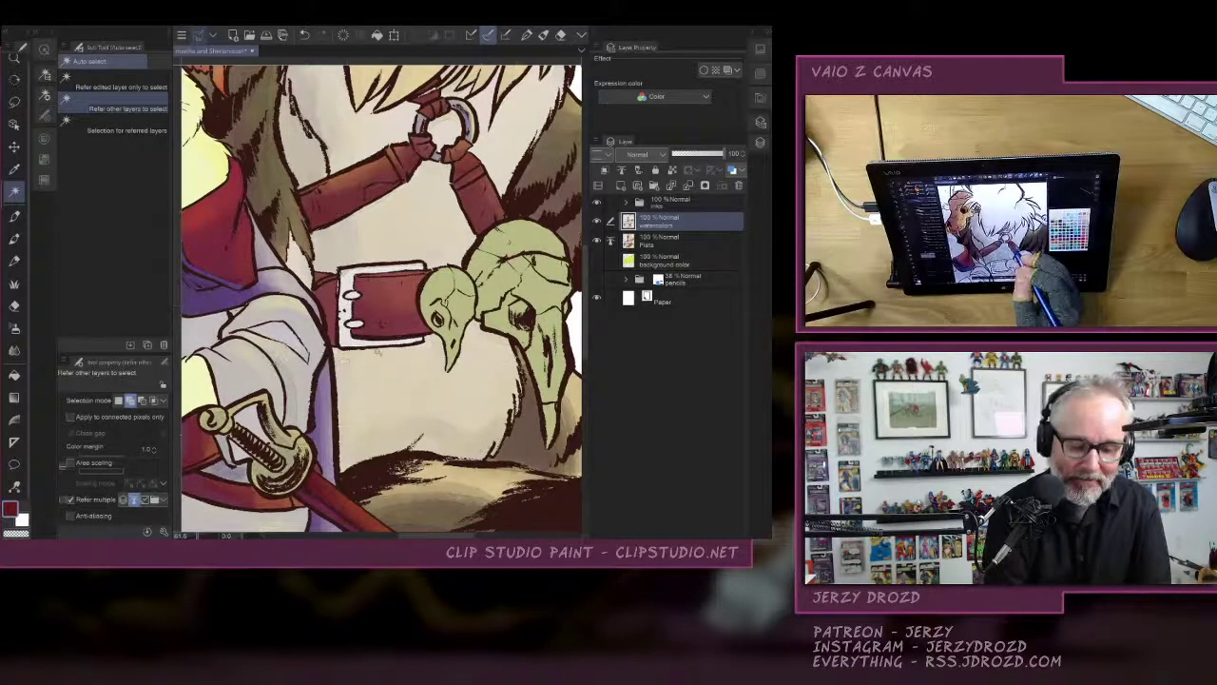
Make Flats the working layer and set the inking pen to the belt buckle's pale flat colour.
left_click(670, 240)
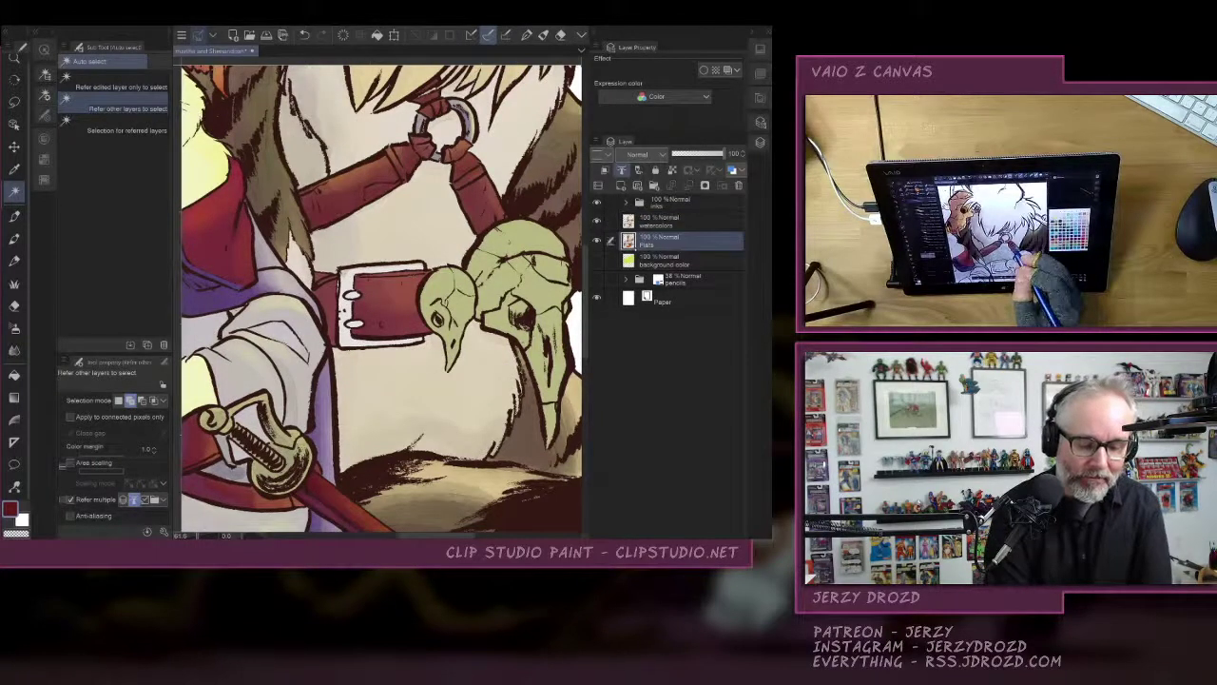
scroll(380, 299, "up", 4)
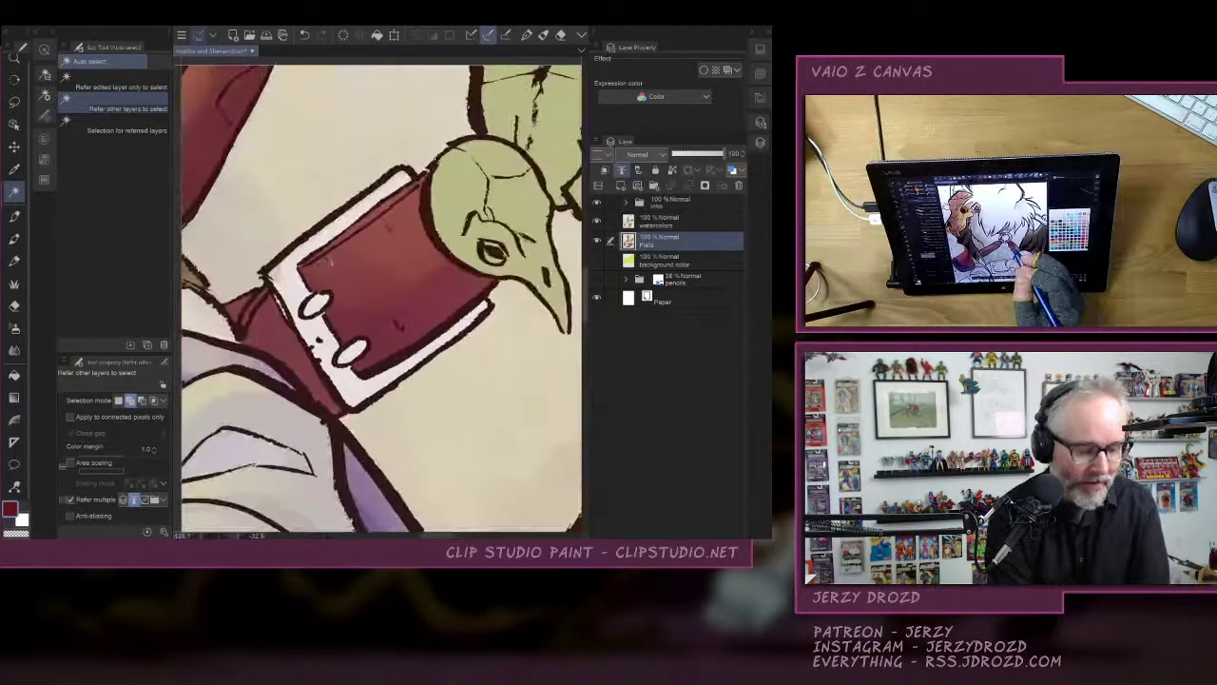
left_click(14, 238)
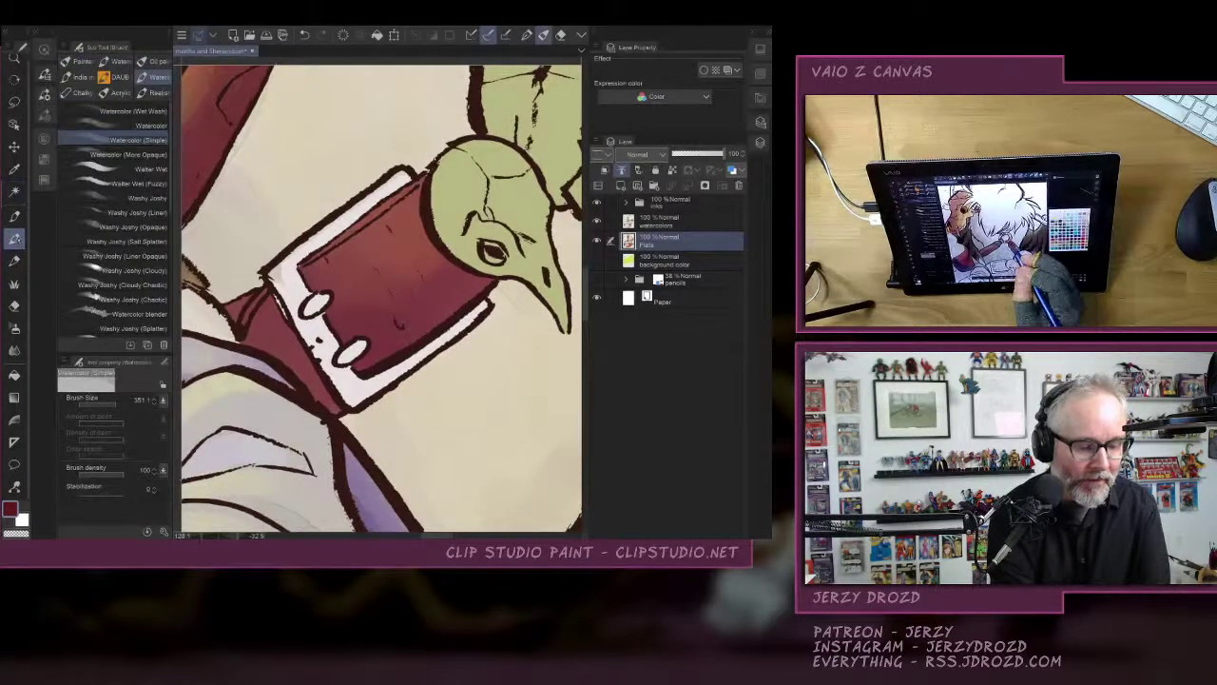
key("p")
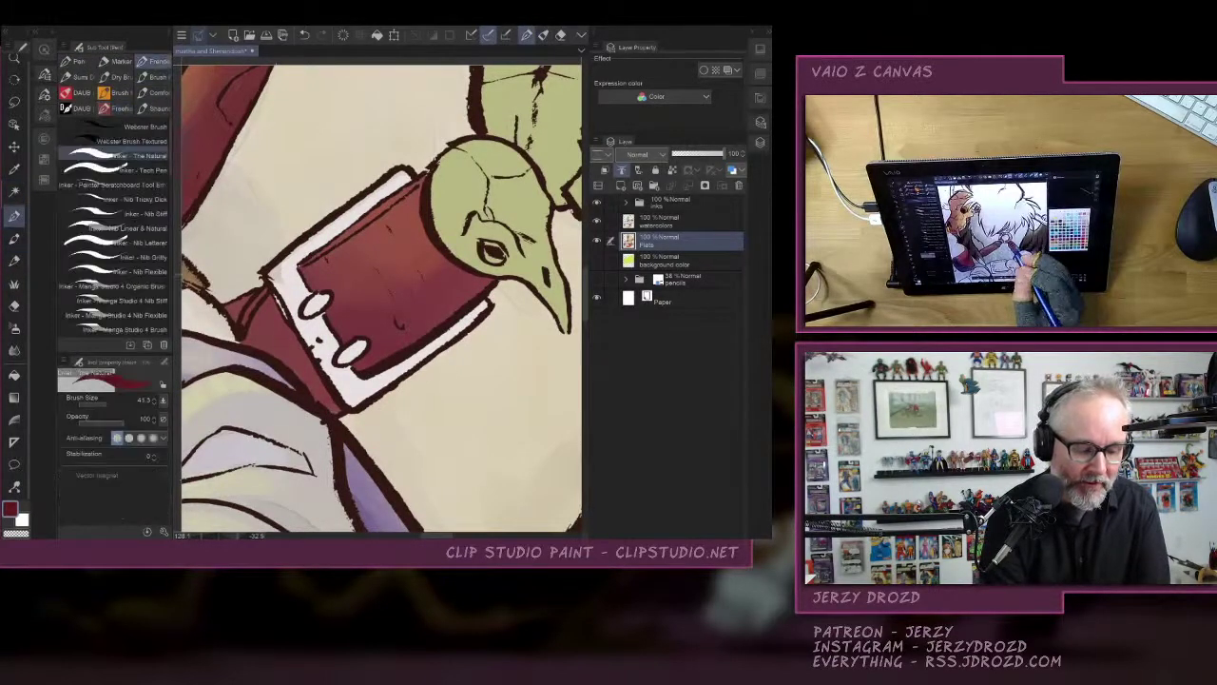
key("x")
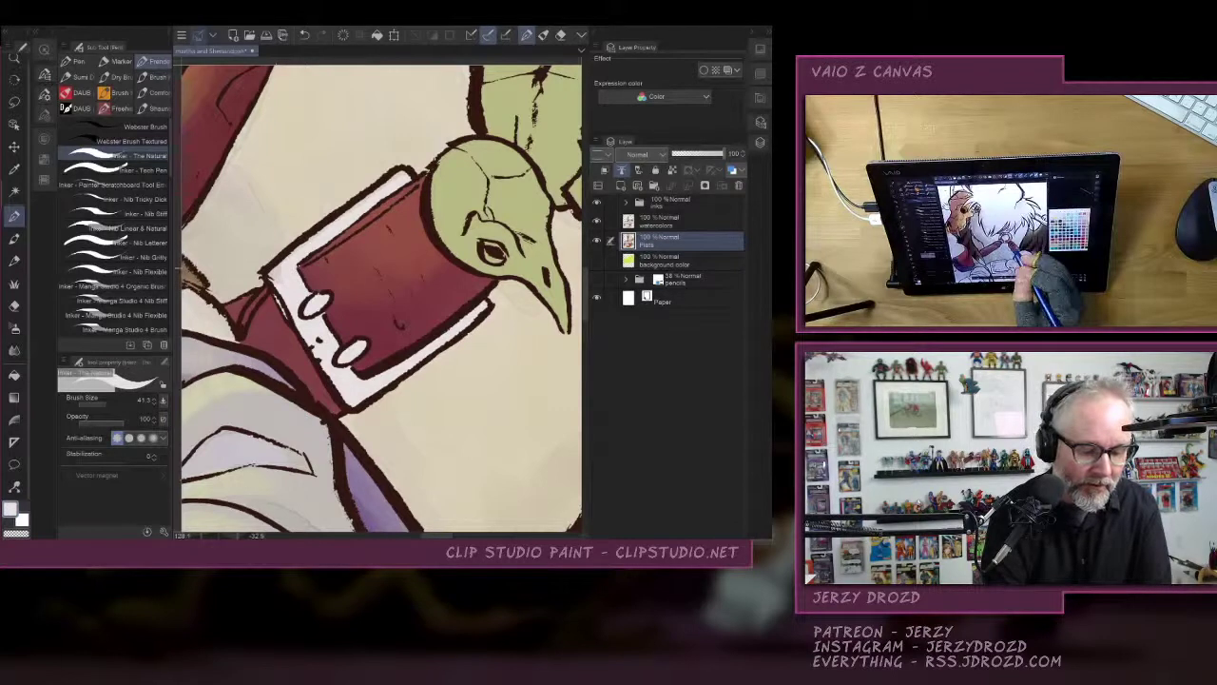
Hide Flats and erase stray watercolour around the belt buckle on the watercolors layer with the Hard eraser.
left_click(597, 222)
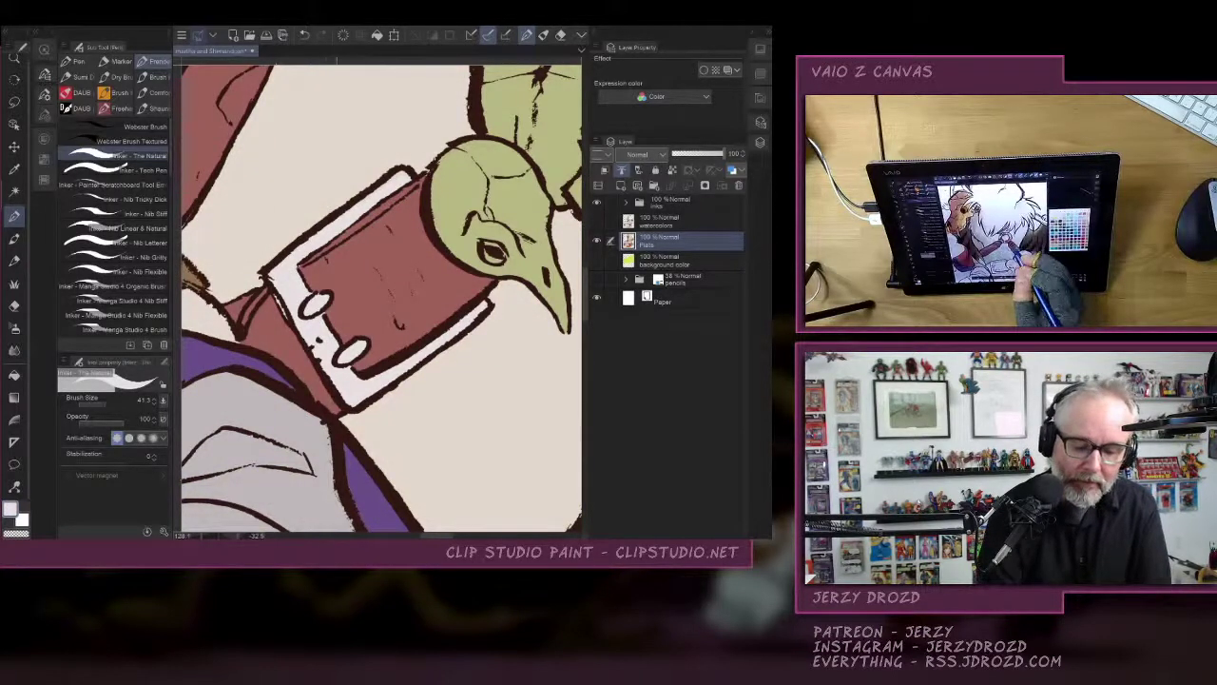
left_click(597, 222)
left_click(598, 241)
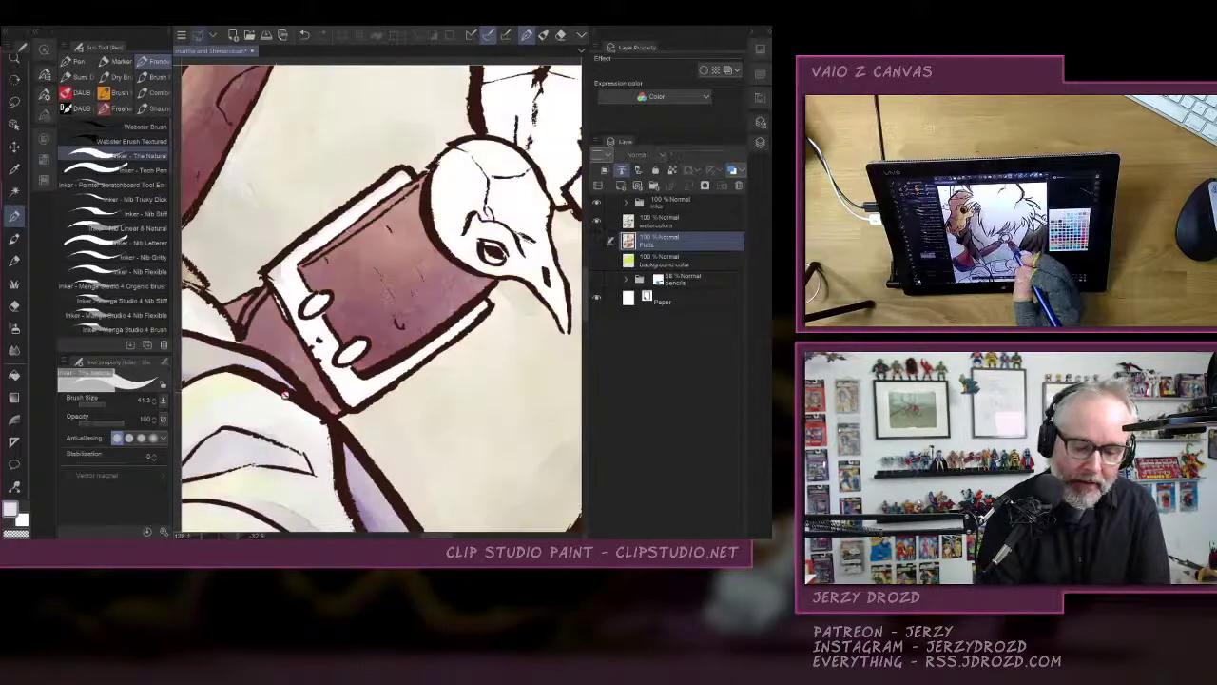
left_click(677, 221)
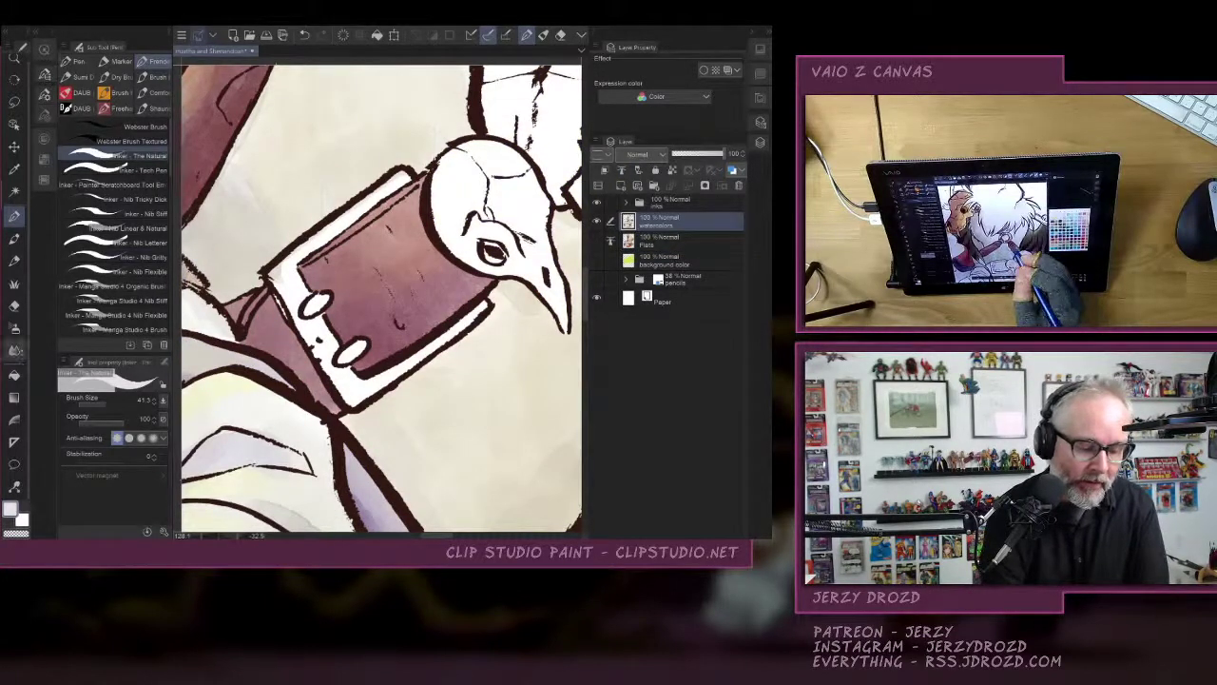
left_click(14, 307)
mouse_move(277, 262)
left_mouse_down()
mouse_move(277, 280)
mouse_move(312, 238)
left_mouse_up()
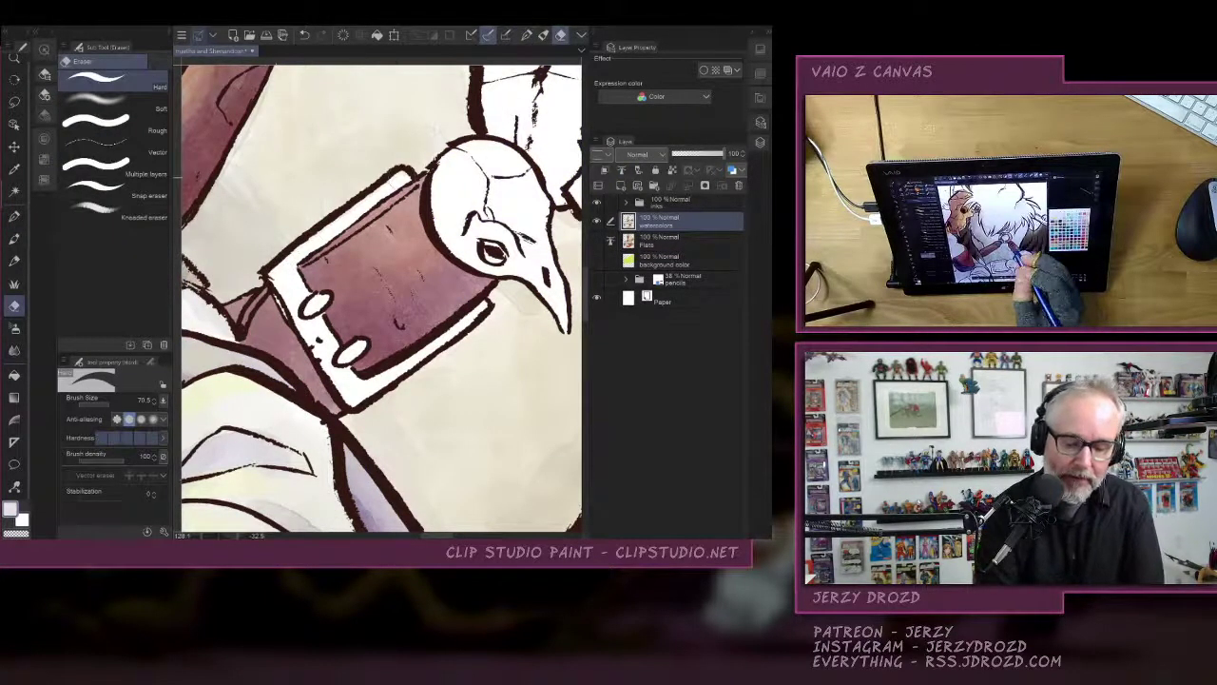
Auto-select the belt buckle with Flats shown, hide Flats and return to the watercolors layer with the canvas upright.
left_click(677, 241)
left_click(598, 240)
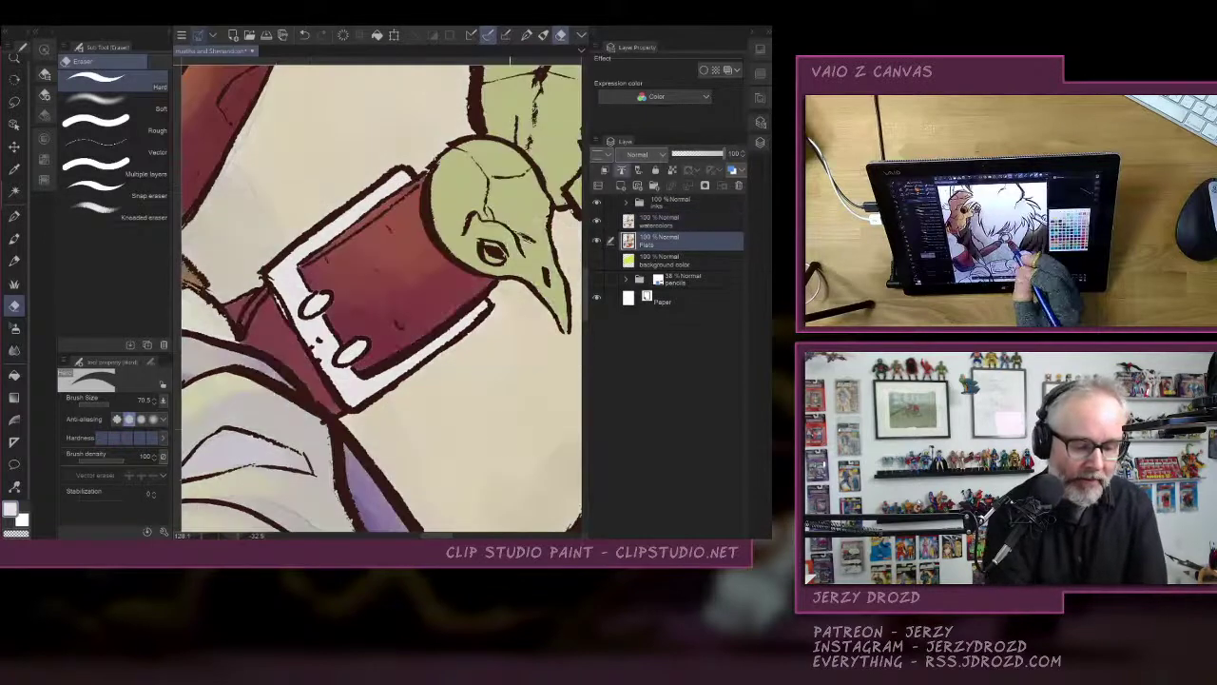
left_click(14, 191)
left_click(358, 307)
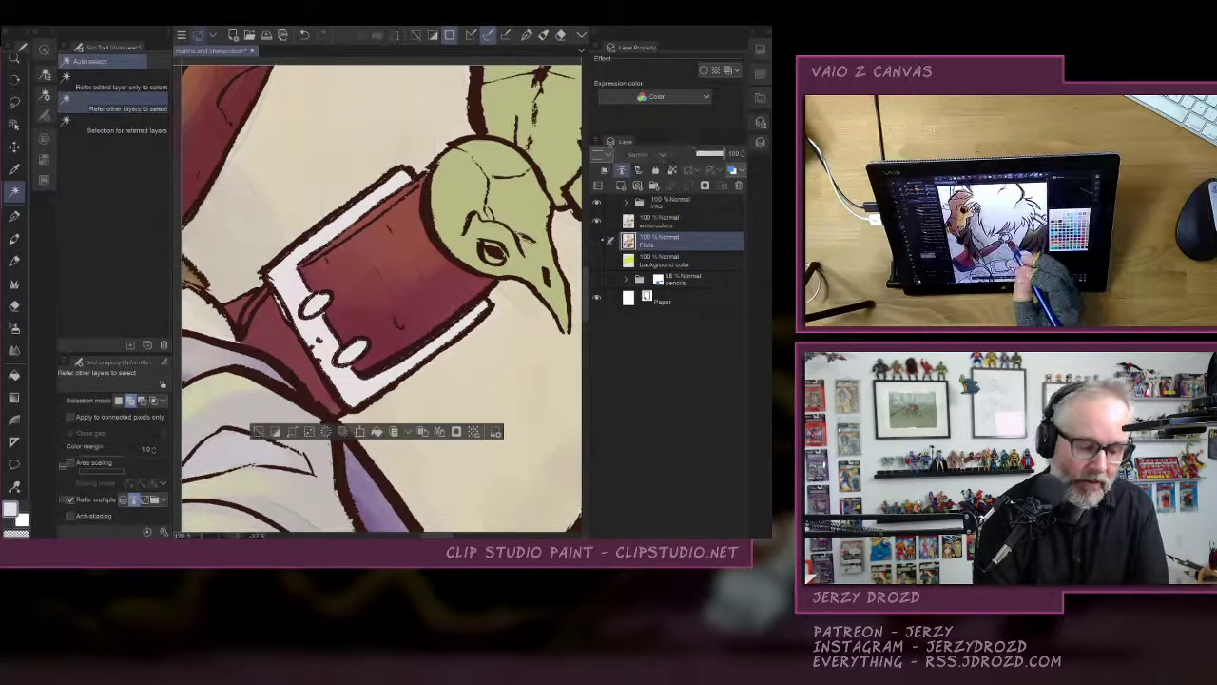
left_click(597, 241)
left_click(677, 221)
key("ctrl+@")
scroll(452, 348, "down", 3)
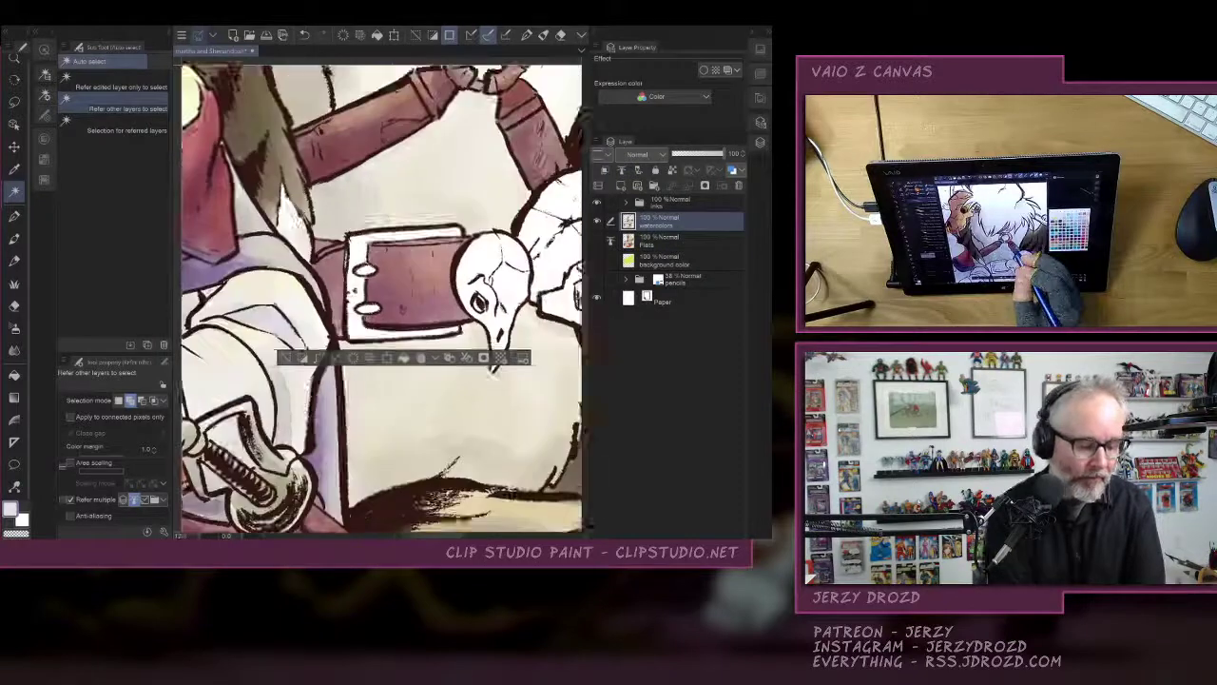
Shade the belt buckle with grey from the swatch chart using the Watercolor (Simple) brush, and clear the selection.
key("b")
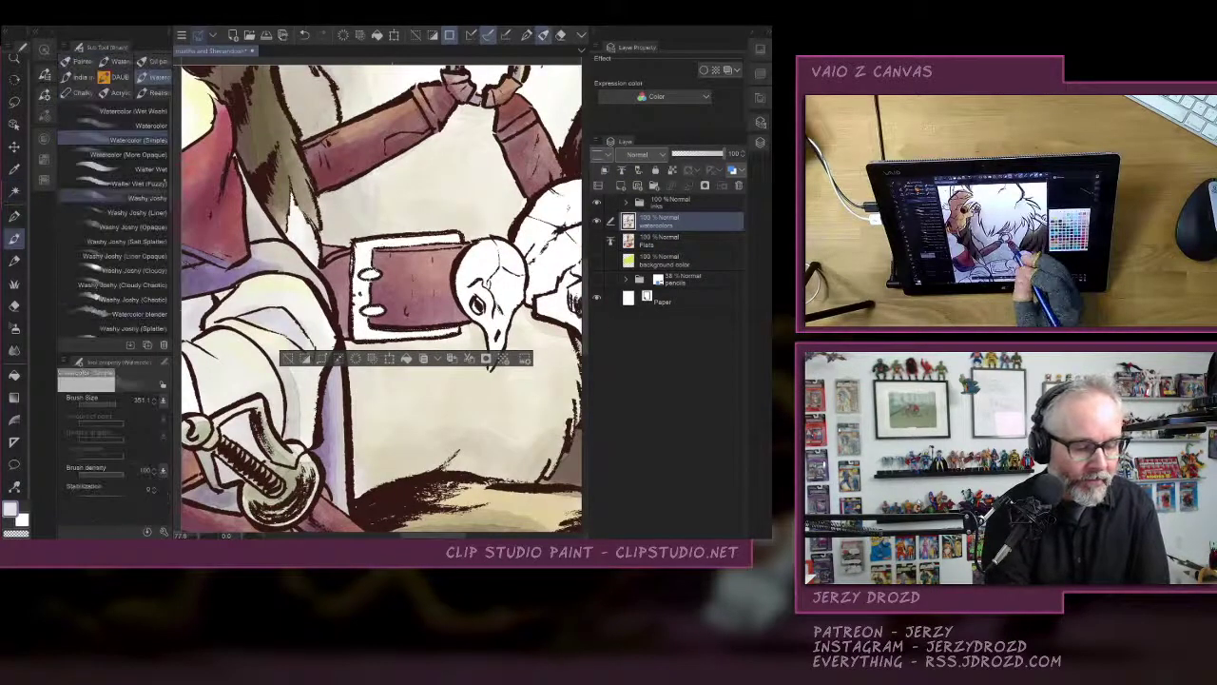
left_click(43, 139)
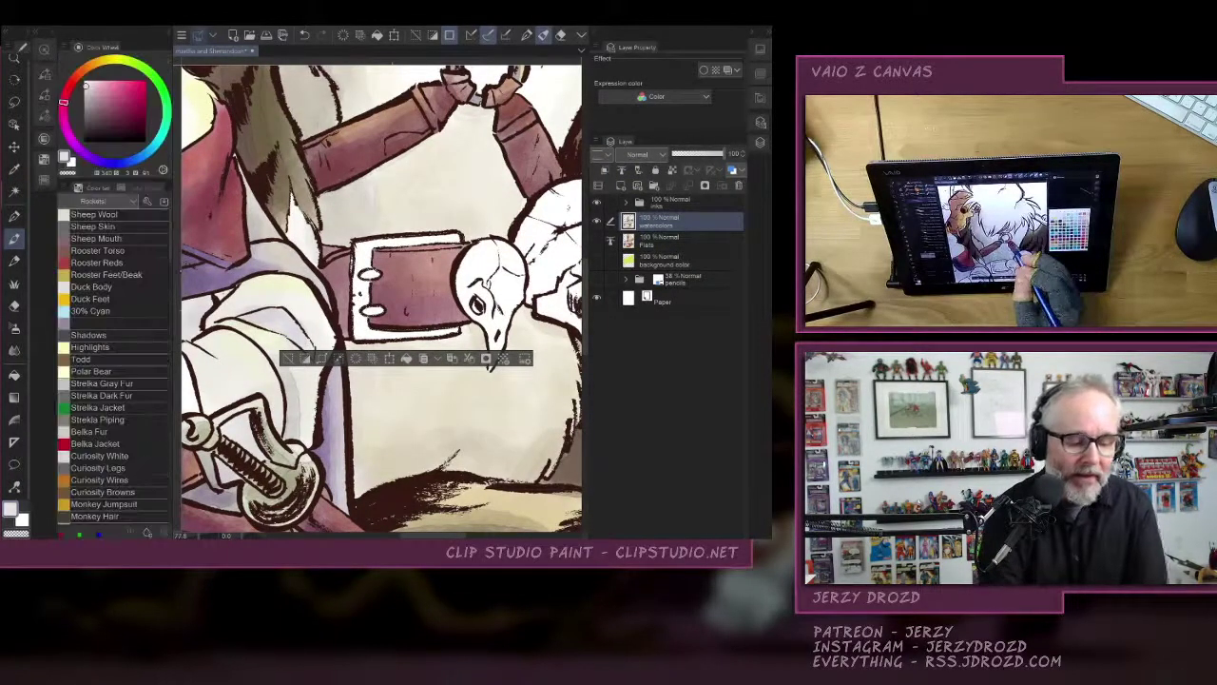
left_click(43, 139)
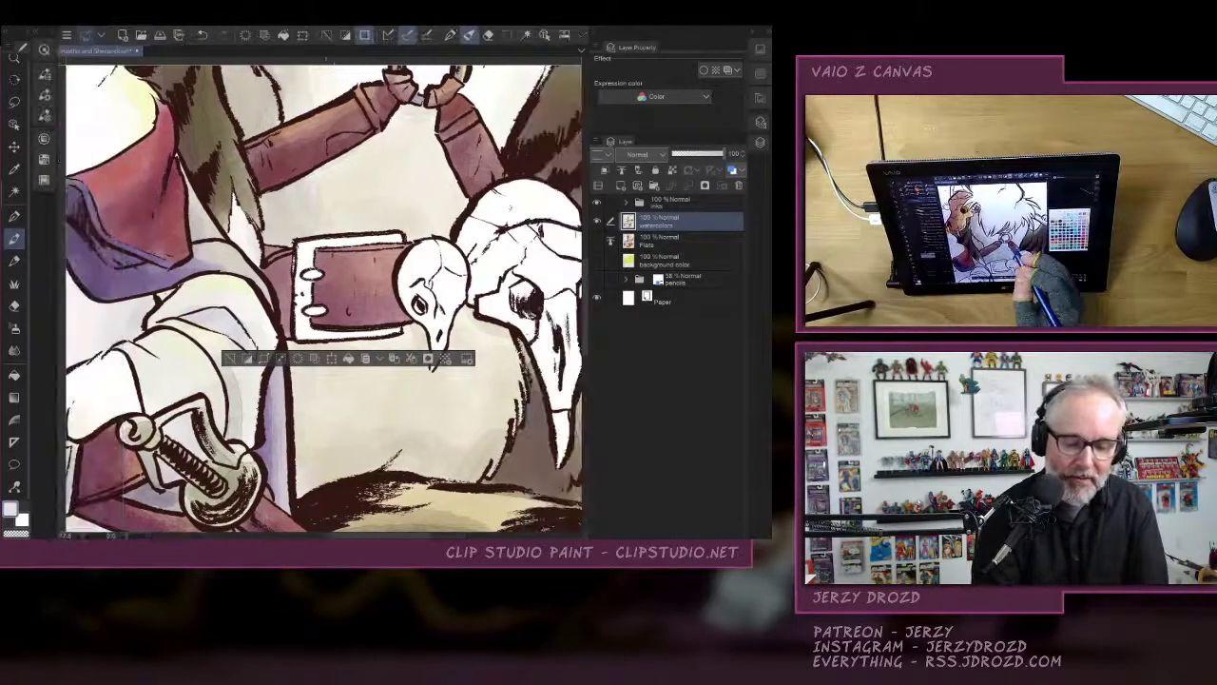
left_click(759, 49)
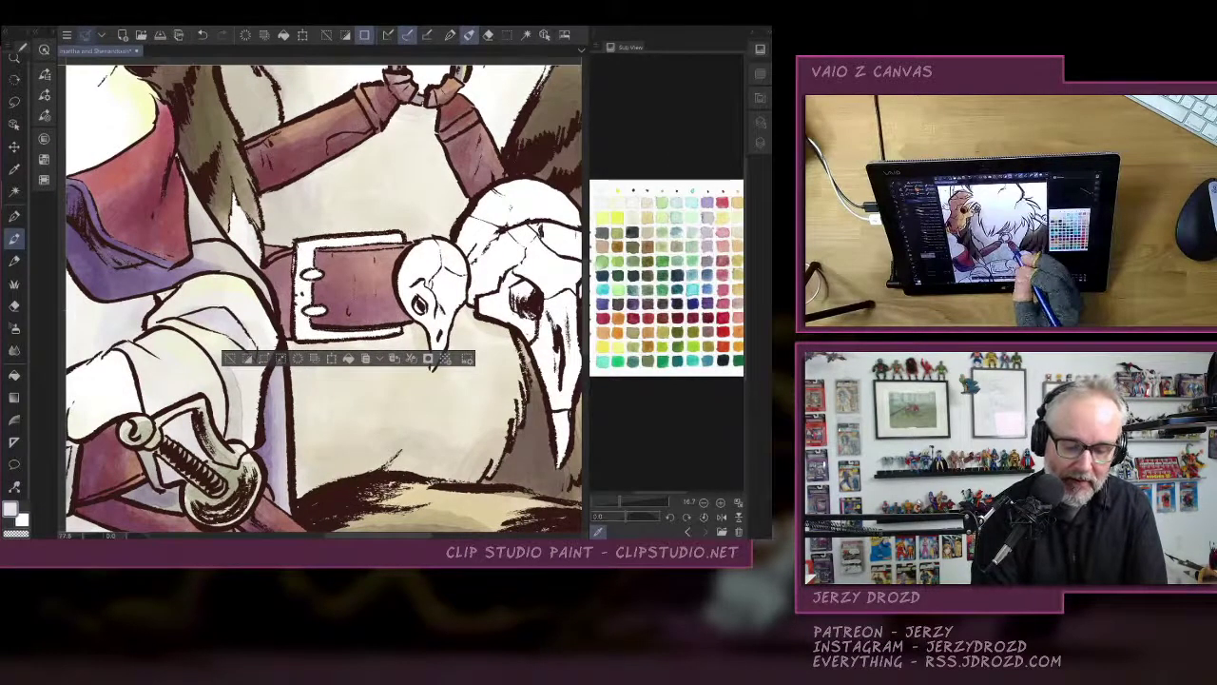
left_click(639, 343)
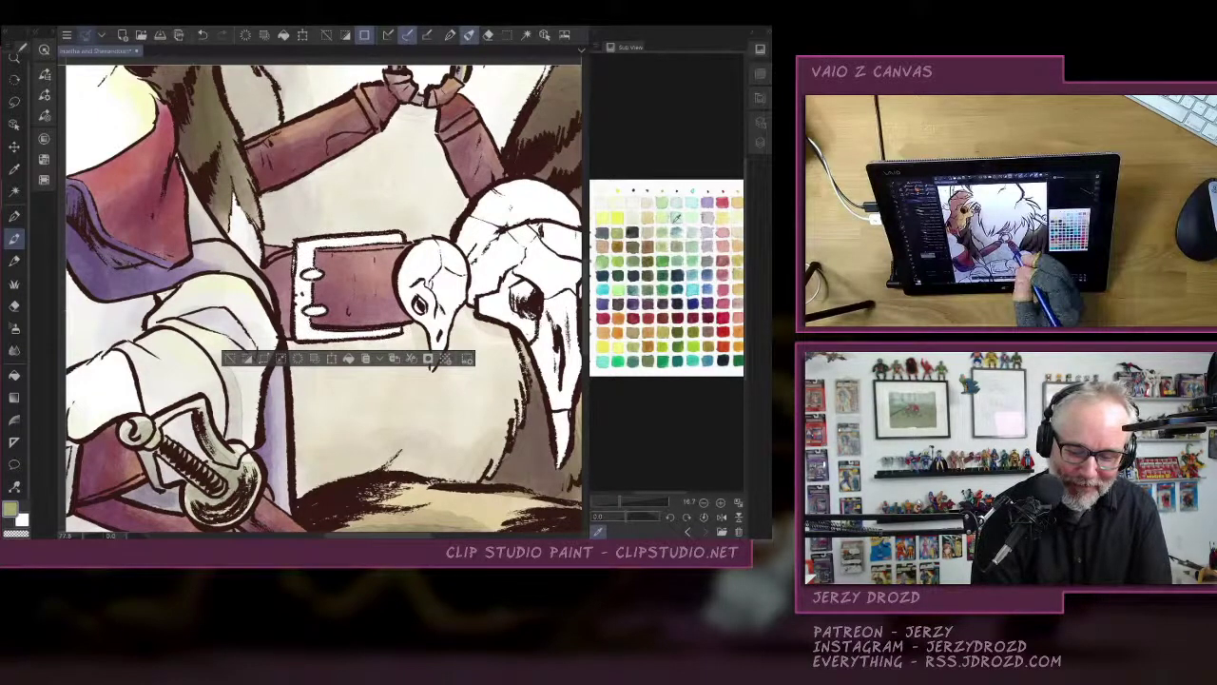
left_click(714, 255)
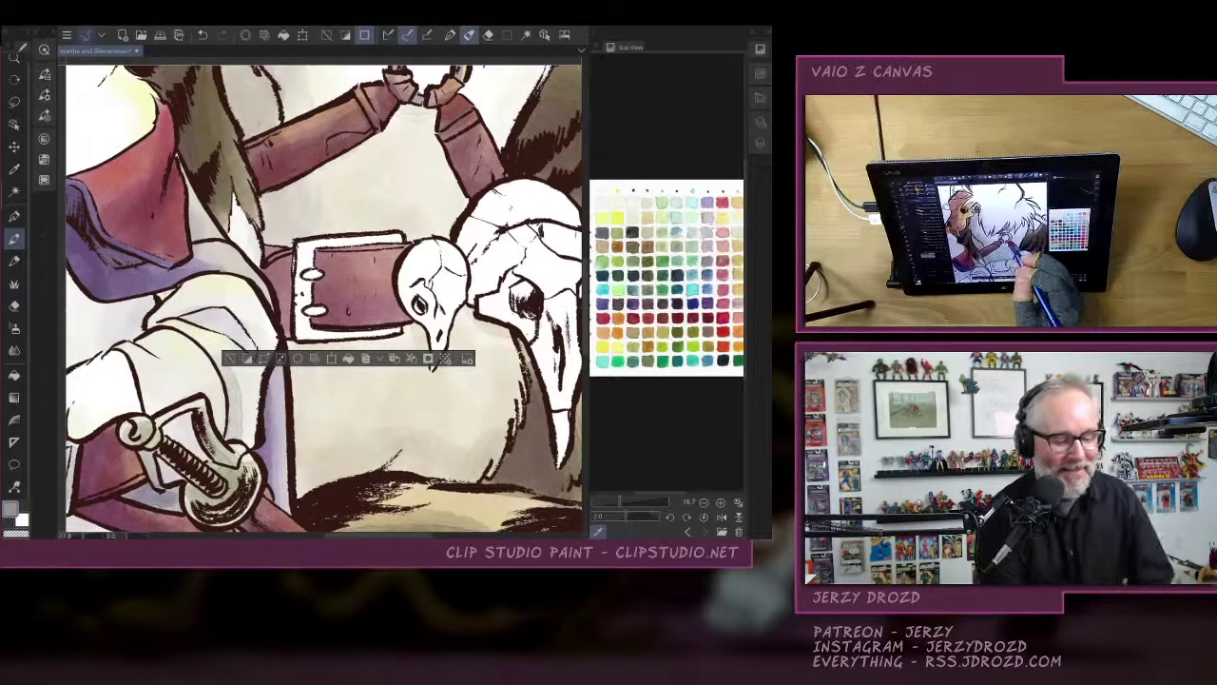
mouse_move(302, 282)
left_mouse_down()
mouse_move(305, 338)
mouse_move(402, 330)
left_mouse_up()
left_click_drag(293, 256, 303, 287)
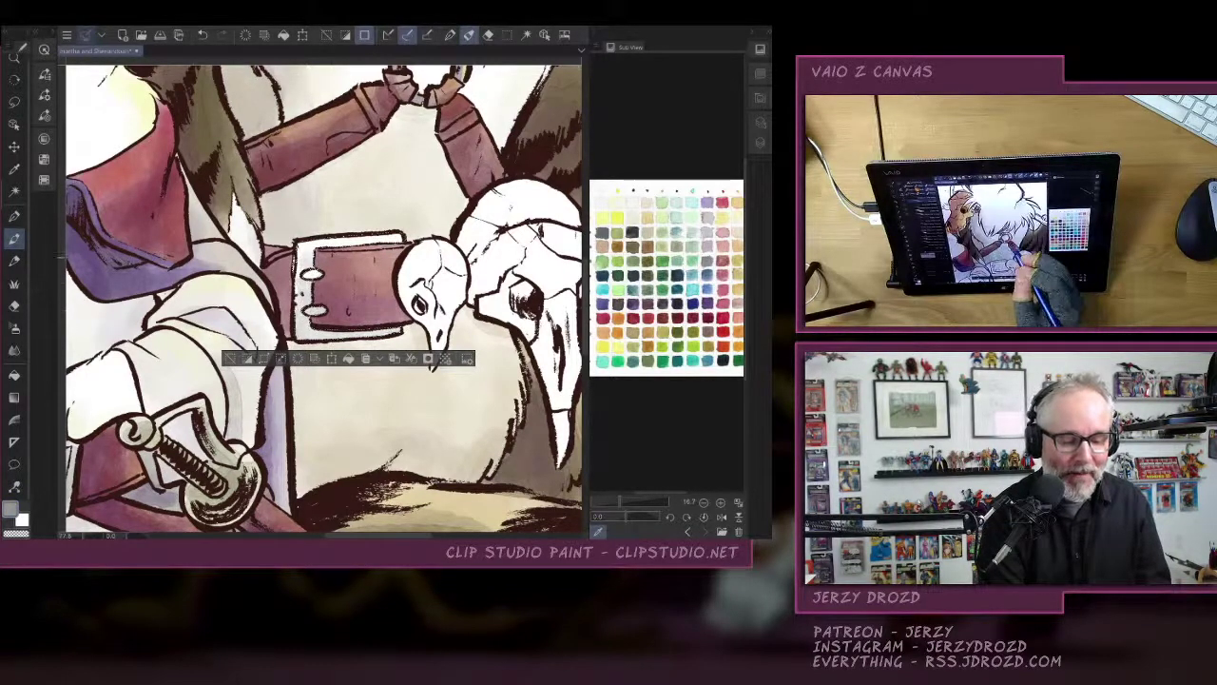
left_click_drag(336, 244, 397, 239)
mouse_move(297, 278)
left_mouse_down()
mouse_move(298, 327)
mouse_move(395, 327)
left_mouse_up()
mouse_move(317, 276)
left_mouse_down()
mouse_move(298, 302)
mouse_move(365, 336)
mouse_move(394, 331)
left_mouse_up()
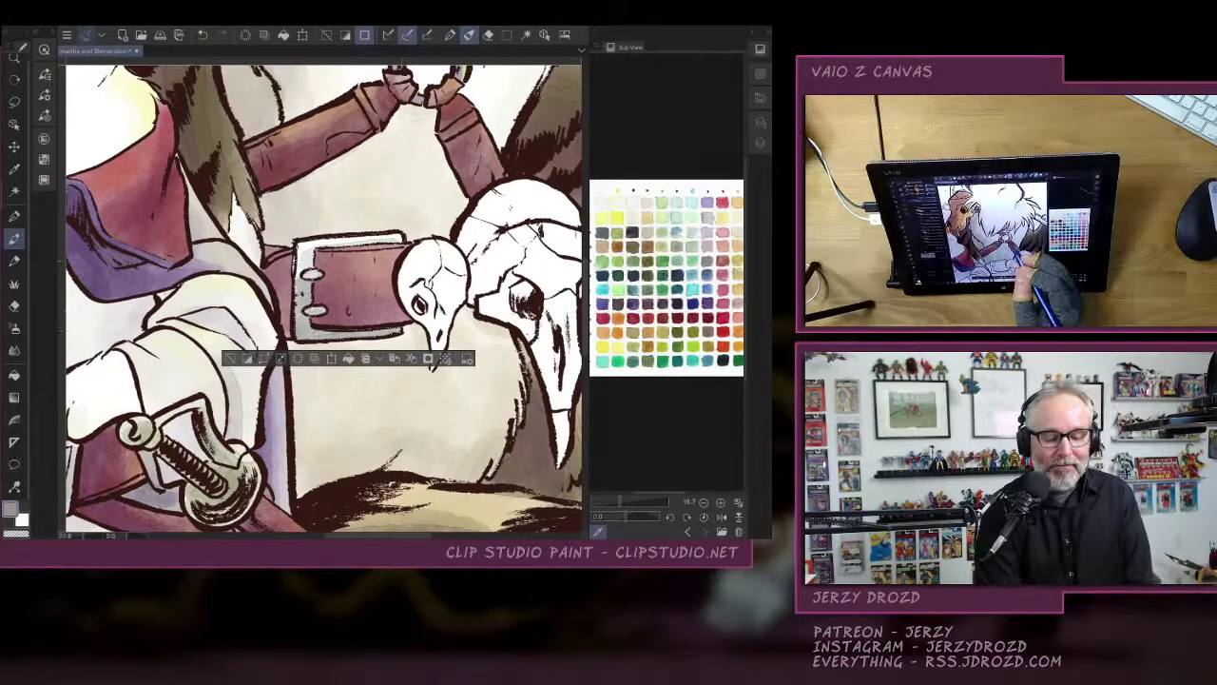
left_click(231, 358)
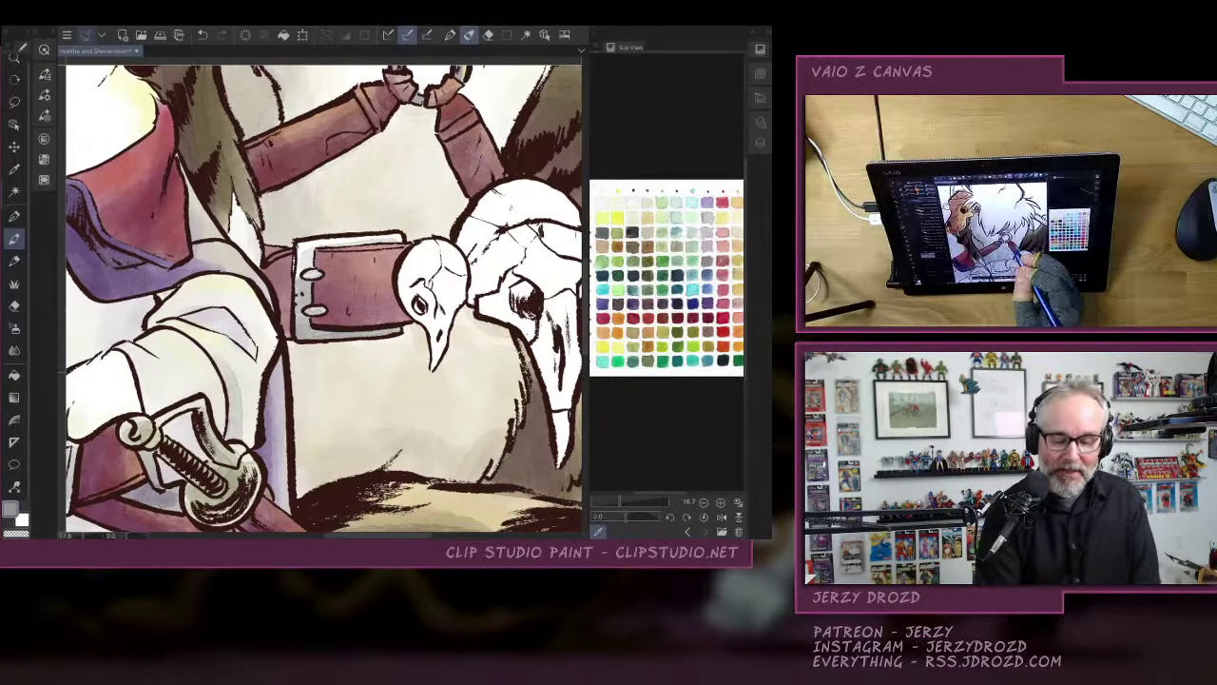
Auto-select the big cat's red leather belt and straps on Flats, hide Flats and return to the watercolors layer.
left_click(760, 124)
left_click(597, 241)
left_click(665, 242)
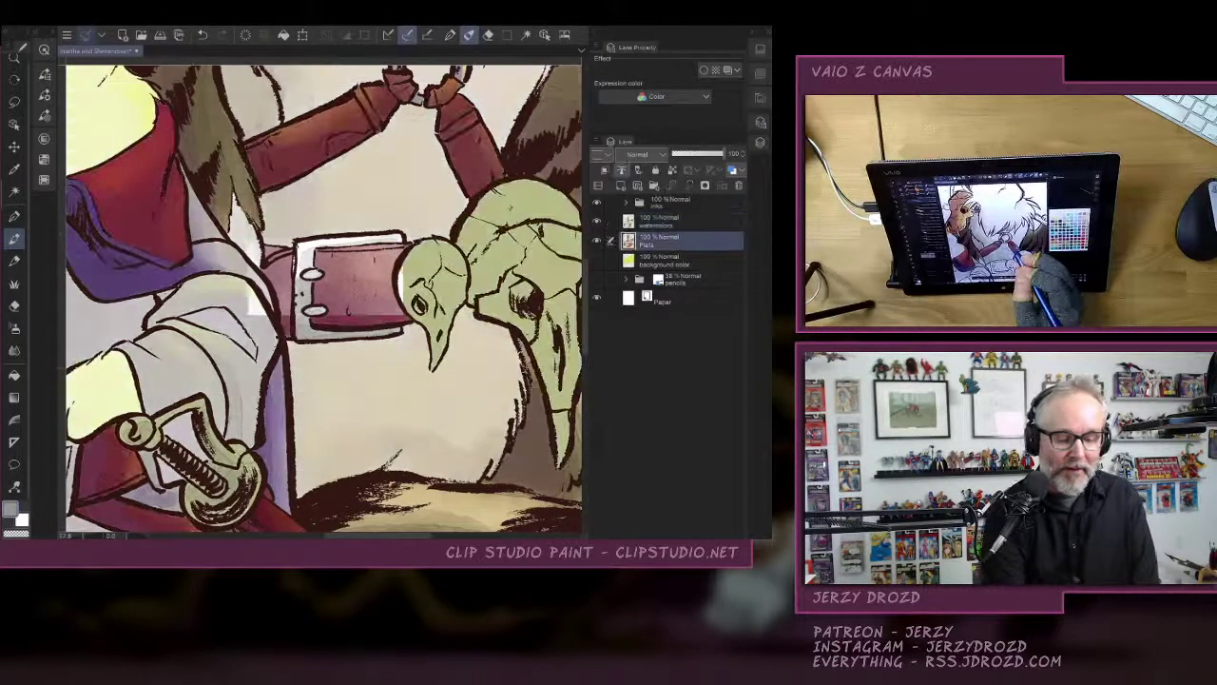
key("w")
left_click(303, 291)
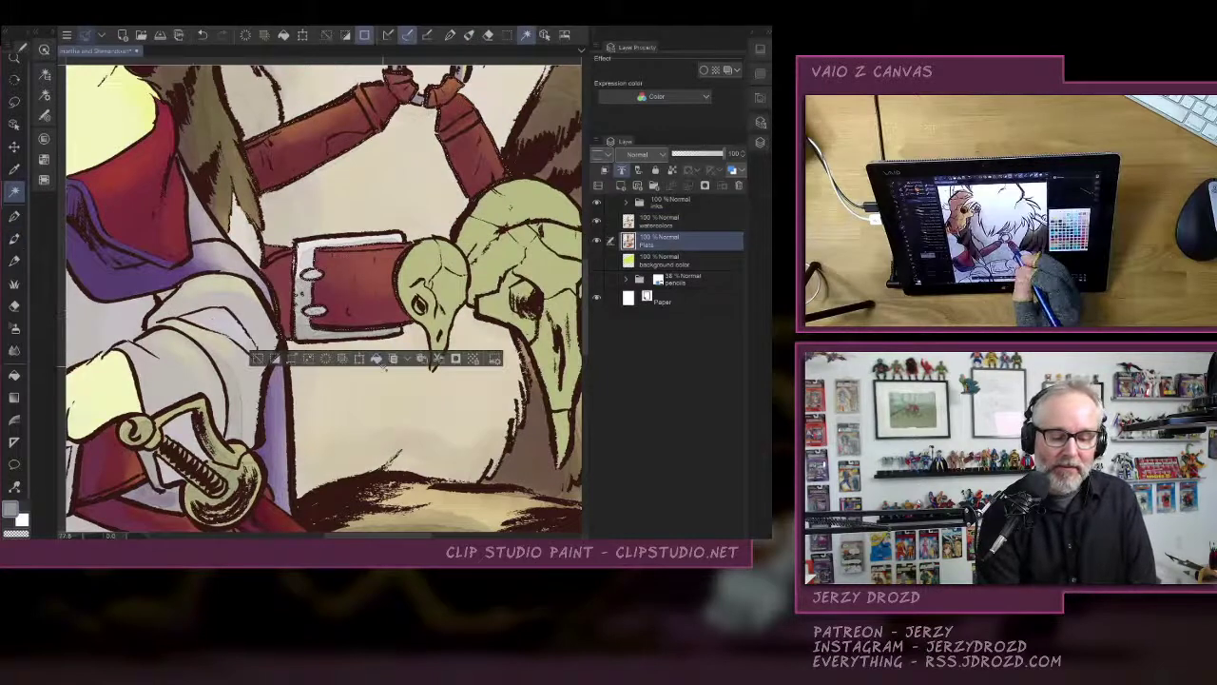
left_click(597, 241)
left_click(666, 221)
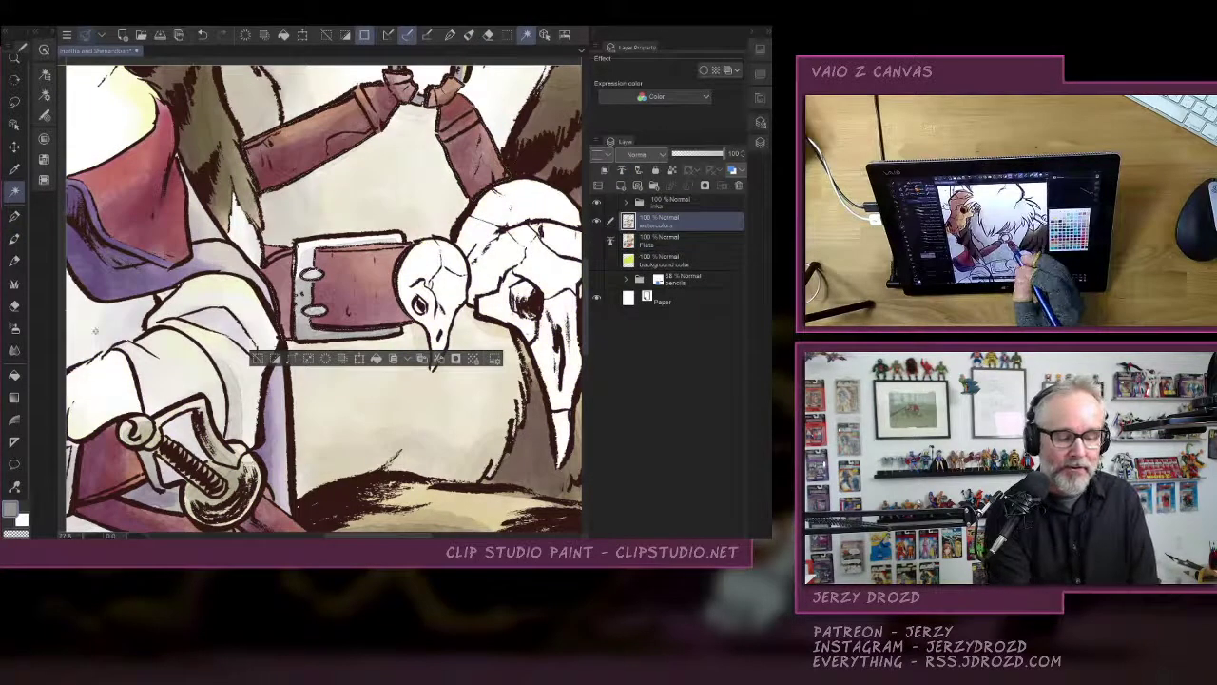
Deepen the shading on the big cat's belt and chest straps with dark red from the swatch chart using the Watercolor brush.
left_click(14, 237)
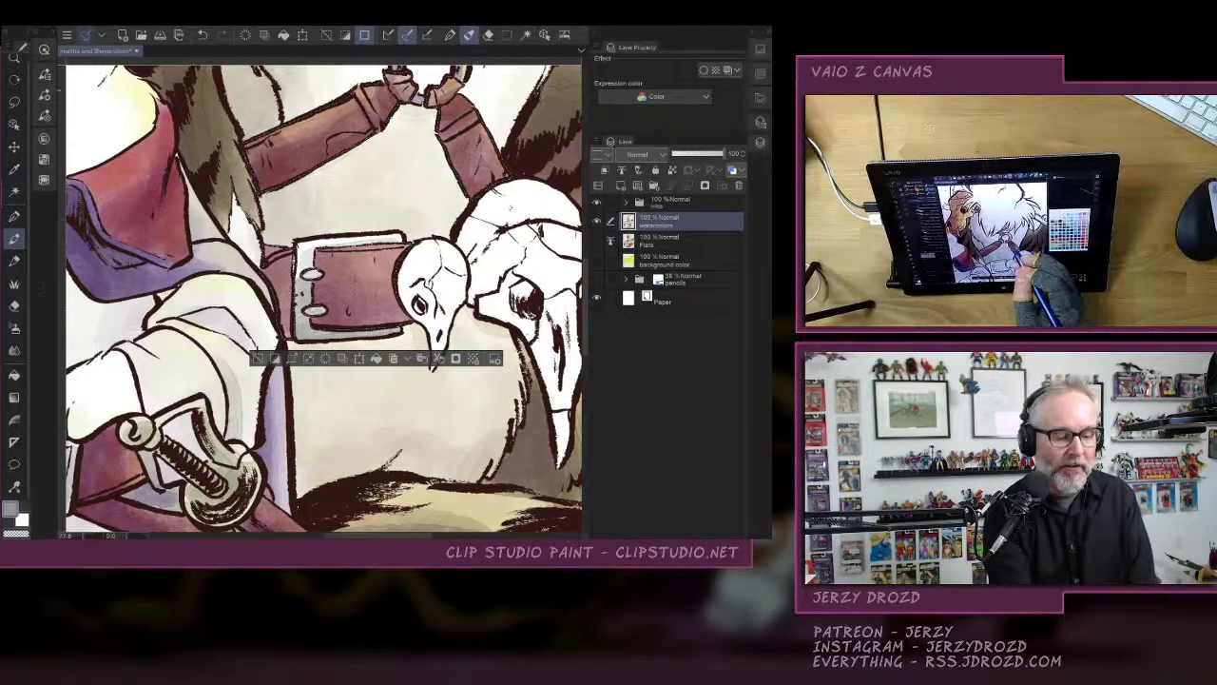
left_click(44, 74)
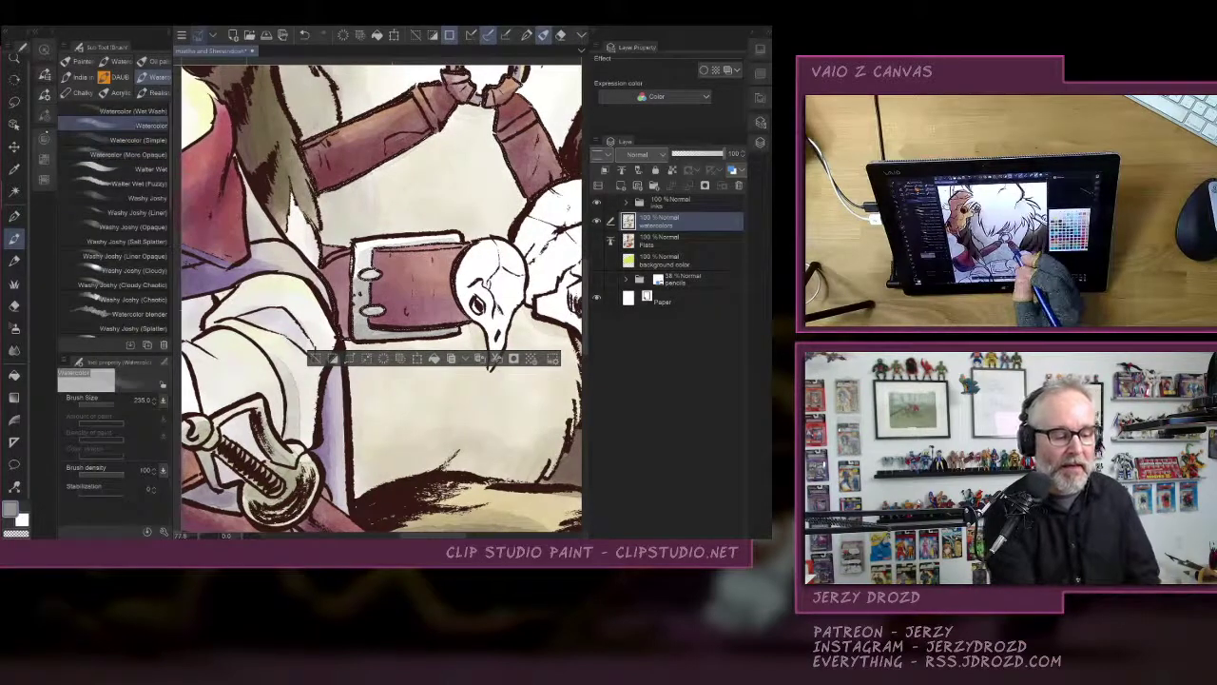
left_click(46, 112)
left_click(46, 112)
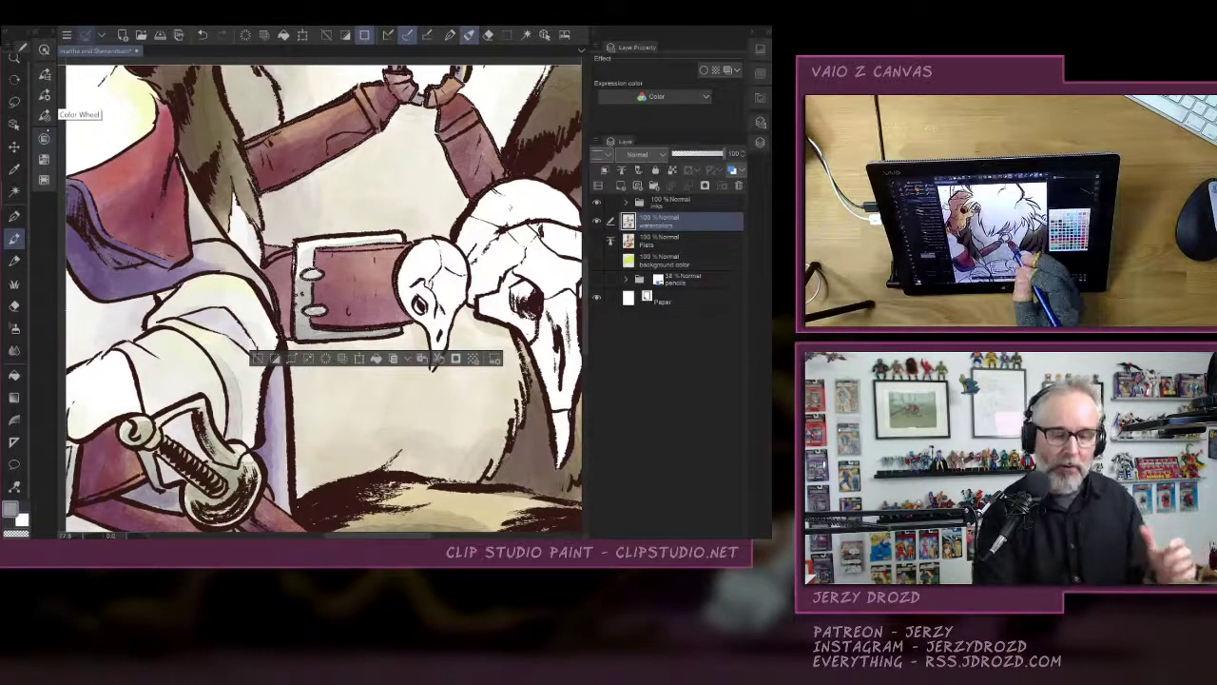
left_click(759, 49)
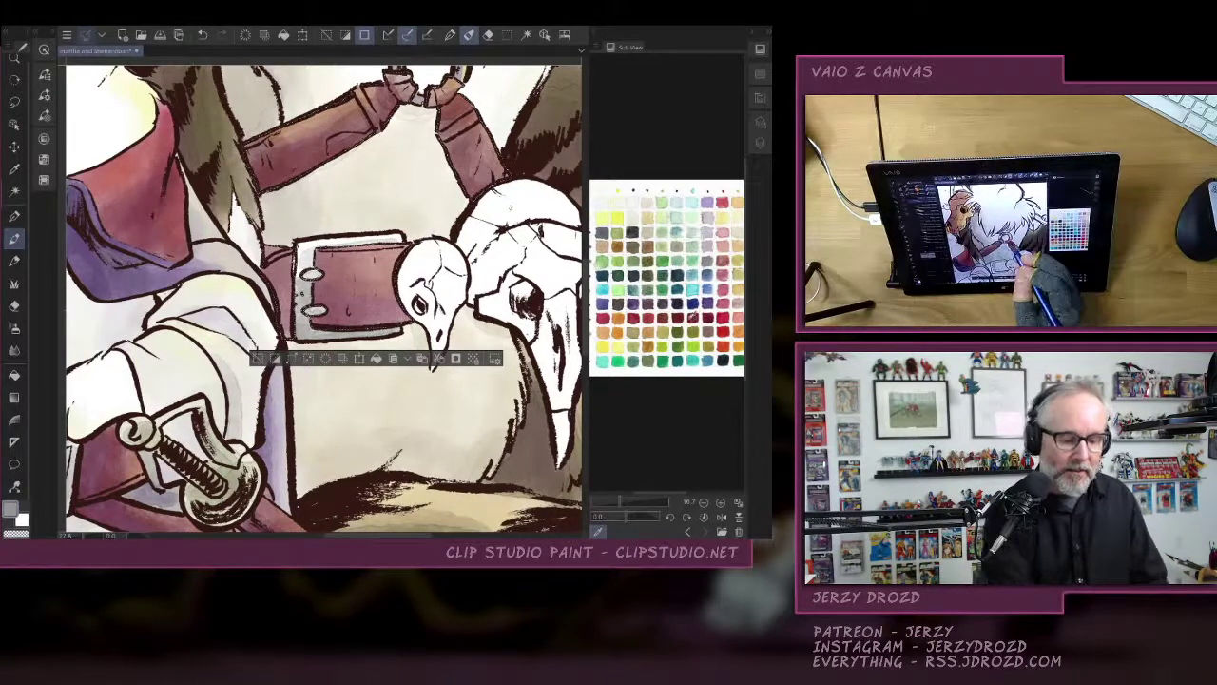
left_click(685, 315)
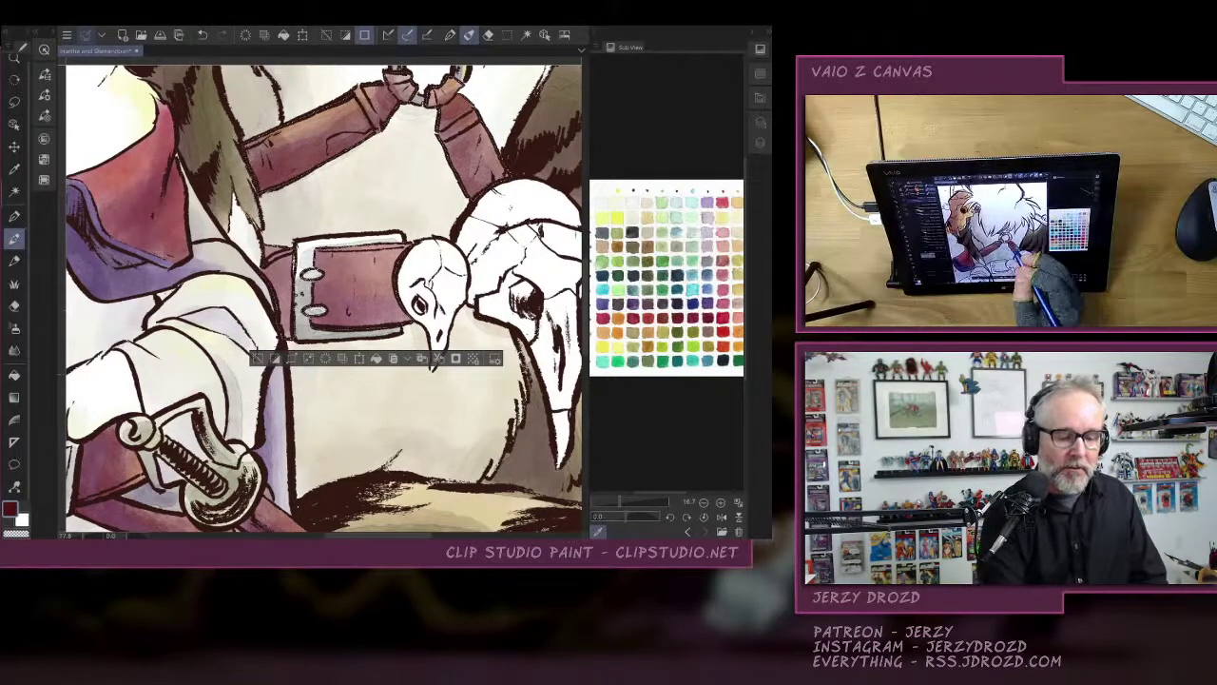
mouse_move(321, 271)
left_mouse_down()
mouse_move(390, 285)
mouse_move(380, 318)
left_mouse_up()
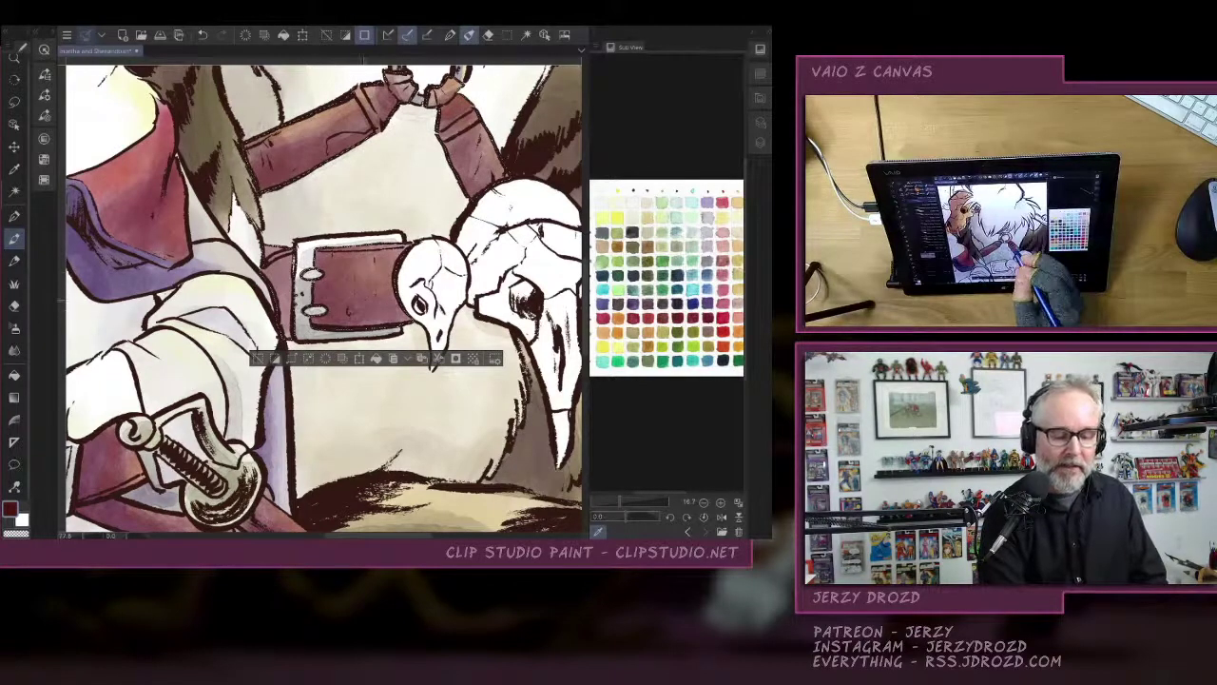
left_click_drag(270, 276, 286, 335)
left_click_drag(365, 322, 397, 306)
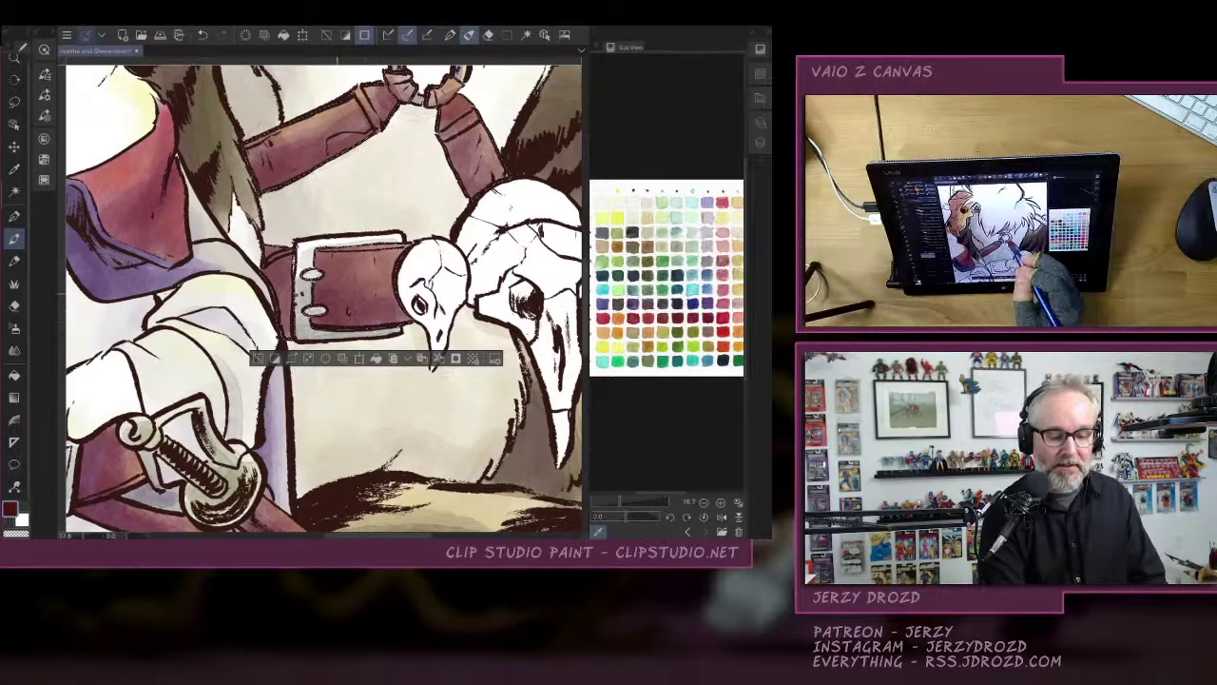
mouse_move(328, 276)
left_mouse_down()
mouse_move(394, 282)
mouse_move(286, 333)
left_mouse_up()
left_click_drag(475, 124, 495, 200)
left_click_drag(361, 109, 252, 180)
left_click_drag(268, 251, 289, 291)
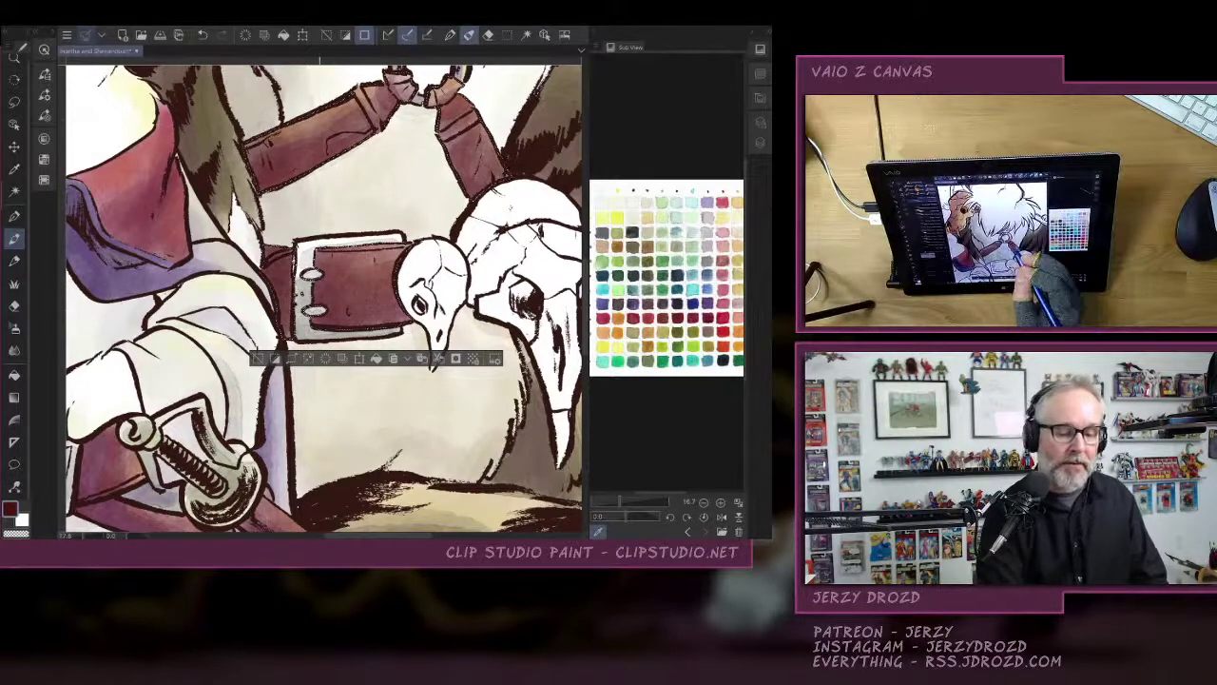
Glaze the strap beside the animal skull's eye with the same dark red and clear the selection.
left_click_drag(318, 171, 363, 399)
left_click_drag(466, 232, 444, 258)
left_click_drag(414, 104, 432, 247)
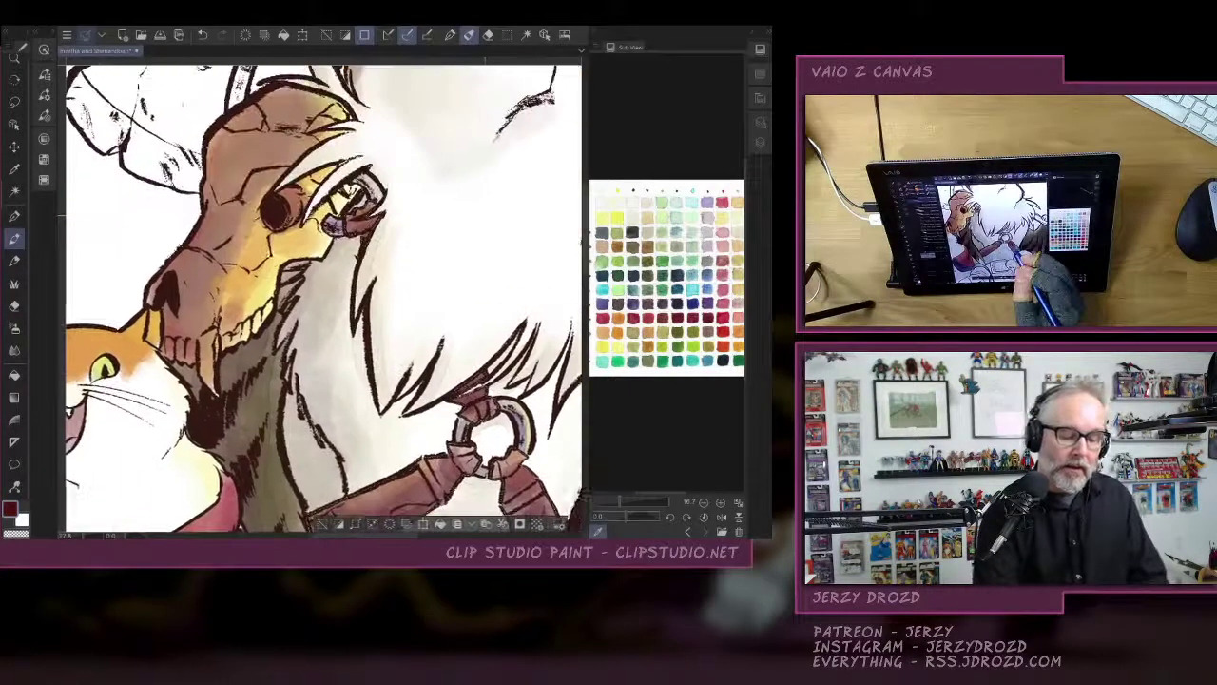
mouse_move(349, 224)
left_mouse_down()
mouse_move(366, 230)
mouse_move(380, 204)
left_mouse_up()
left_click_drag(494, 433, 354, 167)
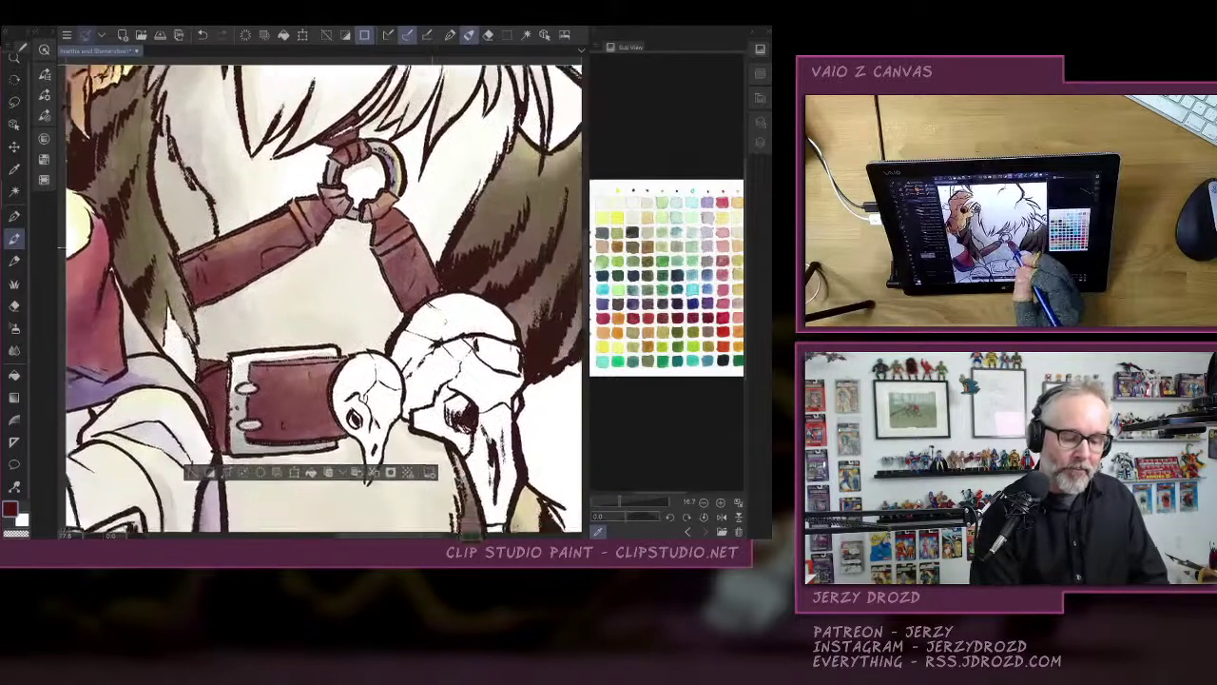
key("ctrl+d")
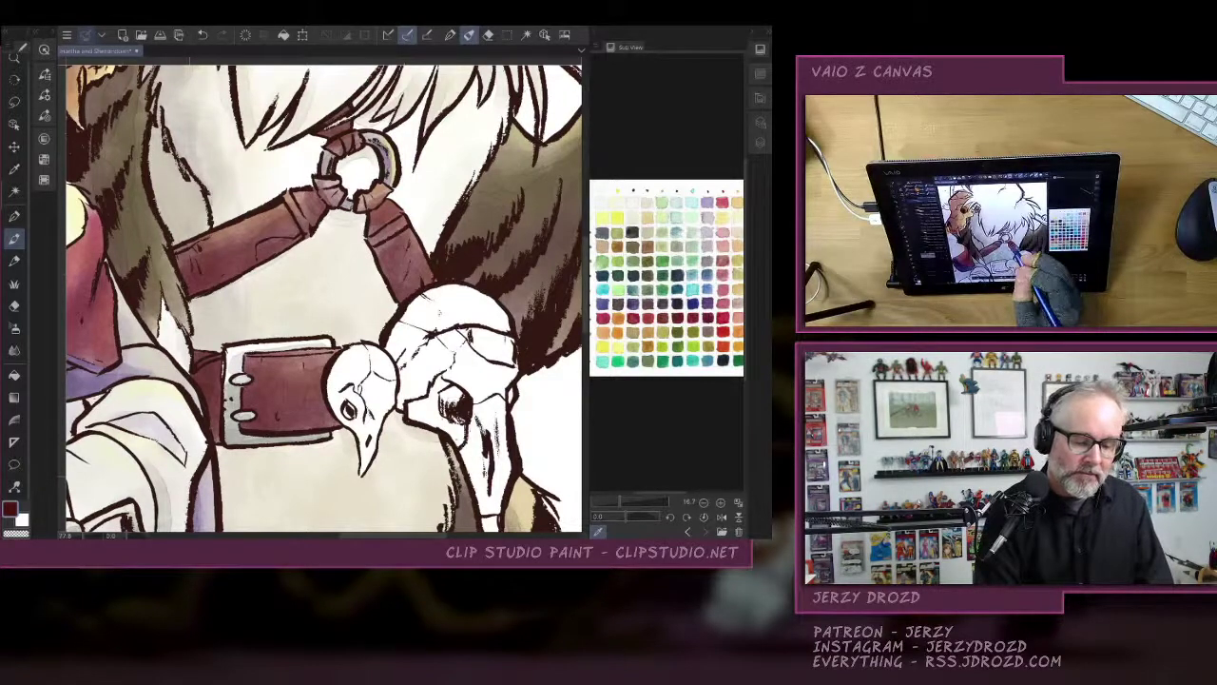
Auto-select the two bird skulls at the big cat's belt on Flats, hide Flats and return to the watercolors layer.
scroll(425, 380, "down", 4)
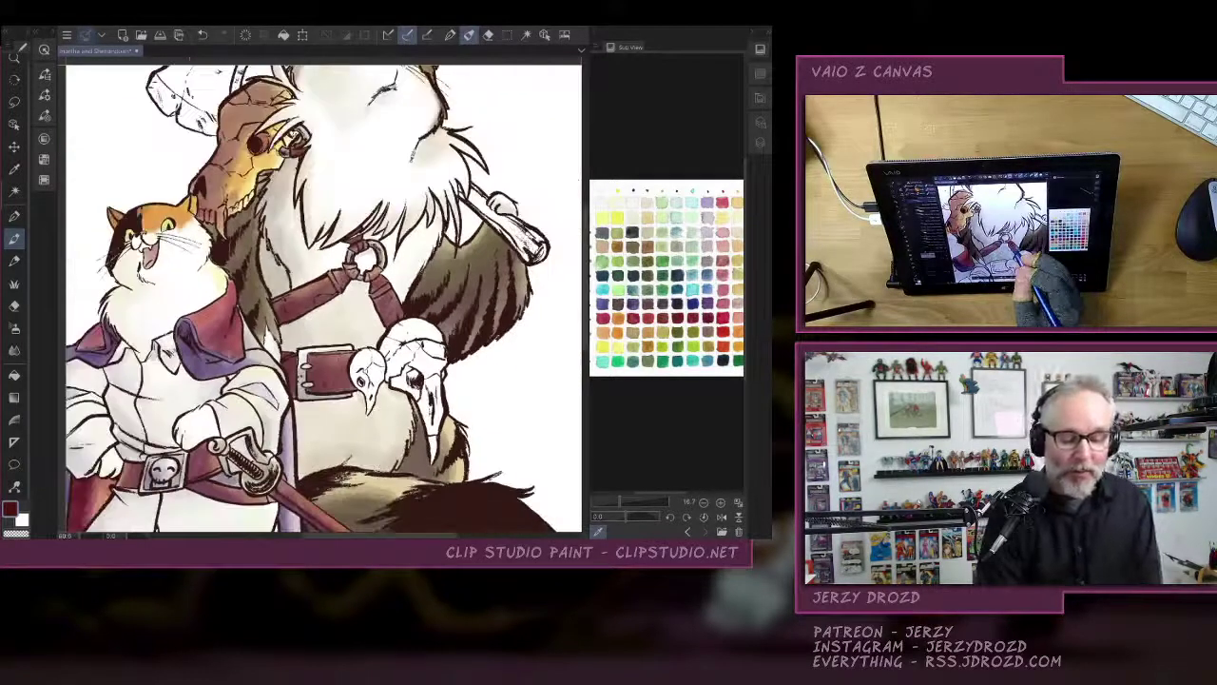
scroll(462, 435, "up", 1)
scroll(428, 379, "up", 2)
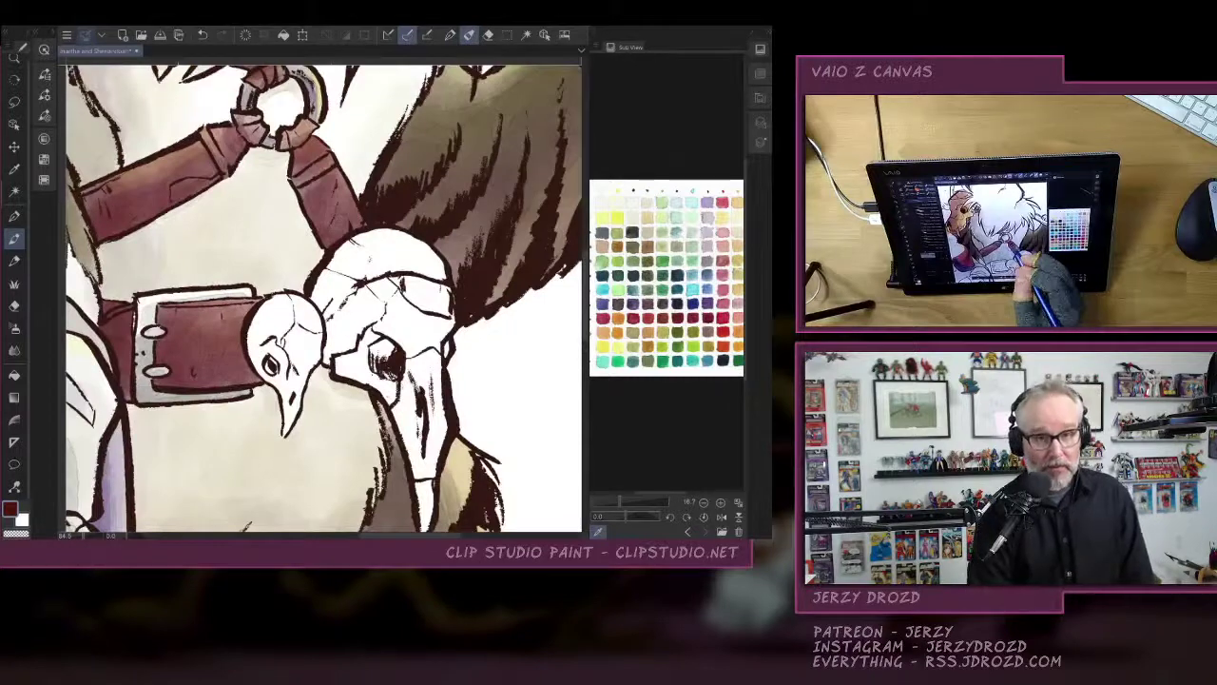
left_click(759, 142)
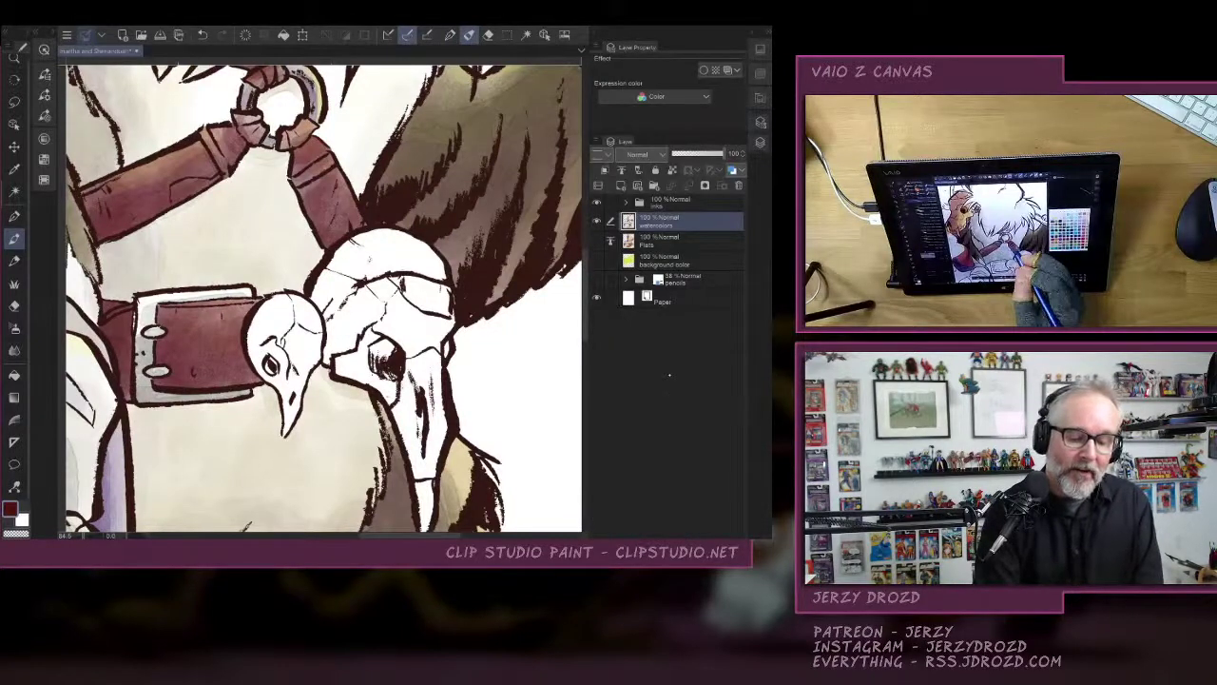
left_click(598, 240)
left_click(666, 242)
left_click(13, 192)
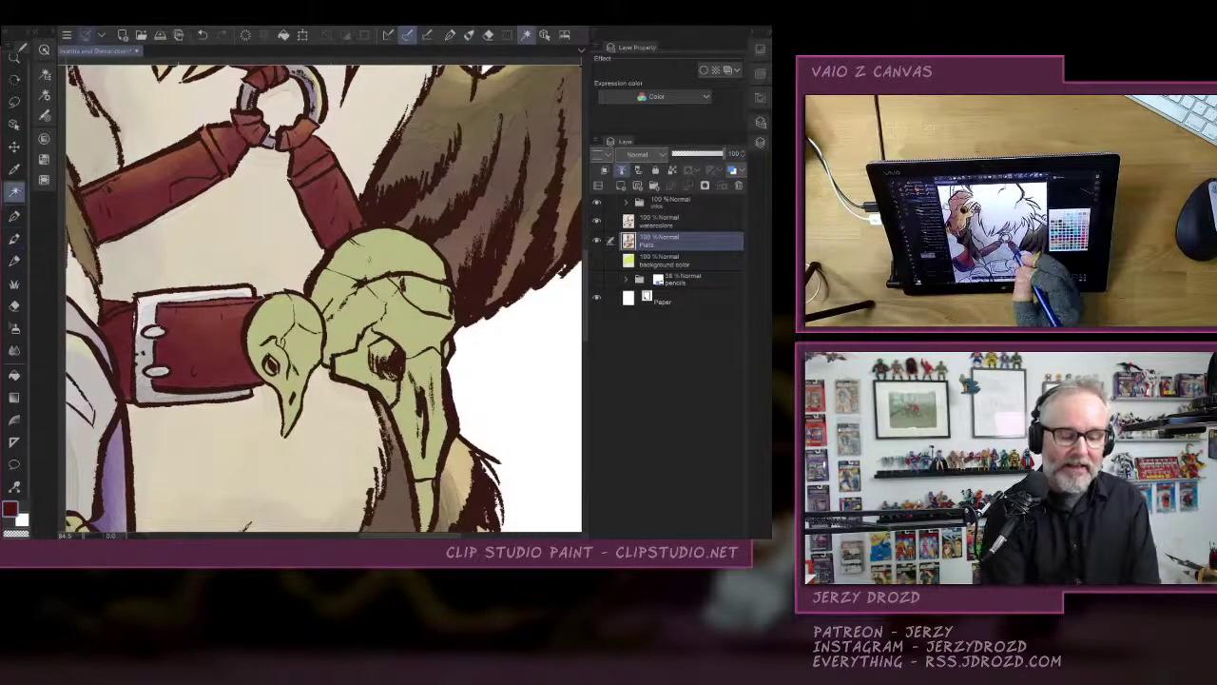
left_click(478, 439)
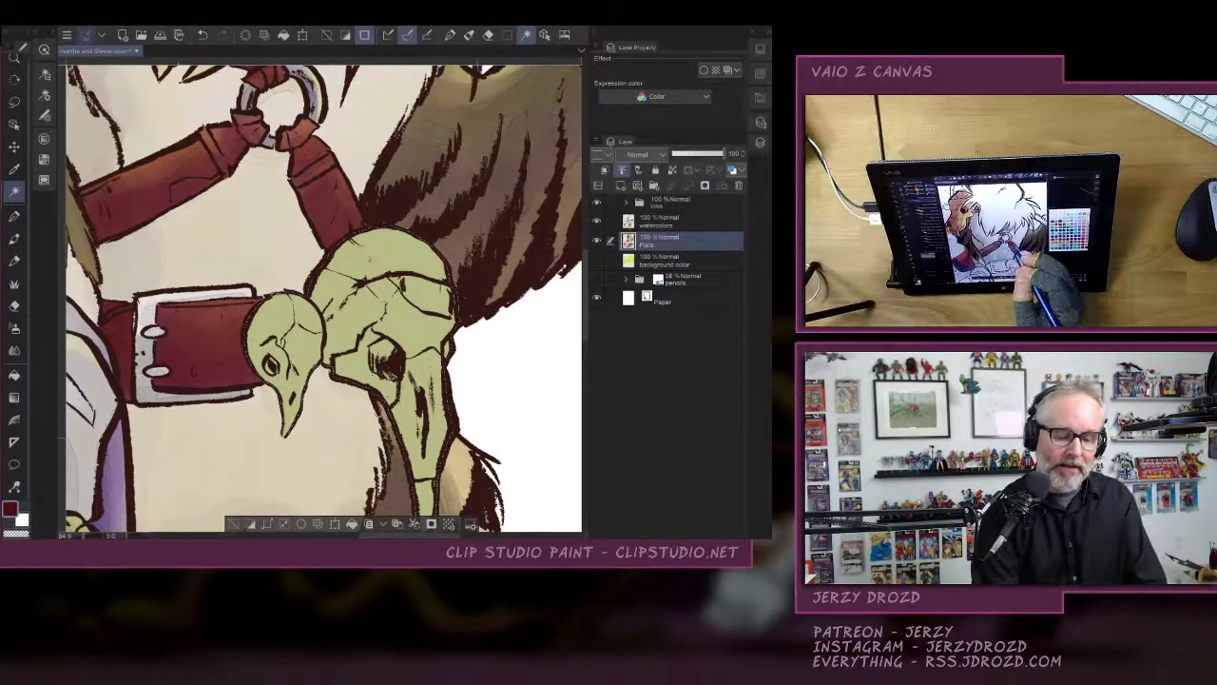
left_click(598, 240)
left_click(665, 221)
left_click(759, 141)
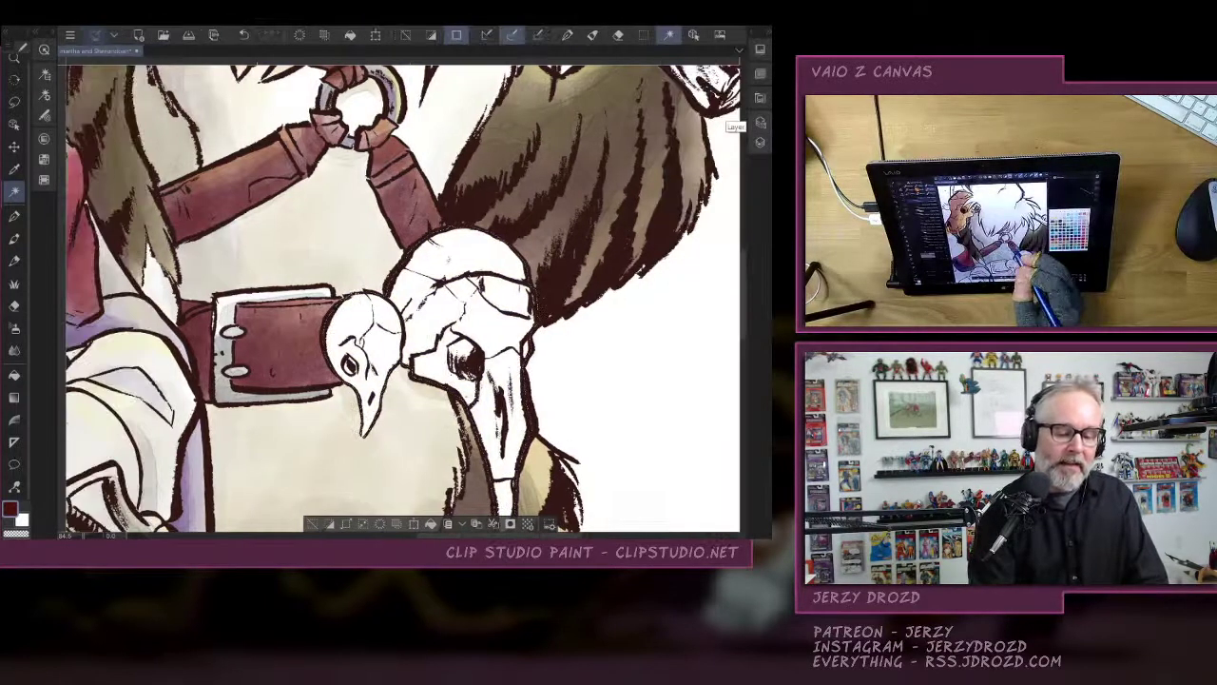
Wash the two bird skulls with pale yellow from the swatch chart using the Watercolor brush.
scroll(559, 354, "down", 3)
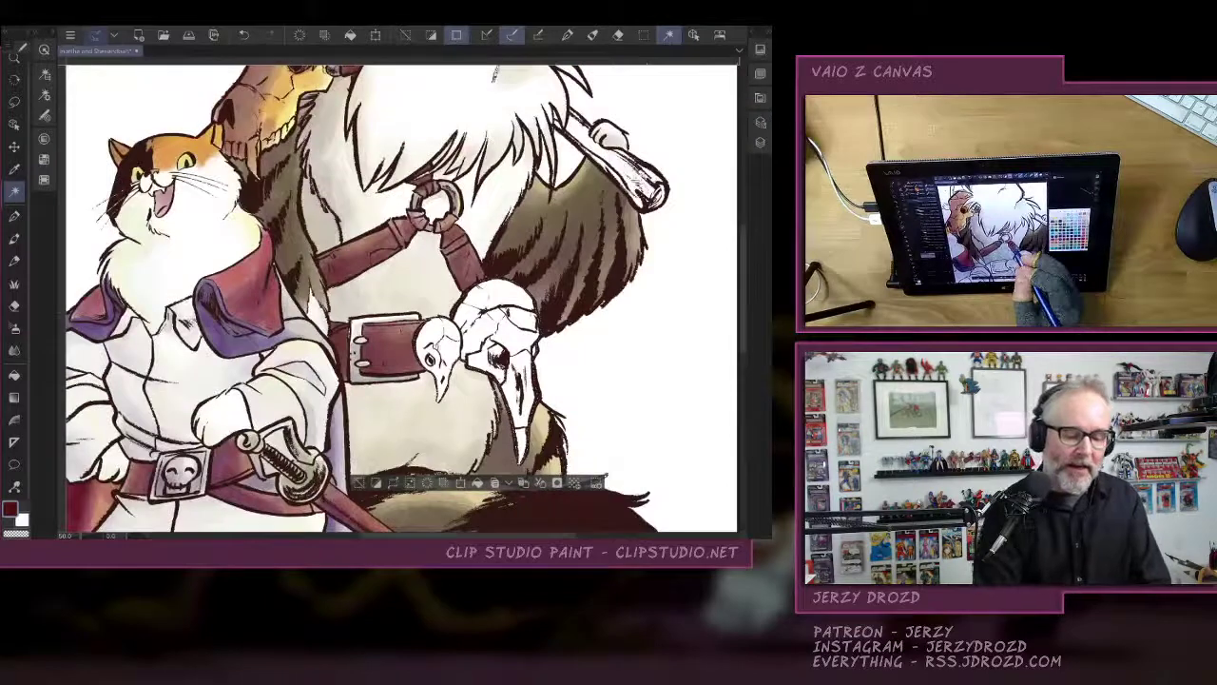
left_click_drag(385, 350, 281, 253)
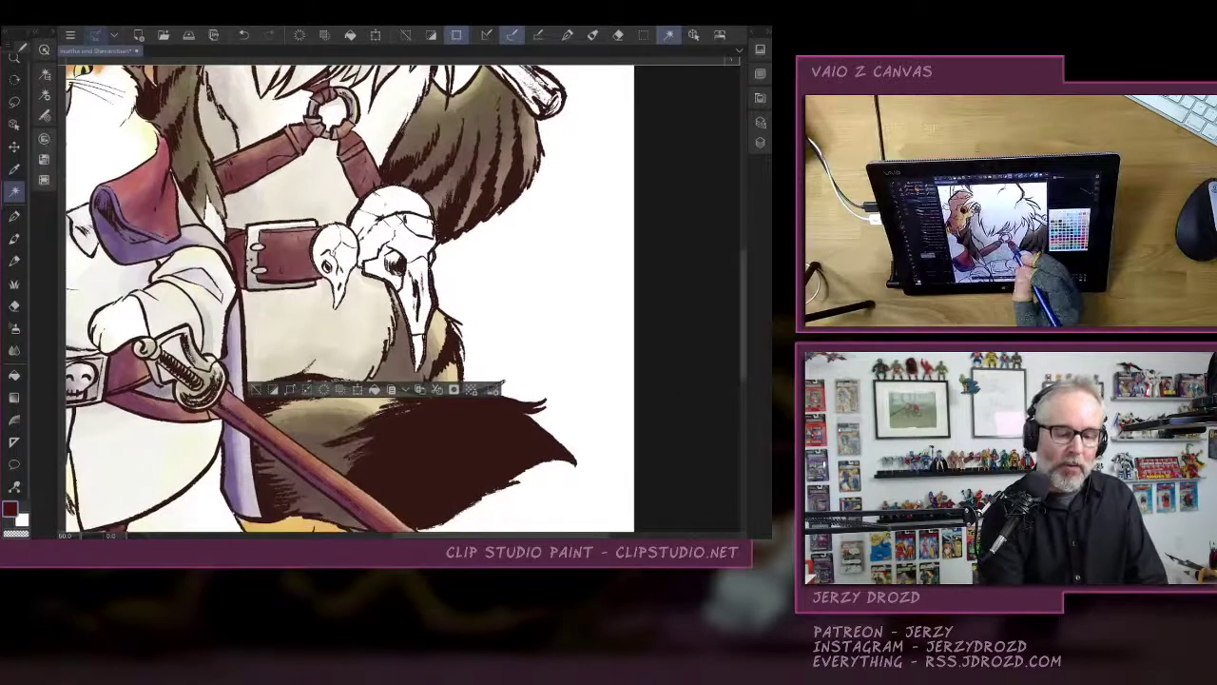
left_click(760, 50)
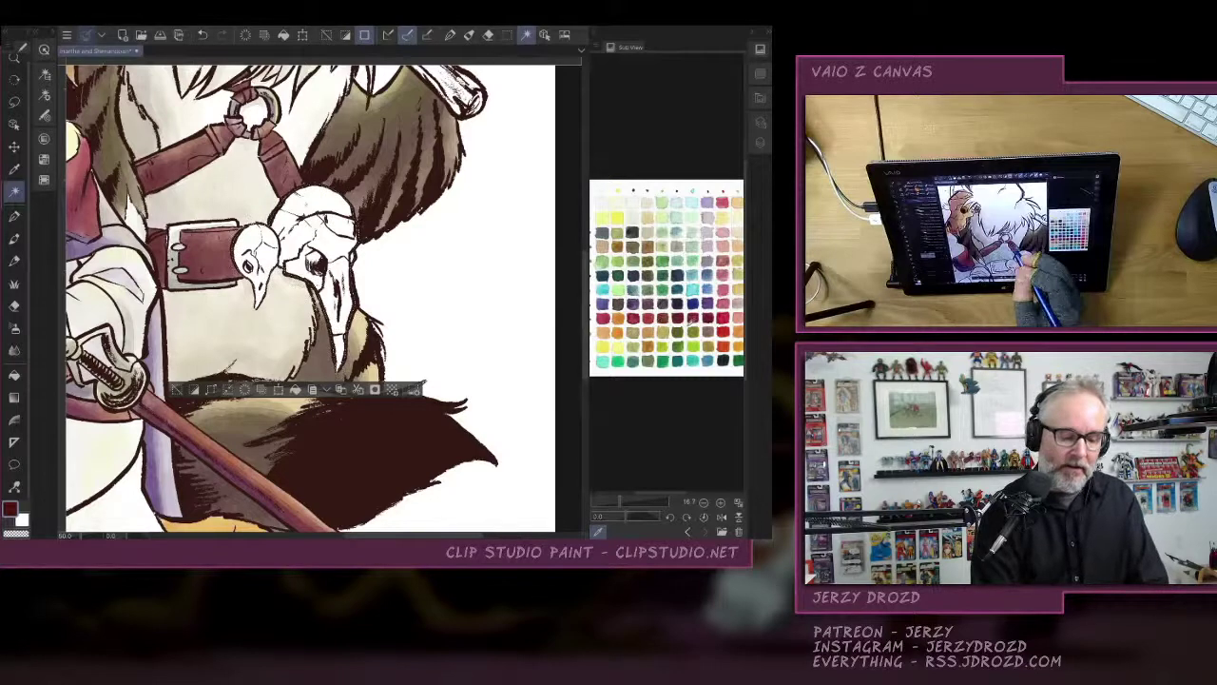
left_click(670, 333)
key("p")
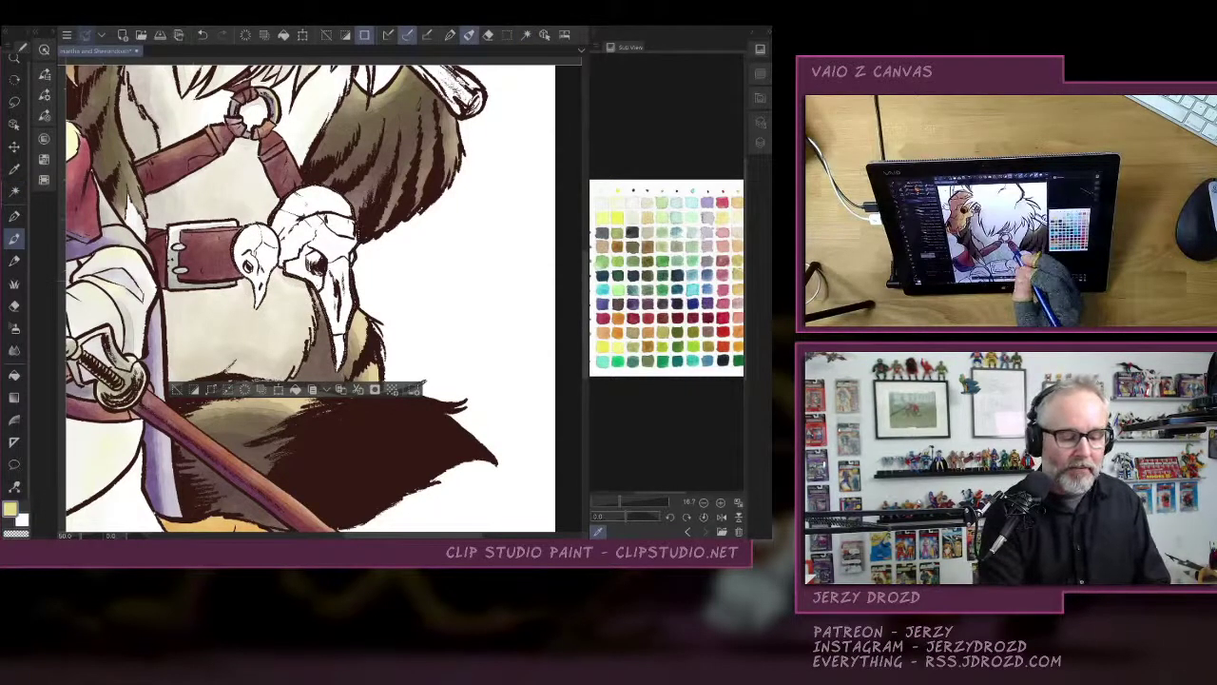
mouse_move(246, 234)
left_mouse_down()
mouse_move(319, 238)
mouse_move(340, 341)
left_mouse_up()
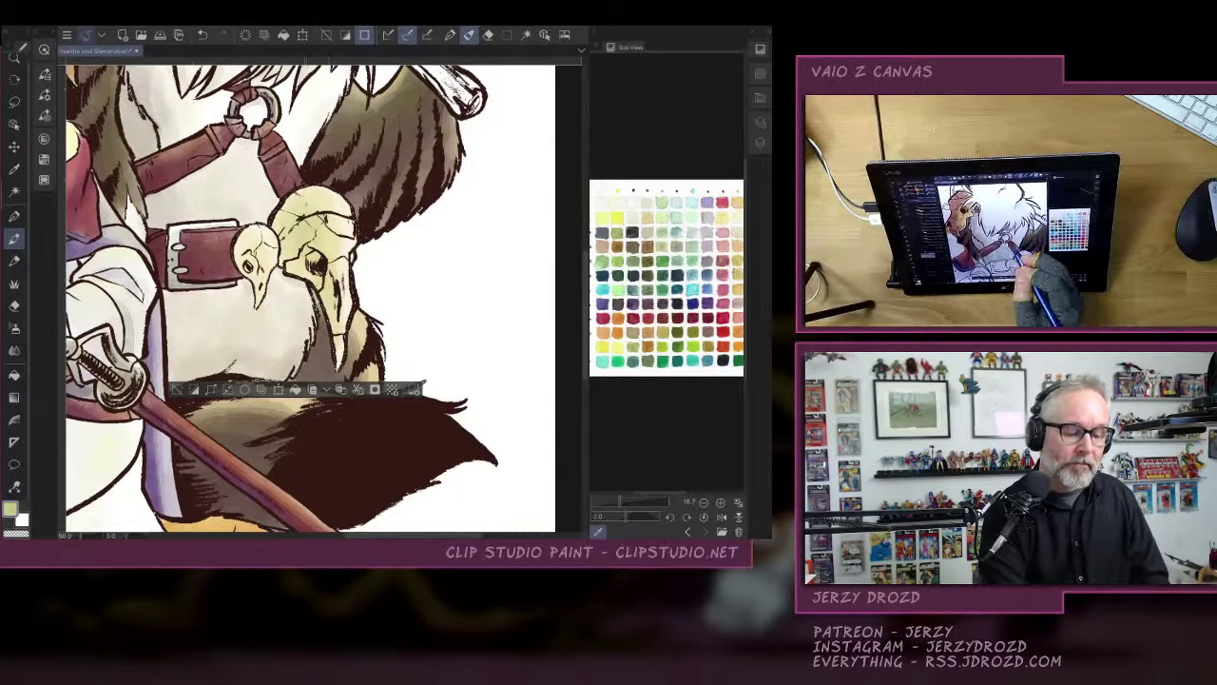
left_click_drag(245, 234, 258, 255)
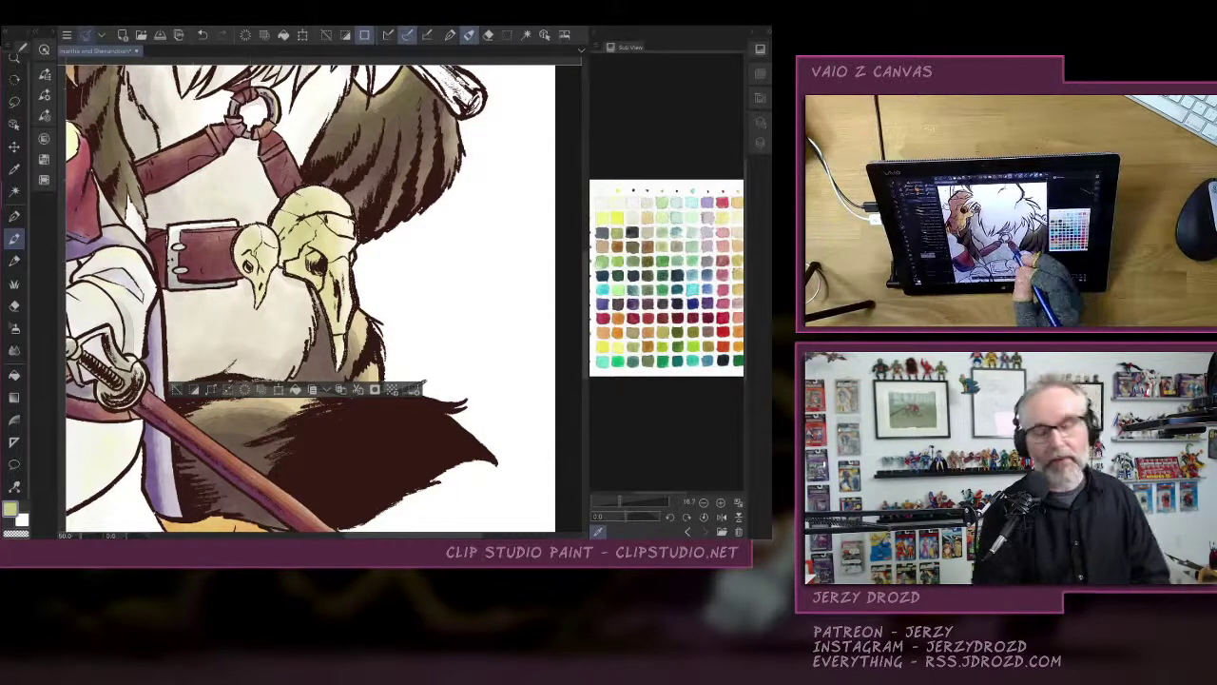
Shade the bird skulls with the Watercolor (More Opaque) brush, picking ochre and brown from the swatch chart, and clear the selection.
left_click(59, 31)
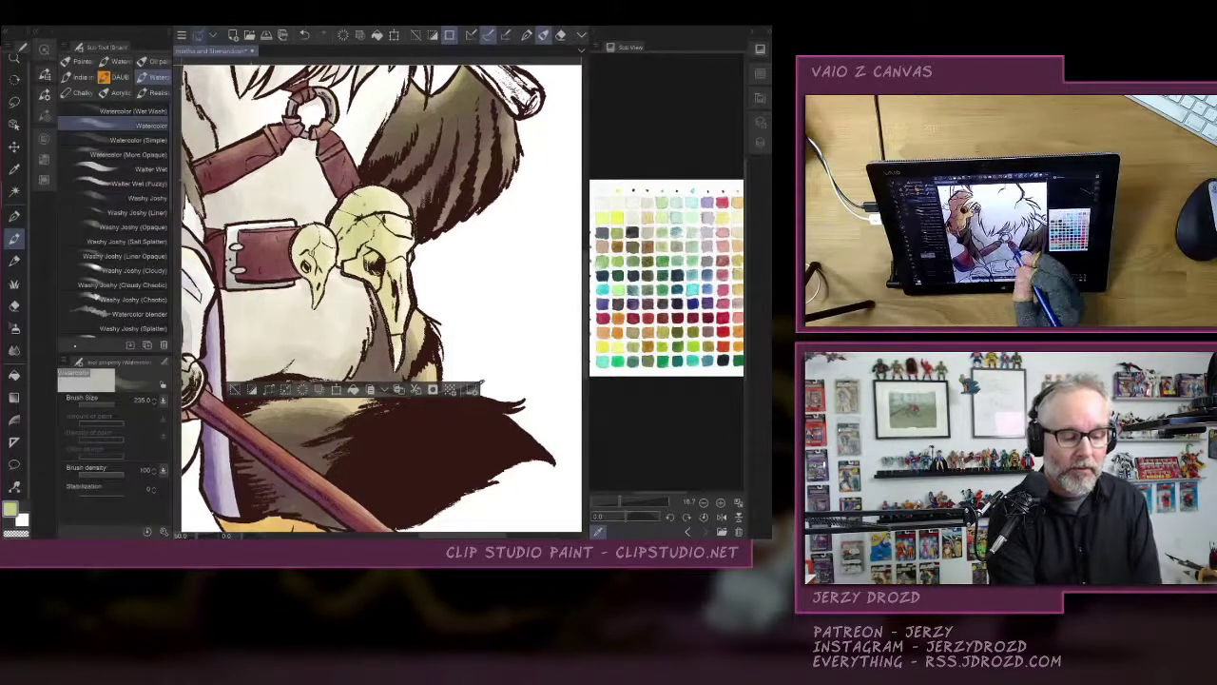
left_click(124, 154)
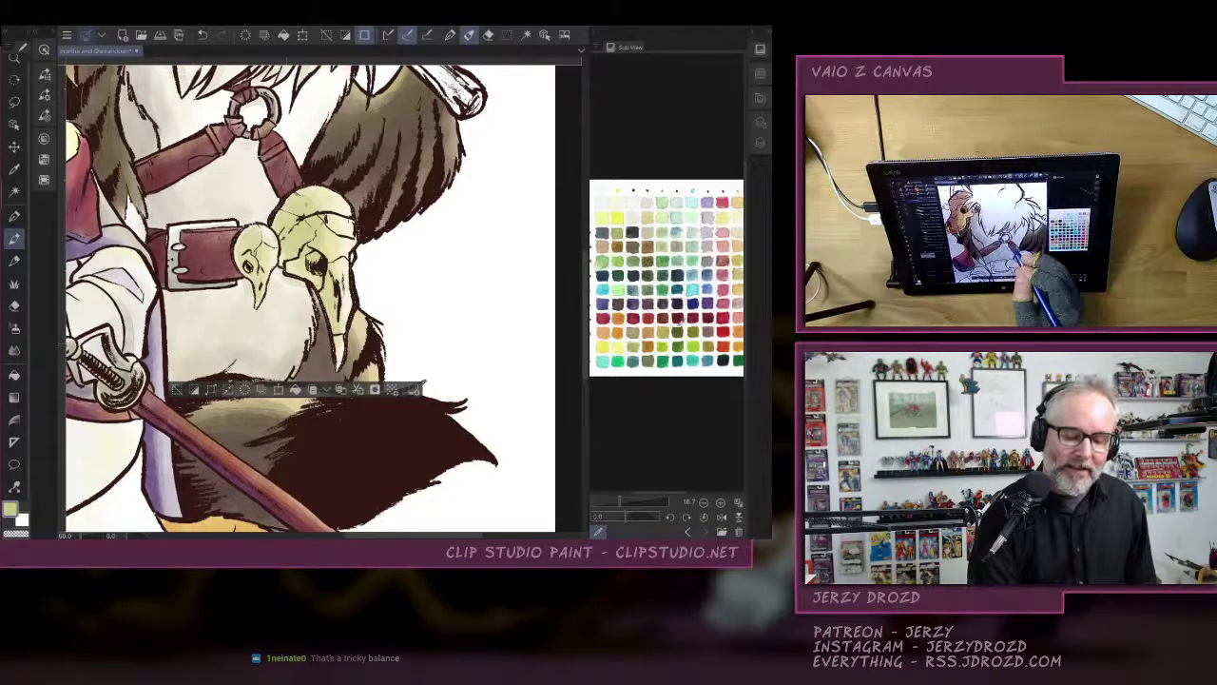
left_click(636, 343)
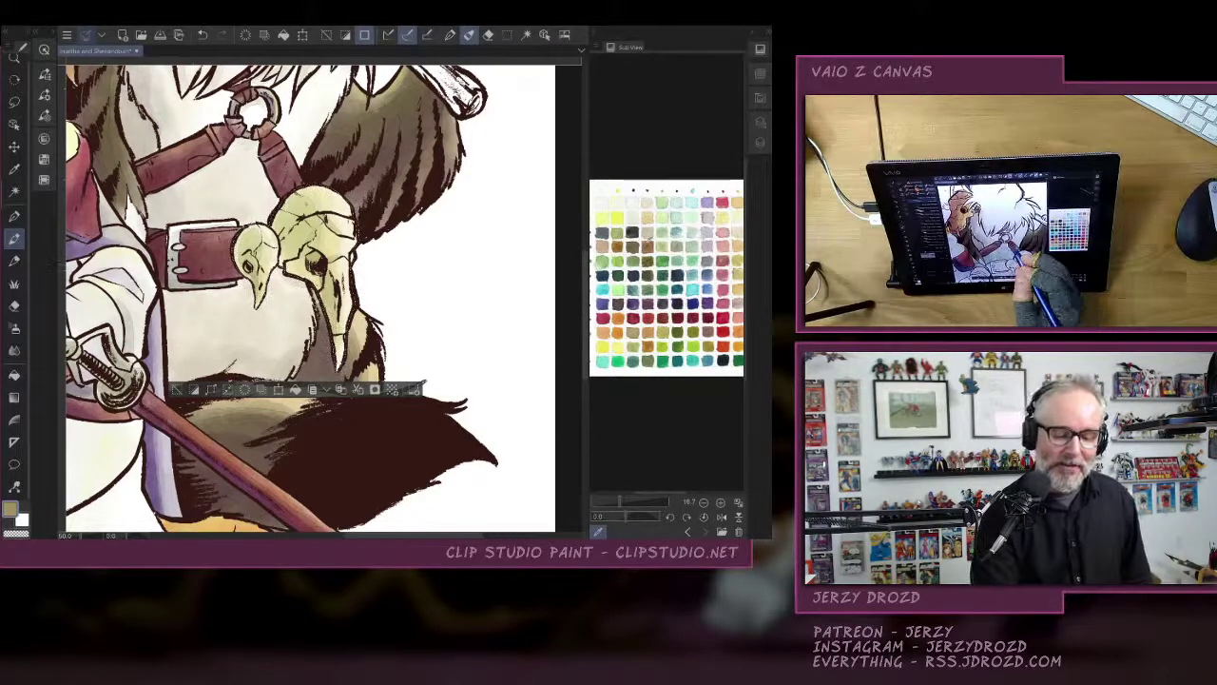
left_click(630, 244)
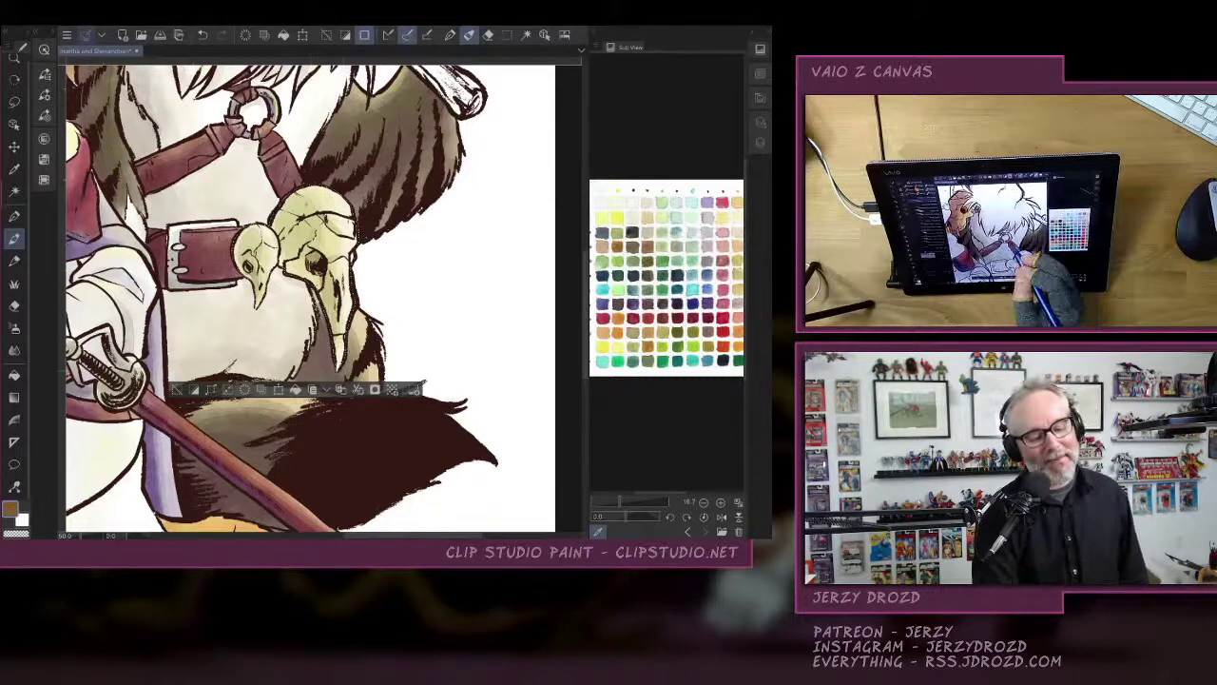
key("ctrl+0")
key("ctrl+d")
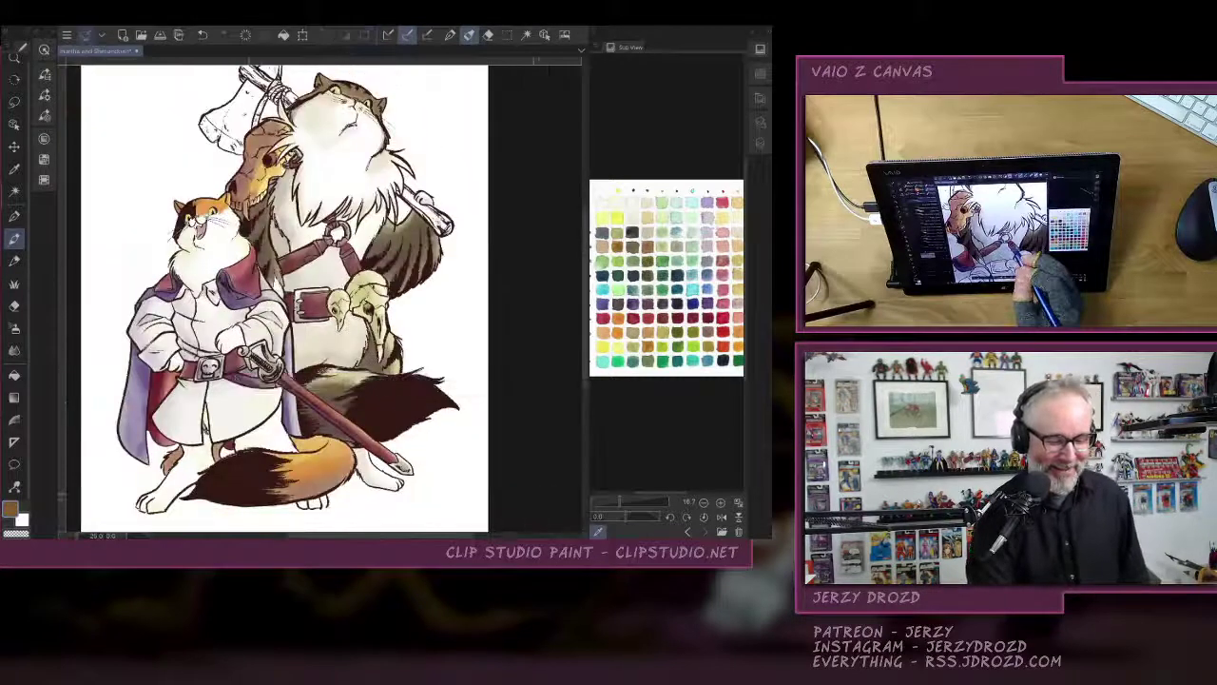
Auto-select the big cat's pale face and beard fur on Flats, hide Flats and return to the watercolors layer.
scroll(323, 298, "up", 3)
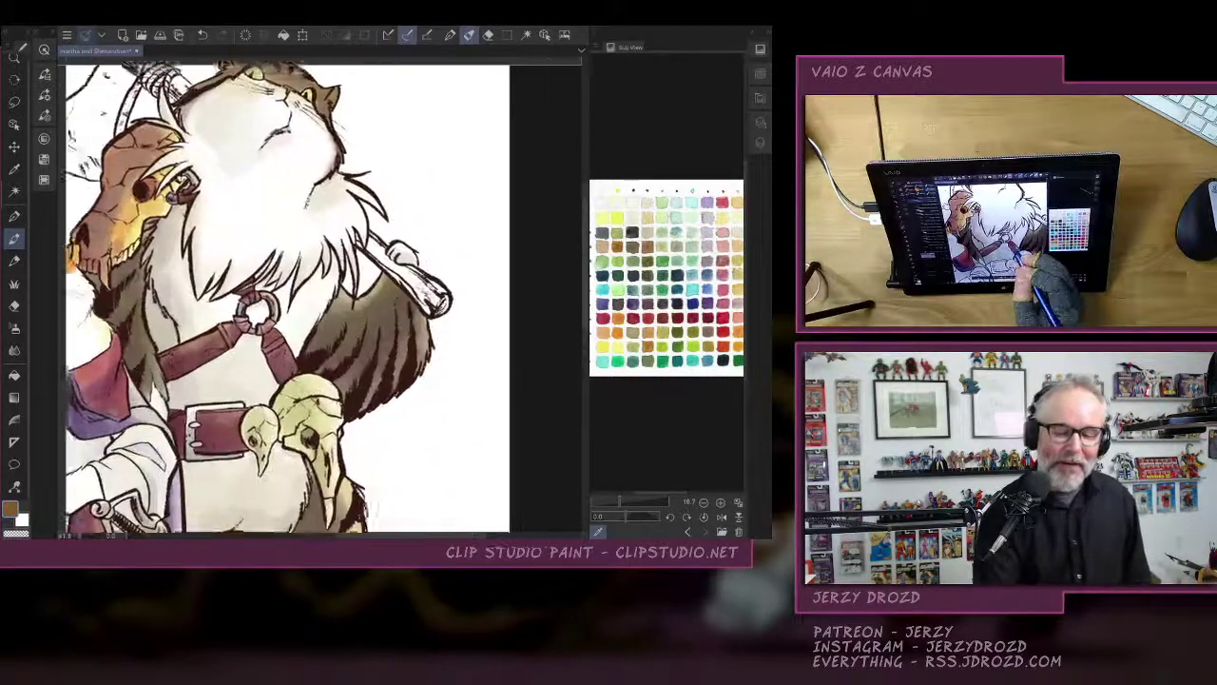
left_click(760, 142)
left_click(597, 241)
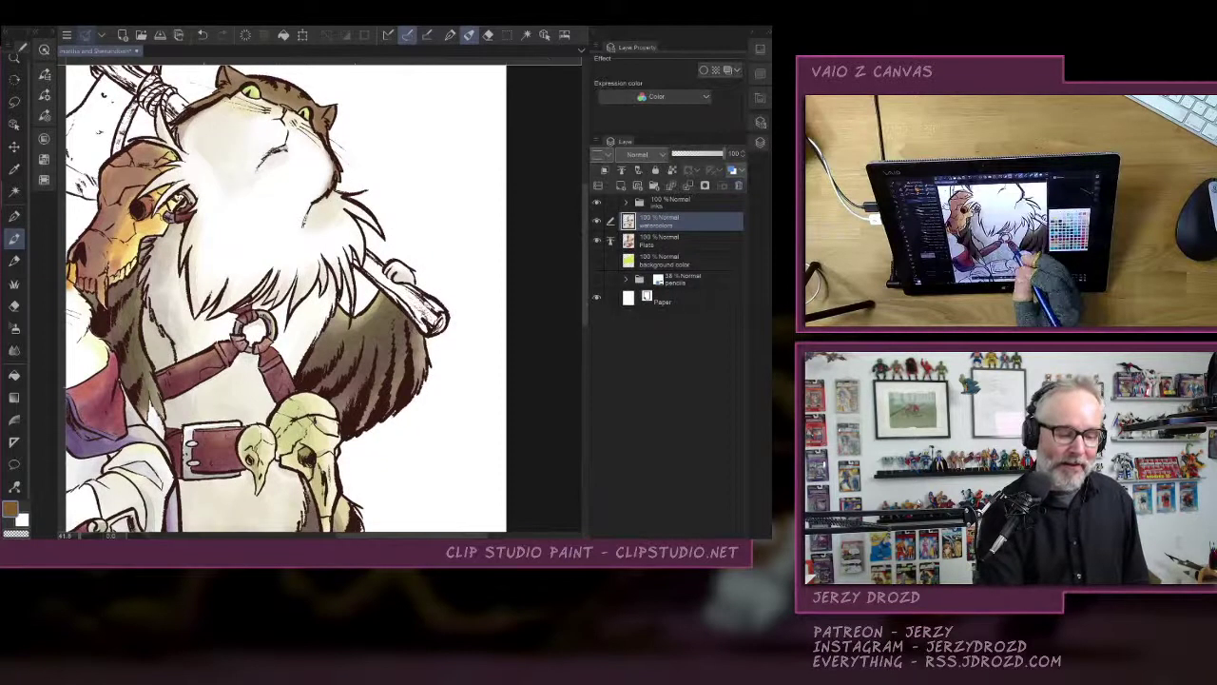
left_click(677, 241)
left_click(13, 192)
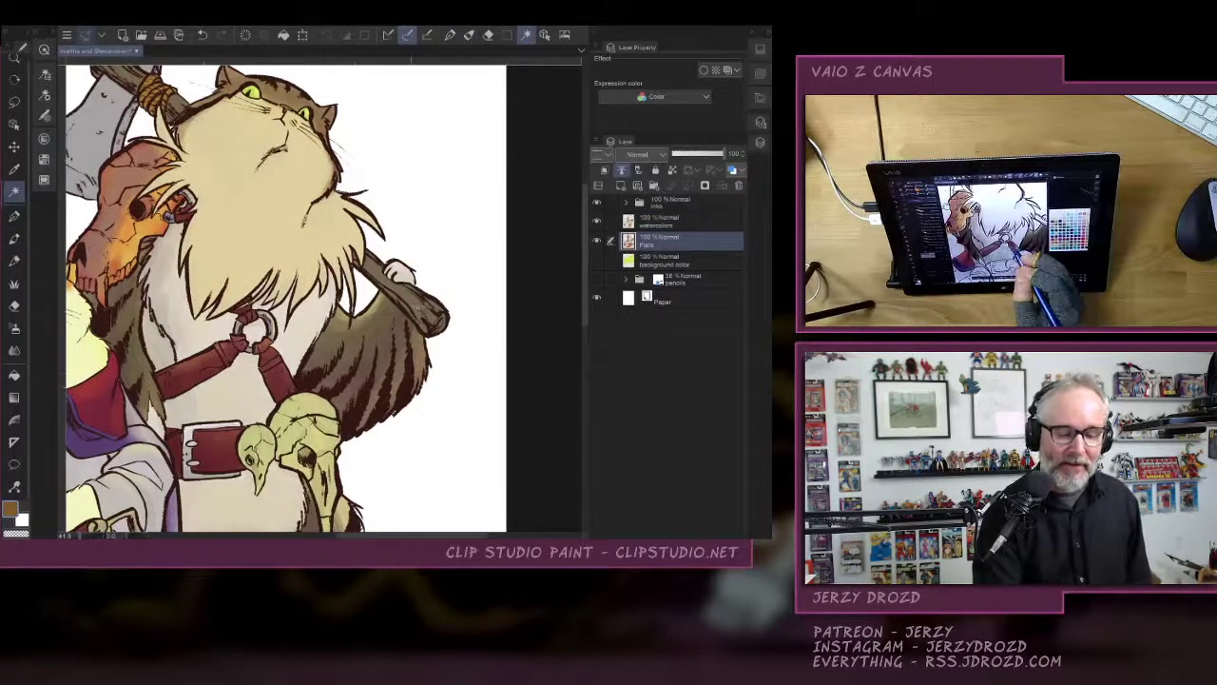
left_click(271, 223)
left_click(597, 241)
left_click(659, 221)
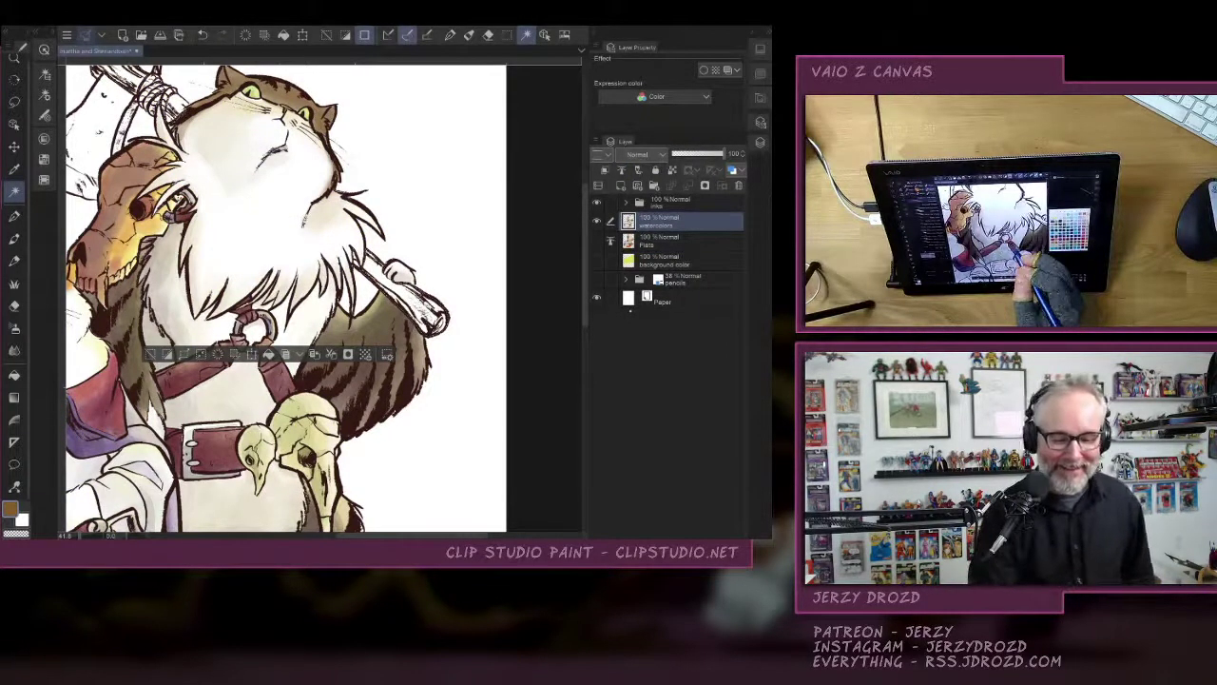
Wash the selected axe handle with ochre brown using the Watercolor brush.
left_click(760, 48)
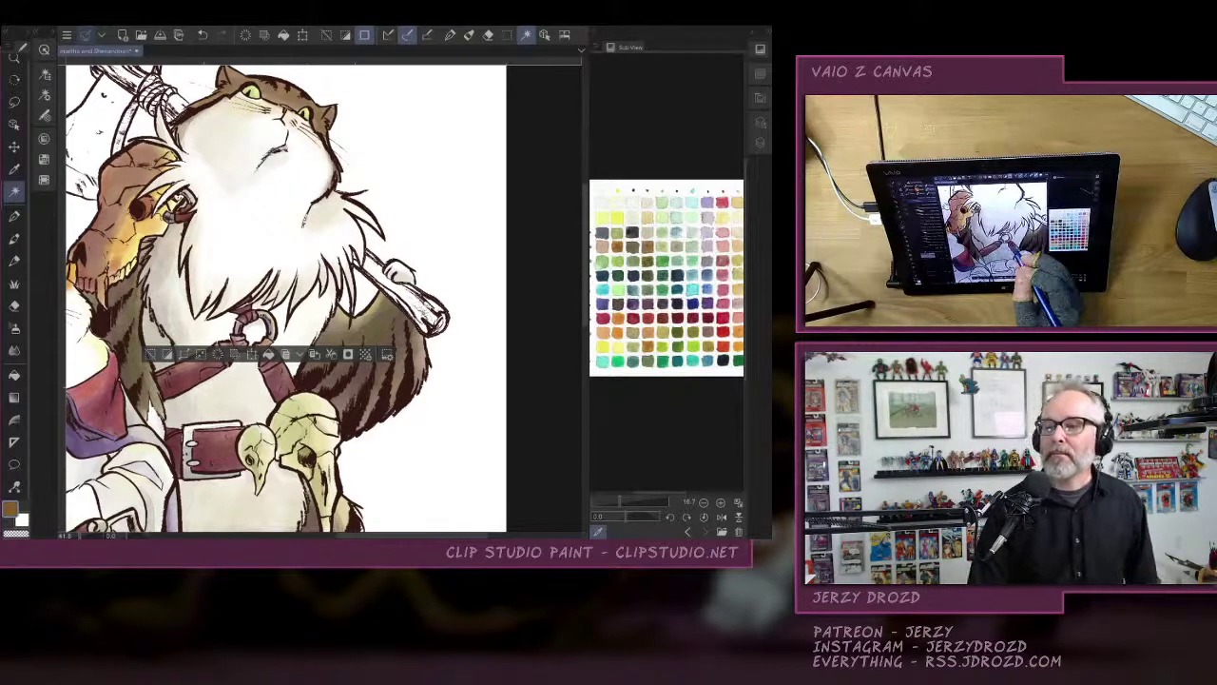
key("ctrl+minus")
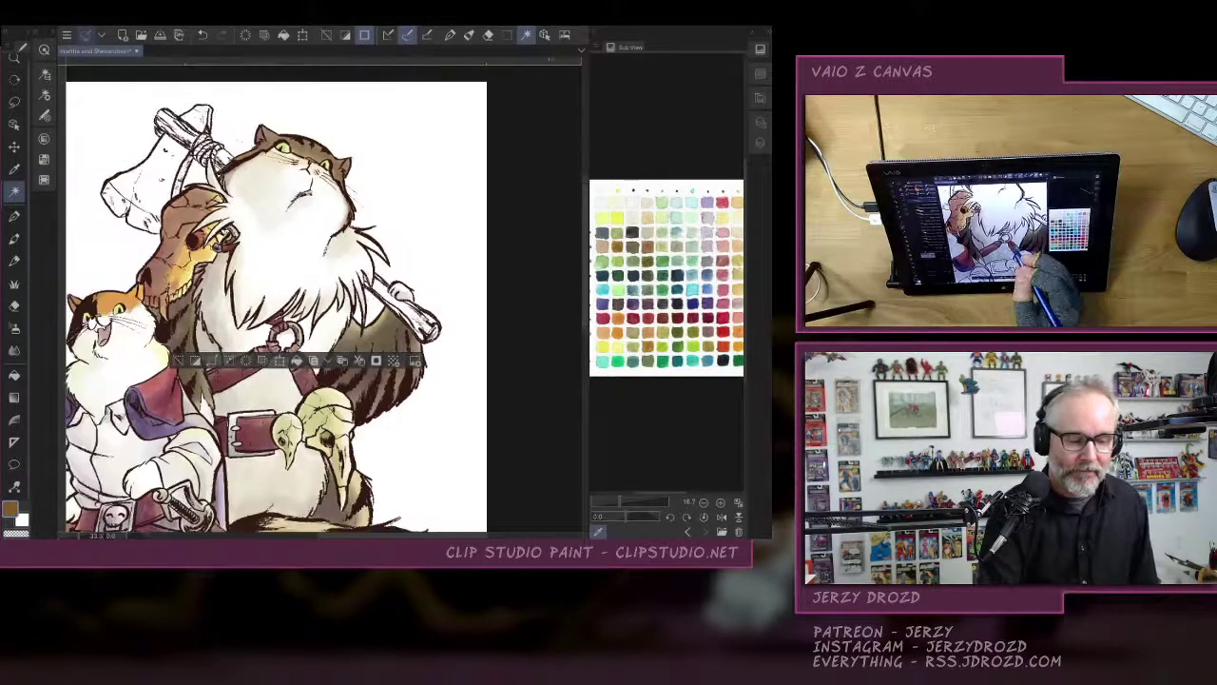
left_click_drag(466, 371, 472, 231)
left_click_drag(400, 332, 452, 298)
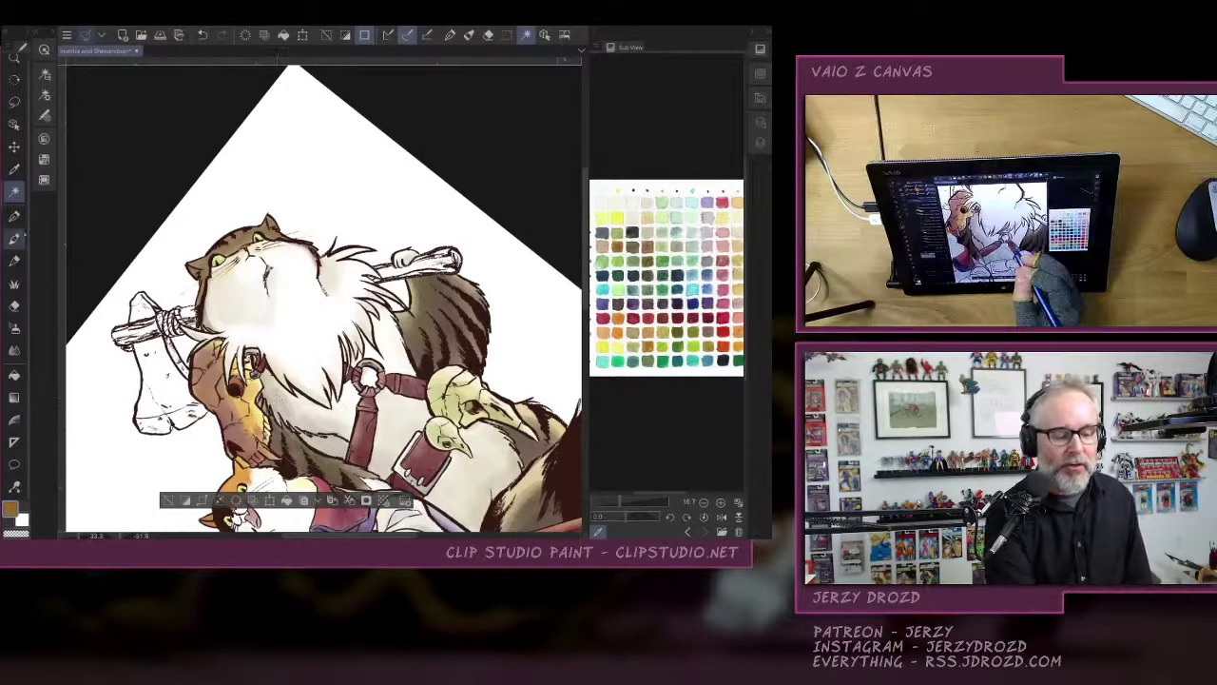
left_click(14, 239)
left_click(61, 239)
left_click(133, 124)
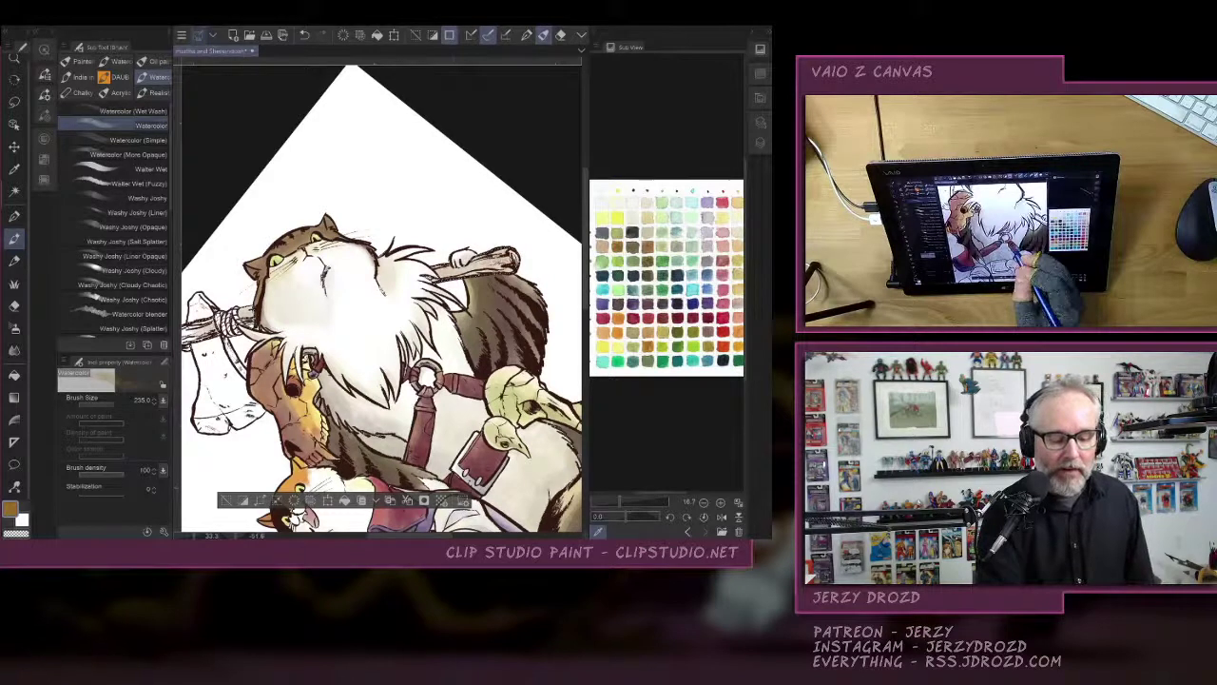
left_click_drag(245, 316, 282, 307)
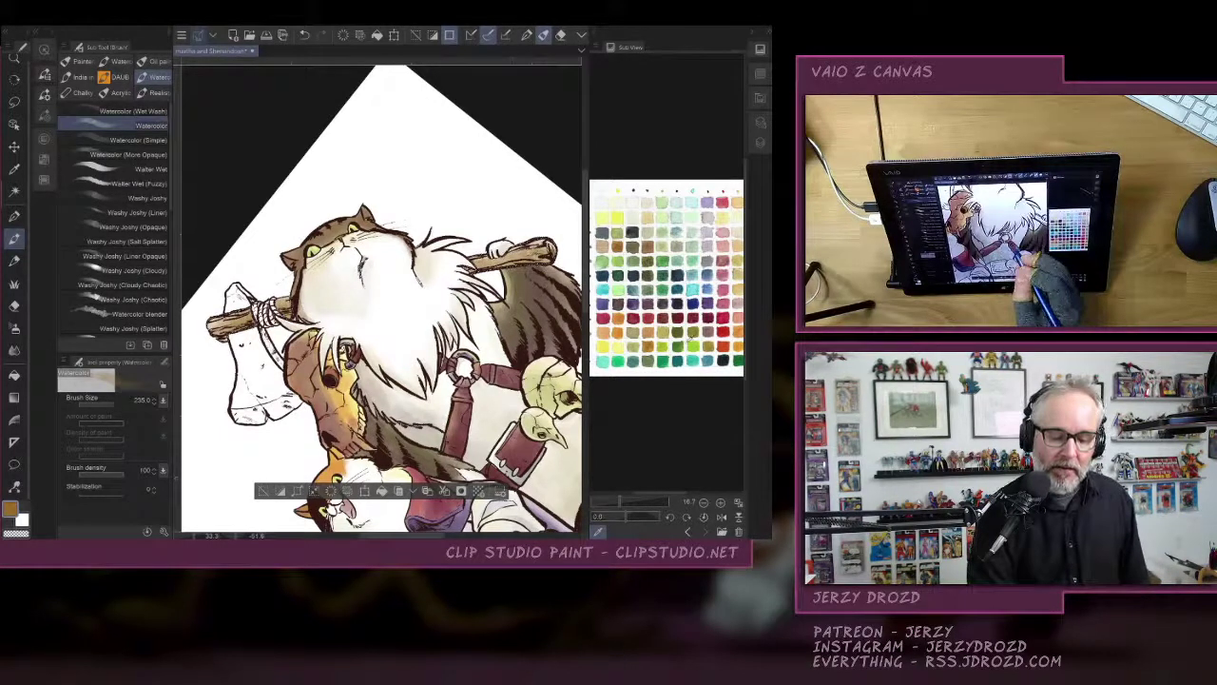
Layer pale yellow, mauve and blue from the swatch chart onto the axe handle using the watercolour and Walter Wet brushes, and clear the selection.
left_click(620, 346)
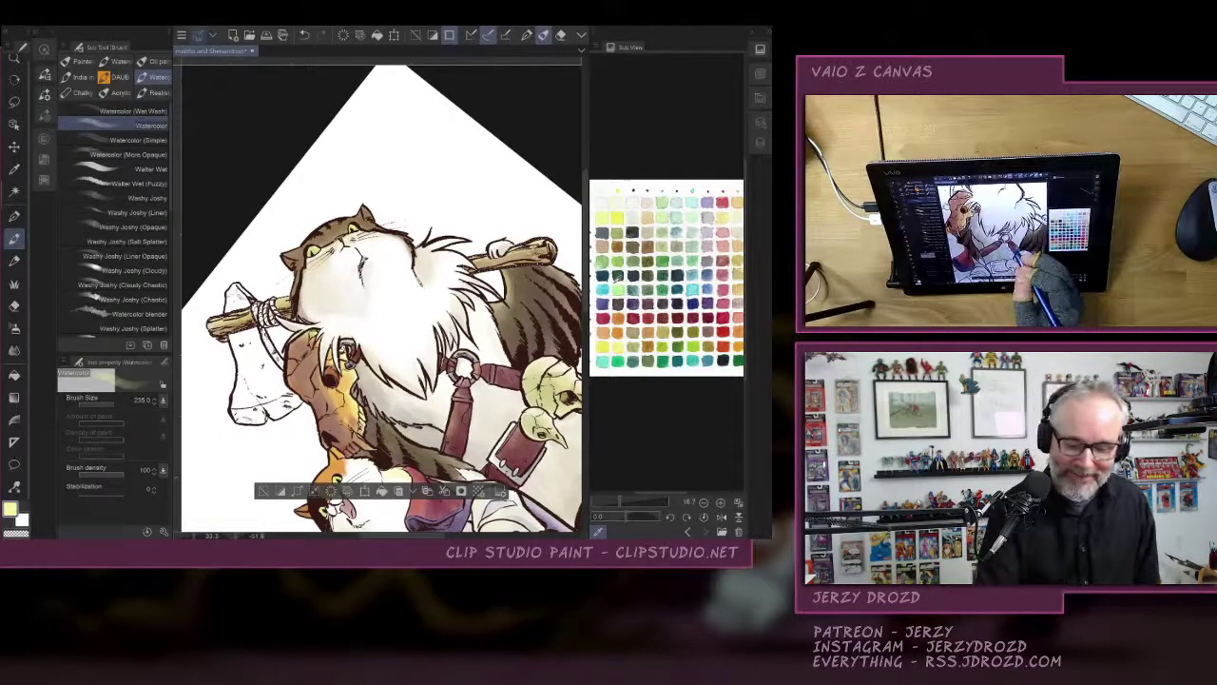
left_click(642, 334)
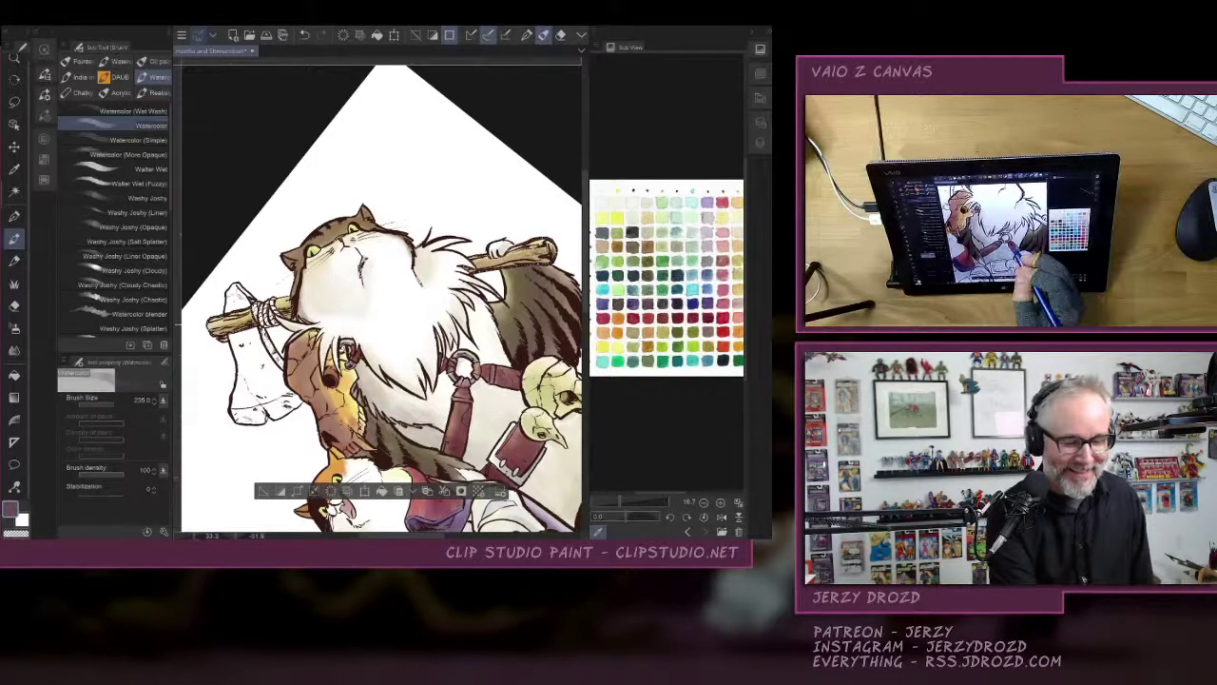
left_click(124, 154)
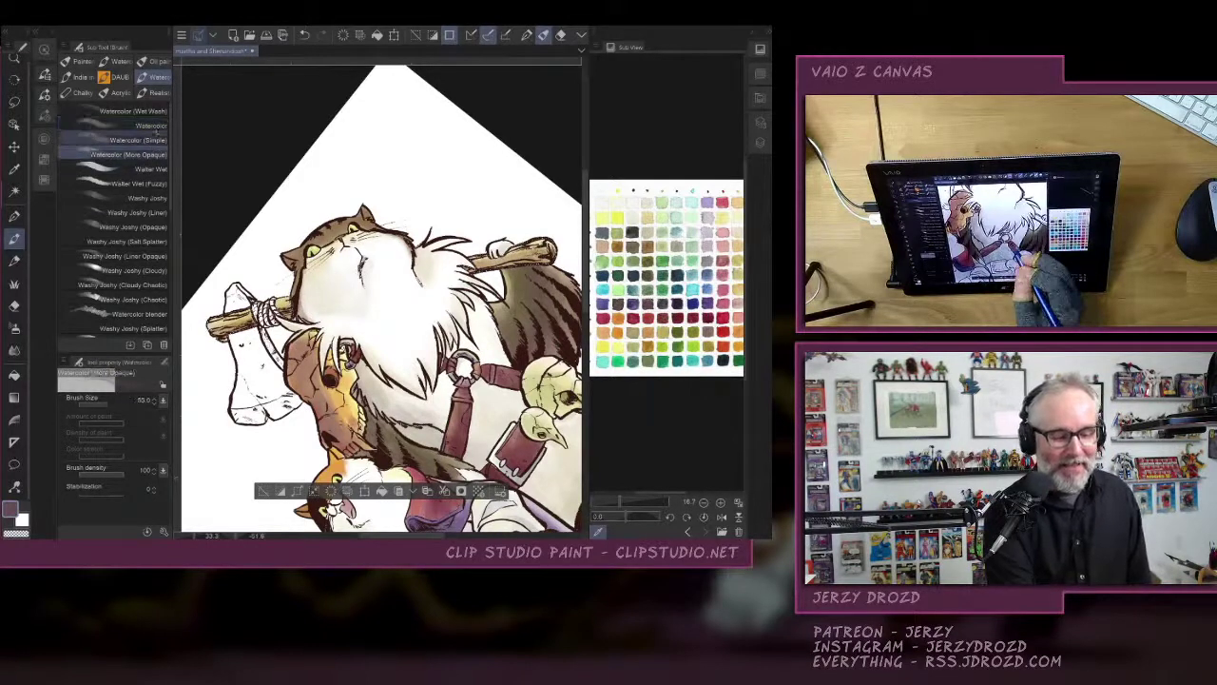
left_click(154, 126)
left_click(142, 140)
left_click(143, 169)
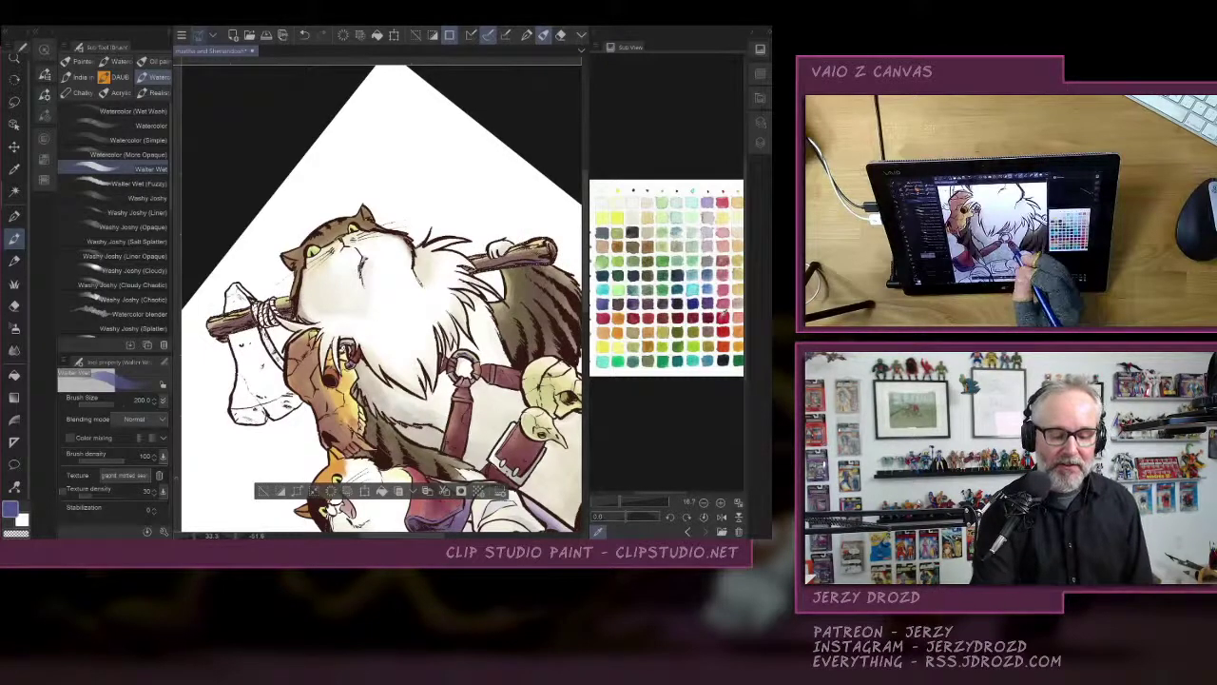
left_click_drag(381, 297, 429, 271)
key("ctrl+d")
Auto-select the rope binding around the axe on Flats, hide Flats and return to the watercolors layer.
left_click_drag(524, 383, 544, 489)
left_click(759, 142)
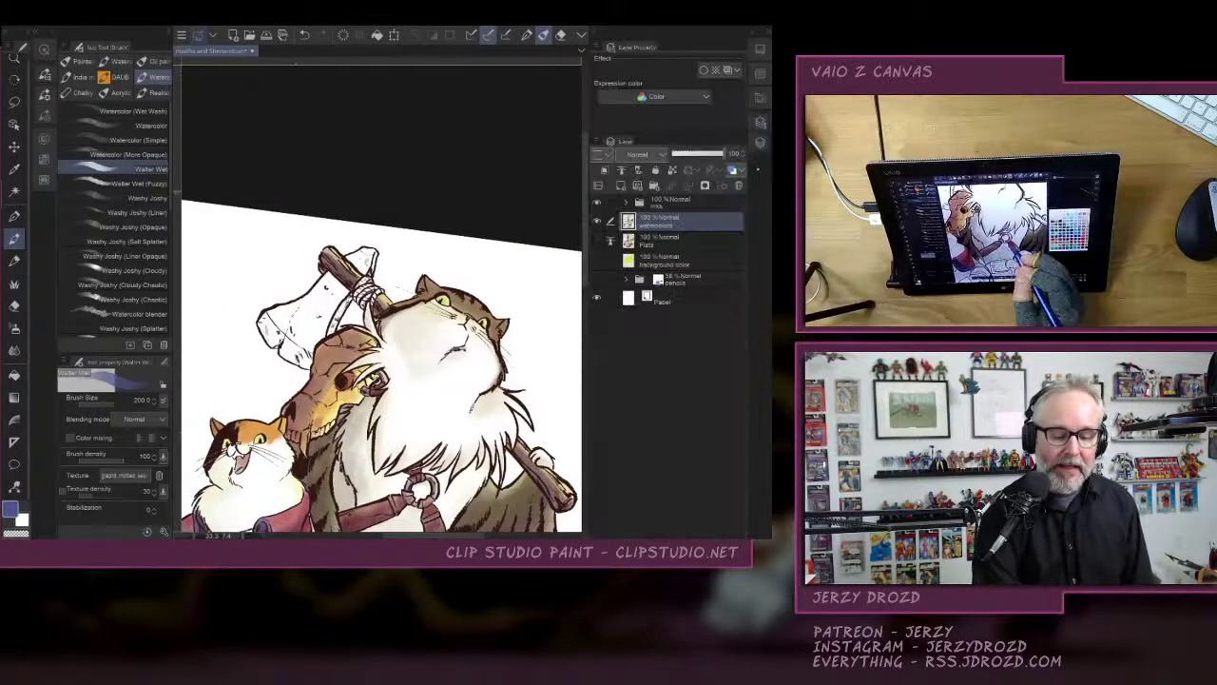
left_click(598, 240)
left_click(666, 240)
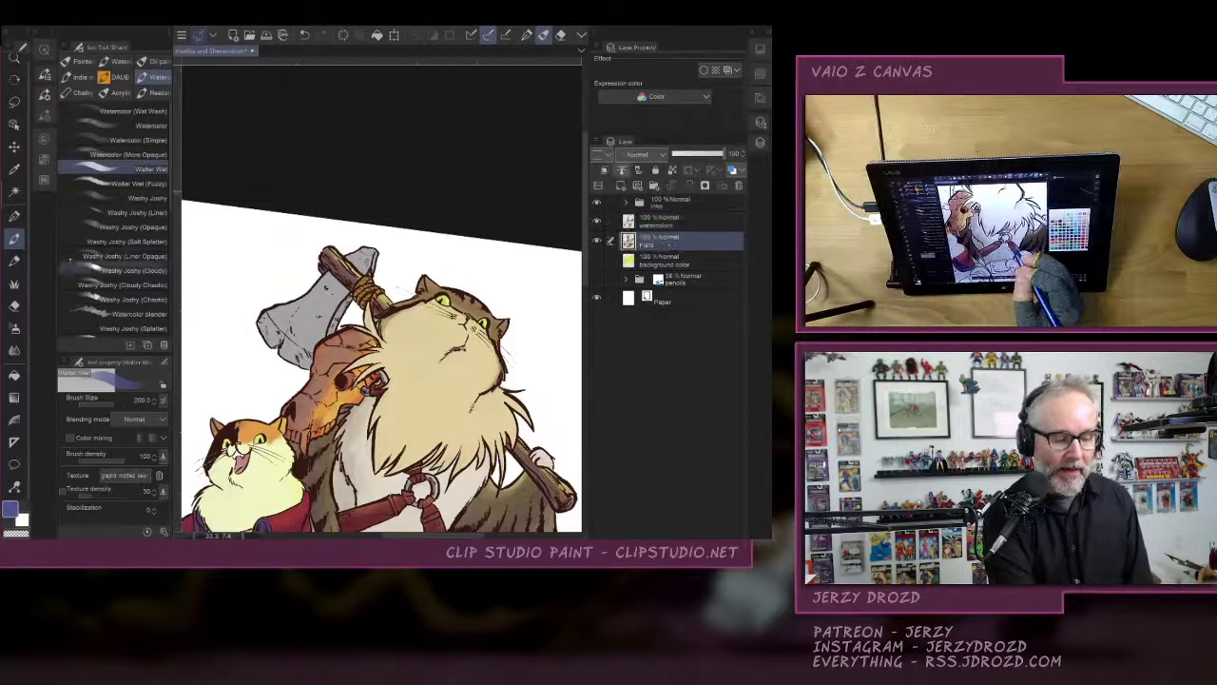
left_click(14, 191)
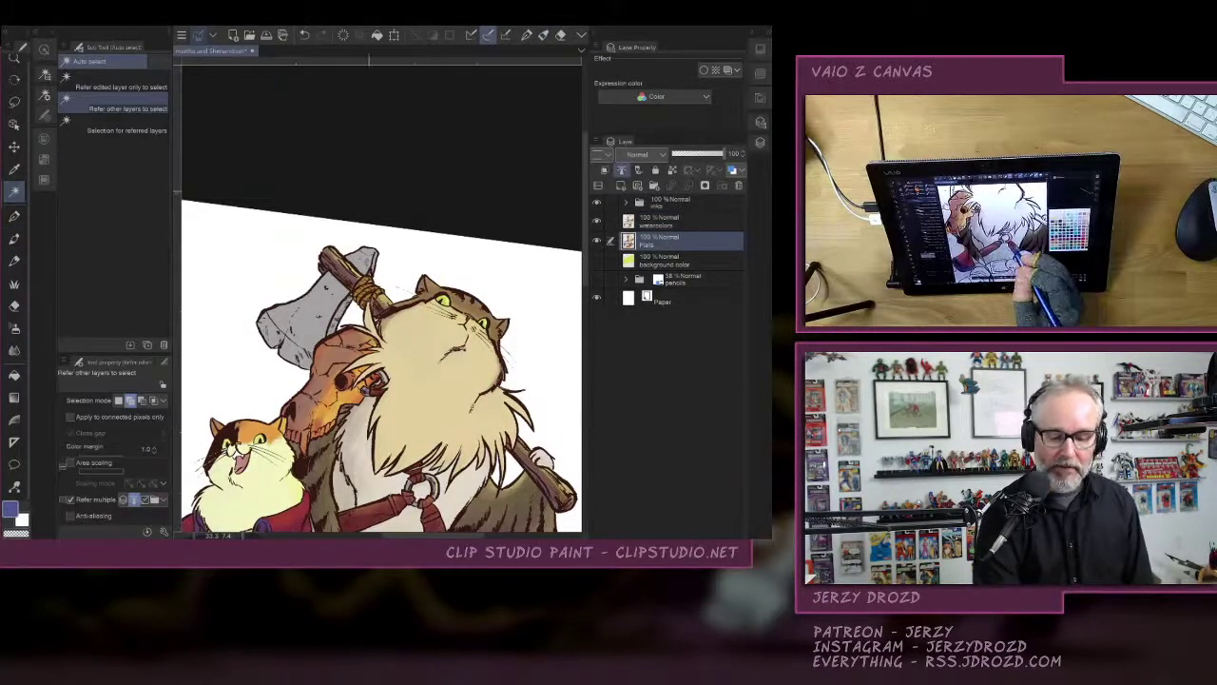
left_click(428, 361)
left_click(666, 221)
left_click(598, 240)
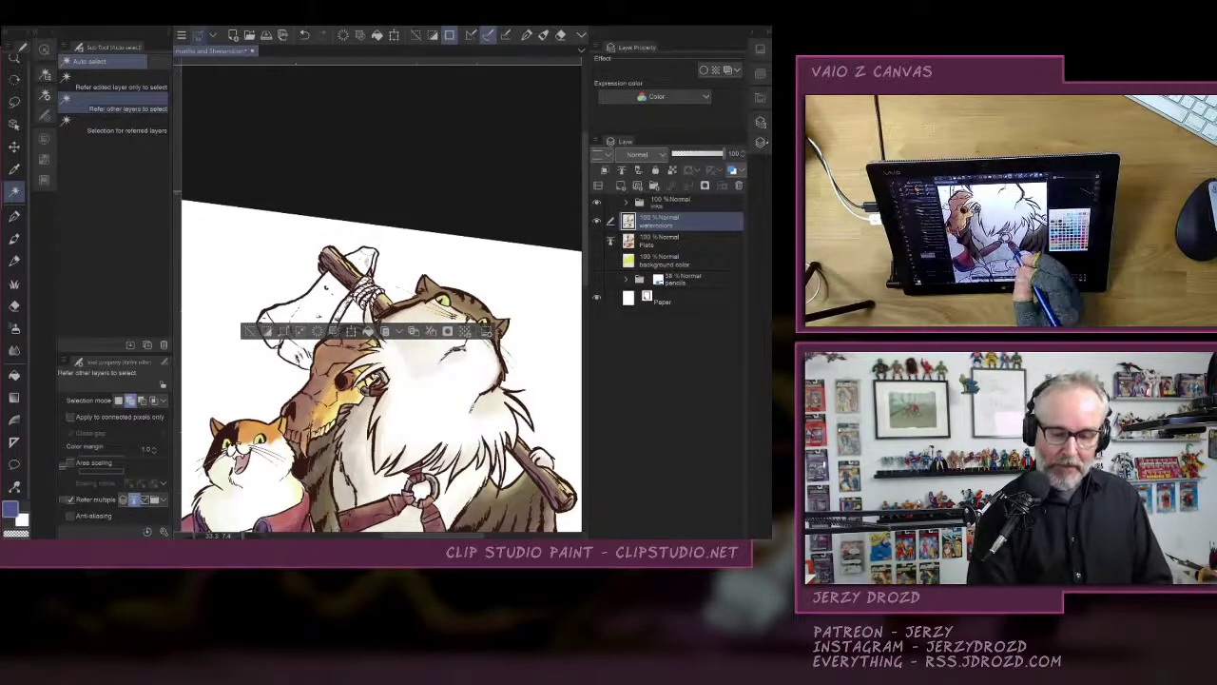
Wash the axe's rope binding with ochre and olive from the swatch chart using the Watercolor brush.
left_click(759, 144)
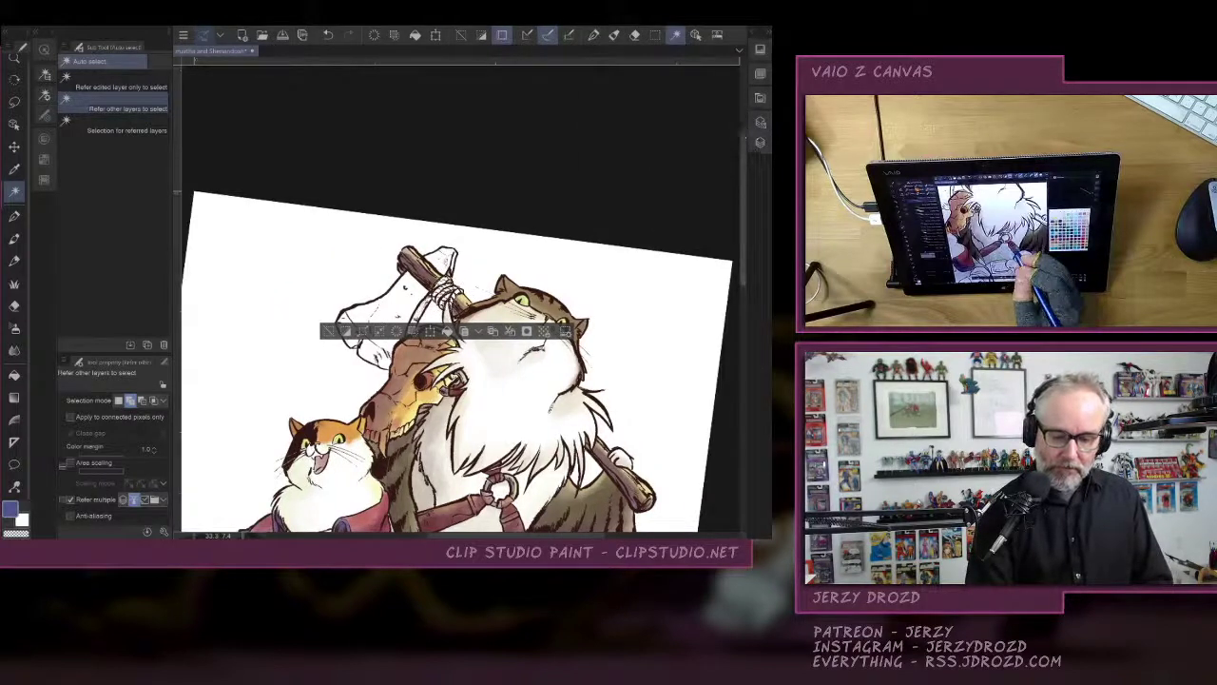
left_click(760, 122)
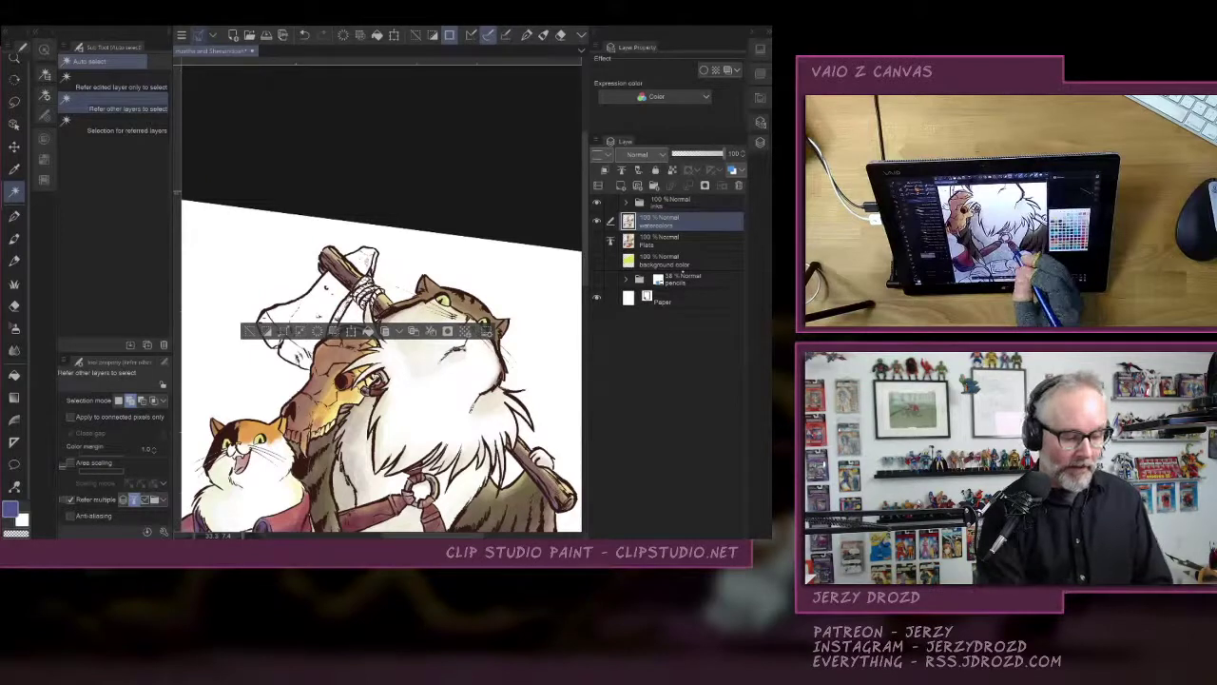
left_click(760, 50)
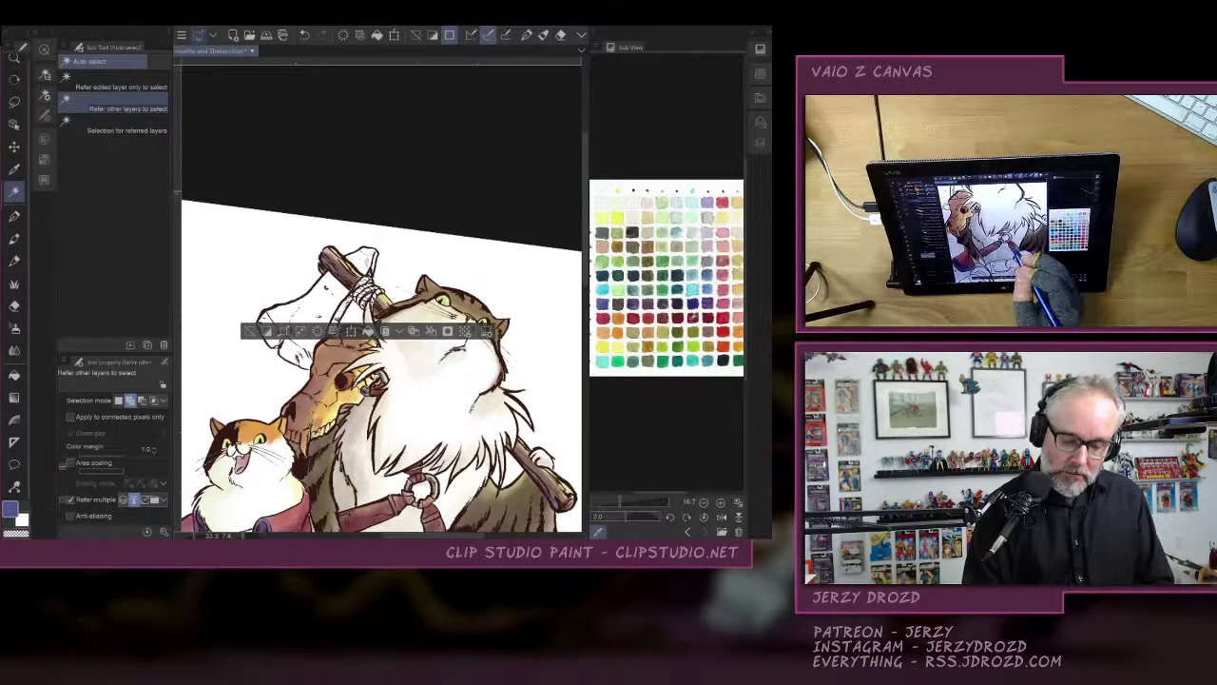
left_click(654, 347)
key("b")
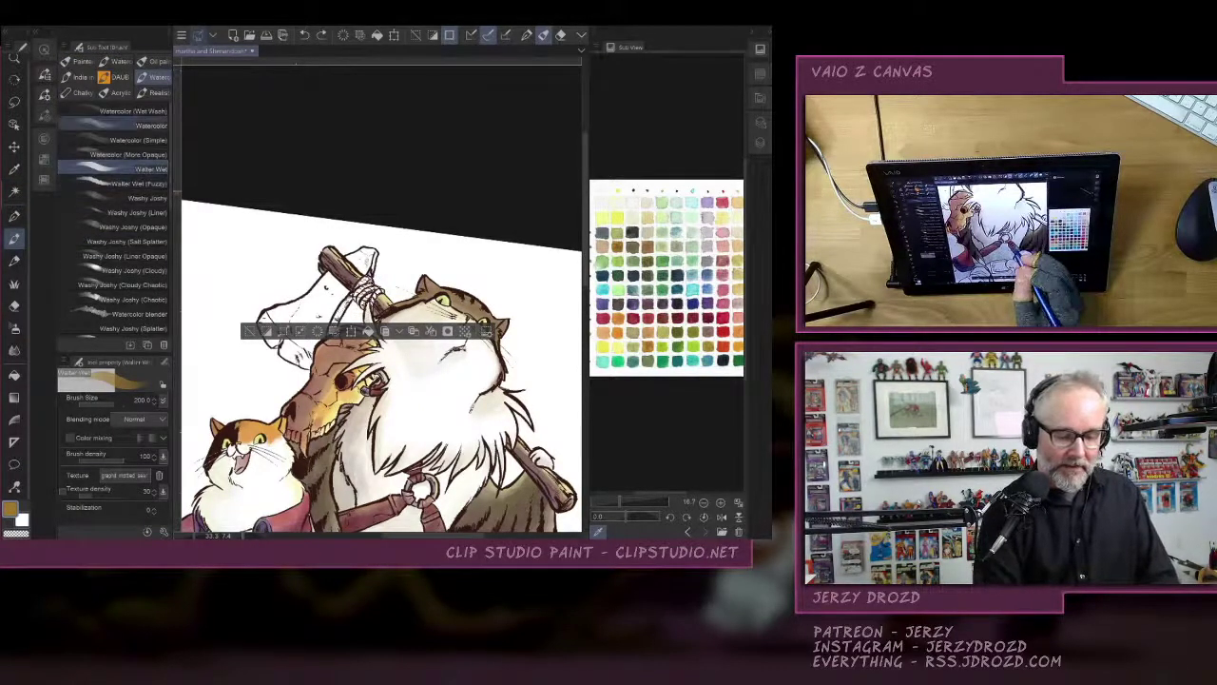
left_click(133, 126)
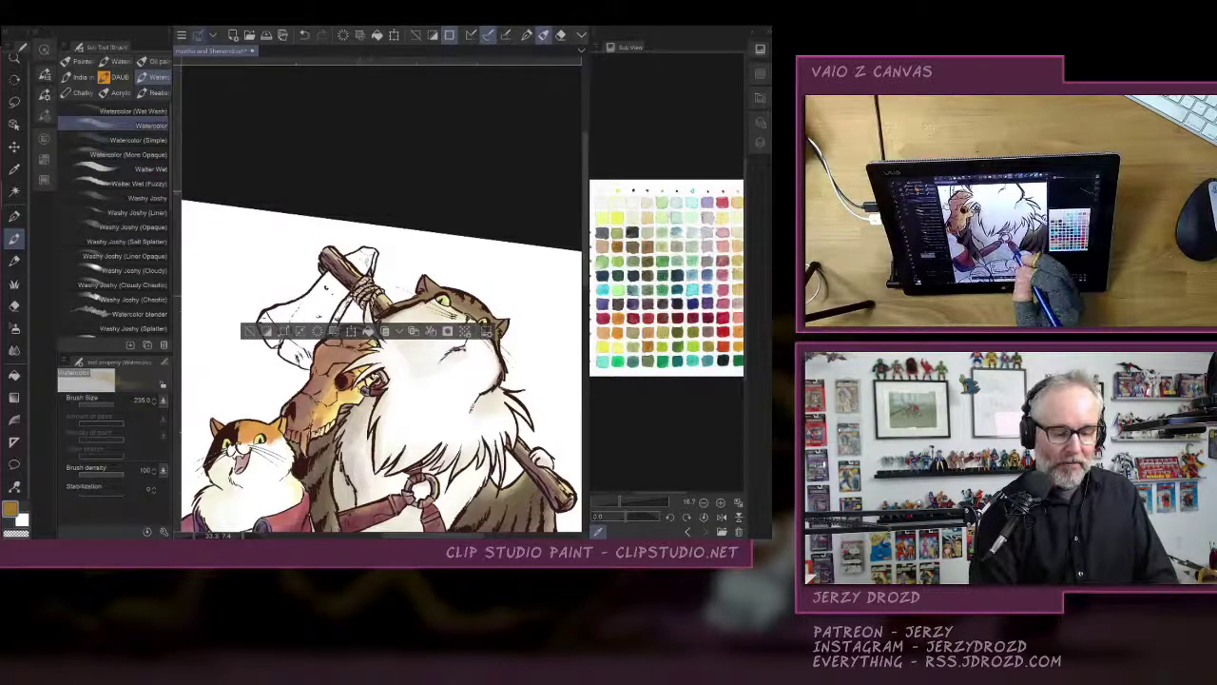
scroll(404, 329, "up", 1)
scroll(404, 329, "up", 2)
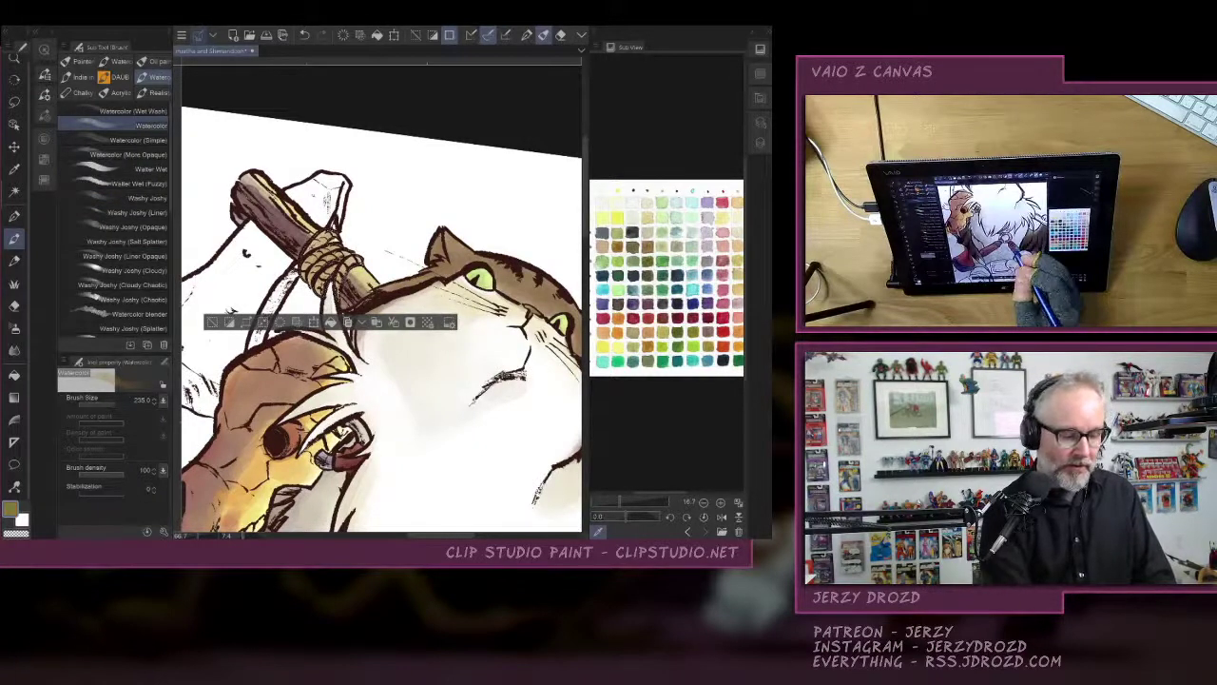
Shade the rope binding with mauve using the Watercolor (More Opaque) brush and clear the selection.
left_click(155, 151)
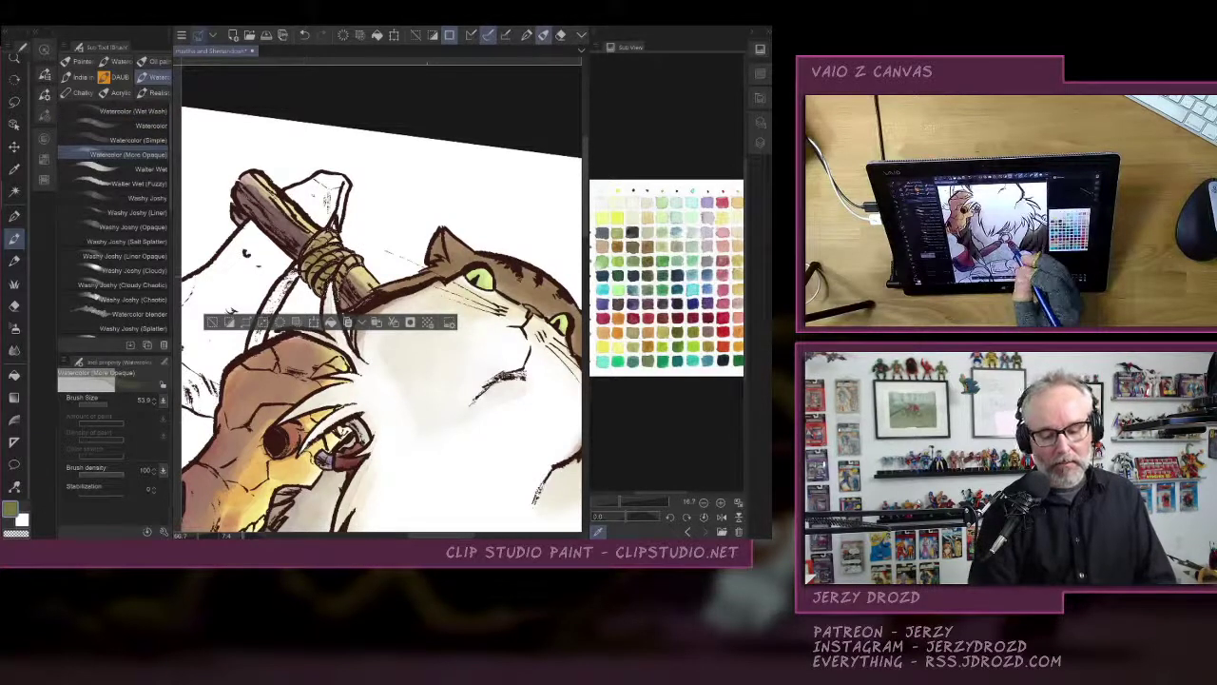
left_click(647, 303)
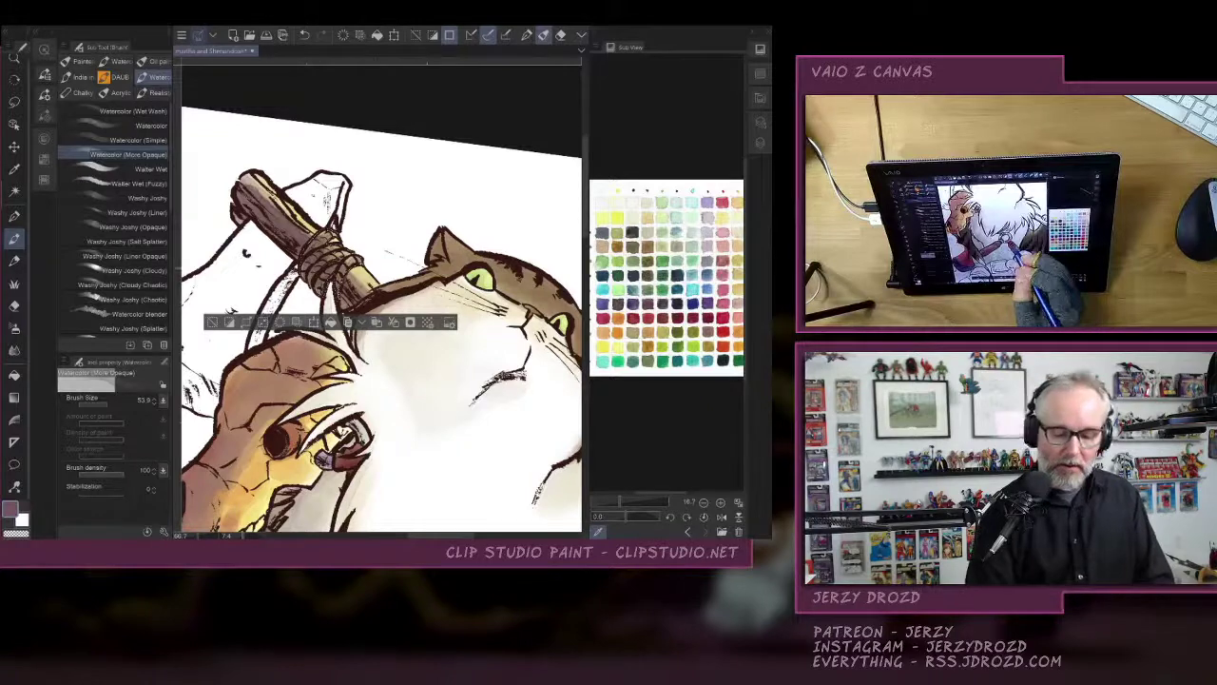
key("ctrl+minus")
key("ctrl+minus")
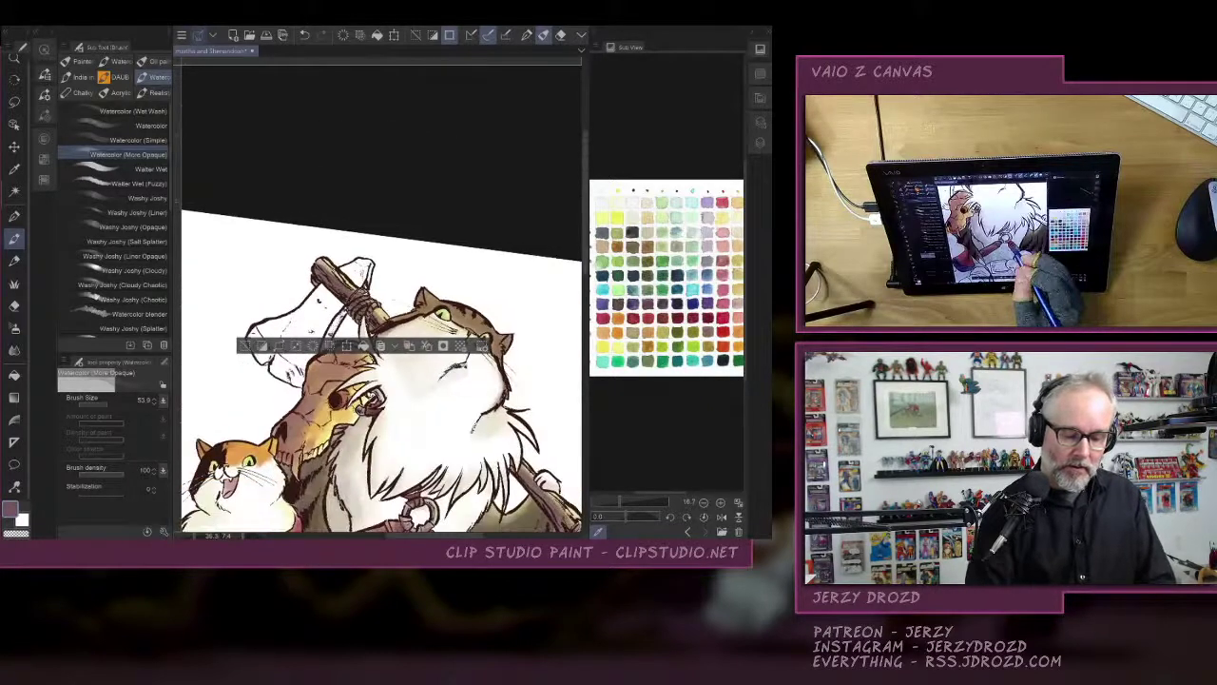
key("ctrl+d")
left_click_drag(428, 380, 380, 326)
Auto-select the grey axe head on Flats, hide Flats and return to the watercolors layer.
left_click(760, 123)
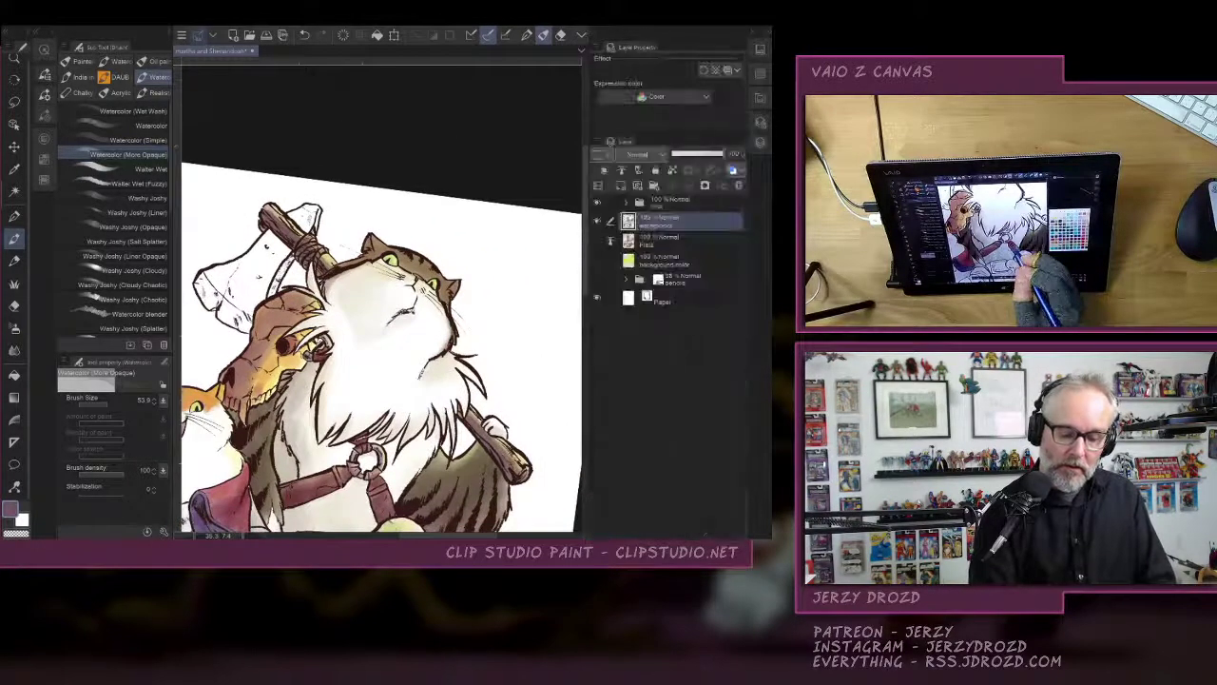
left_click(597, 240)
left_click(677, 239)
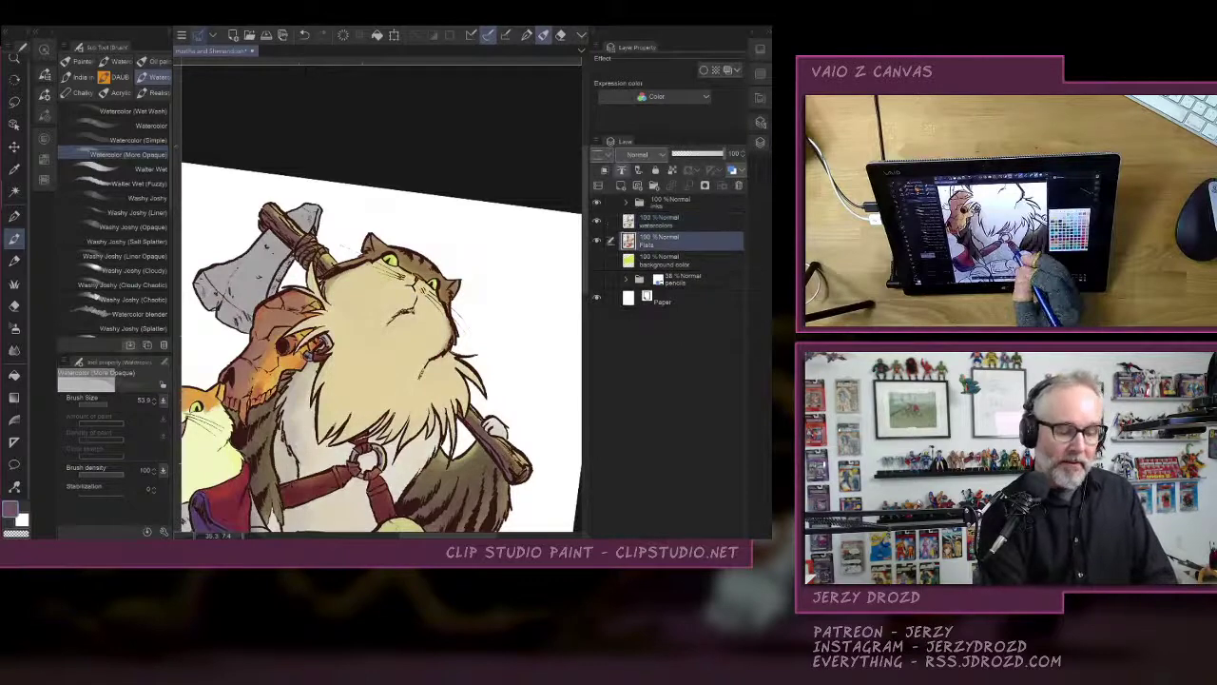
key("w")
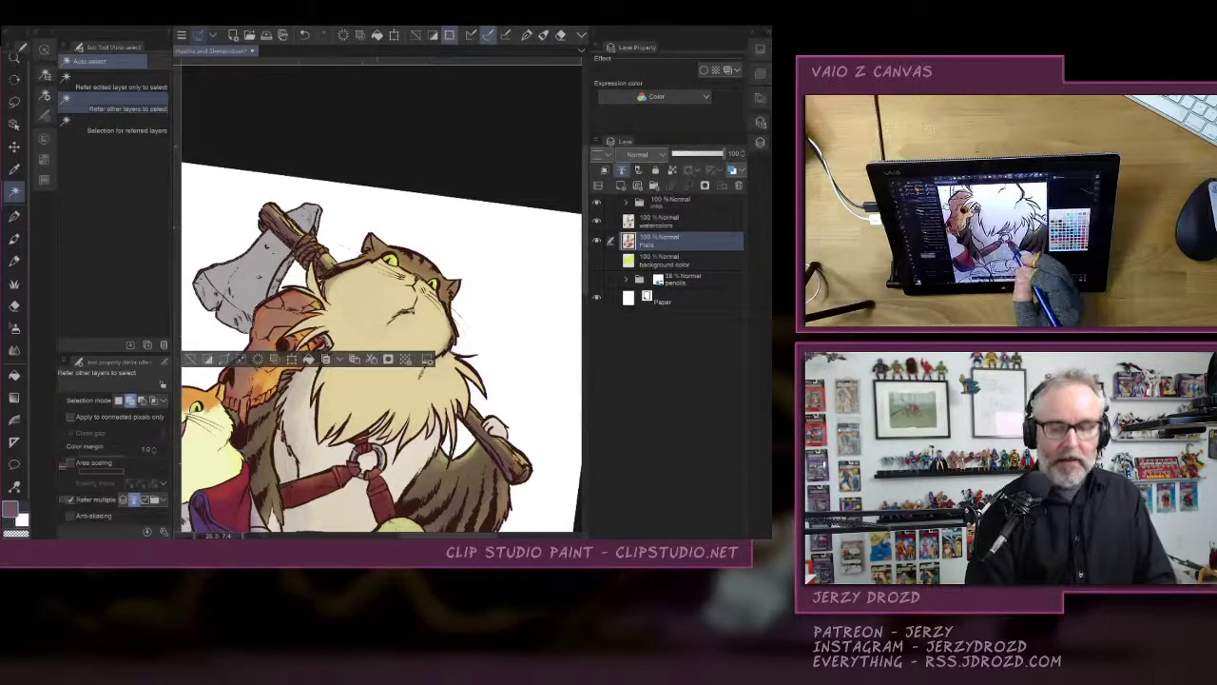
left_click(598, 241)
left_click(666, 221)
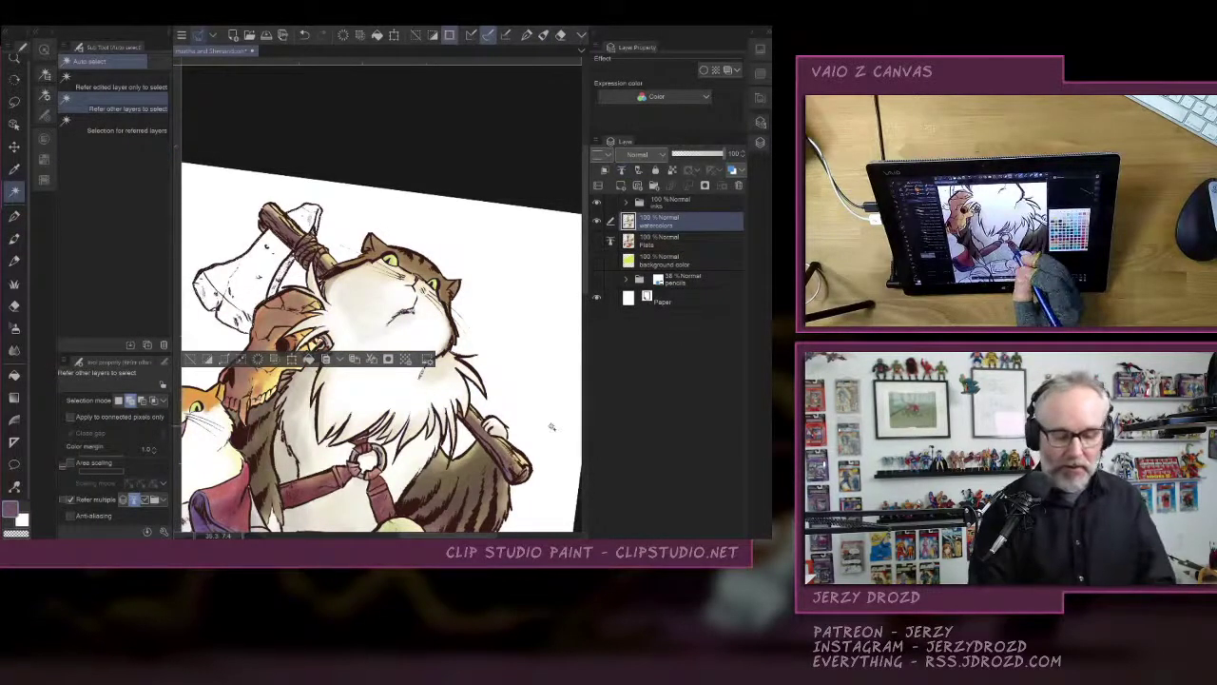
Wash the axe head with slate grey from the swatch chart using the Watercolor (Simple) brush.
left_click_drag(551, 427, 584, 421)
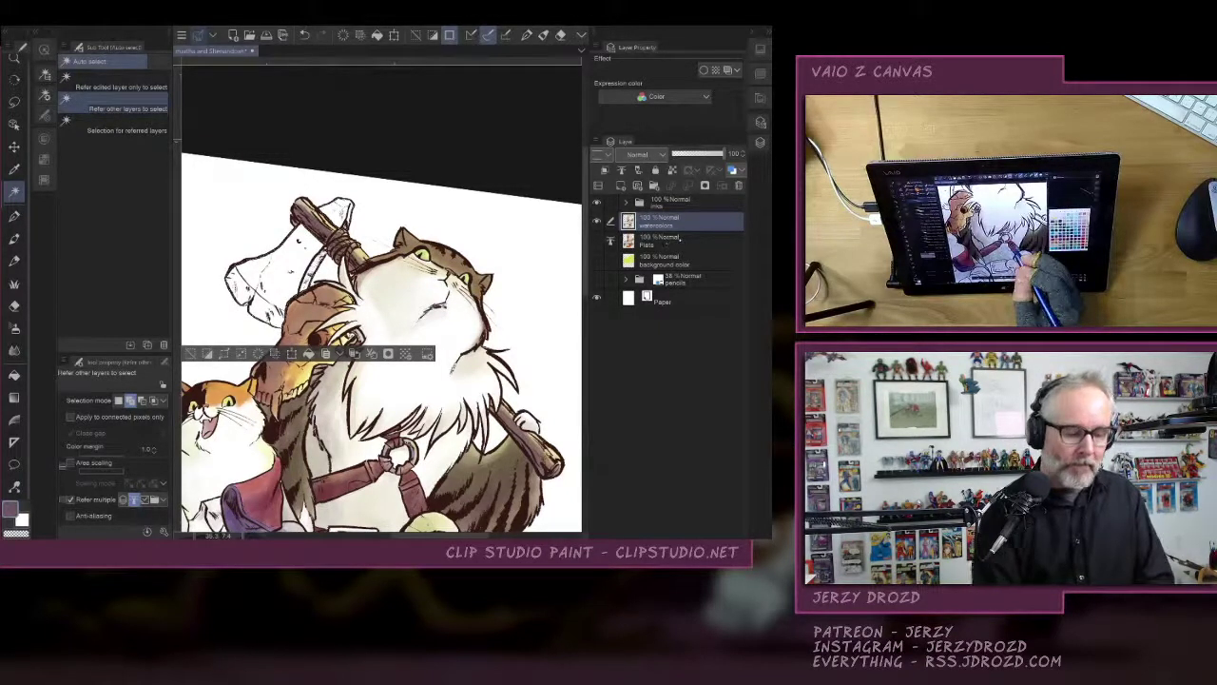
left_click(43, 159)
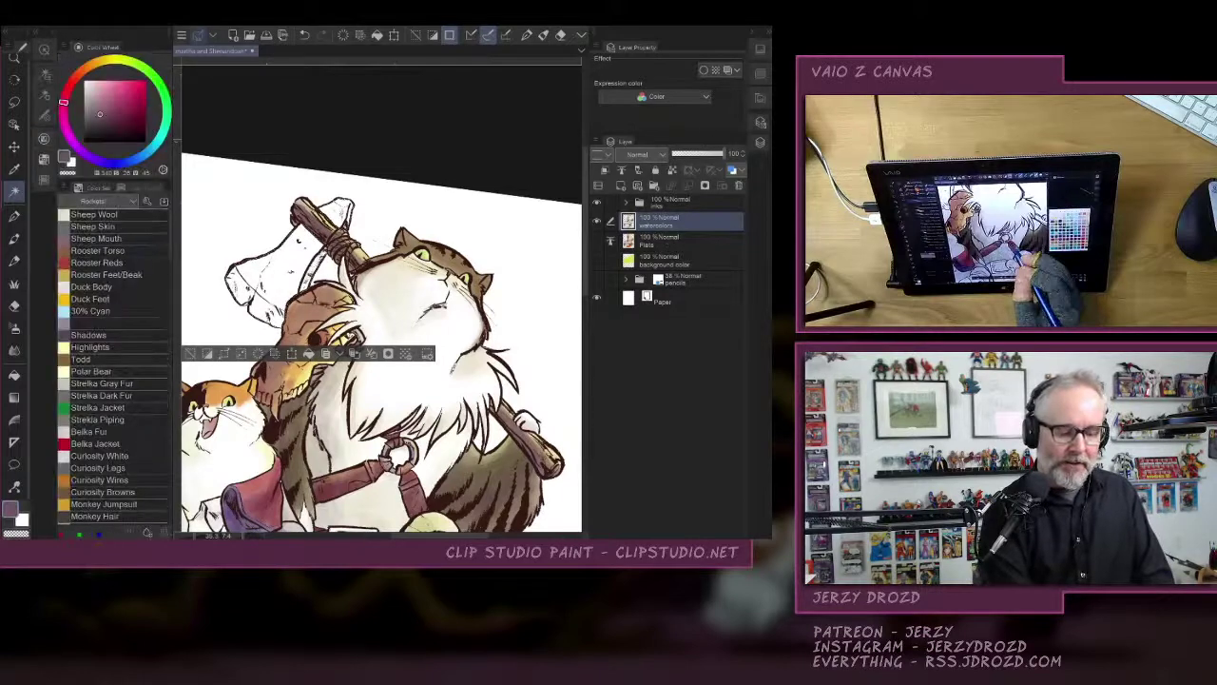
left_click(43, 159)
left_click(15, 238)
left_click(760, 49)
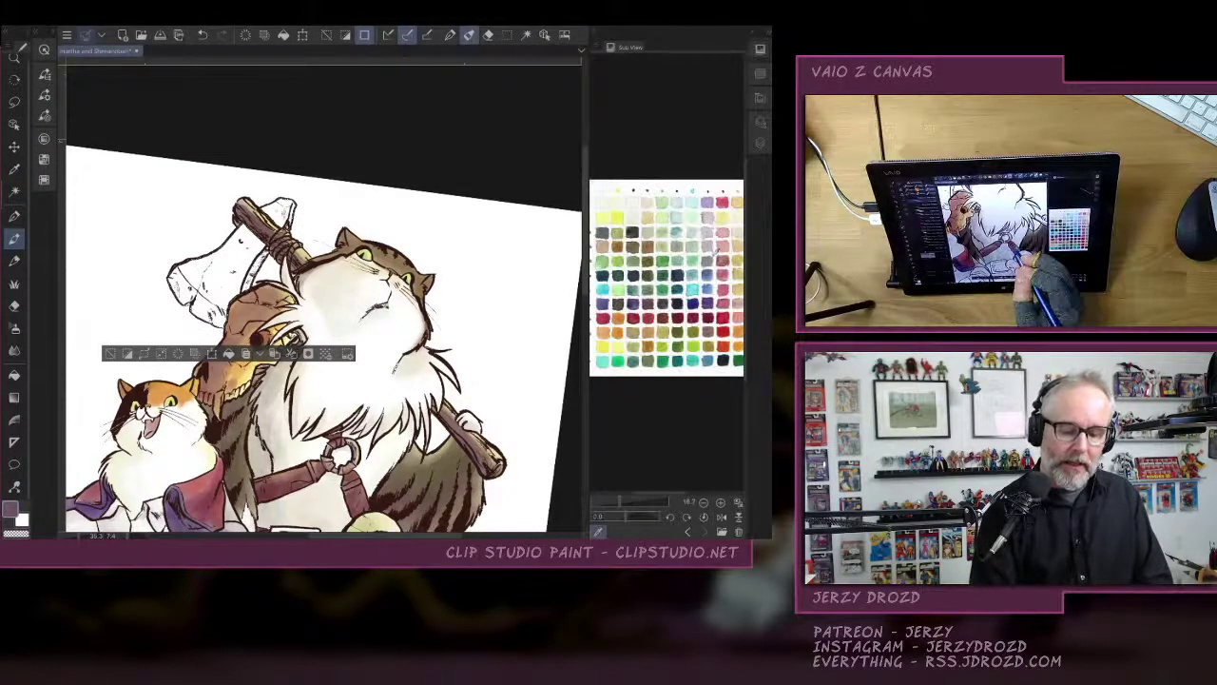
left_click(713, 278)
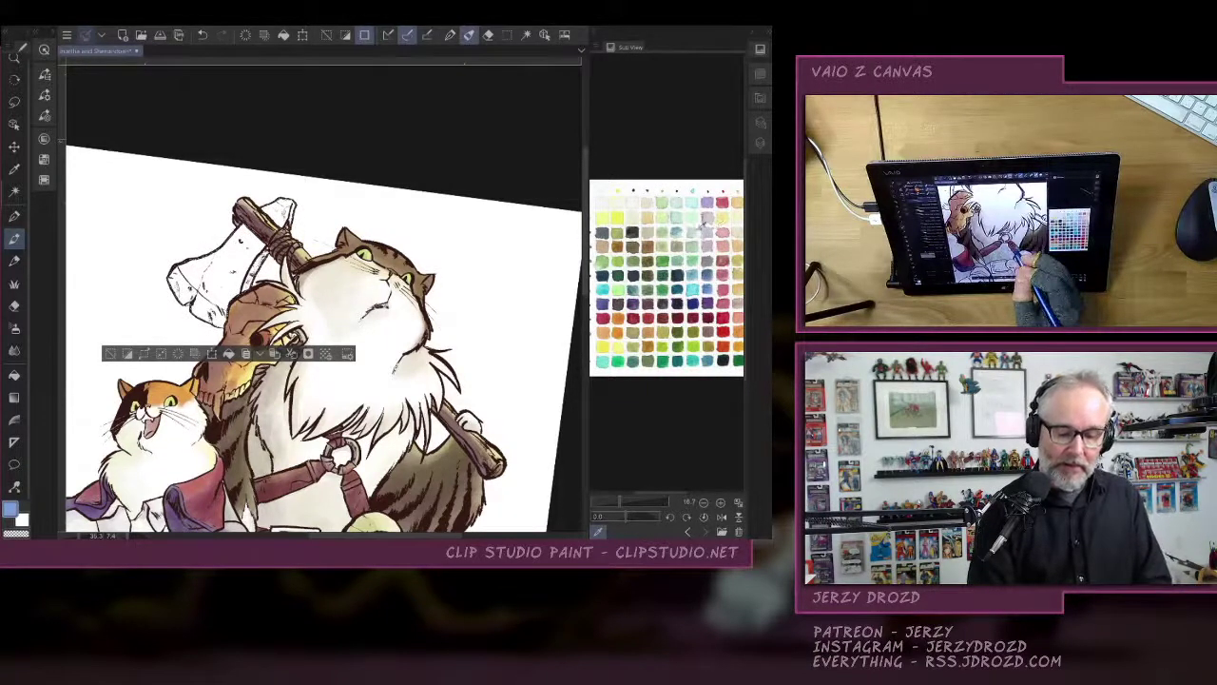
left_click(683, 230)
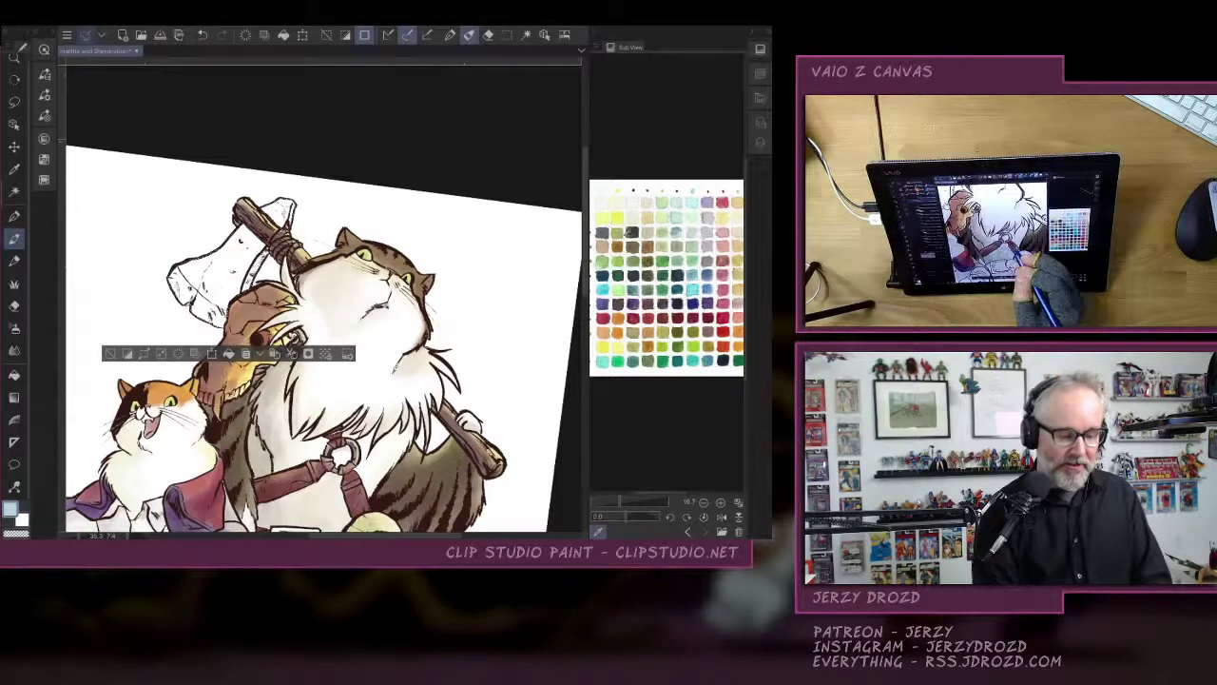
left_click(605, 230)
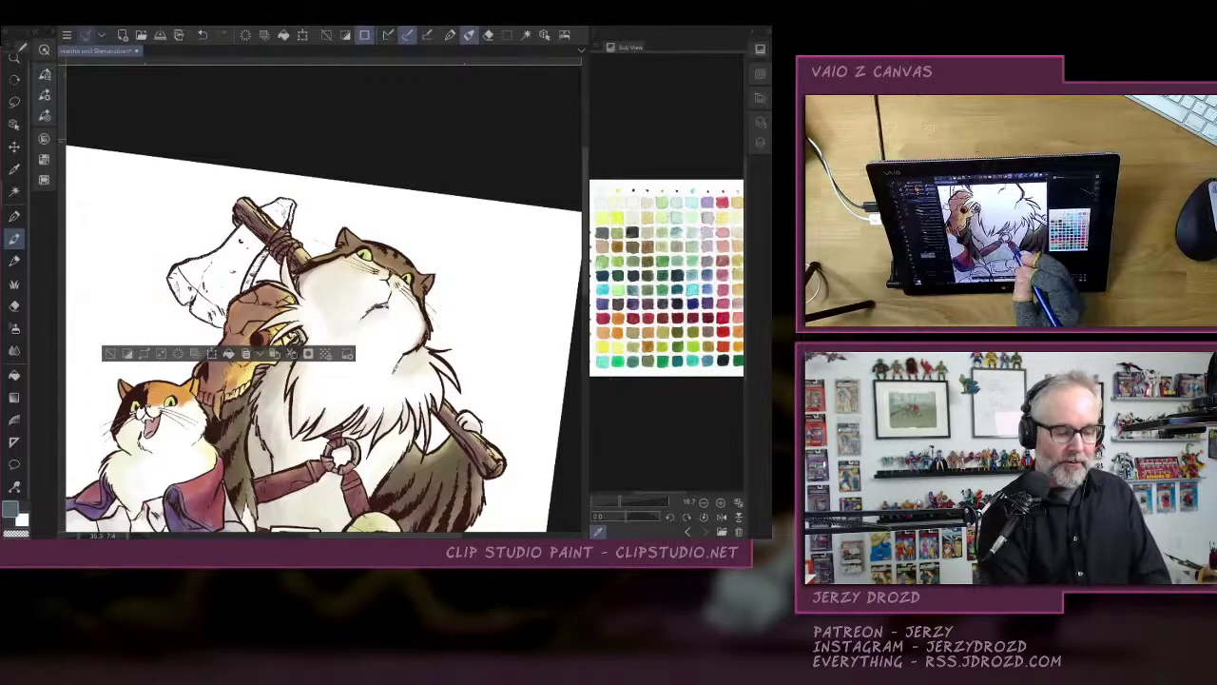
left_click(59, 254)
left_click(128, 140)
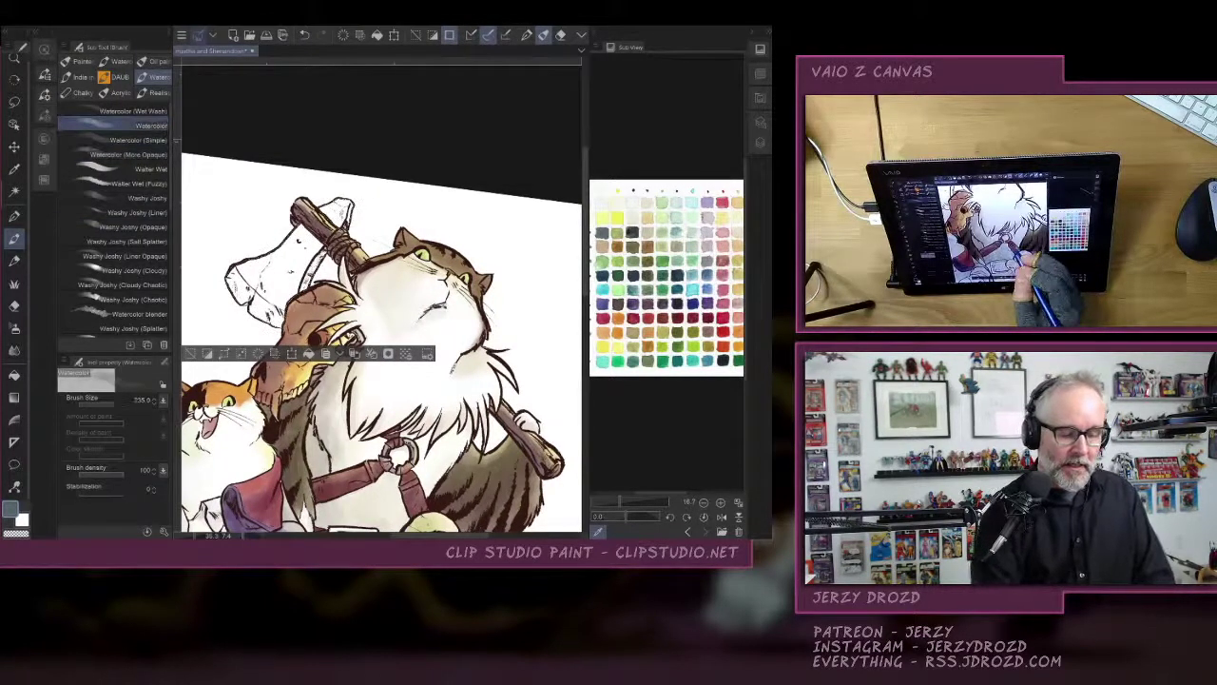
mouse_move(305, 237)
left_mouse_down()
mouse_move(276, 285)
mouse_move(262, 276)
mouse_move(243, 295)
mouse_move(278, 324)
mouse_move(308, 238)
mouse_move(344, 204)
mouse_move(289, 253)
mouse_move(288, 288)
left_mouse_up()
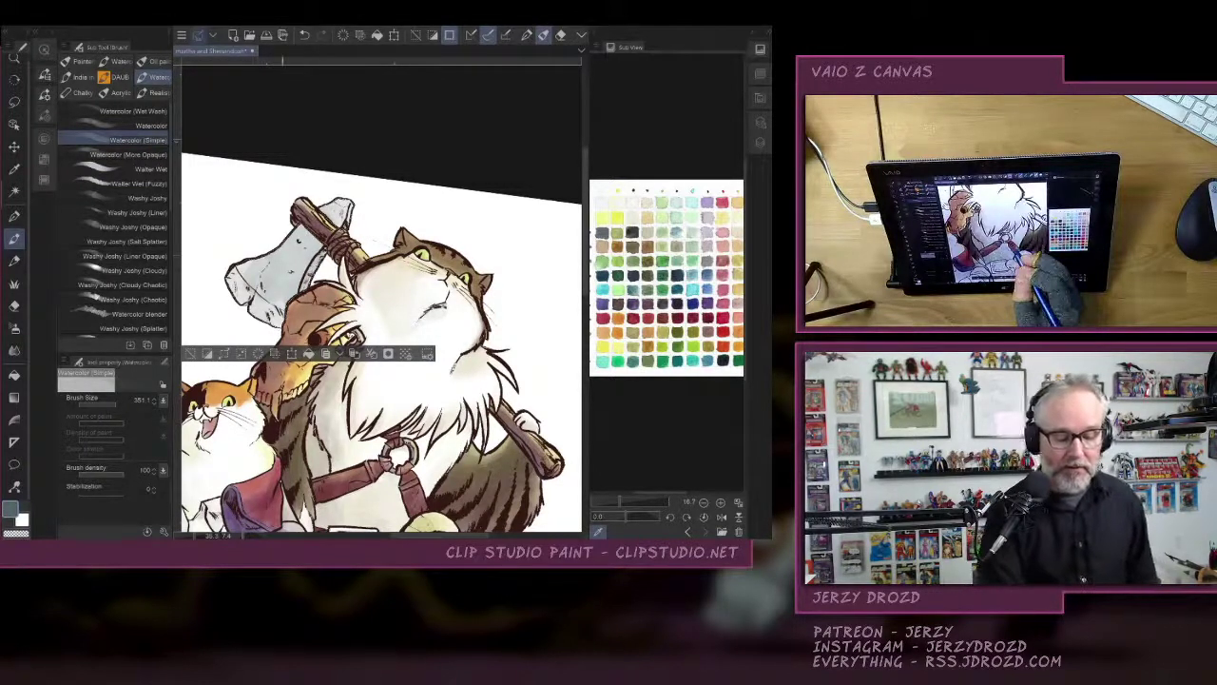
left_click_drag(239, 278, 316, 238)
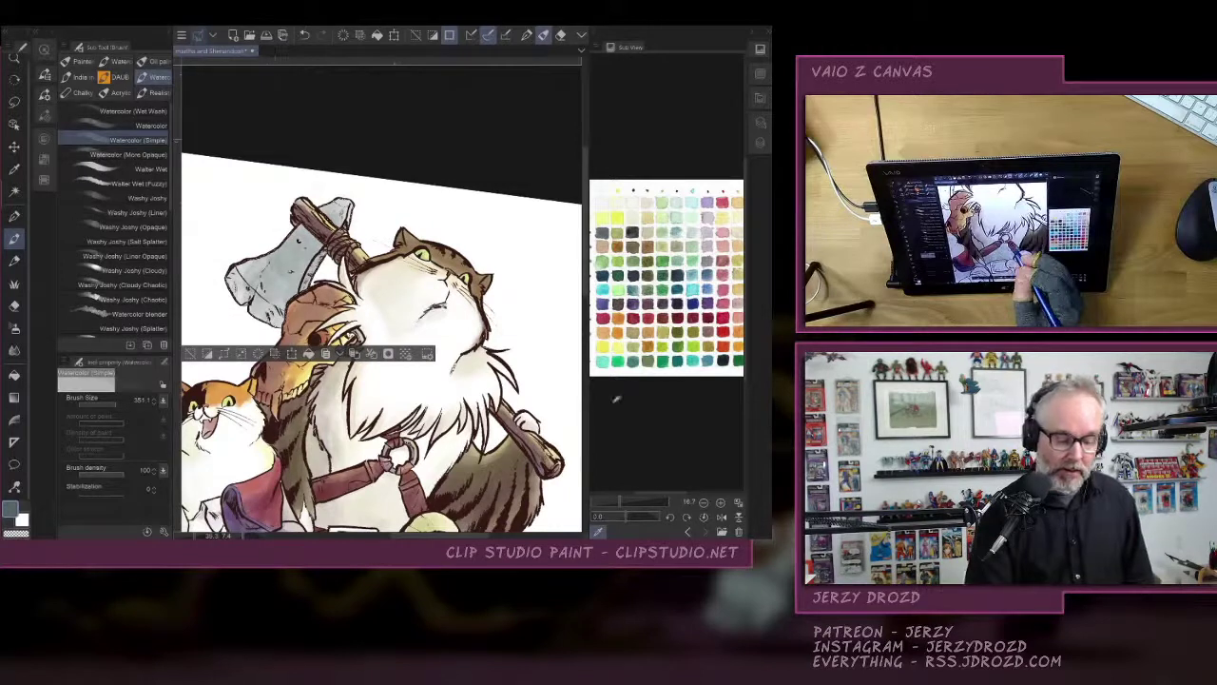
Undo the last wash on the axe head and shade the blade with slate grey using the Watercolor brush.
key("ctrl+z")
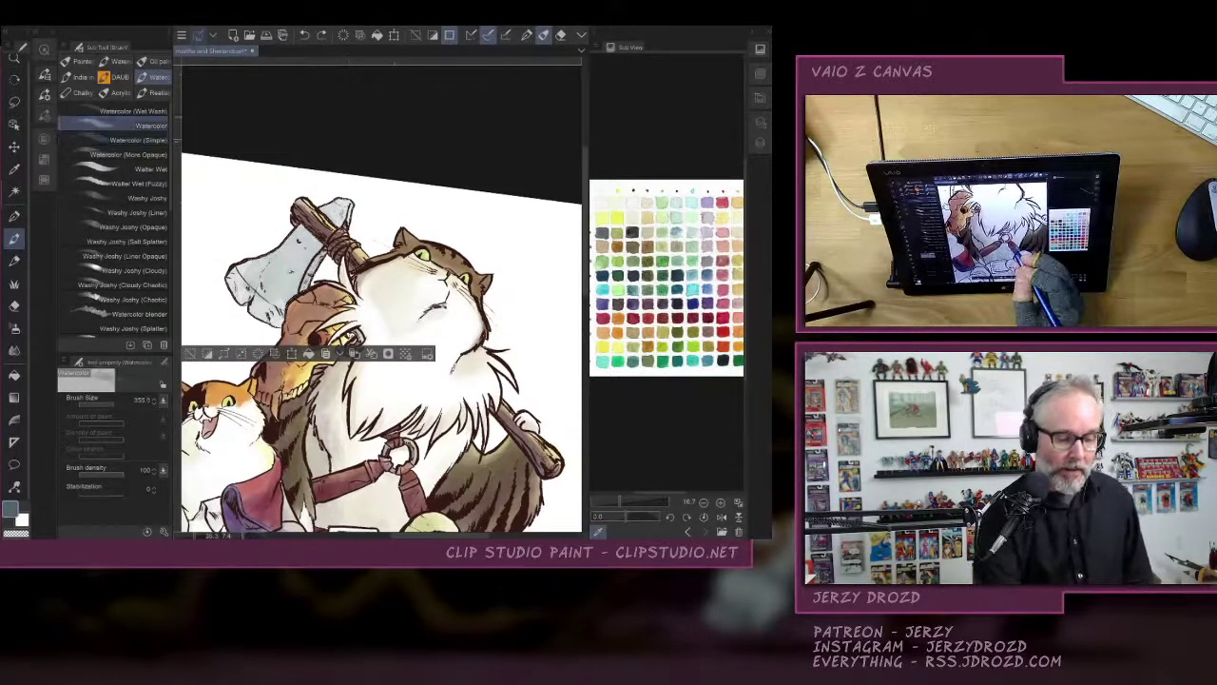
left_click(134, 125)
mouse_move(255, 264)
left_mouse_down()
mouse_move(247, 280)
mouse_move(276, 299)
mouse_move(295, 242)
mouse_move(296, 285)
left_mouse_up()
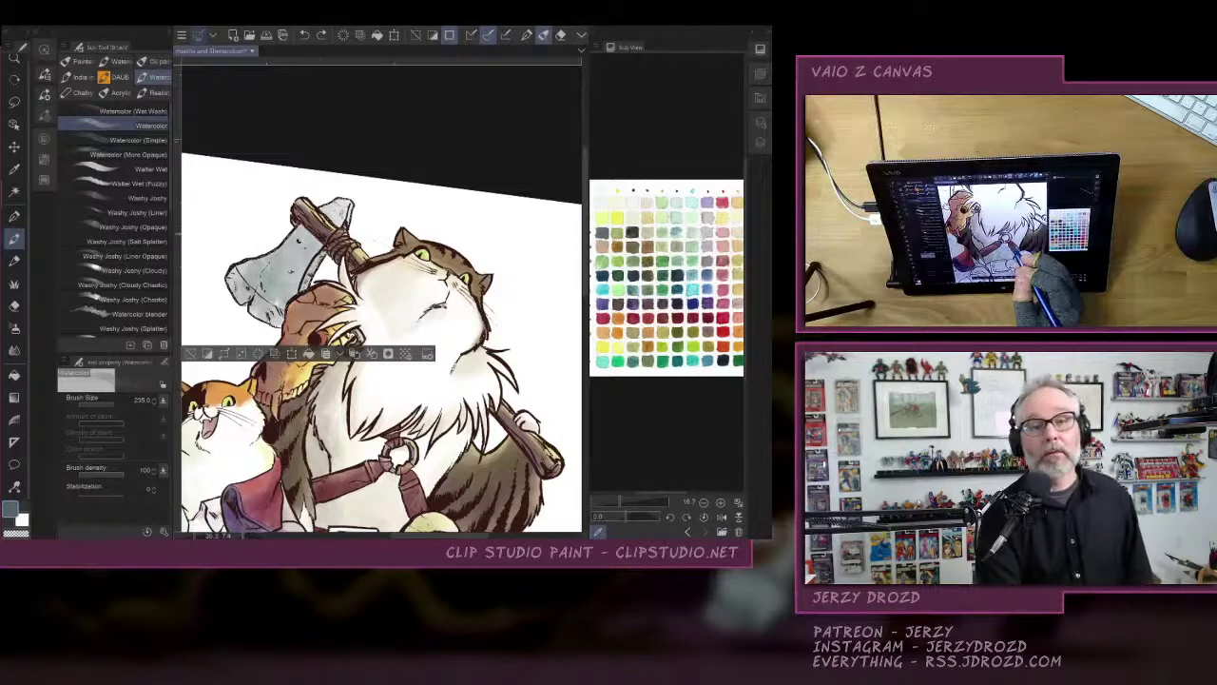
left_click_drag(319, 233, 340, 213)
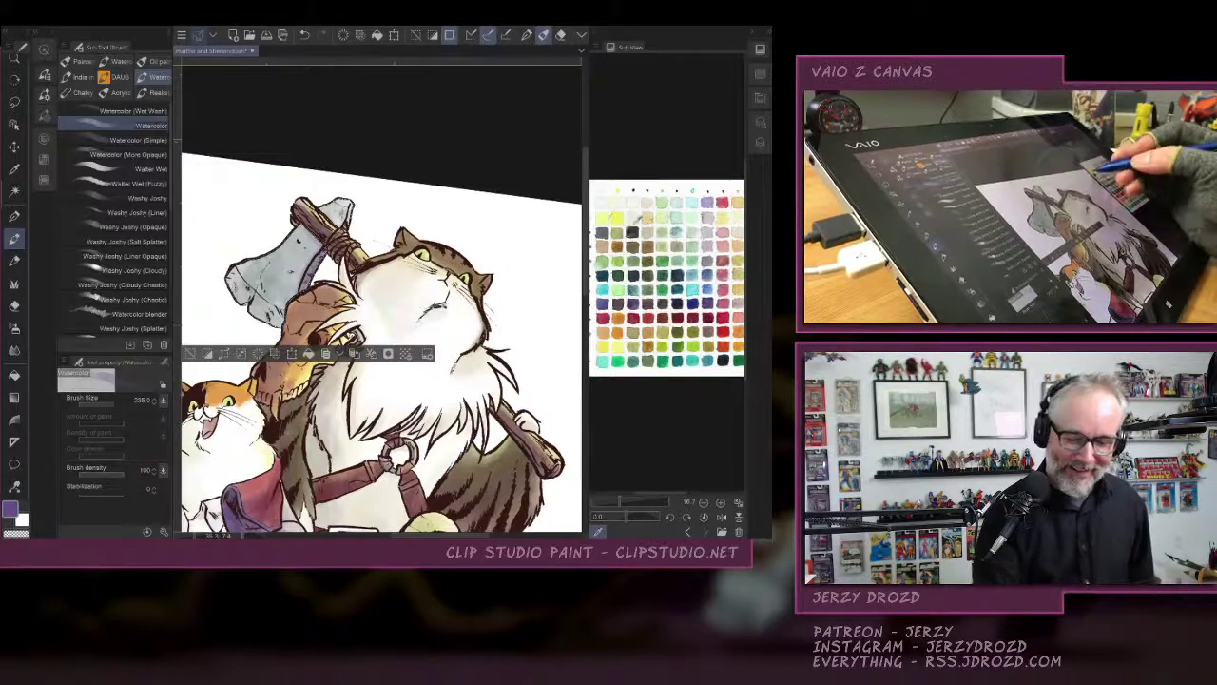
Tint the axe head with pale yellow and slate blue from the swatch chart, working its lower edge and the area beside the handle.
left_click(617, 218)
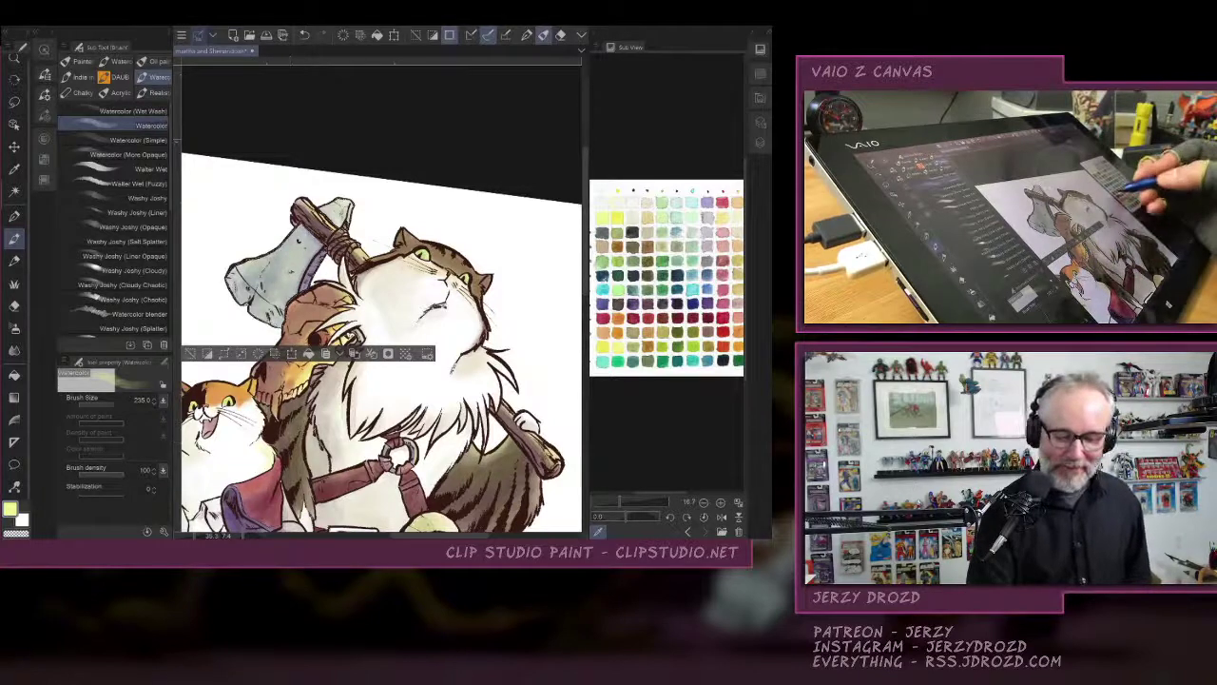
left_click(712, 274)
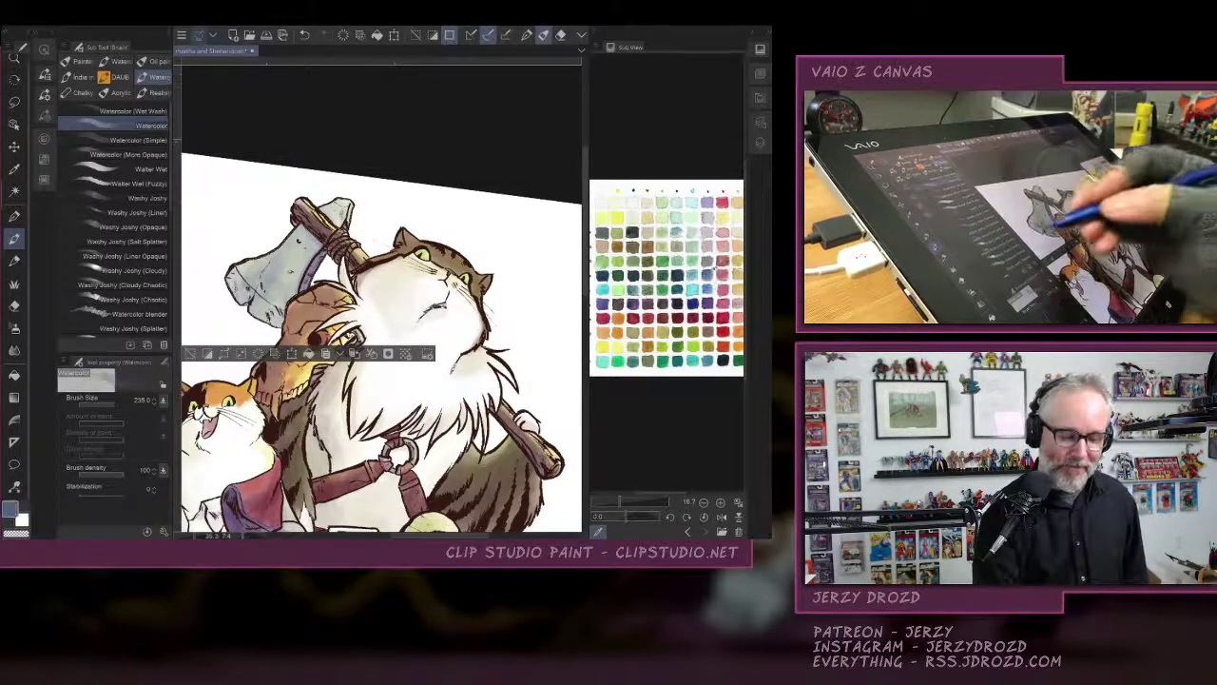
left_click_drag(258, 308, 265, 318)
left_click_drag(276, 310, 279, 325)
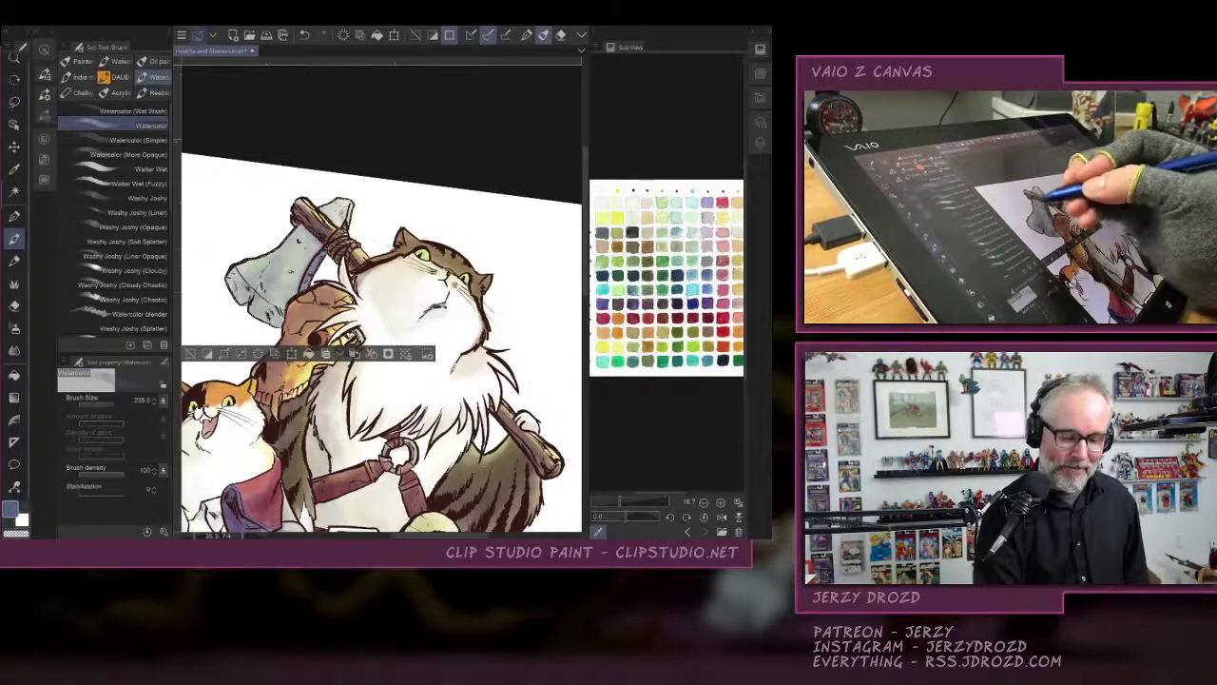
left_click_drag(303, 229, 321, 247)
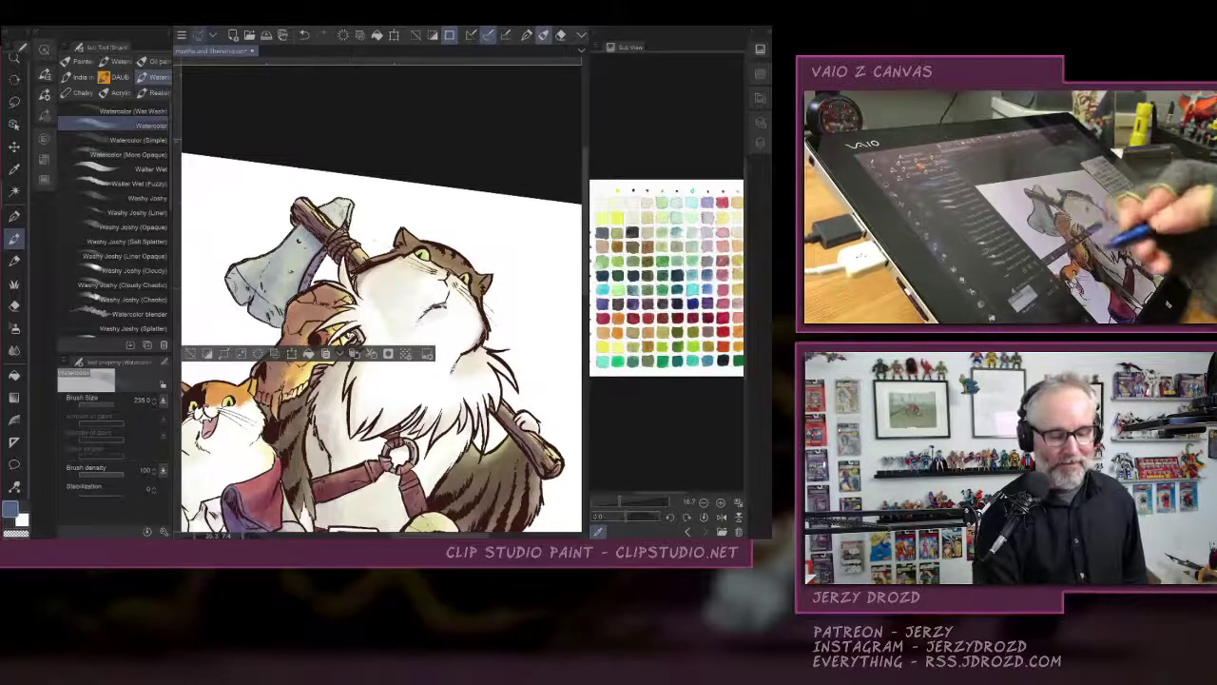
Show Flats and background color, and try to auto-select the green background shape on background color using Refer edited layer only.
scroll(409, 333, "up", 1)
scroll(409, 333, "down", 3)
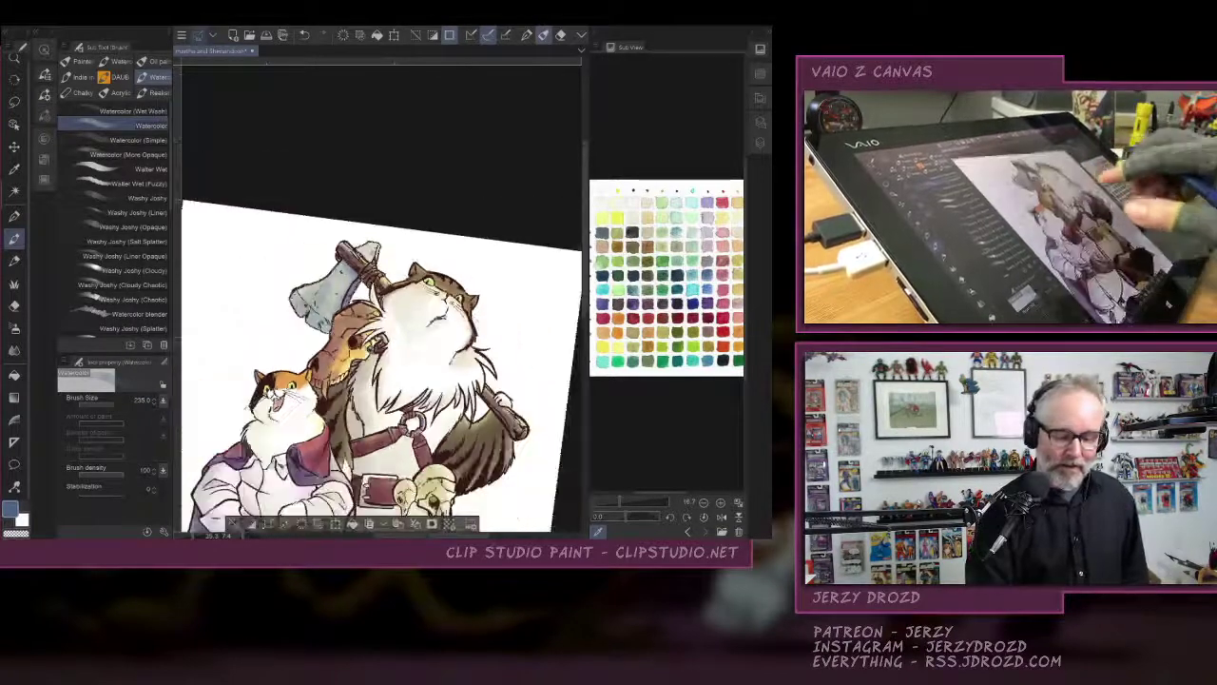
scroll(366, 318, "down", 2)
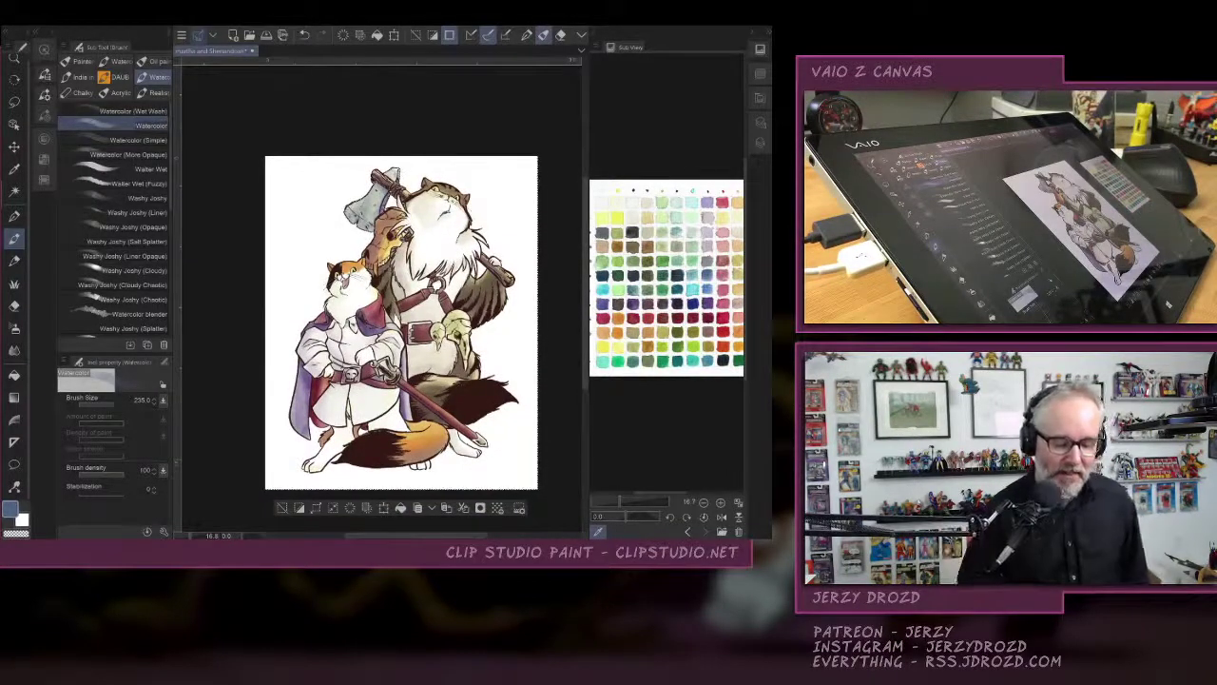
left_click_drag(401, 324, 386, 332)
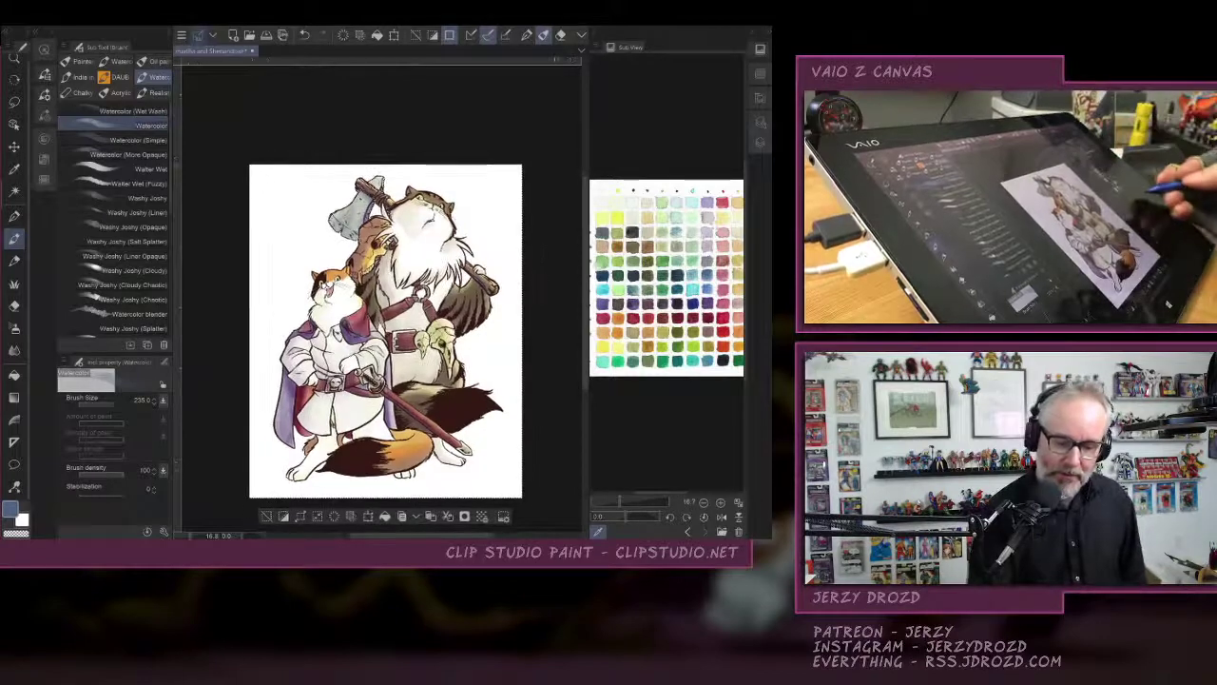
left_click(760, 142)
left_click(597, 260)
left_click(597, 241)
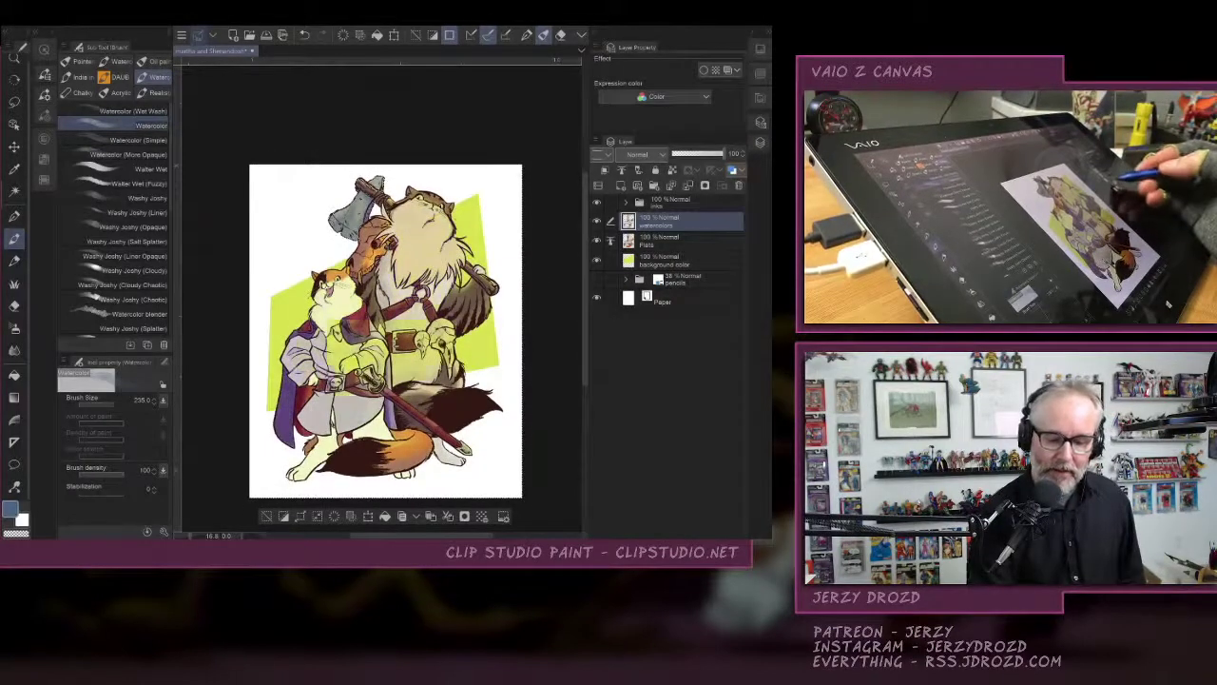
left_click(680, 261)
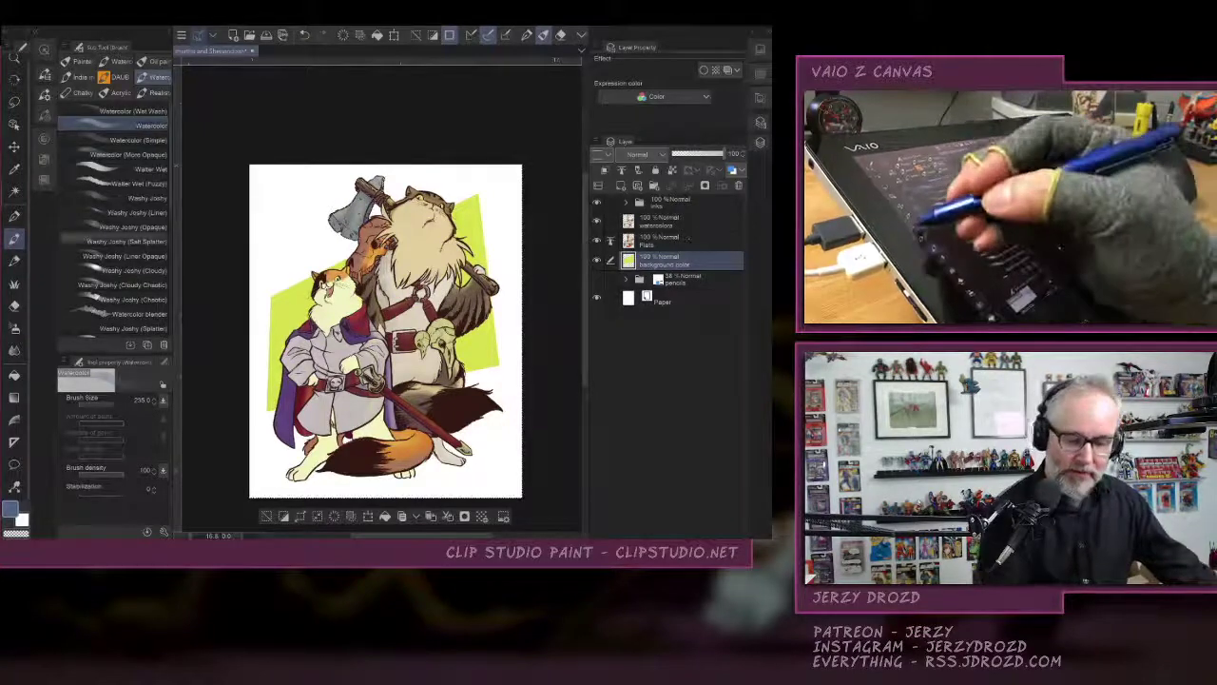
left_click(14, 191)
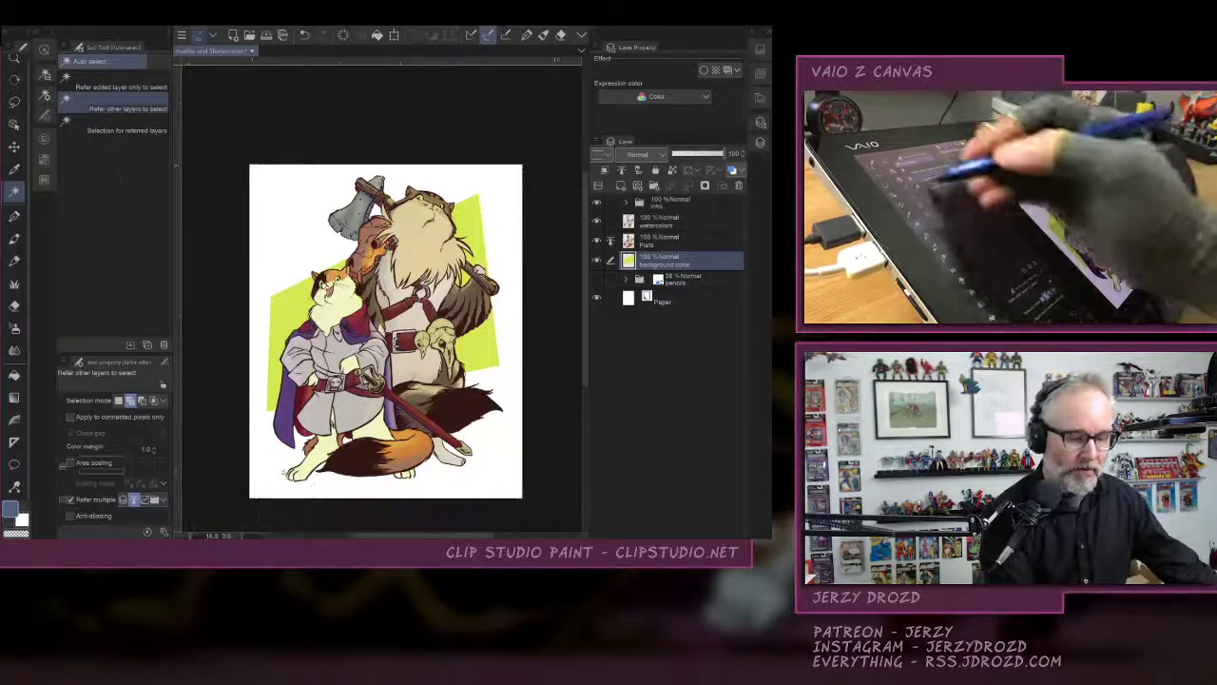
left_click(121, 84)
left_click(474, 229)
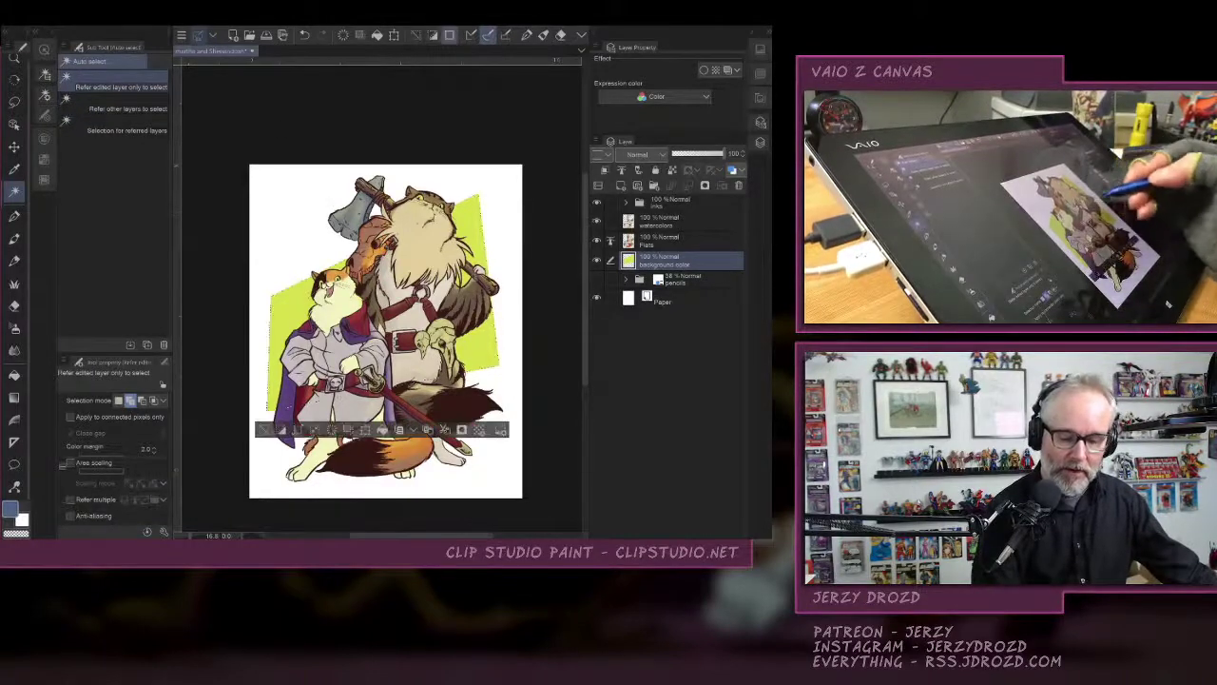
Hide background color and Flats, try to trim the selection by the Flats layer's contents on watercolors, and clear the selection.
left_click(598, 259)
left_click(597, 240)
left_click(670, 221)
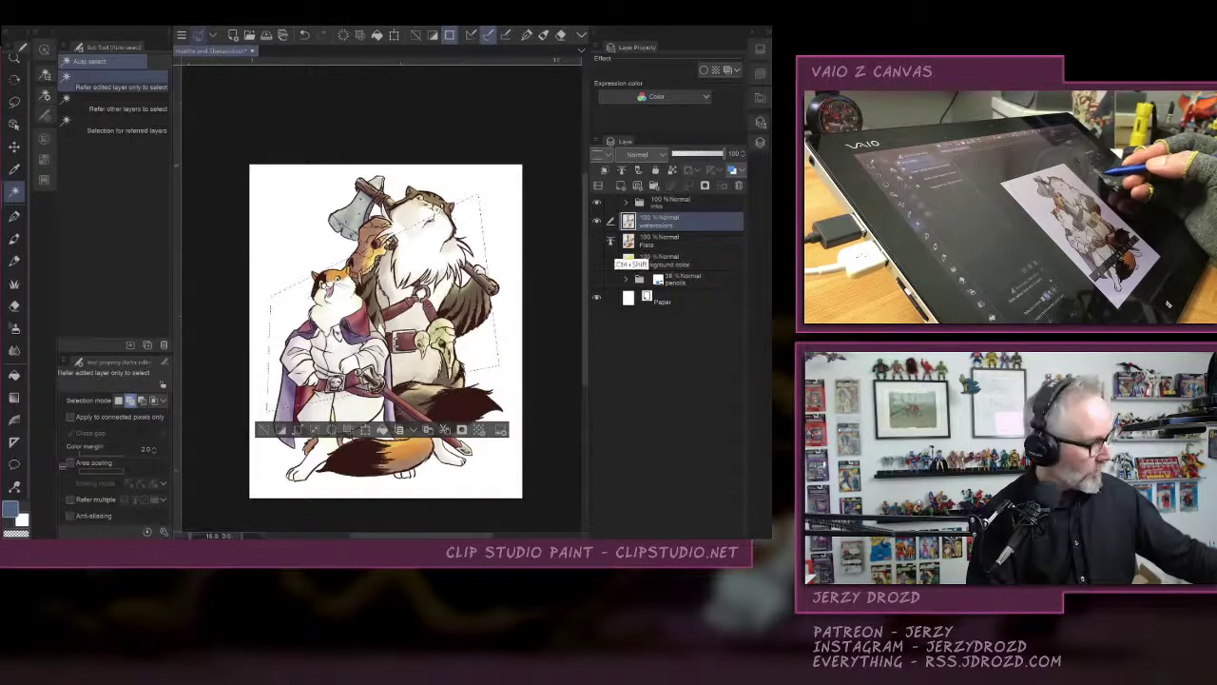
left_click(630, 243, "ctrl+alt+shift")
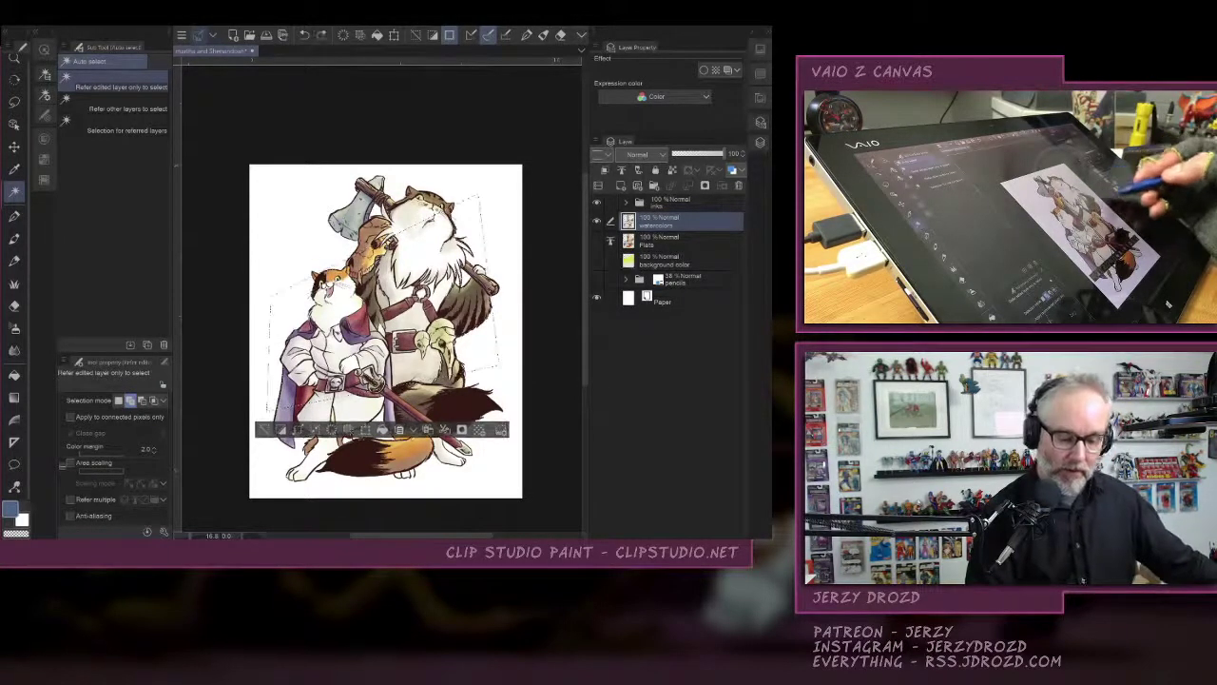
key("ctrl+d")
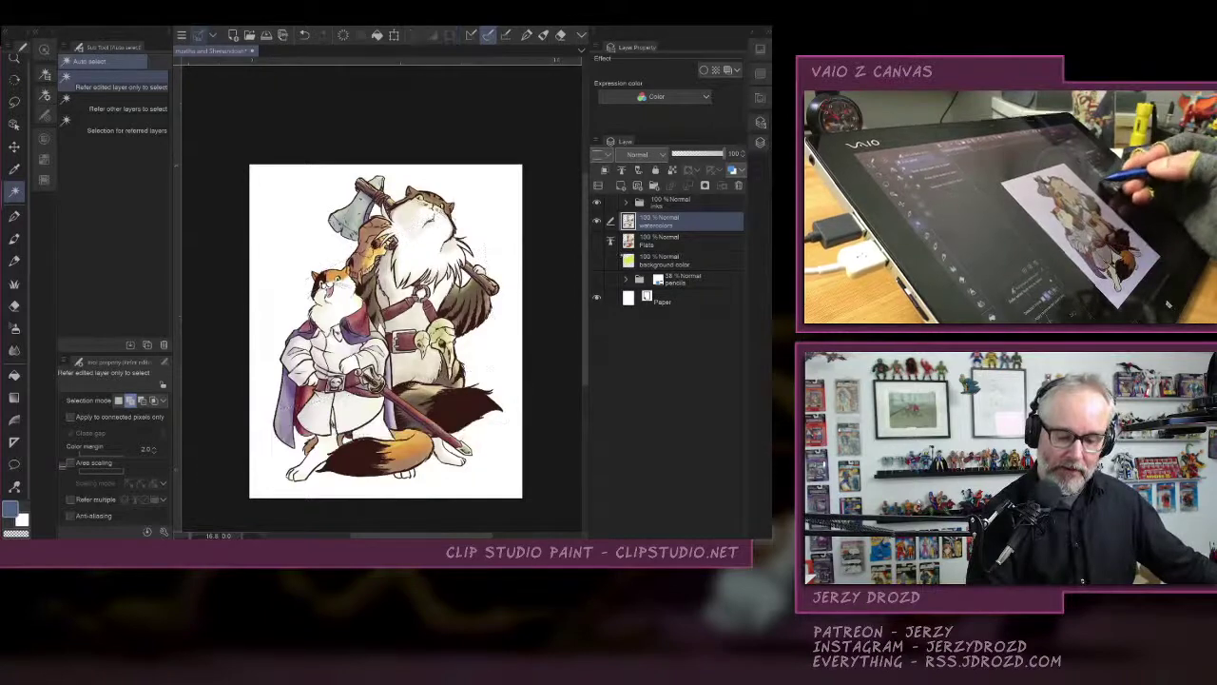
Set Auto select to refer to all layers, with Flats and background color shown and watercolors and inks hidden.
left_click_drag(597, 220, 597, 260)
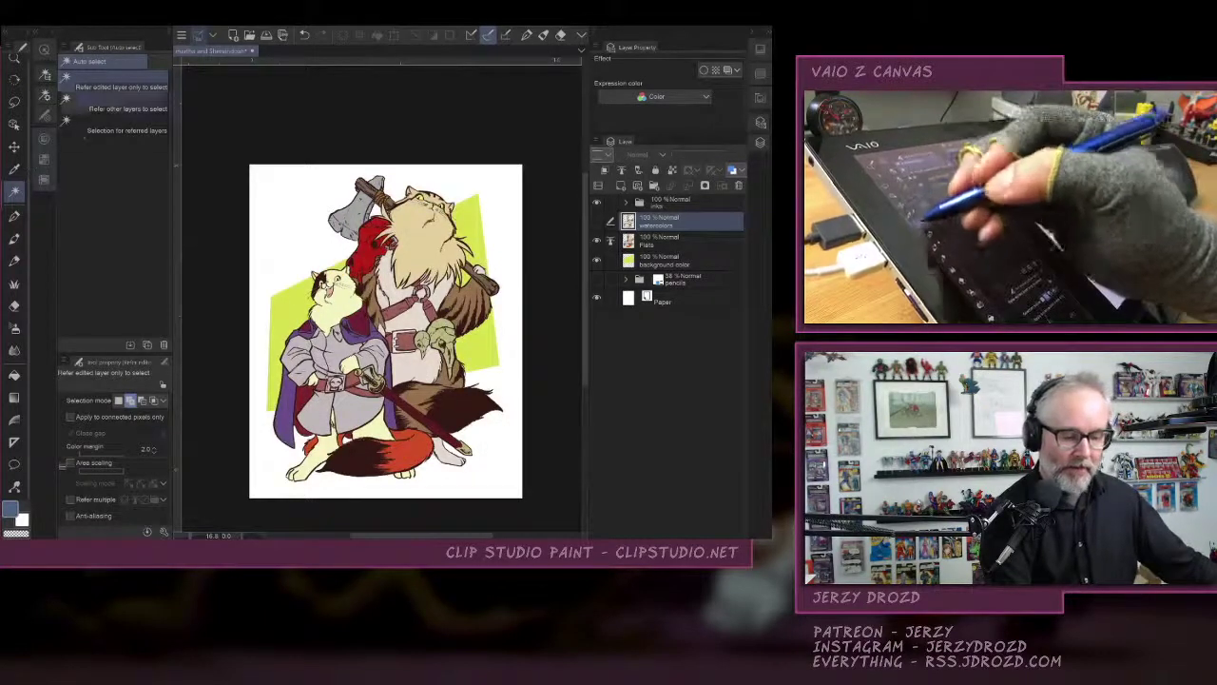
left_click(119, 106)
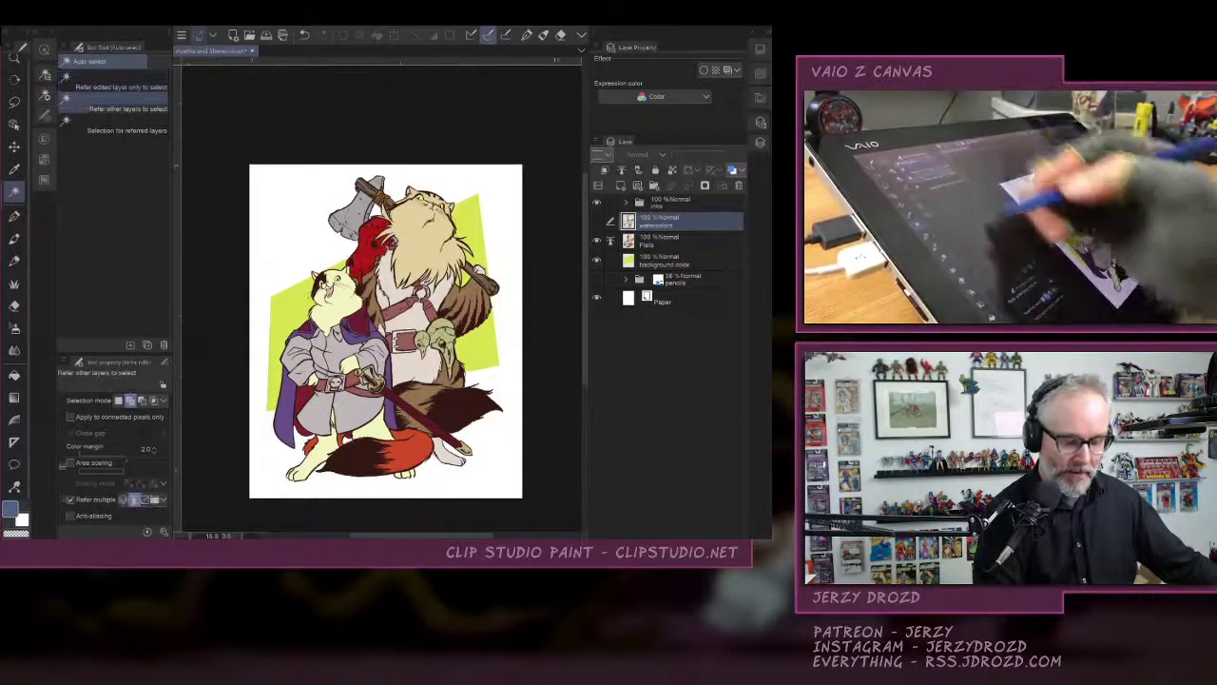
left_click(124, 499)
left_click(597, 203)
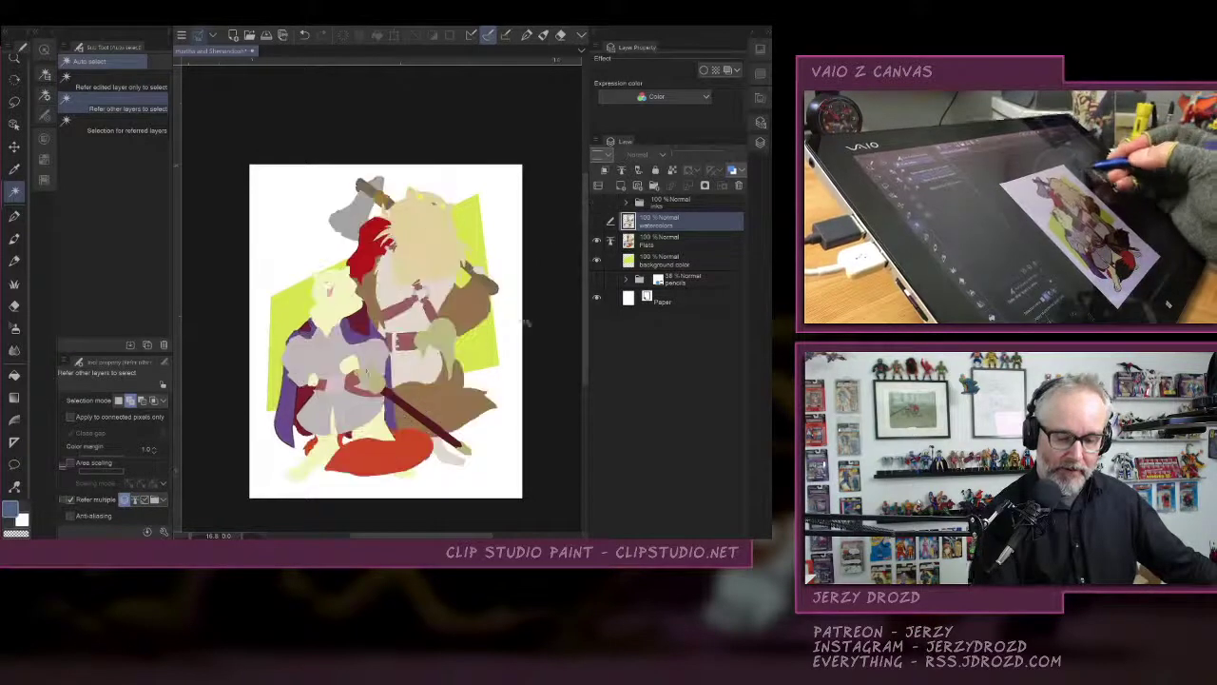
Try to auto-select the background around the figures, restore watercolors and inks, and hide Flats and background color.
left_click(436, 191)
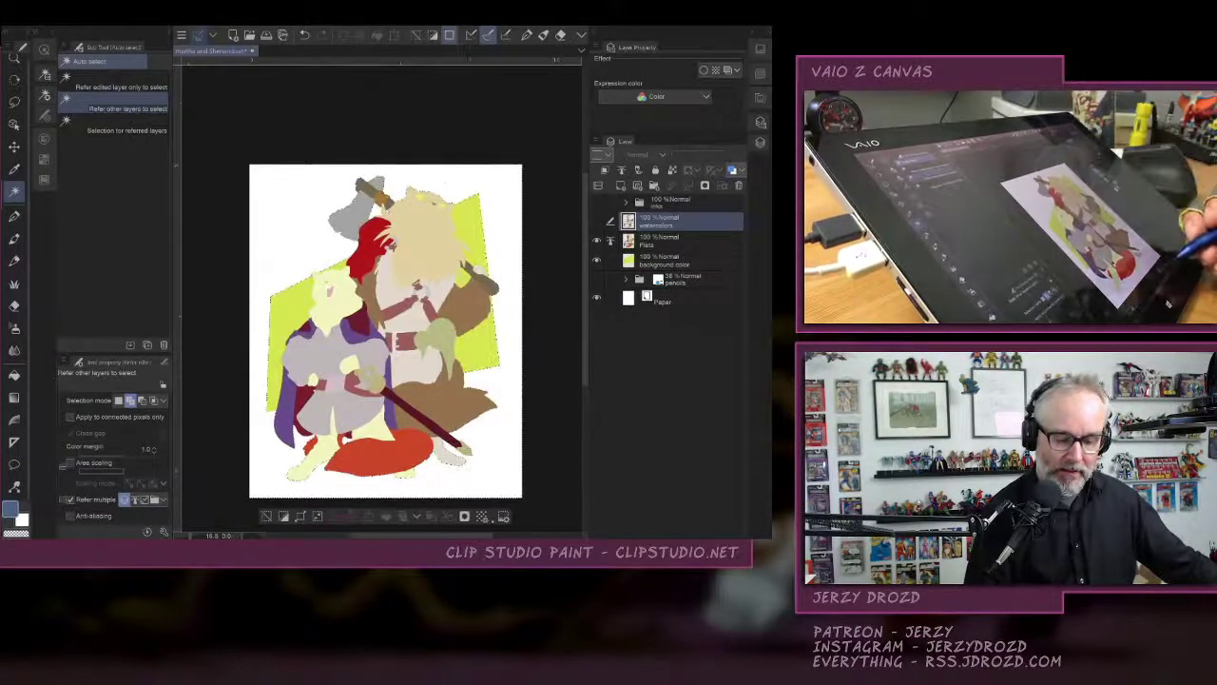
left_click(665, 260, "shift")
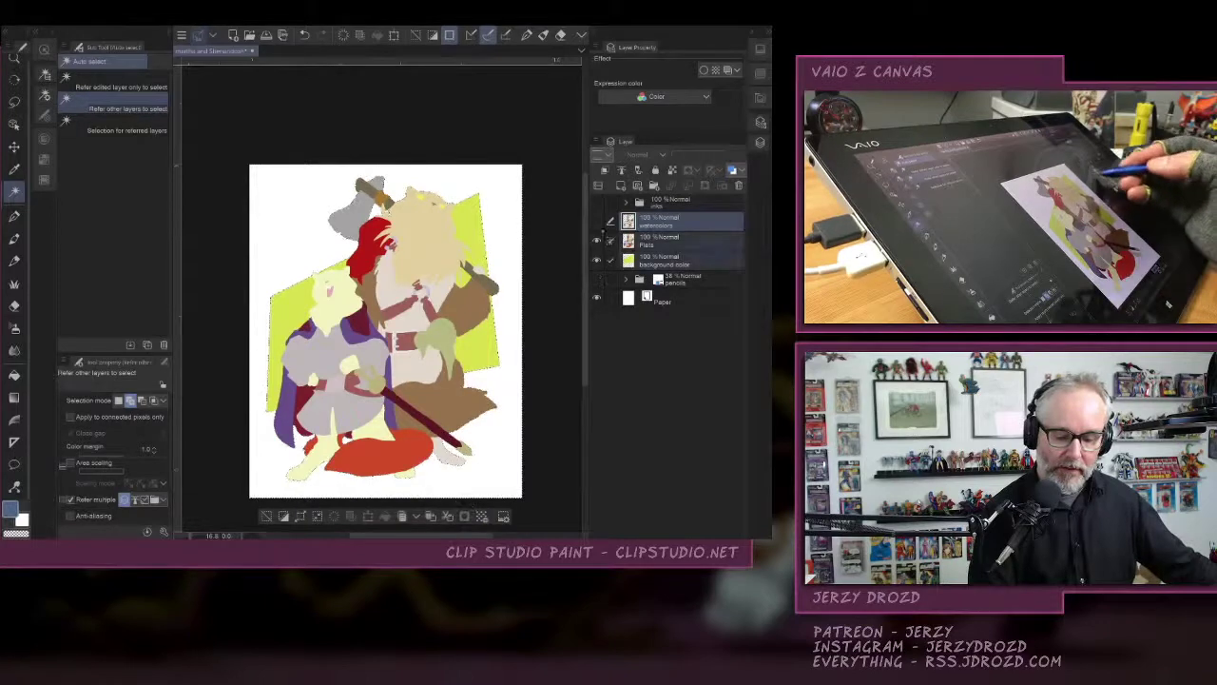
left_click(597, 221)
left_click(597, 203)
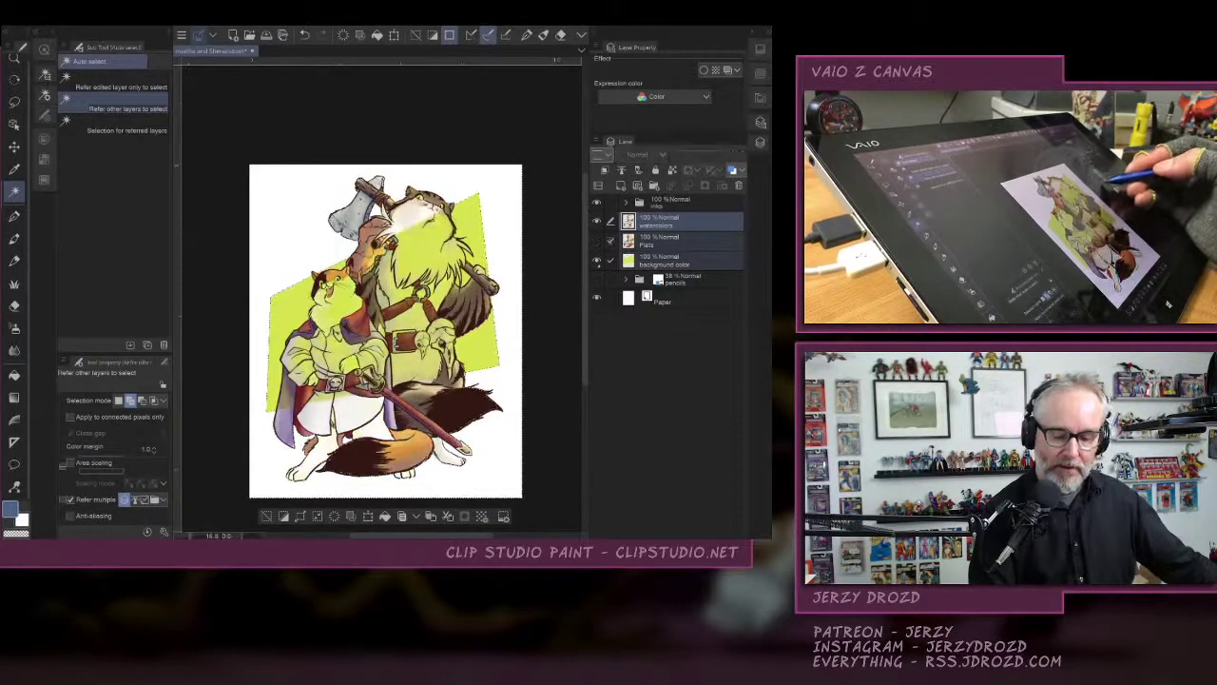
left_click(598, 259)
left_click(681, 222)
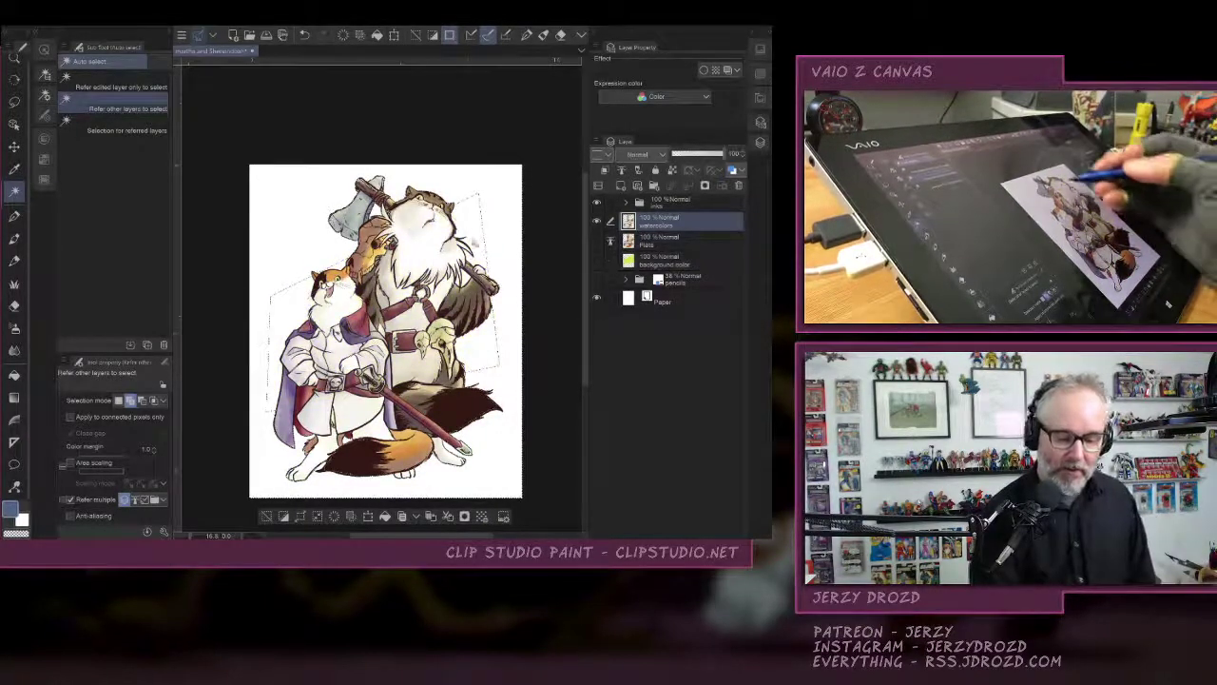
Check the background selection's edges against Flats with watercolors hidden, and clear the selection.
scroll(418, 285, "up", 3)
scroll(380, 323, "up", 3)
scroll(380, 323, "down", 5)
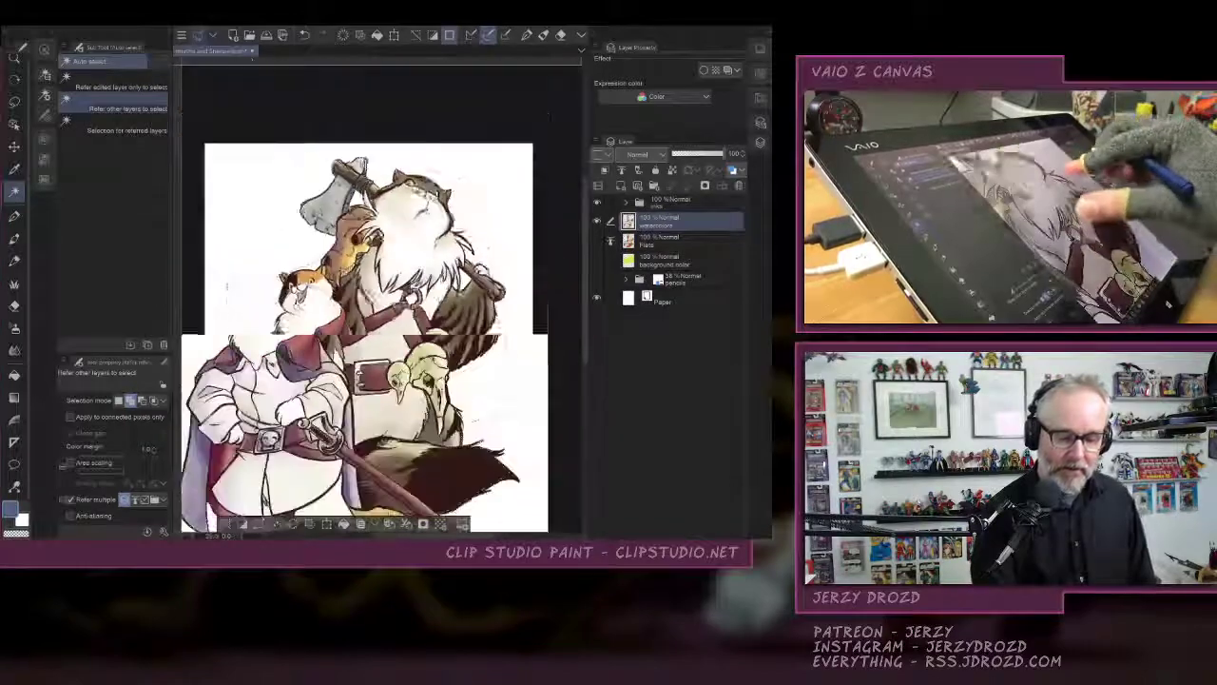
left_click(597, 241)
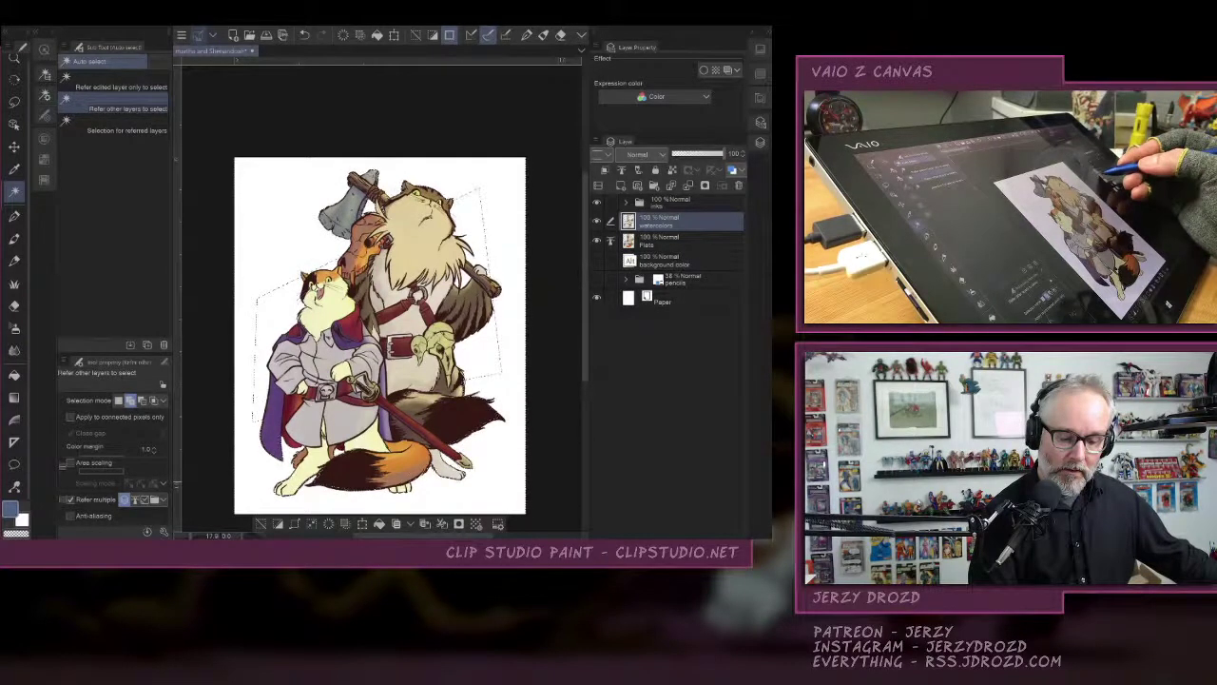
scroll(400, 305, "up", 5)
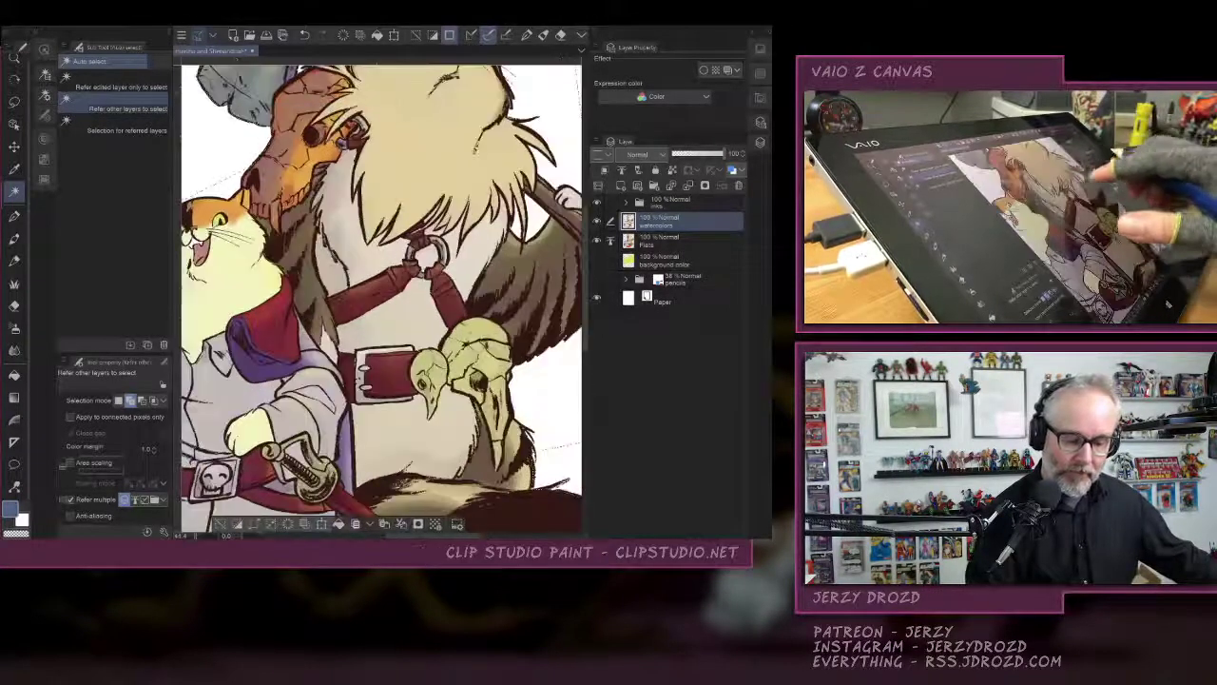
scroll(381, 295, "down", 3)
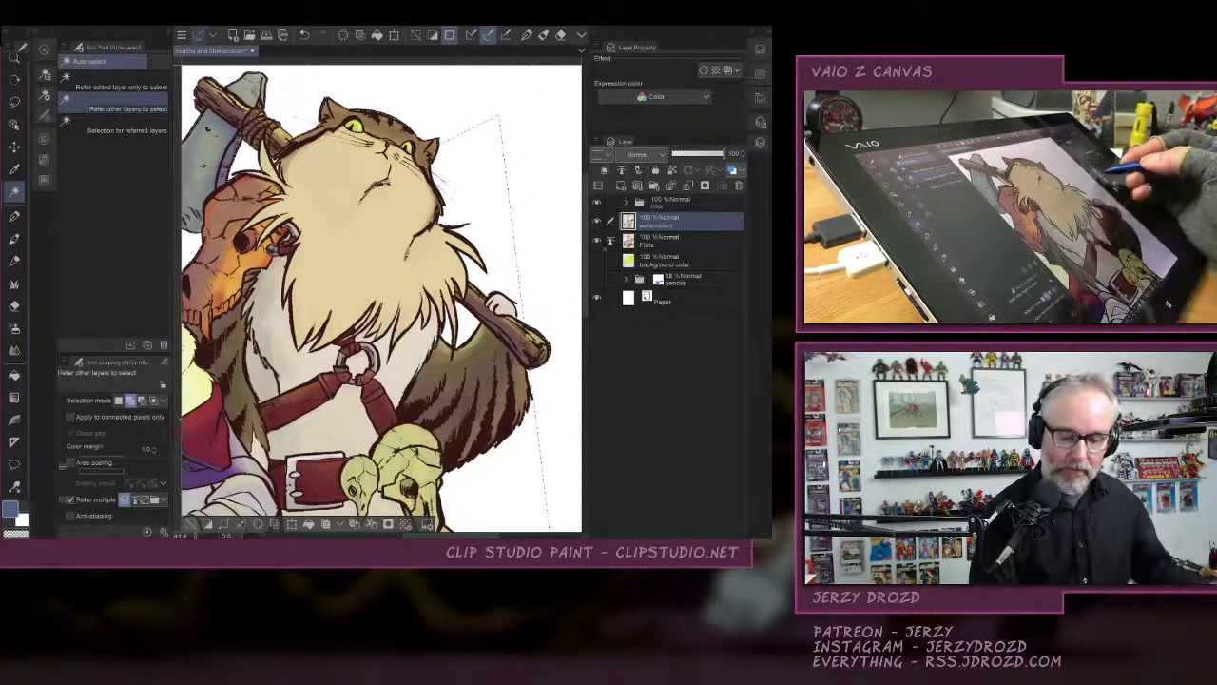
left_click(598, 221)
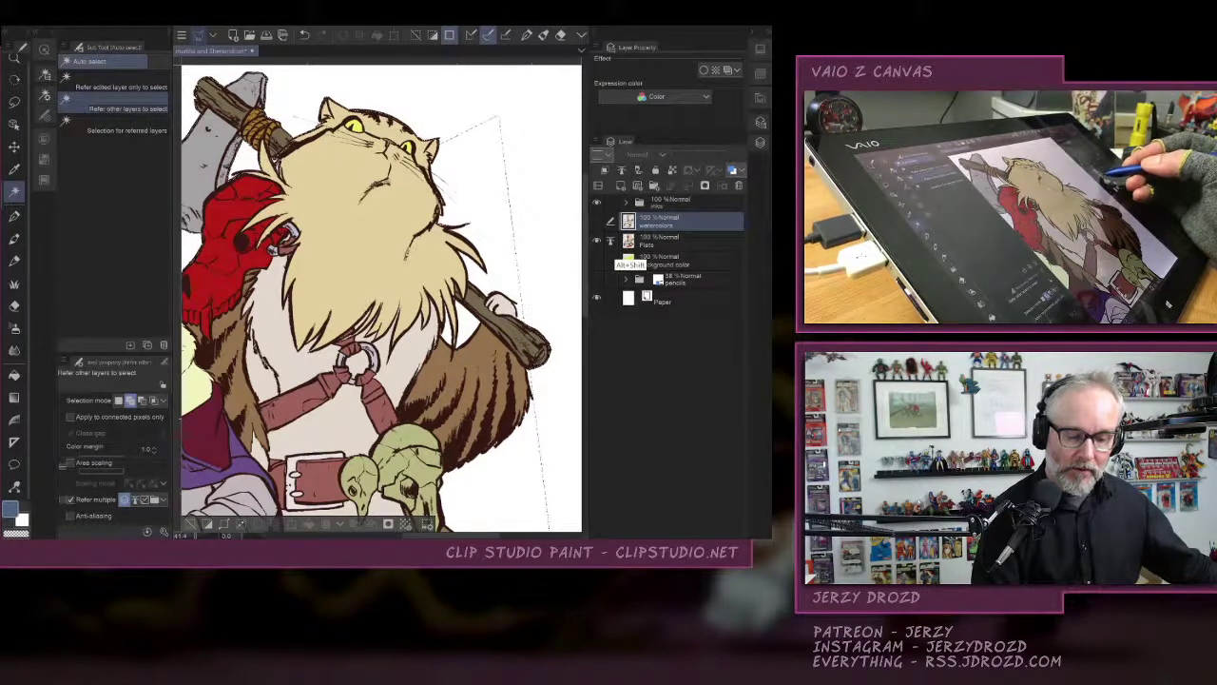
key("ctrl+d")
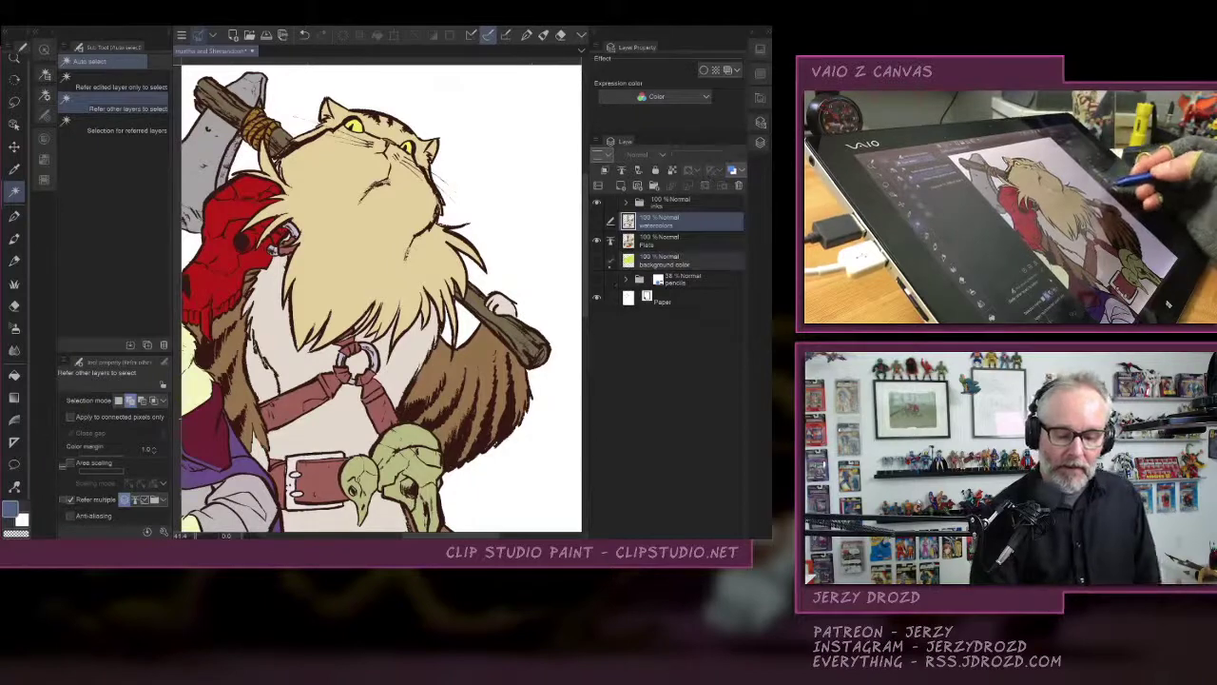
Show background color with inks hidden, and auto-select the yellow-green background shape behind the two figures.
left_click(598, 261)
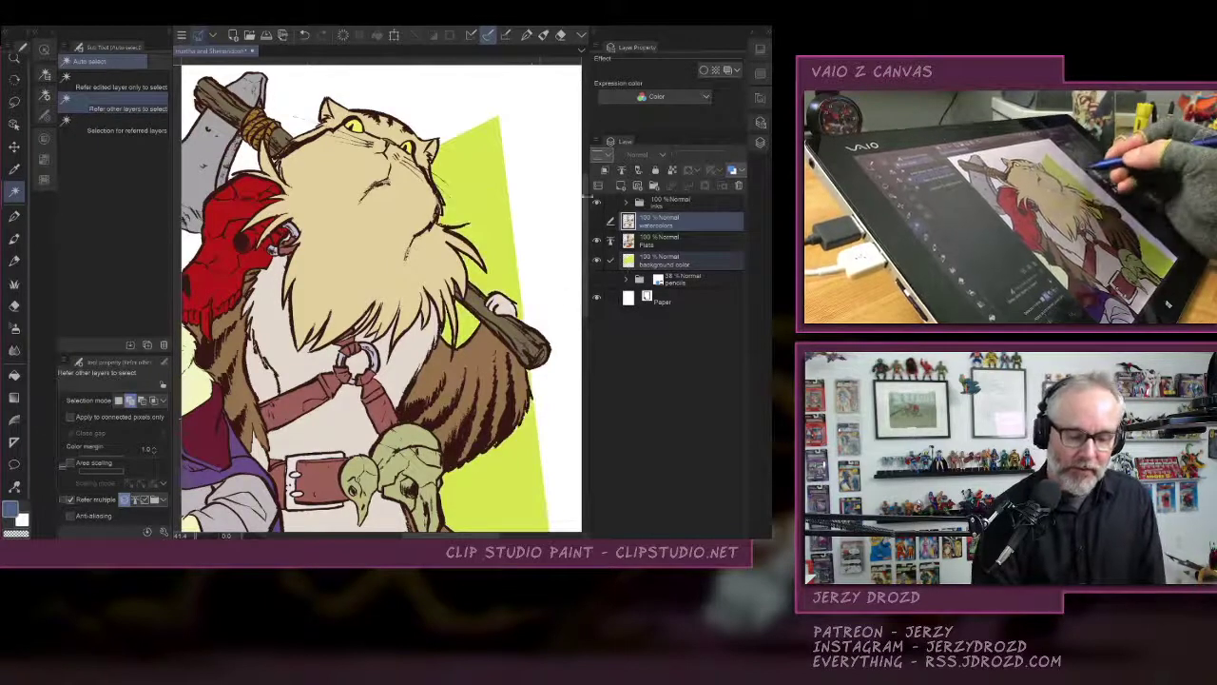
left_click(597, 202)
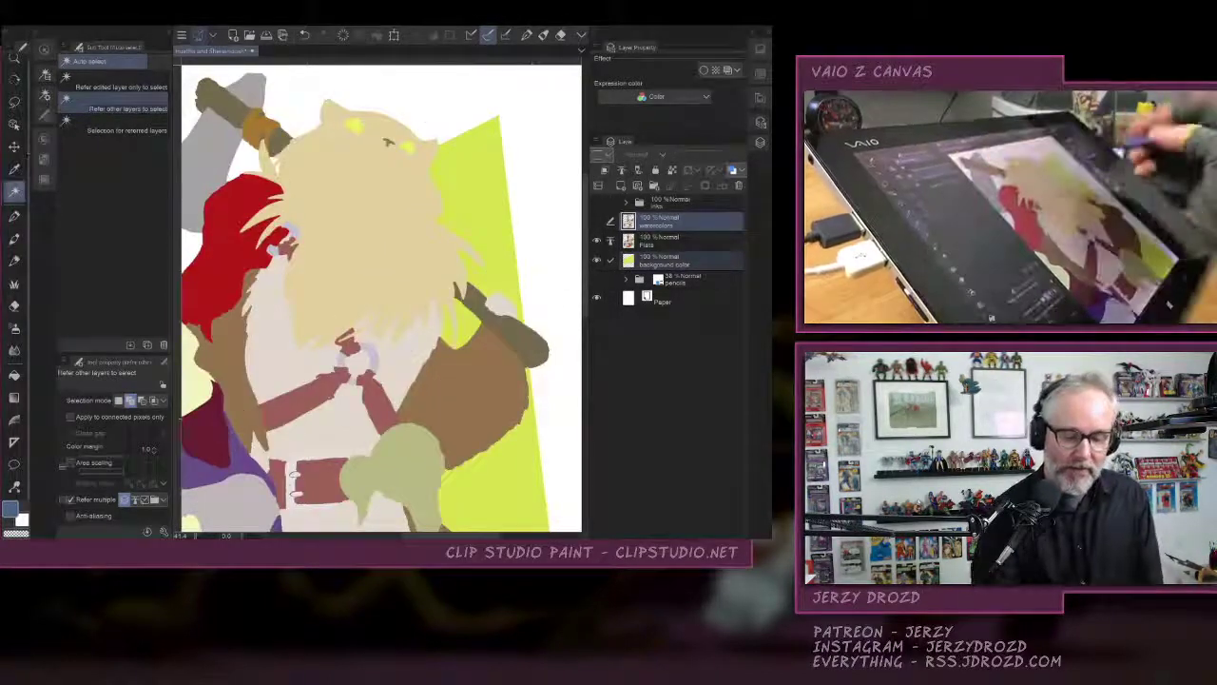
scroll(380, 295, "down", 5)
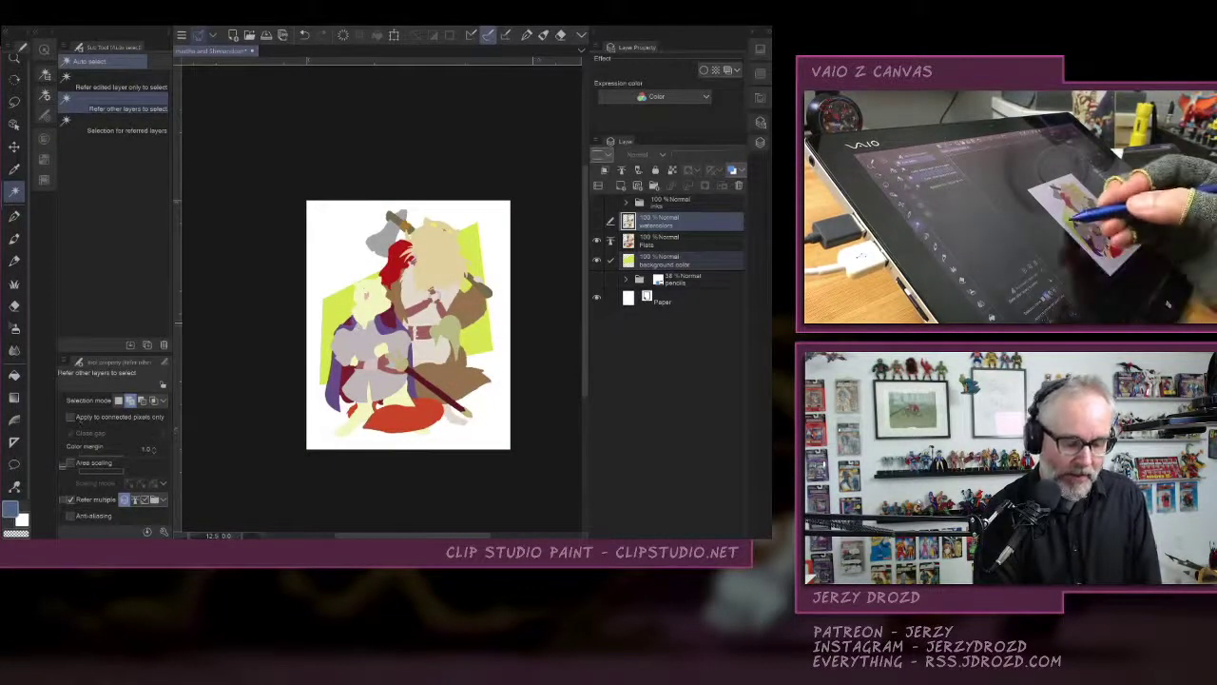
left_click(485, 347)
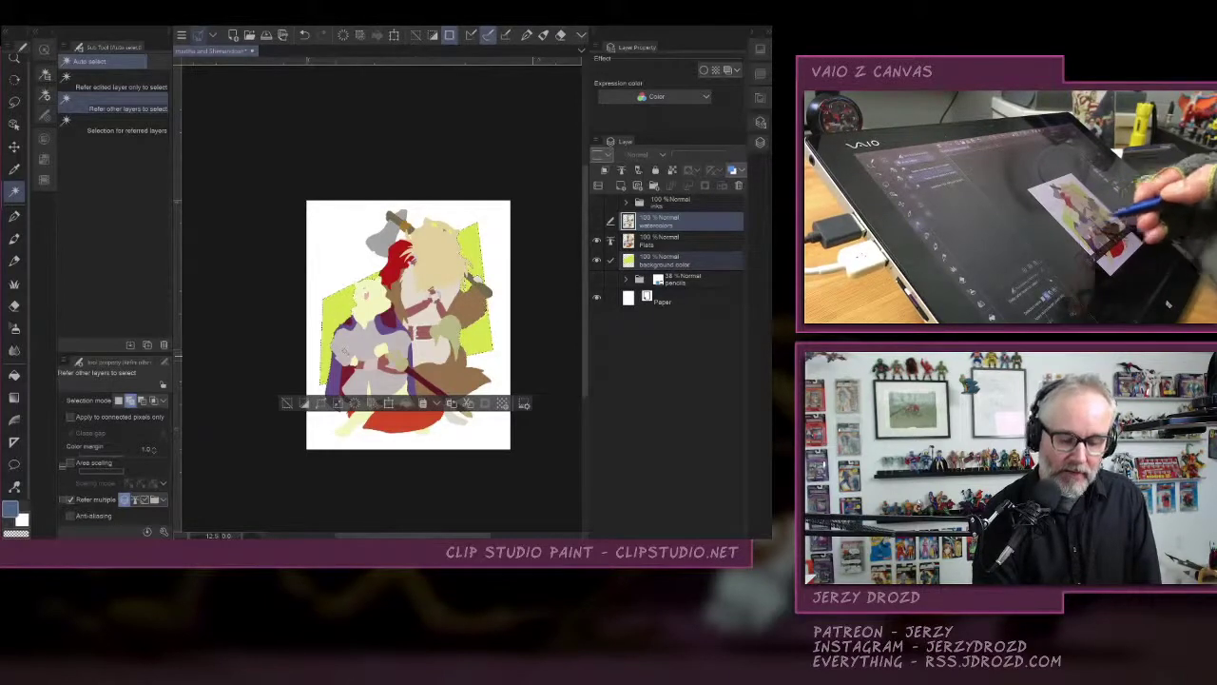
Restore watercolors and inks, and hide Flats and background color while keeping the background selection.
left_click(597, 220)
left_click(597, 201)
left_click(597, 240)
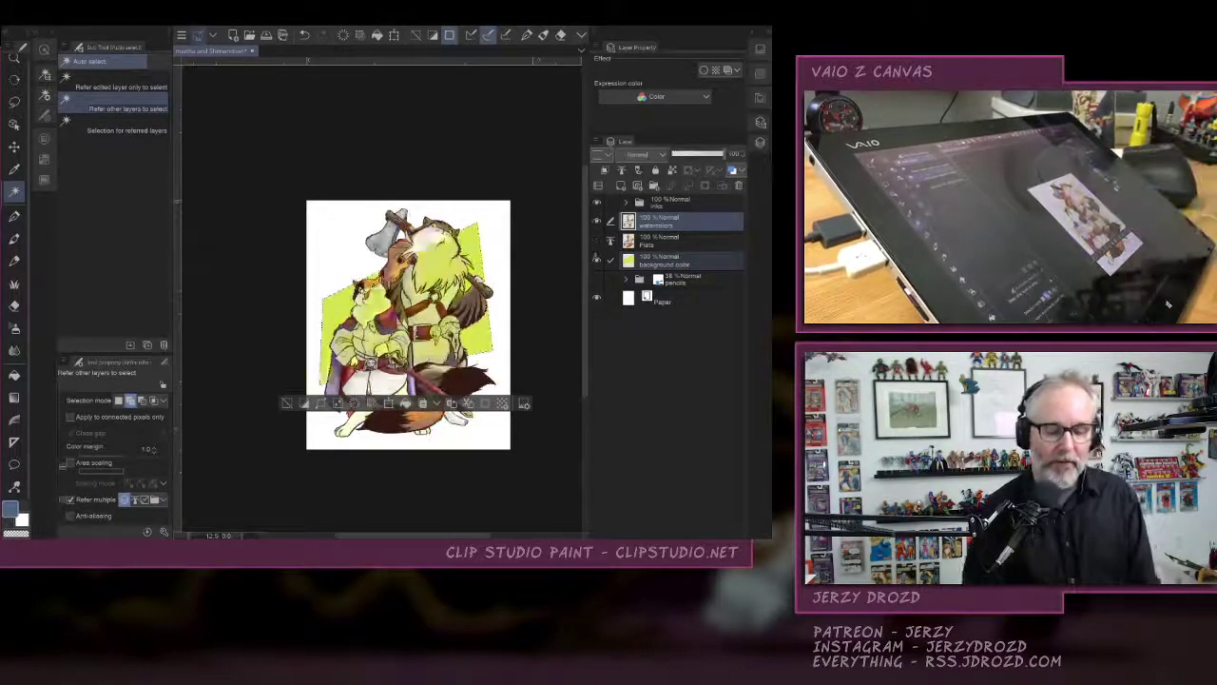
left_click(598, 260)
scroll(485, 293, "up", 5)
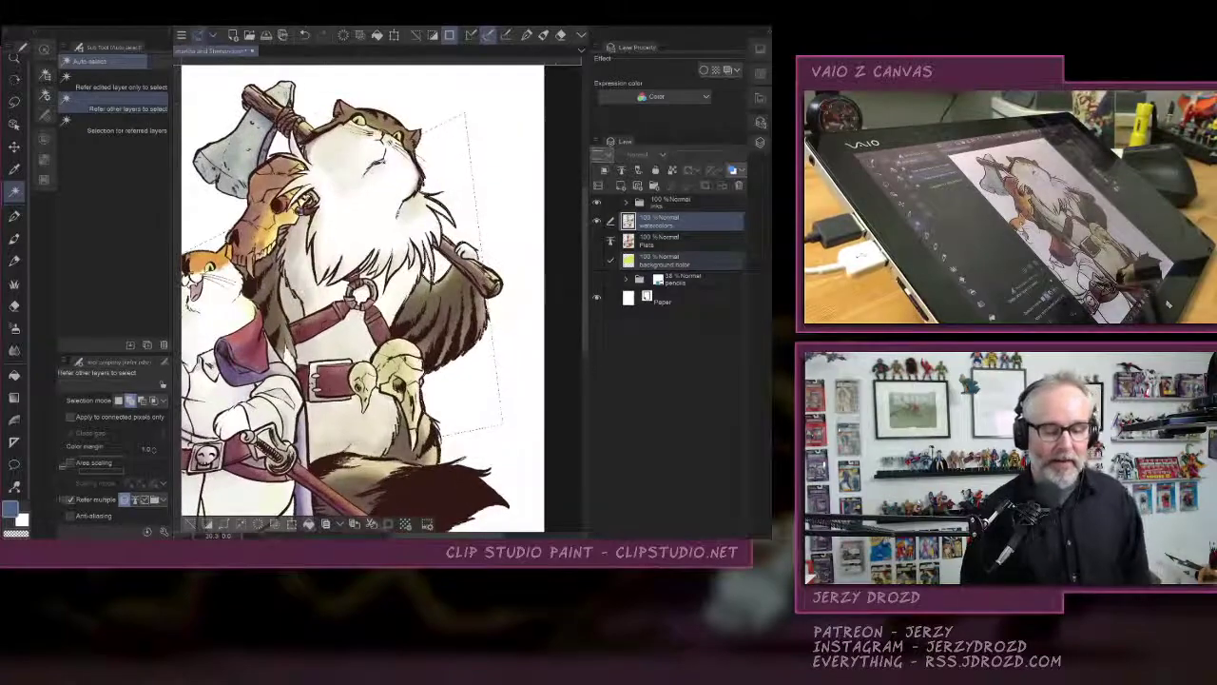
scroll(362, 295, "down", 5)
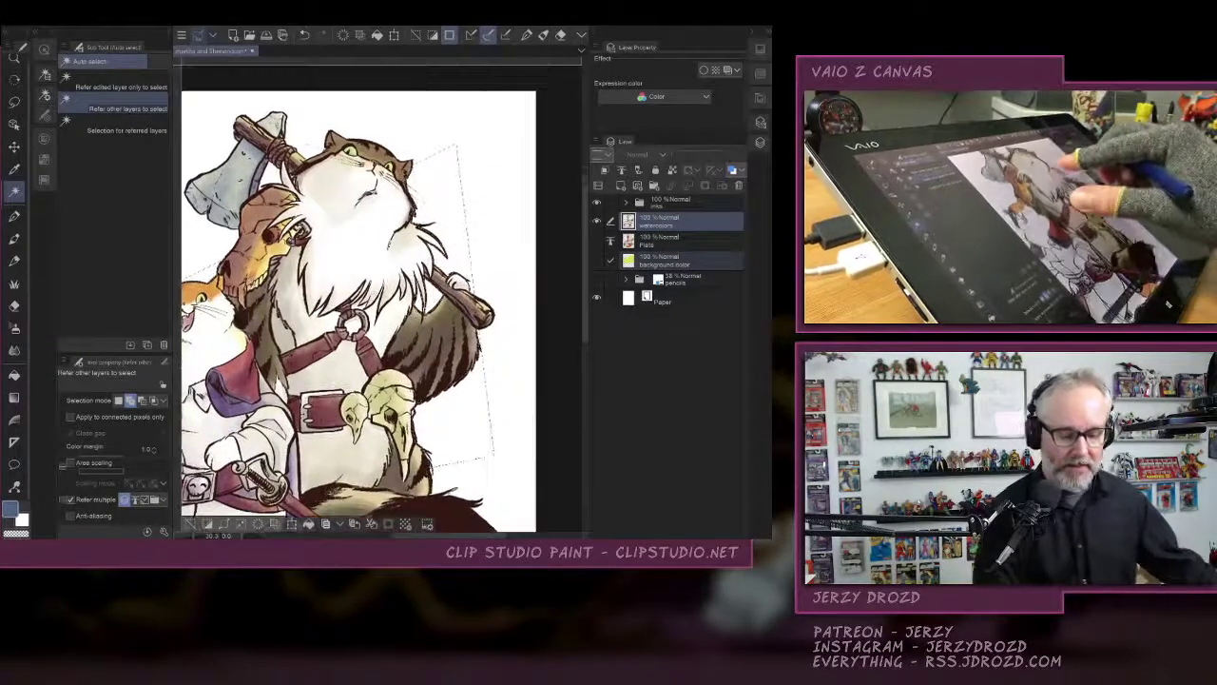
Sample a yellow-green from the watercolour swatch reference and lay a light Watercolor (Wet Wash) over the selected background.
left_click(760, 49)
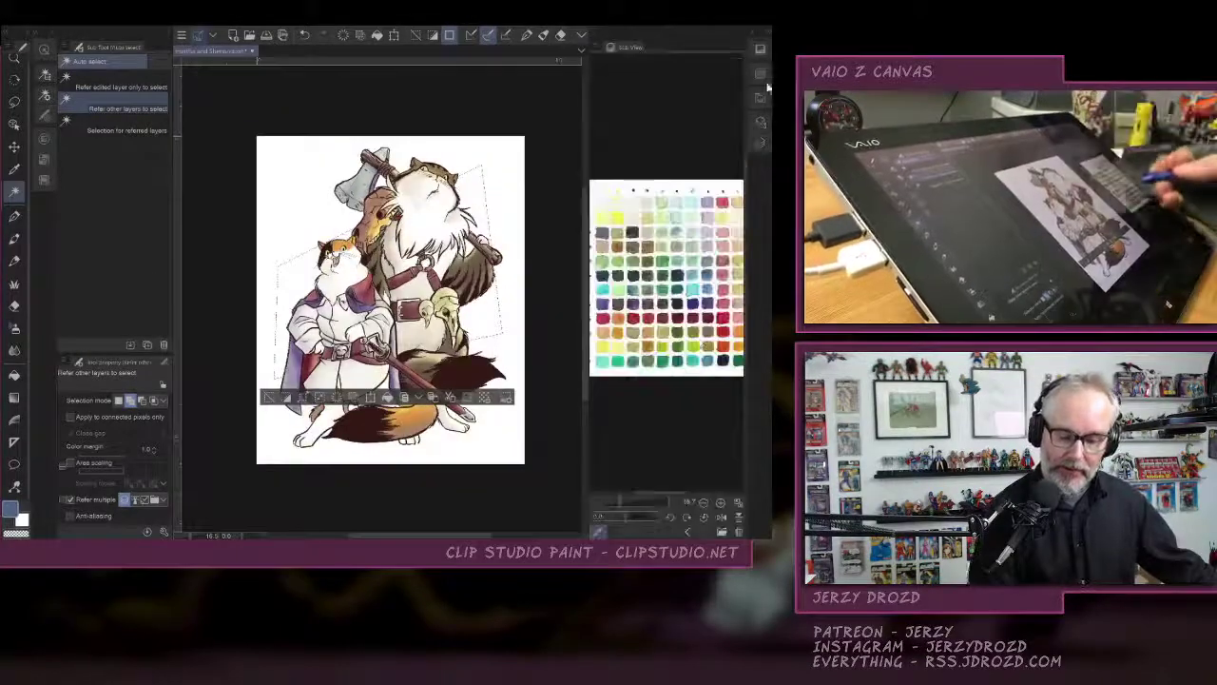
left_click(696, 345)
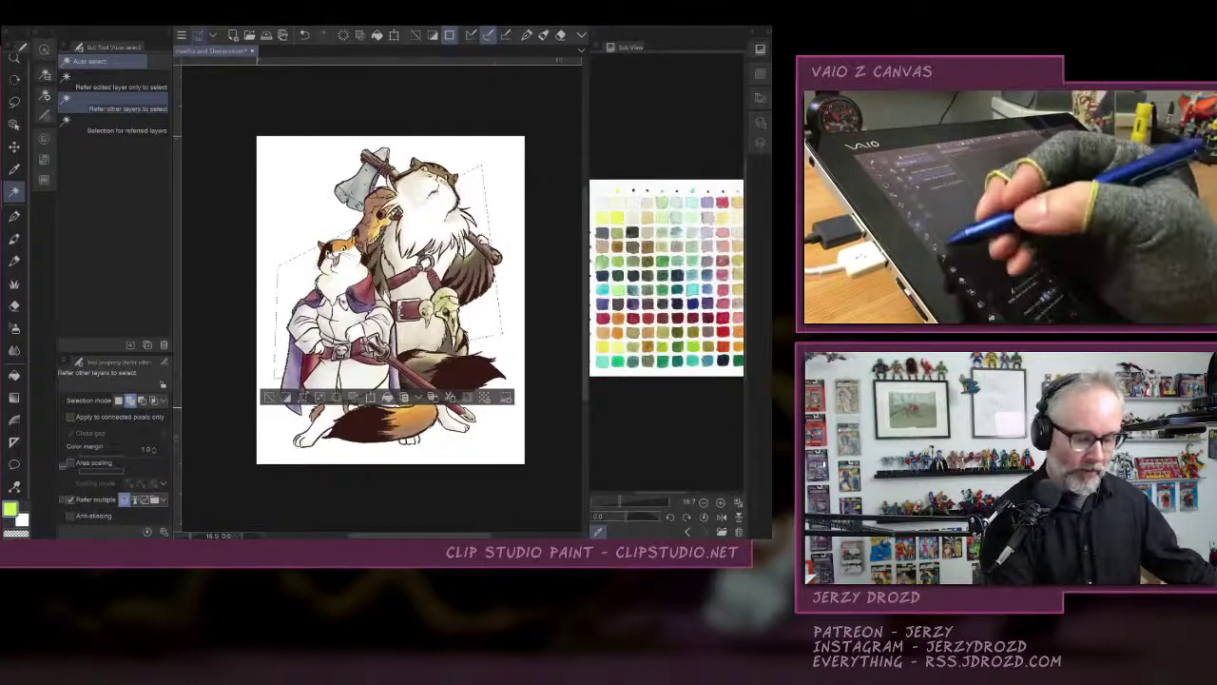
key("b")
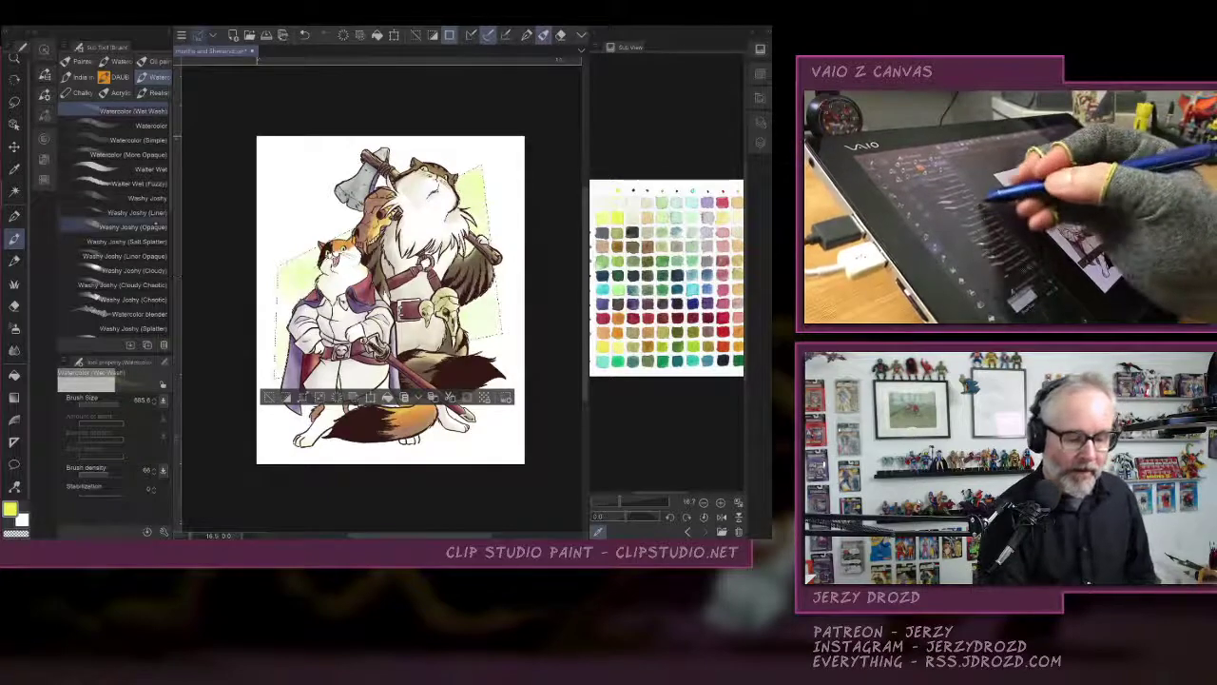
Enlarge the Washy Joshy (Cloudy Chaotic) brush and add yellow texture to the background, undoing the trial stroke beside the smaller cat.
left_click(123, 183)
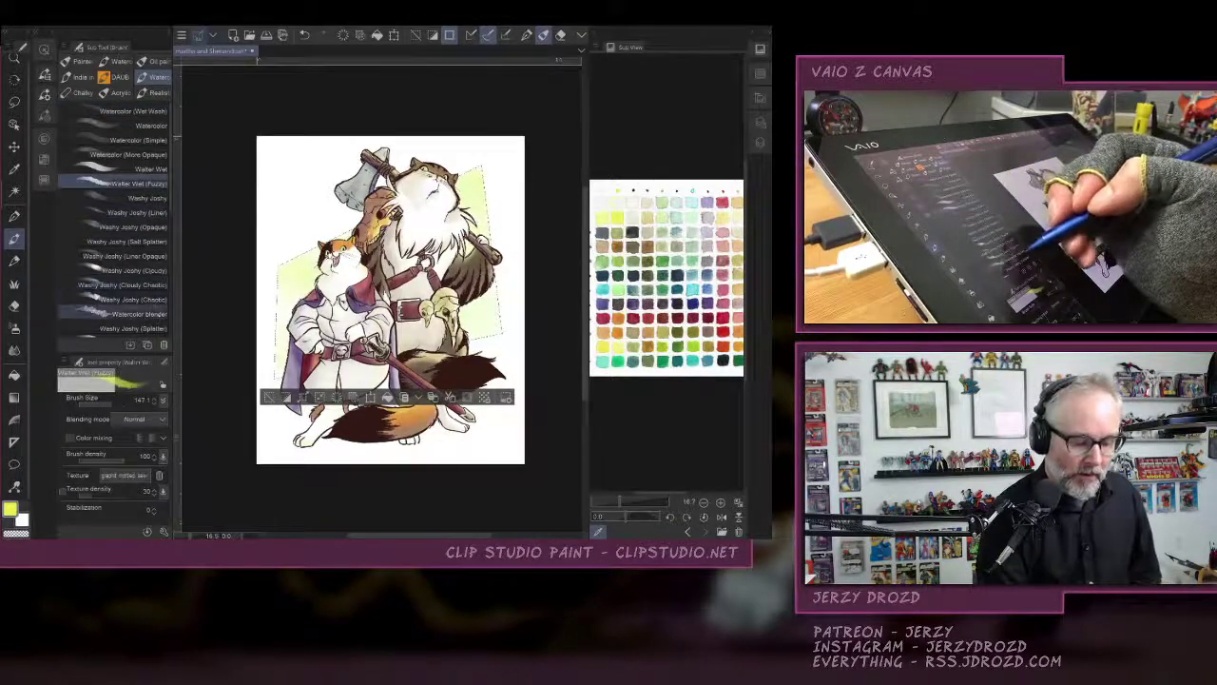
left_click(123, 285)
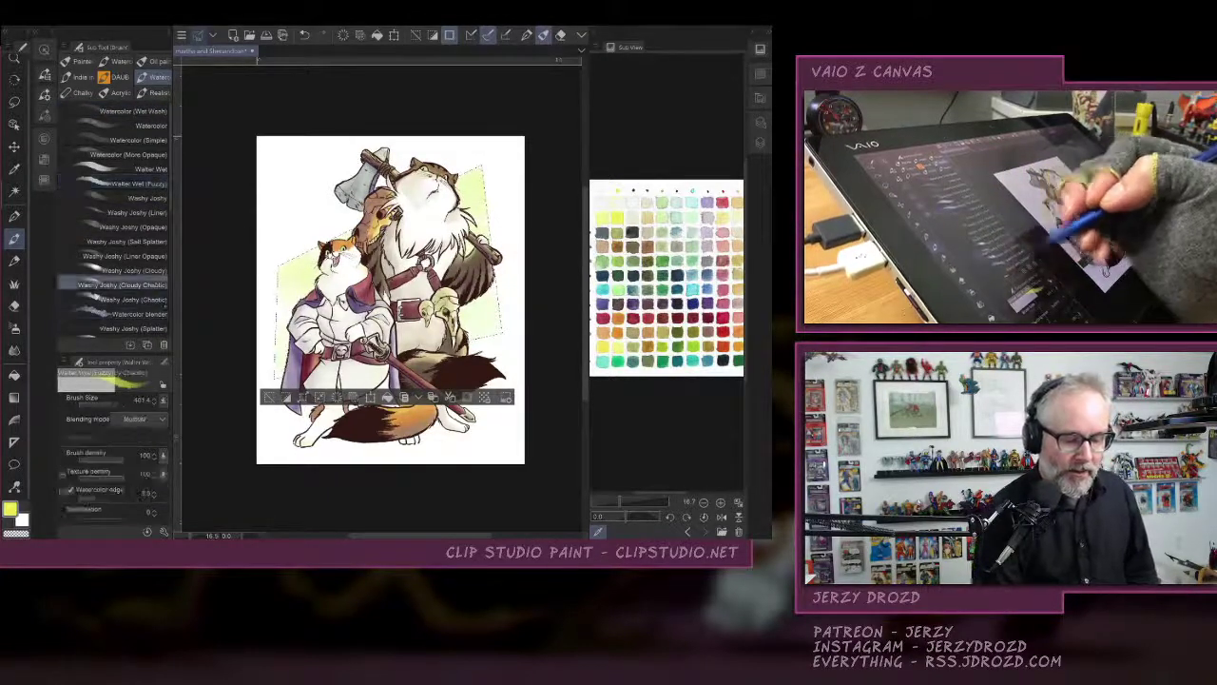
left_click(127, 405)
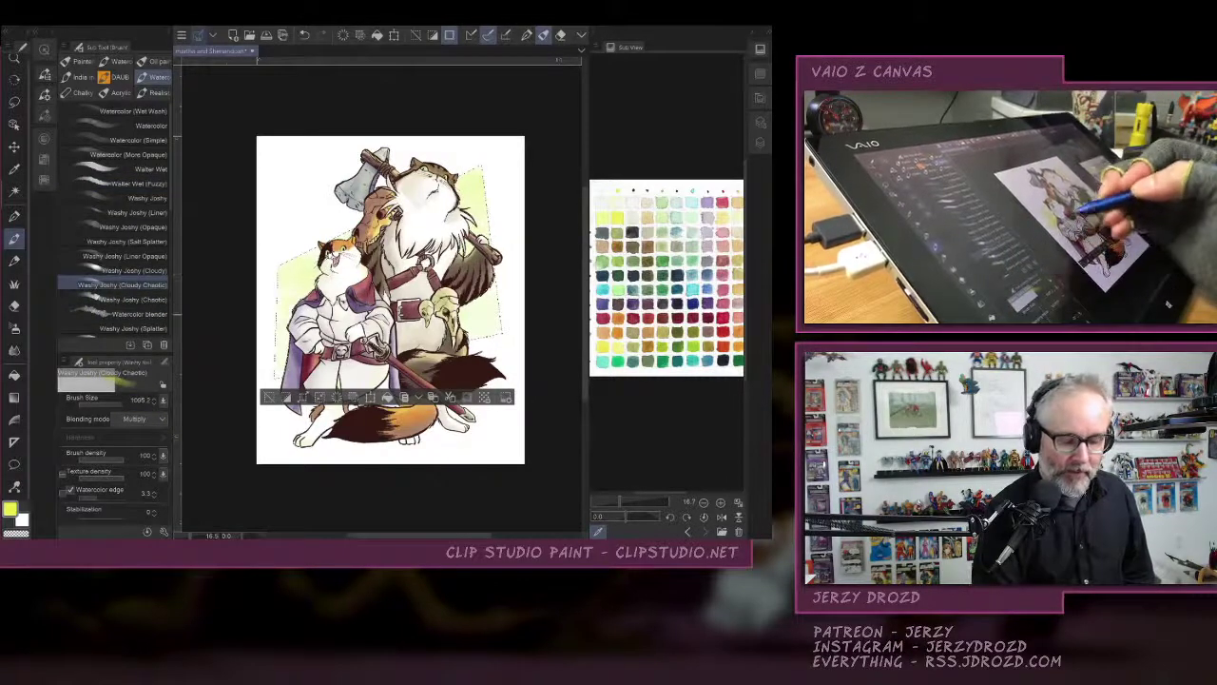
left_click_drag(280, 314, 318, 250)
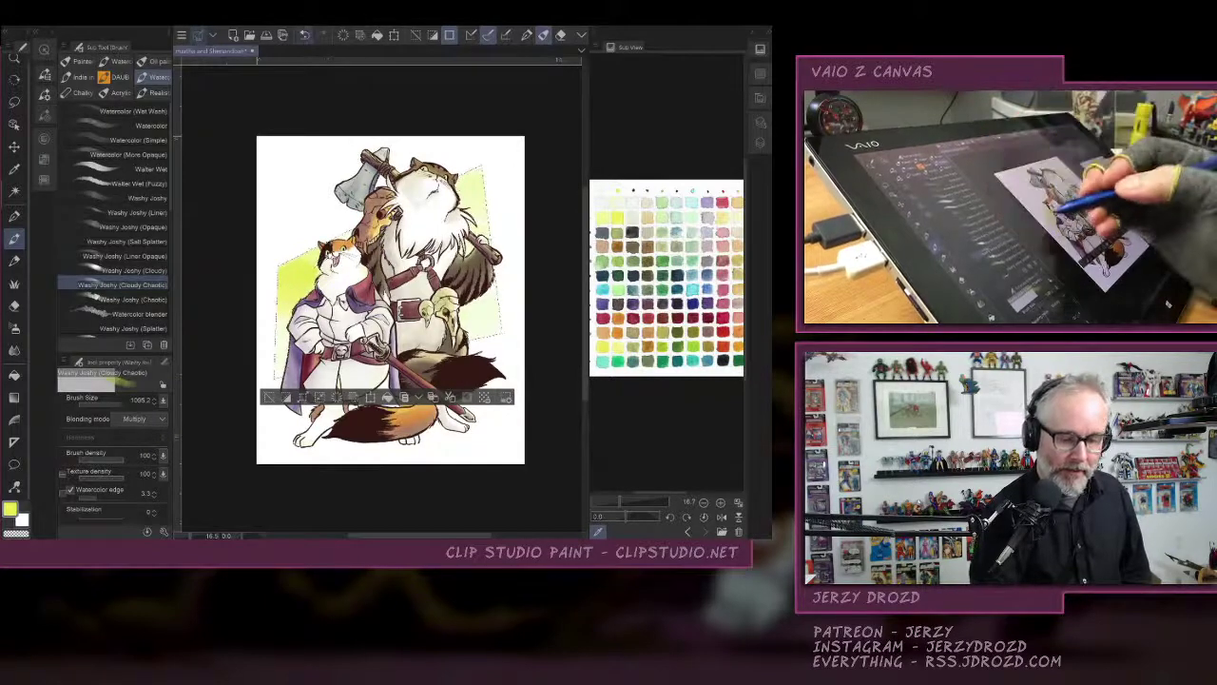
key("ctrl+z")
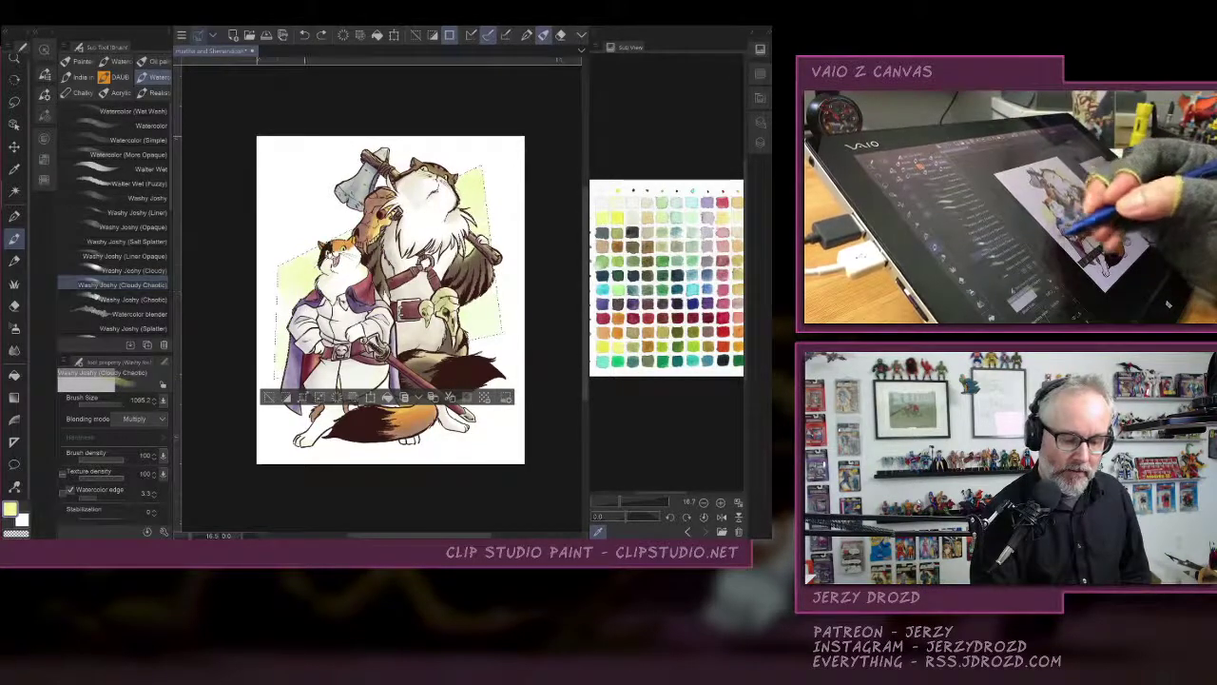
left_click_drag(487, 328, 498, 286)
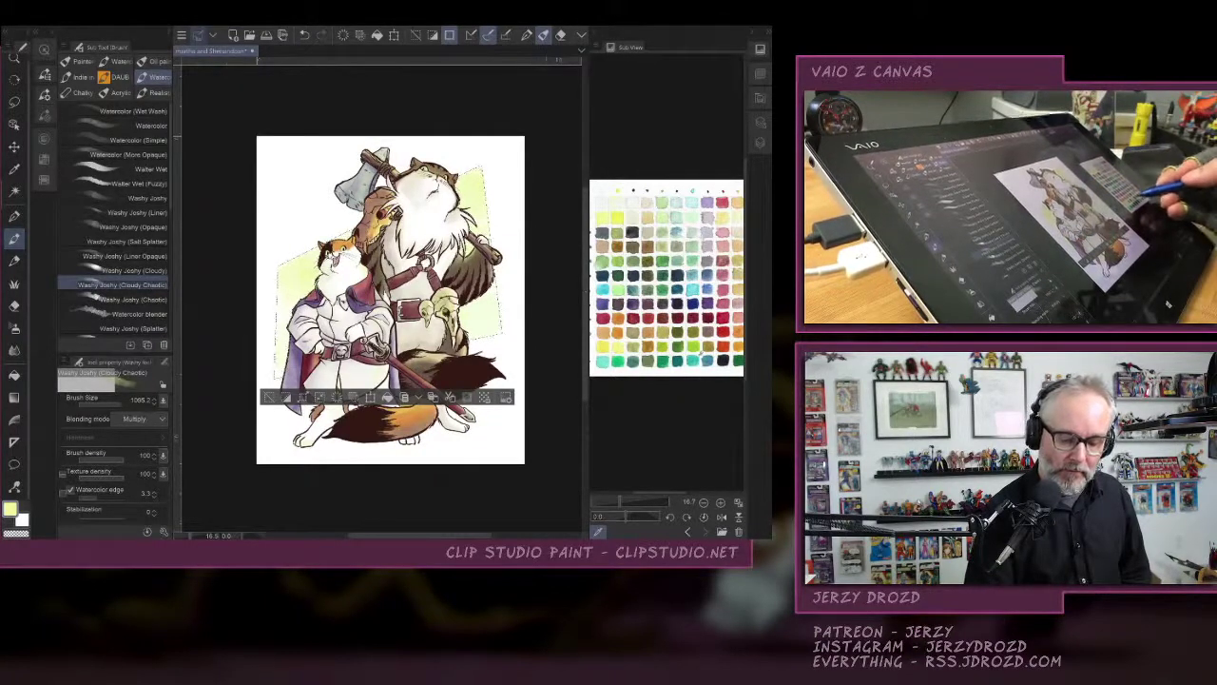
Sample a deeper green and build up cloudy texture on both sides of the background, strongest beside the larger cat.
left_click(692, 345)
left_click_drag(491, 293, 472, 321)
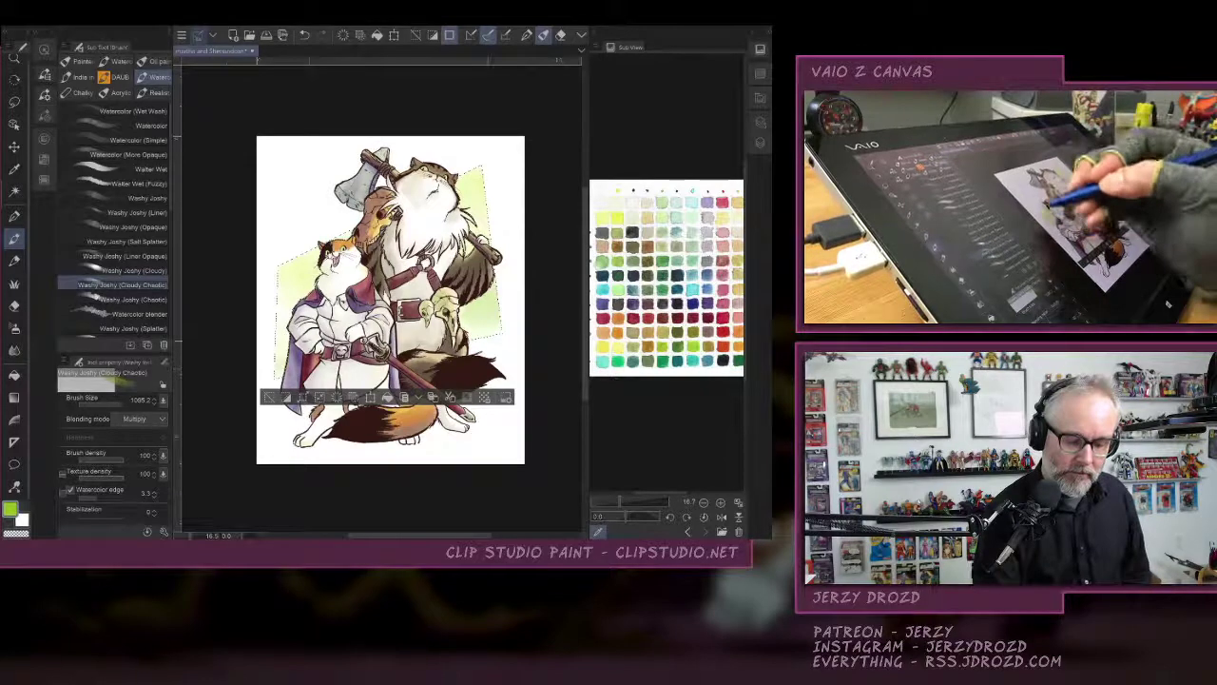
left_click_drag(309, 267, 282, 333)
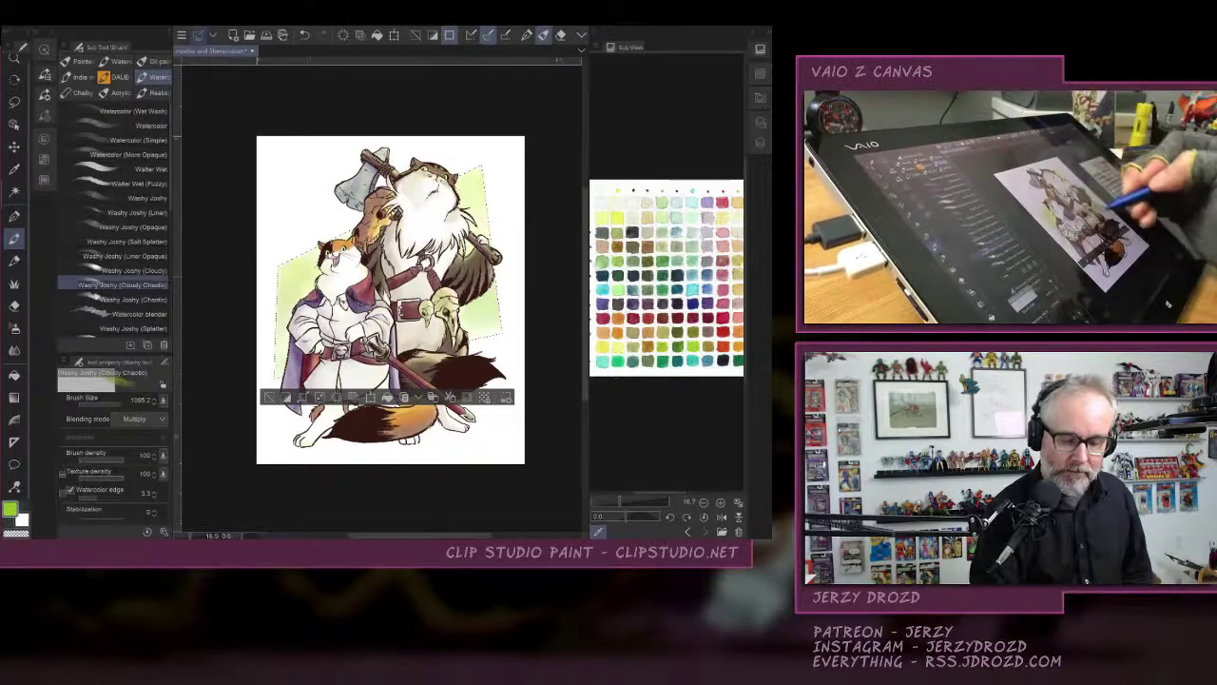
left_click_drag(500, 306, 474, 333)
left_click_drag(494, 282, 469, 328)
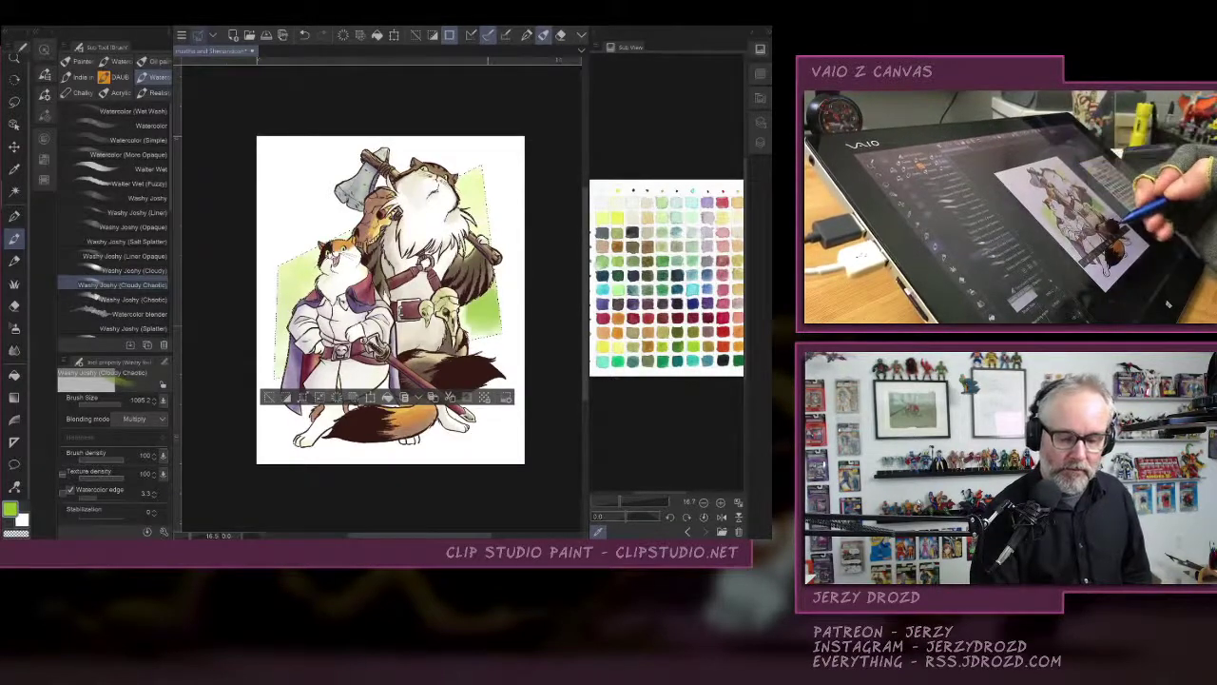
left_click_drag(487, 188, 468, 254)
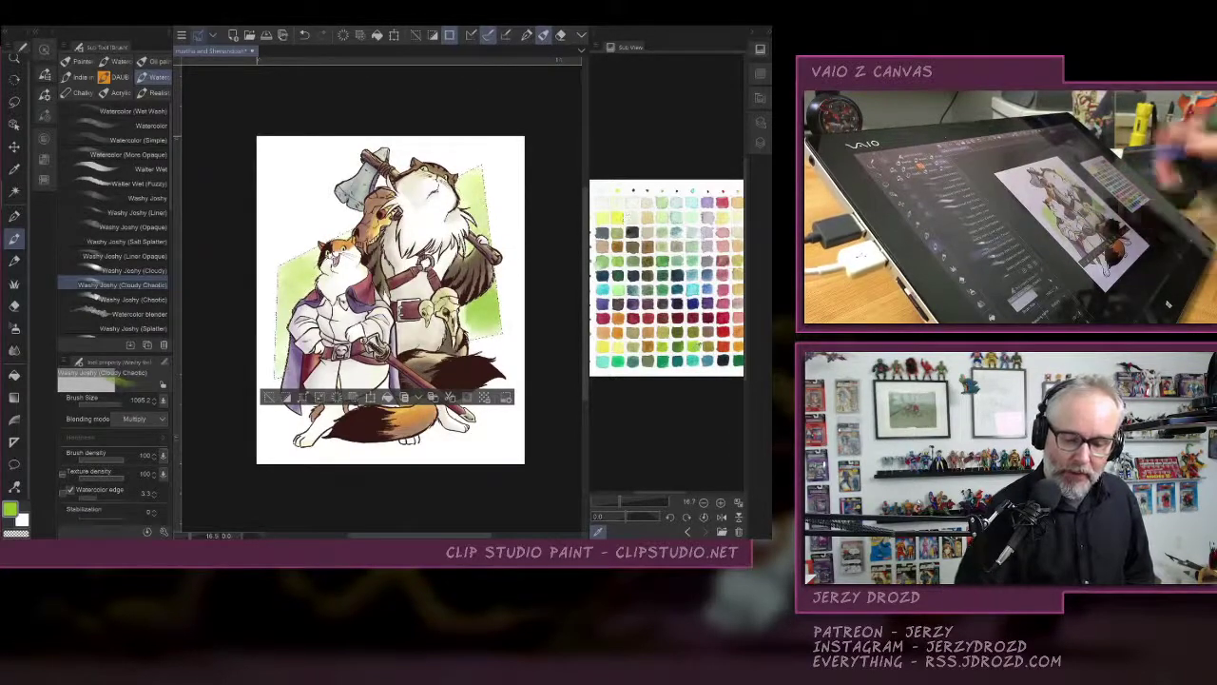
Deepen the background with muted green strokes beside the skull, near the axe cat's head and behind the smaller cat.
left_click_drag(708, 403, 672, 403)
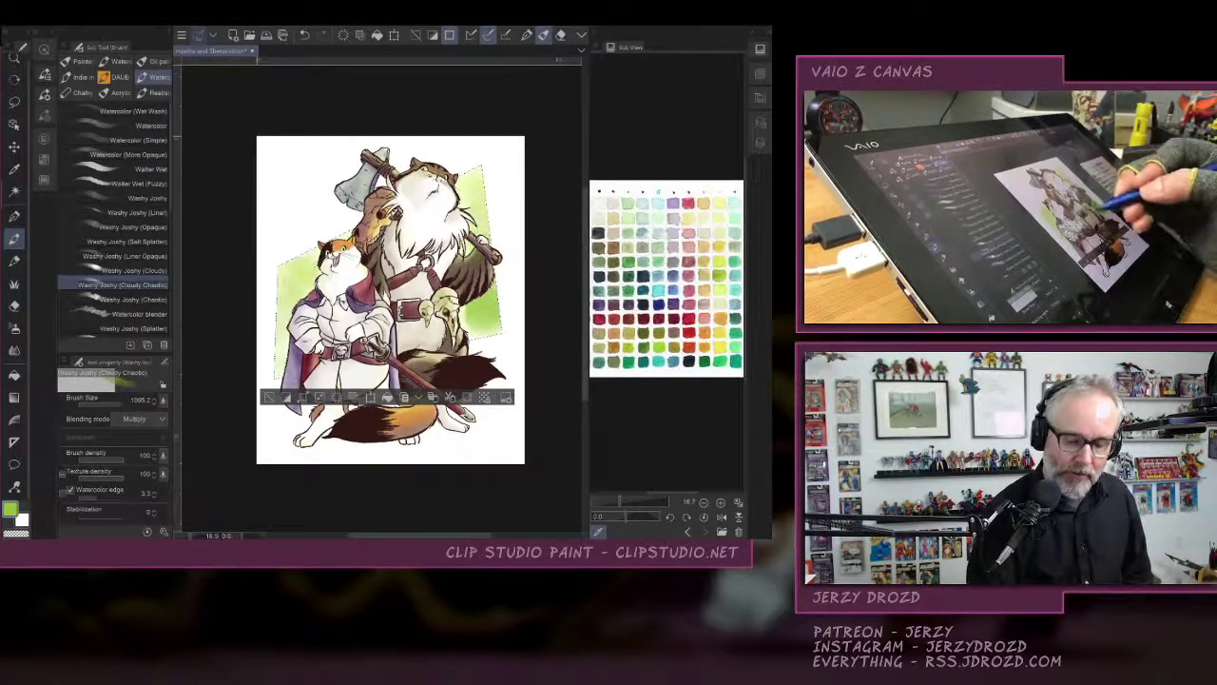
left_click_drag(486, 316, 495, 339)
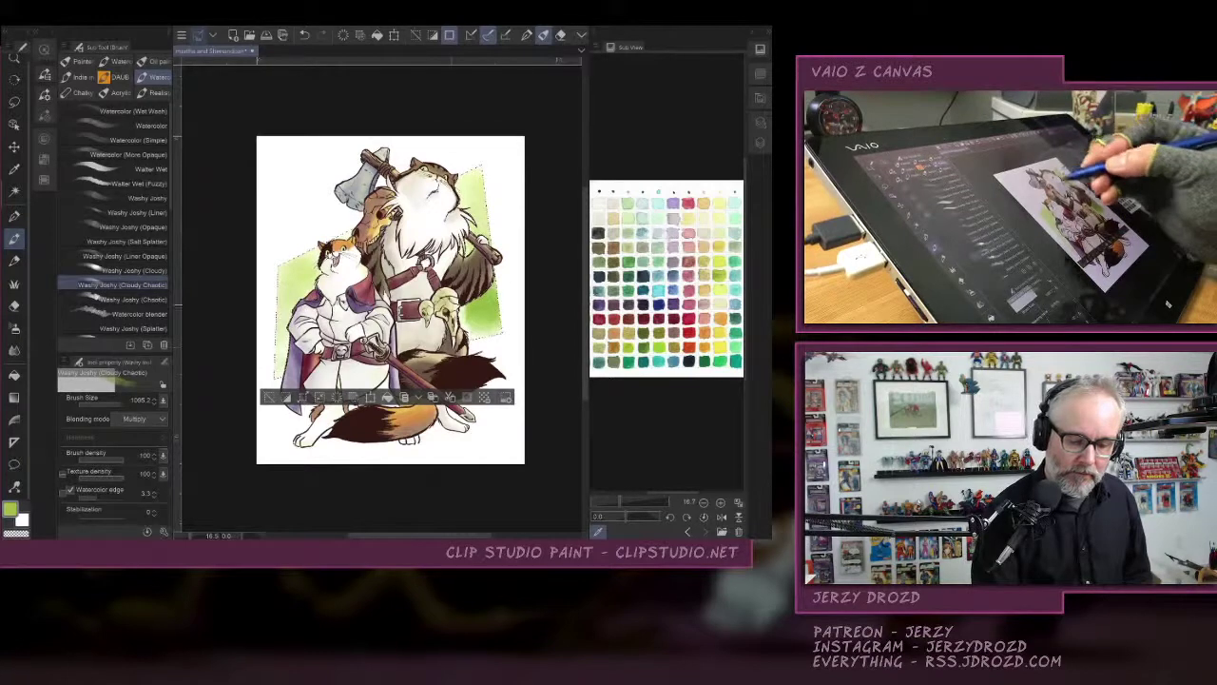
mouse_move(464, 227)
left_mouse_down()
mouse_move(483, 205)
mouse_move(481, 183)
left_mouse_up()
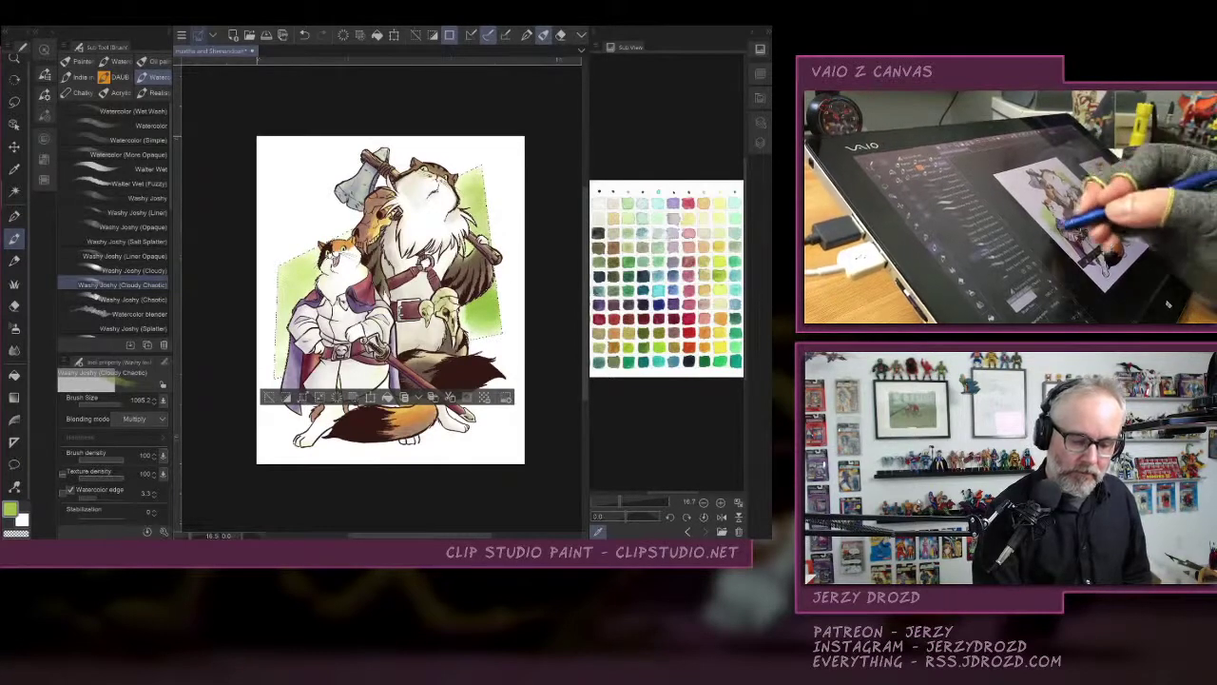
left_click_drag(320, 273, 312, 286)
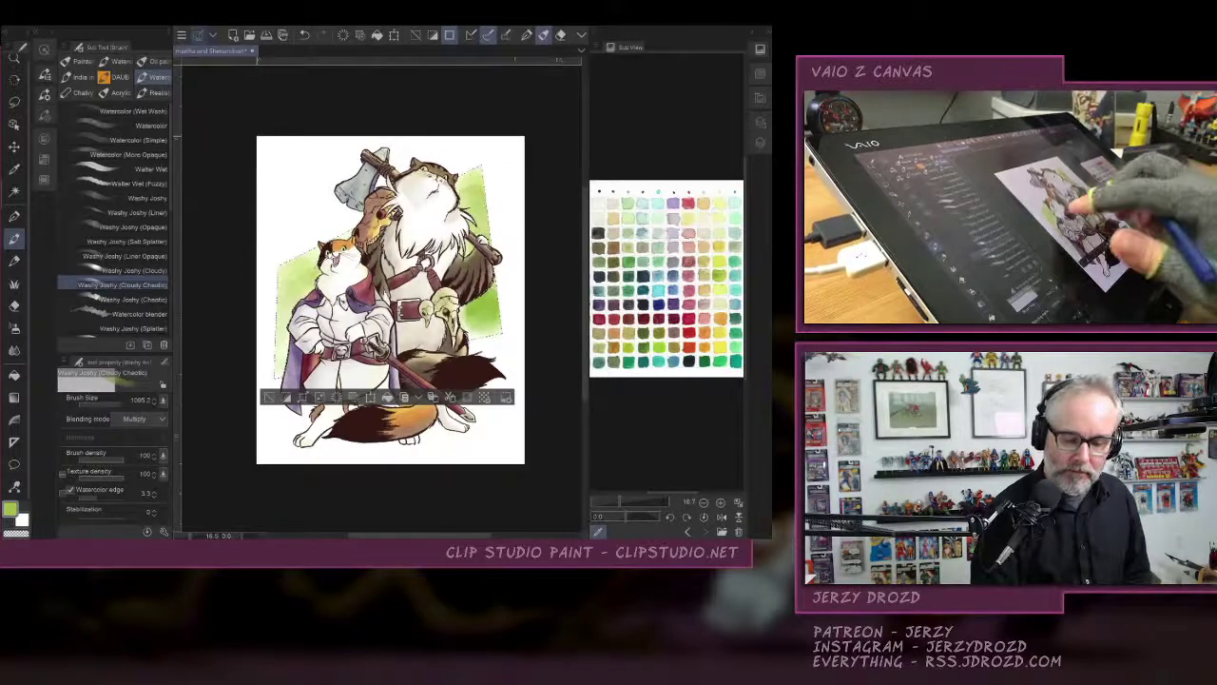
Glaze the background with pale yellow and yellow-green, switching to the Watercolor brush, and clear the selection.
left_click_drag(409, 304, 459, 300)
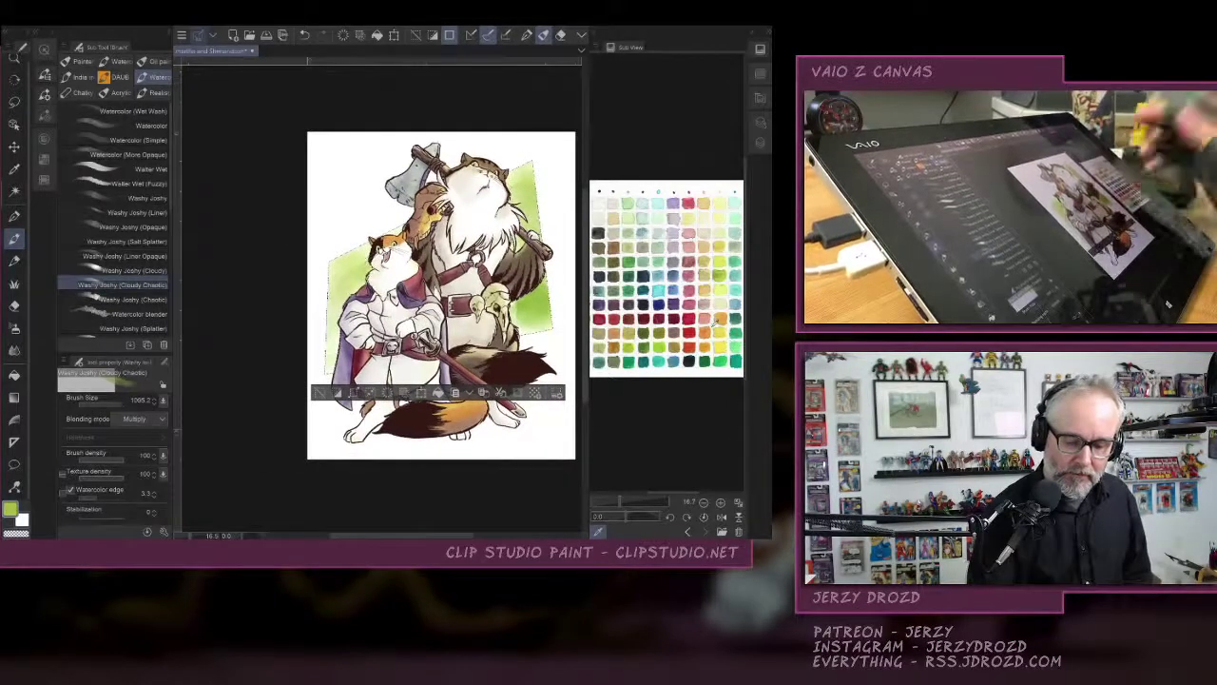
left_click_drag(630, 210, 676, 210)
left_click(616, 219)
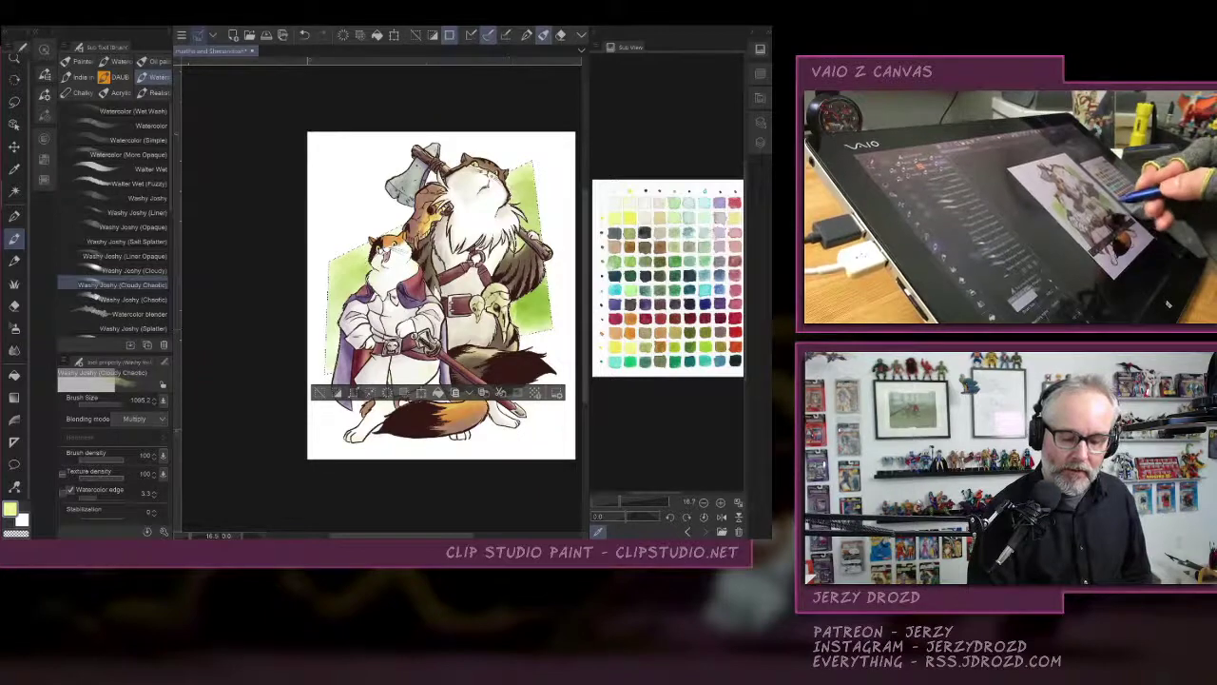
left_click_drag(441, 295, 375, 312)
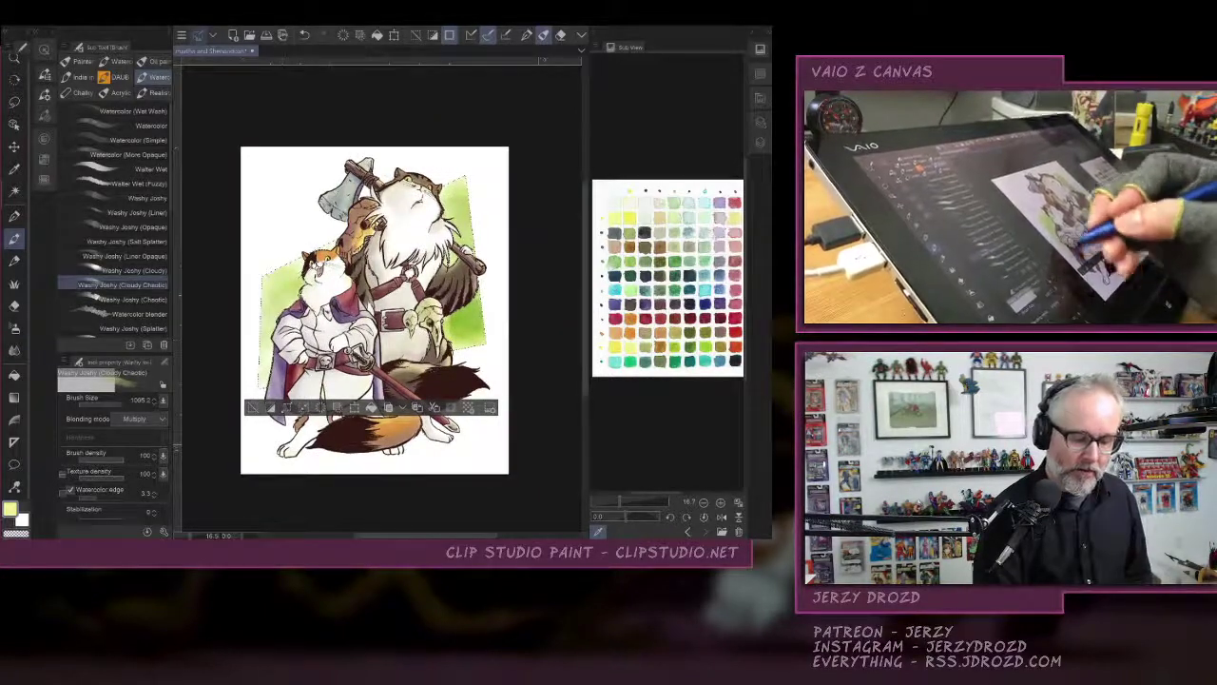
left_click(133, 126)
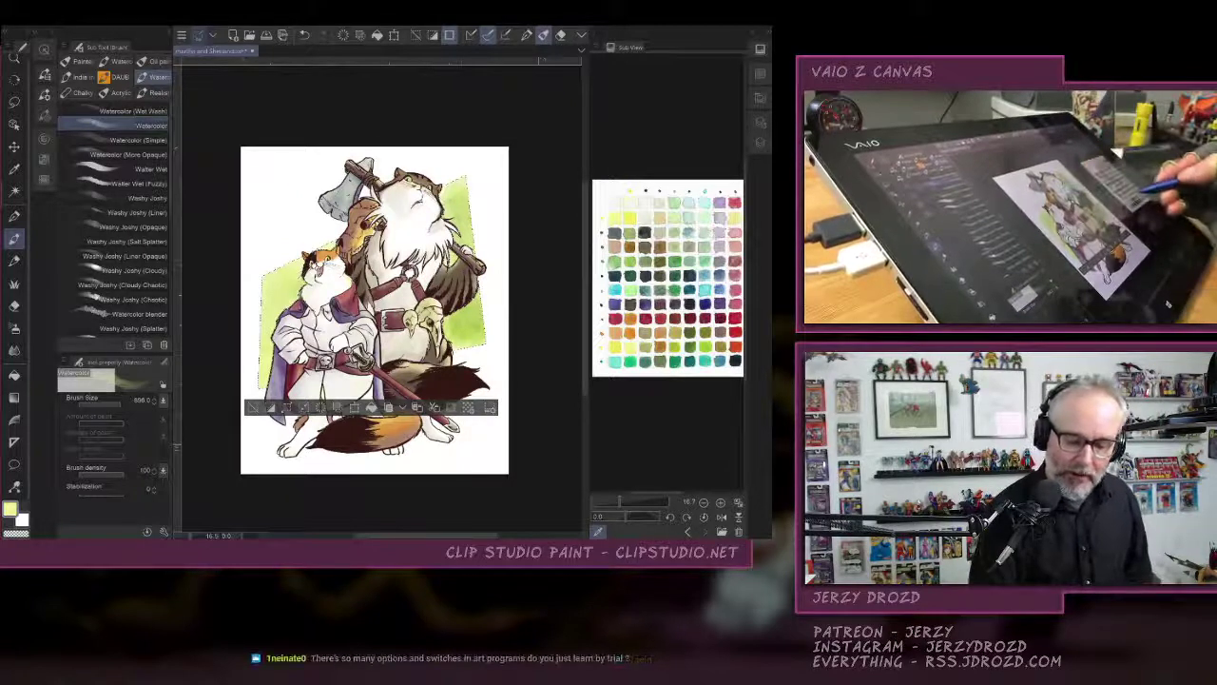
left_click(707, 347)
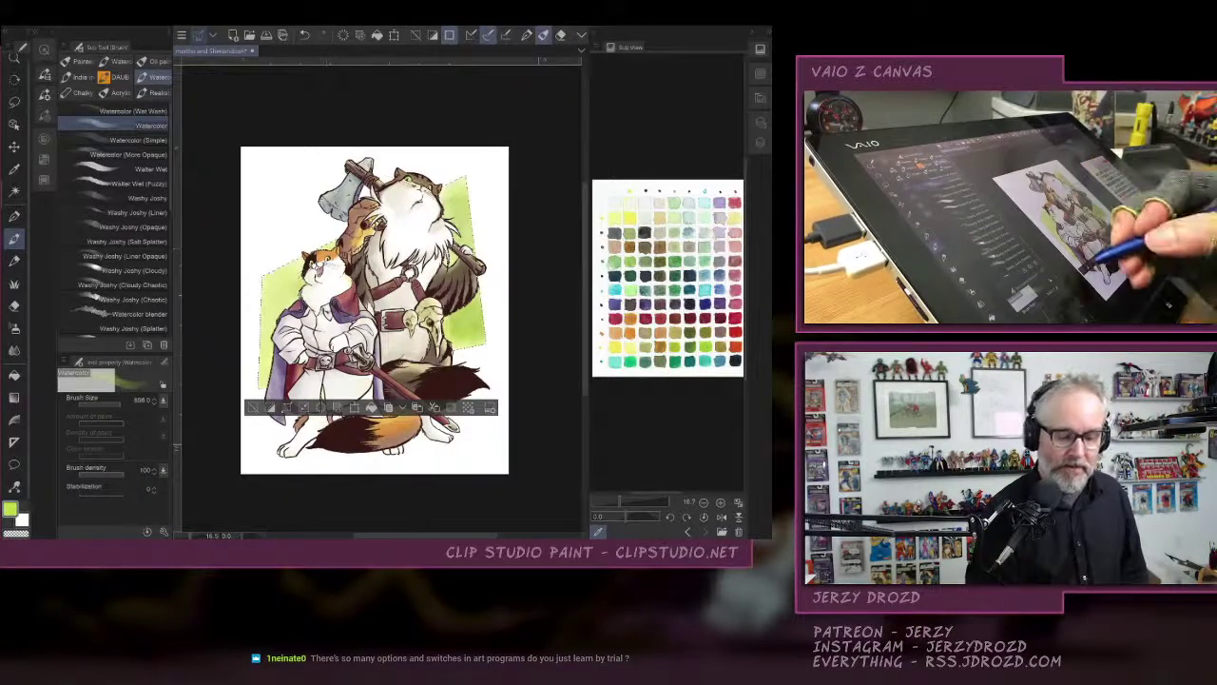
key("ctrl+d")
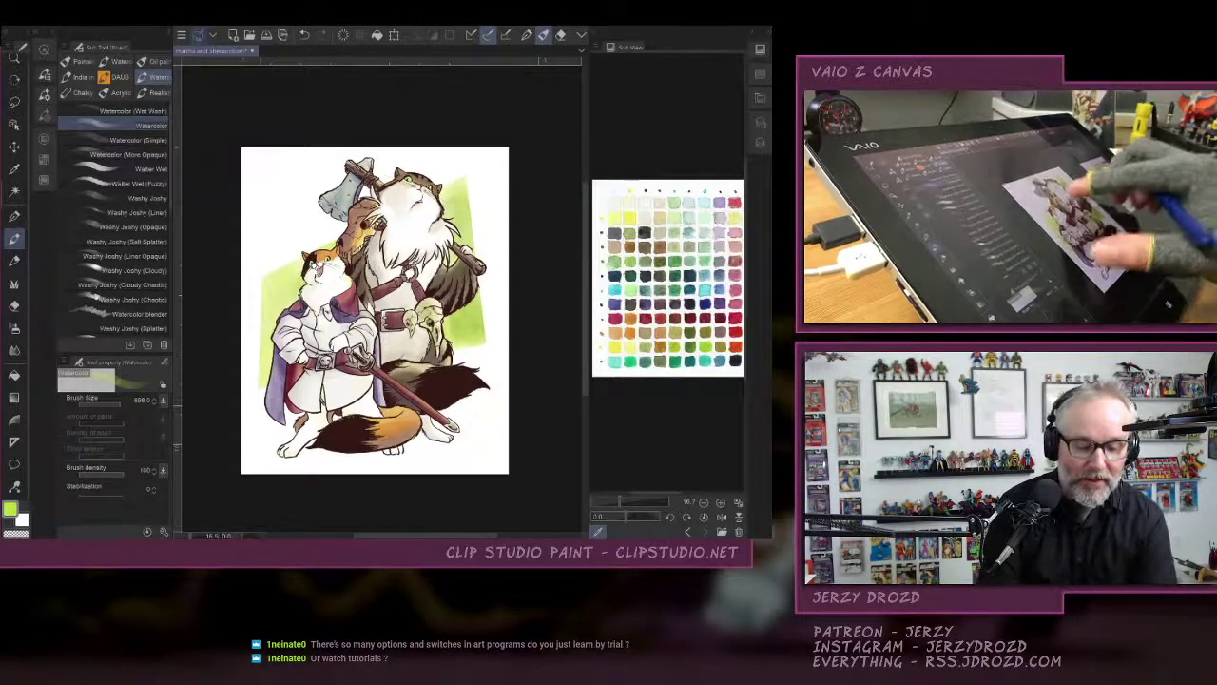
scroll(386, 323, "up", 2)
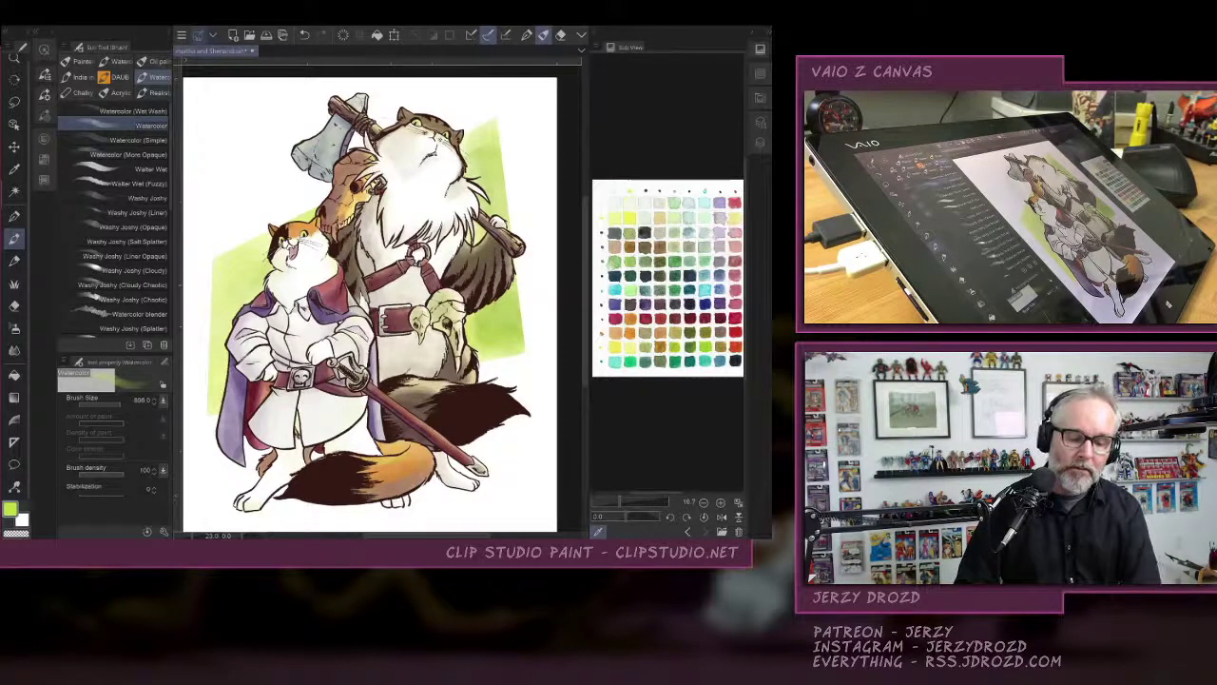
scroll(408, 359, "up", 3)
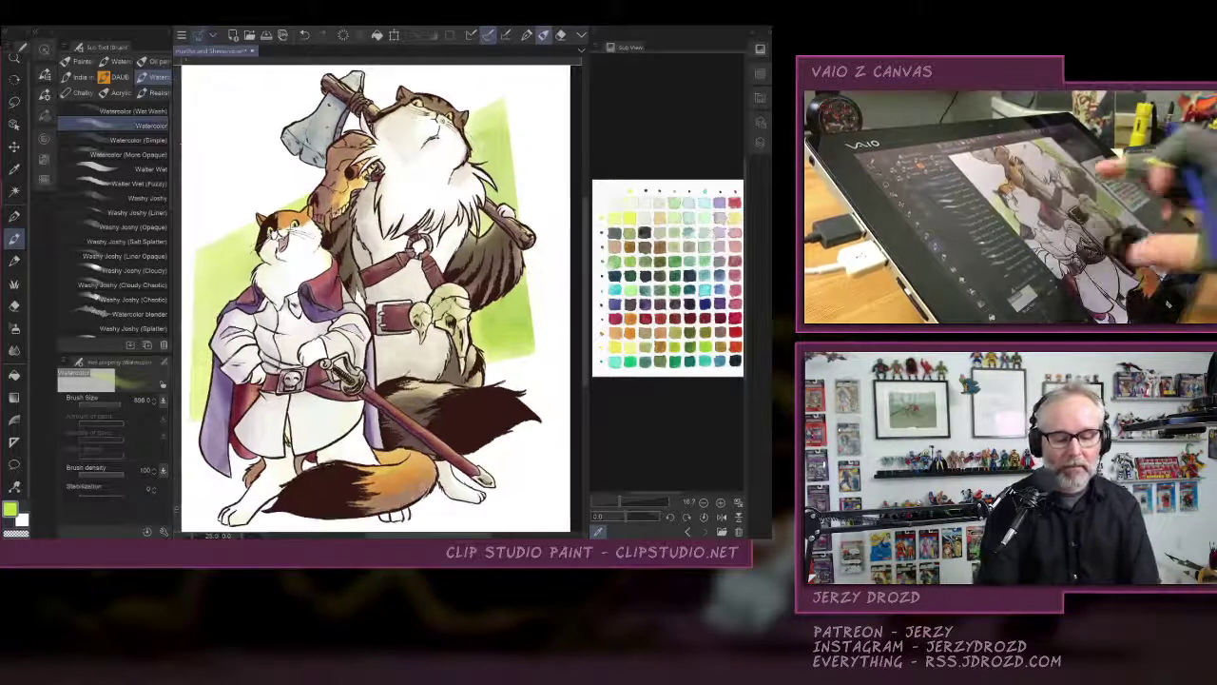
key("ctrl+0")
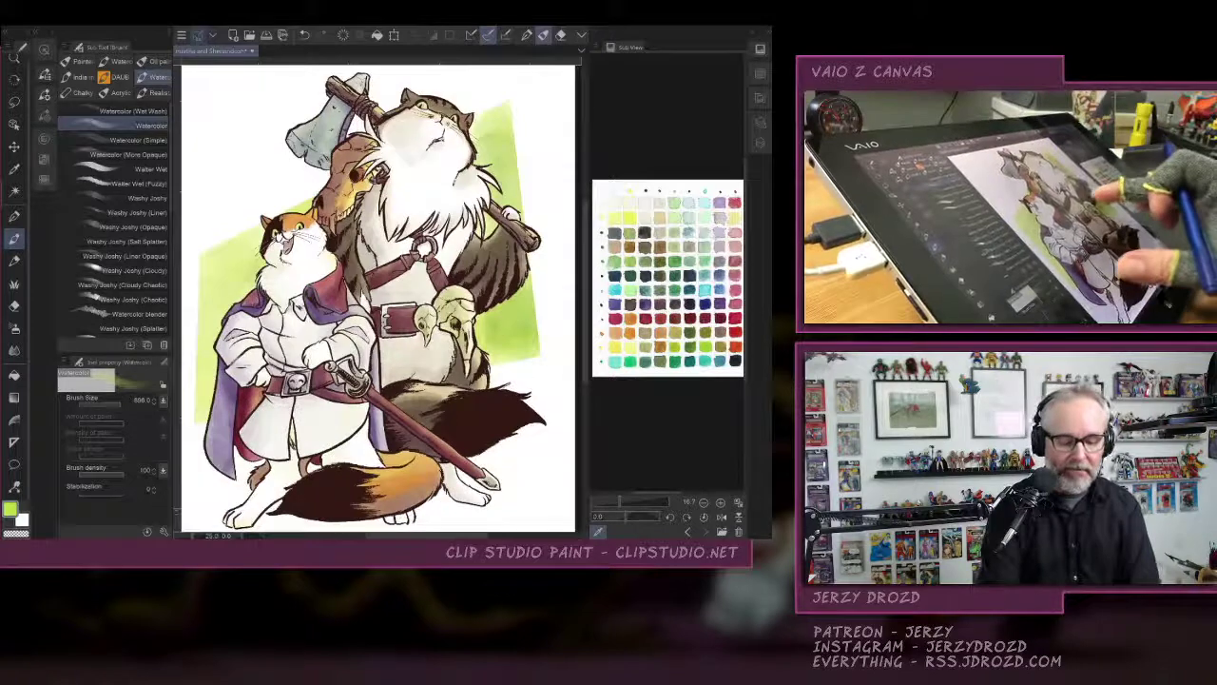
scroll(378, 297, "down", 1)
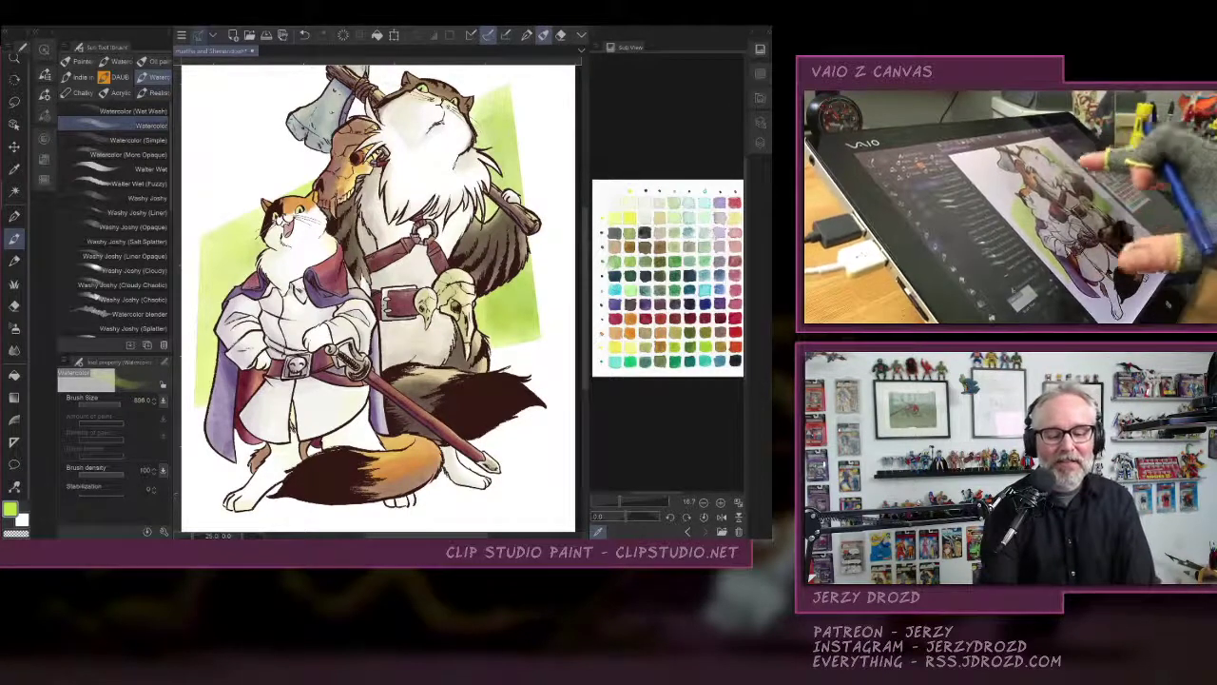
scroll(399, 314, "down", 1)
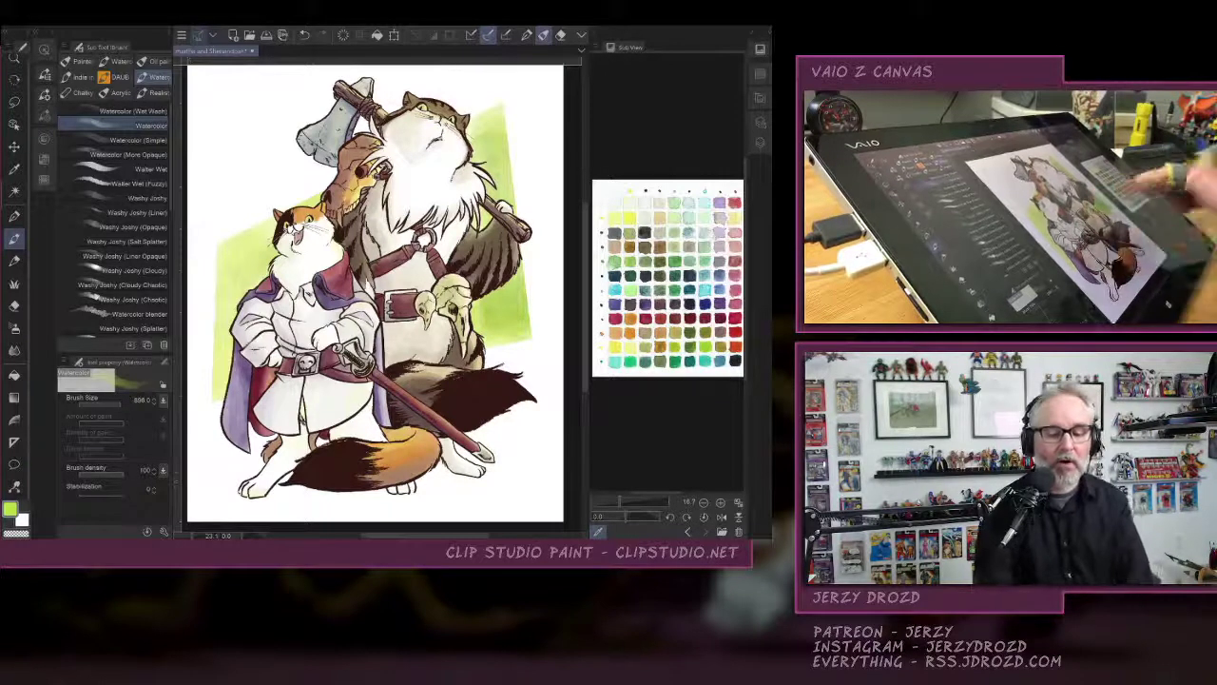
Review the whole illustration with the side panels hidden, then examine the cats and background more closely.
scroll(375, 293, "down", 1)
left_click(760, 142)
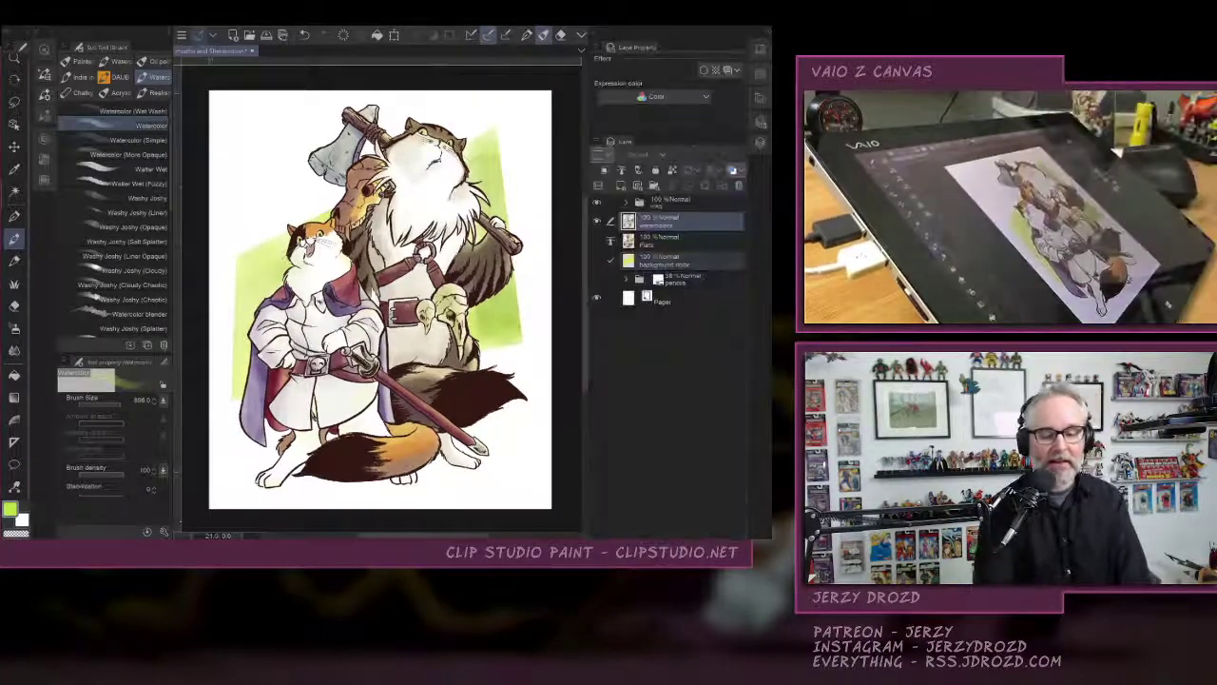
left_click(43, 49)
left_click(760, 141)
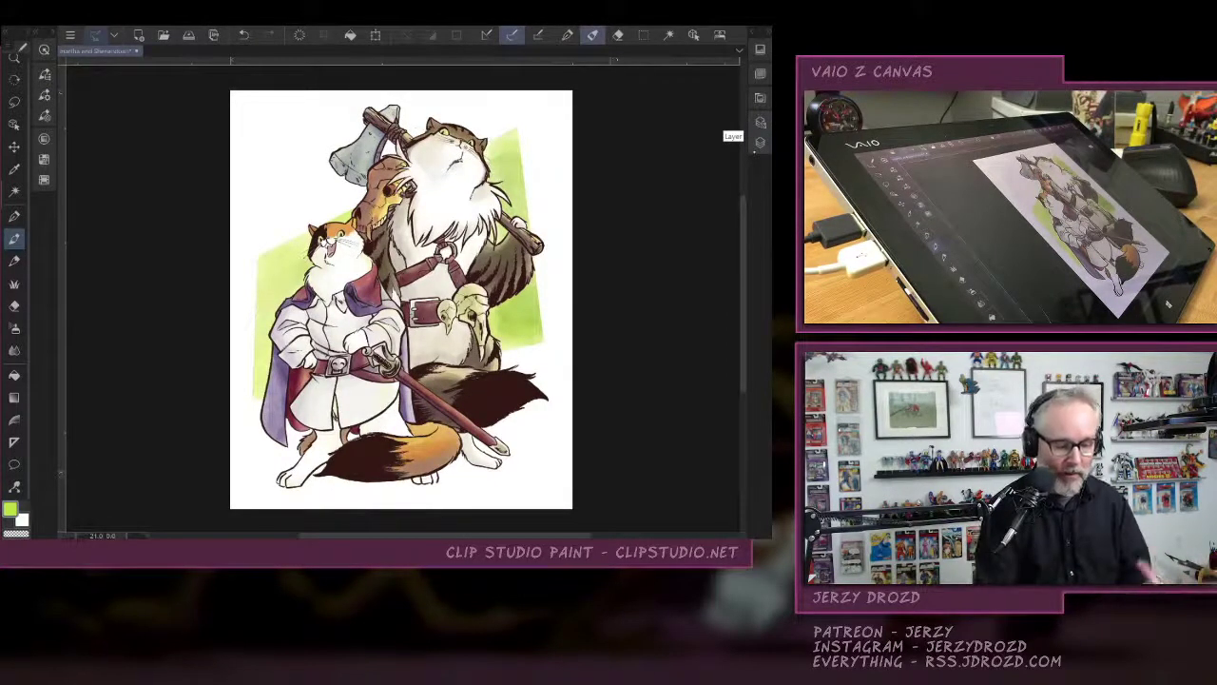
left_click_drag(160, 234, 162, 217)
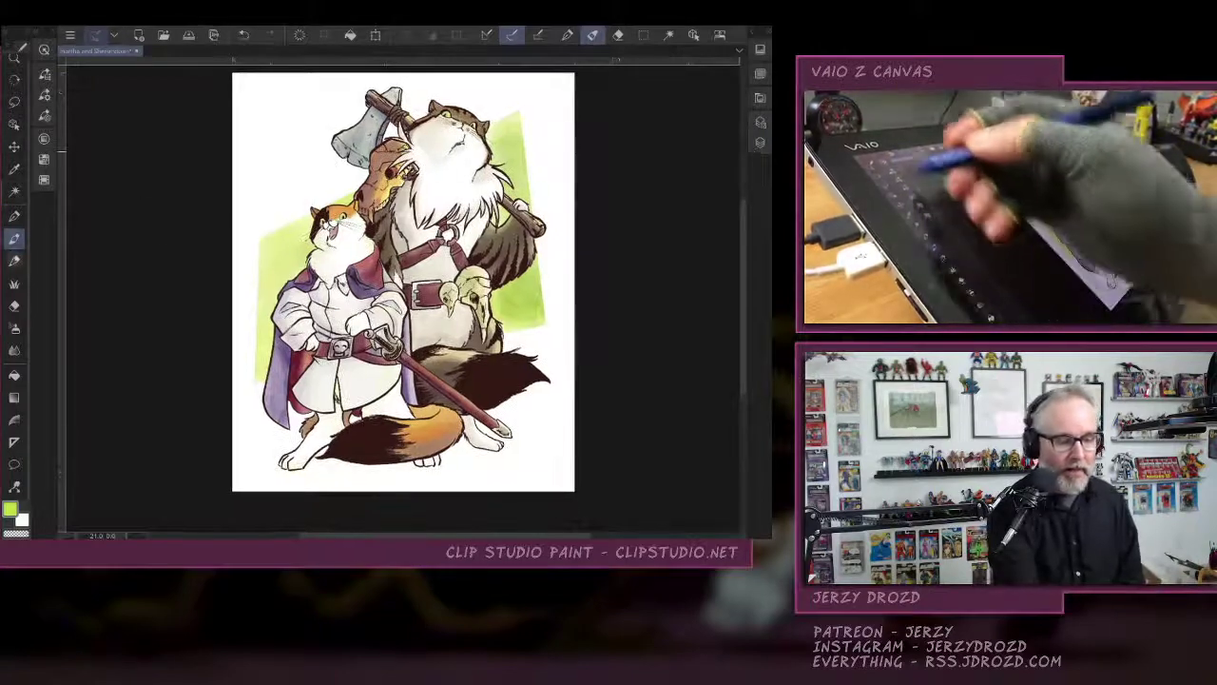
left_click(59, 33)
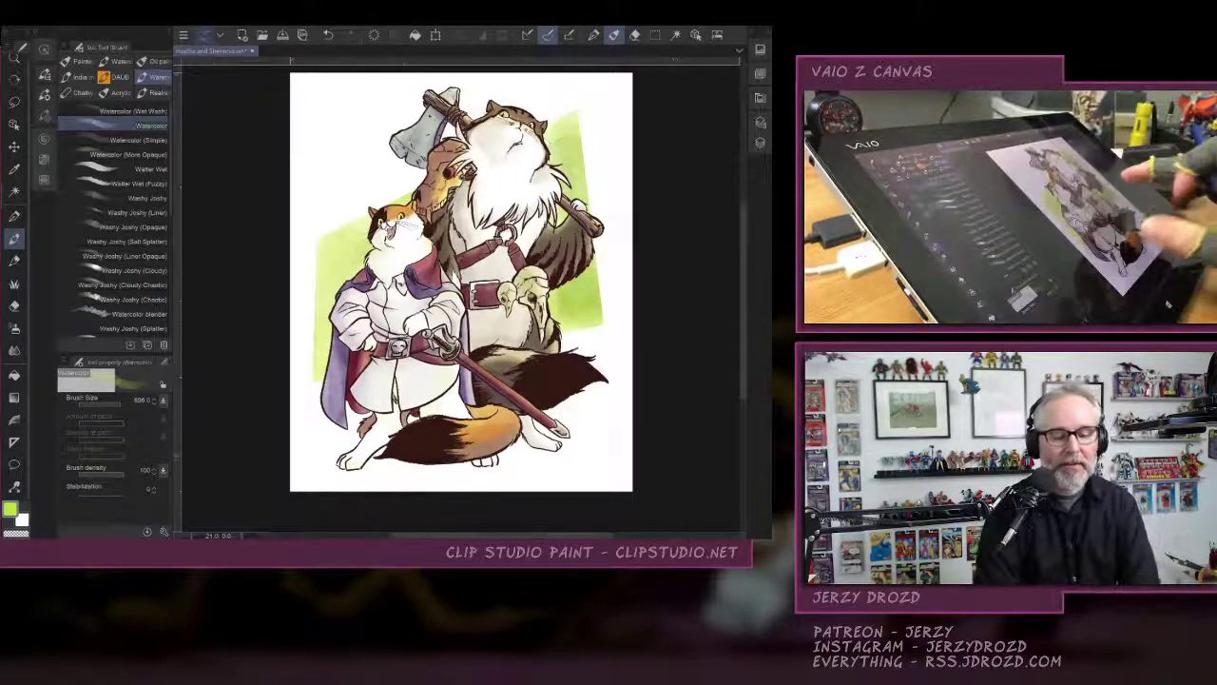
scroll(515, 390, "up", 1)
scroll(457, 285, "up", 1)
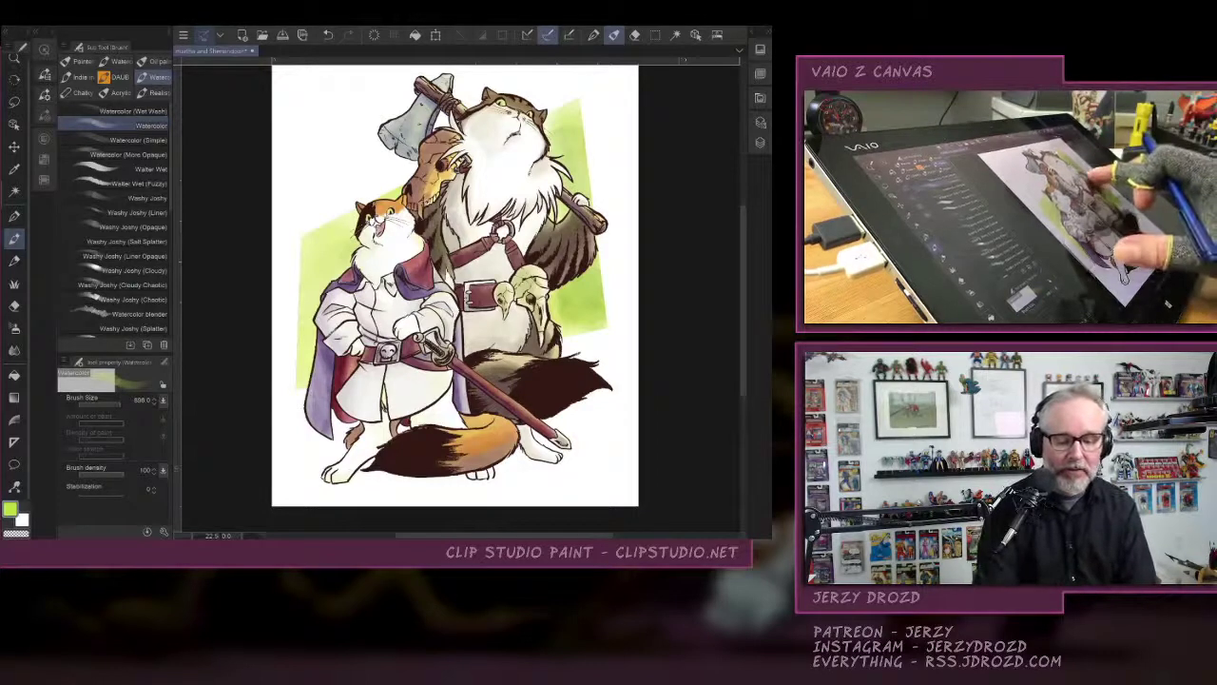
scroll(452, 286, "up", 1)
scroll(504, 369, "up", 1)
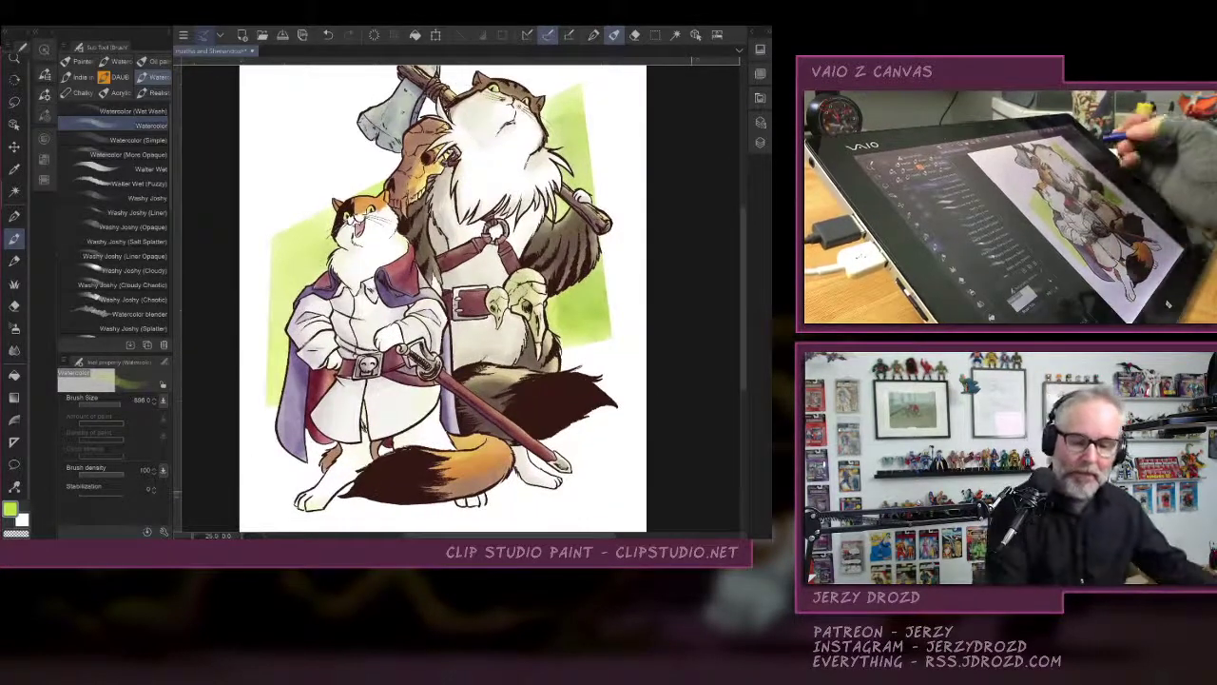
Select the area covered by both cats and expand that selection beyond their outlines.
left_click(750, 32)
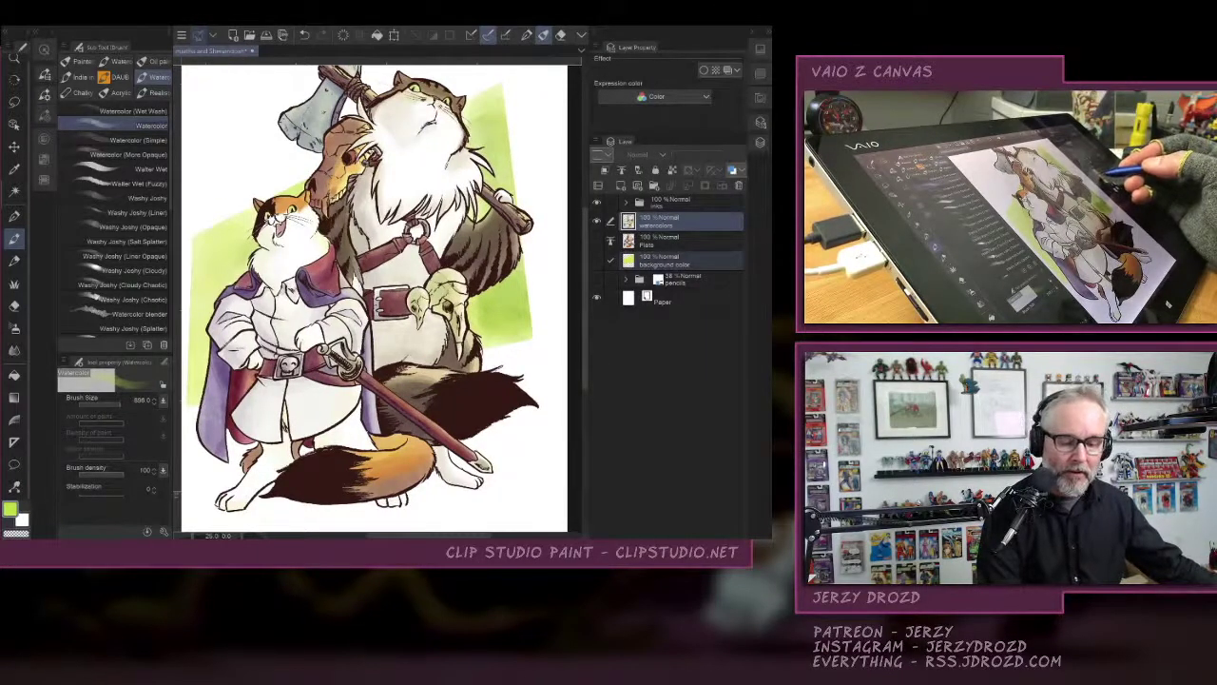
key("ctrl+a")
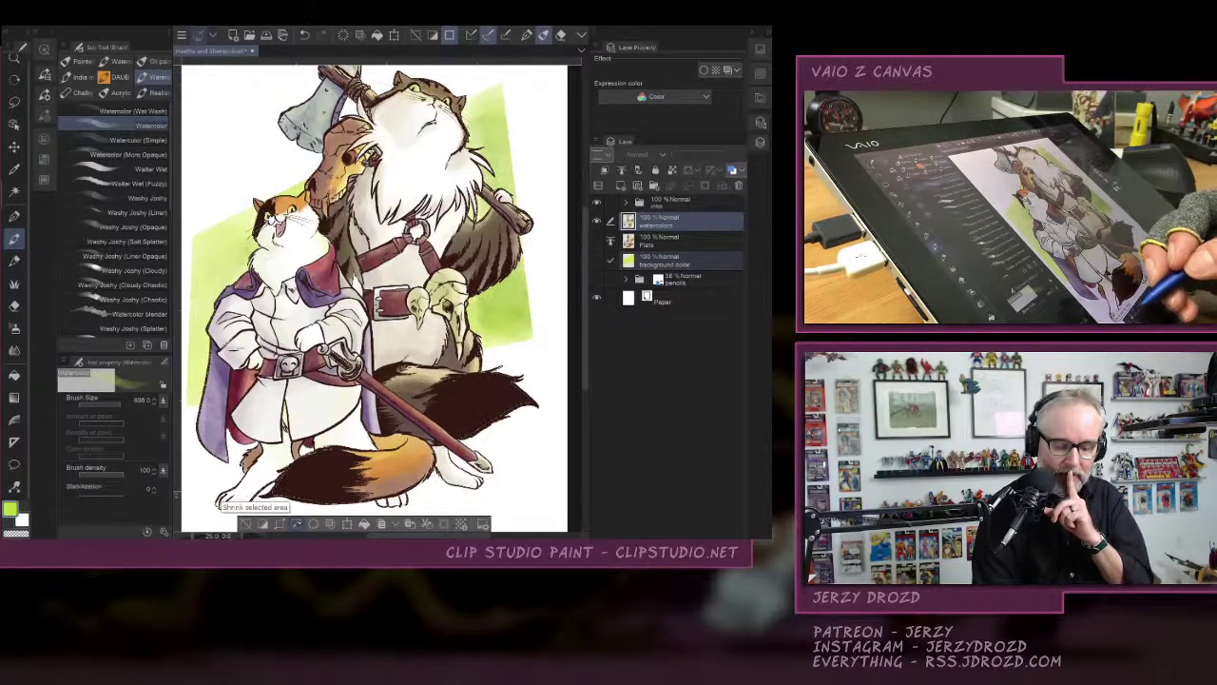
left_click(280, 524)
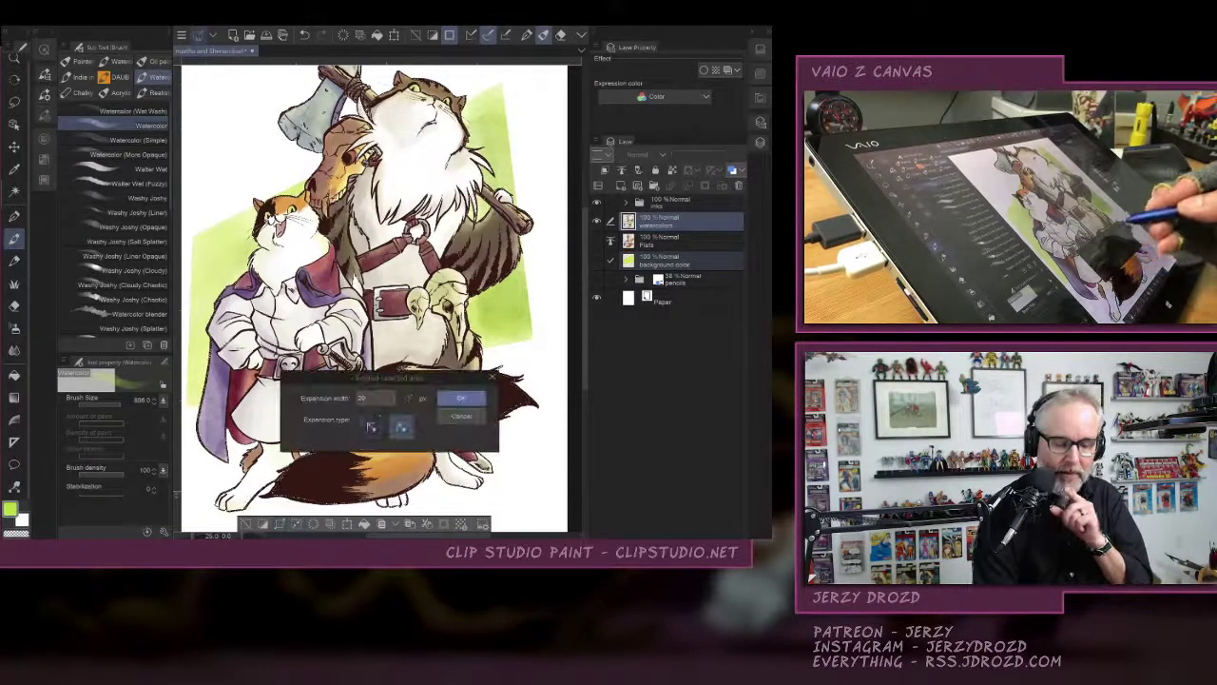
left_click(461, 398)
scroll(313, 285, "up", 5)
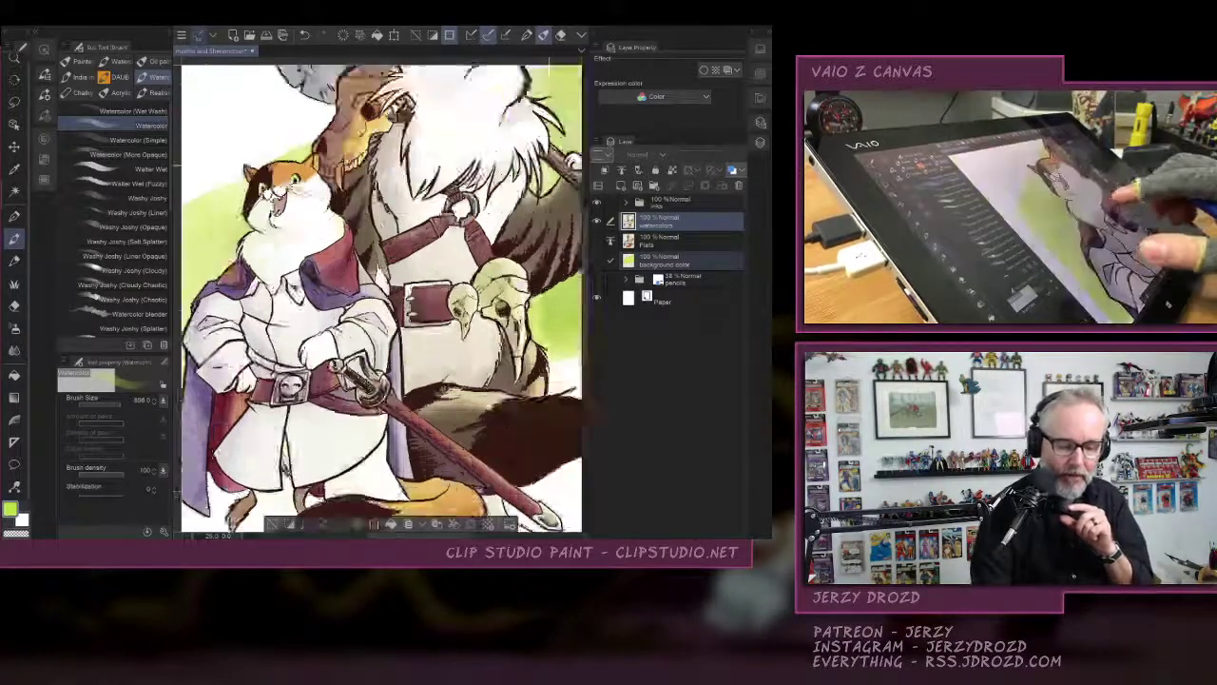
left_click_drag(278, 268, 448, 363)
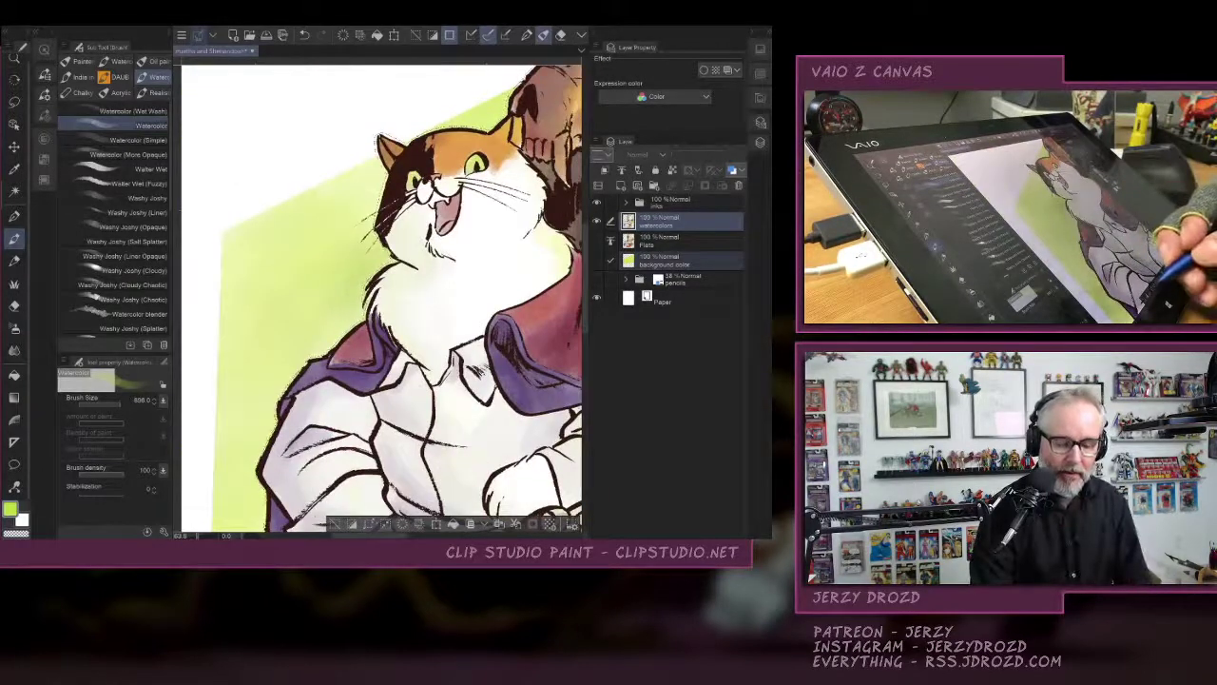
left_click(372, 524)
left_click(461, 397)
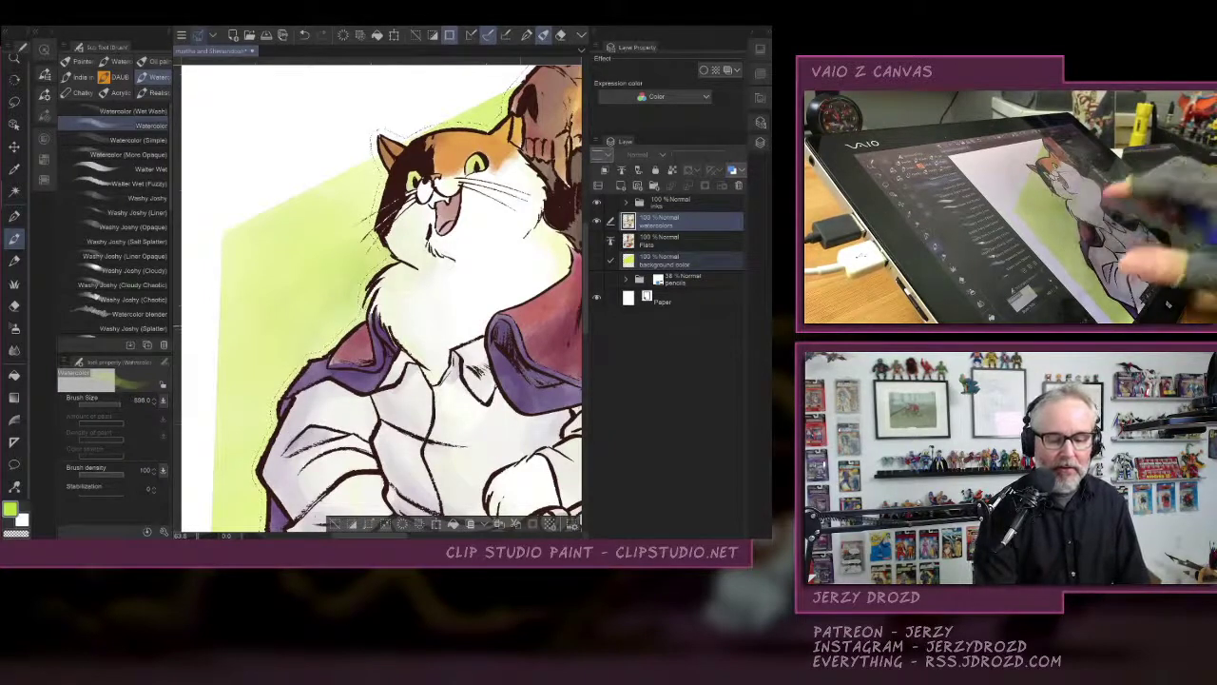
Expand the selection around the cats by 10 px and show it as a Quick Mask.
scroll(380, 299, "down", 4)
left_click_drag(495, 276, 467, 261)
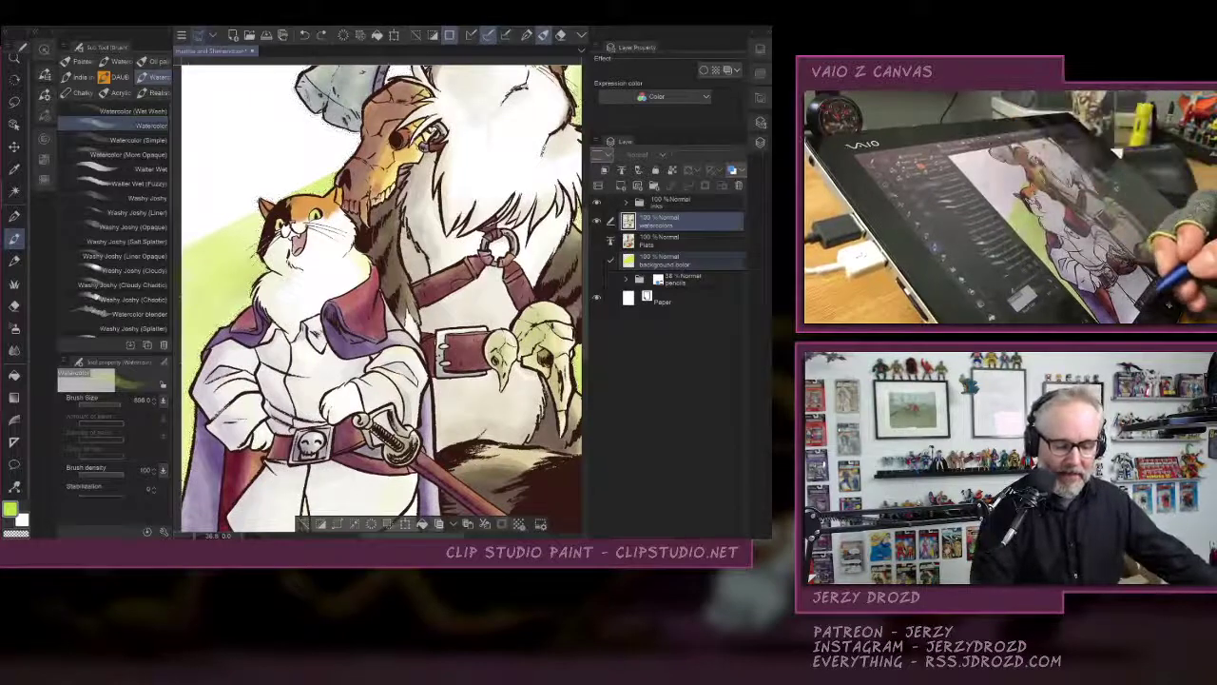
left_click(372, 524)
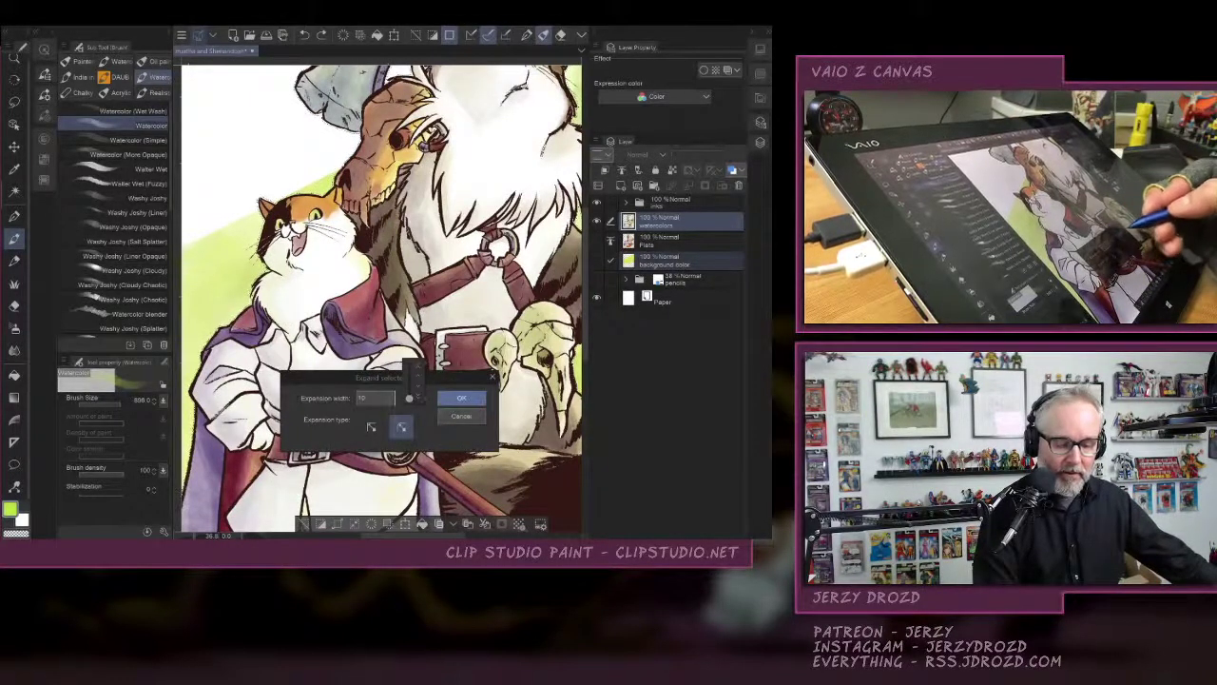
left_click(462, 398)
scroll(295, 237, "up", 10)
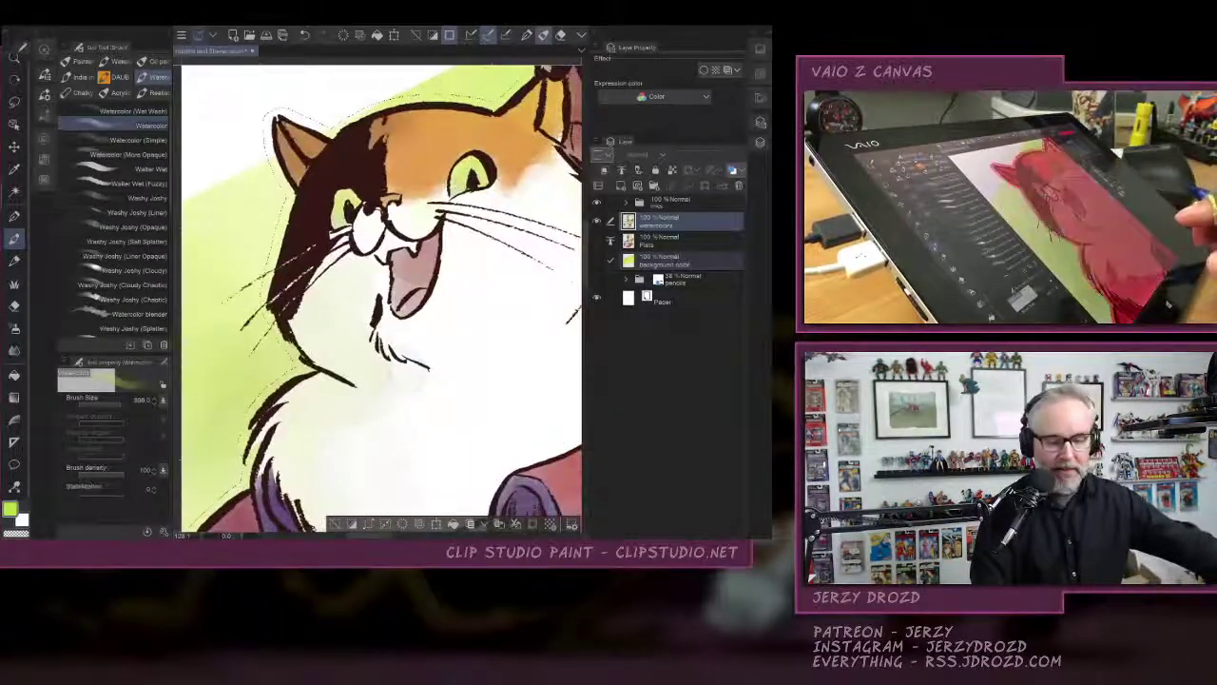
key("q")
scroll(380, 295, "down", 5)
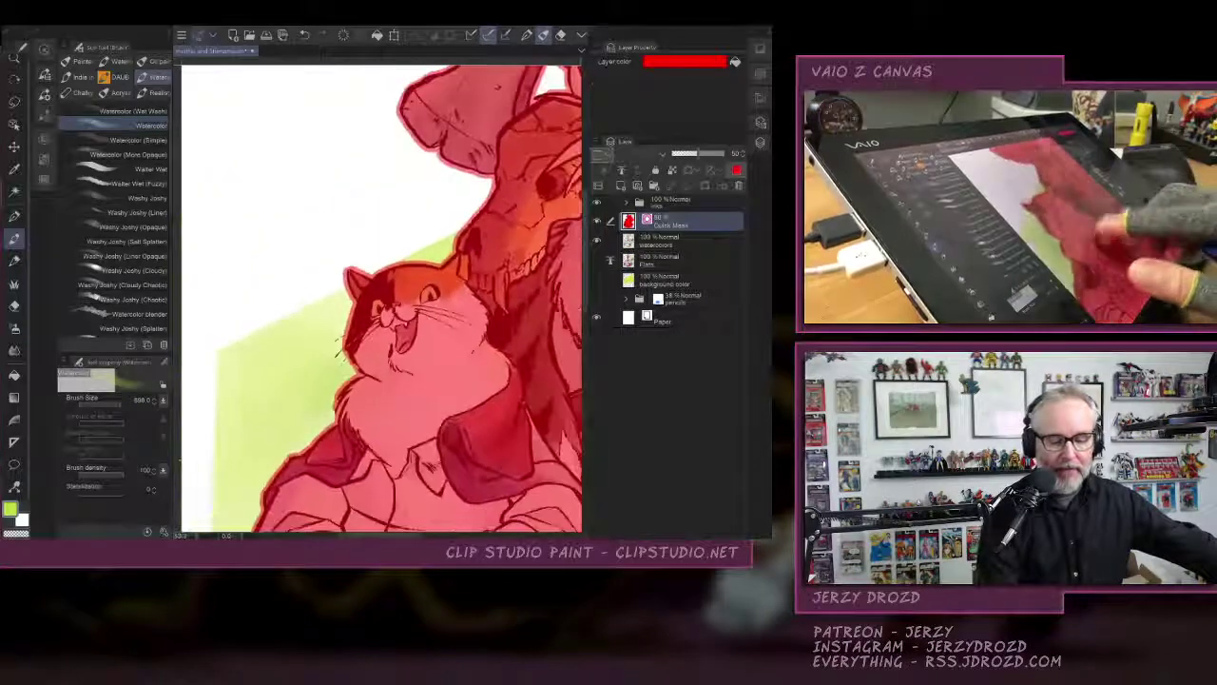
scroll(380, 294, "down", 3)
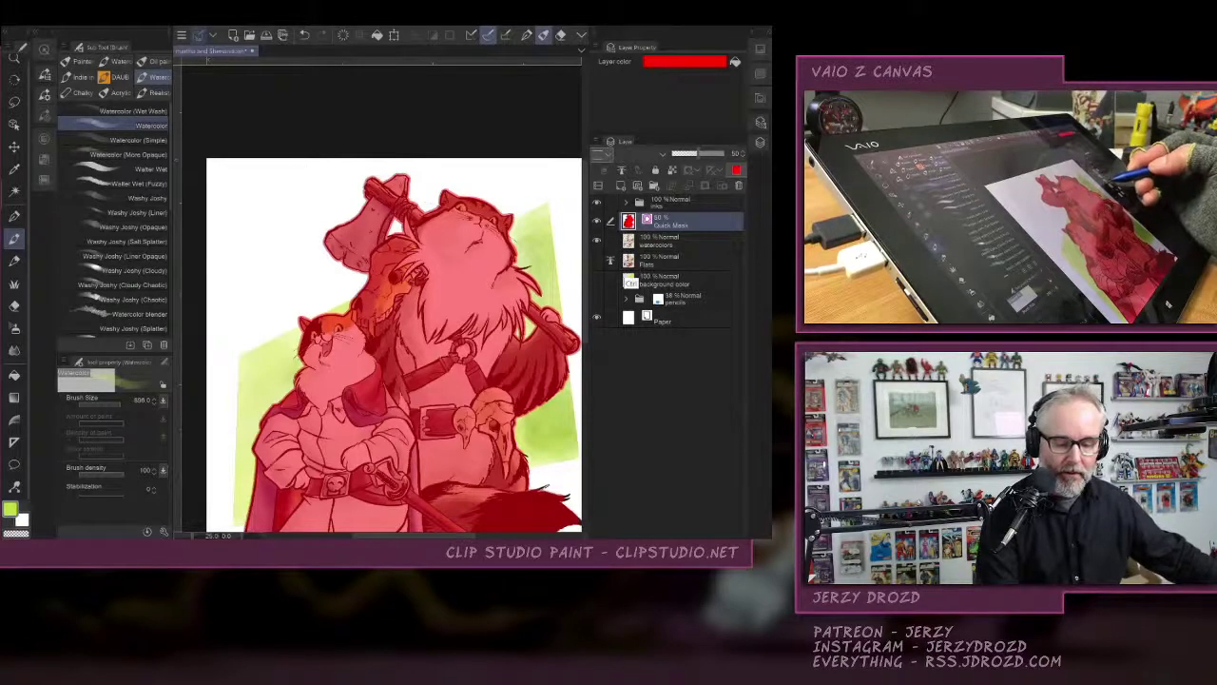
Delete the Flats layer's area from the Quick Mask, keeping only a thin border around the cats, and hide the Flats layer.
left_click(628, 261, "ctrl")
left_click(291, 519)
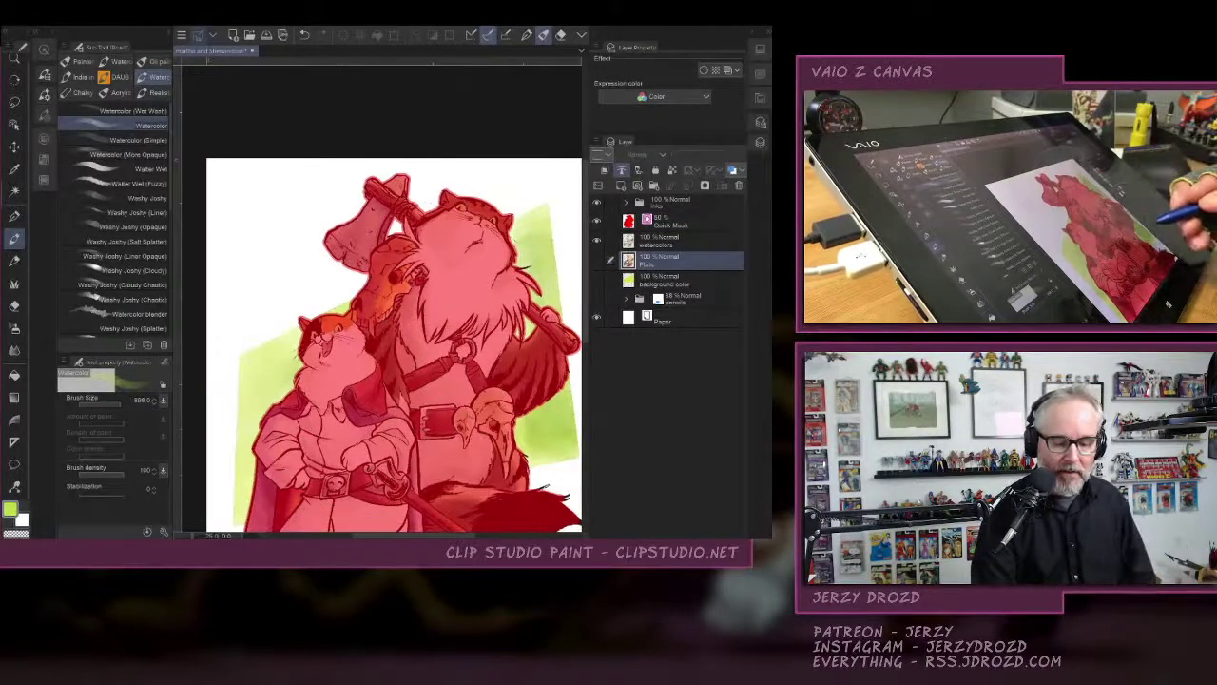
left_click(627, 279, "ctrl")
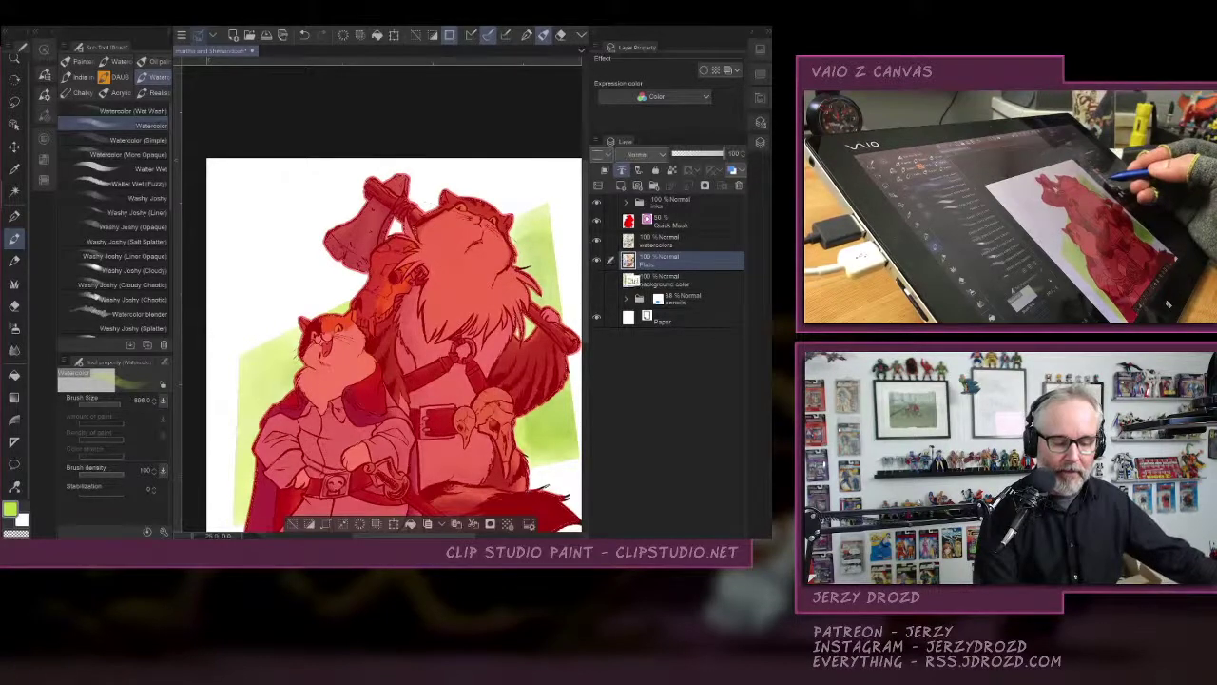
left_click(674, 221)
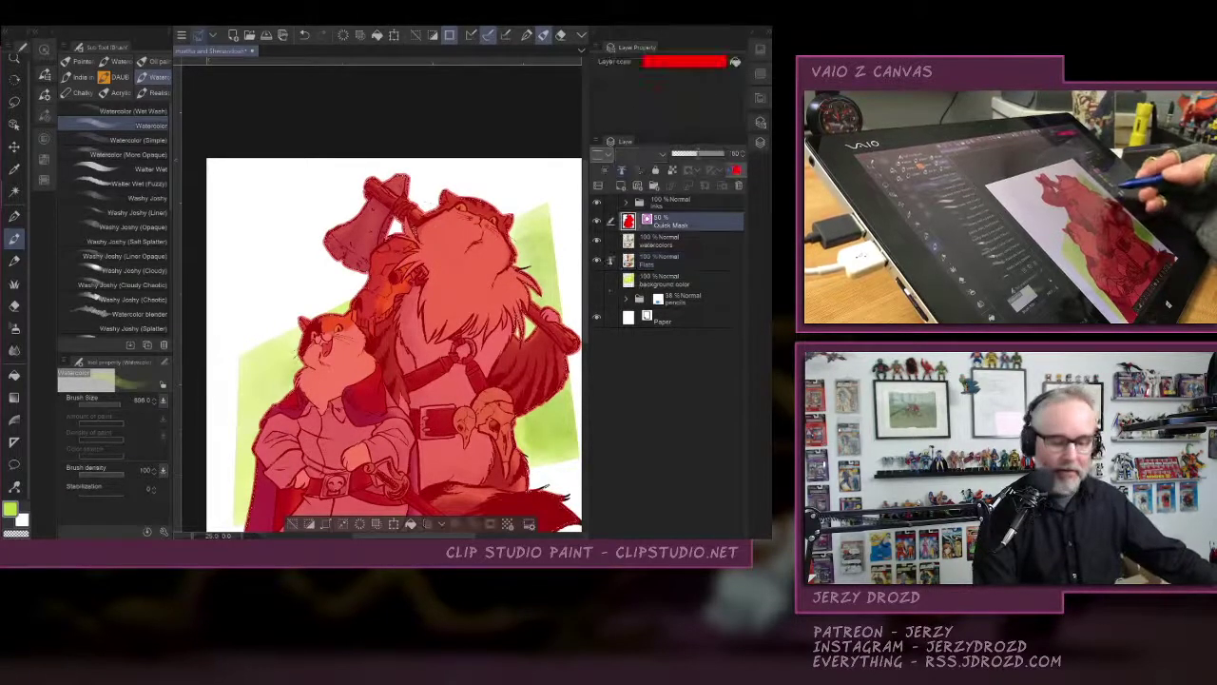
key("Delete")
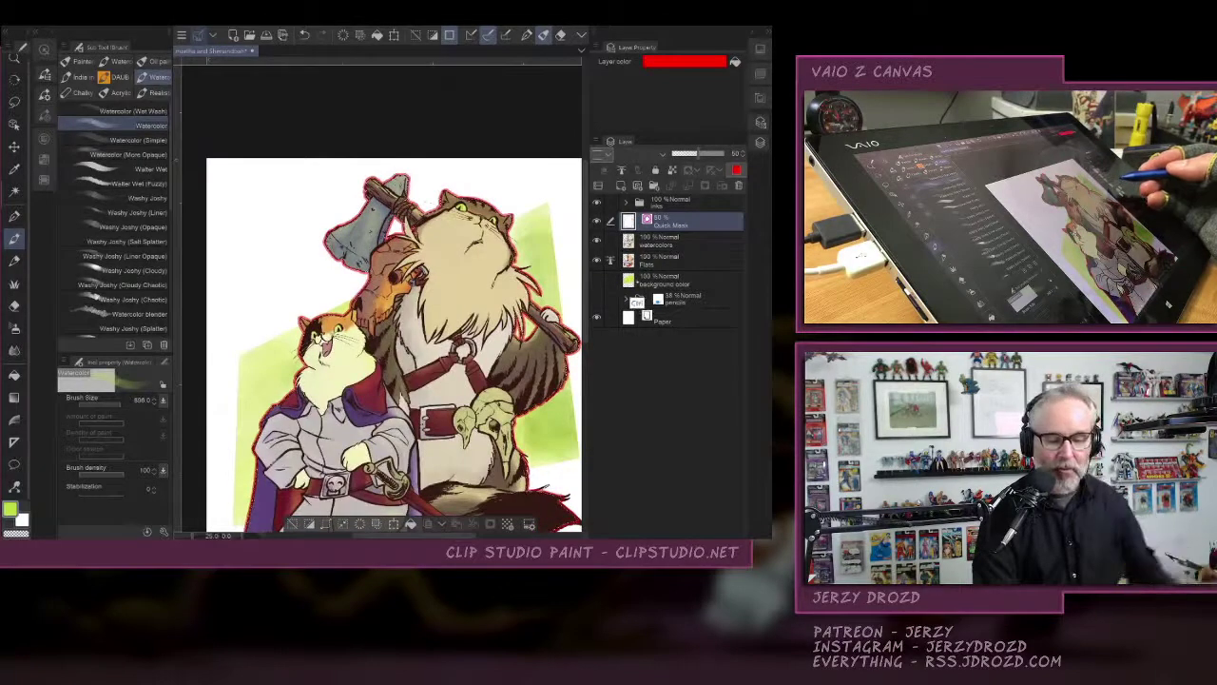
key("ctrl+d")
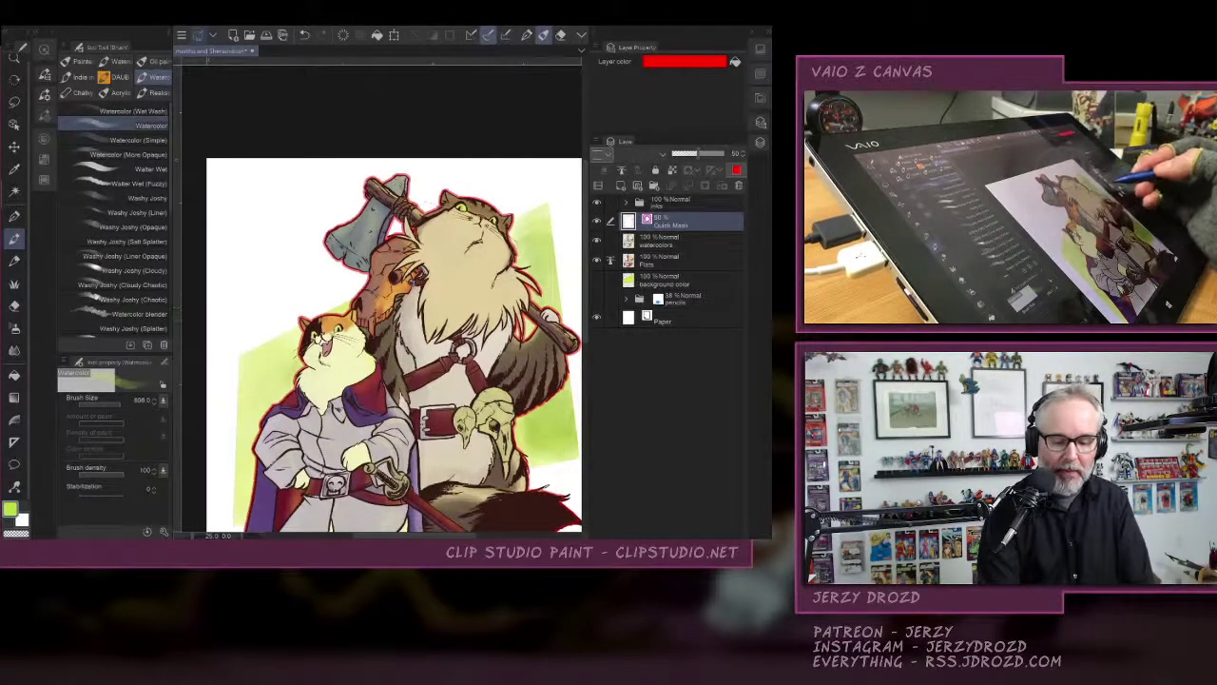
left_click(598, 261)
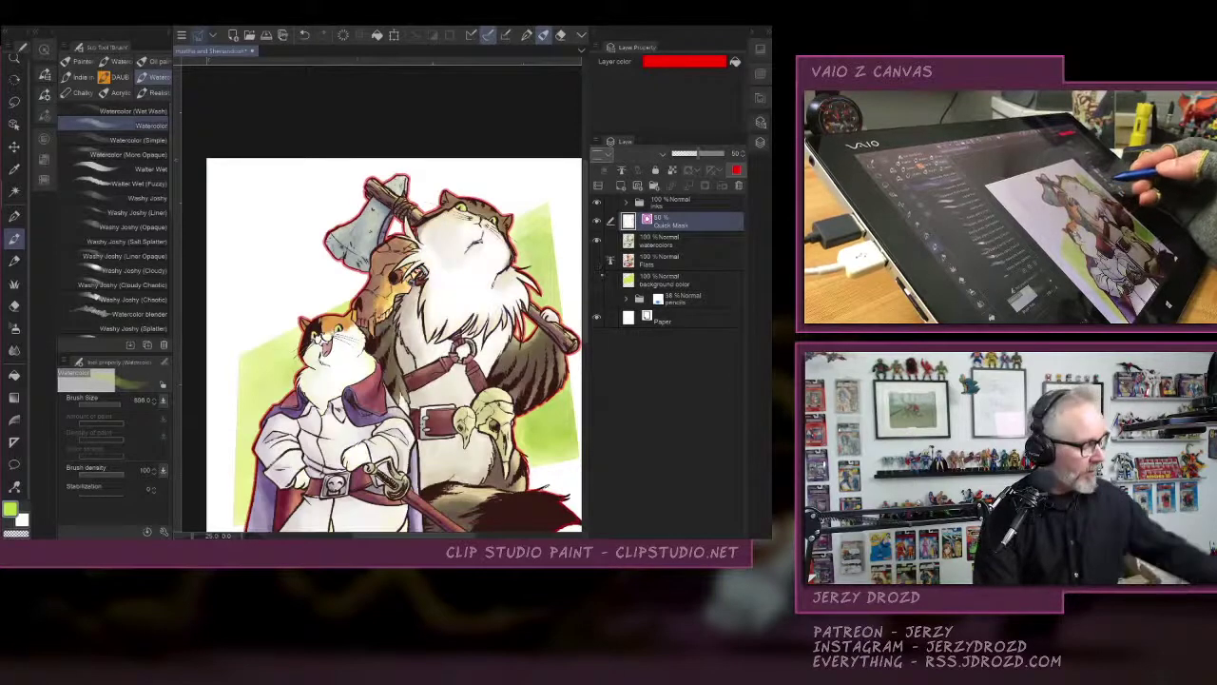
Convert the border mask back to a selection, clear it, and inspect the edges around the larger cat.
key("ctrl+m")
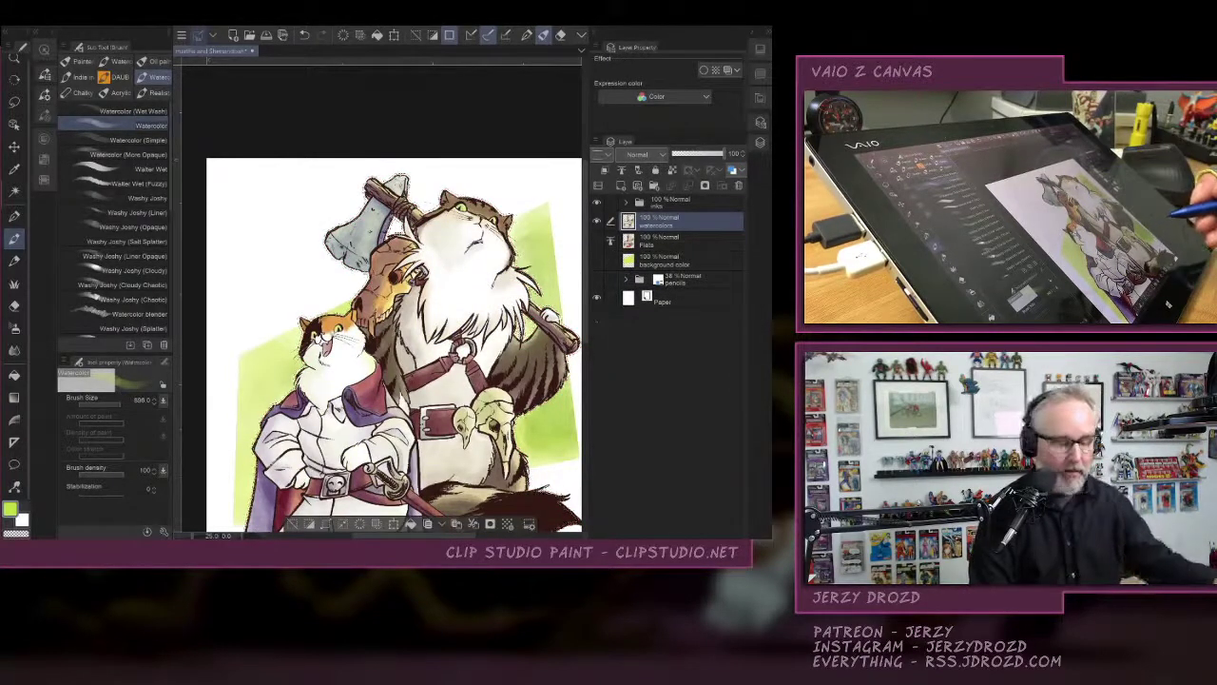
key("ctrl+d")
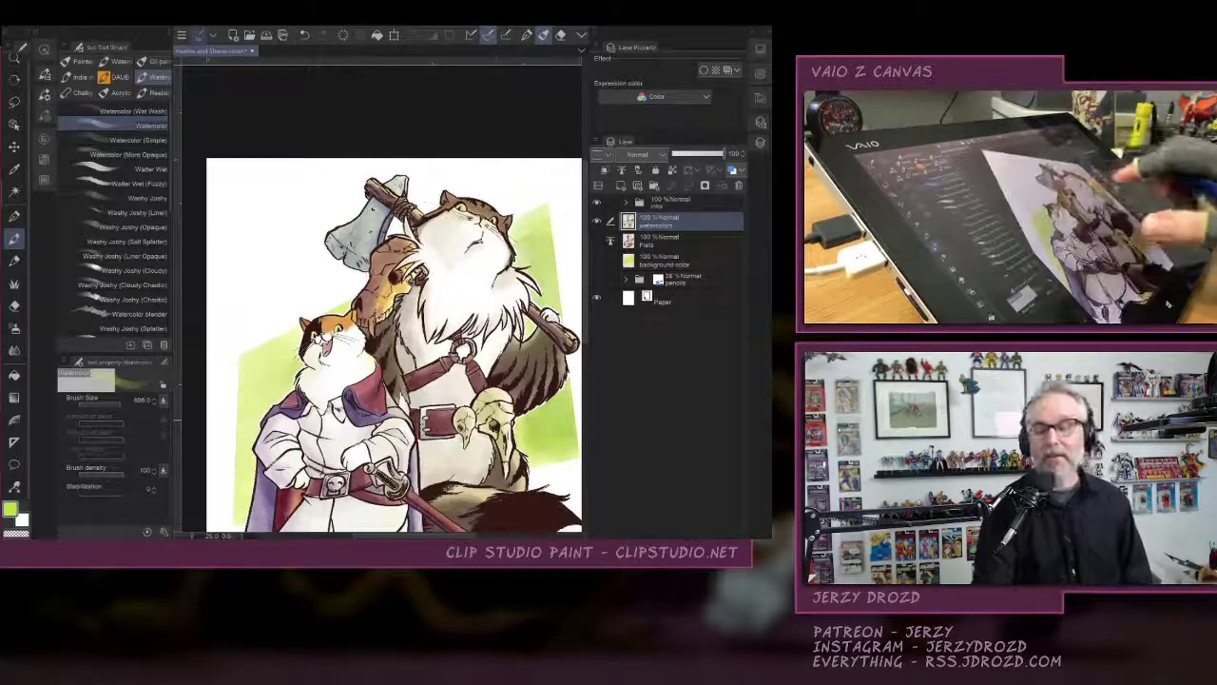
scroll(380, 285, "up", 5)
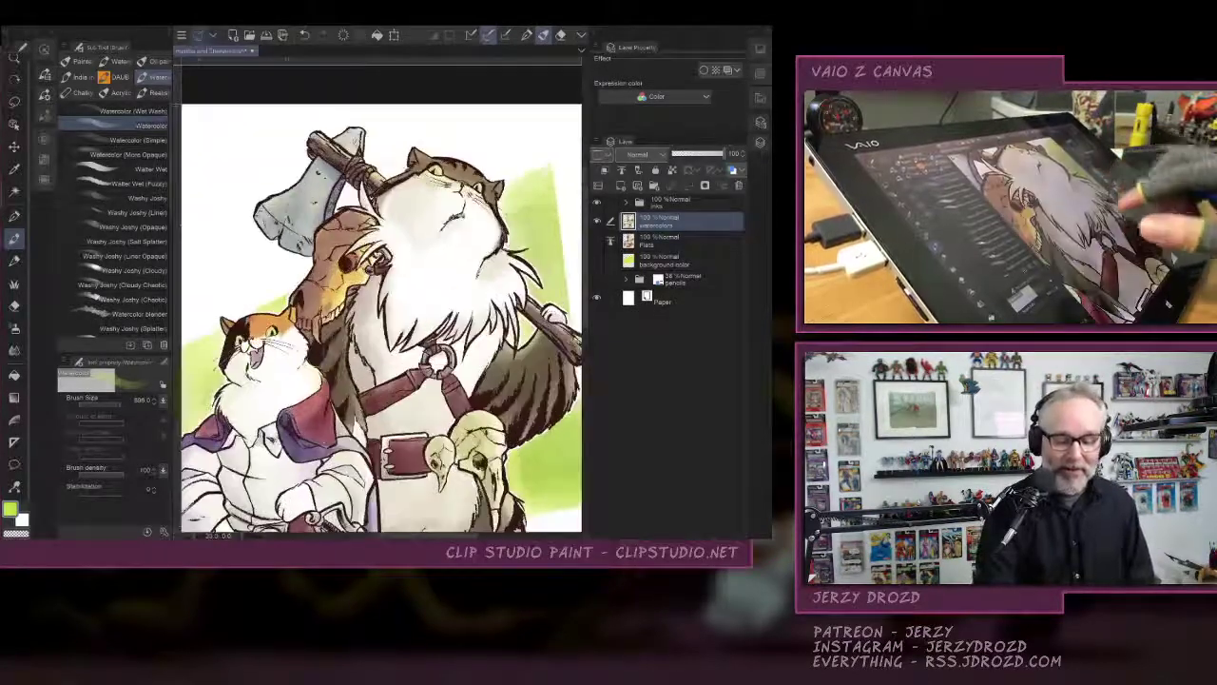
scroll(381, 296, "down", 1)
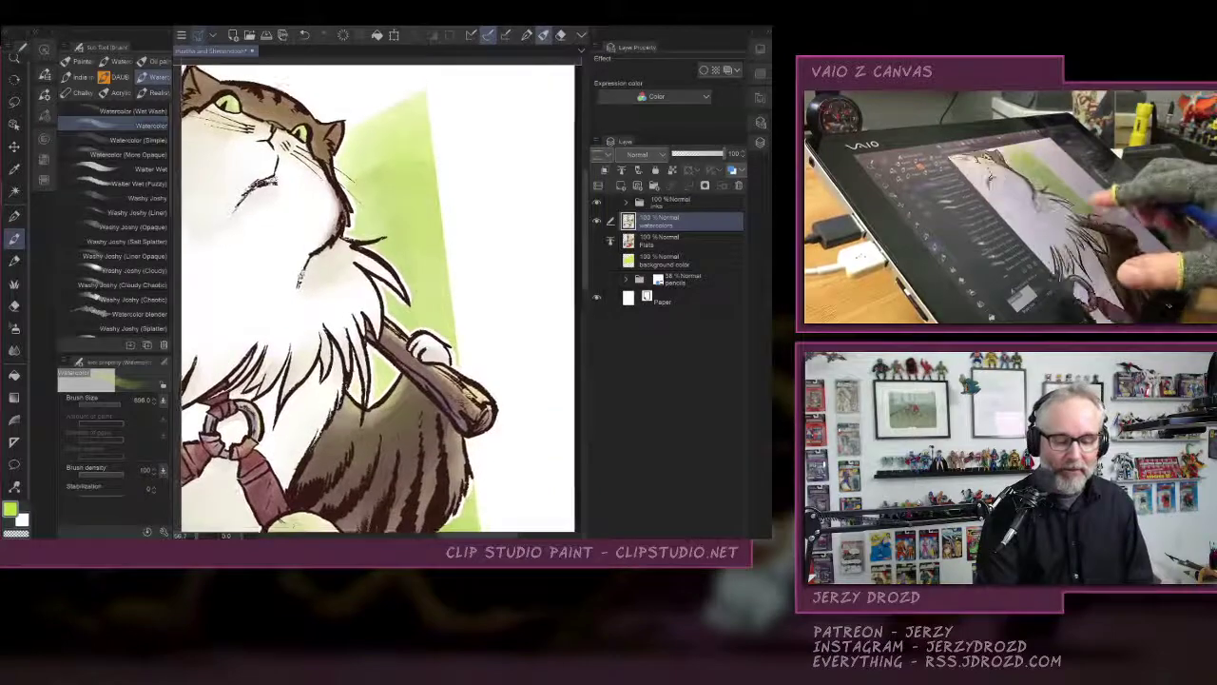
scroll(381, 297, "up", 1)
scroll(380, 297, "down", 2)
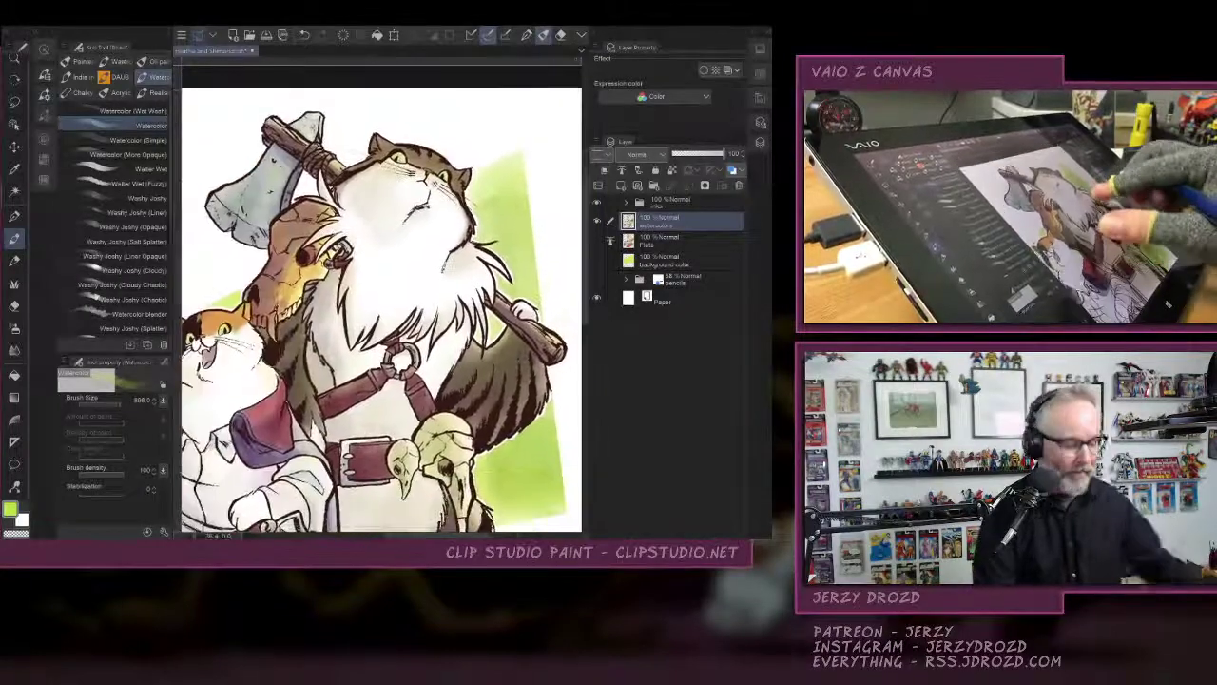
Undo the last mask and selection changes, reapply them, and clear the selection.
key("ctrl+z")
key("ctrl+z")
key("ctrl+z")
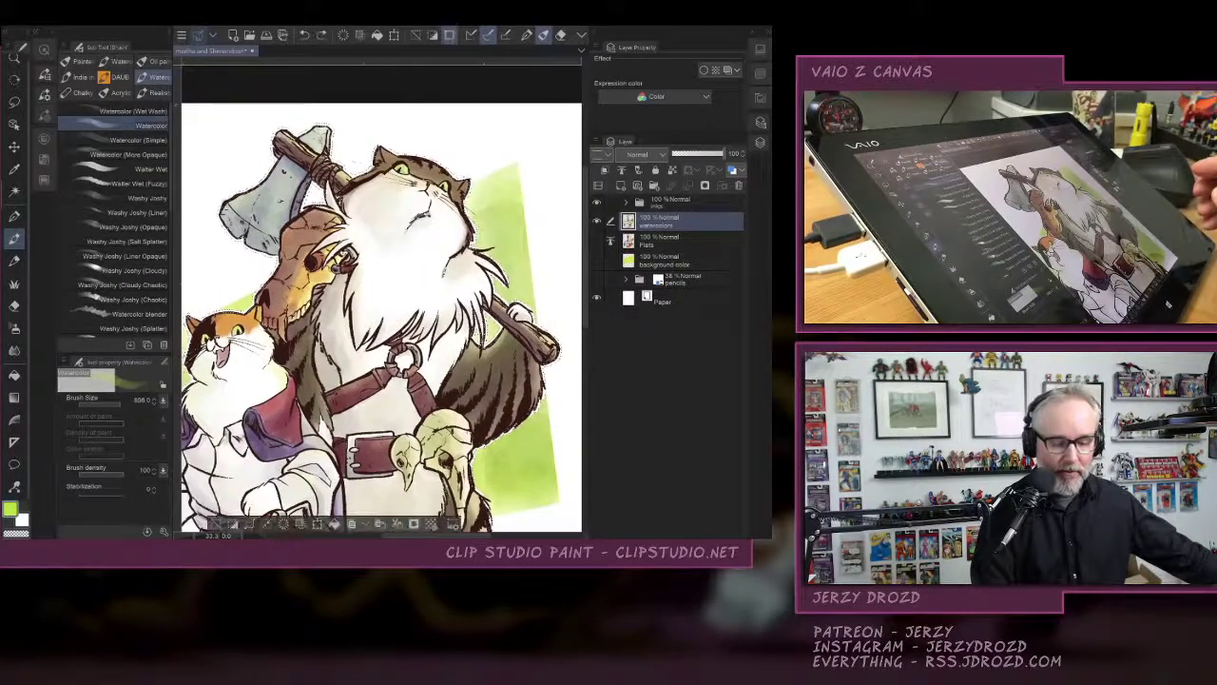
key("ctrl+y")
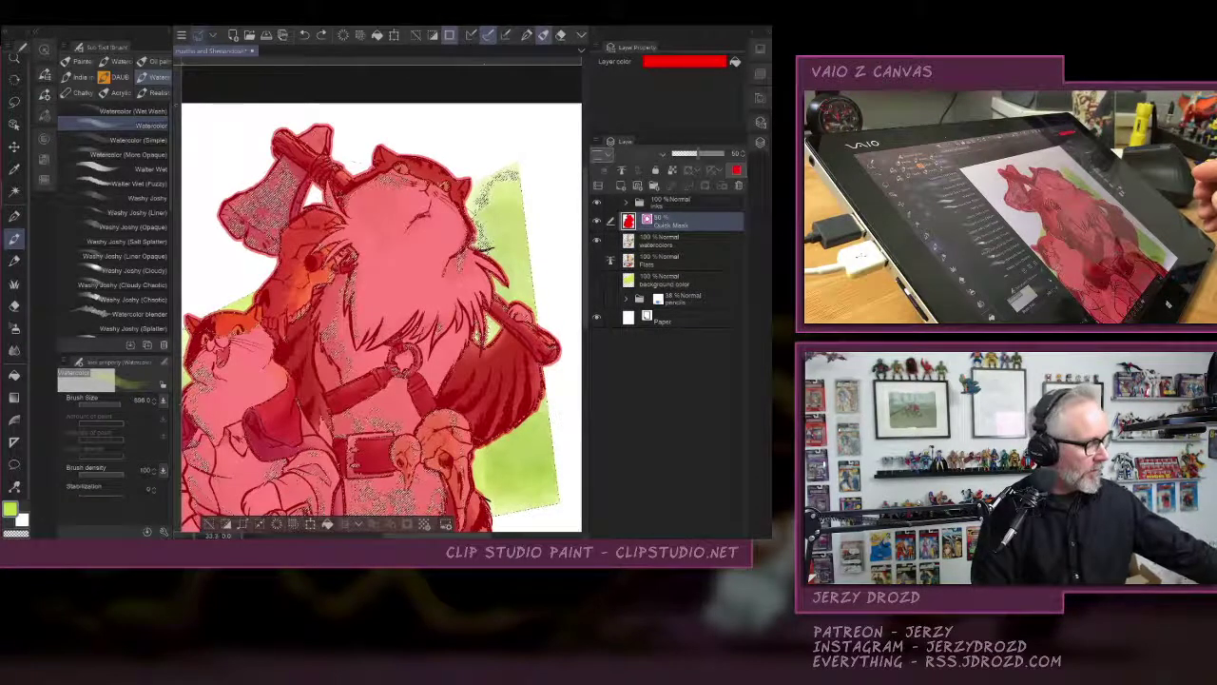
key("ctrl+y")
key("ctrl+d")
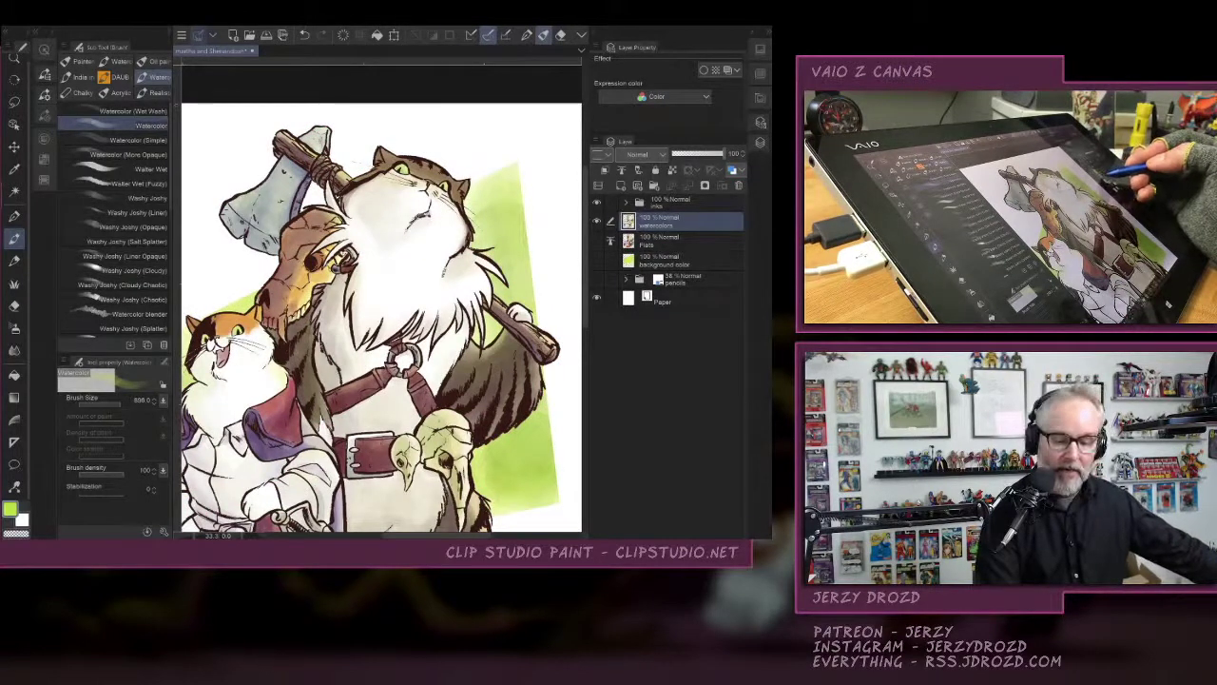
Load the Flats layer's area as a selection and check its coverage of both cats as a Quick Mask.
left_click(631, 264, "ctrl")
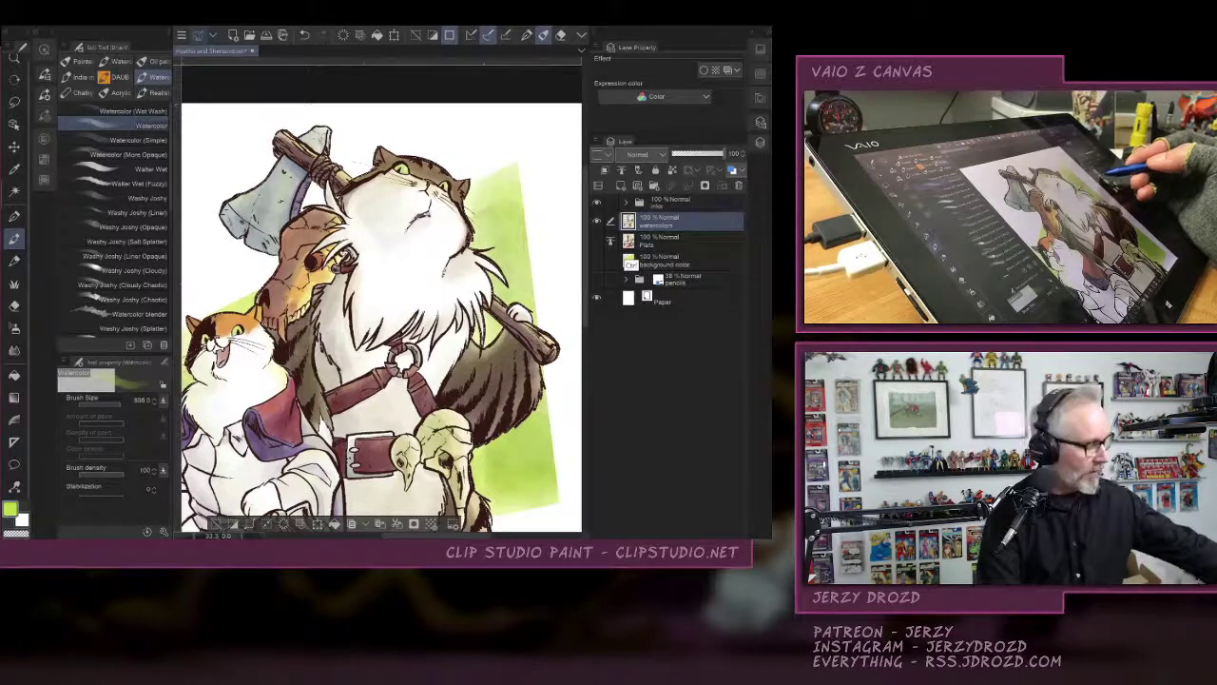
key("q")
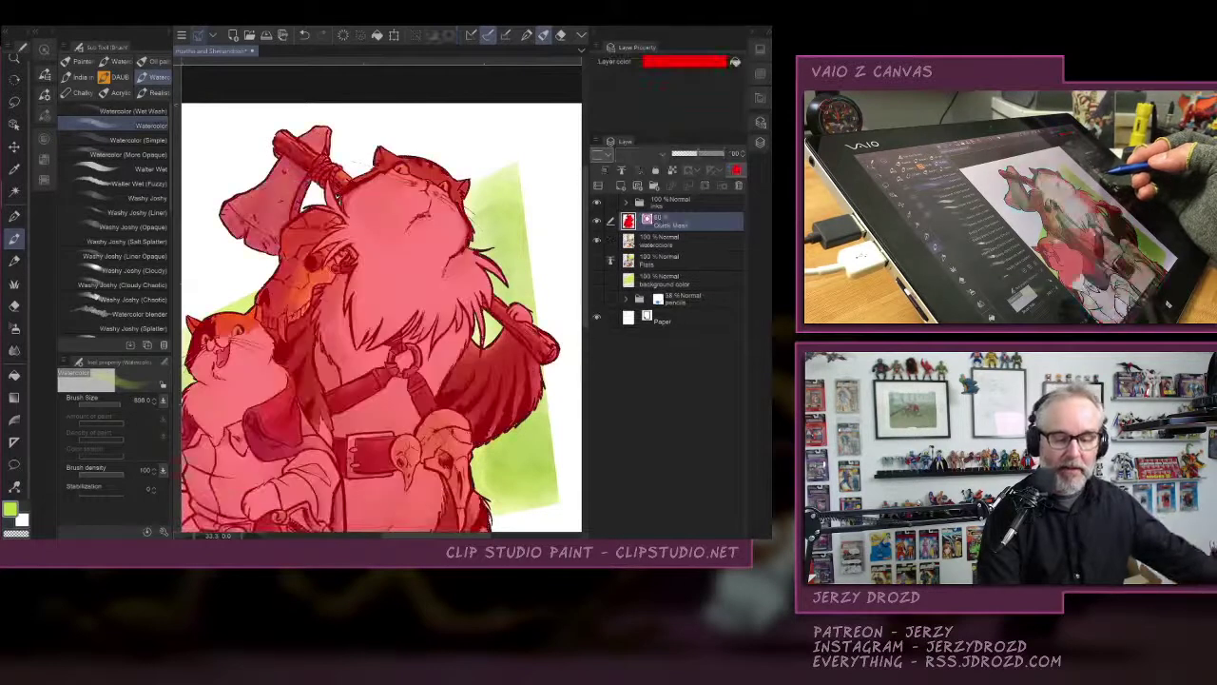
key("q")
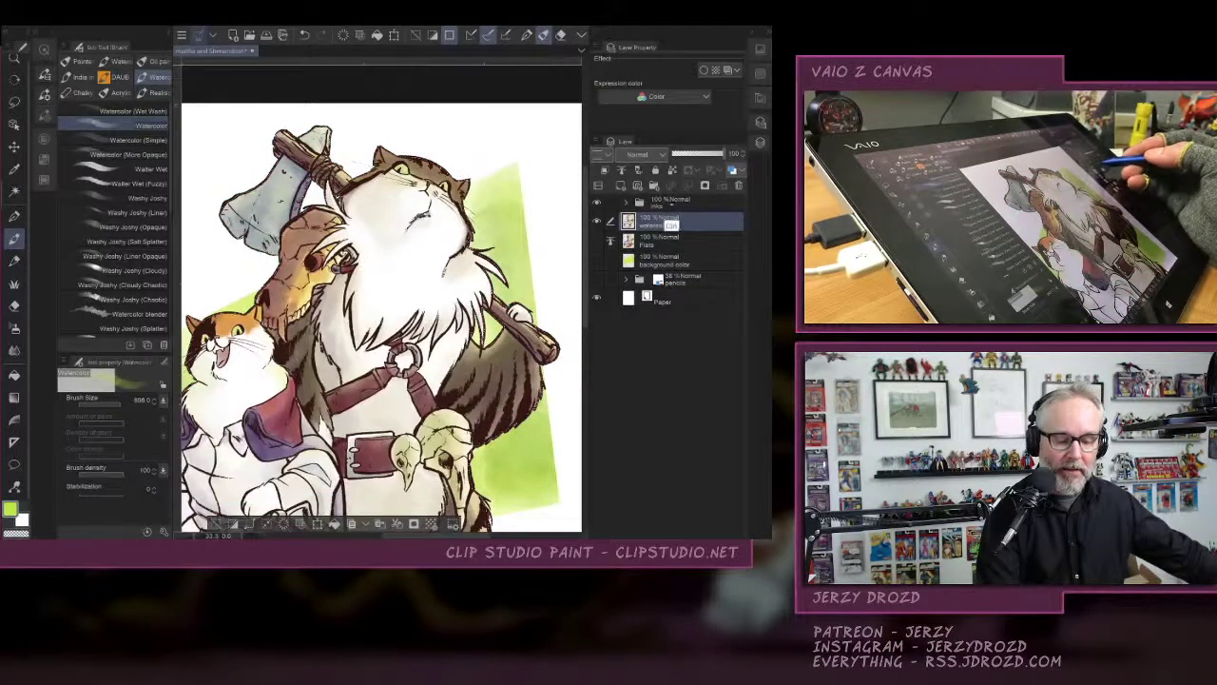
Add the line art from the inks folder to the cat selection and check the combined area as a Quick Mask.
left_click(675, 203, "ctrl")
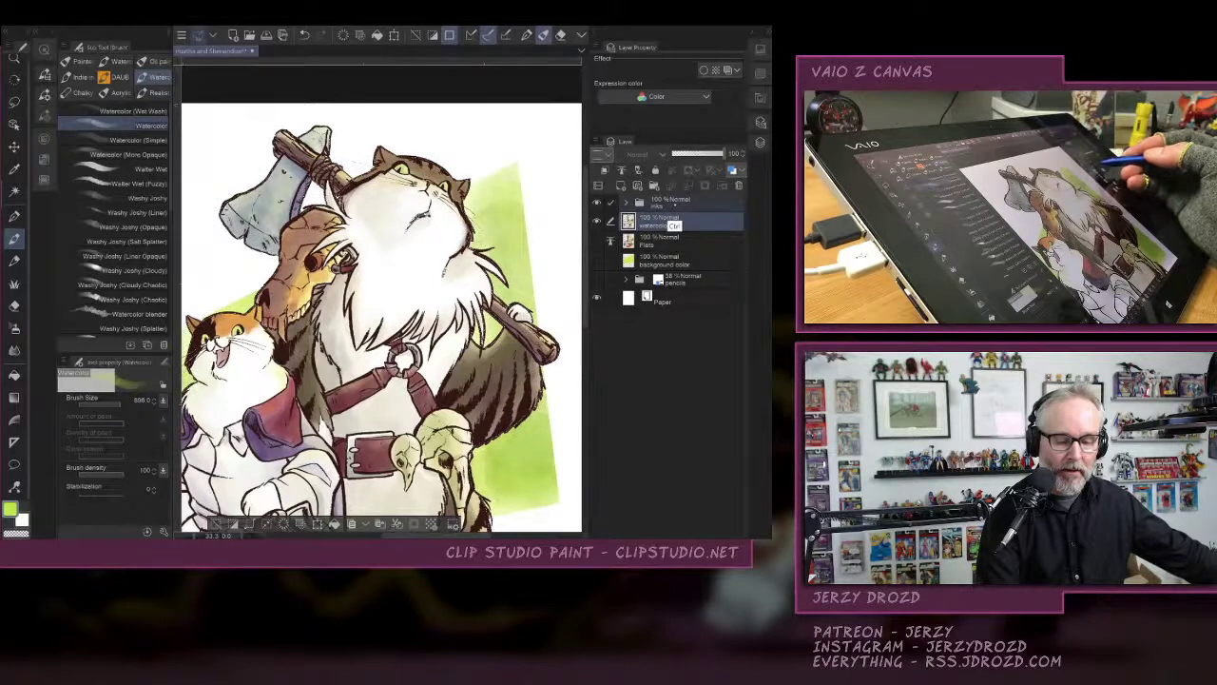
left_click(672, 223)
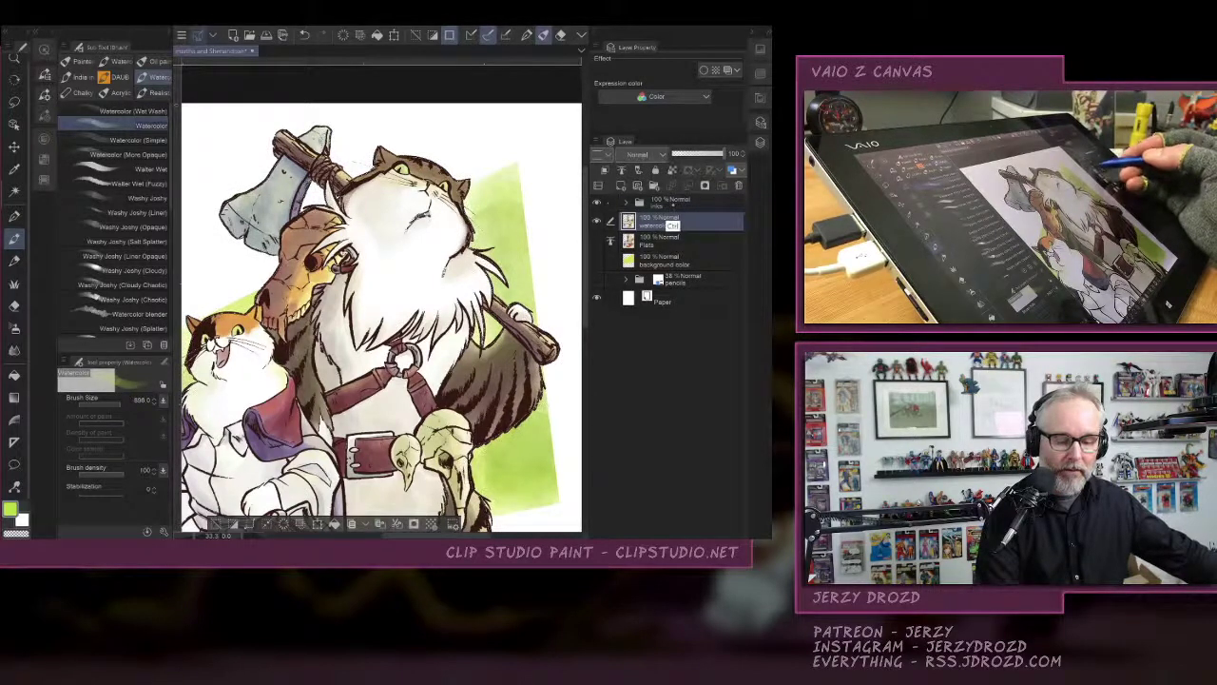
left_click(627, 202)
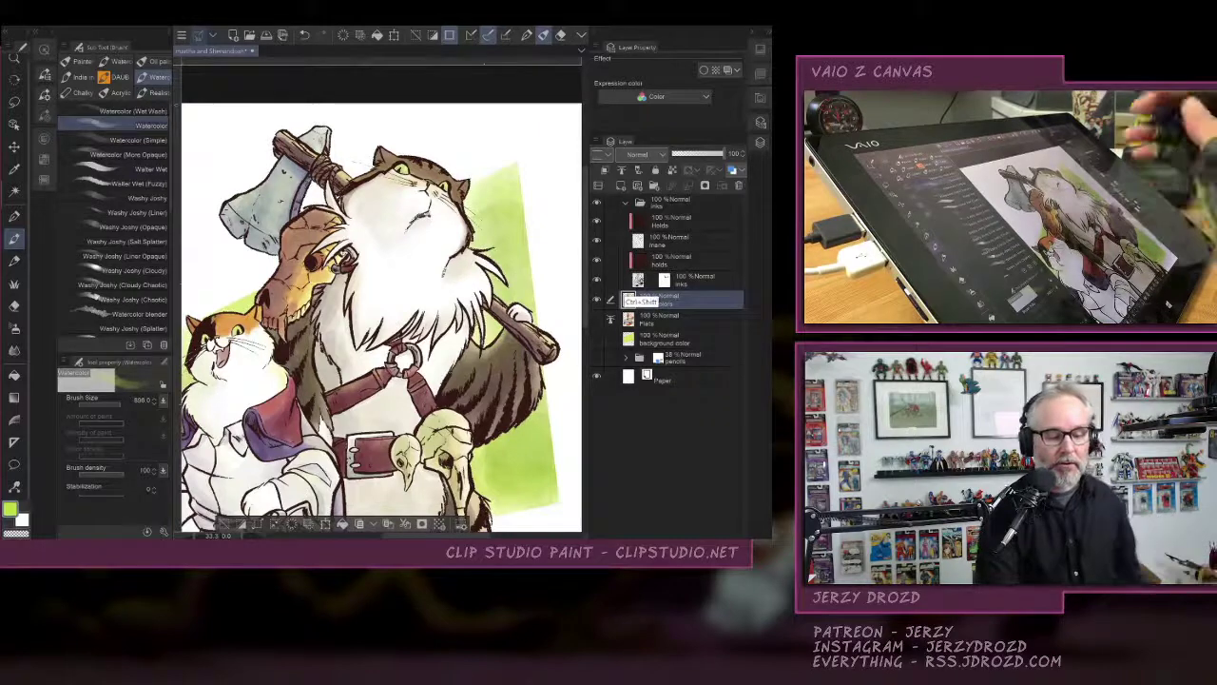
scroll(453, 224, "up", 2)
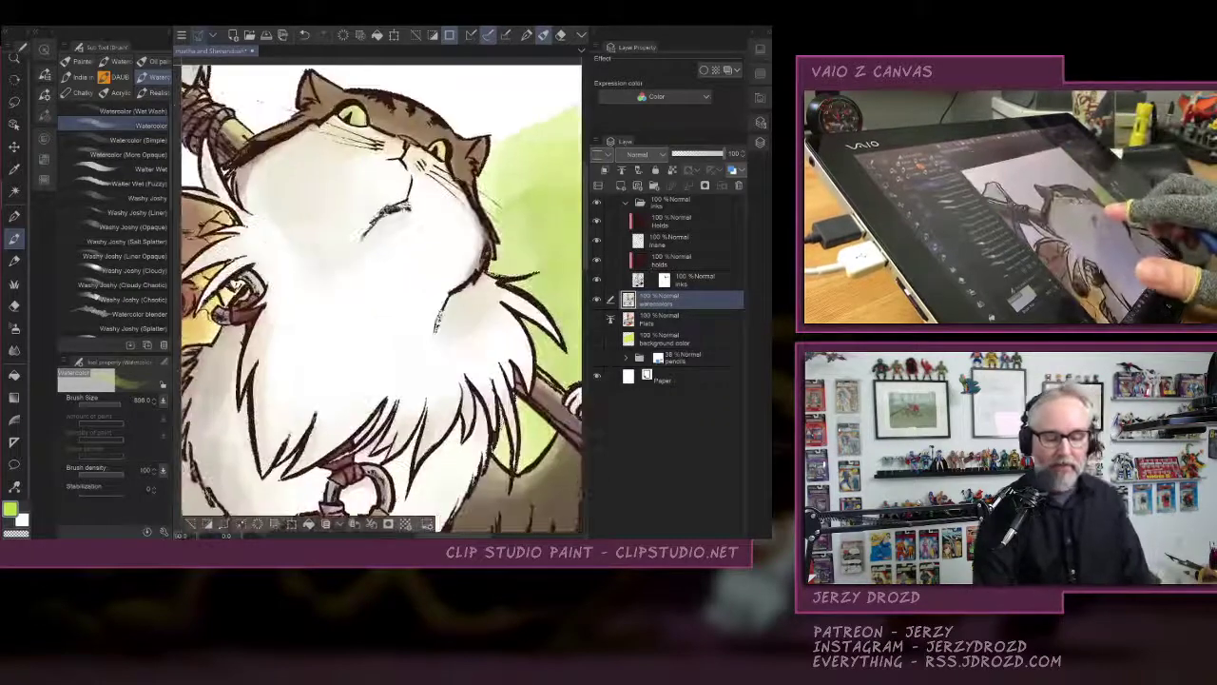
left_click(626, 203)
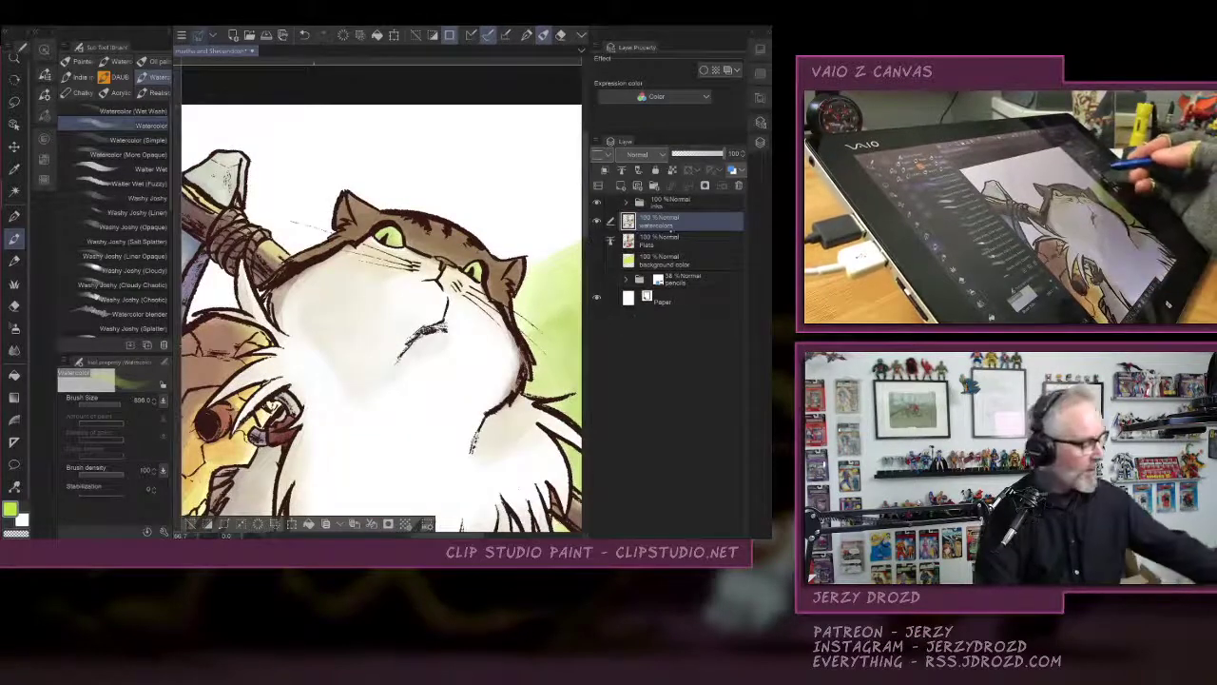
key("ctrl+m")
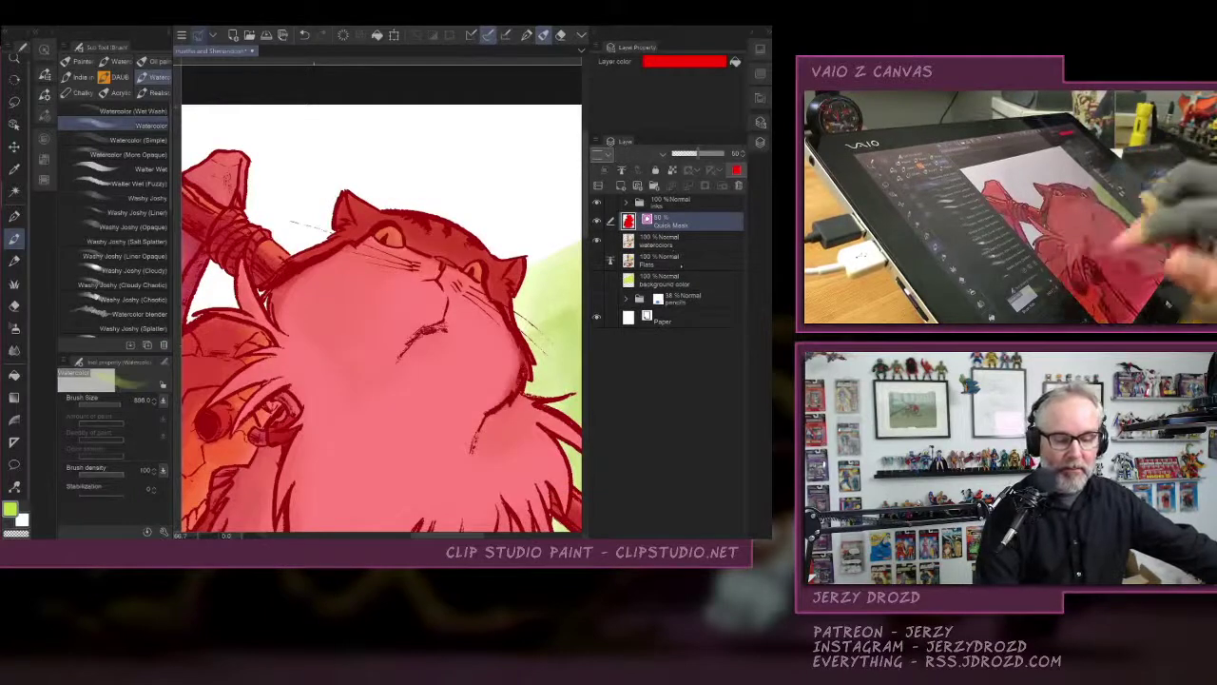
scroll(381, 298, "down", 2)
key("ctrl+m")
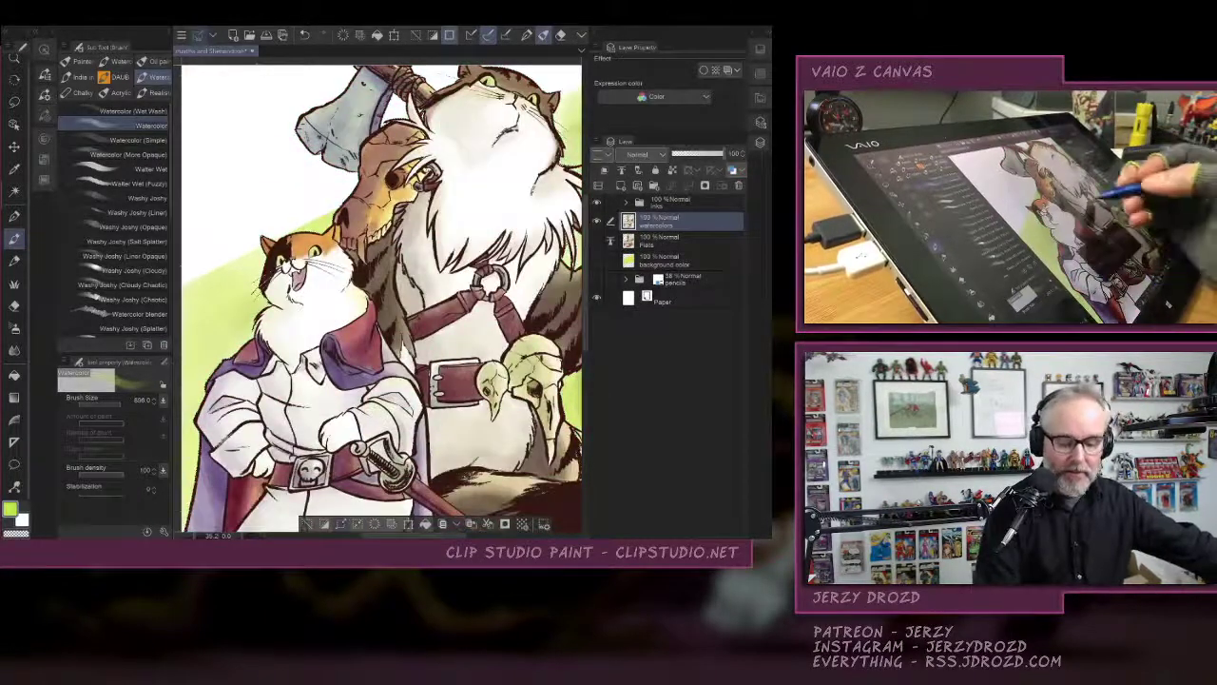
Expand the combined selection by 10 px and show it as a Quick Mask.
left_click(342, 524)
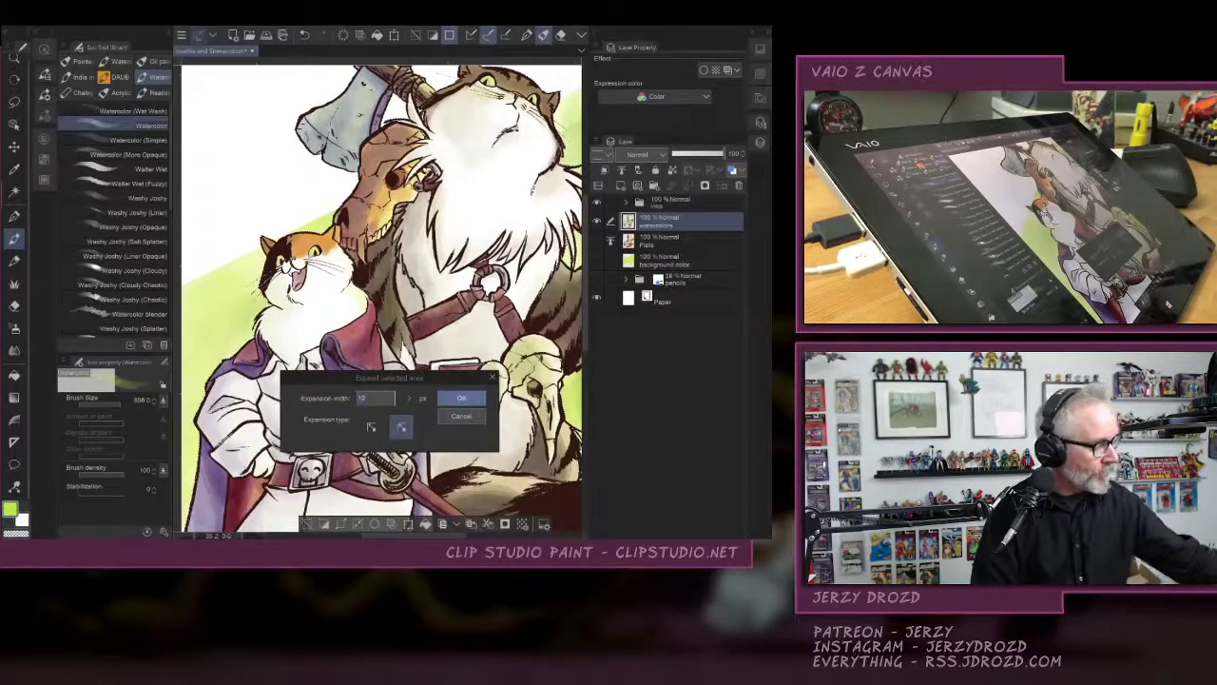
key("Return")
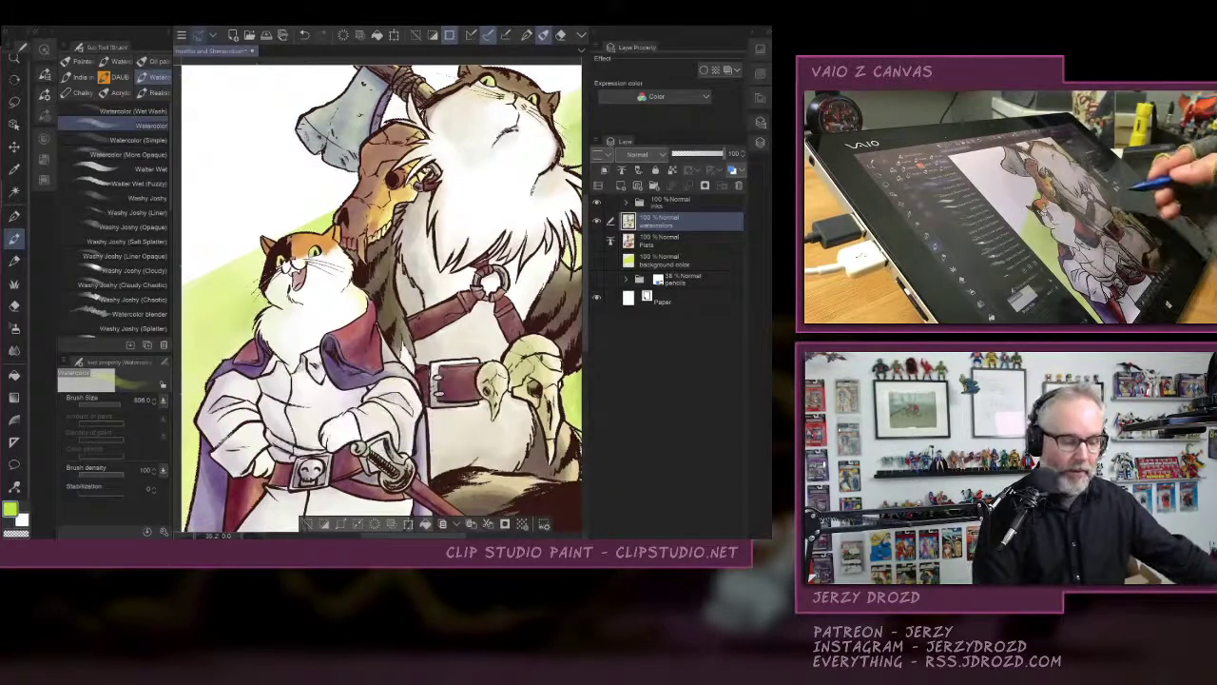
key("ctrl+m")
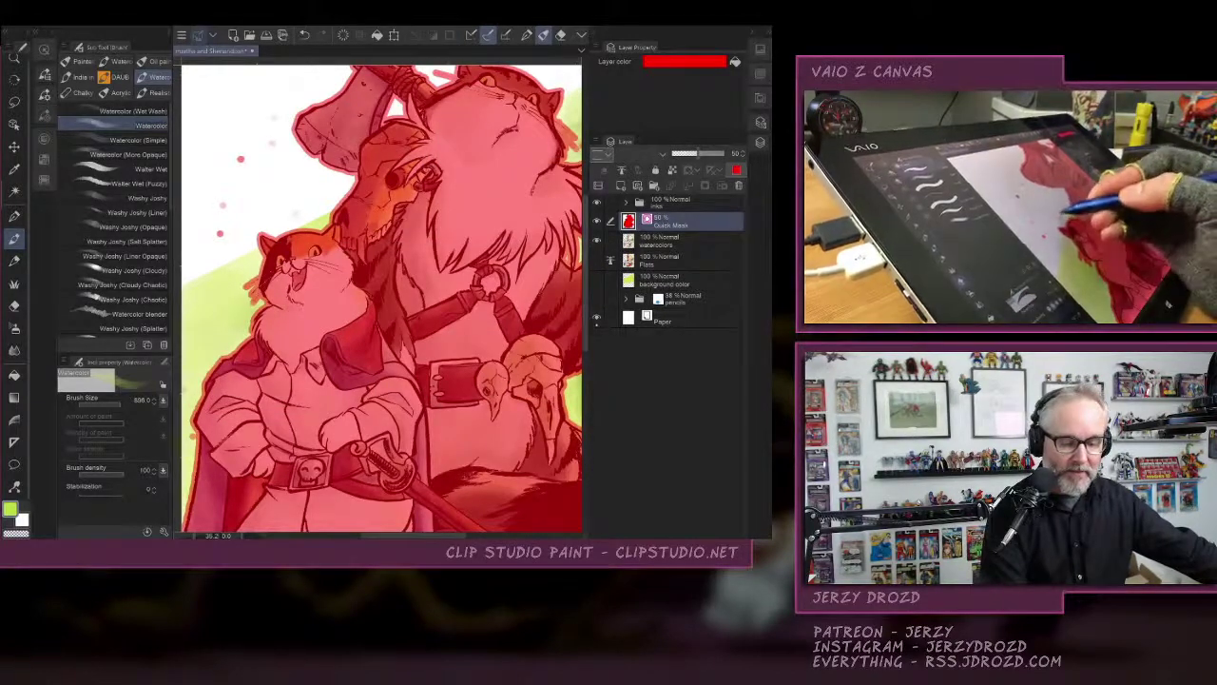
Erase the stray specks around both cats from the Quick Mask with the Hard eraser.
key("e")
key("ctrl+plus")
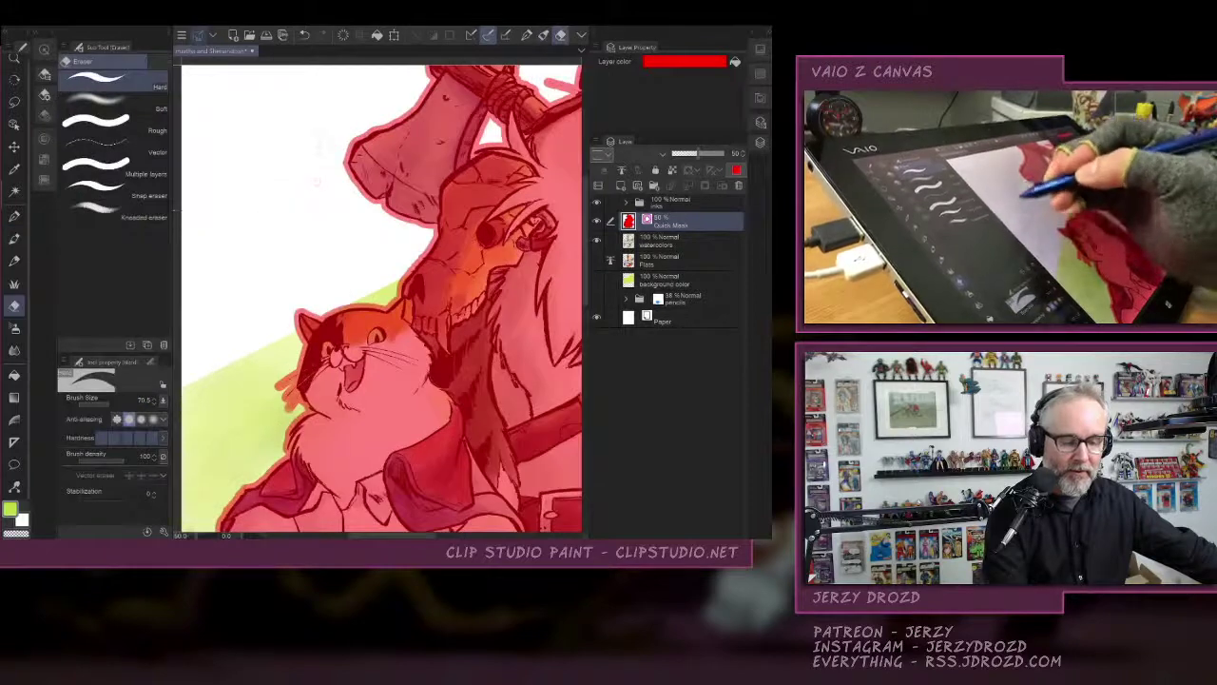
left_click_drag(494, 152, 250, 369)
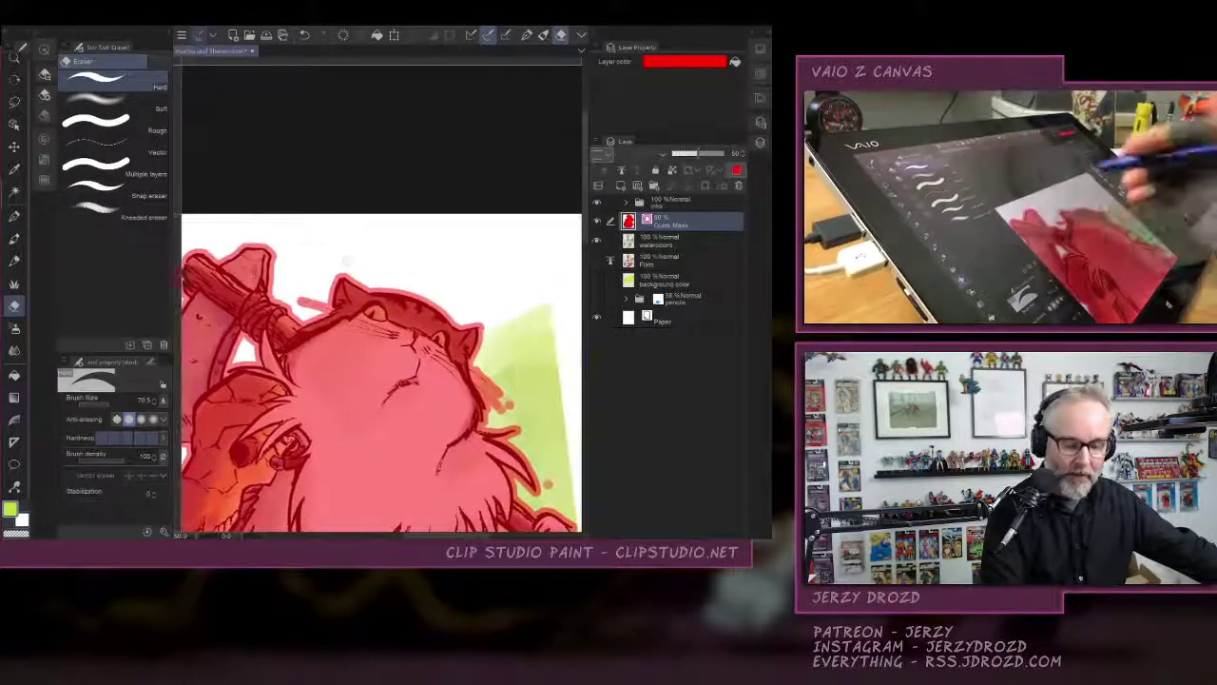
left_click_drag(394, 250, 258, 120)
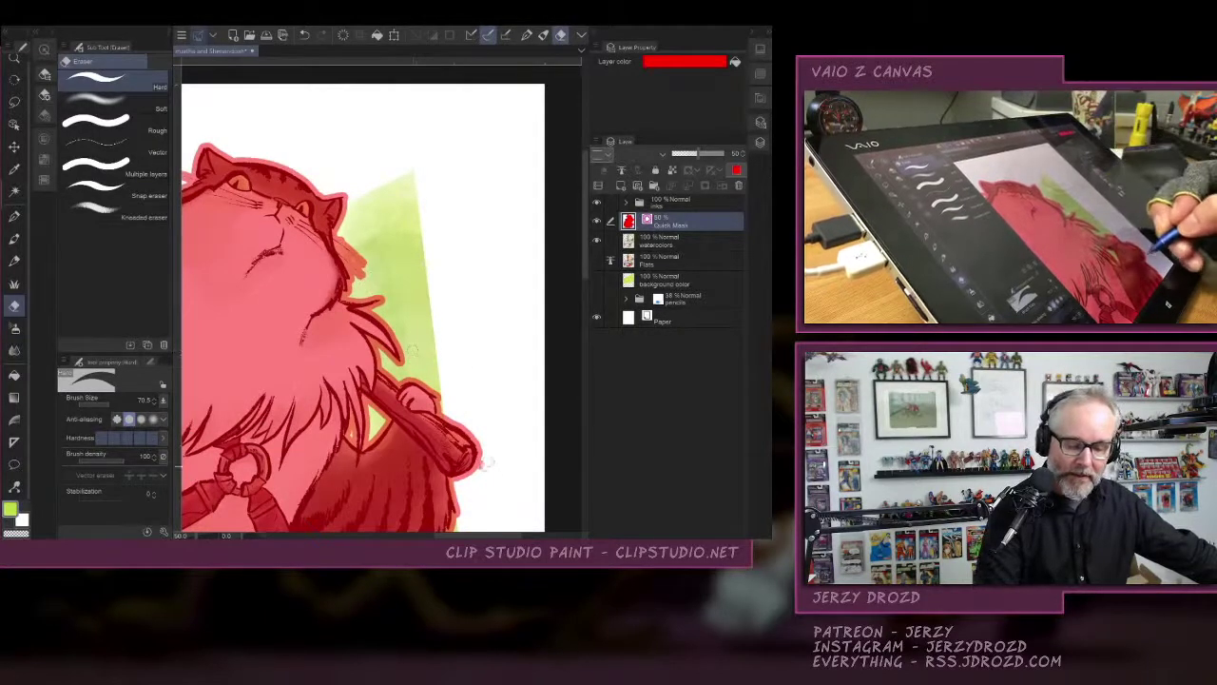
left_click_drag(495, 421, 529, 34)
left_click_drag(428, 409, 433, 167)
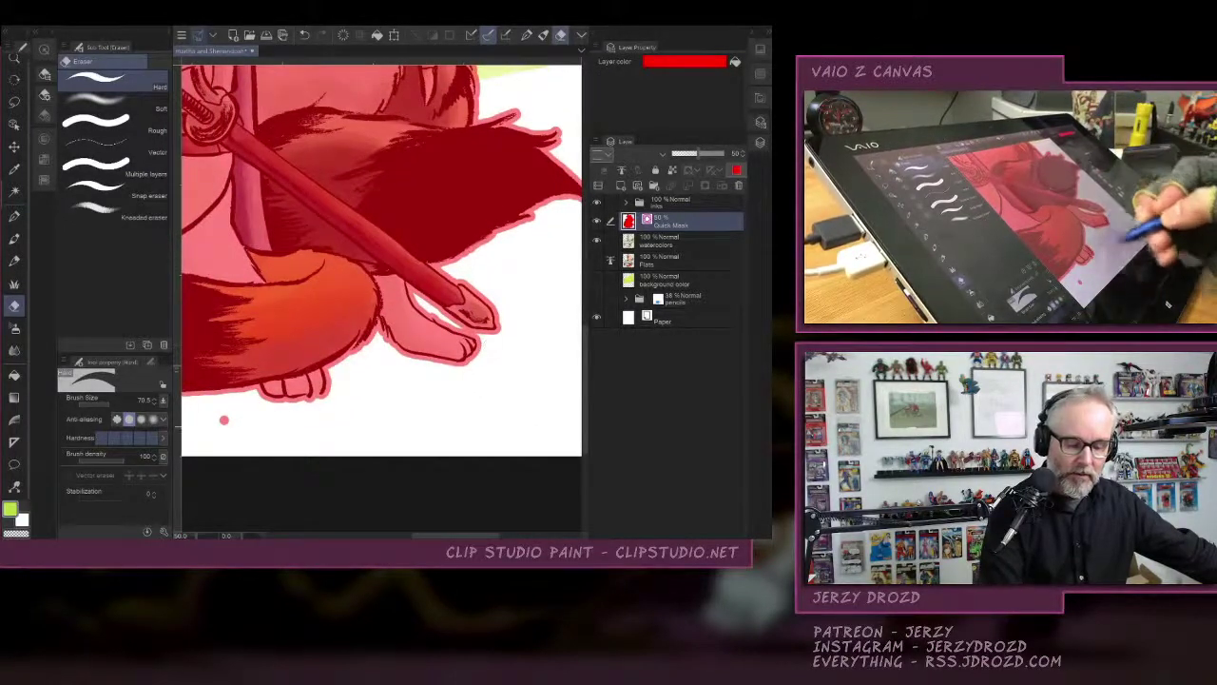
left_click_drag(191, 416, 383, 430)
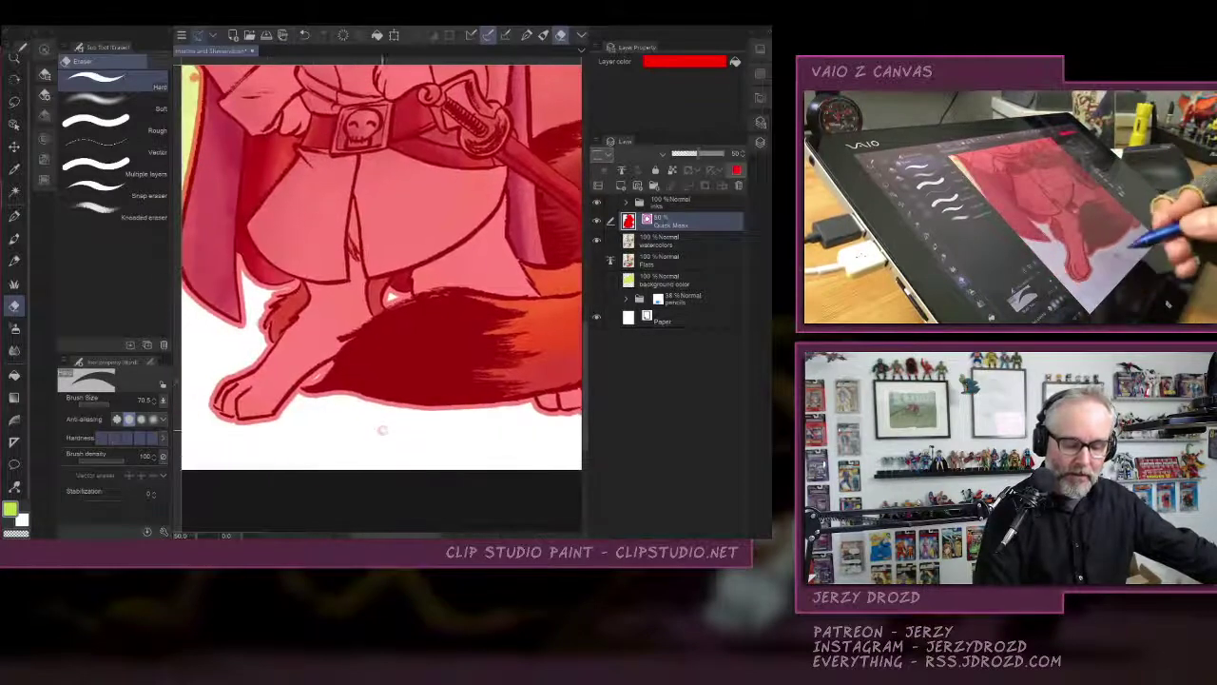
left_click_drag(403, 385, 418, 523)
left_click_drag(314, 143, 285, 399)
left_click_drag(305, 171, 288, 418)
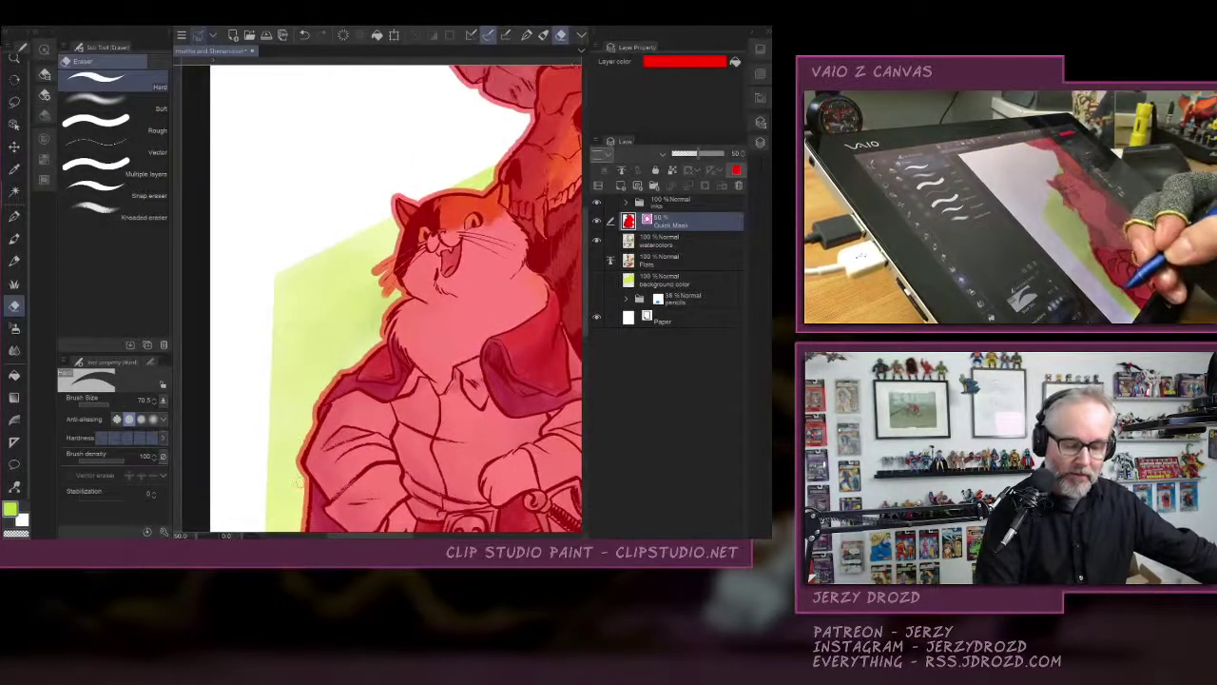
left_click_drag(409, 314, 359, 283)
scroll(399, 305, "down", 5)
left_click_drag(428, 332, 328, 280)
Delete the cats' unexpanded area from the Quick Mask, keeping only a thin border around them, and deselect.
left_click(646, 220)
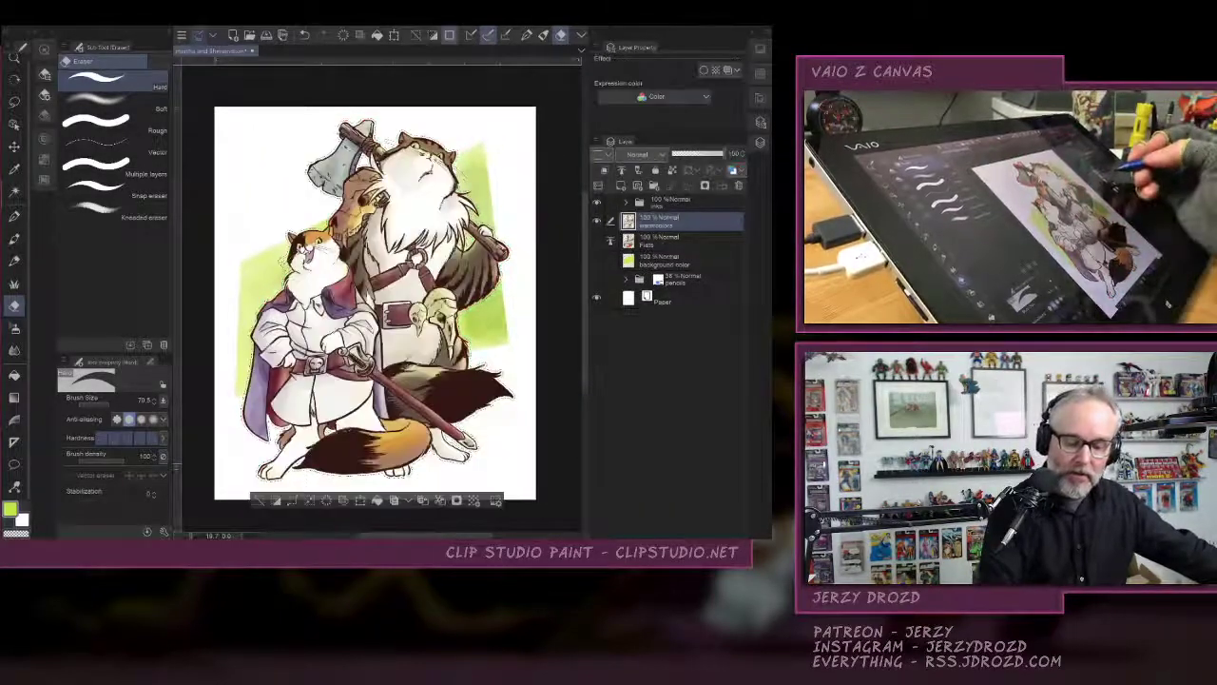
key("ctrl+z")
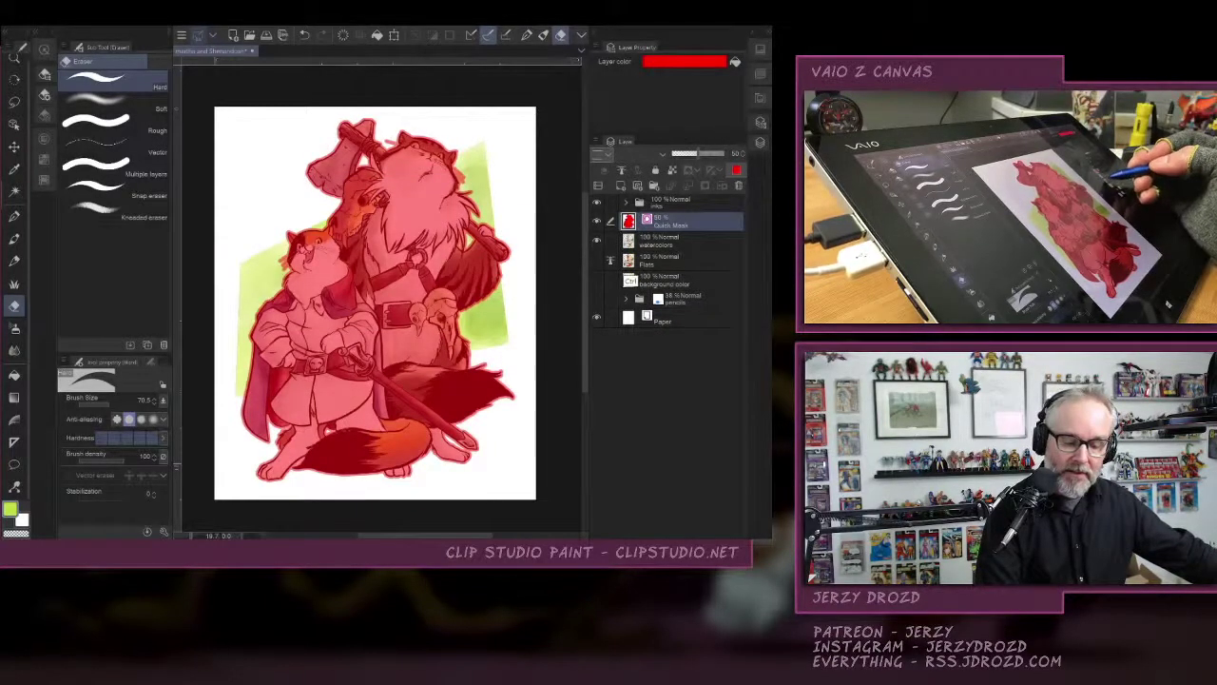
left_click(629, 221, "ctrl")
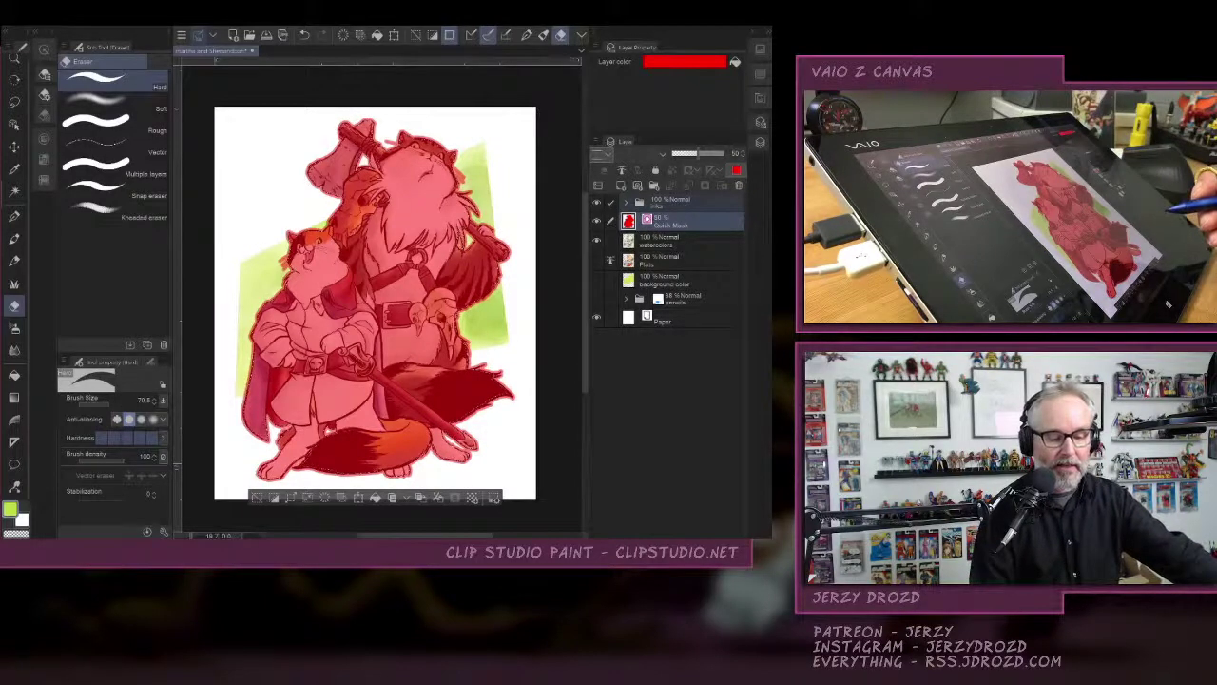
key("Delete")
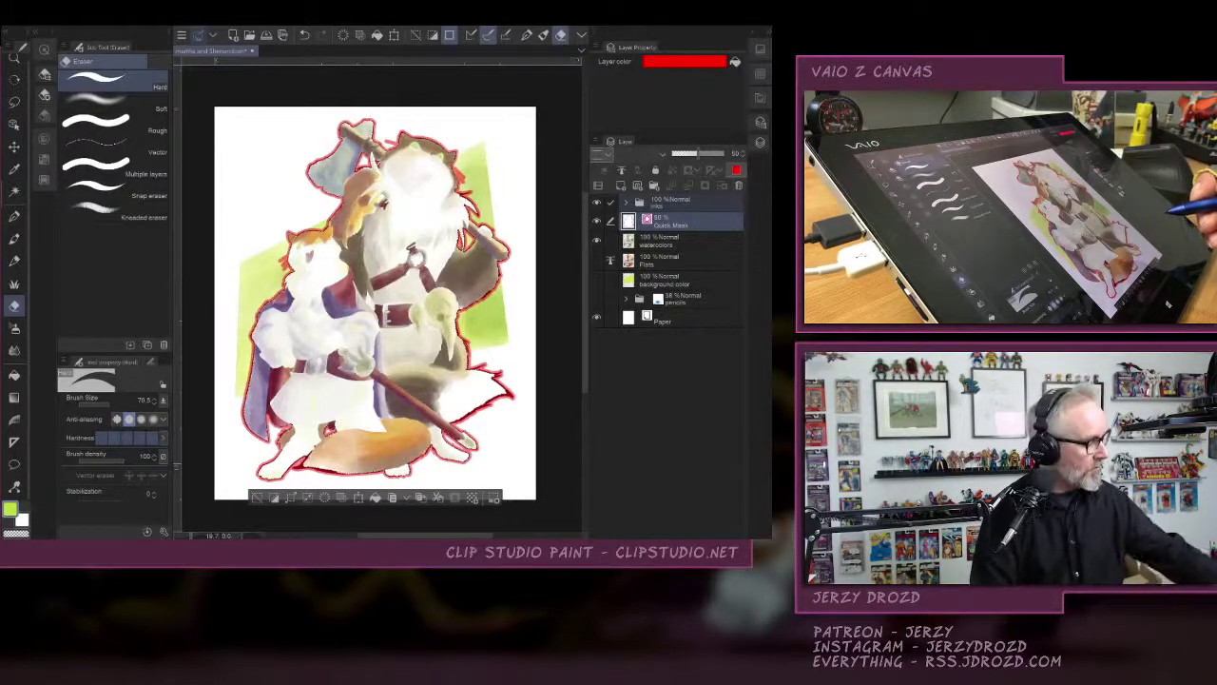
key("ctrl+z")
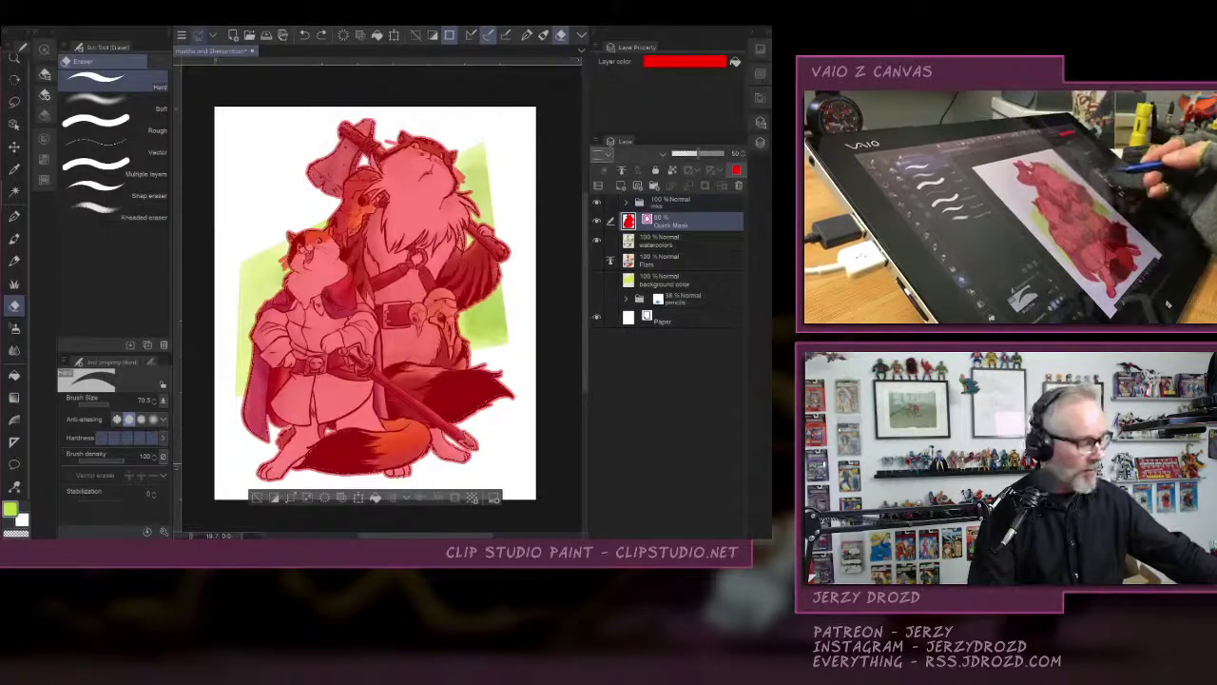
key("Delete")
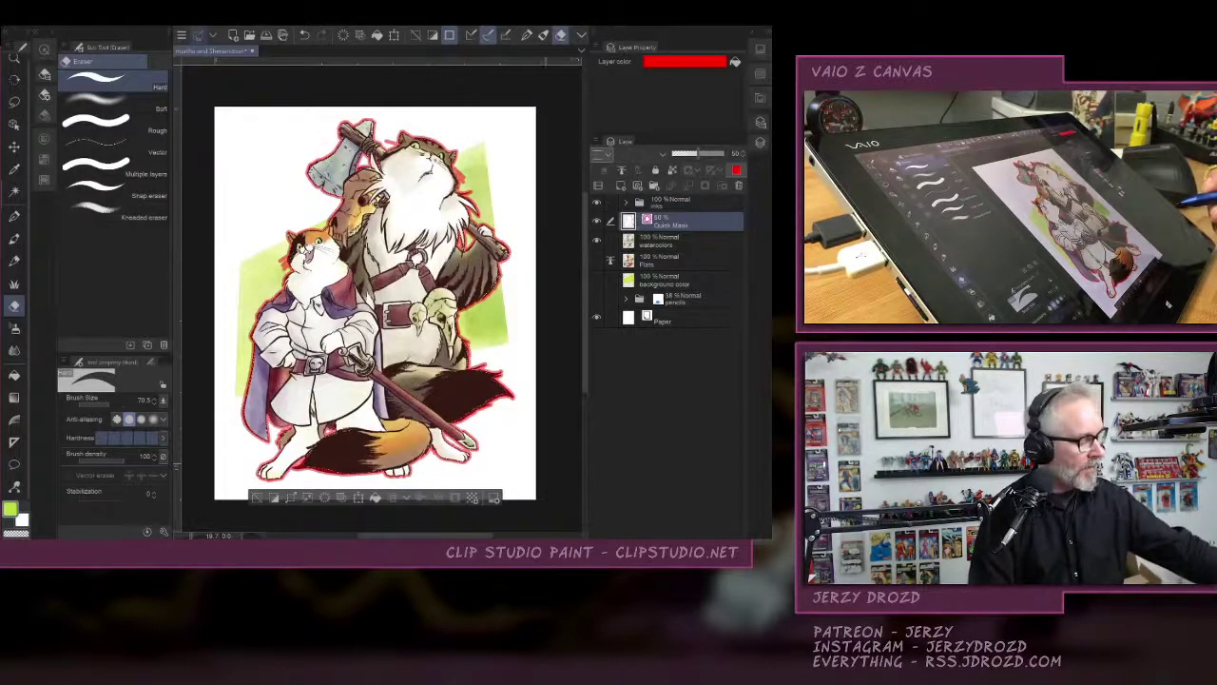
key("ctrl+d")
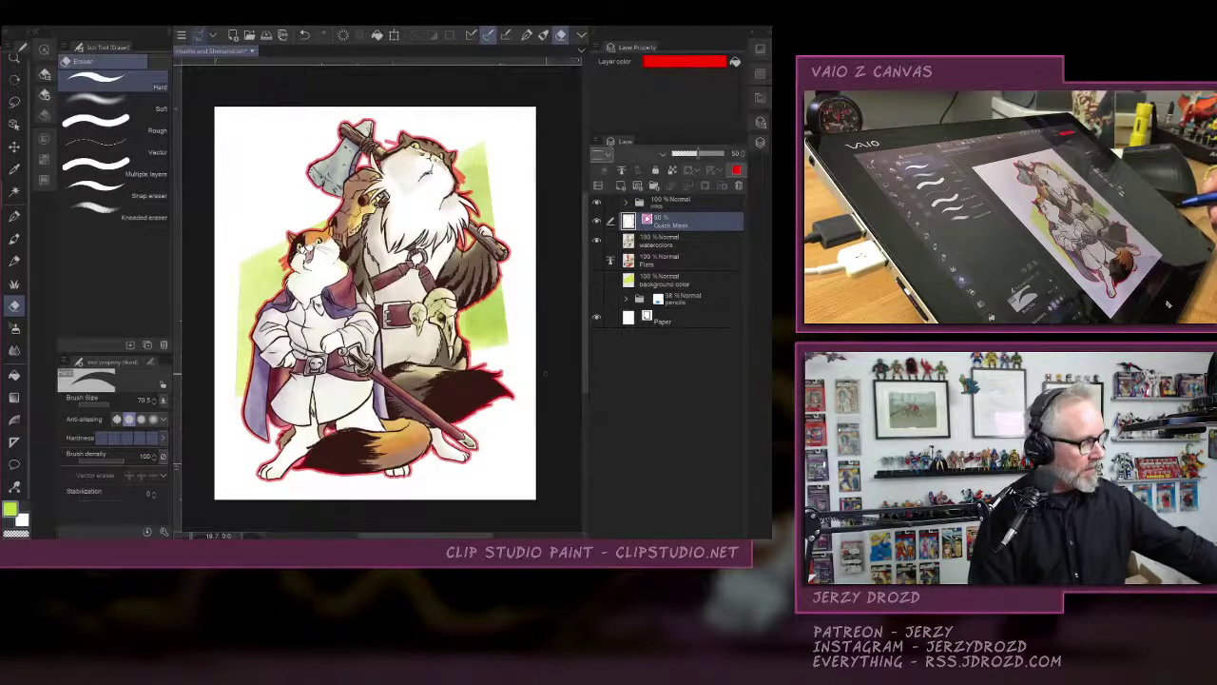
Convert the border mask to a selection, clear the watercolors layer within it, and deselect.
key("q")
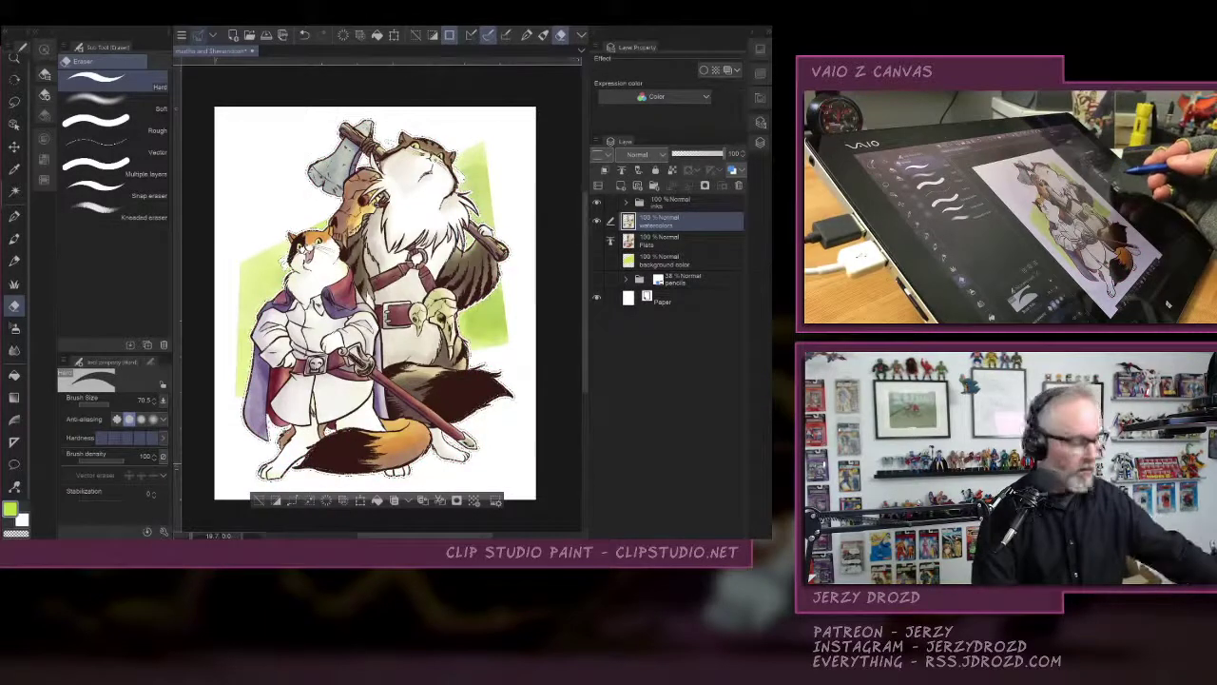
key("o")
scroll(472, 228, "up", 5)
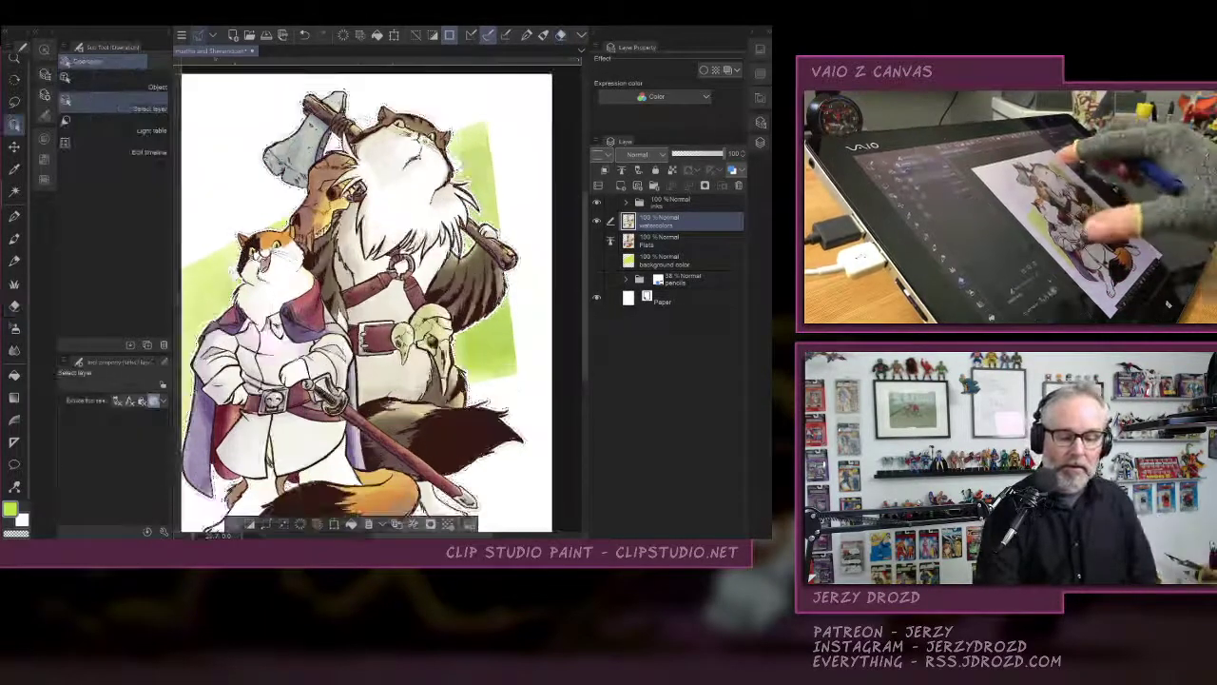
scroll(380, 294, "down", 5)
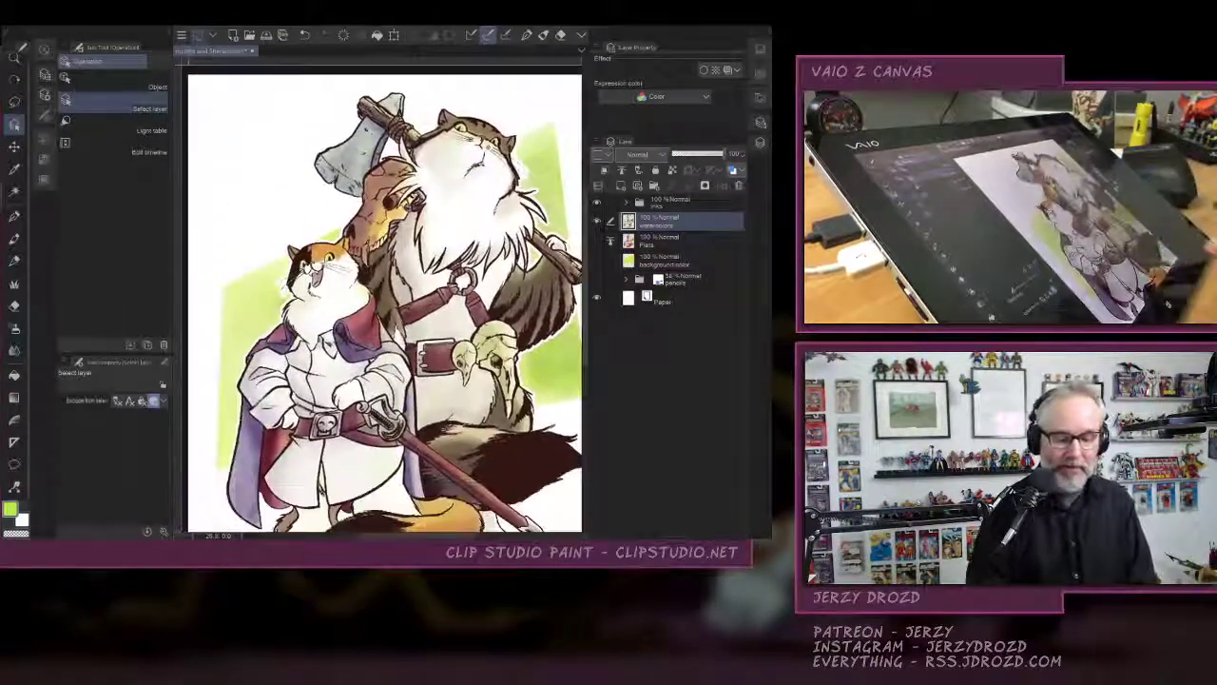
Inspect the border around both cats against the green background, from the skulls to the smaller cat.
scroll(380, 295, "up", 1)
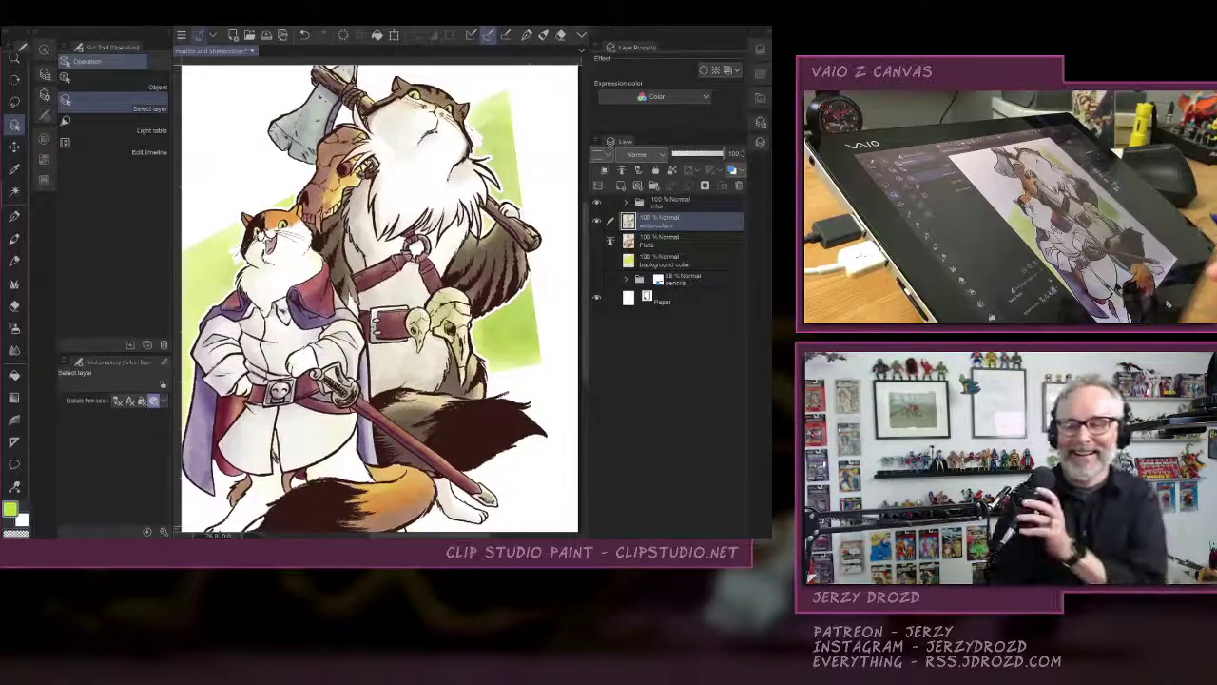
scroll(437, 350, "up", 3)
scroll(381, 299, "up", 3)
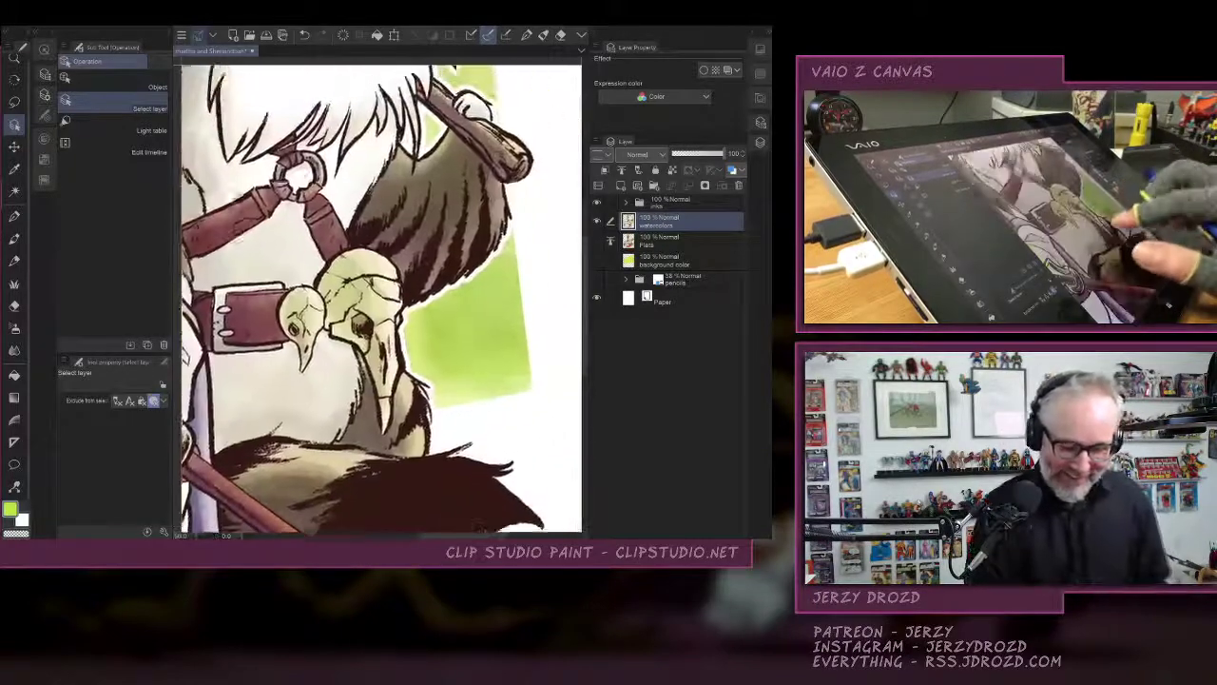
scroll(380, 295, "left", 5)
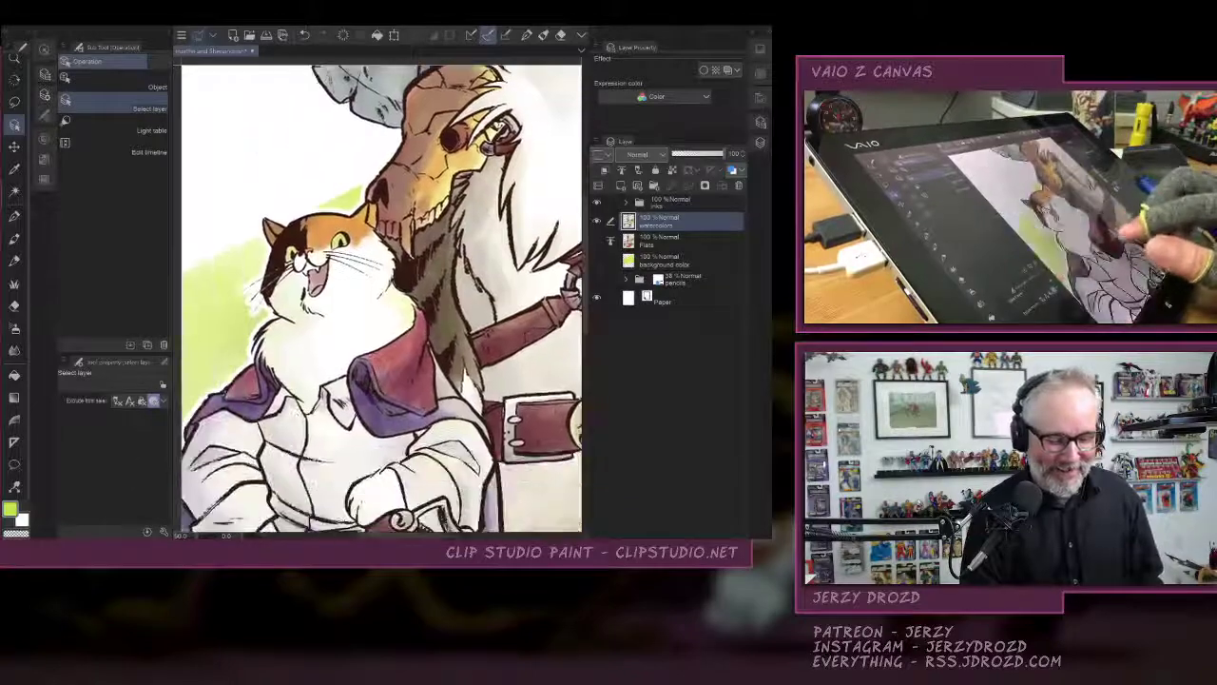
scroll(380, 295, "down", 5)
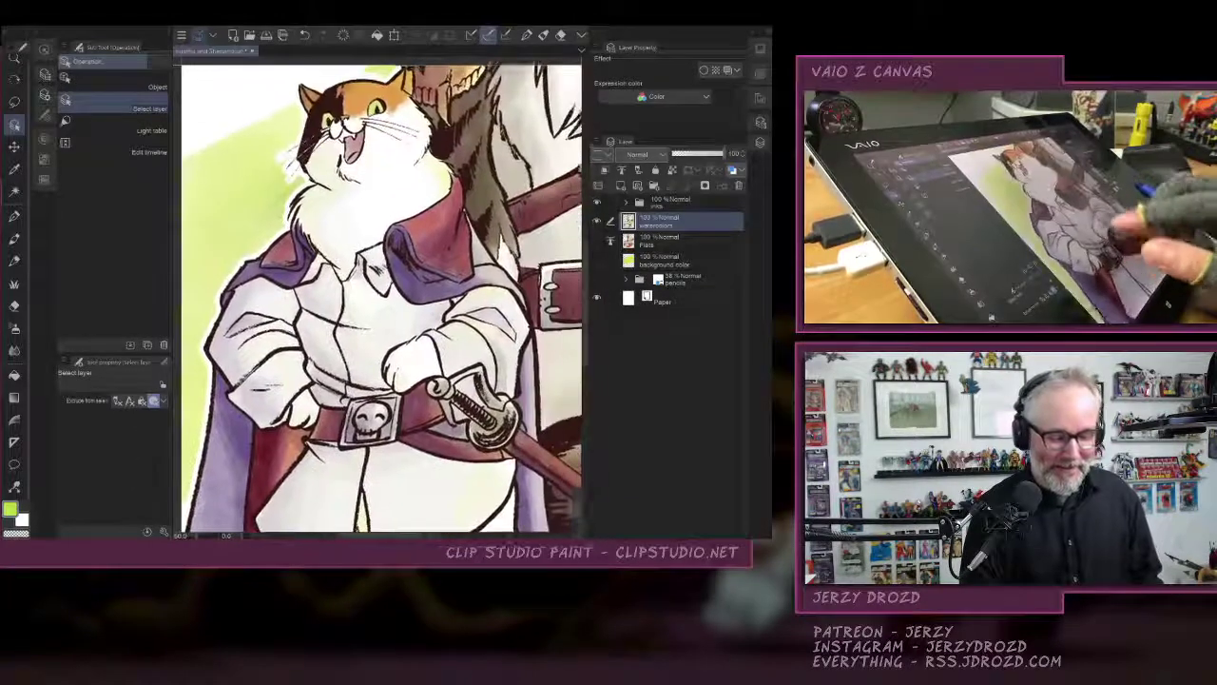
scroll(381, 295, "up", 1)
scroll(380, 298, "down", 3)
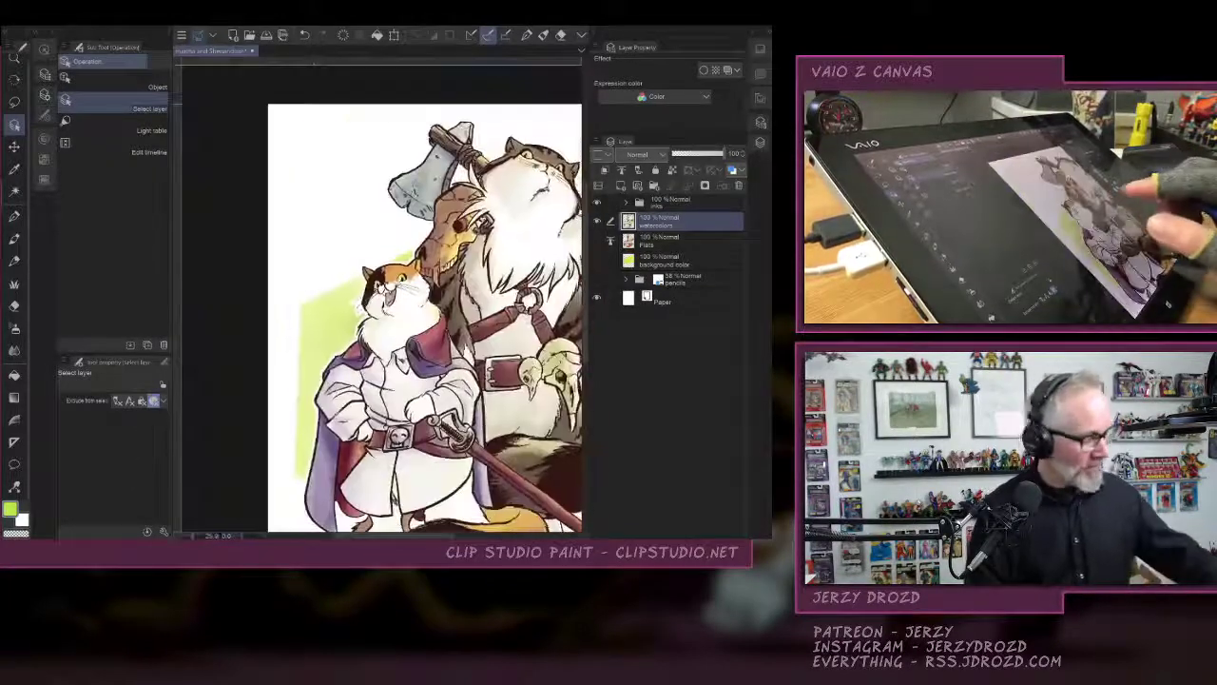
Load the Flats layer's outline as a selection, clear it, and save the illustration, dismissing the OneDrive deleted-files reminder.
left_click(629, 241, "ctrl")
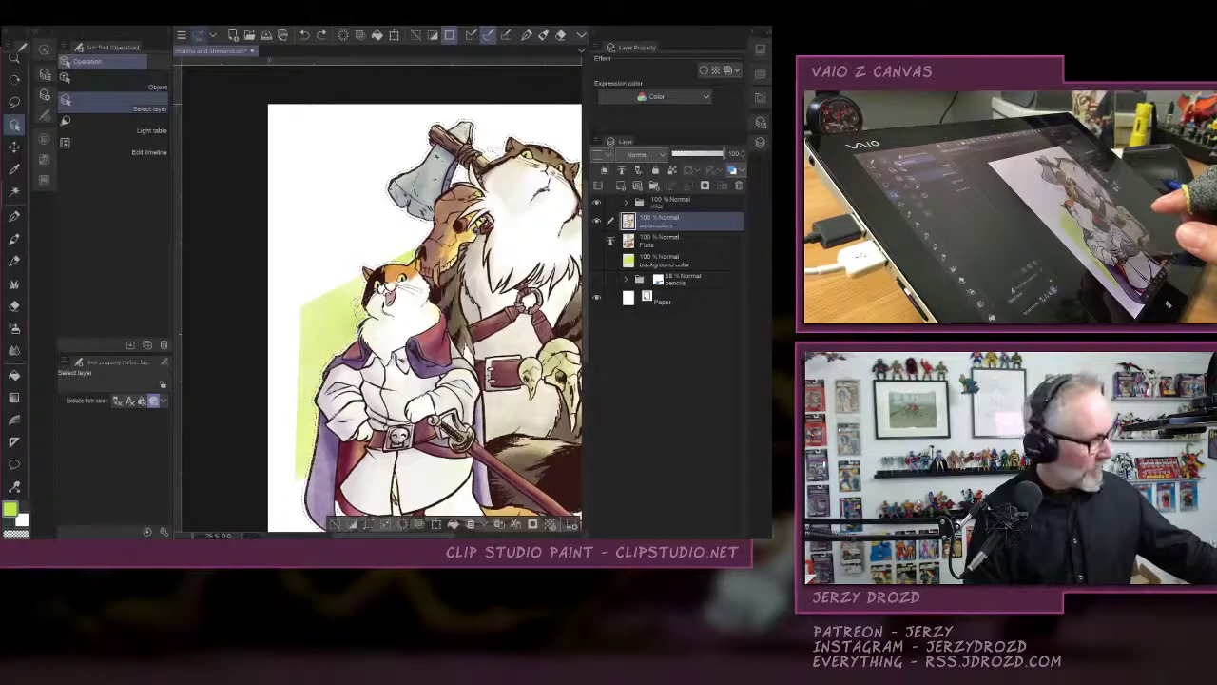
key("ctrl+d")
left_click_drag(427, 314, 323, 278)
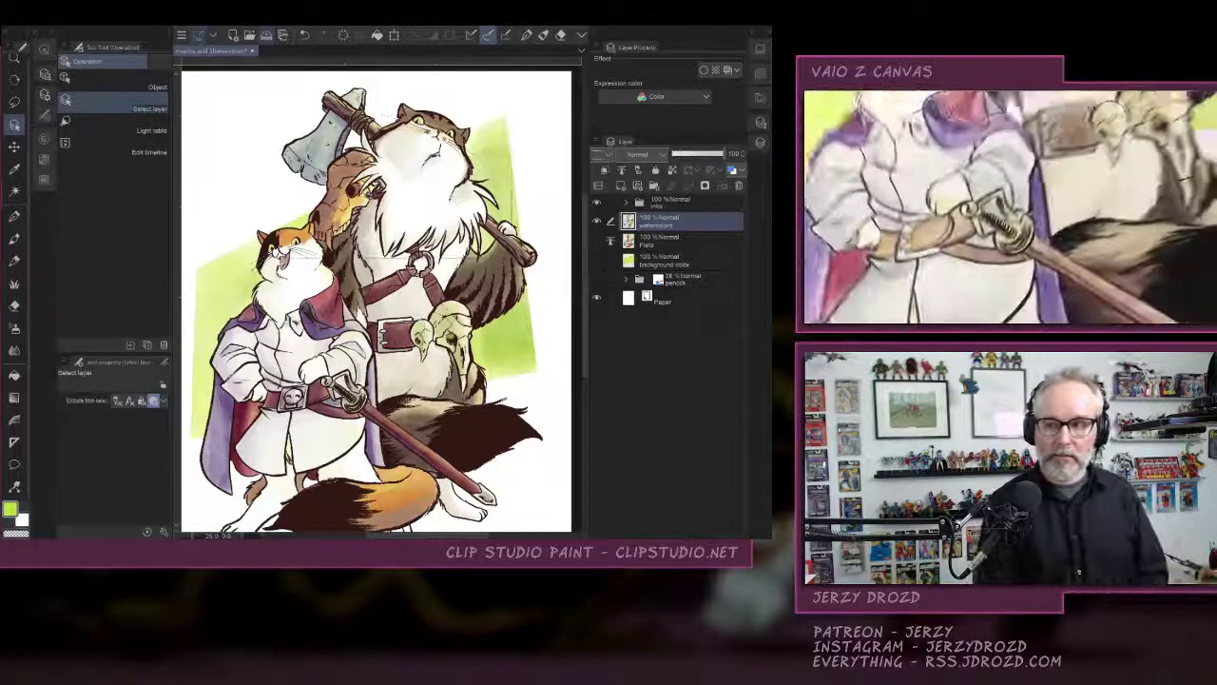
key("ctrl+s")
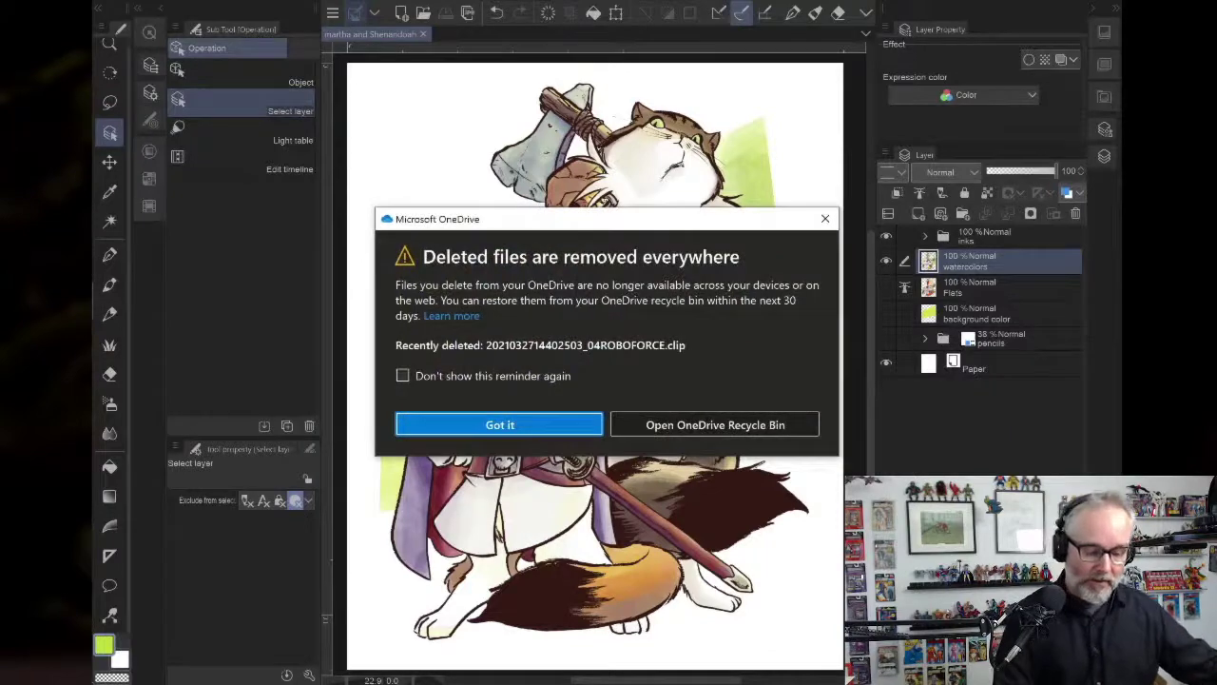
left_click(499, 425)
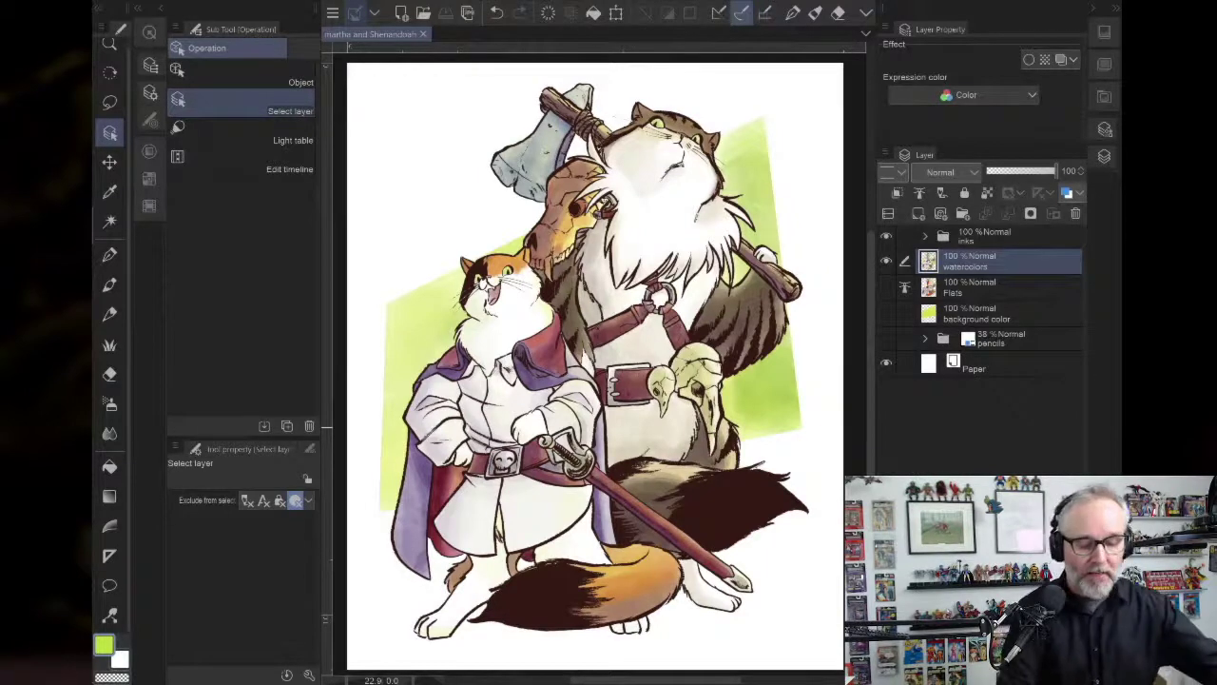
Examine the ink lines of the large cat's chin and chest fur and select the Dry Dolan (Tilt) pen brush.
scroll(599, 362, "up", 3)
scroll(599, 381, "up", 2)
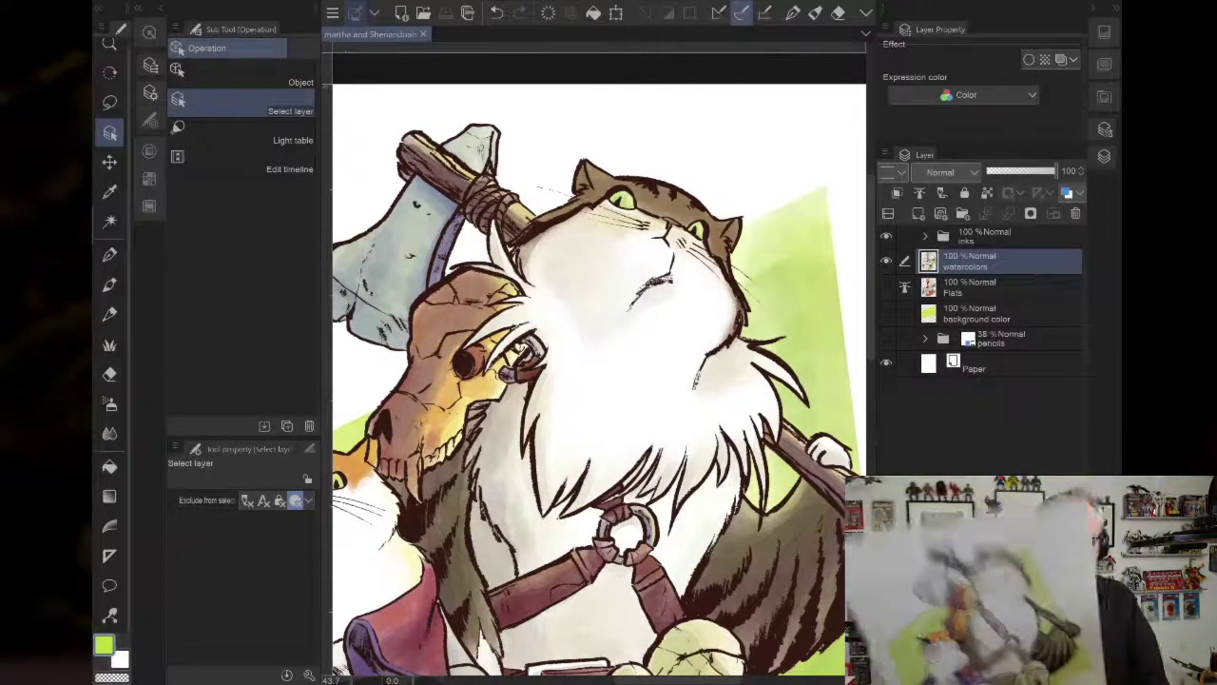
scroll(671, 433, "up", 3)
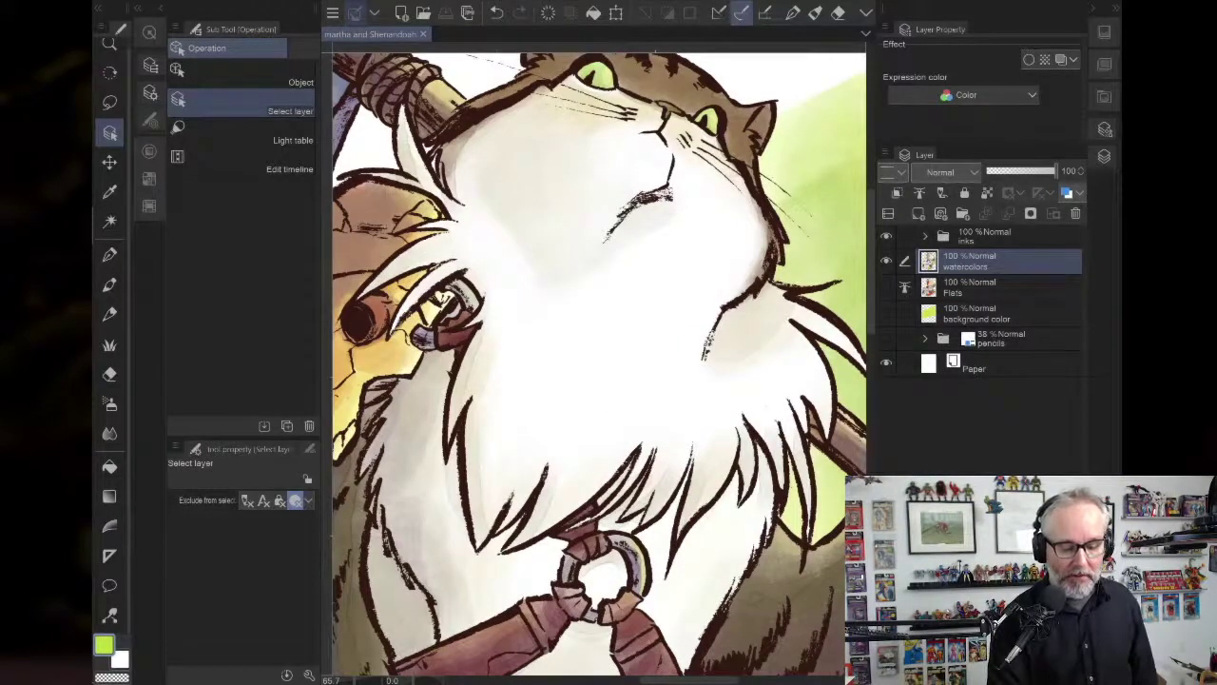
left_click_drag(837, 371, 723, 388)
scroll(723, 388, "up", 3)
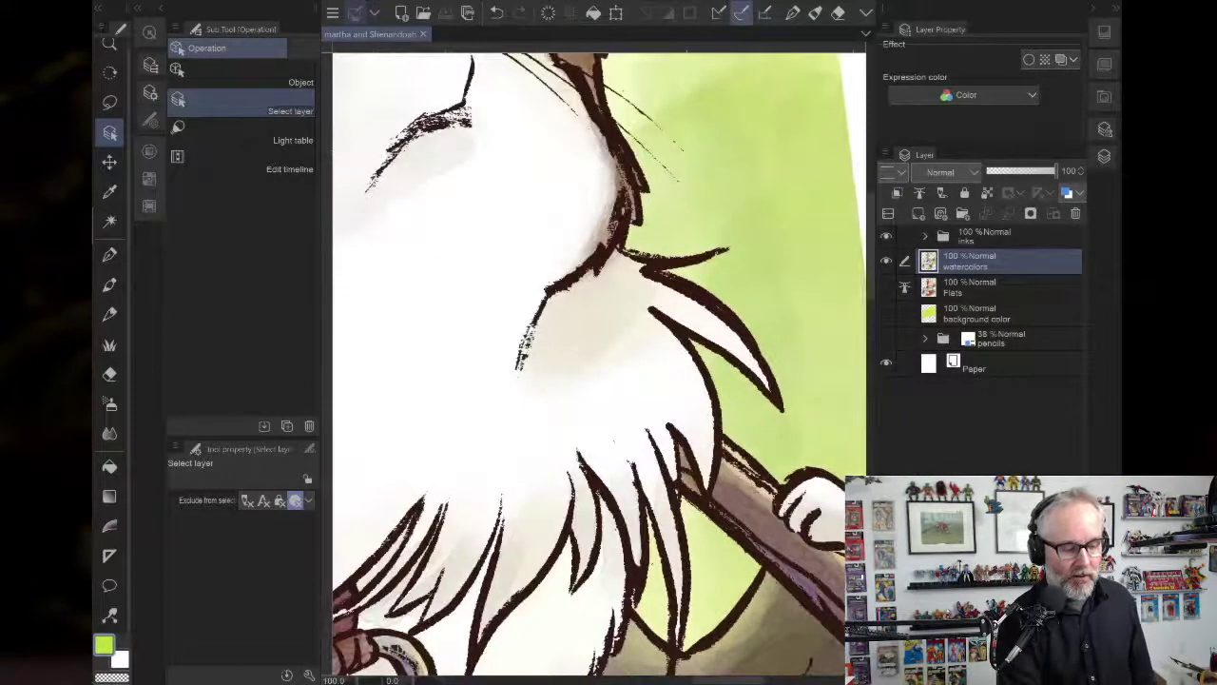
key("p")
left_click(253, 111)
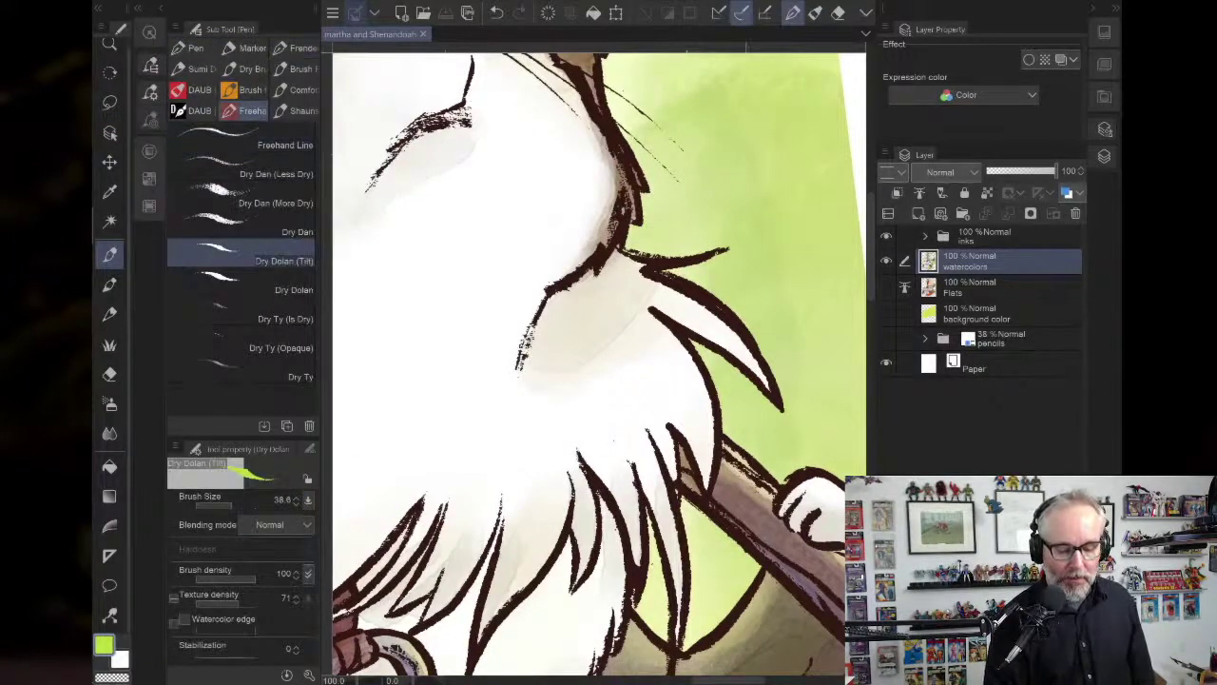
Review the linework on the large cat's face, axe and skull, and finish with the whole two-cat illustration.
left_click_drag(647, 438, 861, 277)
left_click_drag(570, 257, 652, 613)
scroll(599, 361, "down", 4)
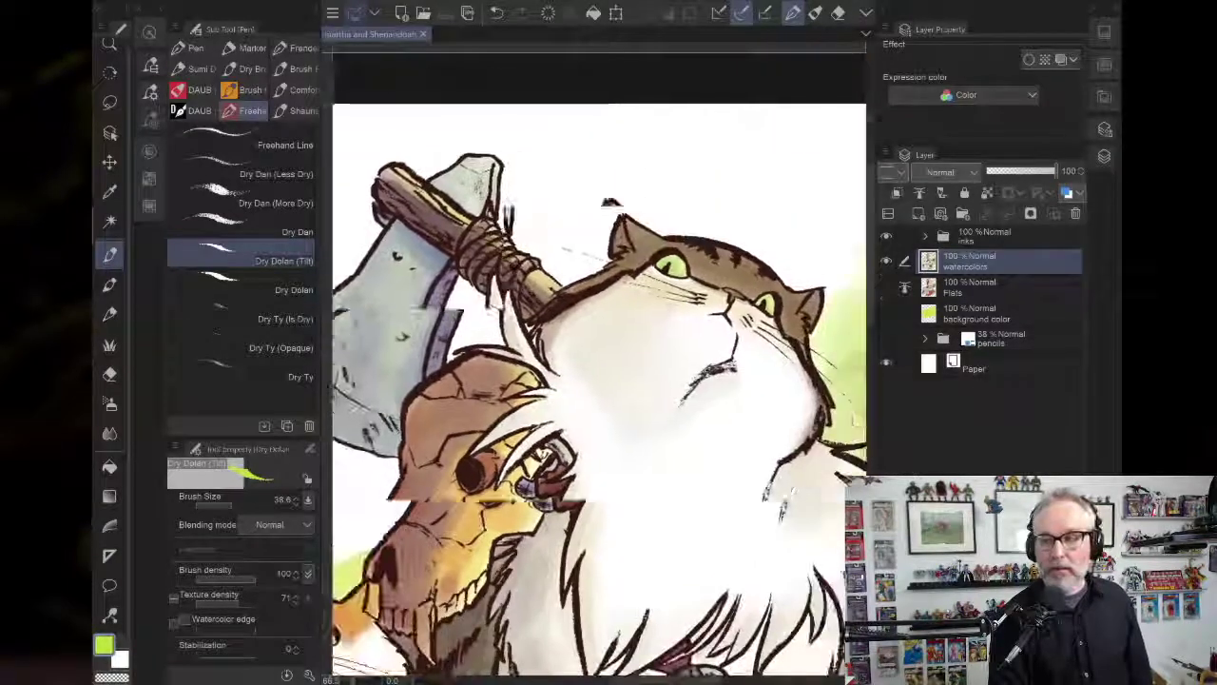
scroll(599, 381, "down", 5)
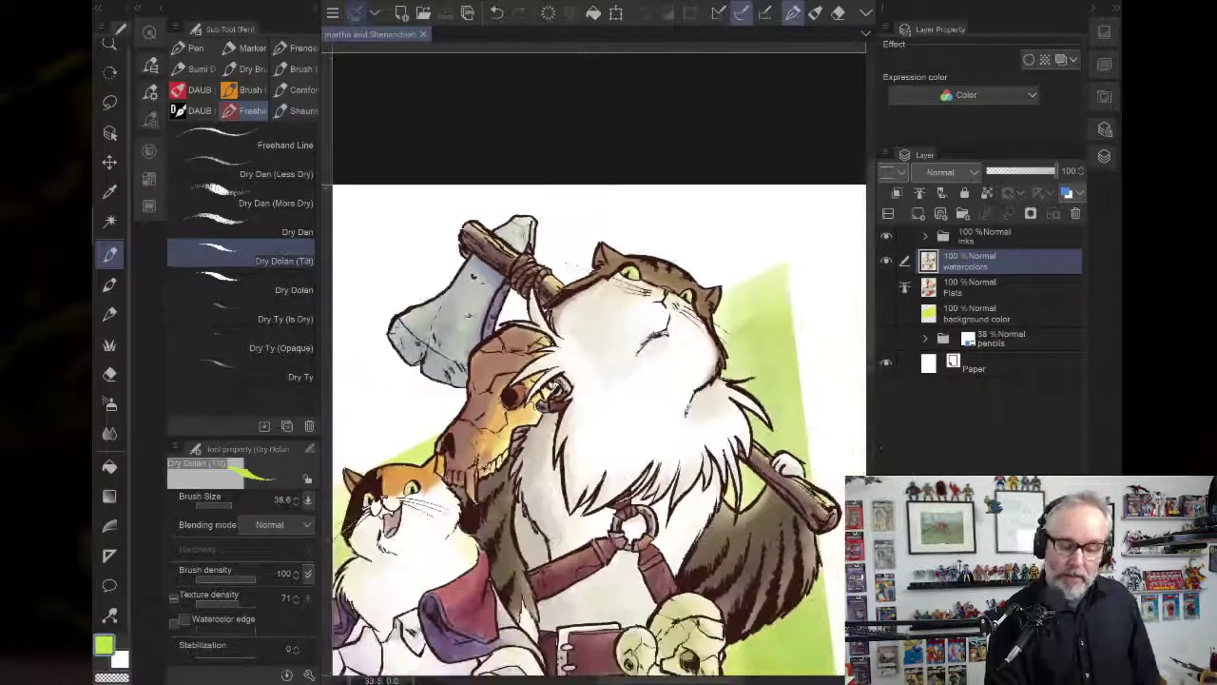
scroll(600, 381, "down", 2)
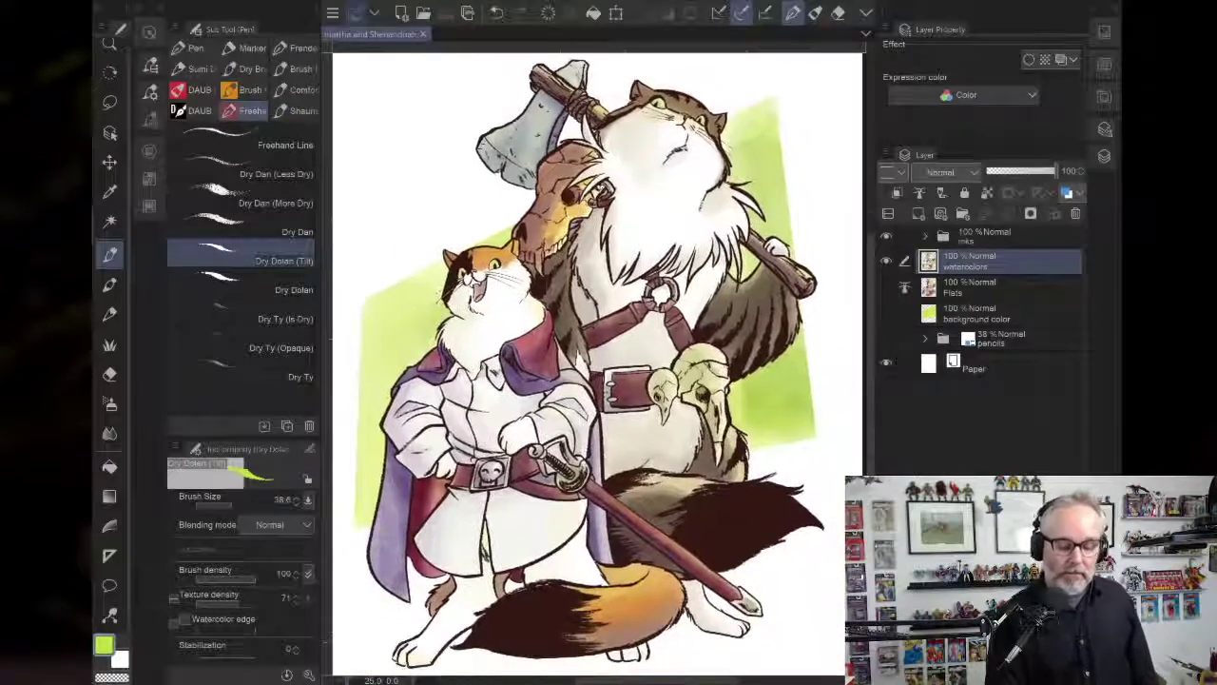